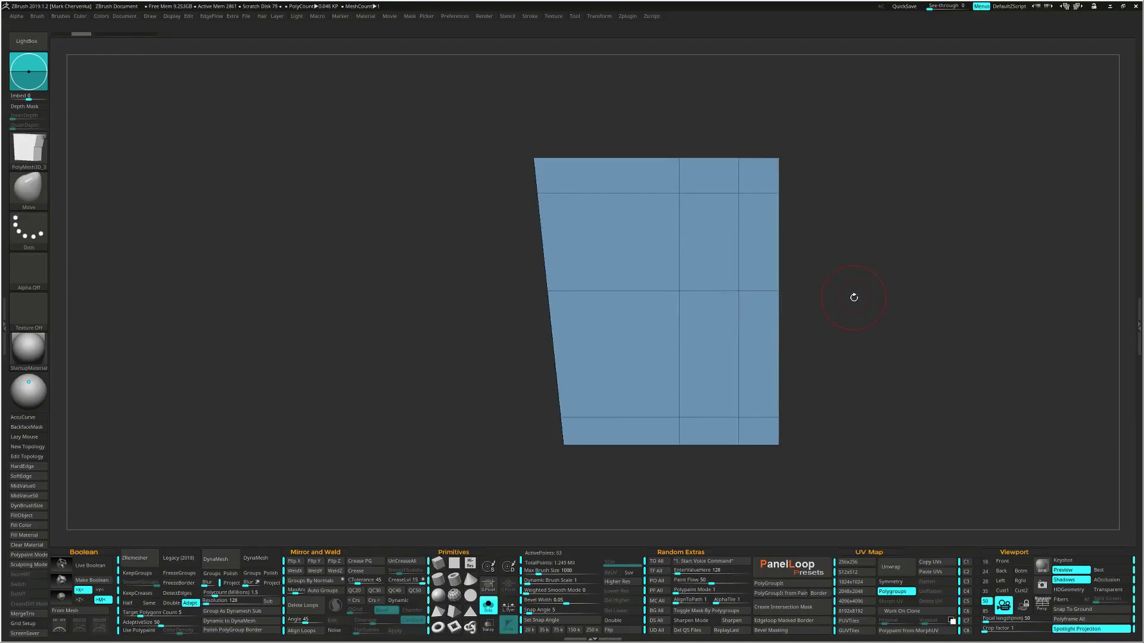
Bridge the open edges of the cab's rear upper opening with ZModeler and insert an edge loop across the new faces
left_click_drag(826, 271, 757, 311)
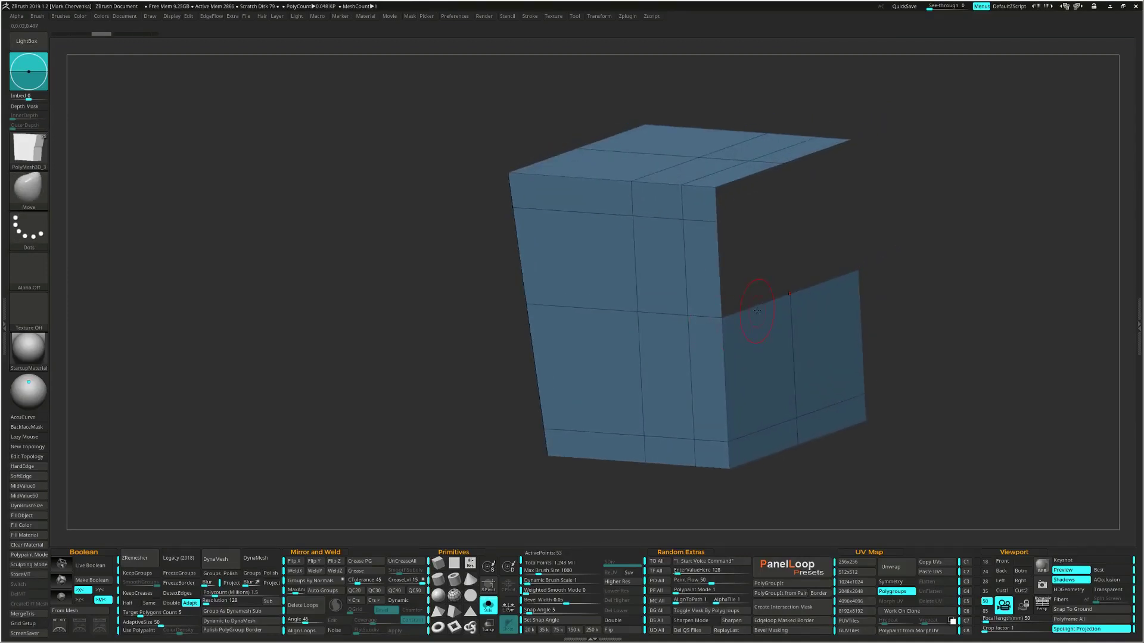
key("b")
key("z")
key("m")
key("space")
left_click(694, 326)
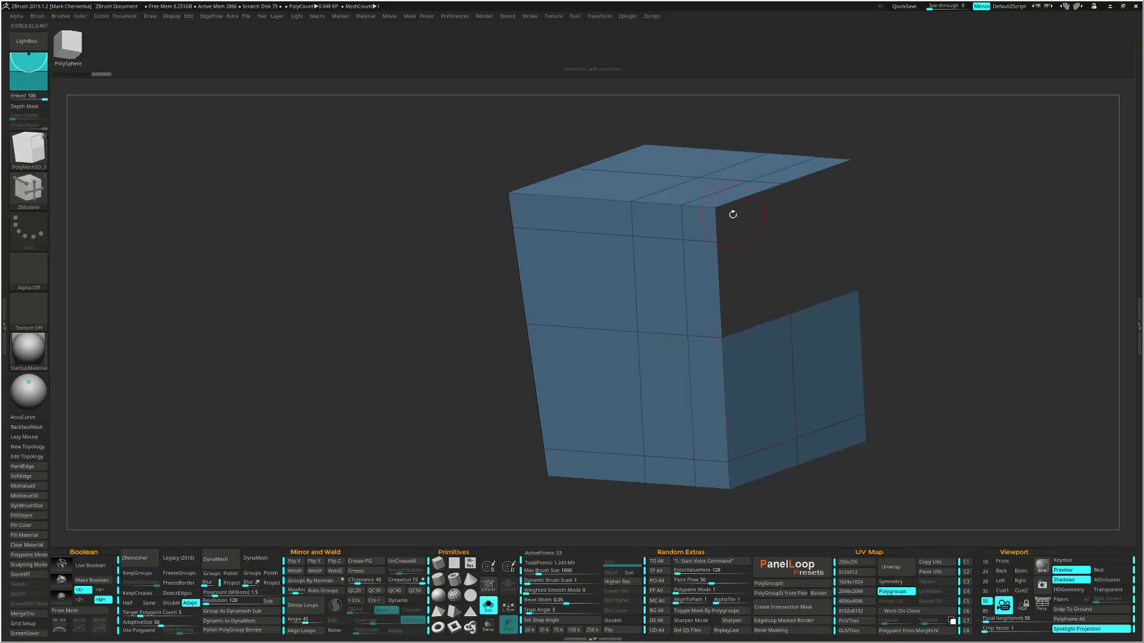
left_click(786, 315)
key("space")
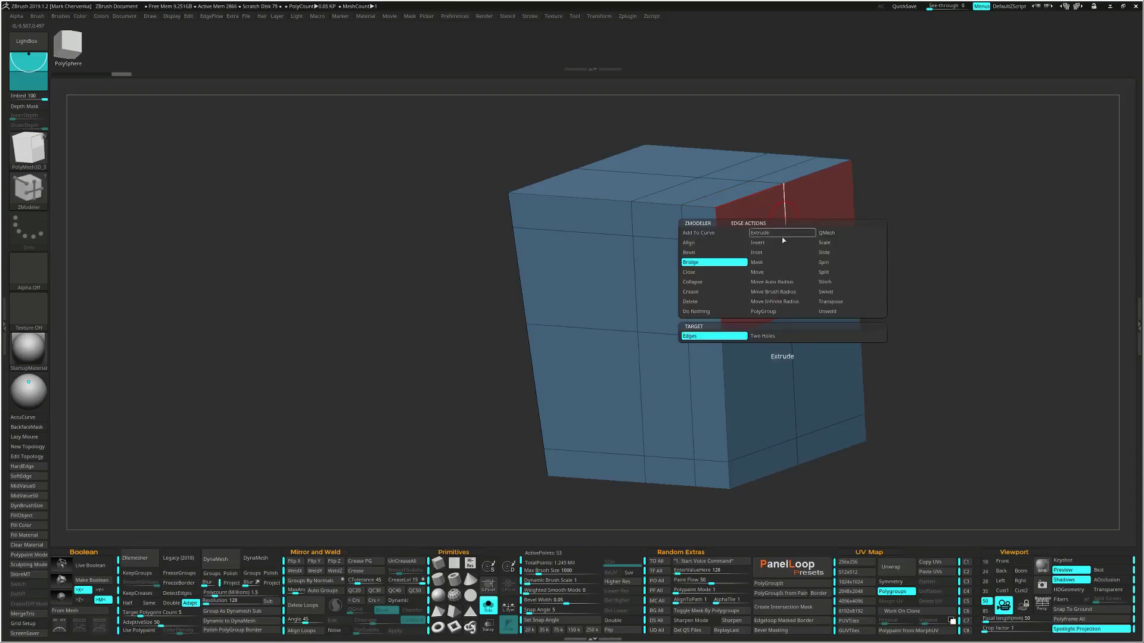
left_click(790, 245)
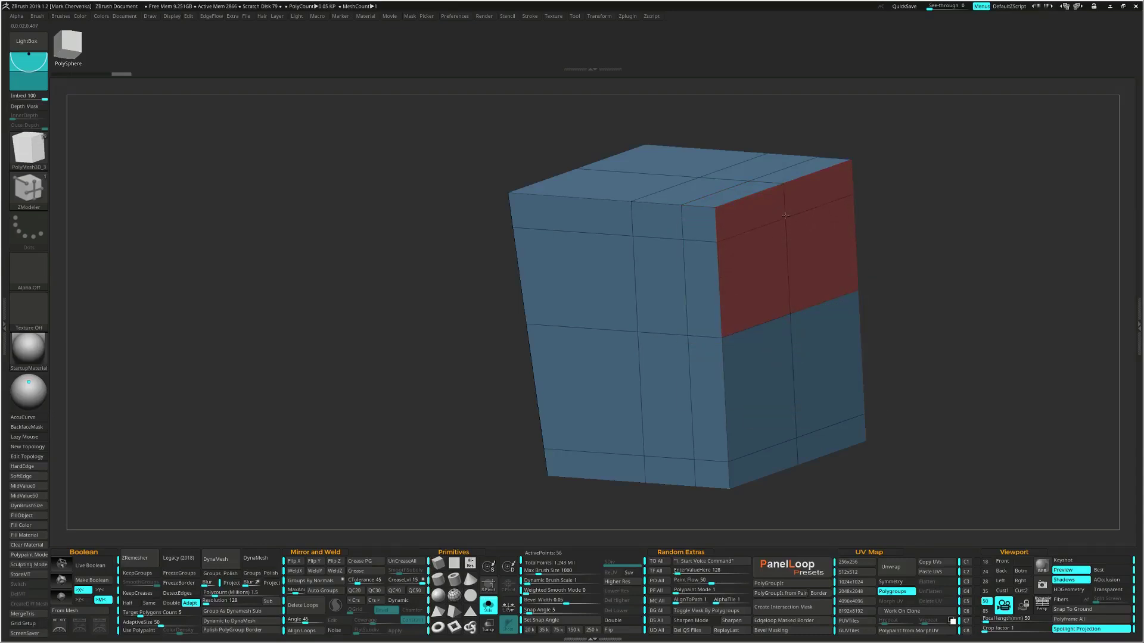
Weld the cab mesh's overlapping points and assign all of its faces to a single polygroup
key("d")
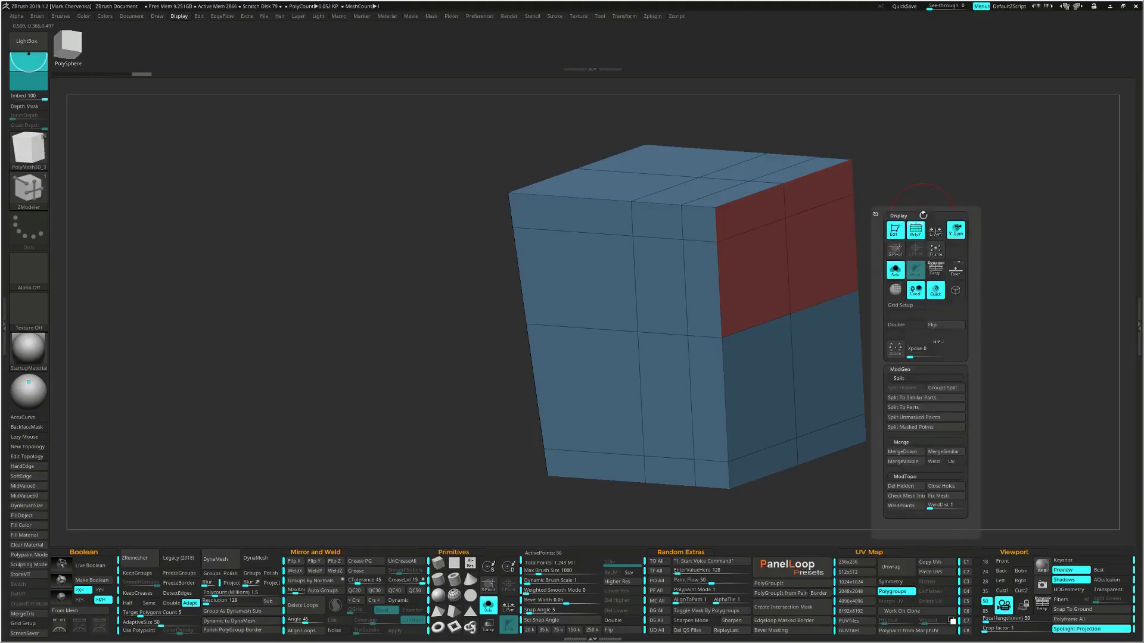
left_click(929, 507)
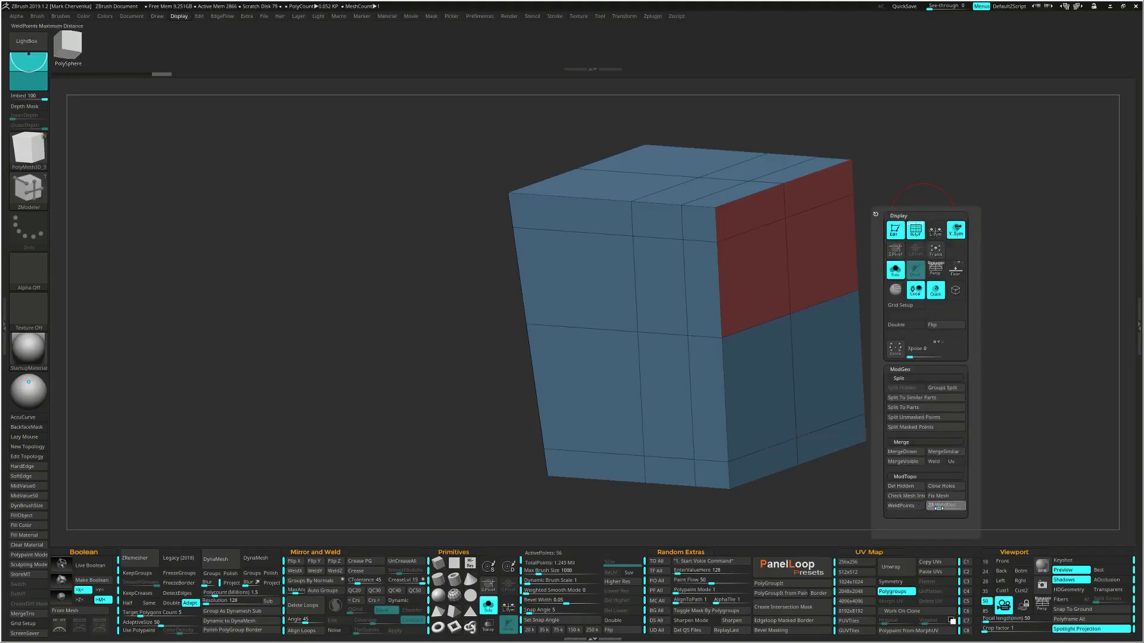
left_click(919, 510)
right_click_drag(730, 257, 765, 256)
key("ctrl+w")
Delete the cab's top and bottom faces using the Delete polygon action with the Flat Island target
right_click_drag(864, 313, 858, 326)
key("space")
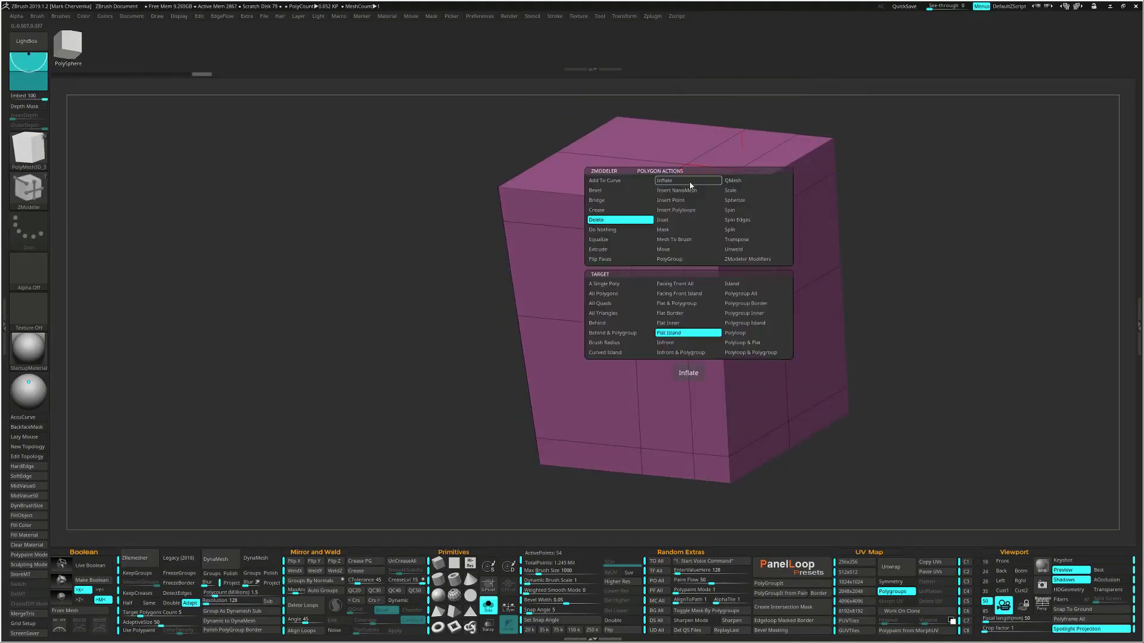
left_click(688, 182)
right_click_drag(689, 182, 718, 304)
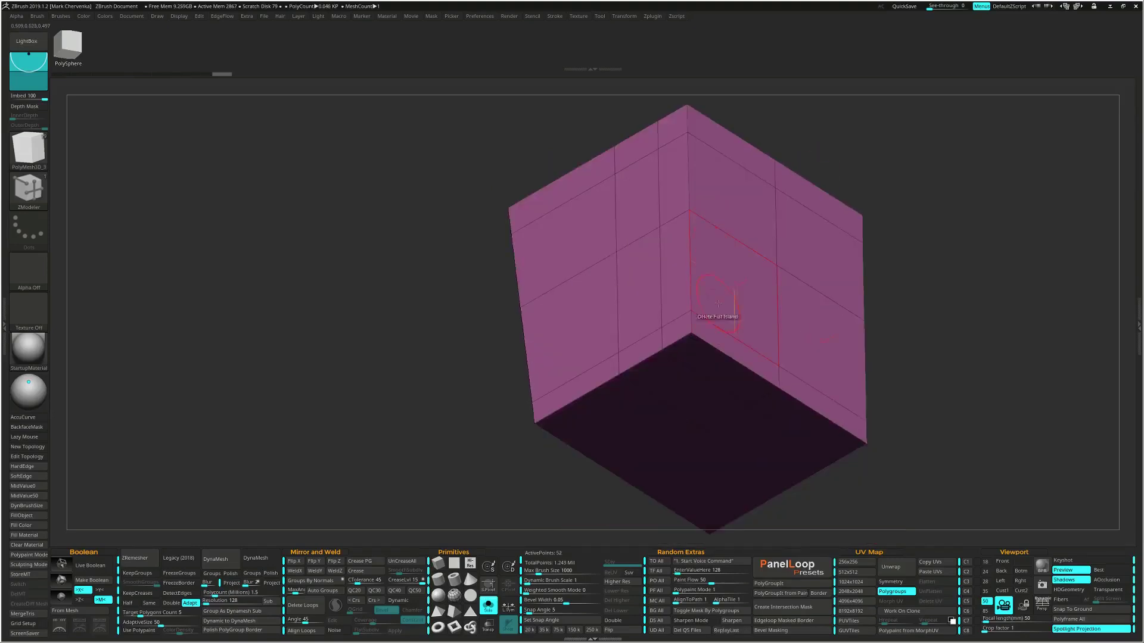
left_click(694, 394)
Bevel the cab's vertical corner edges with the EdgeLoop Complete target
key("space")
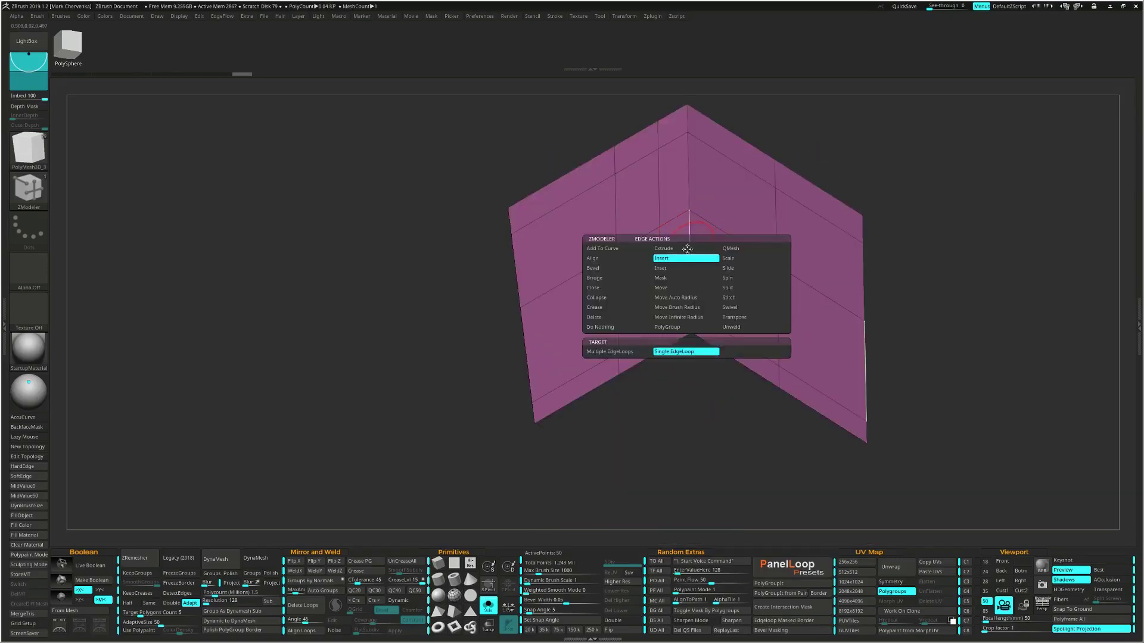
left_click(614, 271)
left_click_drag(689, 251, 695, 254)
Subdivide the bevelled vertical corner strips of the cab into several narrow rows
mouse_move(695, 216)
right_mouse_down("ctrl")
mouse_move(697, 274)
mouse_move(683, 213)
right_mouse_up("ctrl")
key("space")
key("space")
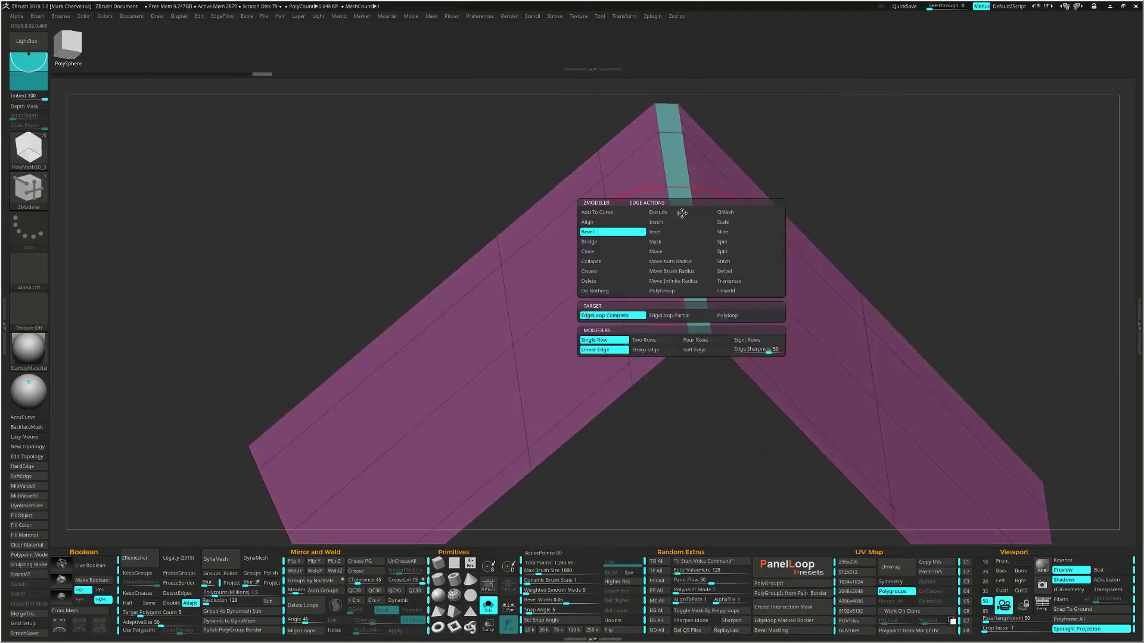
left_click(636, 318)
left_click(646, 341)
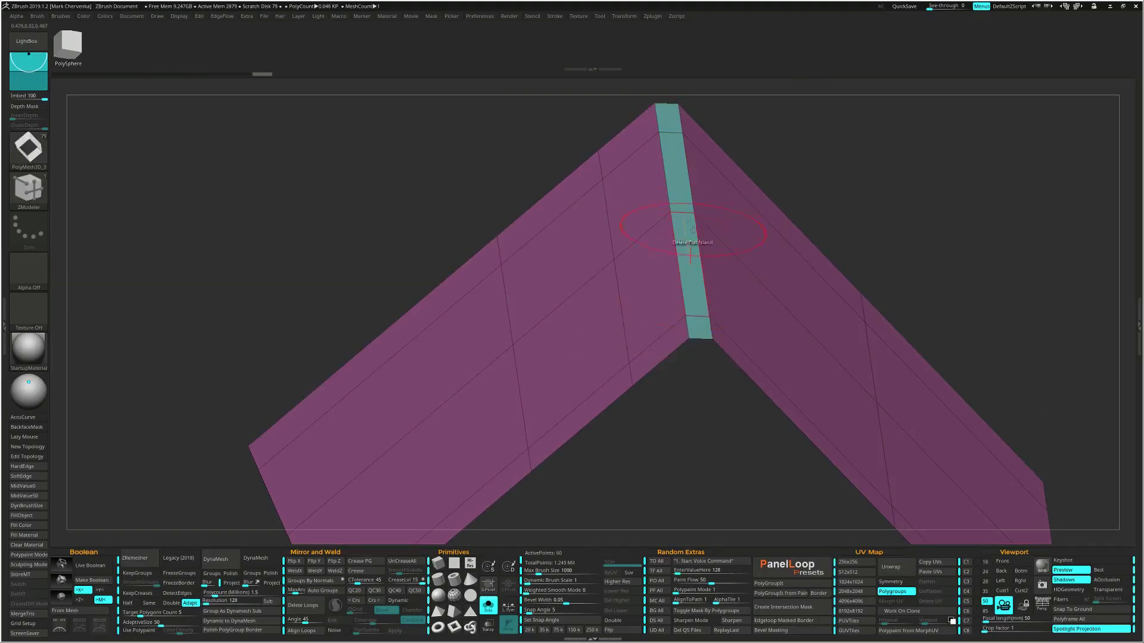
left_click(685, 213)
right_click_drag(754, 193, 739, 227, "ctrl")
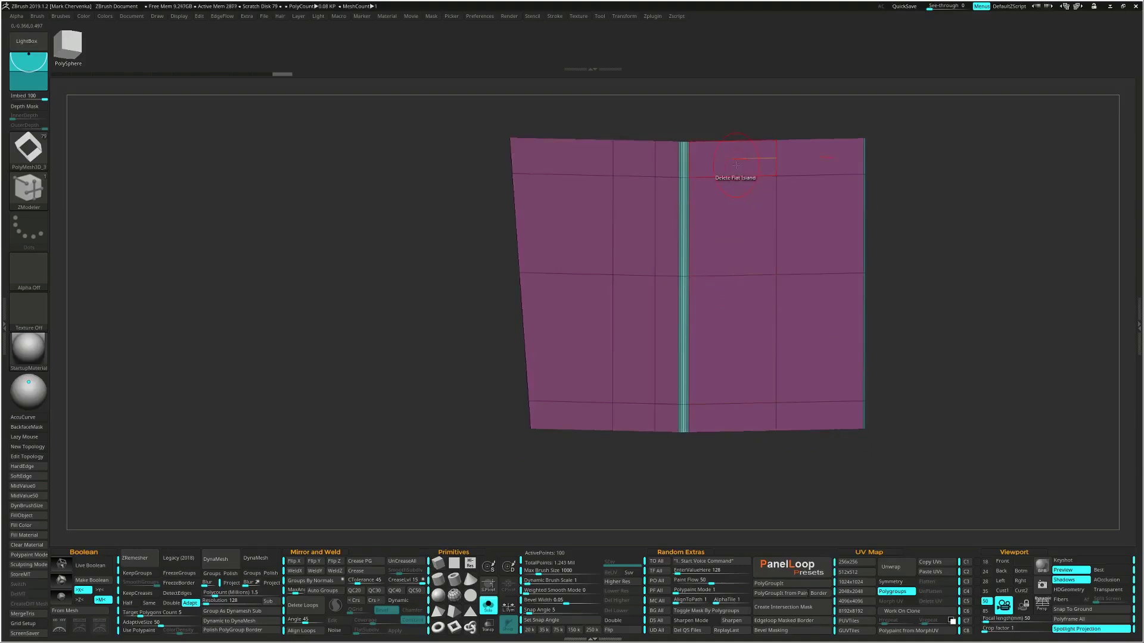
Delete the upper polygons of the cab's rear panel one by one with the A Single Poly target
key("space")
left_click(674, 268)
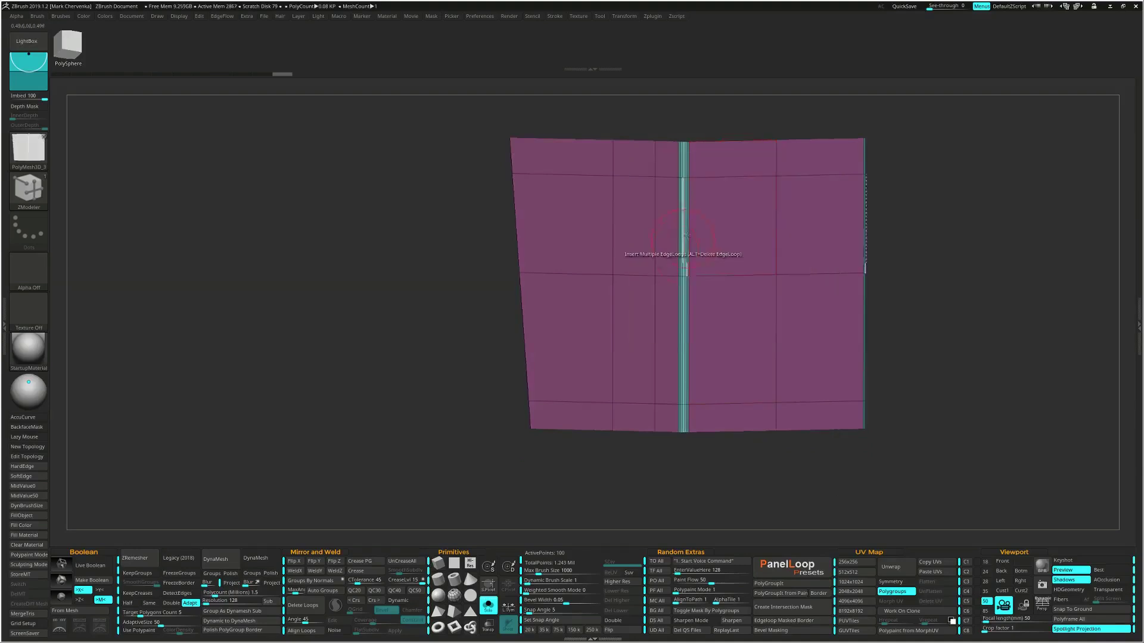
left_click(725, 164)
left_click(724, 239)
Hide the bottom row of polygons of the cab mesh
right_click_drag(722, 286, 727, 315)
right_click_drag(727, 316, 757, 341, "ctrl")
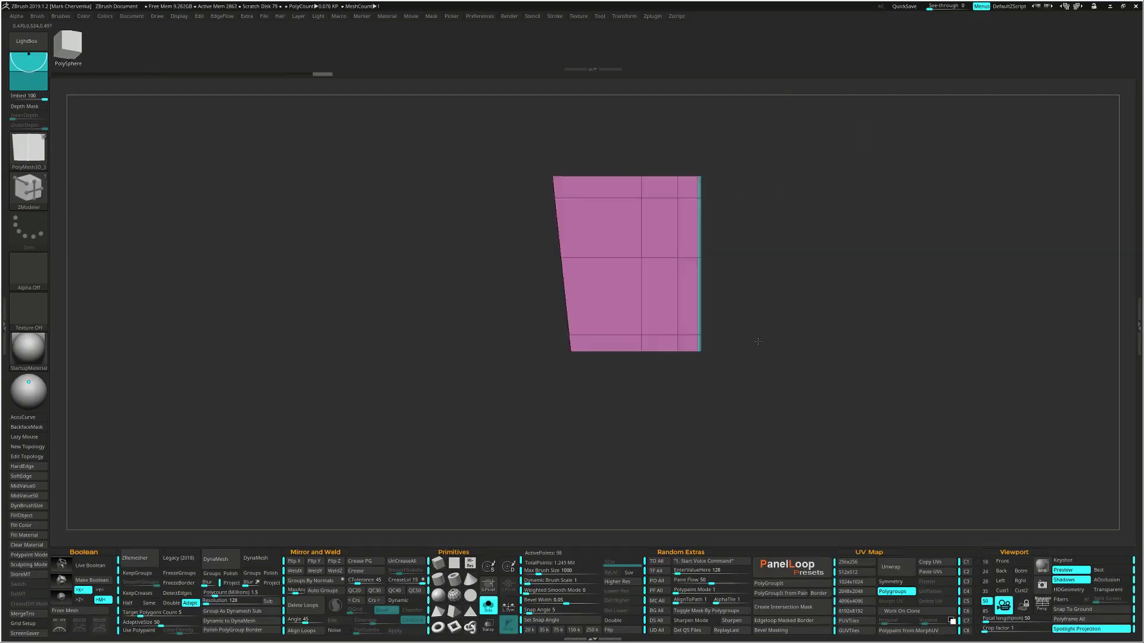
left_click_drag(771, 424, 539, 335, "ctrl+shift")
right_click_drag(493, 332, 499, 355)
left_click(511, 401, "ctrl+shift")
right_click_drag(510, 401, 547, 424)
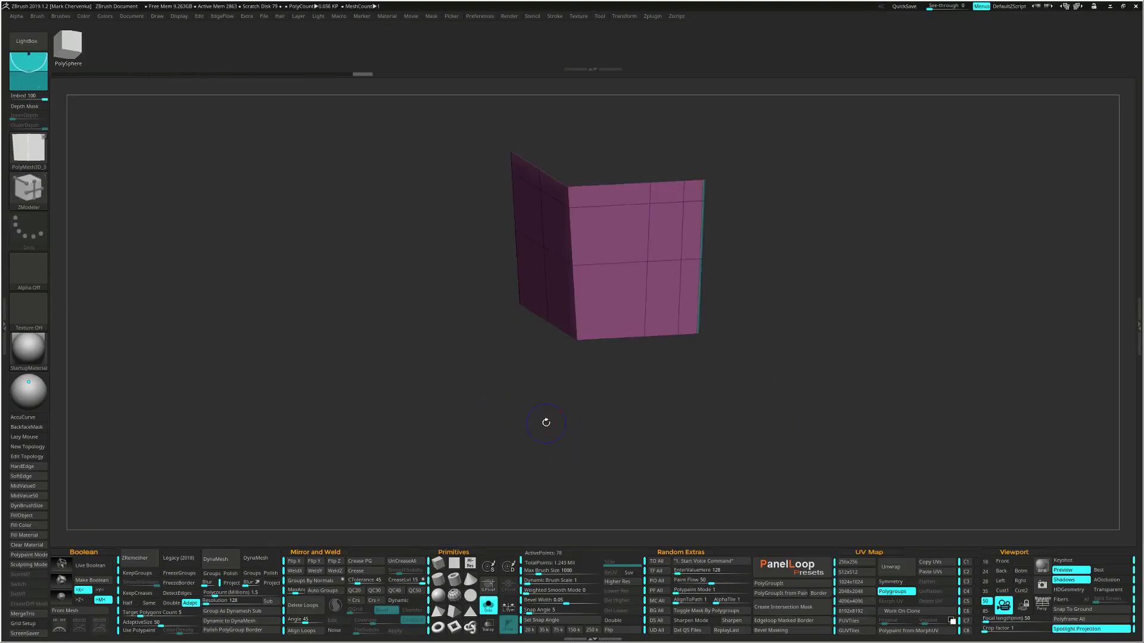
Hide the cab's rear column and corner strips, and show the rest of the grader around the remaining panels
right_click_drag(677, 319, 669, 380)
left_click_drag(784, 210, 660, 446, "ctrl+shift")
right_click_drag(677, 440, 706, 432)
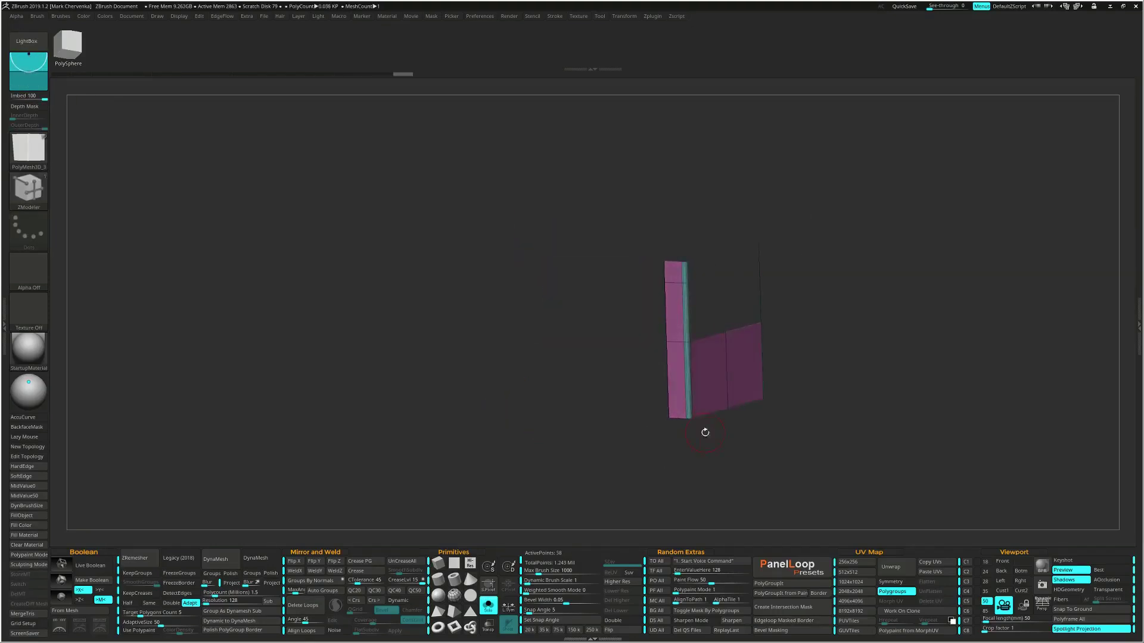
left_click(853, 408, "ctrl+shift")
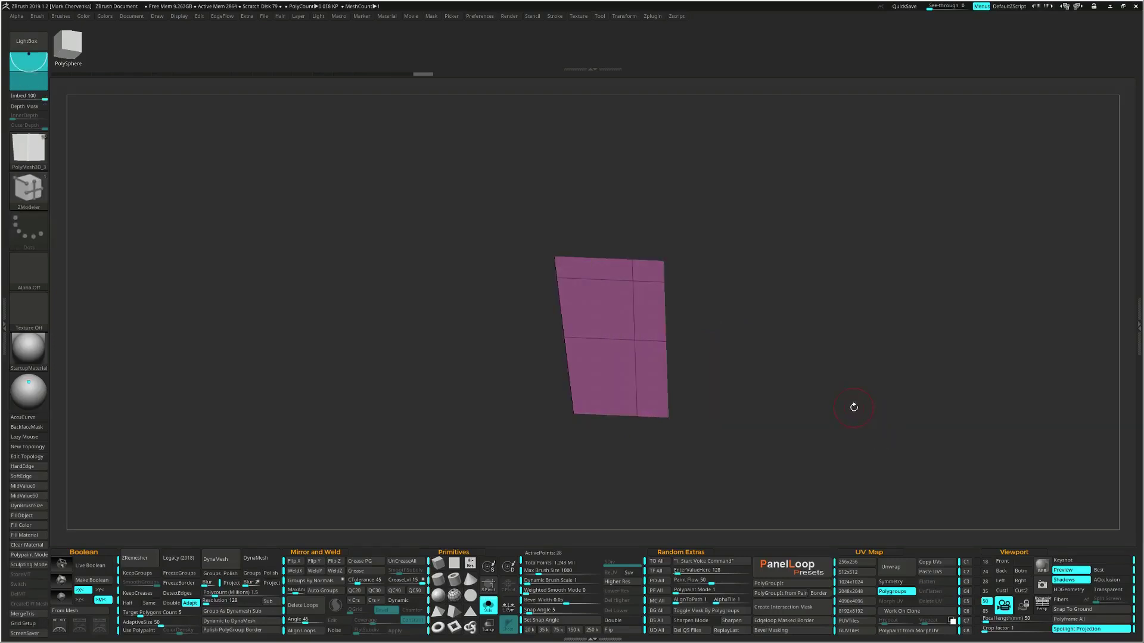
key("shift")
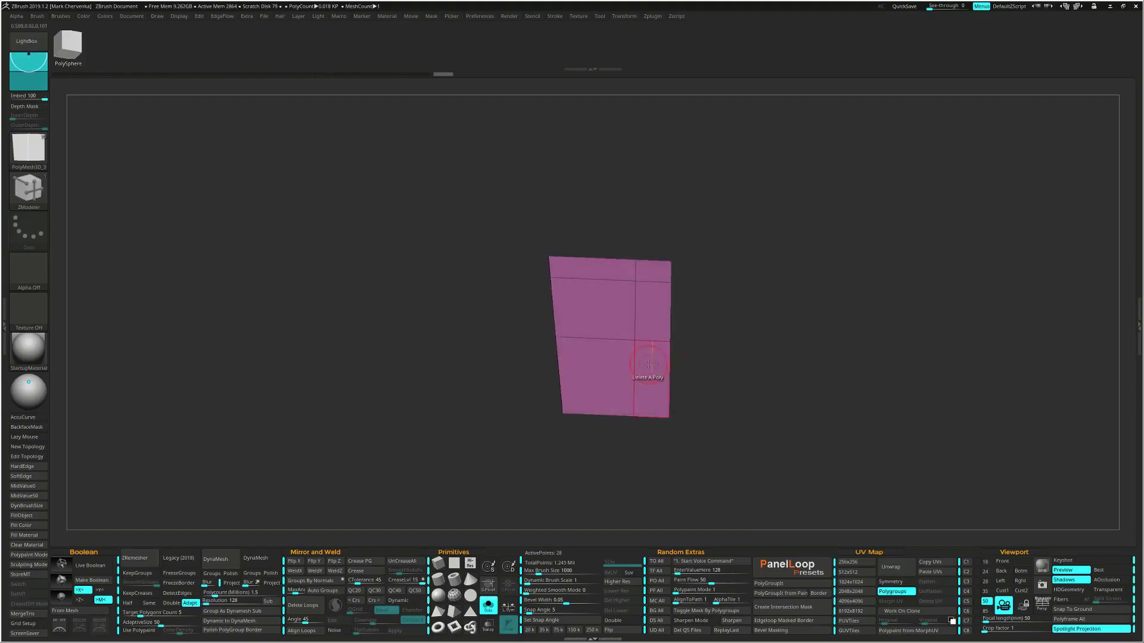
left_click(671, 385, "ctrl+shift")
right_click_drag(646, 326, 661, 345, "ctrl")
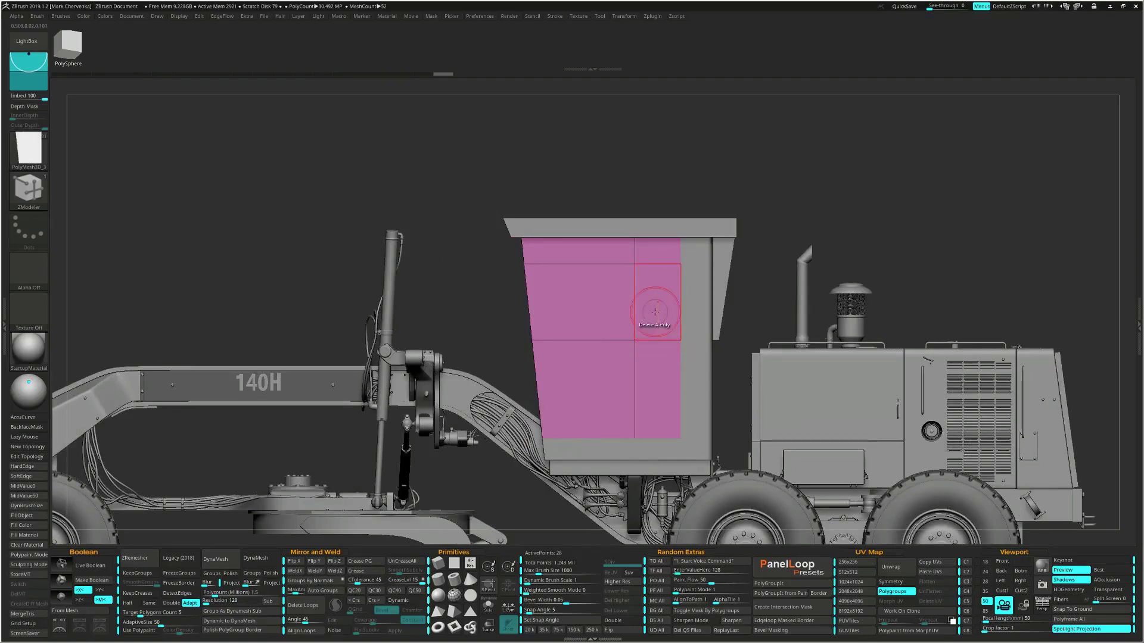
Inset the two lower rear polygons of the cab's side together using Inset with the Inset Region modifier
key("space")
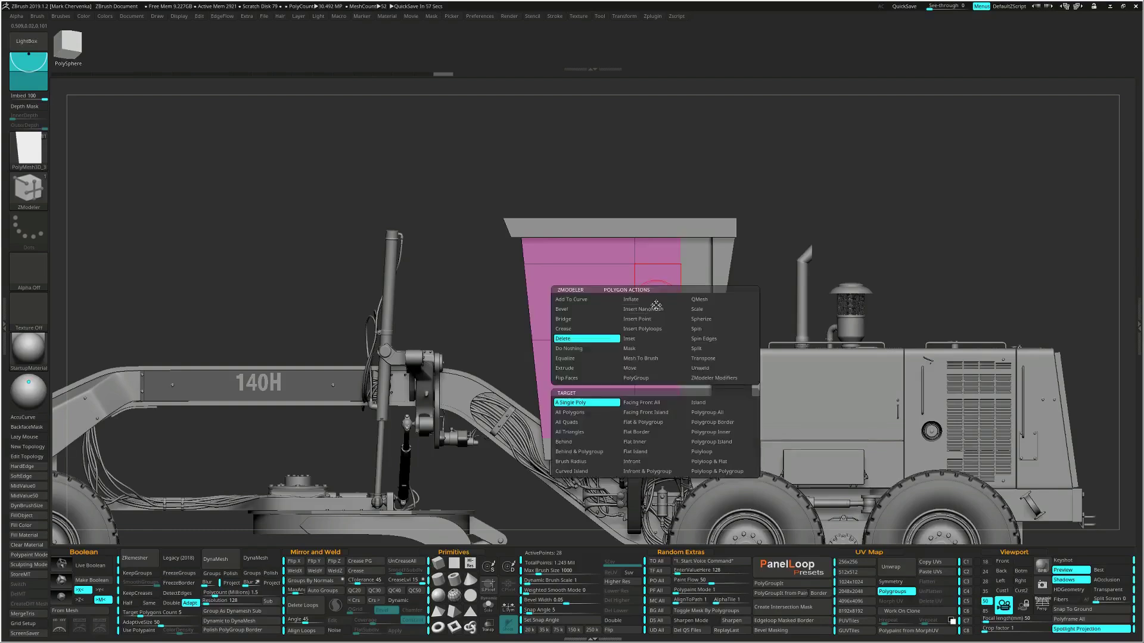
left_click(646, 340)
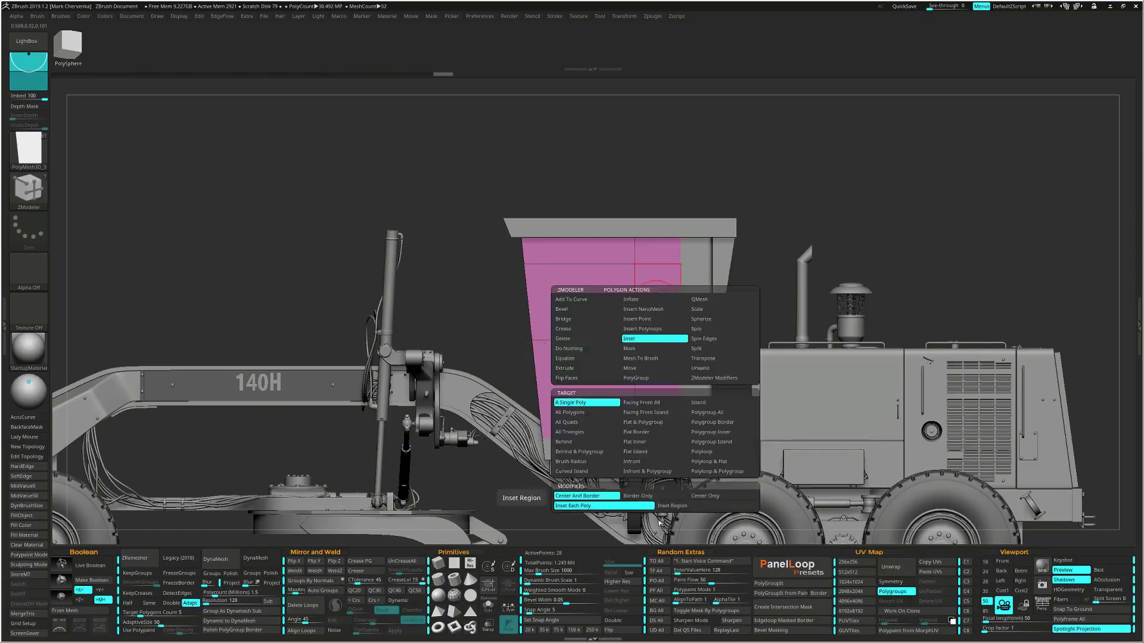
left_click(652, 310)
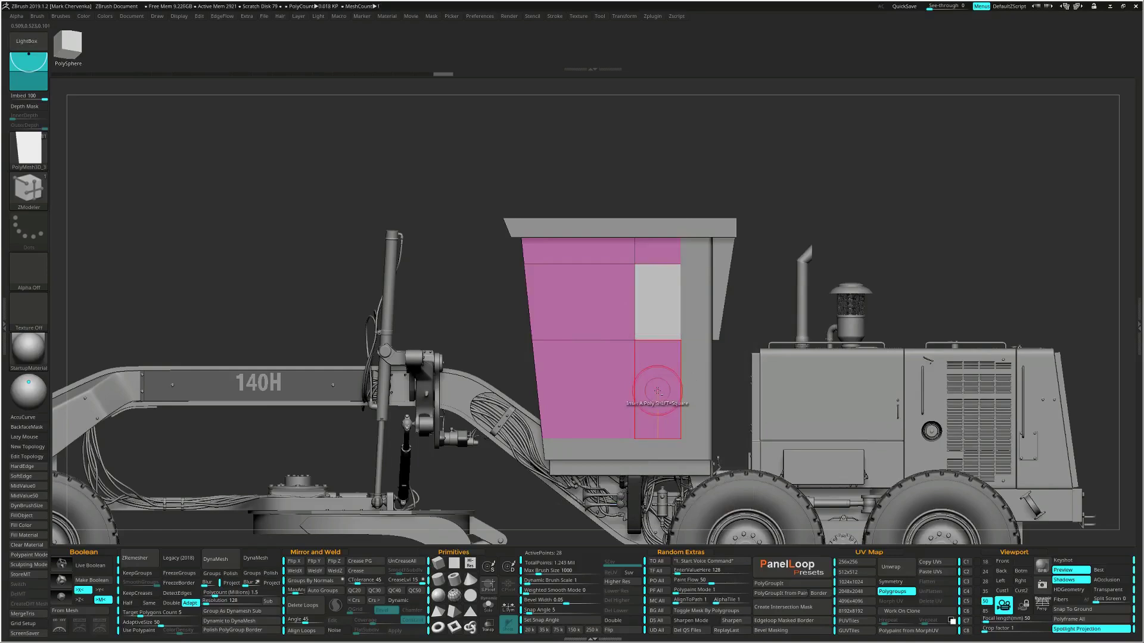
left_click(657, 384)
left_click(657, 384)
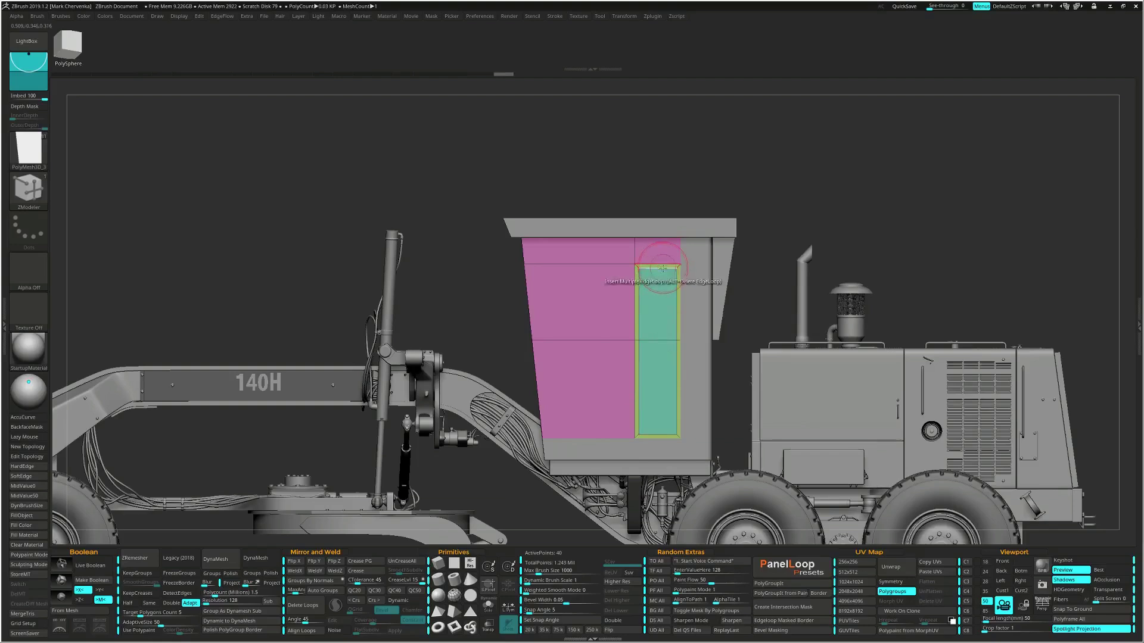
Delete the inner faces of the inset side window with the Delete action and Polygroup All target
right_click_drag(653, 324, 663, 334)
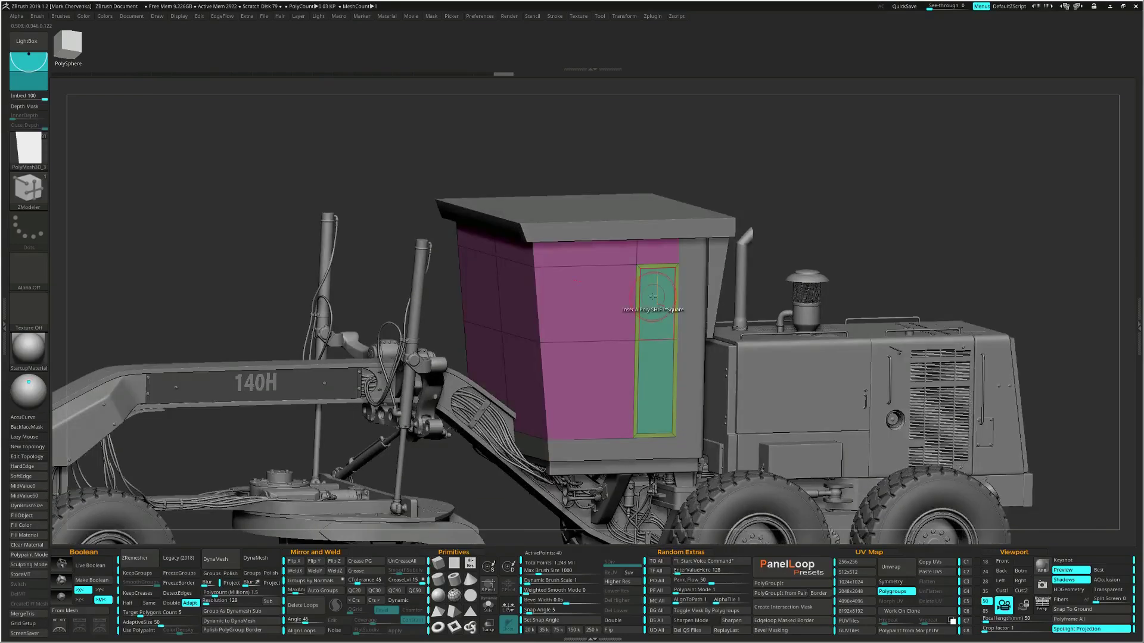
key("space")
left_click(566, 336)
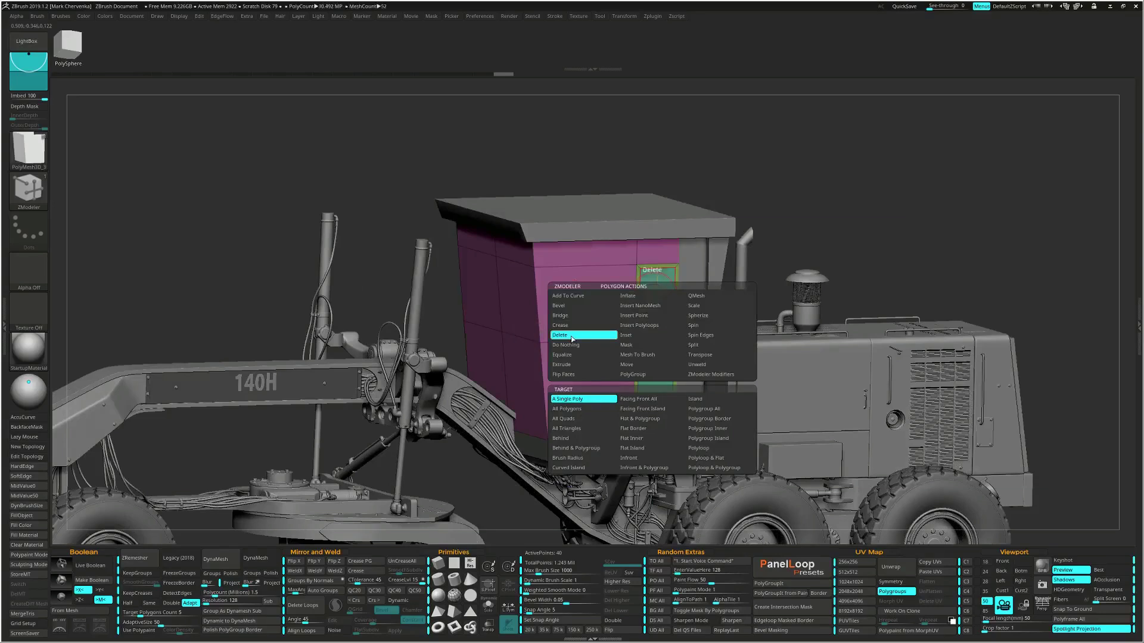
key("space")
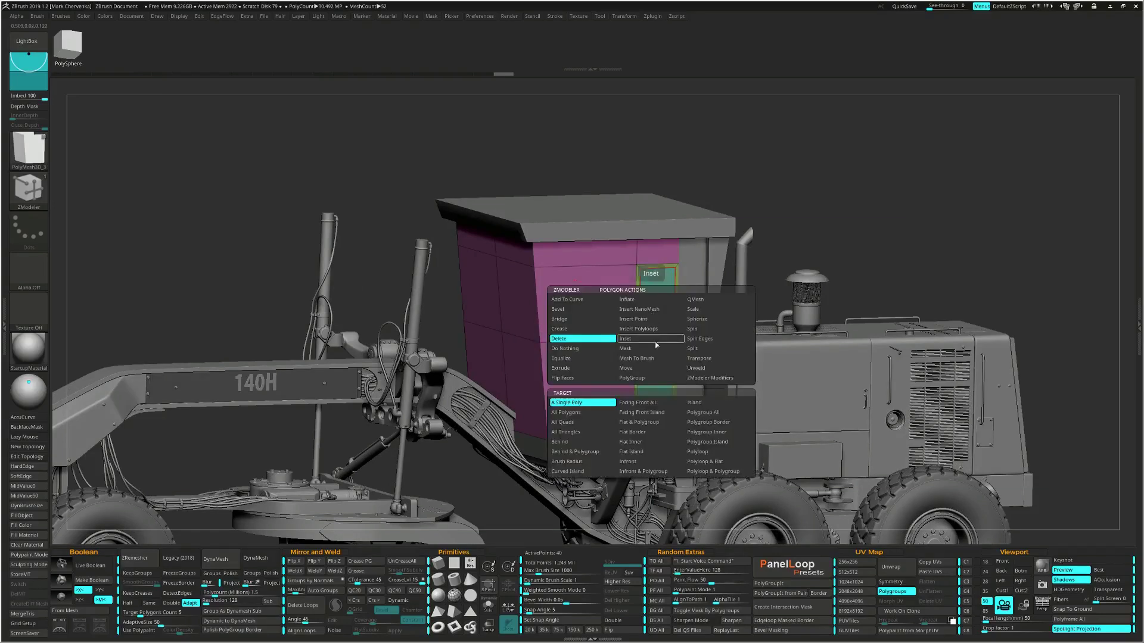
left_click(704, 411)
right_click_drag(666, 370, 639, 381)
Isolate the cab mesh, mask it except for the window frame's lower inner edge, and activate the move gizmo
key("ctrl+shift+s")
left_click_drag(758, 371, 609, 415, "ctrl")
left_click(641, 399, "ctrl")
key("w")
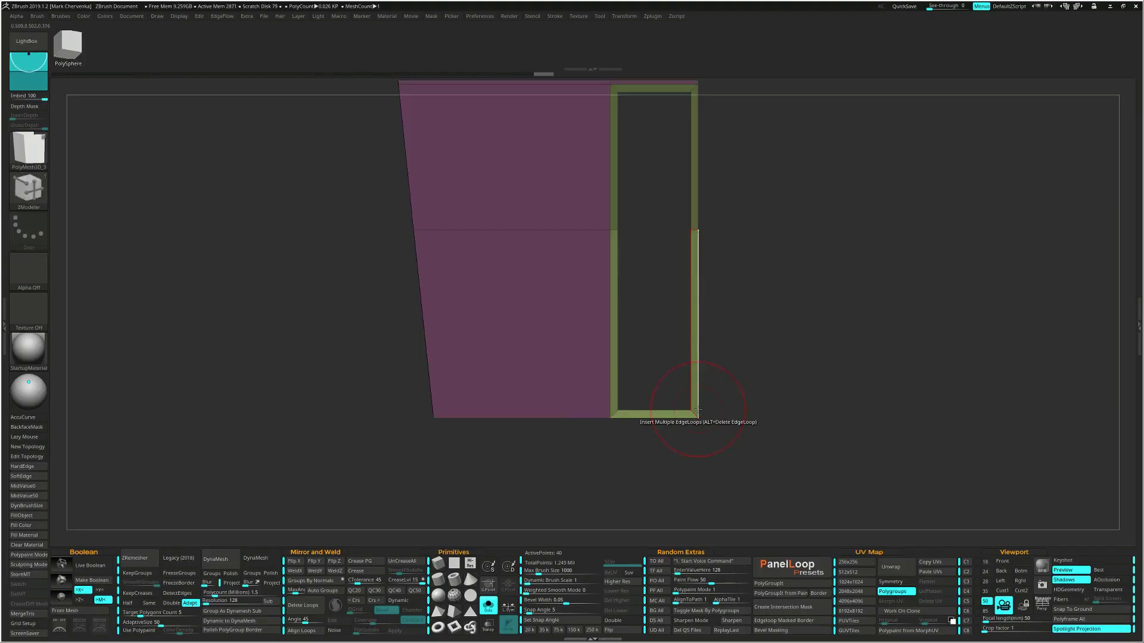
left_click(694, 362, "alt")
right_click_drag(696, 417, 703, 418)
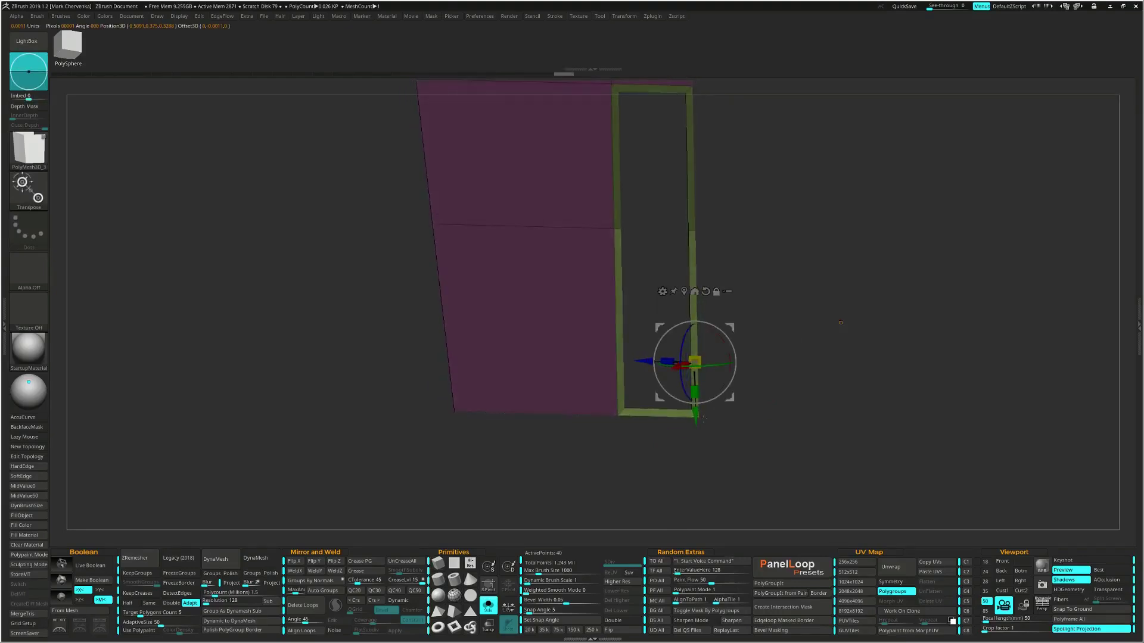
Turn on local symmetry, raise the window frame's lower inner edge to thicken the bottom bar, and clear the mask
left_click_drag(840, 322, 840, 316)
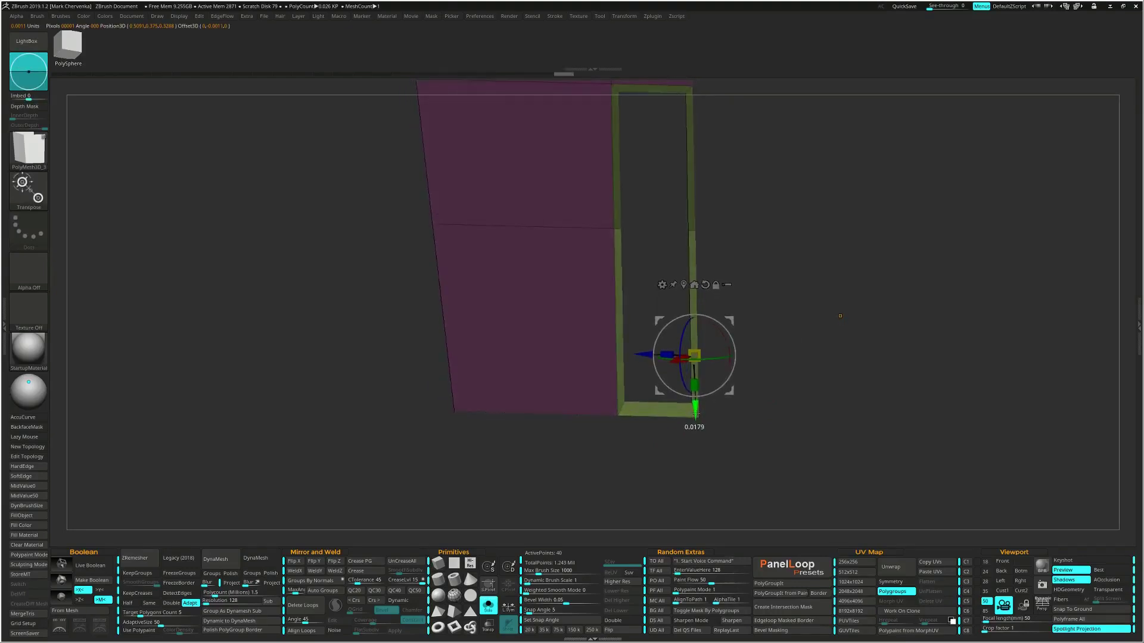
key("ctrl+z")
left_click(508, 606)
mouse_move(748, 439)
right_mouse_down()
mouse_move(702, 438)
mouse_move(709, 421)
right_mouse_up()
left_click_drag(691, 413, 691, 404)
right_click_drag(709, 411, 753, 446)
left_click_drag(812, 475, 799, 432, "ctrl")
Return to drawing mode and isolate the column containing the side window frame and the panel above it
right_click_drag(785, 371, 788, 380)
key("q")
left_click_drag(813, 152, 619, 460, "ctrl+shift")
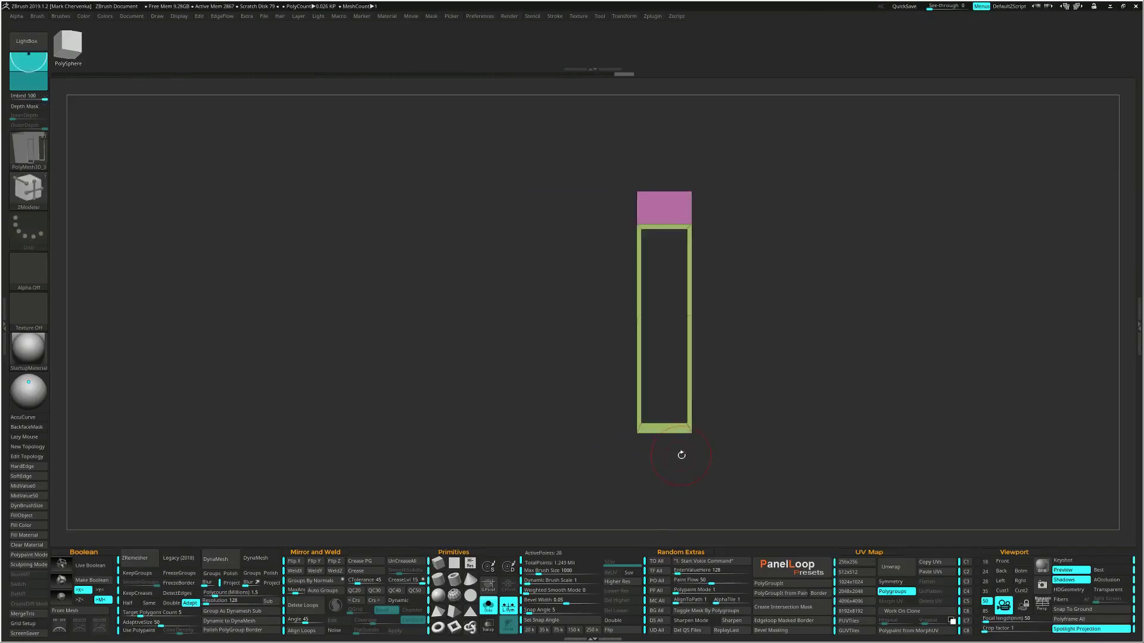
right_click_drag(695, 355, 696, 242)
right_click_drag(696, 242, 716, 324, "alt")
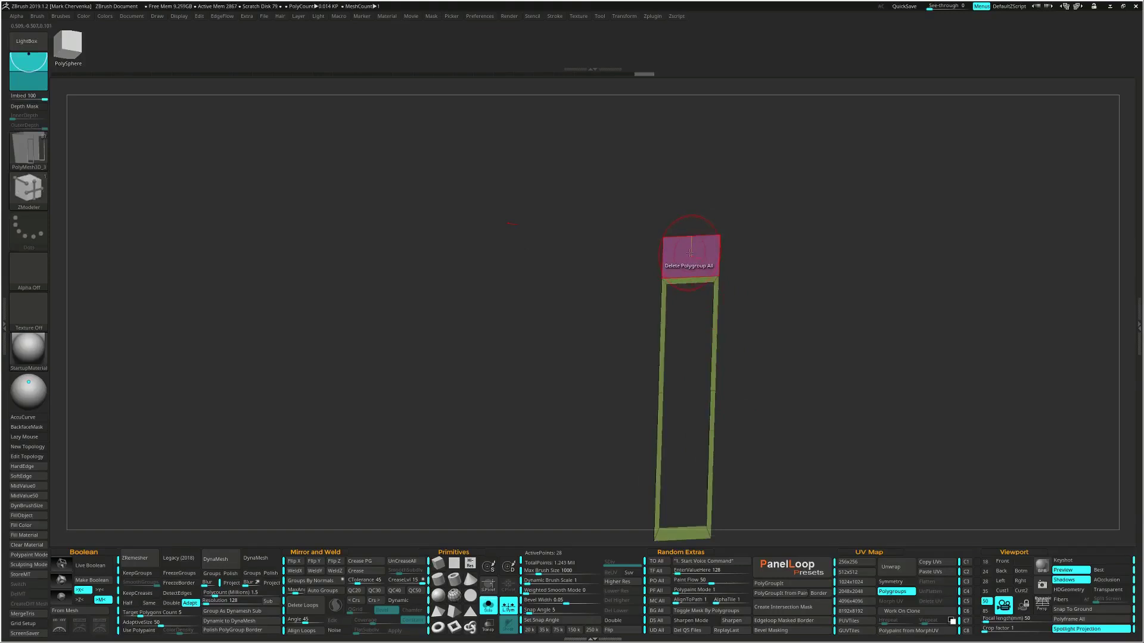
Give the isolated window frame and upper panel thickness using QMesh with the All Polygons target
key("space")
left_click(741, 253)
left_click(611, 366)
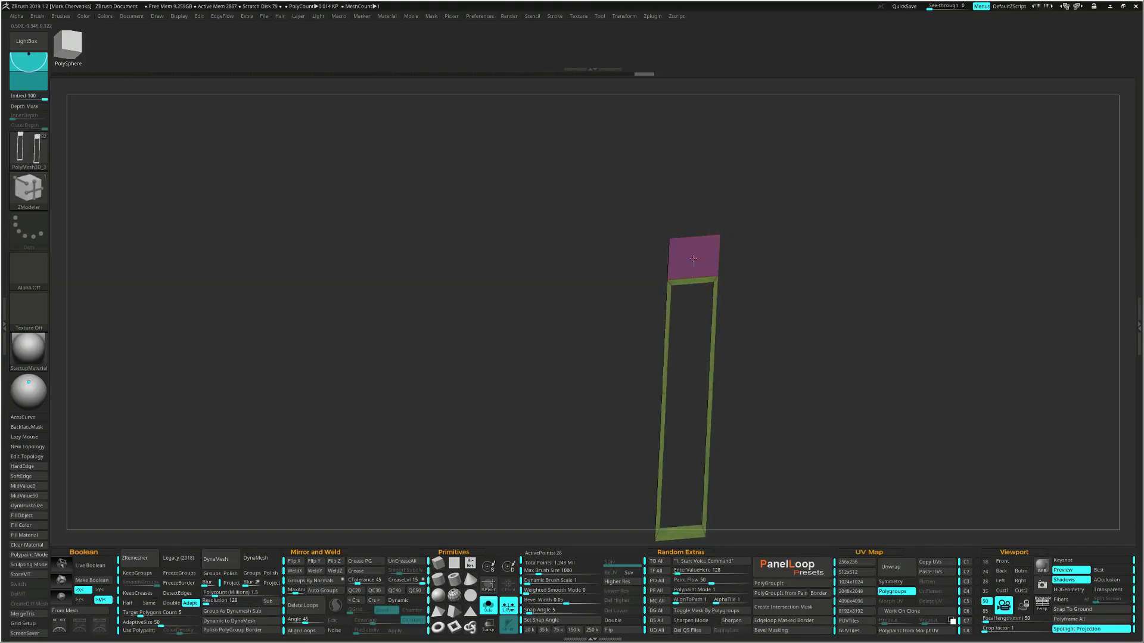
left_click_drag(693, 259, 487, 220)
left_click_drag(758, 390, 737, 292, "alt")
Assign the thickened window pieces to one polygroup and turn on dynamic subdivision
key("ctrl+w")
key("ctrl+w")
key("d")
key("f")
Crease the polyloop along the inside of the side window opening, using the Polyloop target with Inner Targets
key("space")
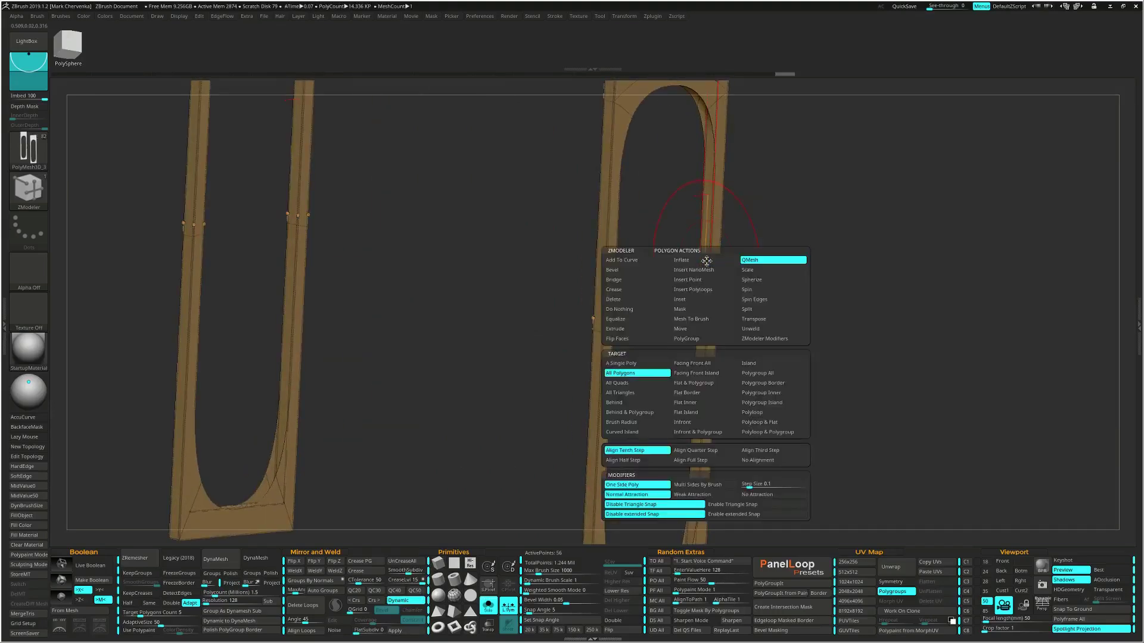
left_click(636, 291)
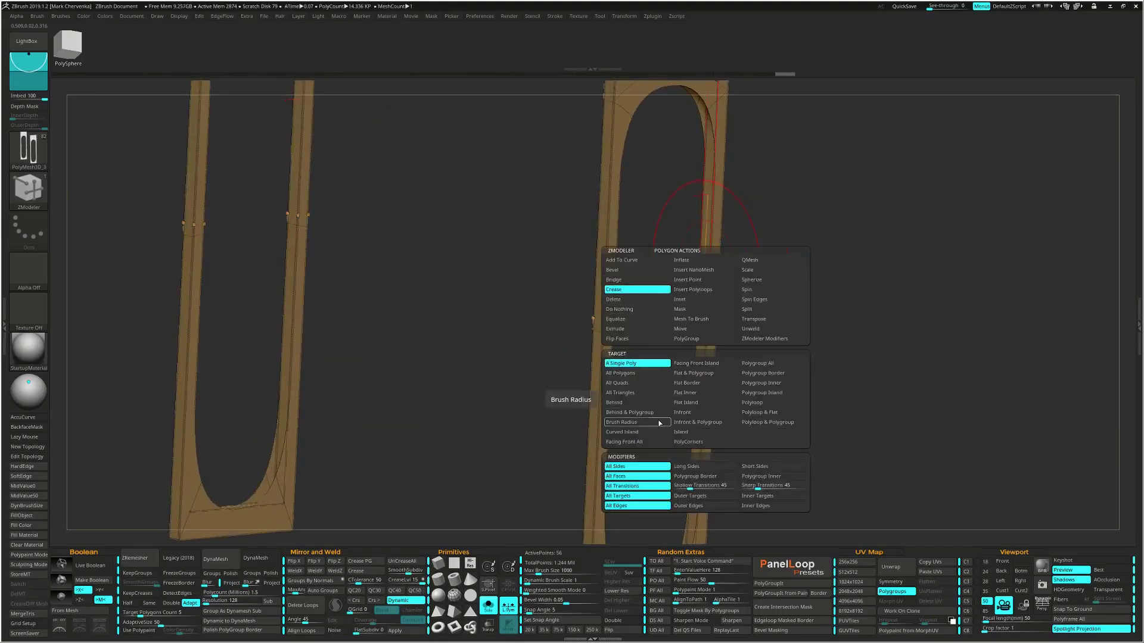
left_click(760, 403)
left_click(762, 497)
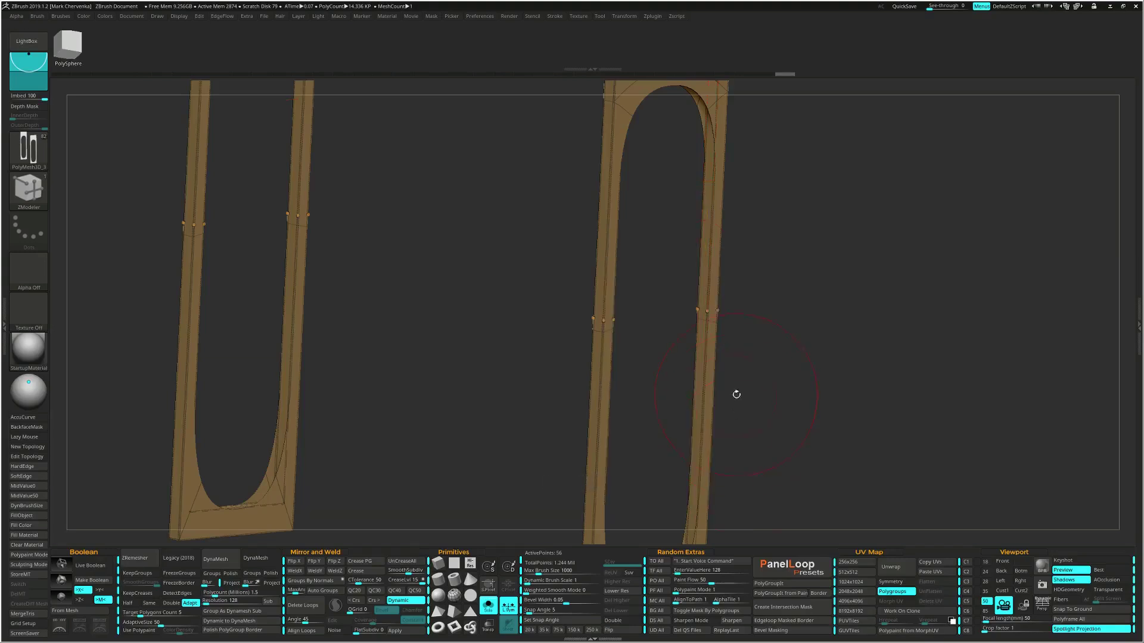
left_click_drag(736, 394, 728, 268)
left_click(706, 226)
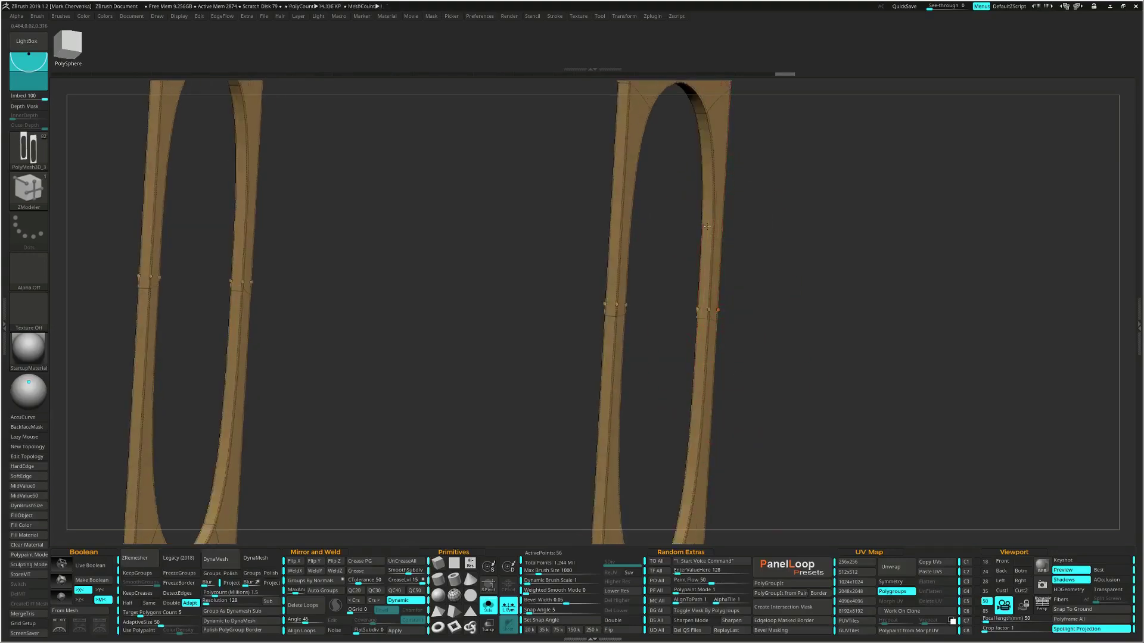
Slice the window frame horizontally near the upper and lower ends of the opening to tighten its rounded corners
key("f")
left_click_drag(749, 324, 703, 298, "shift")
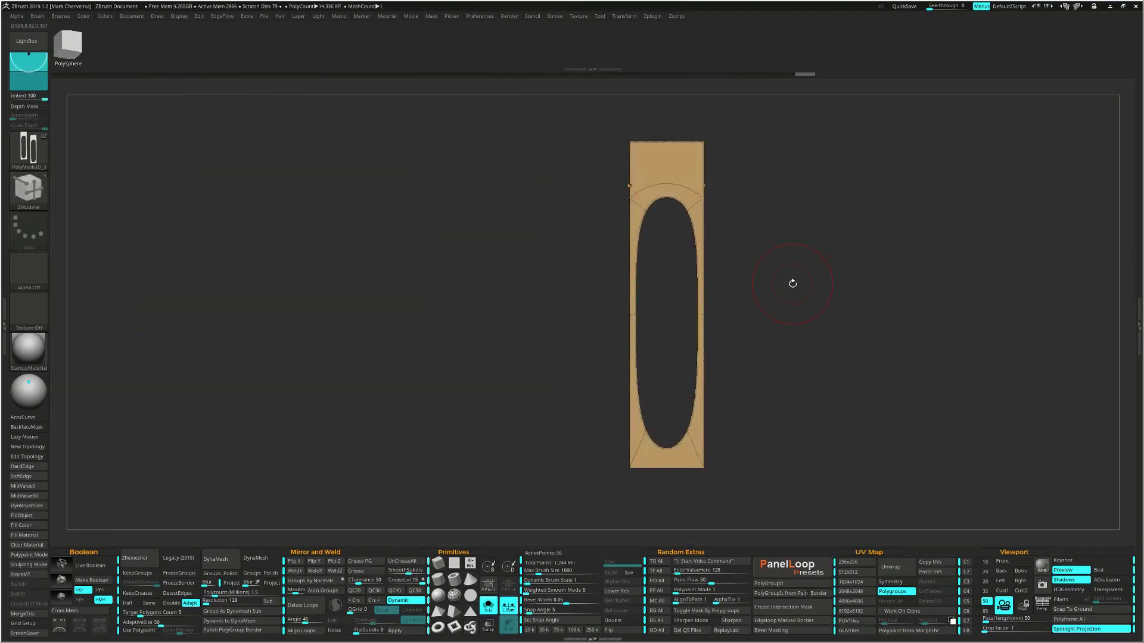
key("ctrl+shift")
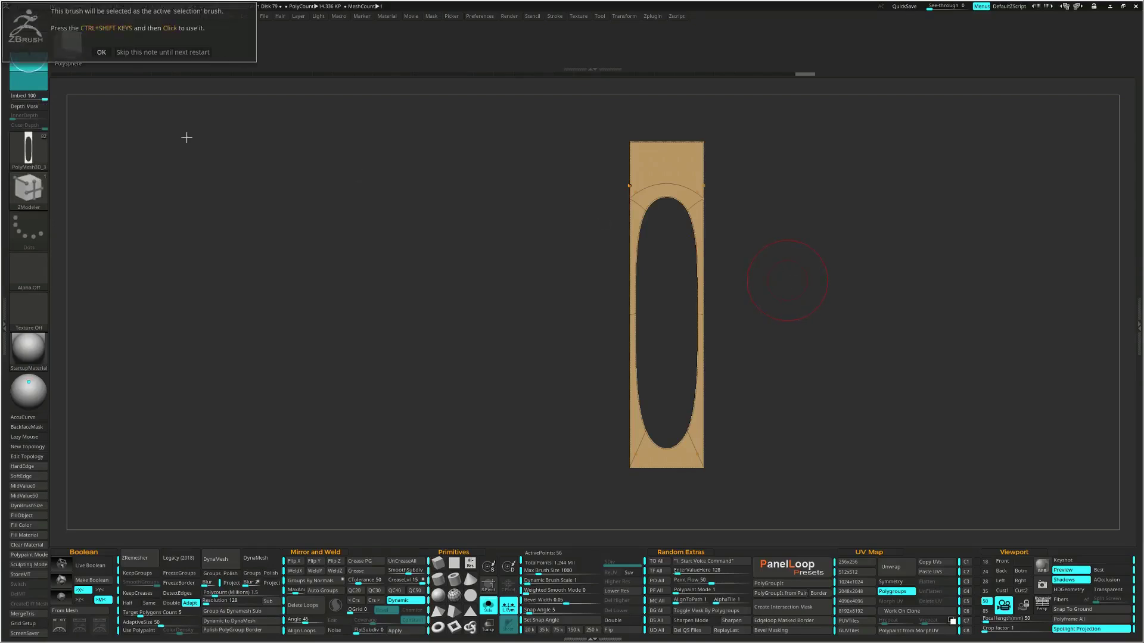
left_click(135, 52)
left_click_drag(574, 199, 830, 273, "alt")
left_click_drag(782, 360, 778, 286, "alt")
left_click_drag(533, 415, 841, 409, "ctrl+shift")
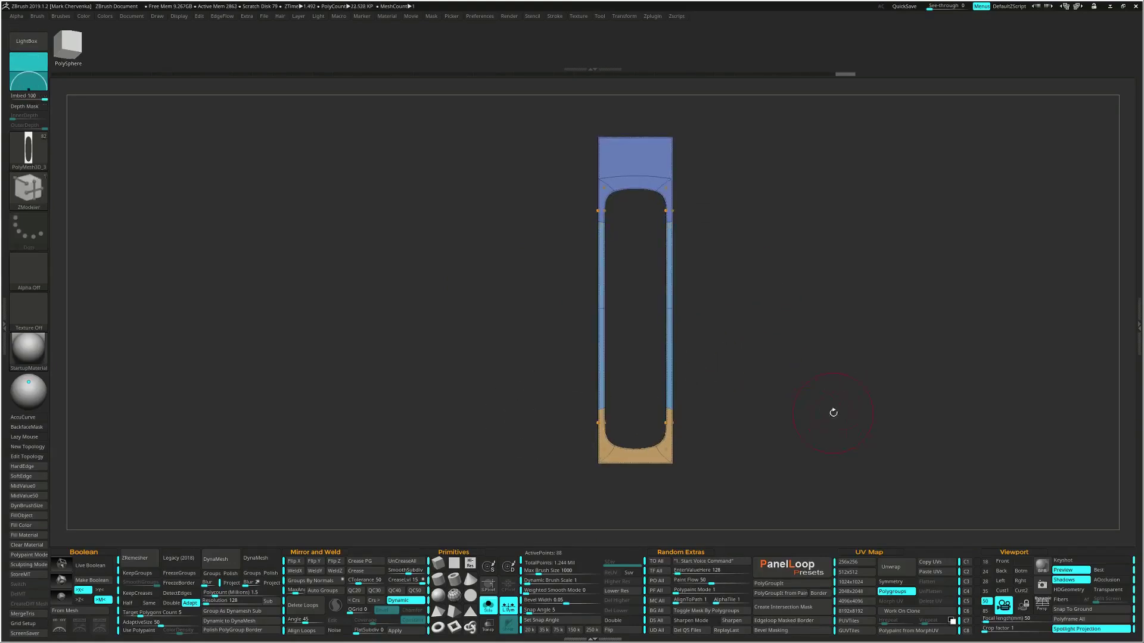
Slice the window frame vertically through the middle of its upper panel and bottom bar
left_click_drag(779, 392, 776, 414, "alt")
left_click_drag(634, 122, 627, 410, "ctrl+shift")
left_click_drag(628, 513, 632, 520, "ctrl+shift")
Merge the sliced window frame into one polygroup and show the whole grader again
left_click_drag(707, 453, 725, 347, "alt")
key("shift+f")
key("shift+f")
key("ctrl+w")
key("ctrl+shift+s")
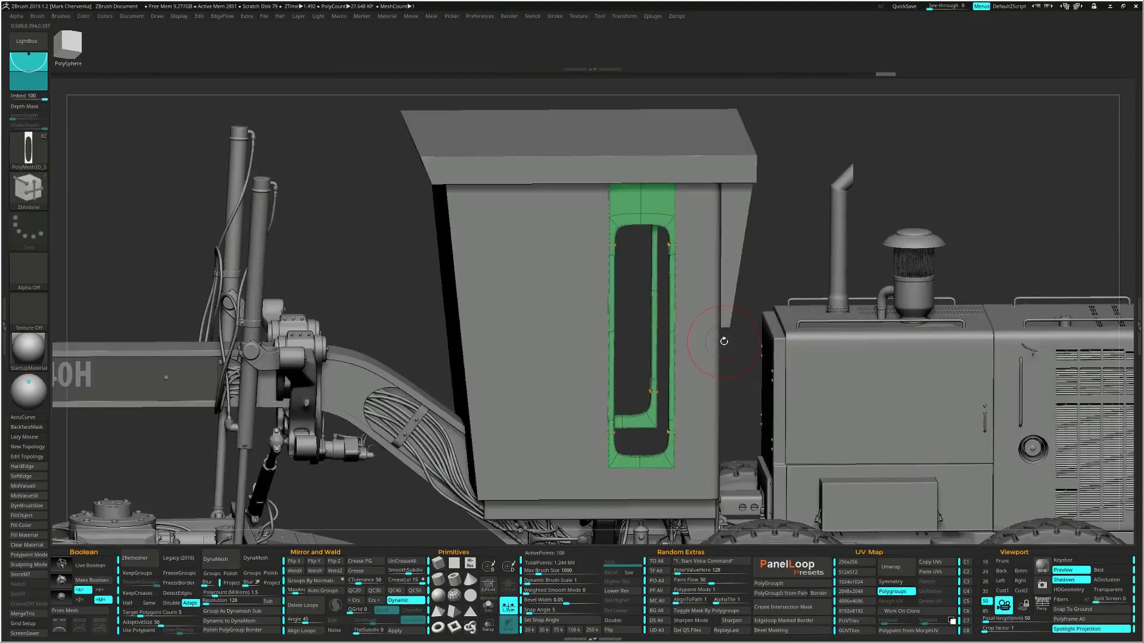
left_click_drag(681, 368, 681, 368)
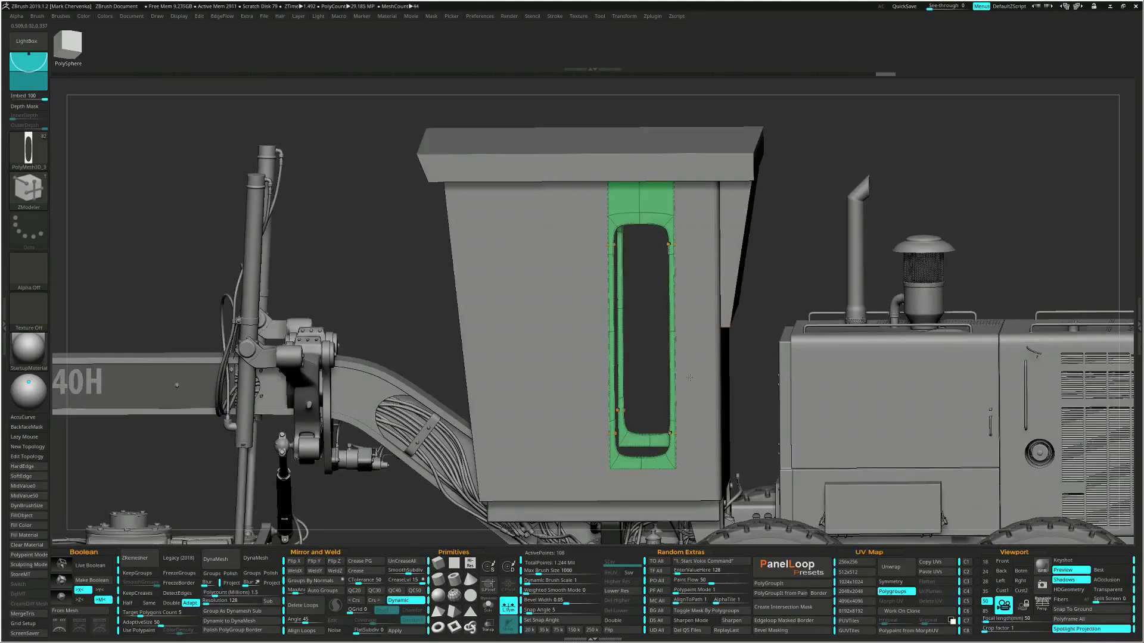
Switch to the rear wall with its corner pillars, isolate it, and assign it to one polygroup
left_click(706, 364, "alt")
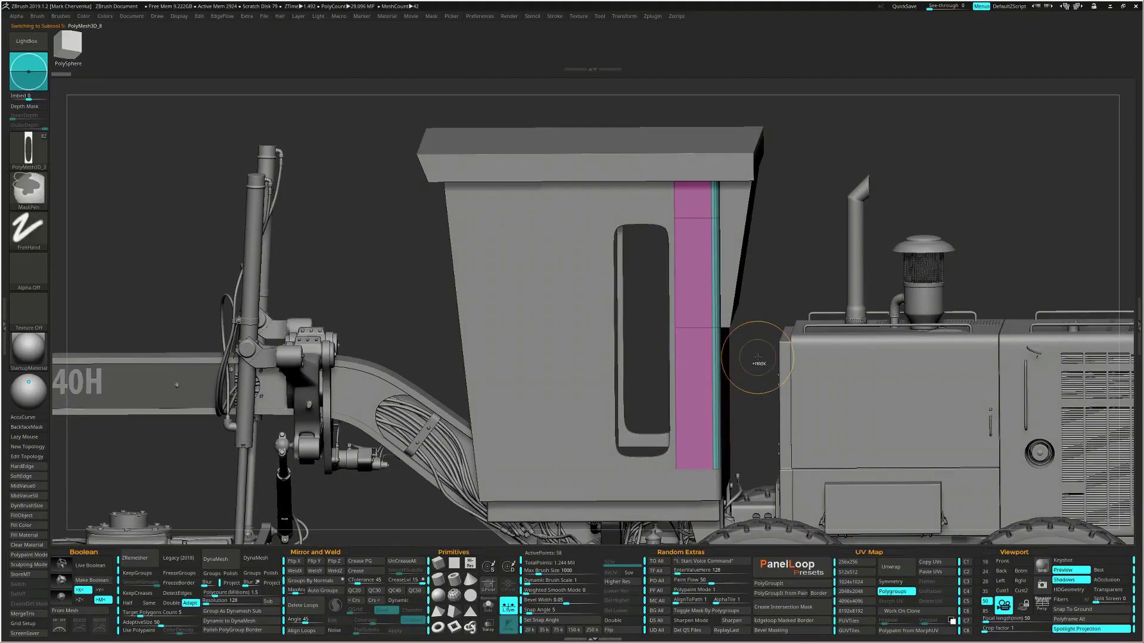
key("ctrl+shift+s")
mouse_move(758, 358)
right_mouse_down()
mouse_move(679, 365)
mouse_move(671, 381)
right_mouse_up()
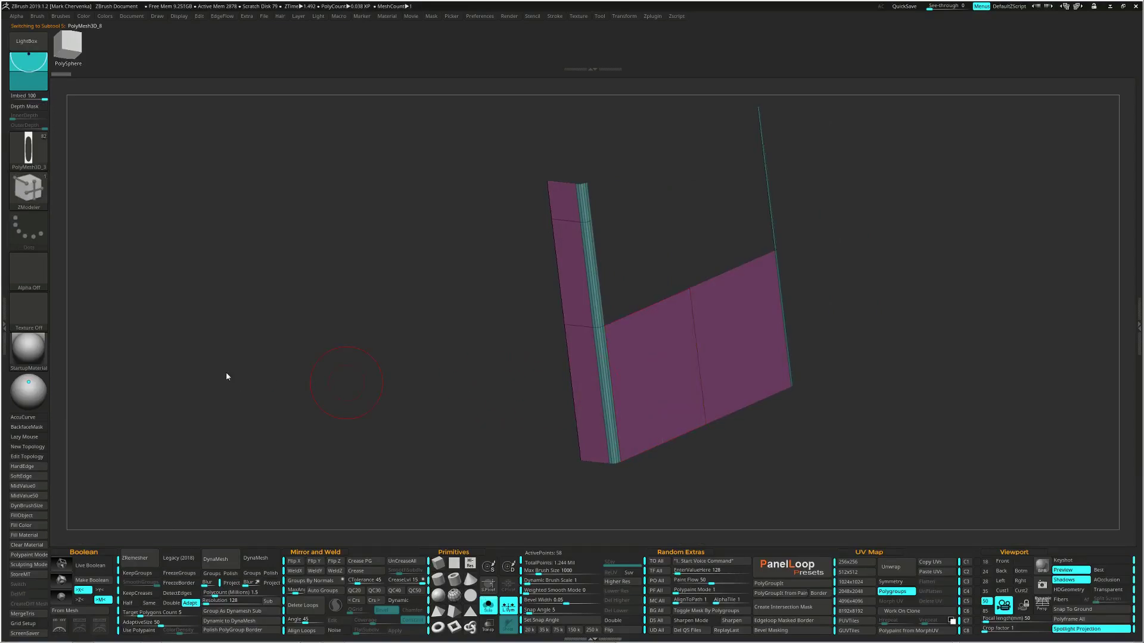
right_click_drag(639, 380, 642, 384)
key("ctrl+w")
Give the isolated rear wall and pillars thickness using QMesh with the All Polygons target
key("space")
left_click(710, 300)
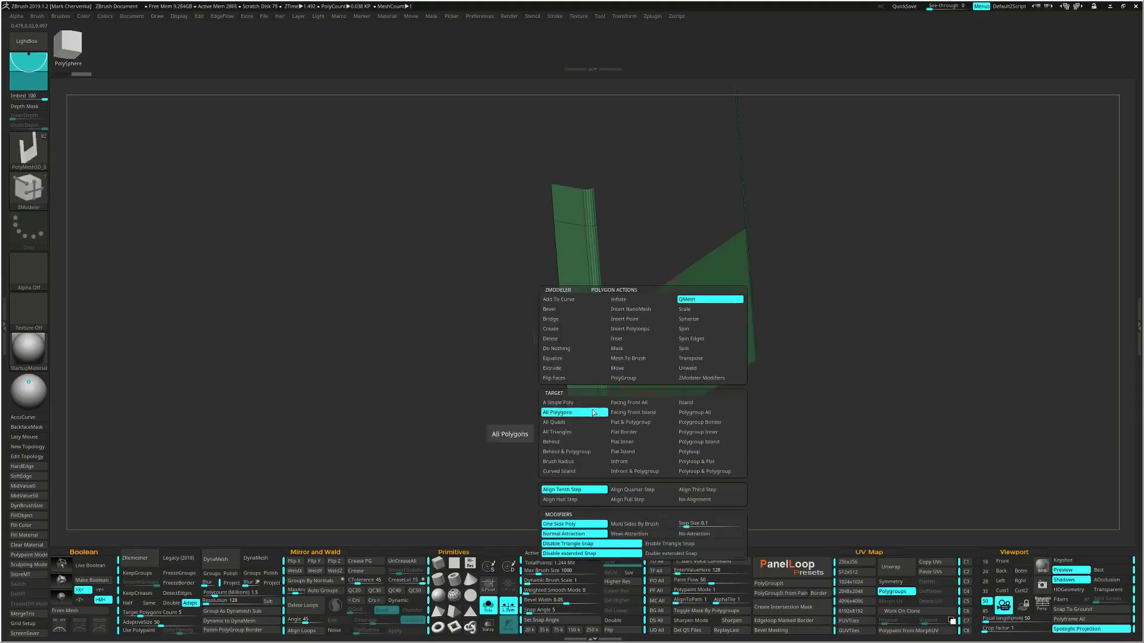
right_click_drag(634, 340, 656, 329)
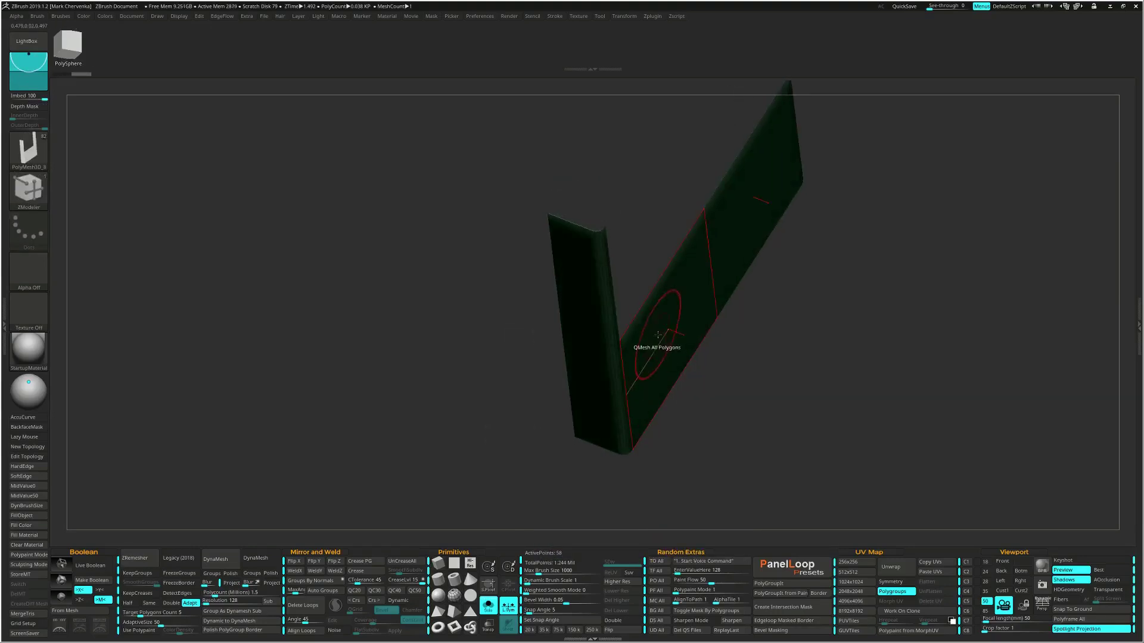
left_click_drag(662, 318, 655, 314)
Crease the thickened rear wall's hard edges with a quick crease preset and smooth it with dynamic subdivision
right_click_drag(674, 330, 732, 376)
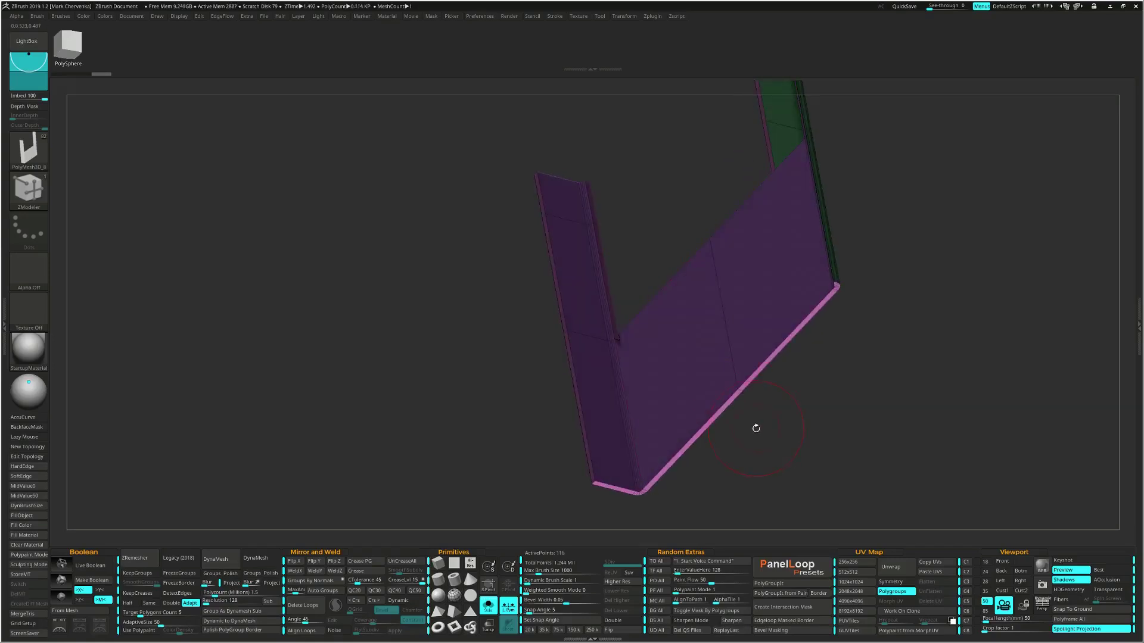
mouse_move(787, 420)
right_mouse_down()
mouse_move(773, 409)
mouse_move(770, 424)
right_mouse_up()
left_click(418, 591)
right_click_drag(669, 331, 664, 358, "ctrl")
mouse_move(664, 358)
right_mouse_down()
mouse_move(651, 350)
mouse_move(595, 377)
mouse_move(673, 364)
right_mouse_up()
Insert a single vertical edge loop in the rear wall beside the corner pillar and bring back the whole grader
key("space")
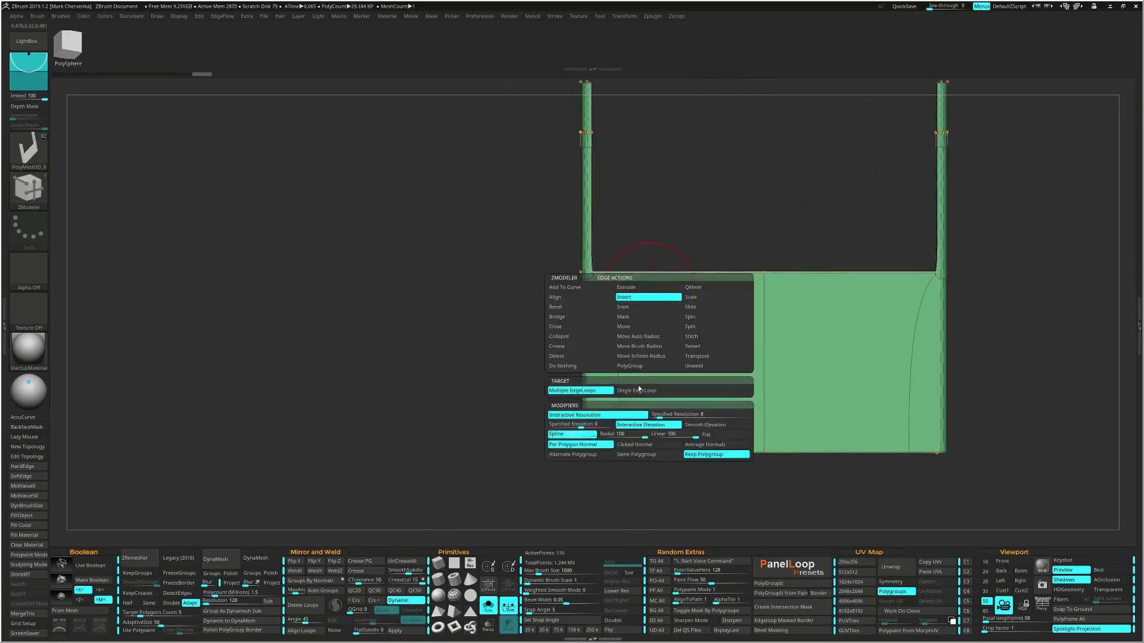
left_click(638, 389)
key("shift+f")
right_click_drag(626, 301, 653, 321)
left_click_drag(674, 270, 632, 275)
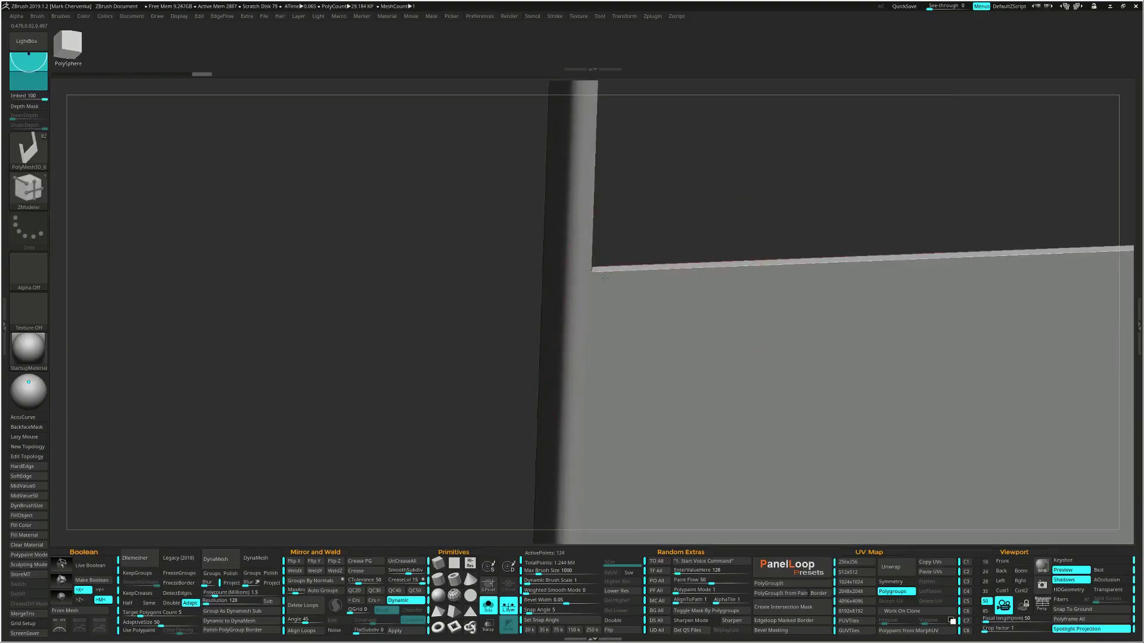
right_click_drag(656, 365, 617, 289, "ctrl")
right_click_drag(617, 289, 651, 366, "alt")
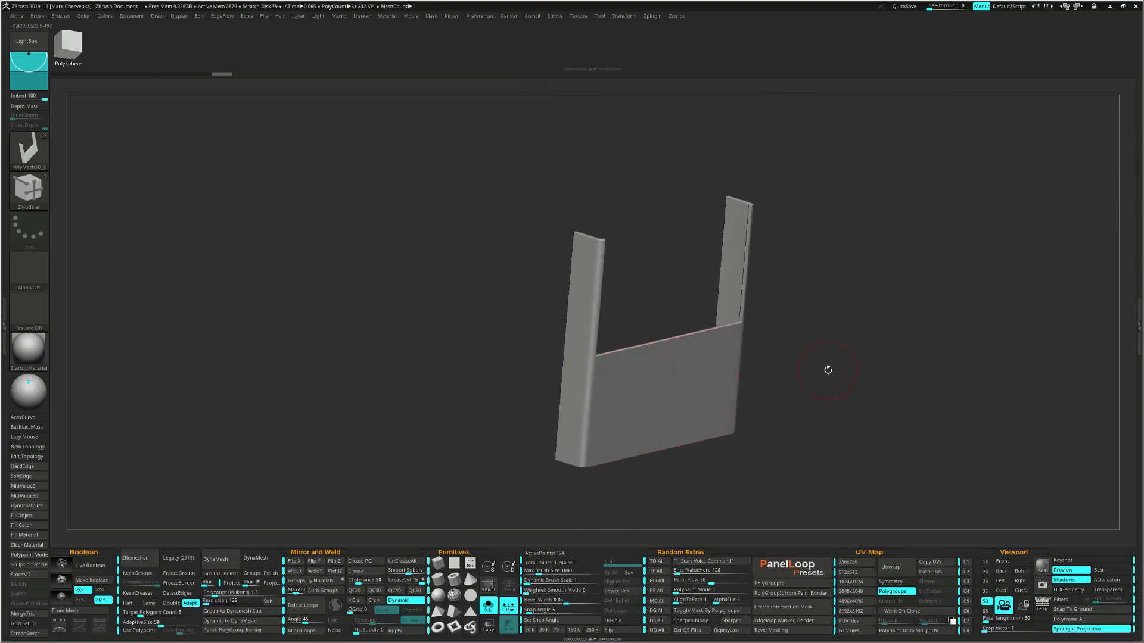
right_click_drag(828, 370, 802, 332, "alt")
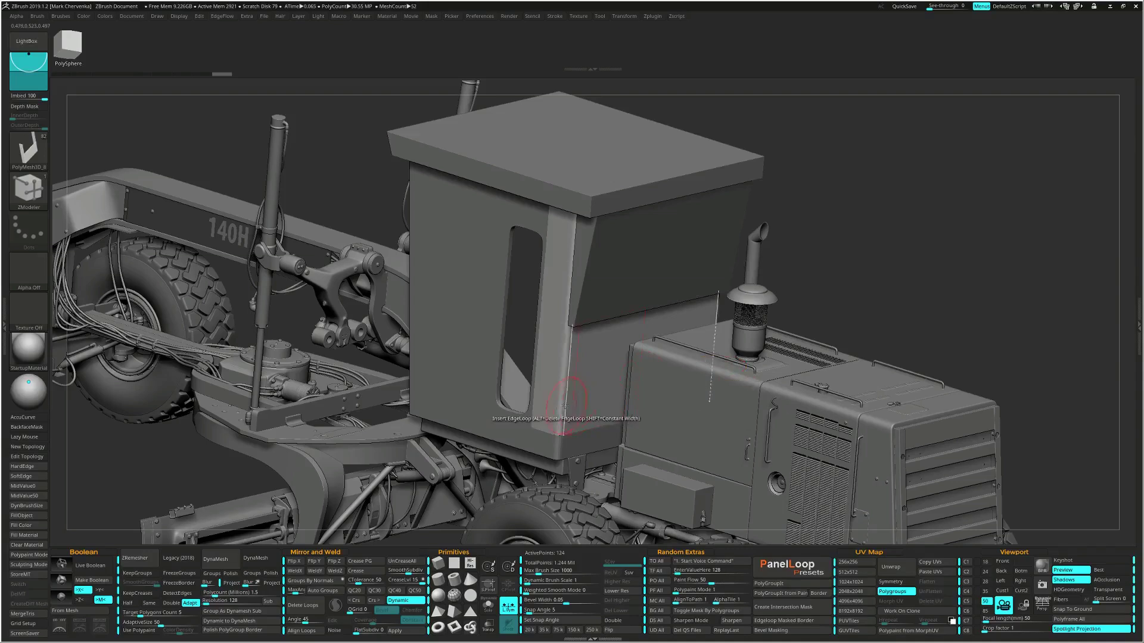
Switch to the base band around the bottom of the cab and thicken it outward using QMesh All Polygons
right_click_drag(569, 413, 573, 408)
right_click_drag(569, 402, 578, 374)
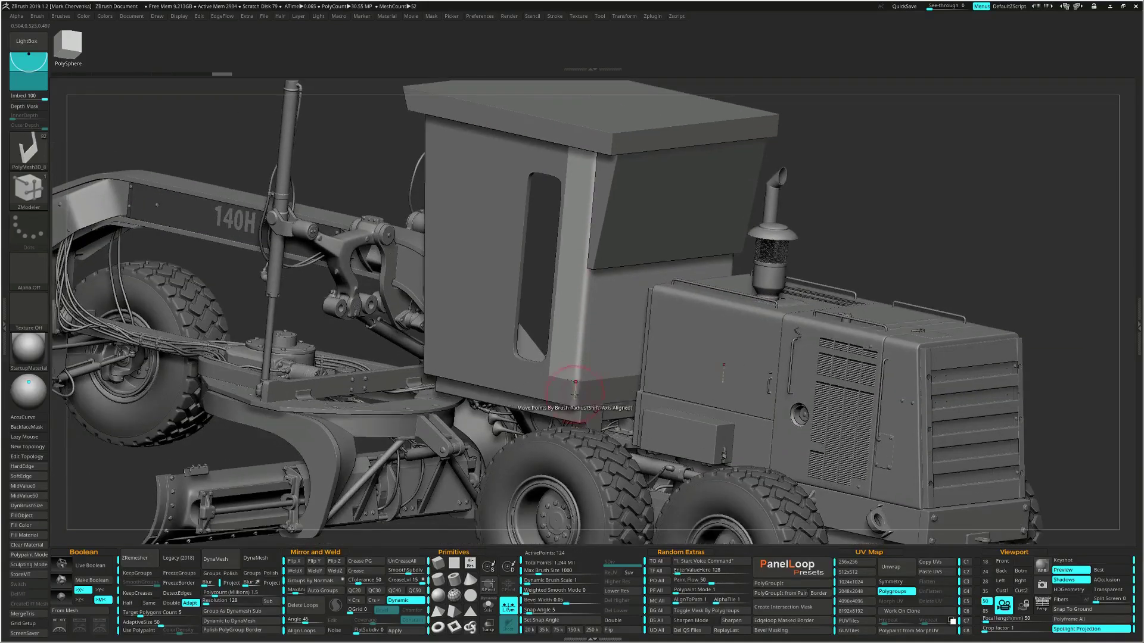
right_click_drag(548, 397, 579, 412, "ctrl")
key("ctrl+s")
key("ctrl+s")
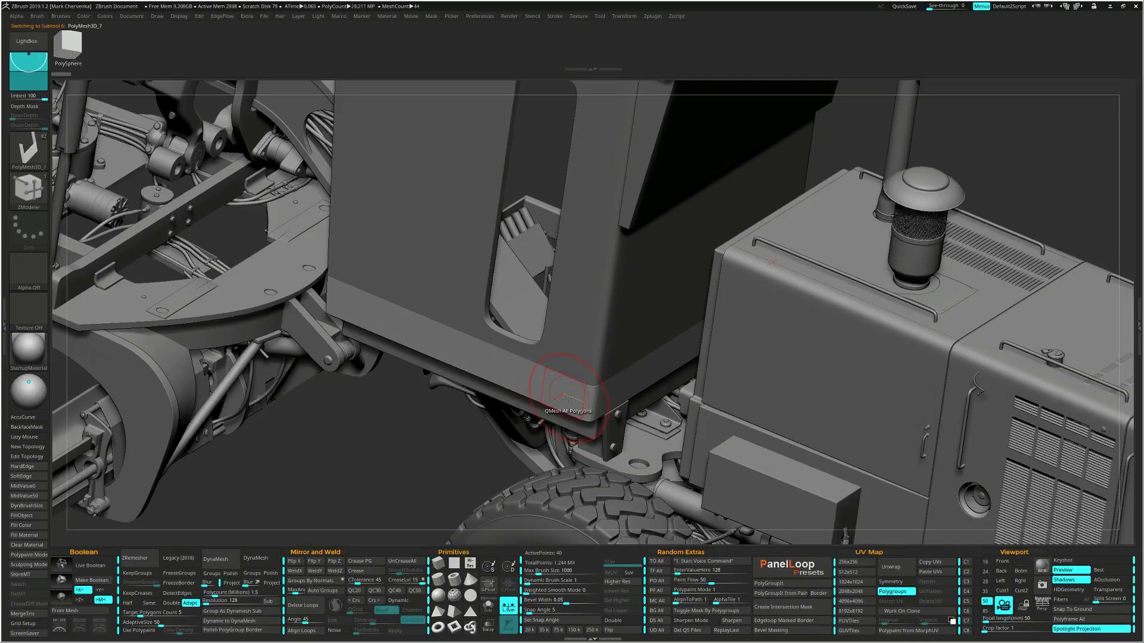
left_click_drag(569, 397, 566, 409)
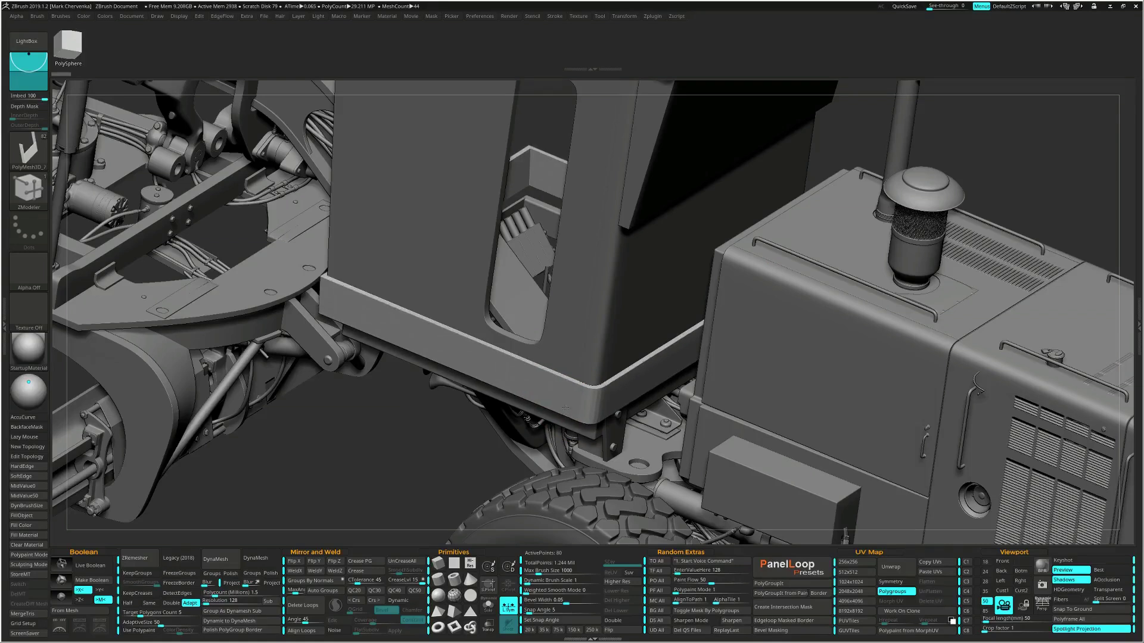
Isolate the base band with its wireframe displayed and delete the mid-side edge loops
key("shift+s")
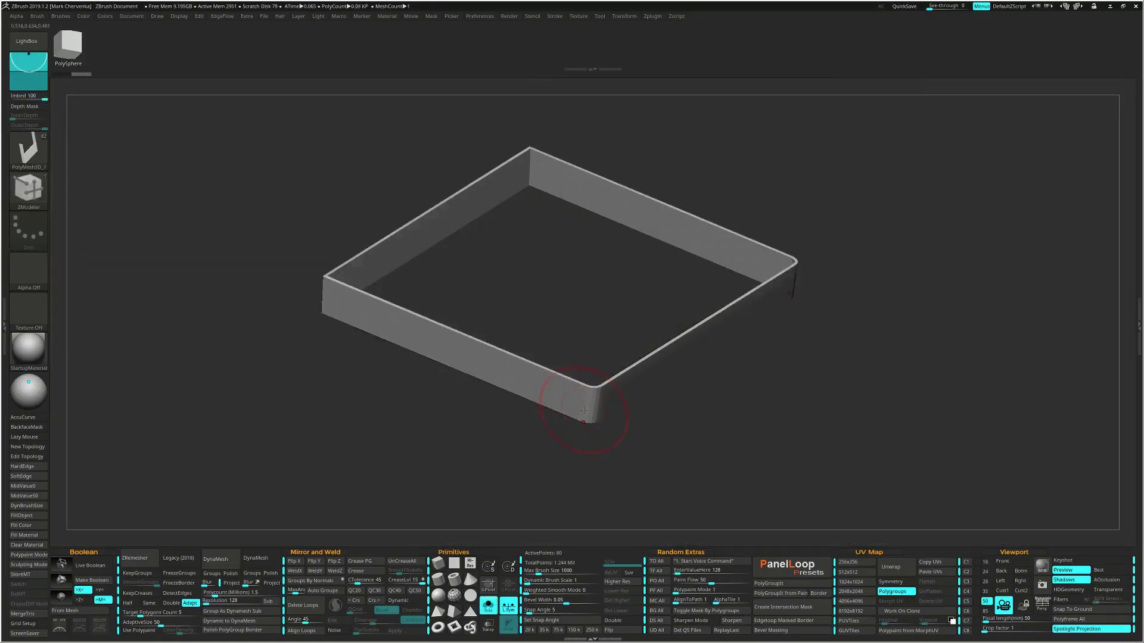
key("shift+f")
mouse_move(593, 381)
right_mouse_down()
mouse_move(595, 434)
mouse_move(603, 401)
right_mouse_up()
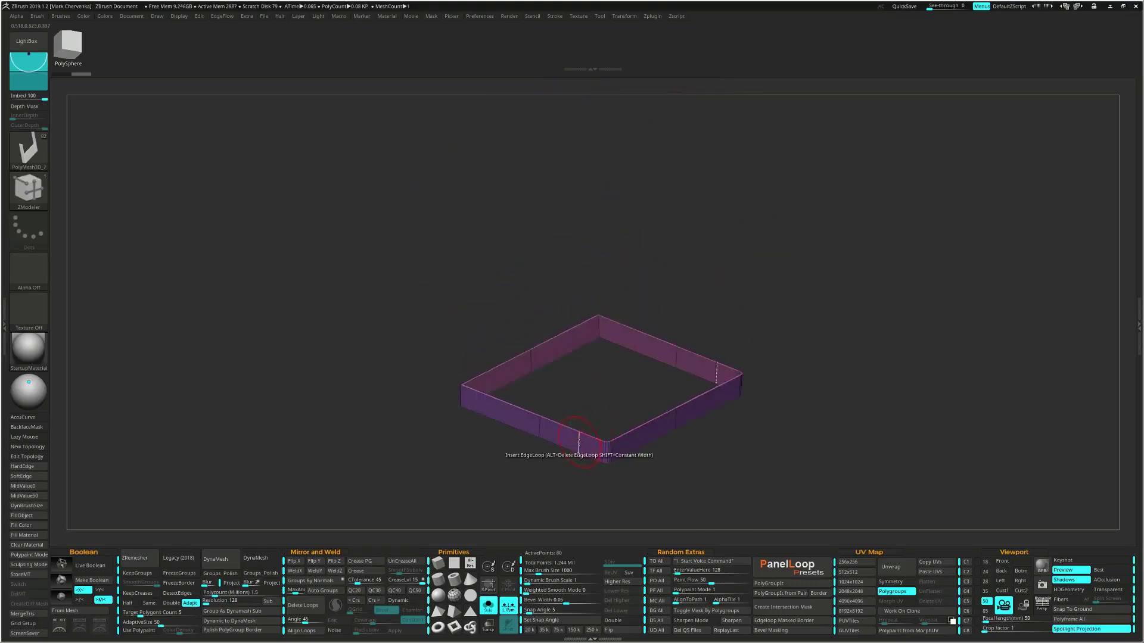
left_click(540, 426, "alt")
left_click(528, 358, "alt")
Thicken the base band inward using QMesh with the Polyloop target on its inner faces
right_click_drag(610, 392, 701, 351)
right_click_drag(603, 369, 619, 322, "ctrl")
right_click(618, 308)
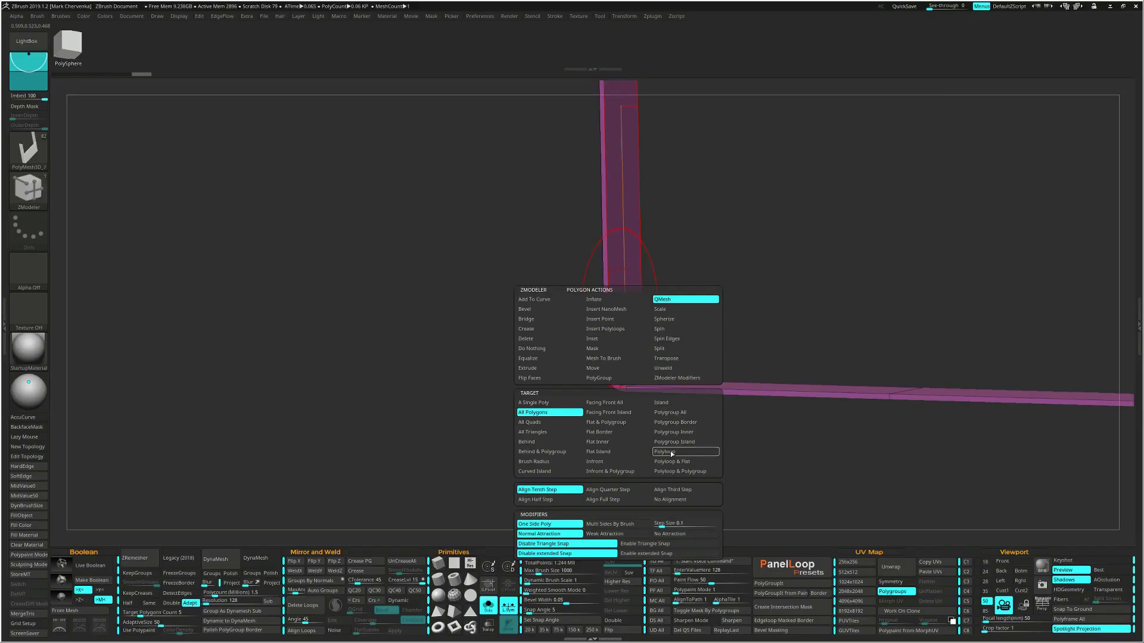
left_click(672, 452)
left_click_drag(619, 307, 638, 311)
left_click_drag(691, 322, 619, 369, "shift")
Collapse the points of the base band's rounded inner corner onto one spot along both axes with the transpose line
key("w")
left_click(624, 367, "alt")
left_click_drag(700, 399, 677, 373, "alt")
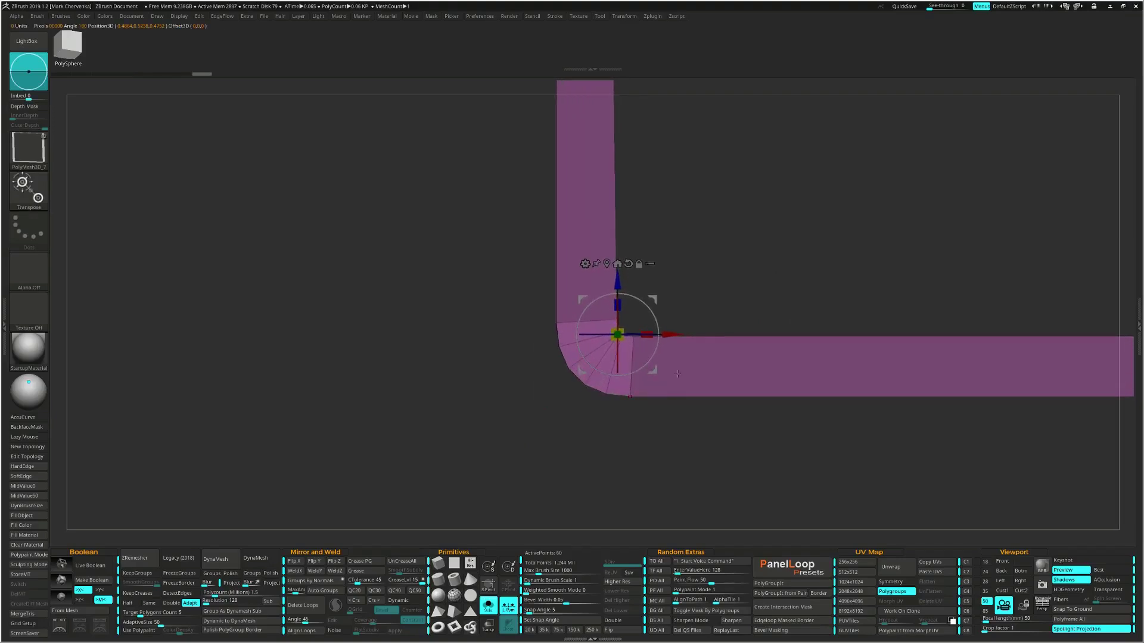
key("y")
left_click_drag(618, 335, 766, 335)
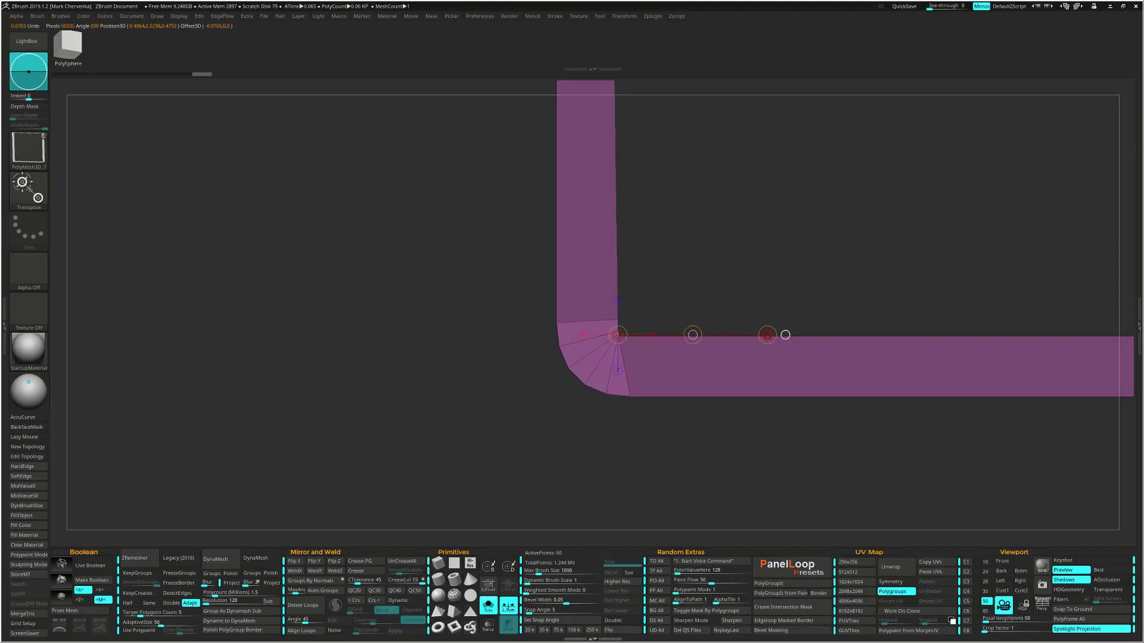
left_click_drag(617, 334, 608, 273)
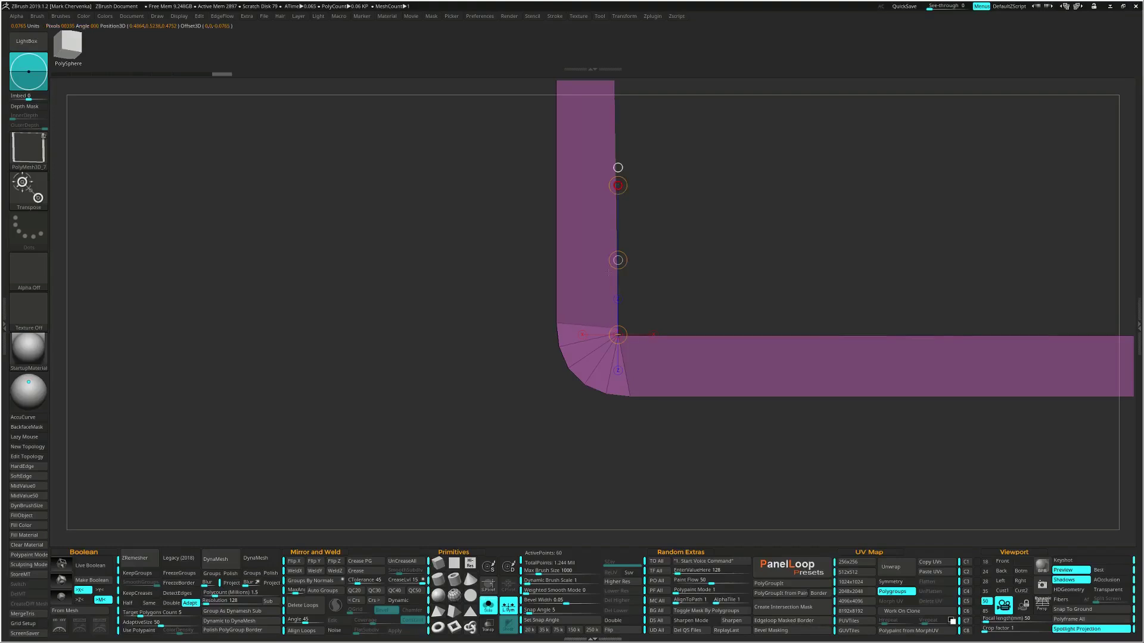
left_click_drag(618, 335, 785, 335)
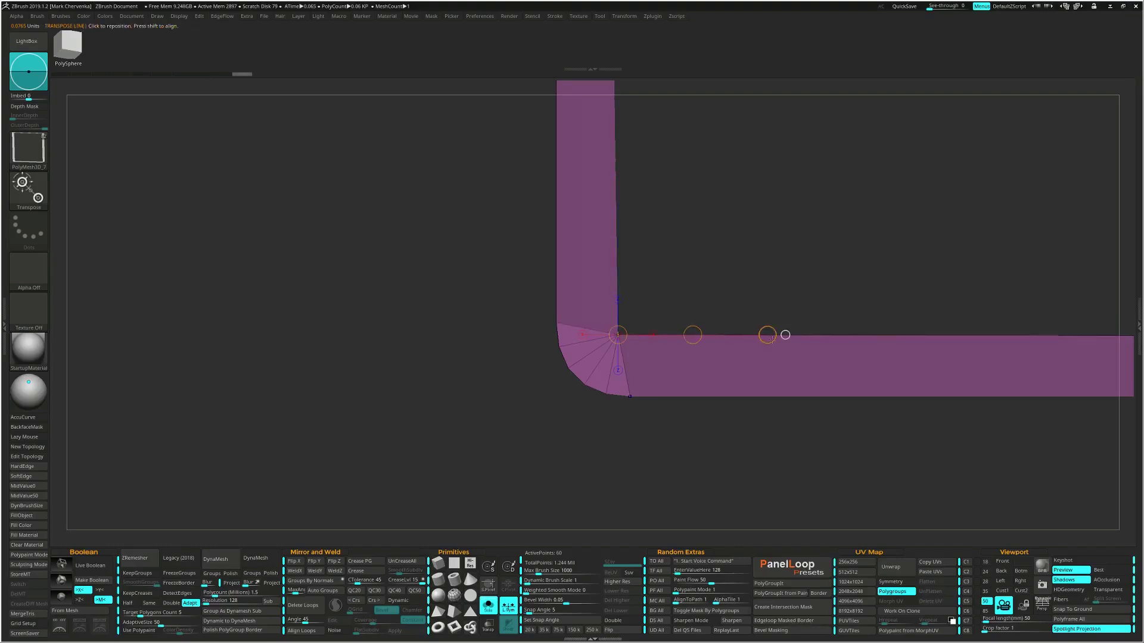
Return to drawing mode and weld the base band's coincident inner corner points
key("q")
left_click_drag(599, 427, 575, 397)
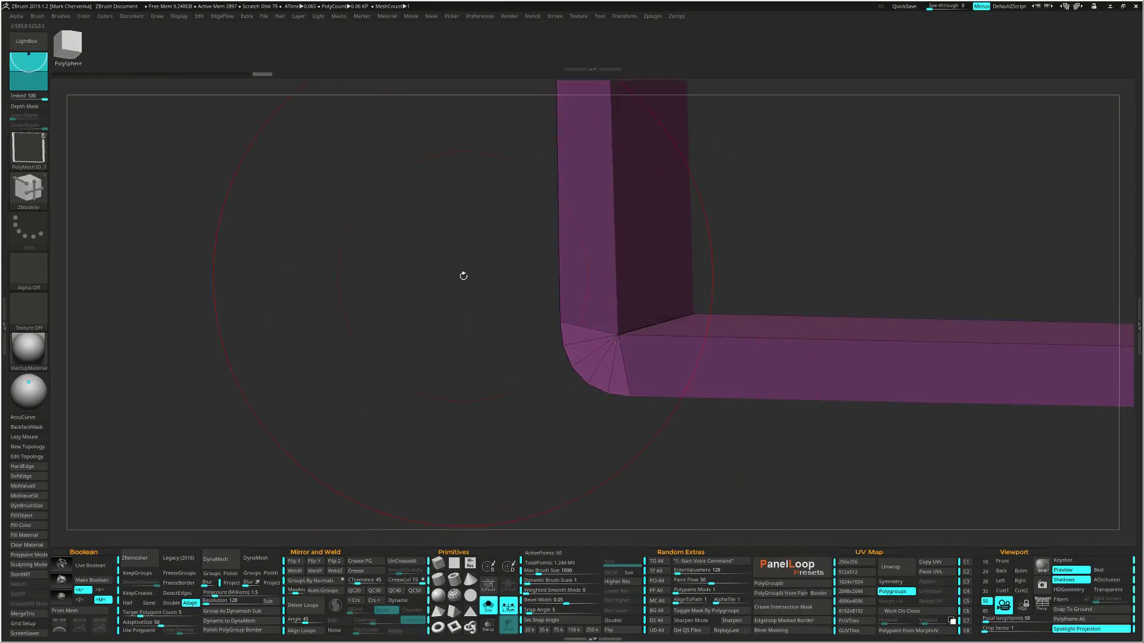
key("d")
left_click(459, 566)
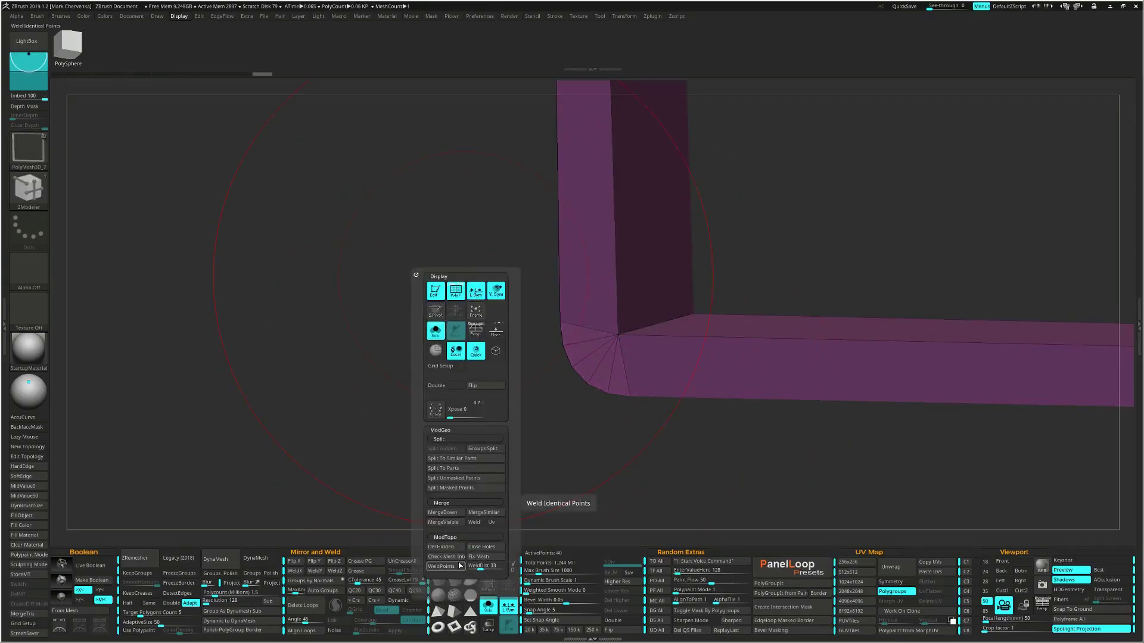
Mask the far end of the base band, move the inner corner inward along X, and shift the inner edge about -0.0164 along Z
left_click_drag(669, 376, 726, 262)
right_click_drag(727, 262, 672, 267, "ctrl")
right_click_drag(673, 268, 647, 255)
mouse_move(619, 244)
left_mouse_down("ctrl")
mouse_move(661, 286)
mouse_move(633, 256)
mouse_move(893, 298)
left_mouse_up("ctrl")
key("w")
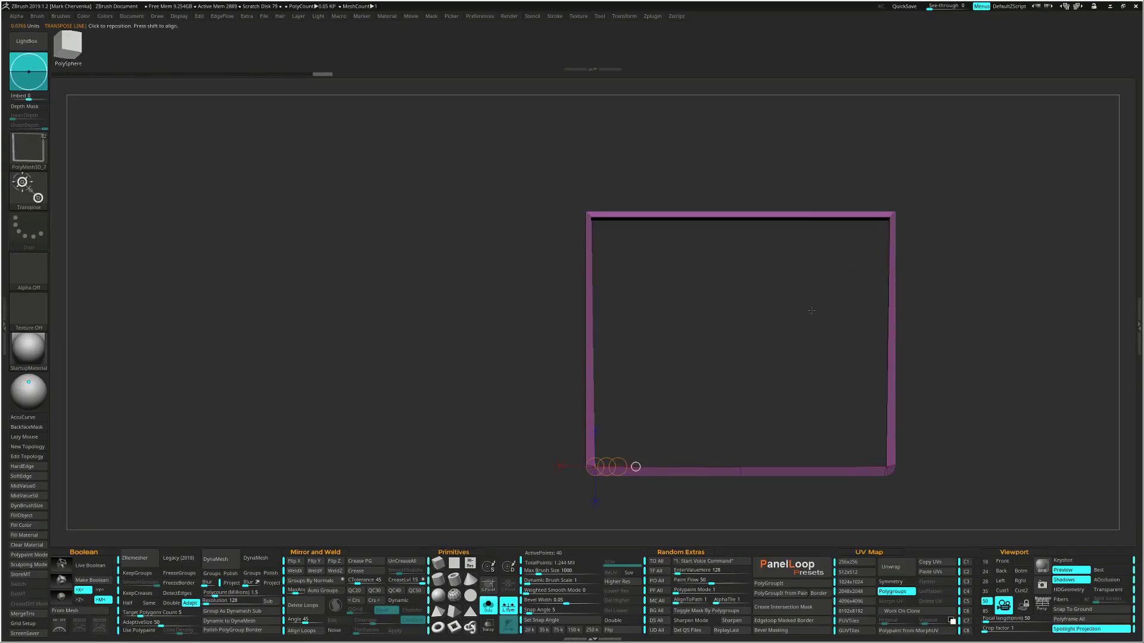
right_click_drag(698, 370, 693, 351, "alt")
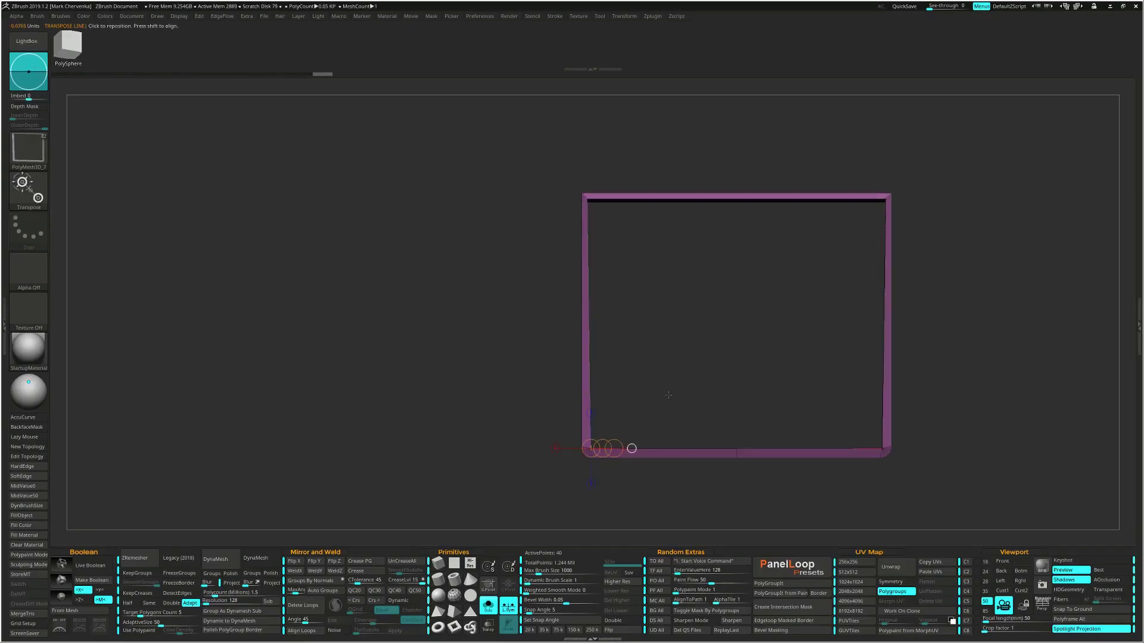
key("y")
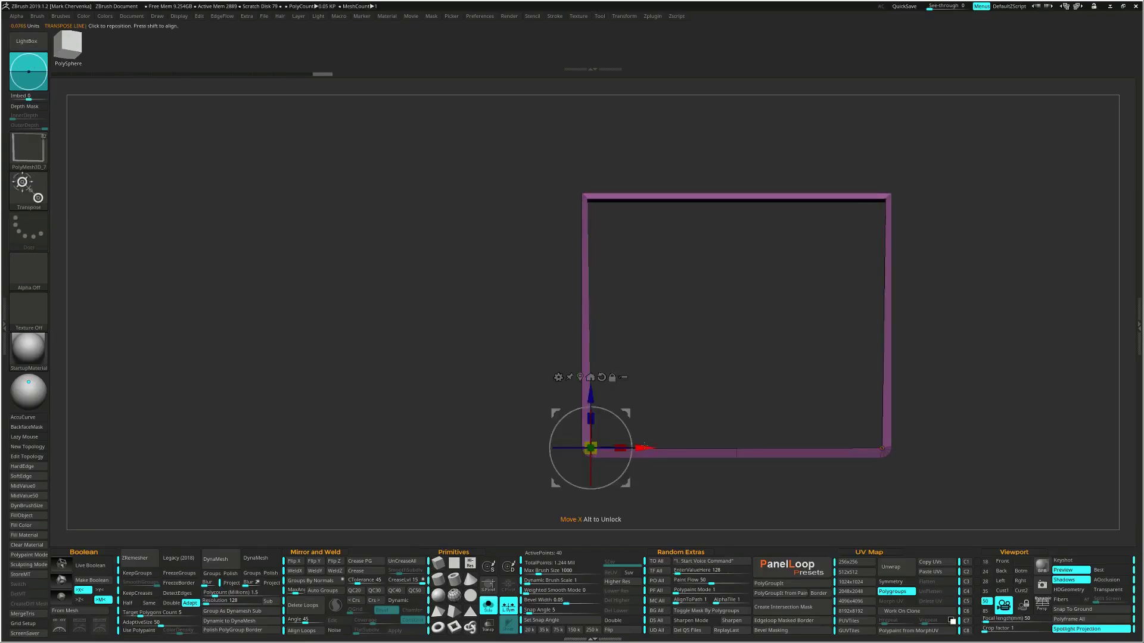
left_click_drag(639, 446, 642, 446)
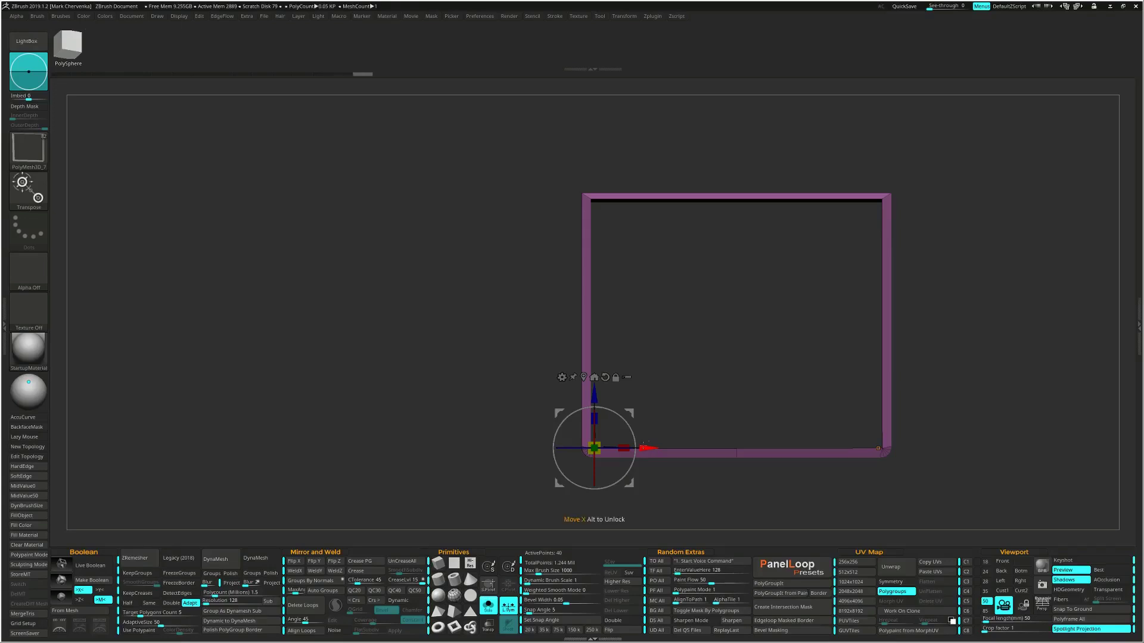
left_click_drag(600, 397, 599, 401)
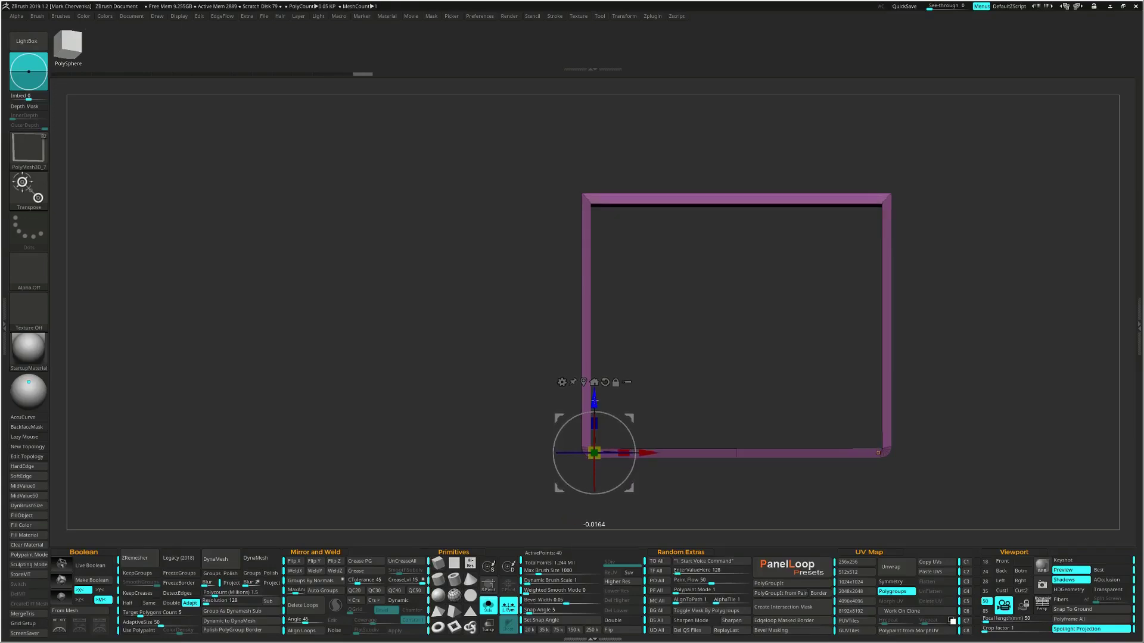
Clear the mask, return to drawing mode and mirror and weld the base band across X
left_click_drag(688, 360, 700, 339, "ctrl")
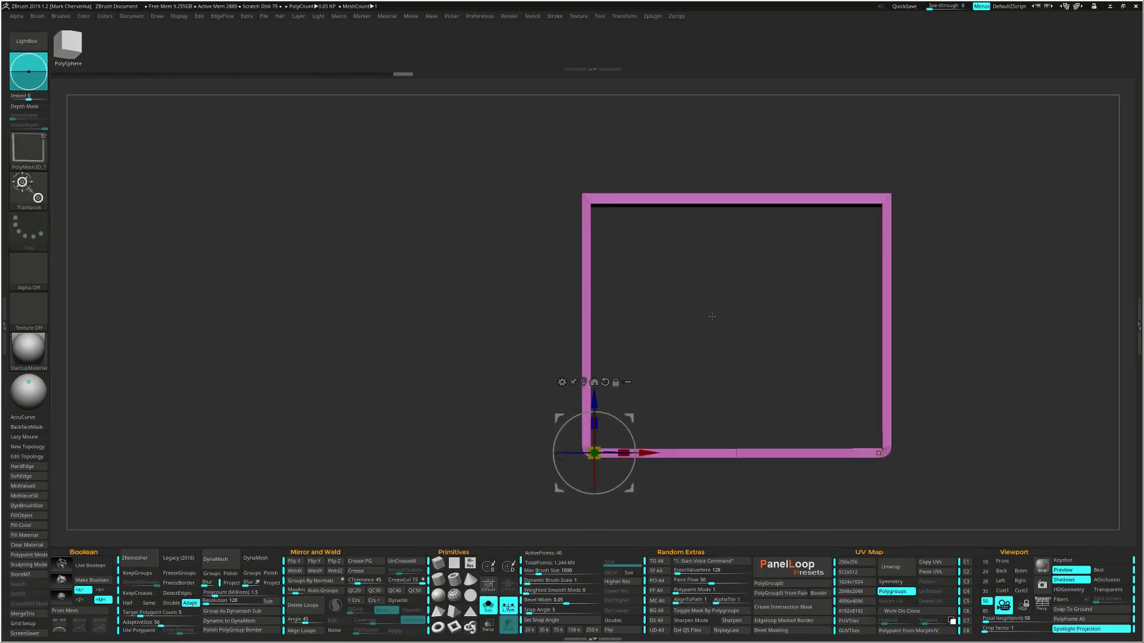
key("q")
left_click(302, 571)
Fill the base band's open interior by pulling an inner face across to the opposite side using QMesh with the A Single Poly target
mouse_move(510, 405)
left_mouse_down()
mouse_move(499, 442)
mouse_move(513, 386)
left_mouse_up()
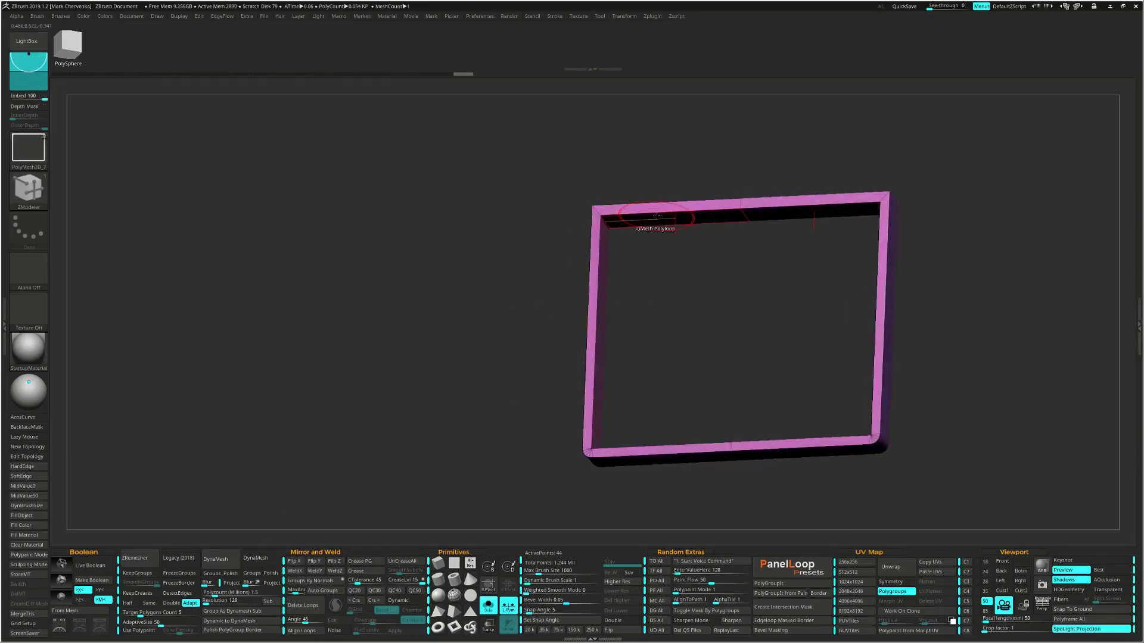
key("space")
left_click(599, 318)
left_click_drag(660, 219, 682, 407)
key("ctrl+z")
key("ctrl+z")
left_click_drag(655, 453, 747, 430)
left_click_drag(731, 327, 557, 348)
left_click_drag(617, 443, 736, 378)
left_click_drag(737, 378, 748, 349, "alt")
Make the filled base slab a single polygroup and turn on Dynamic Subdivision for it
key("ctrl+w")
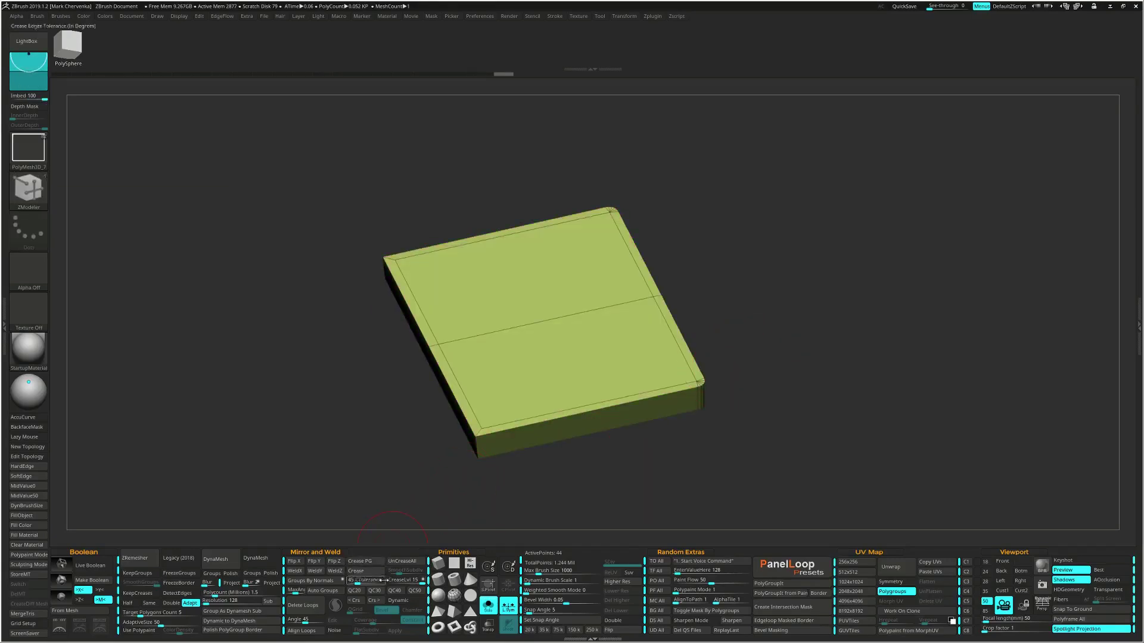
left_click(398, 600)
left_click_drag(712, 437, 719, 427)
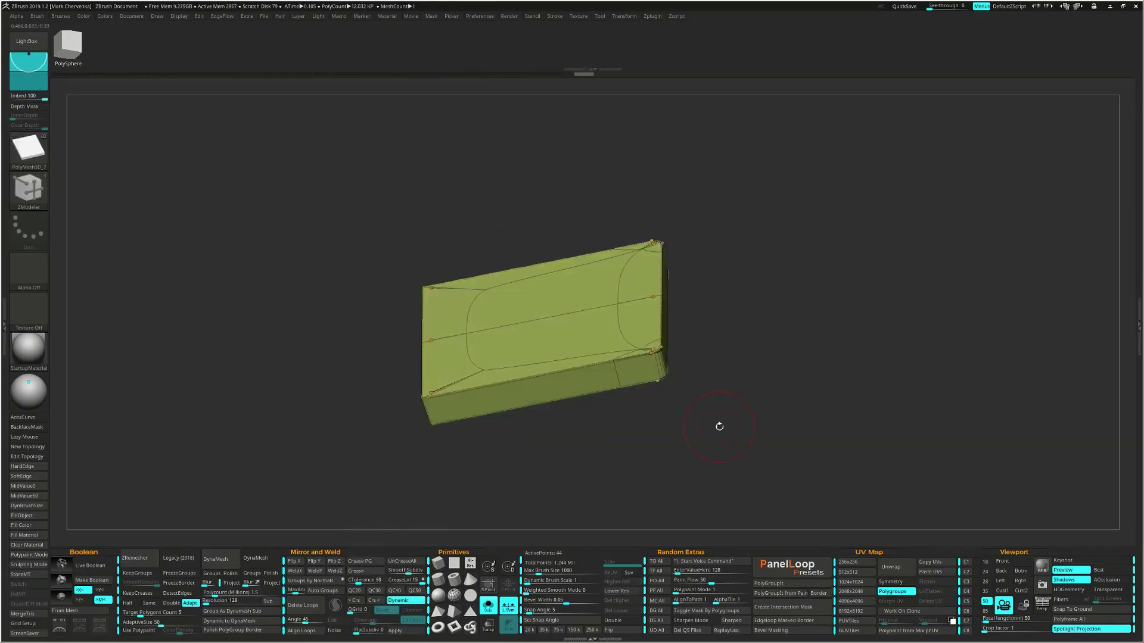
Insert an edge loop across the base slab close to its rounded corner to tighten the subdivided shape
key("shift+f")
right_click_drag(650, 381, 664, 464, "ctrl")
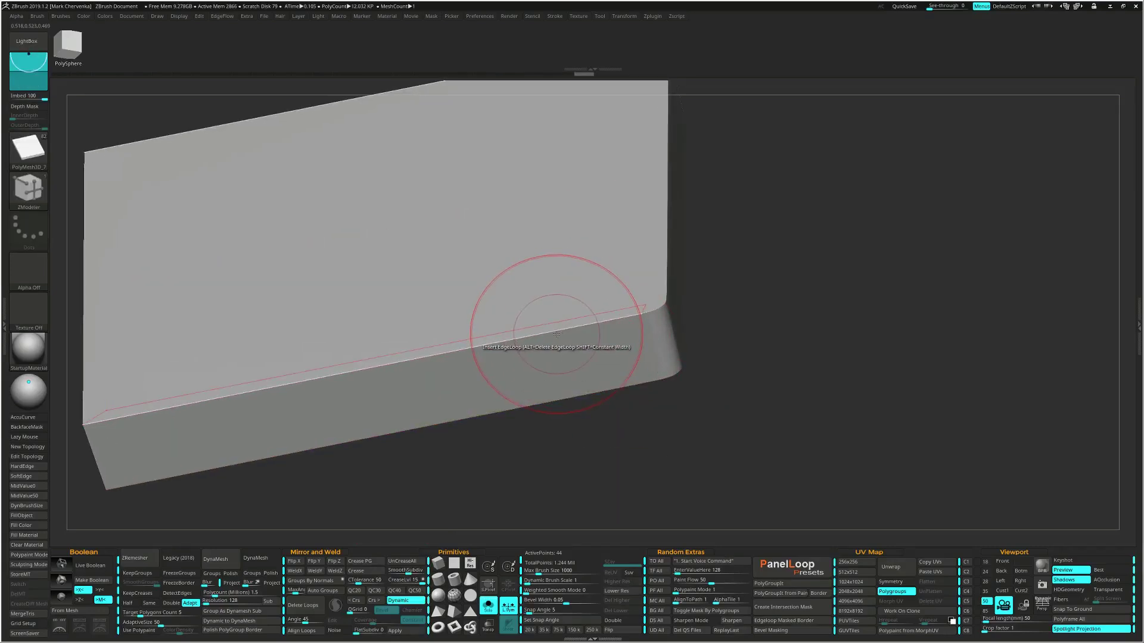
left_click(556, 335)
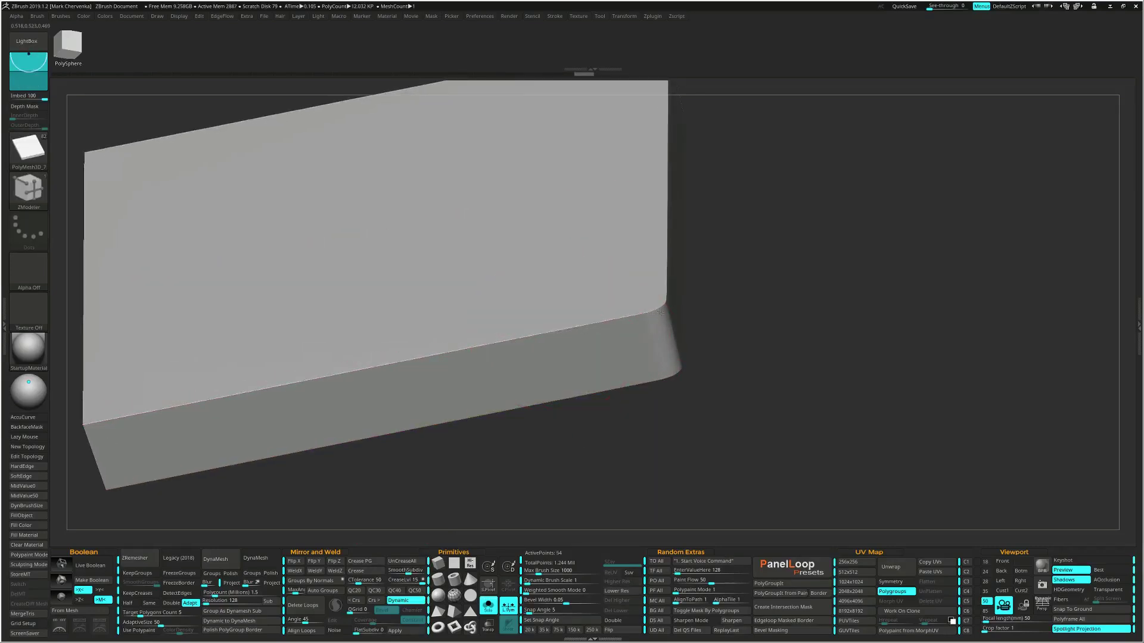
key("shift+f")
left_click_drag(715, 325, 682, 331)
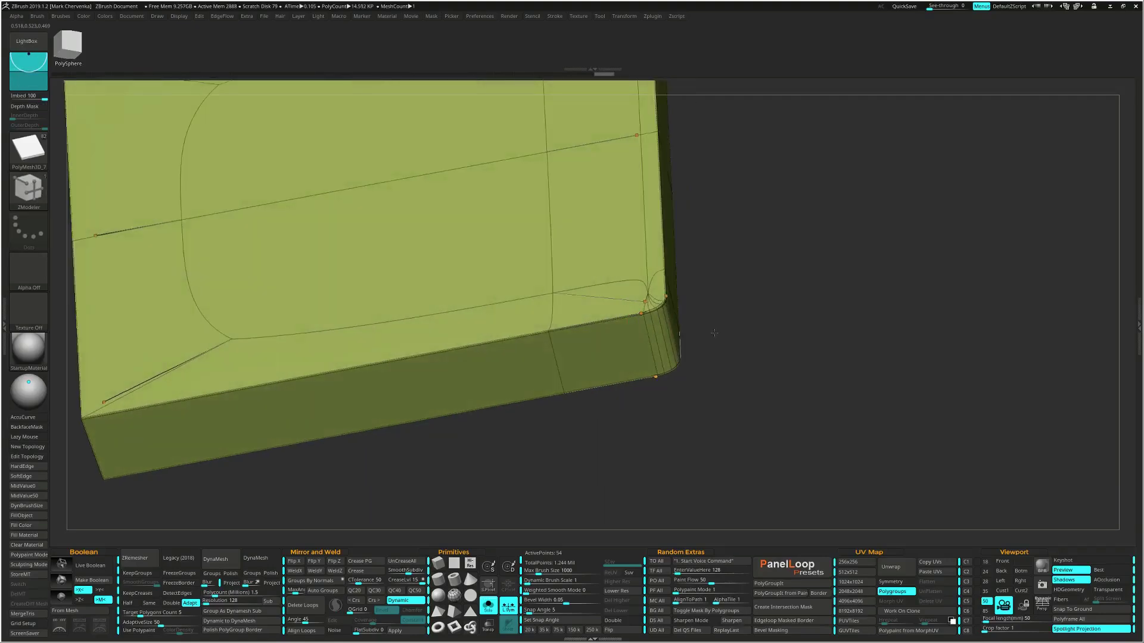
key("shift+f")
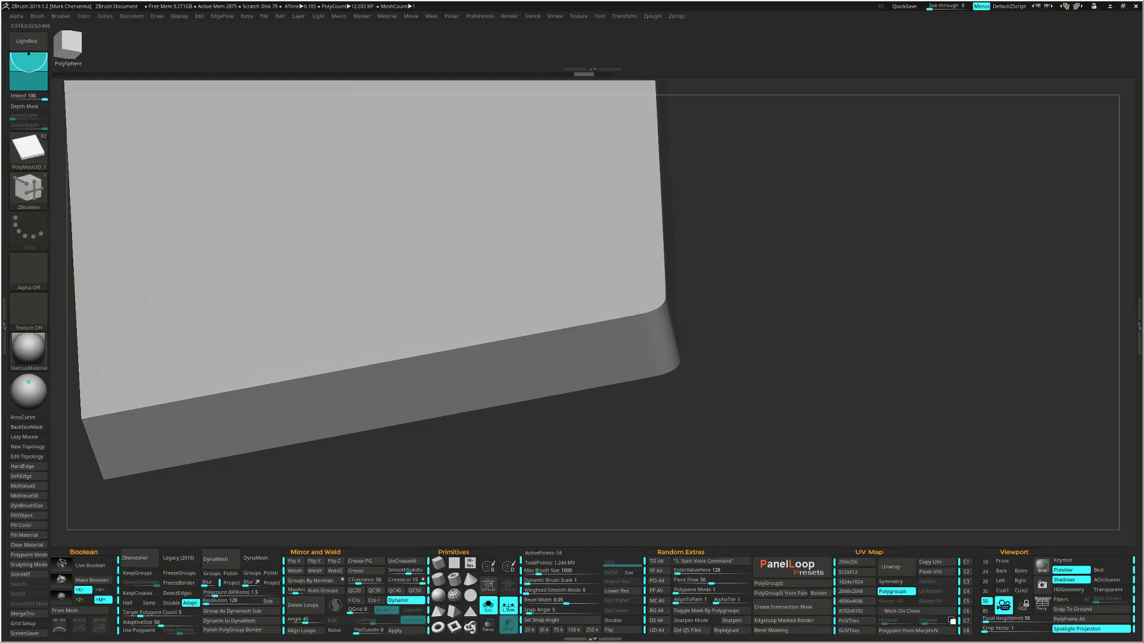
Bring back the whole grader, select the wedge-shaped panel at the cab's upper rear and isolate it with its polyframe shown
key("f")
left_click_drag(674, 314, 738, 383)
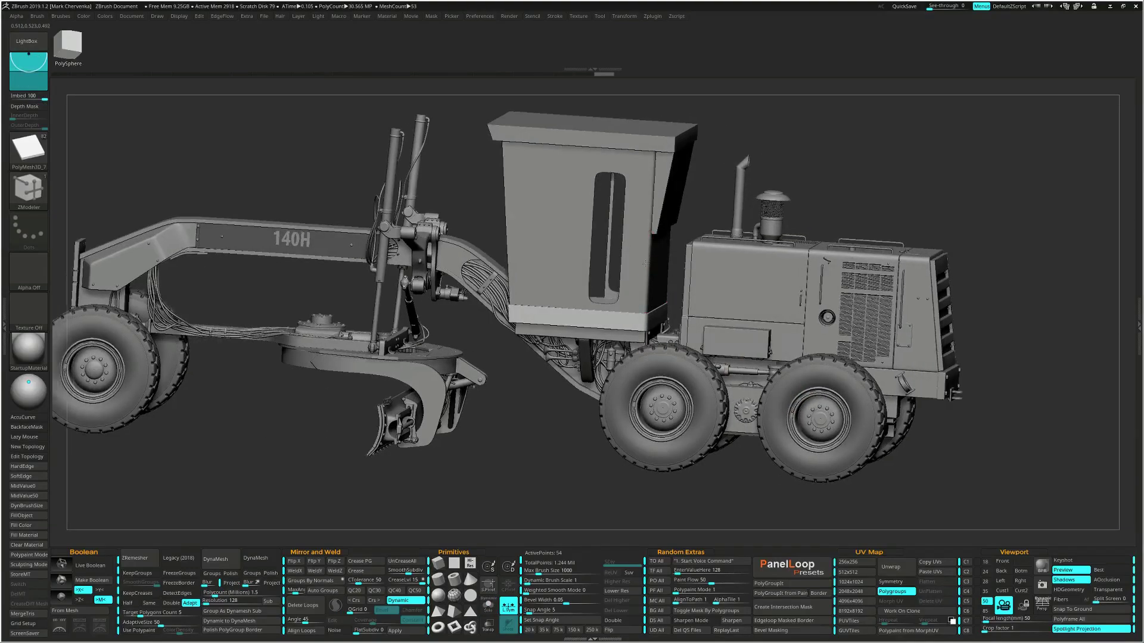
scroll(634, 258, "up", 3)
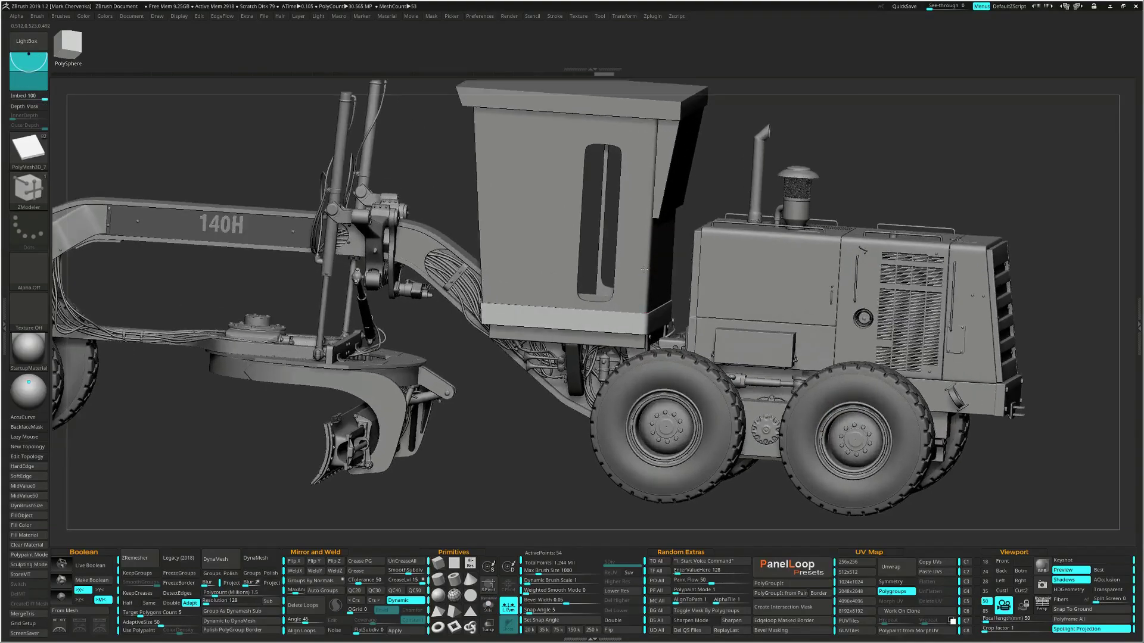
scroll(634, 257, "up", 5)
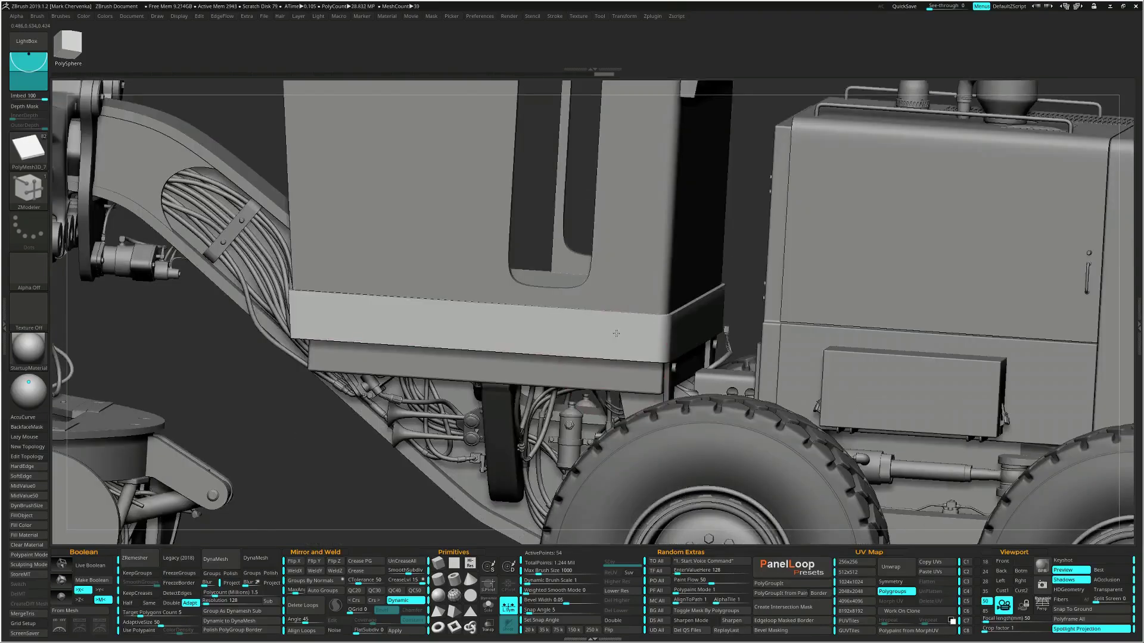
right_click_drag(616, 334, 627, 332)
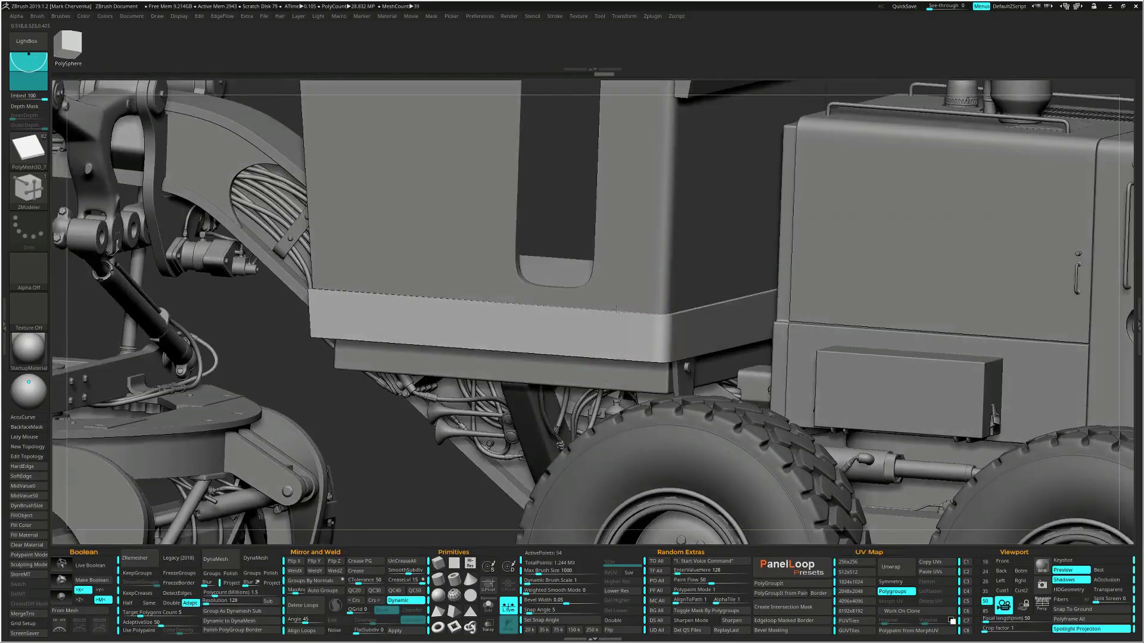
scroll(616, 308, "down", 3)
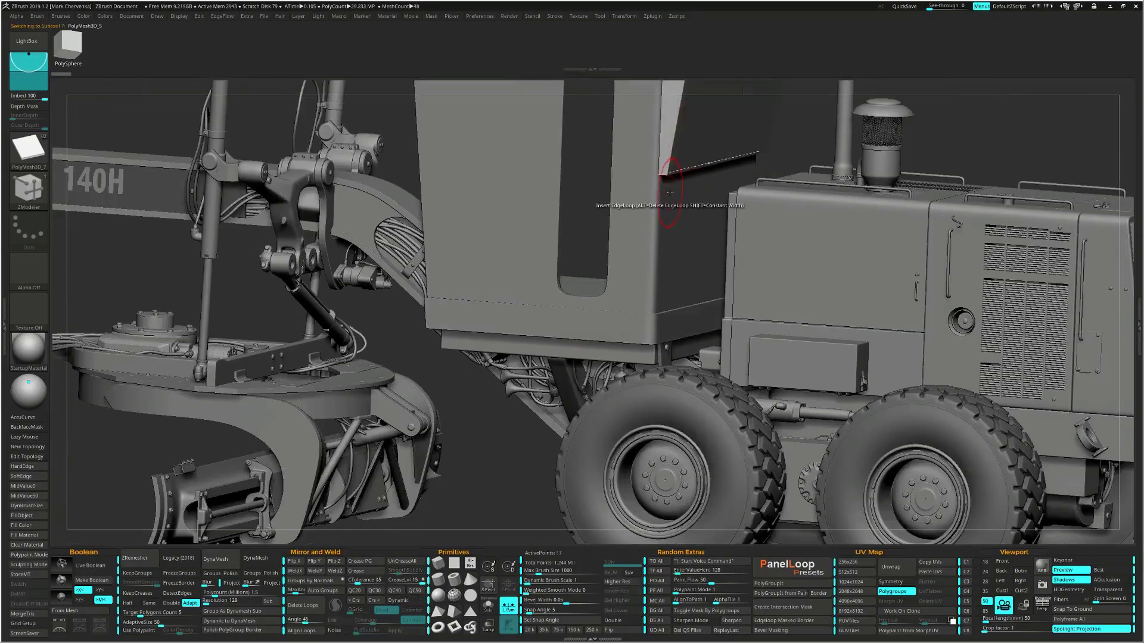
right_click_drag(682, 131, 638, 367)
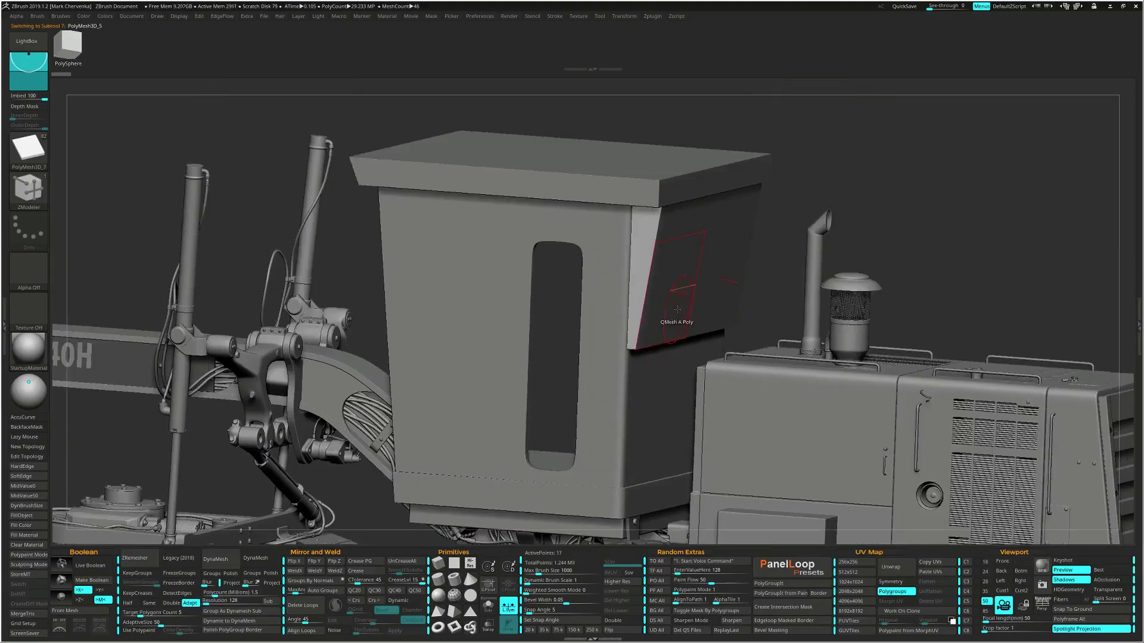
key("ctrl+s")
right_click_drag(683, 299, 660, 307)
scroll(660, 262, "up", 2)
key("shift+f")
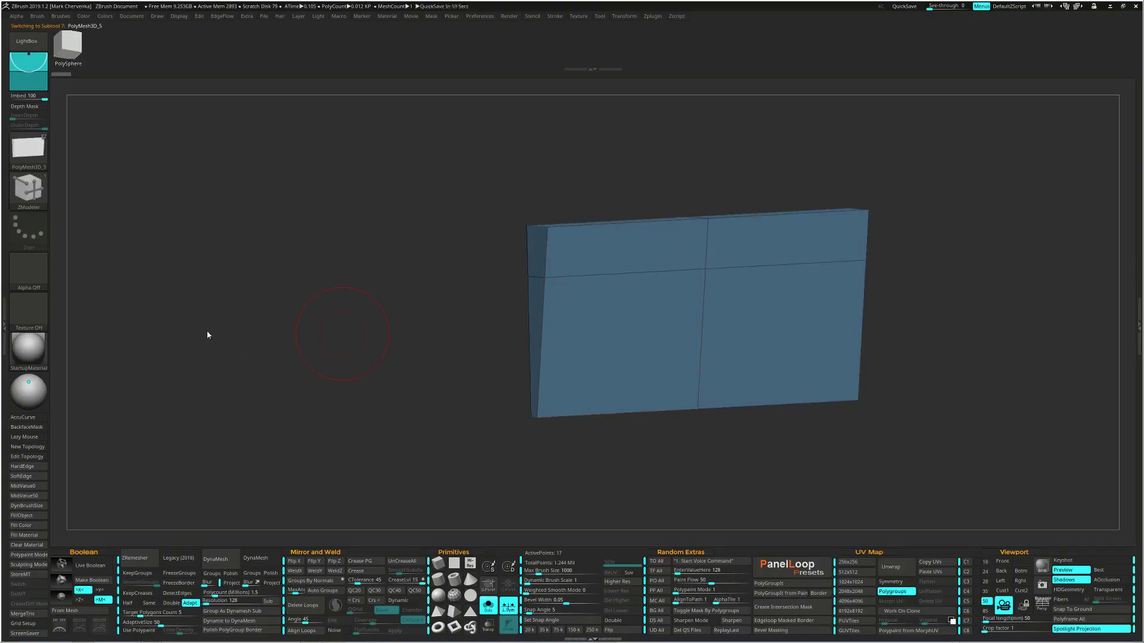
Inset the two lower faces of the rear panel's front side as one region to form a narrow window border
right_click_drag(459, 368, 357, 359)
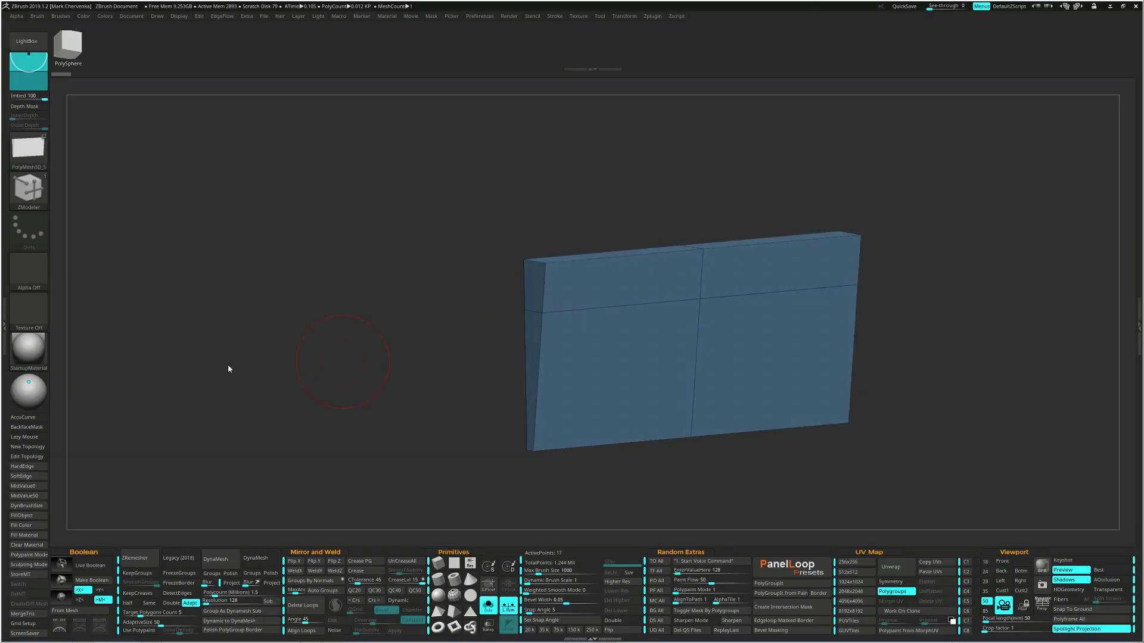
right_click_drag(613, 373, 611, 374)
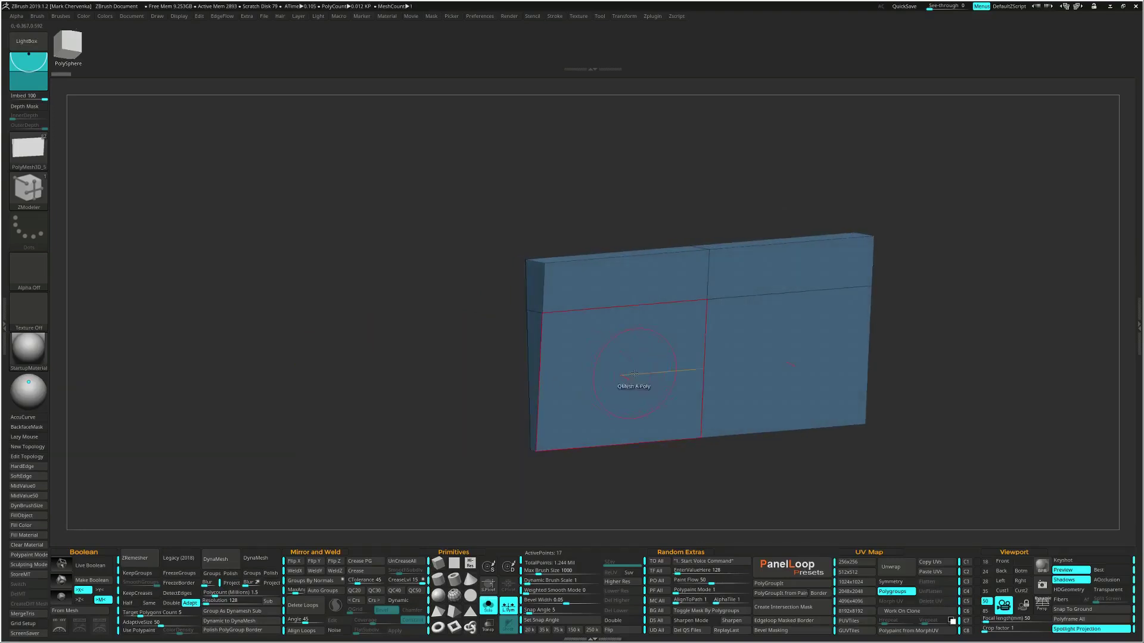
key("space")
left_click(628, 338)
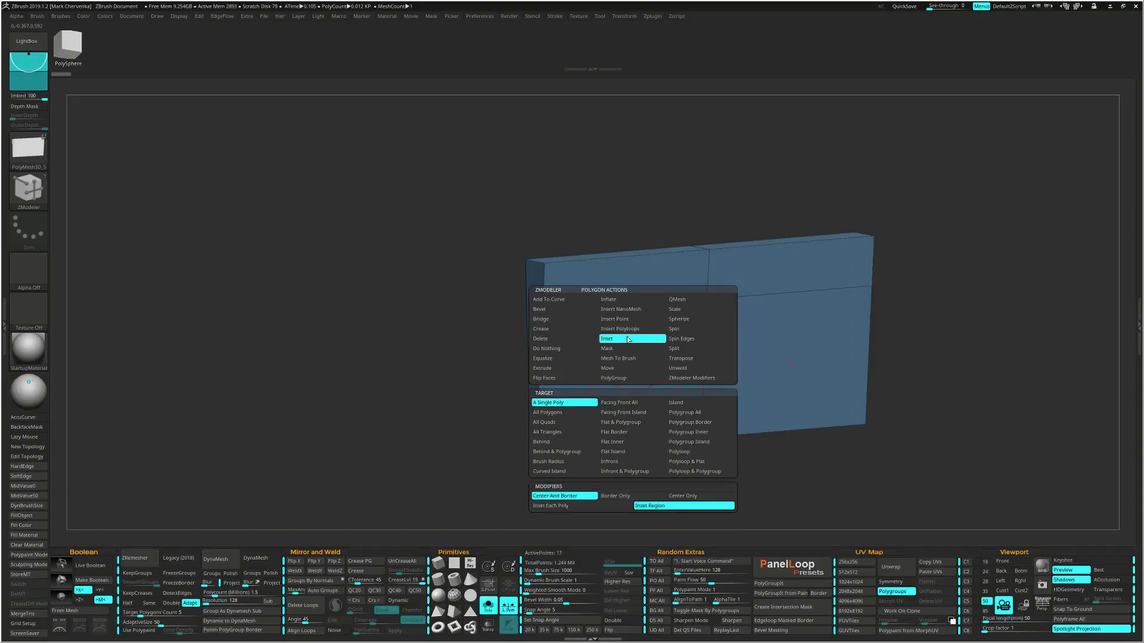
key("space")
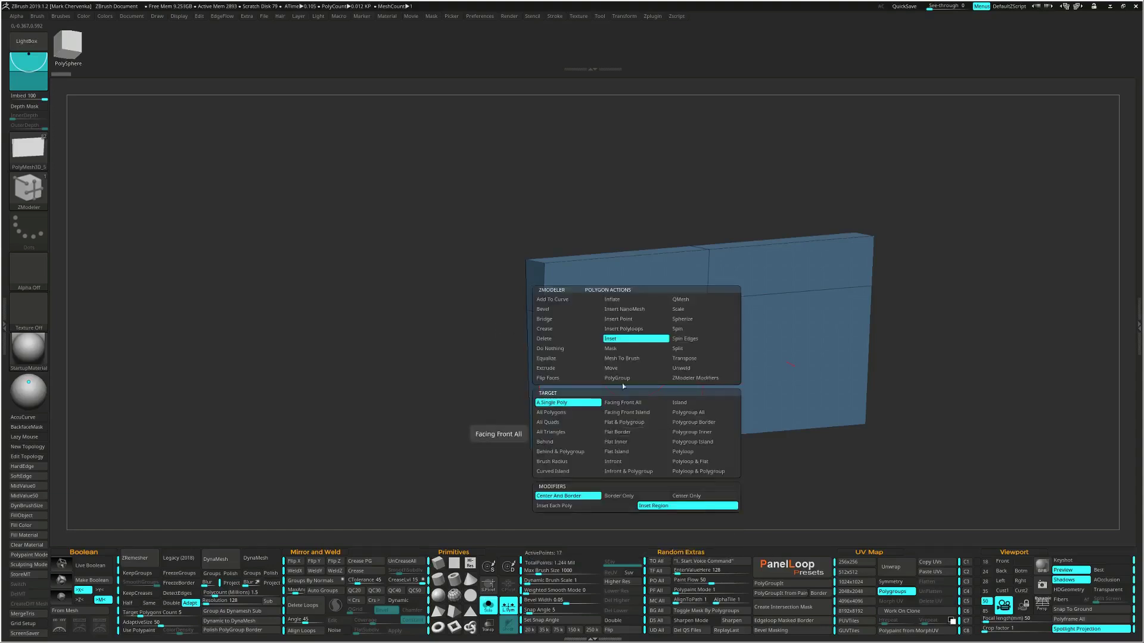
left_click_drag(647, 366, 637, 362)
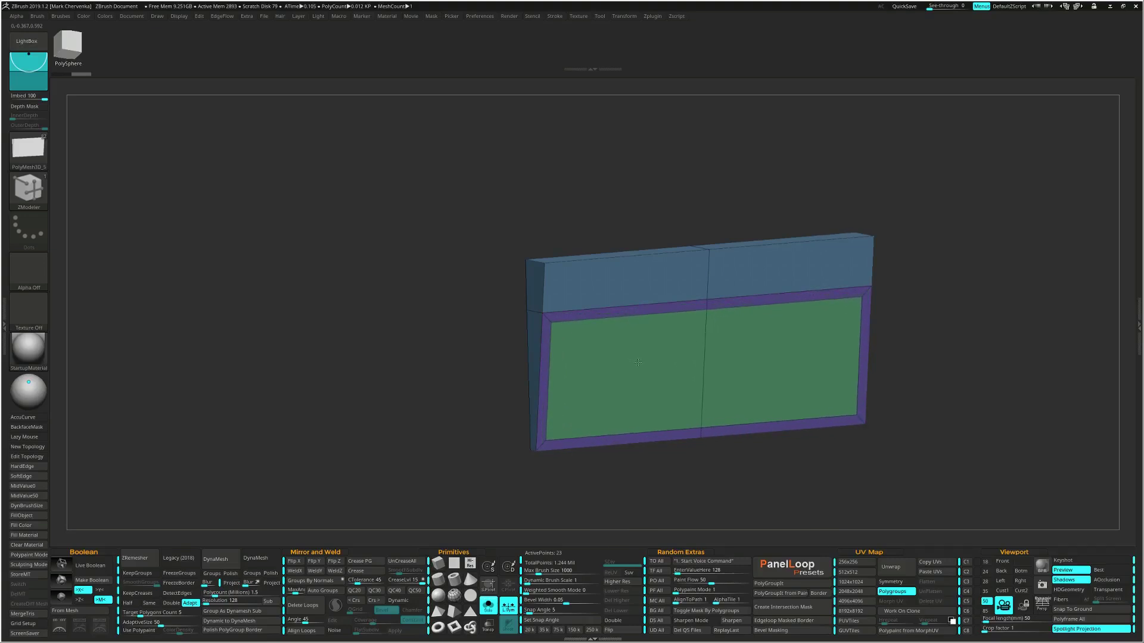
Delete the inset window faces and the rear panel's top and back faces, keeping the front frame and side wedges
mouse_move(638, 363)
right_mouse_down()
mouse_move(660, 381)
mouse_move(659, 402)
mouse_move(632, 387)
right_mouse_up()
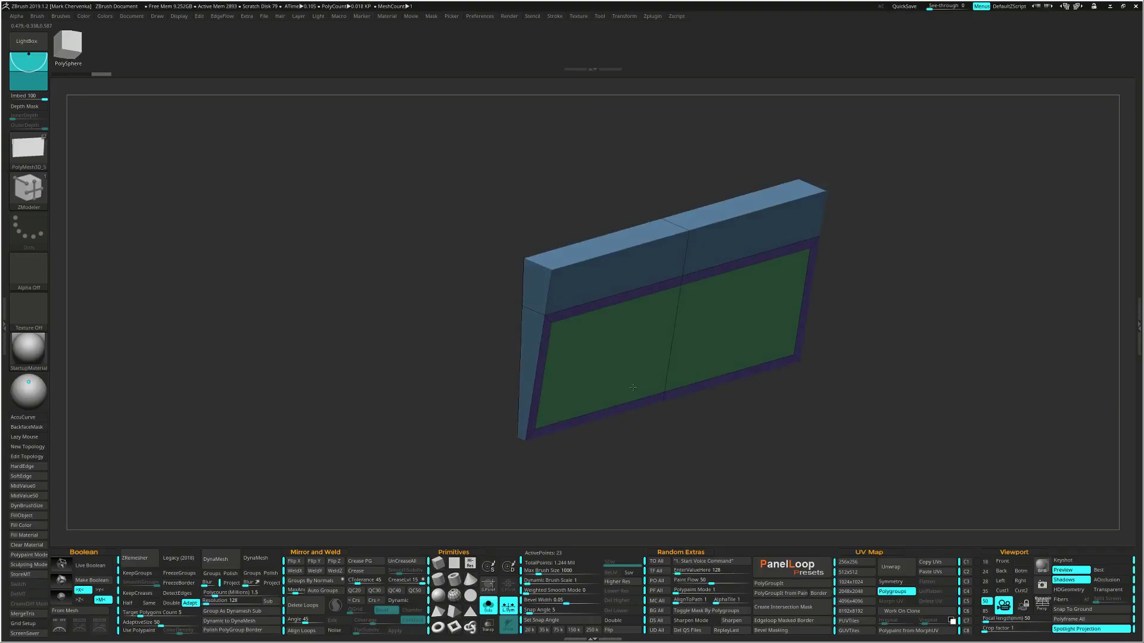
key("space")
left_click(513, 293)
left_click(513, 360)
right_click_drag(595, 239, 613, 312)
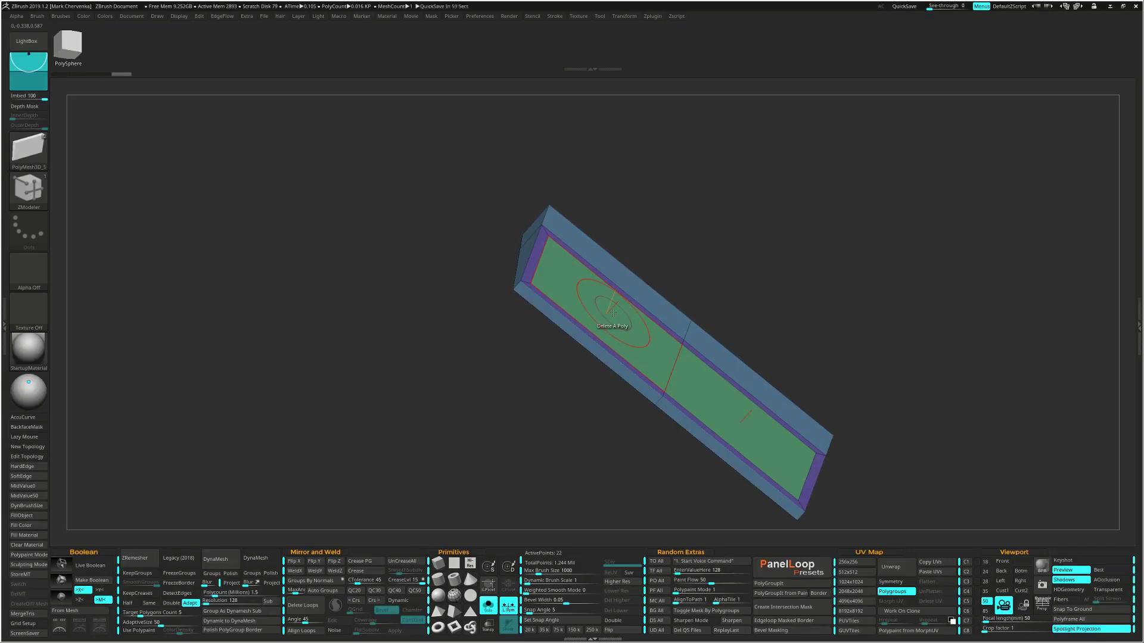
right_click_drag(613, 312, 581, 245)
key("space")
left_click(613, 331)
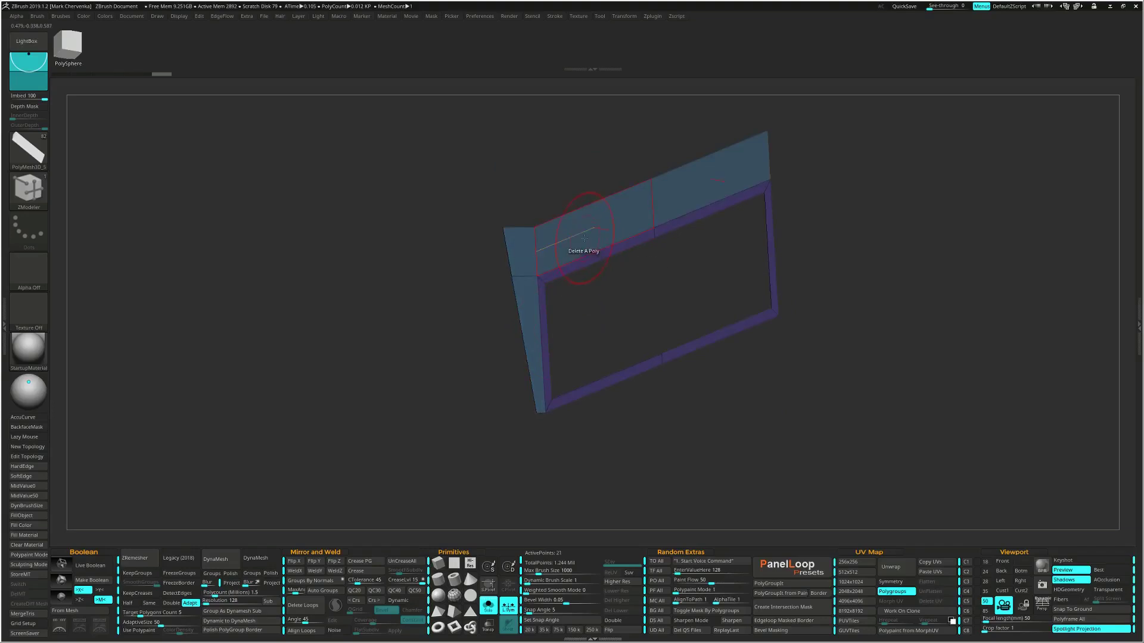
Thicken the whole rear panel shell inward using QMesh with the All Polygons target
key("space")
left_click(651, 237)
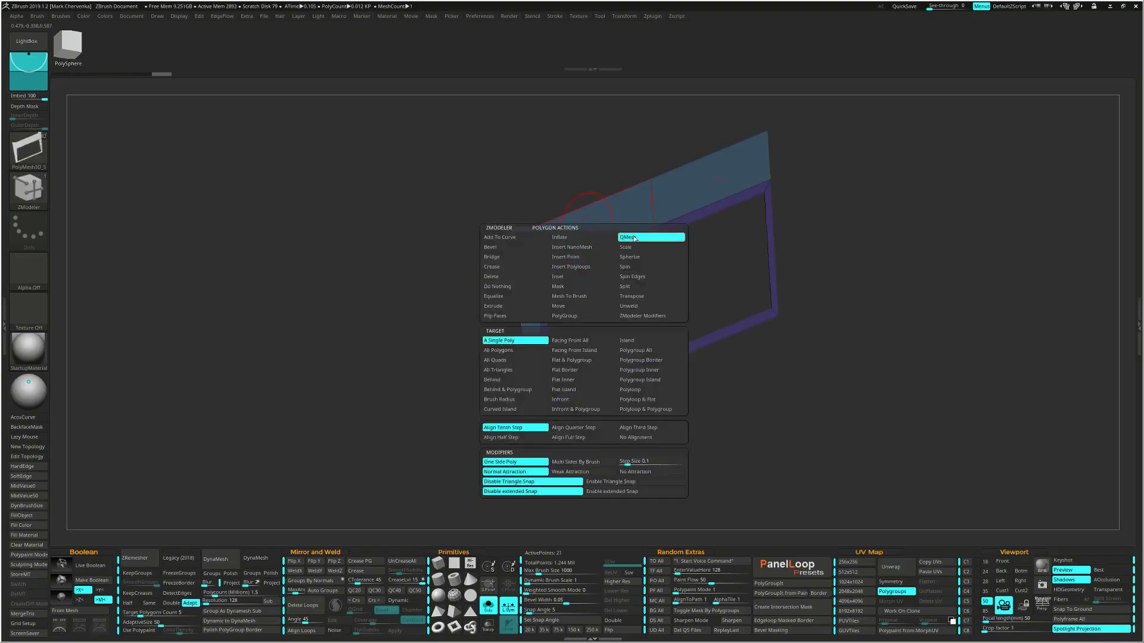
left_click(514, 350)
right_click_drag(593, 210, 603, 238)
left_click_drag(603, 236, 598, 234)
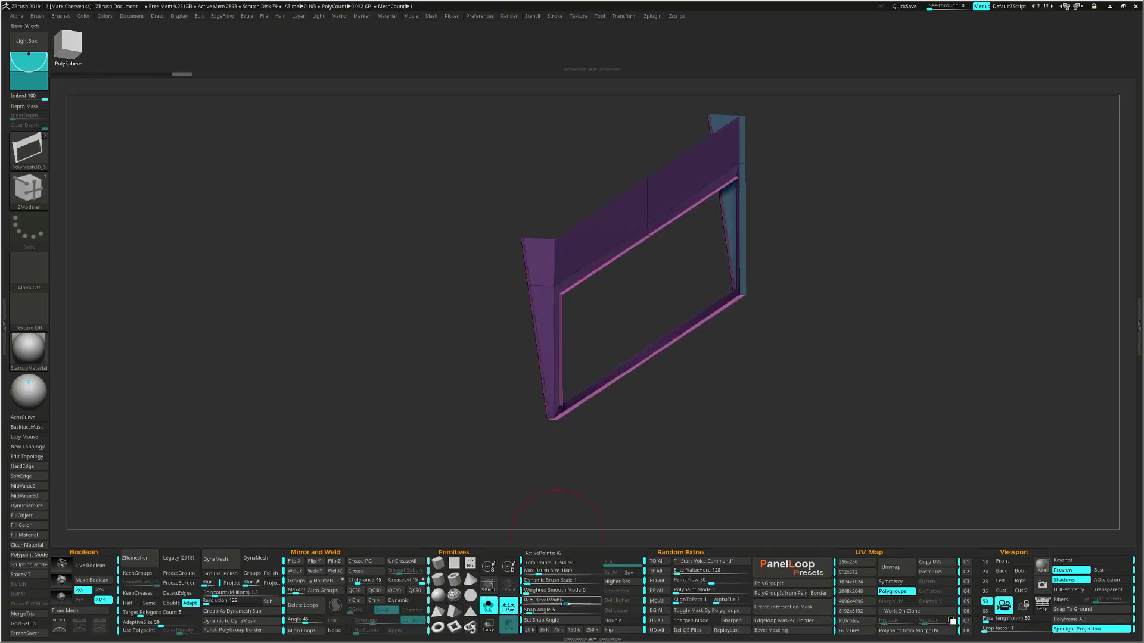
Set the polygon action to Transpose and mark the inner faces of the rear panel's front strip and window frame
right_click_drag(608, 275, 676, 331)
key("space")
left_click(738, 359)
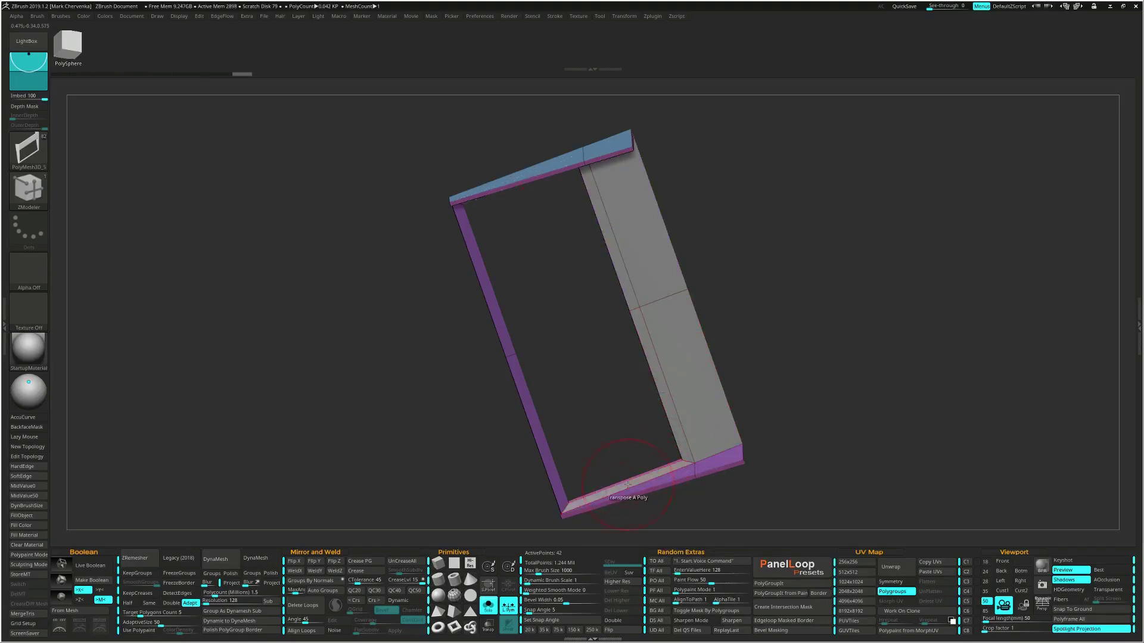
left_click_drag(539, 446, 579, 344)
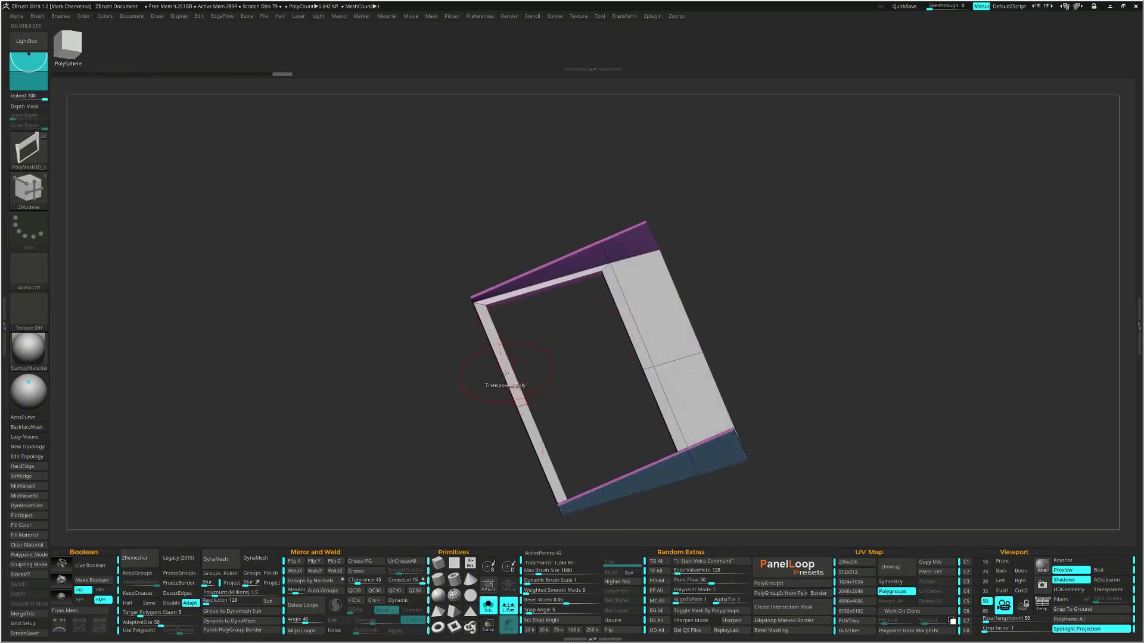
left_click(507, 374)
right_click_drag(507, 374, 527, 336)
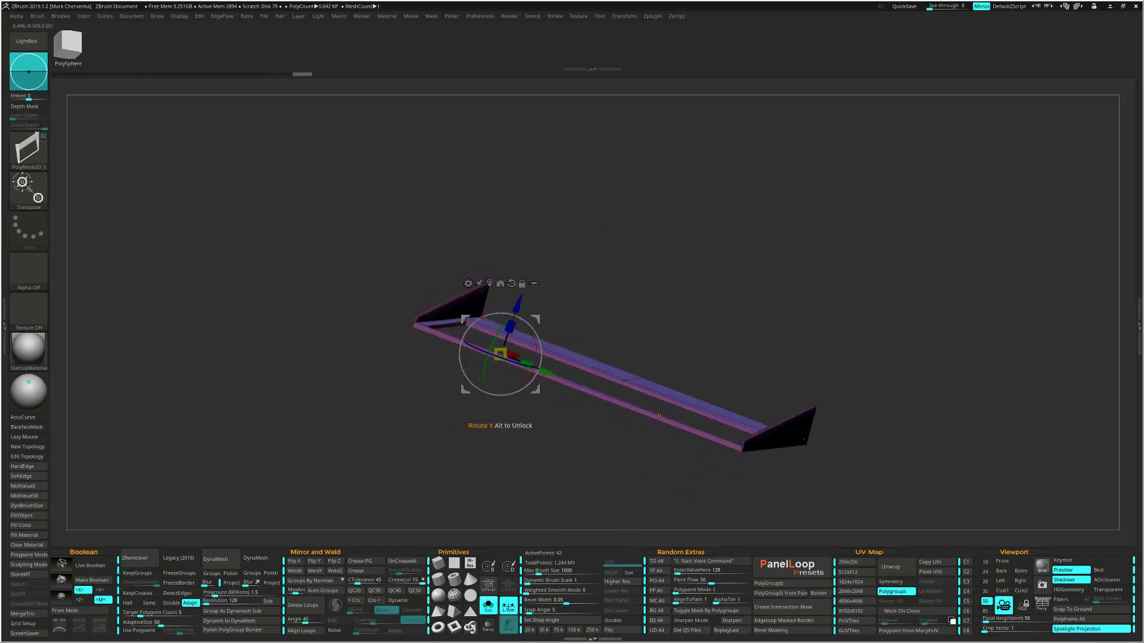
key("ctrl+z")
right_click_drag(766, 262, 739, 313)
key("q")
key("ctrl+z")
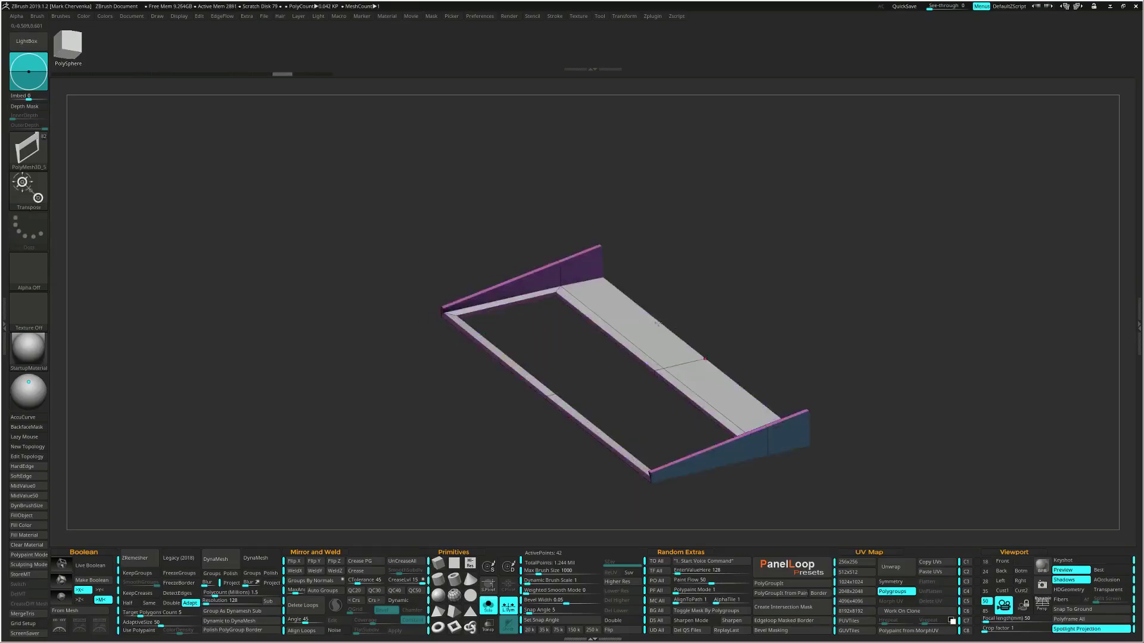
Transpose the marked inner front faces from the wide strip and flatten them along the gizmo's Z axis
left_click(643, 330)
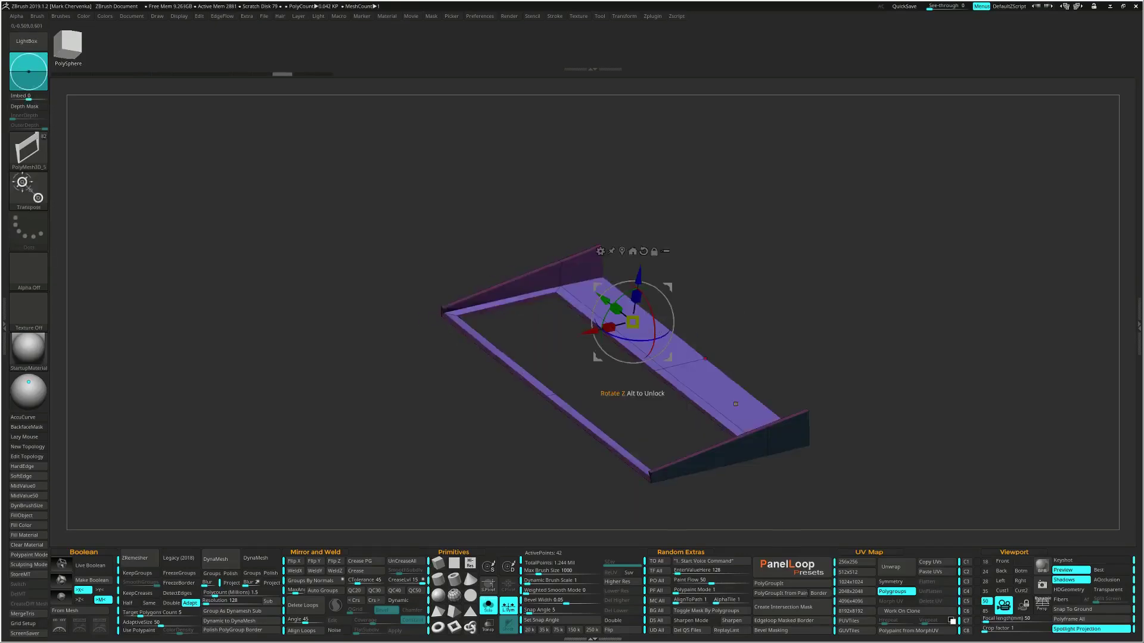
right_click_drag(643, 330, 603, 311)
right_click_drag(657, 349, 581, 349)
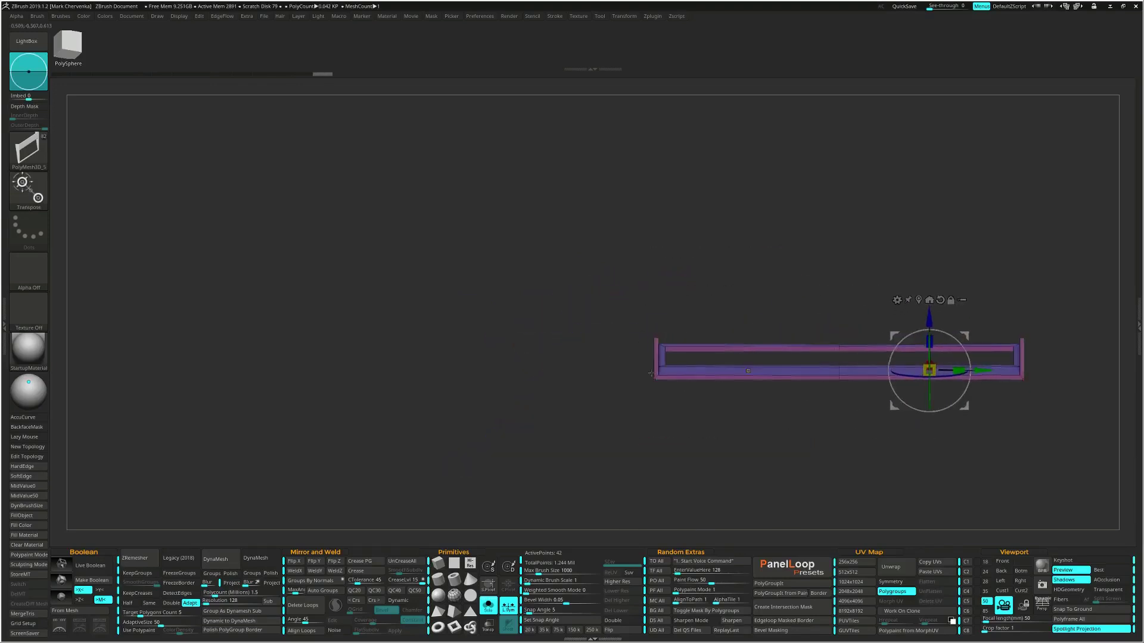
right_click_drag(932, 350, 836, 349, "alt")
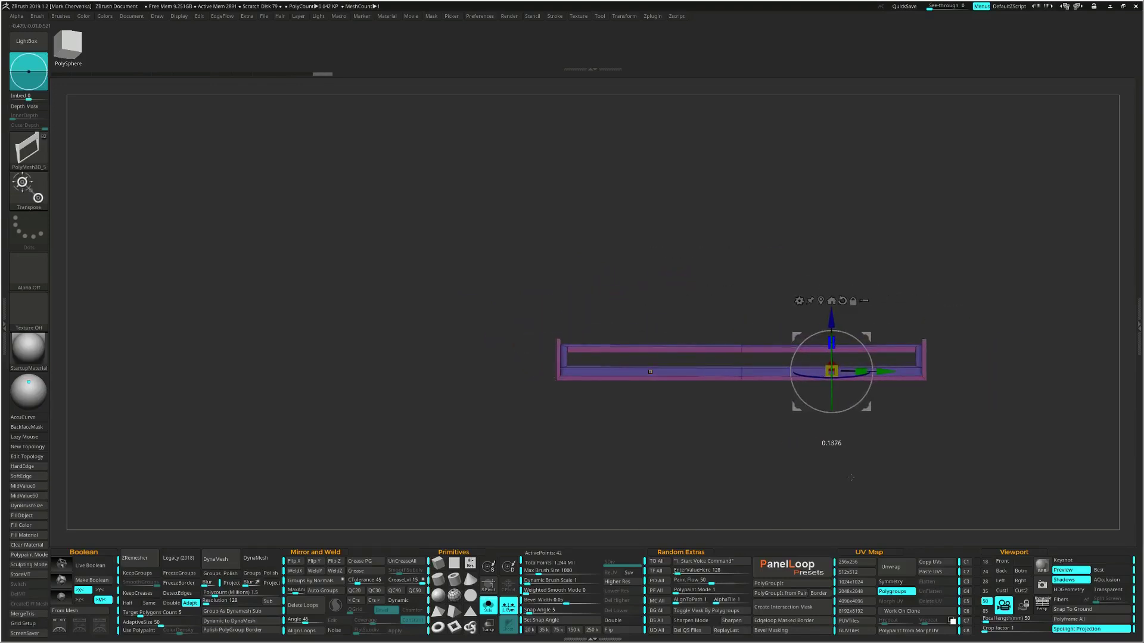
Return to the ZModeler brush, flatten the side wedges' inner faces with Transpose along the gizmo's Z axis, and clear the mask
mouse_move(773, 411)
right_mouse_down()
mouse_move(798, 335)
mouse_move(819, 332)
mouse_move(786, 304)
right_mouse_up()
key("b")
key("z")
key("m")
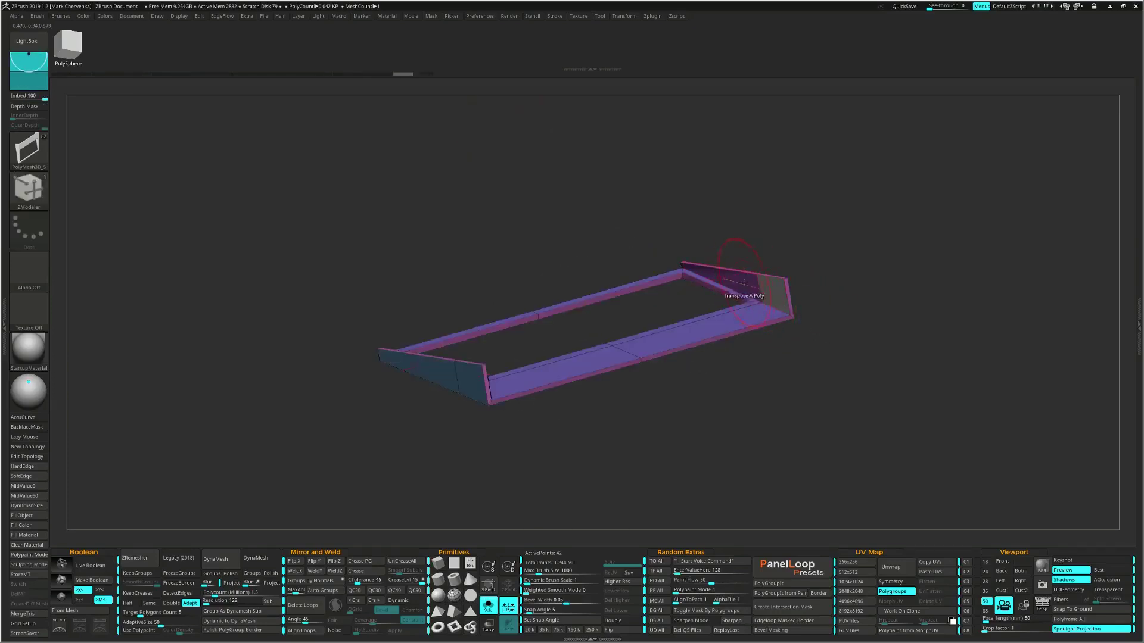
left_click(777, 289)
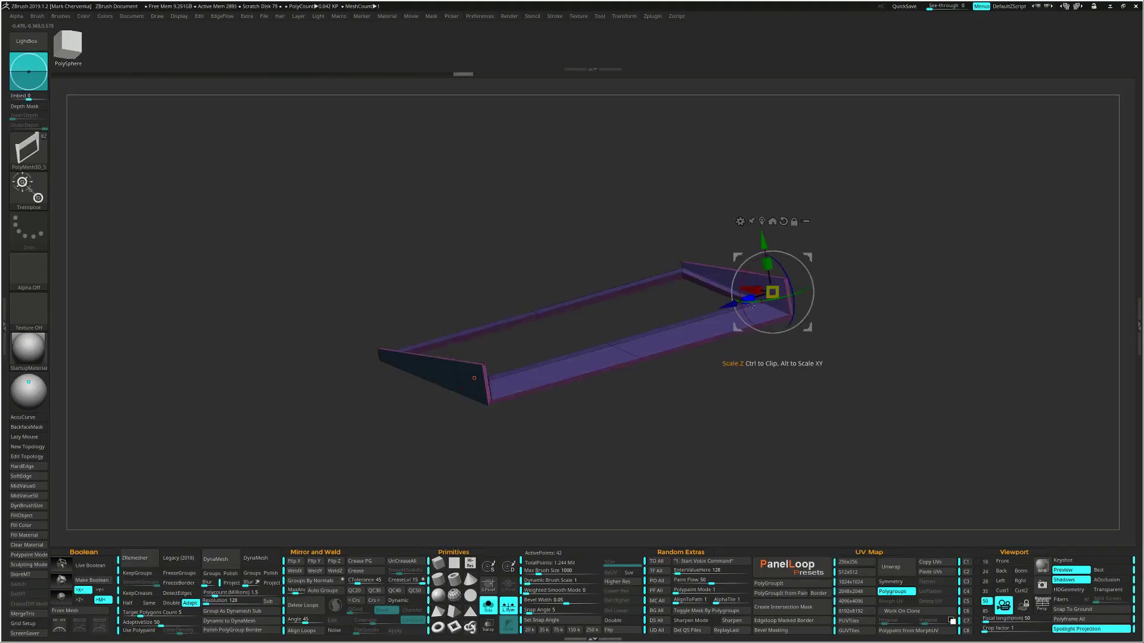
left_click_drag(881, 287, 890, 302, "ctrl")
left_click_drag(888, 301, 856, 240)
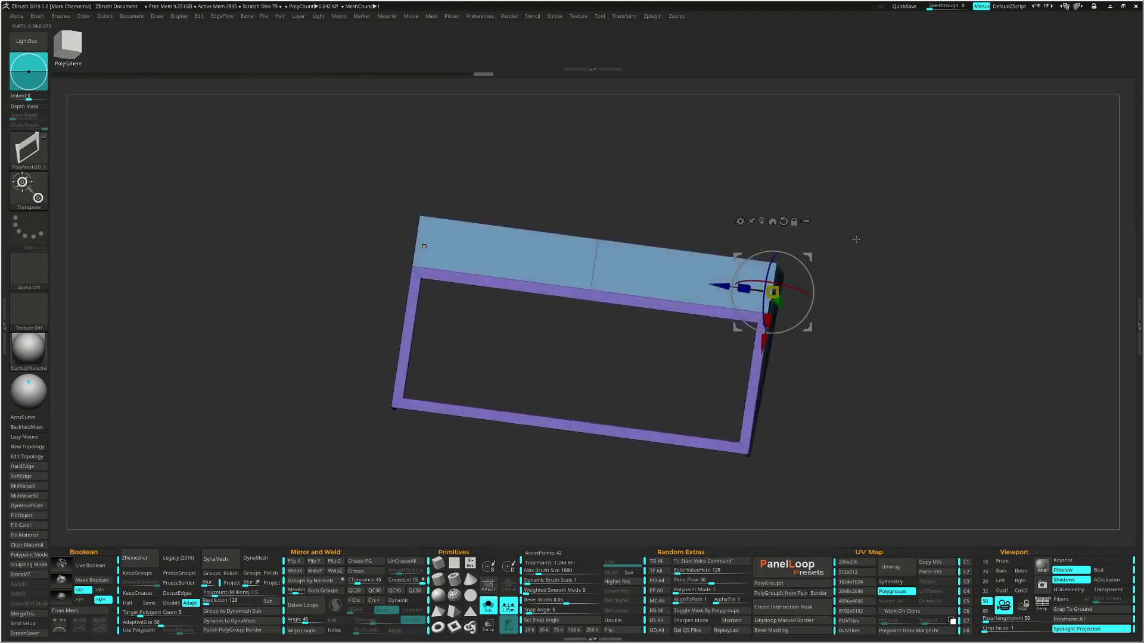
Turn on Dynamic Subdiv for the rear panel and set the polygon action to Crease with Polyloop target and Inner Targets
left_click_drag(841, 371, 868, 394)
key("q")
mouse_move(856, 334)
left_mouse_down()
mouse_move(844, 388)
mouse_move(837, 307)
left_mouse_up()
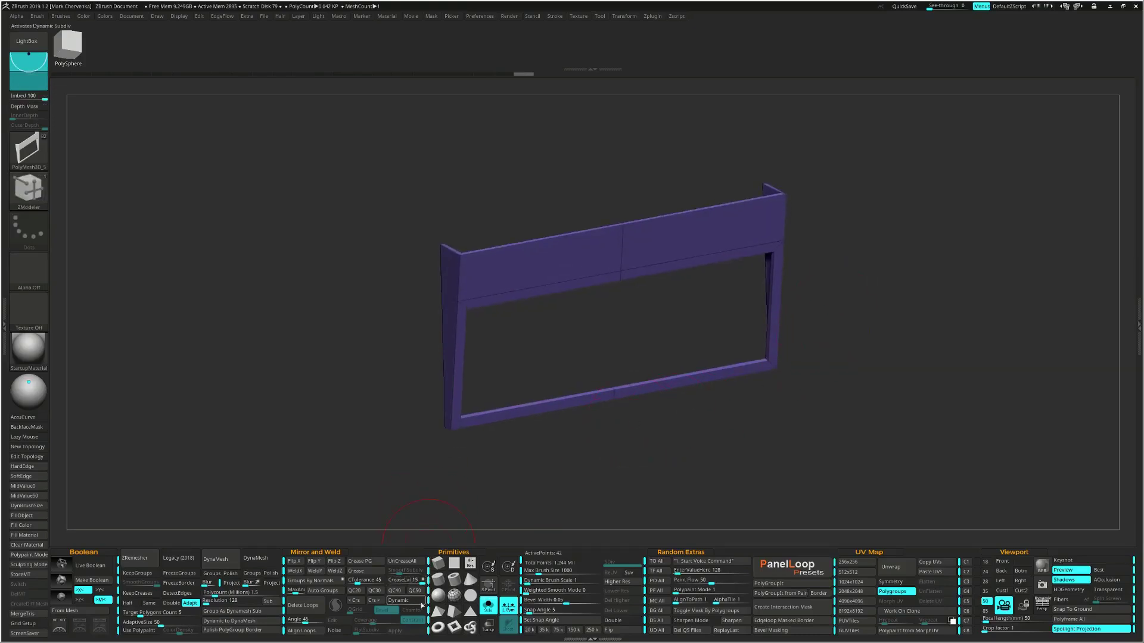
left_click(421, 605)
left_click_drag(465, 490, 611, 309)
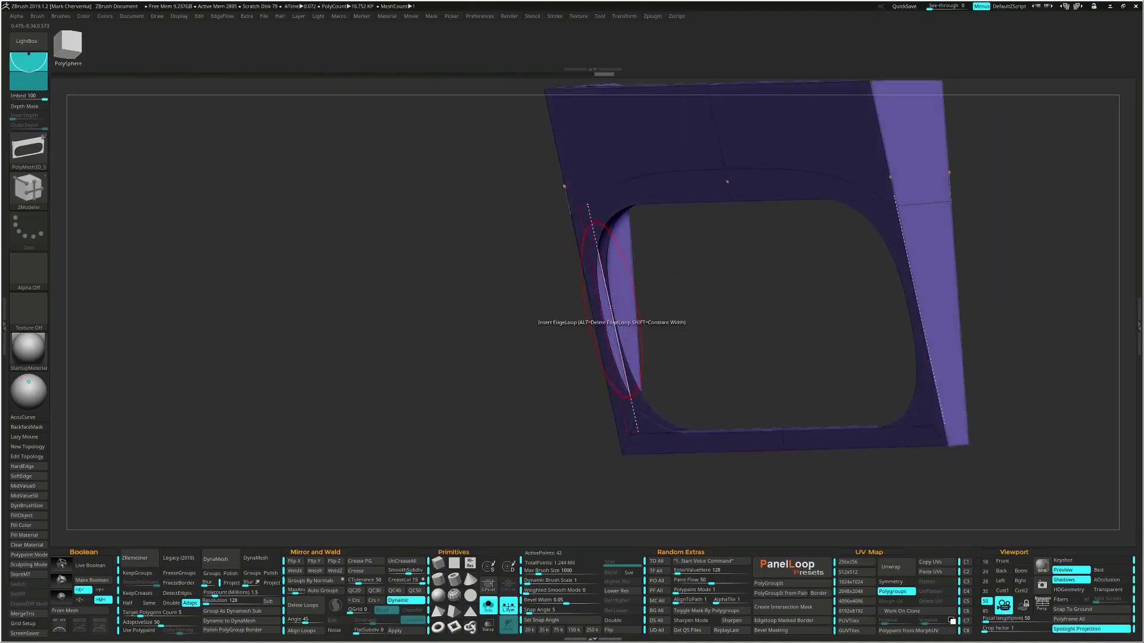
key("space")
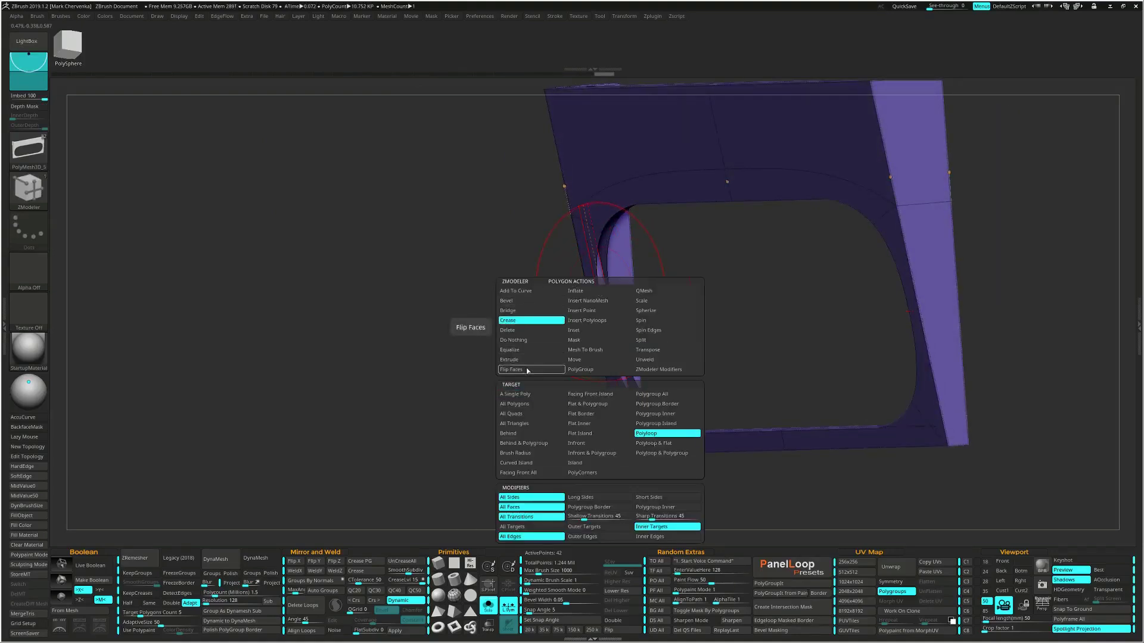
left_click(527, 370)
Slice the rear panel vertically near one end of the window opening and mirror and weld the cut across X
left_click_drag(573, 283, 635, 341, "alt")
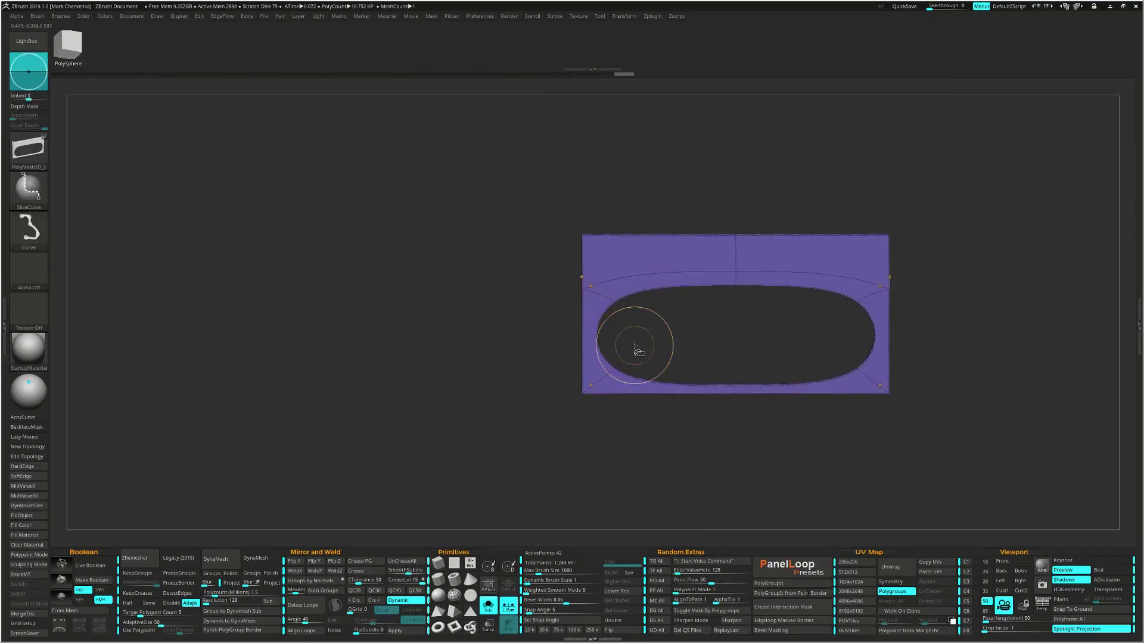
left_click_drag(637, 138, 619, 468, "ctrl+shift")
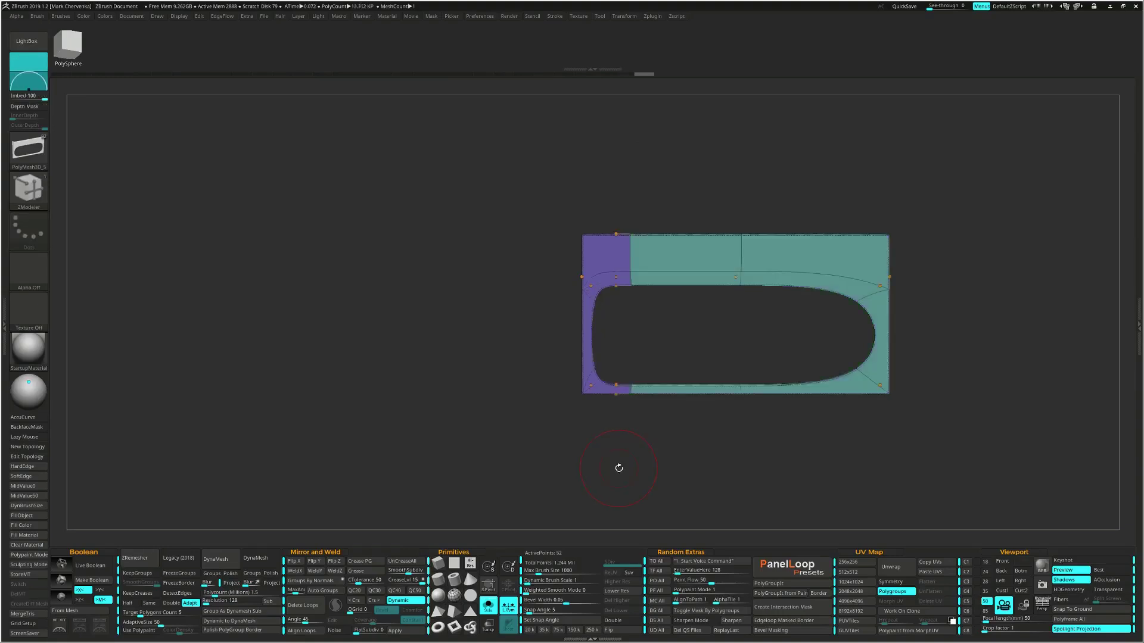
left_click(297, 562)
left_click(315, 553)
key("ctrl")
Merge the panel into one polygroup and slice it horizontally through the upper and lower parts of the window opening
key("ctrl+w")
mouse_move(516, 418)
left_mouse_down()
mouse_move(527, 424)
mouse_move(526, 340)
mouse_move(448, 351)
mouse_move(768, 384)
mouse_move(966, 352)
mouse_move(989, 377)
left_mouse_up()
mouse_move(404, 299)
left_mouse_down("ctrl+shift")
mouse_move(1025, 286)
mouse_move(1012, 283)
left_mouse_up("ctrl+shift")
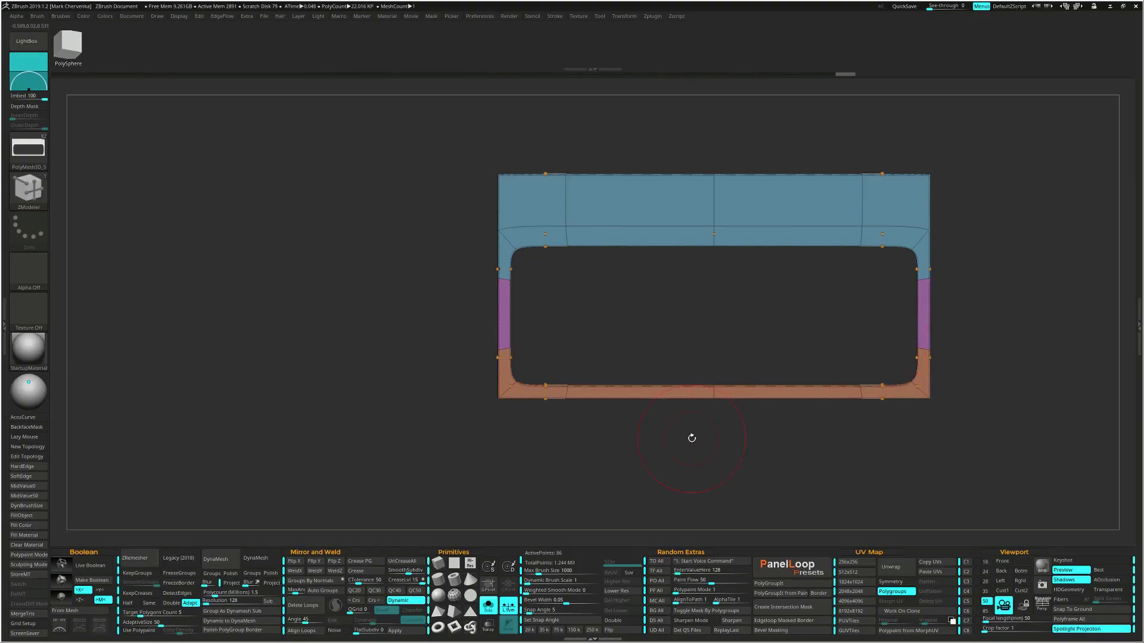
Slide the edge loops beside the window's upper corner with Slide EdgeLoop Complete to tighten the corner rounding
key("shift+f")
right_click_drag(547, 390, 547, 397, "ctrl")
key("space")
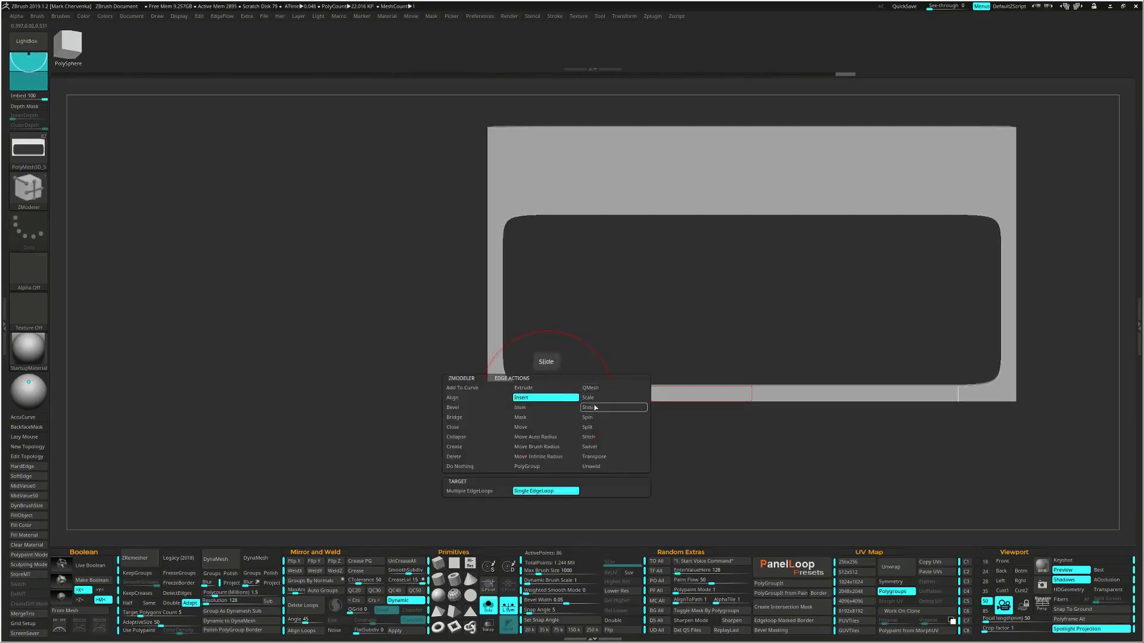
left_click(591, 399)
left_click(592, 407)
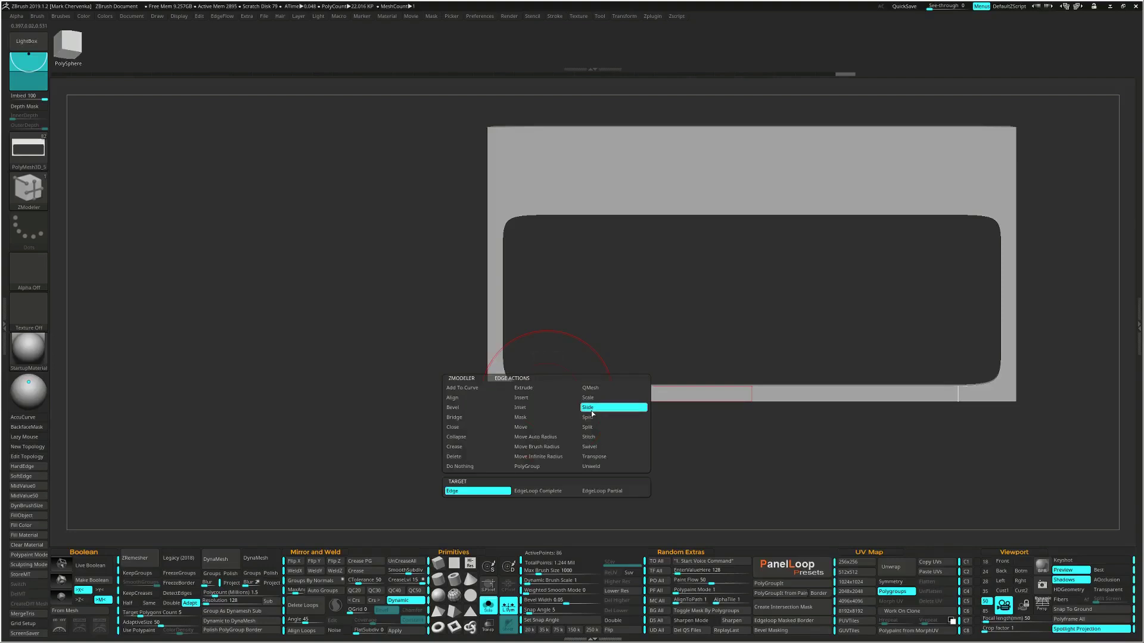
left_click(558, 491)
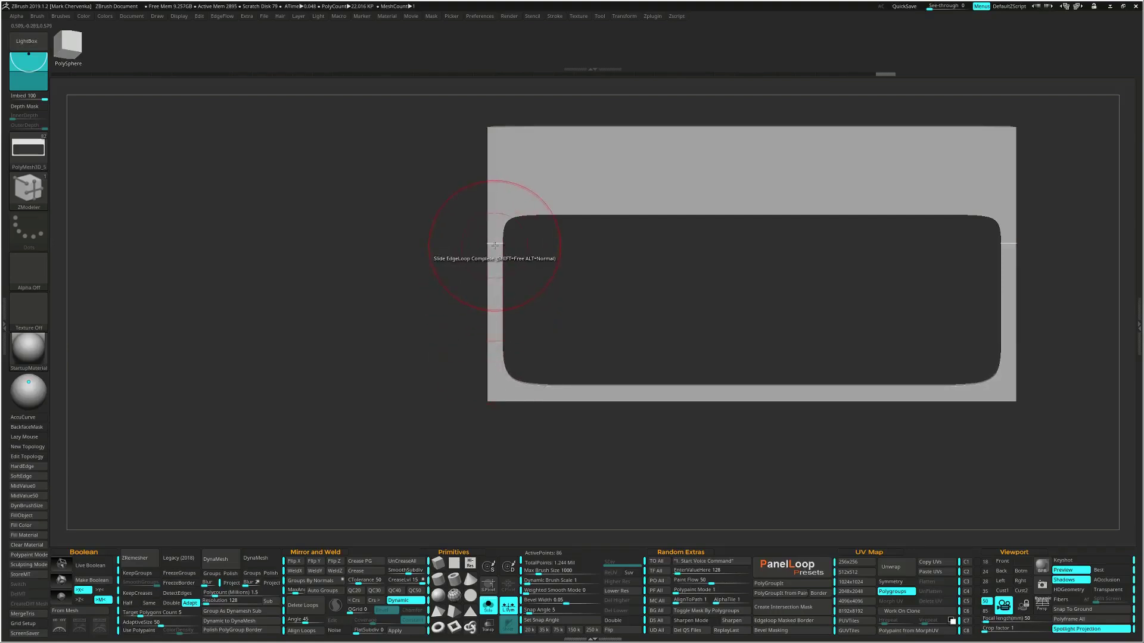
left_click_drag(495, 251, 495, 251)
right_click_drag(500, 252, 511, 320, "alt")
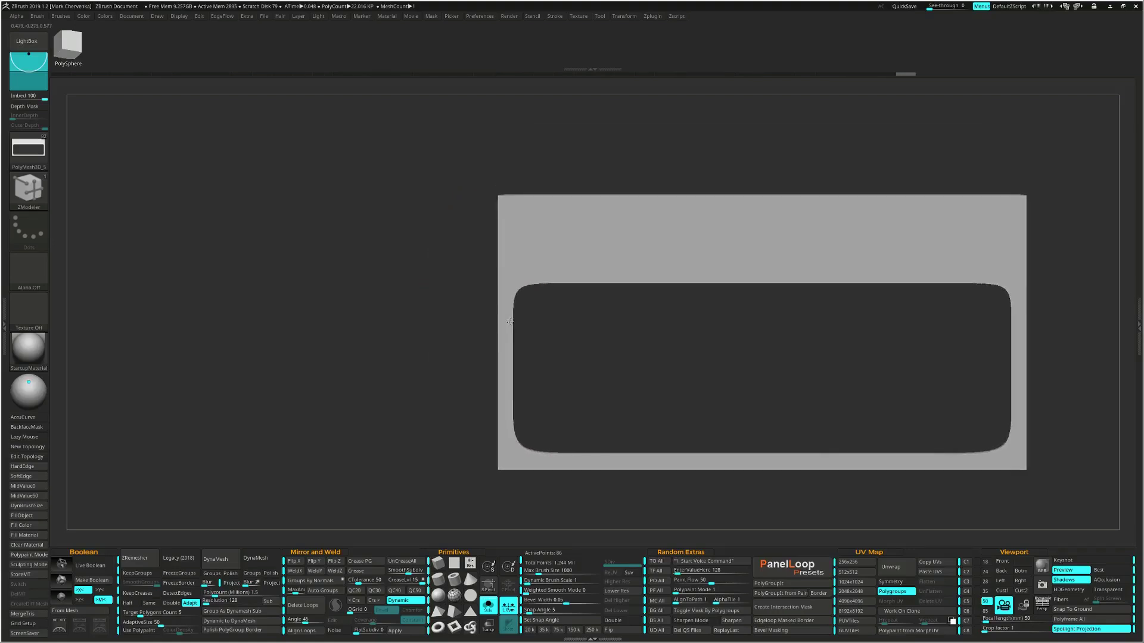
left_click_drag(560, 279, 567, 279)
right_click_drag(570, 281, 649, 281)
Show the polyframe, turn off the Dynamic Subdiv preview and merge the panel into one polygroup
key("shift+f")
key("shift+d")
key("ctrl+w")
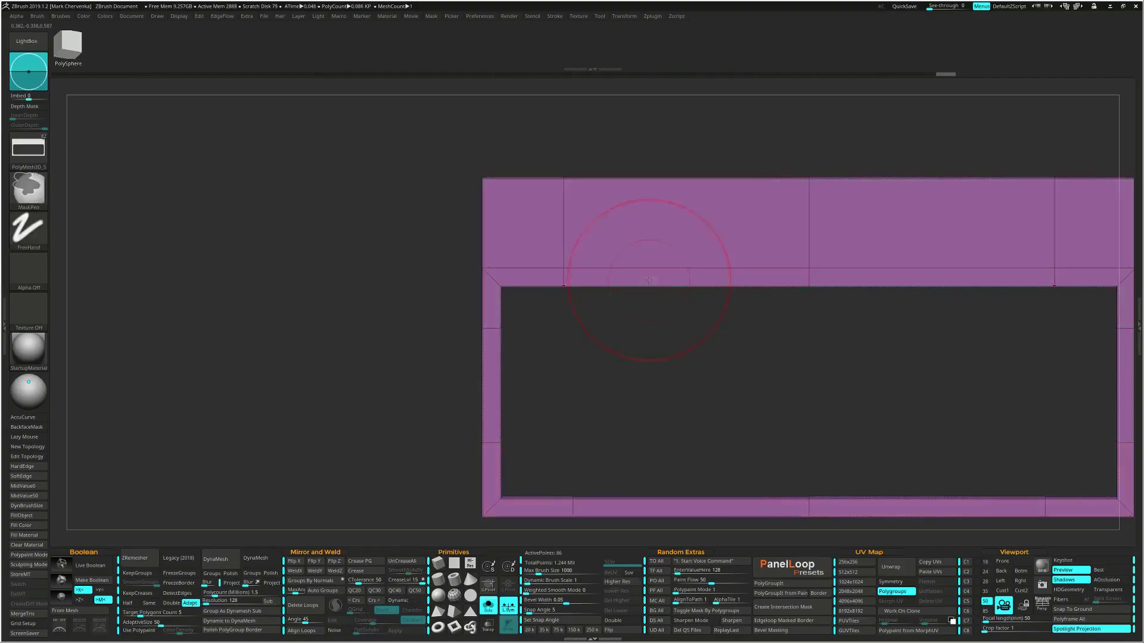
Inset the two central polygons of the wide upper strip, using Inset on A Single Poly with Inset Each Poly
right_click_drag(684, 332, 631, 378, "alt")
right_click_drag(640, 268, 647, 275)
key("space")
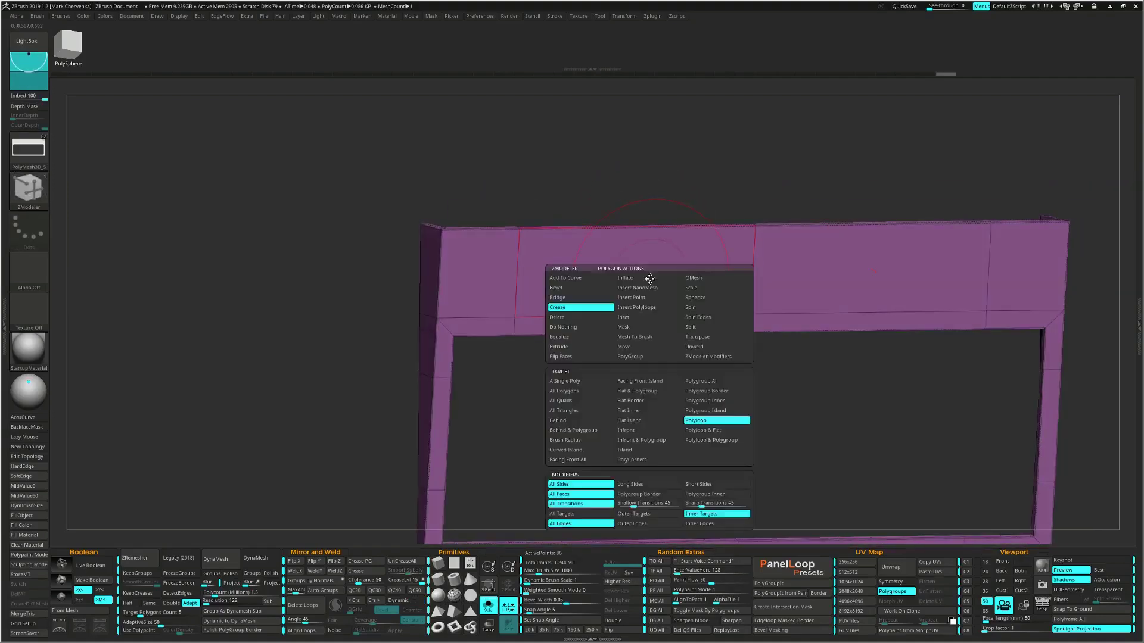
left_click(635, 319)
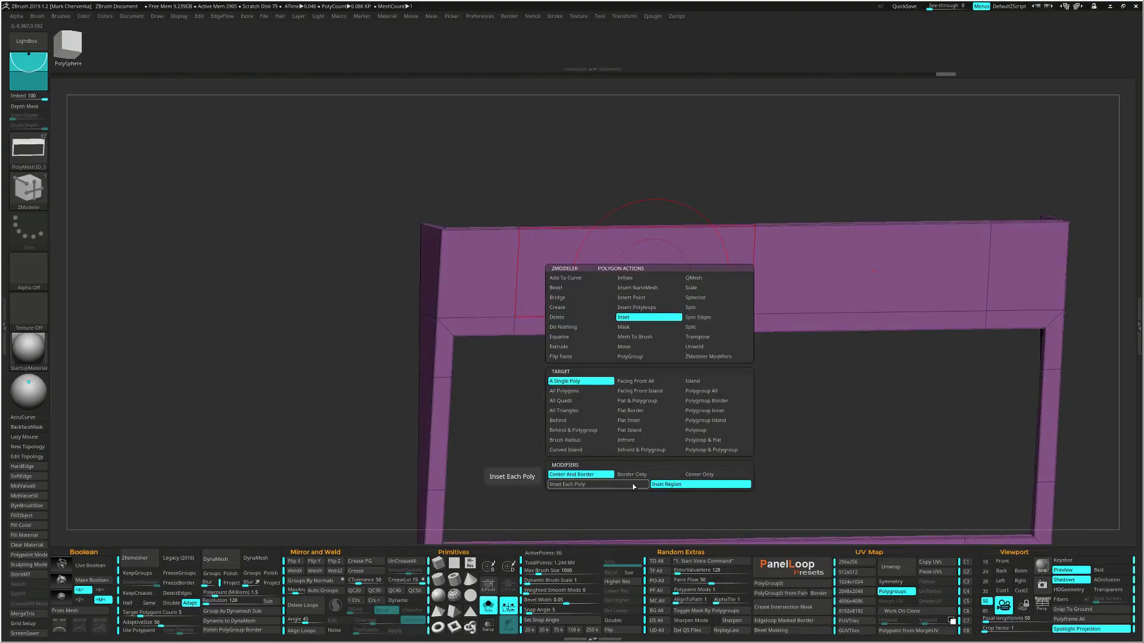
left_click(569, 484)
left_click_drag(677, 289, 580, 231)
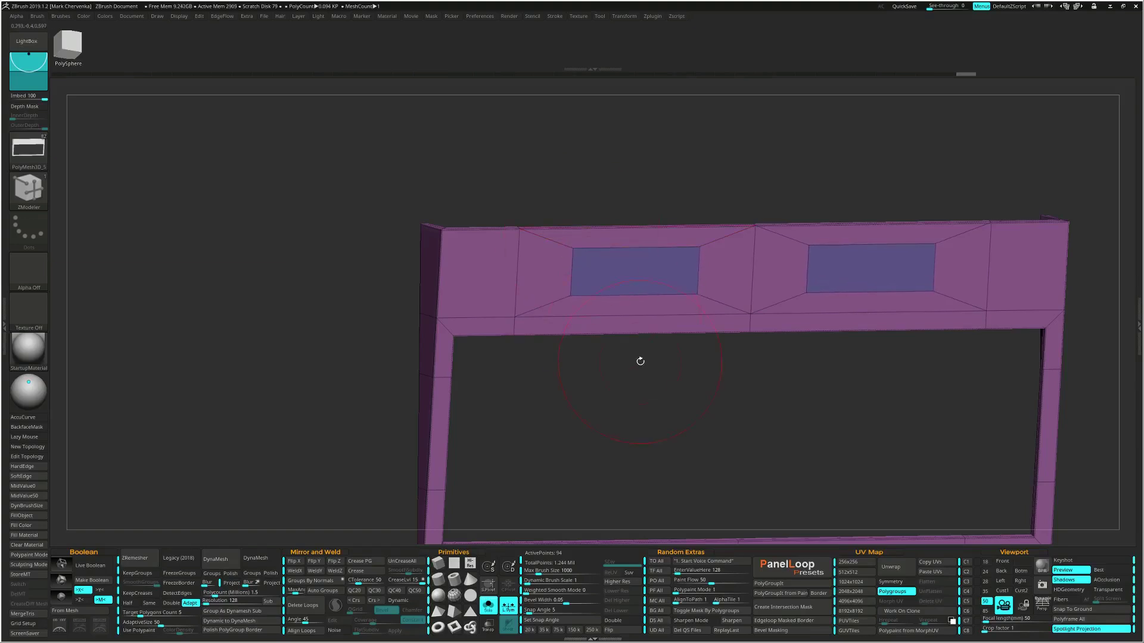
Transpose the two inset faces symmetrically, moving them outward toward the panel's ends and slightly down
left_click_drag(640, 361, 631, 363, "shift")
key("w")
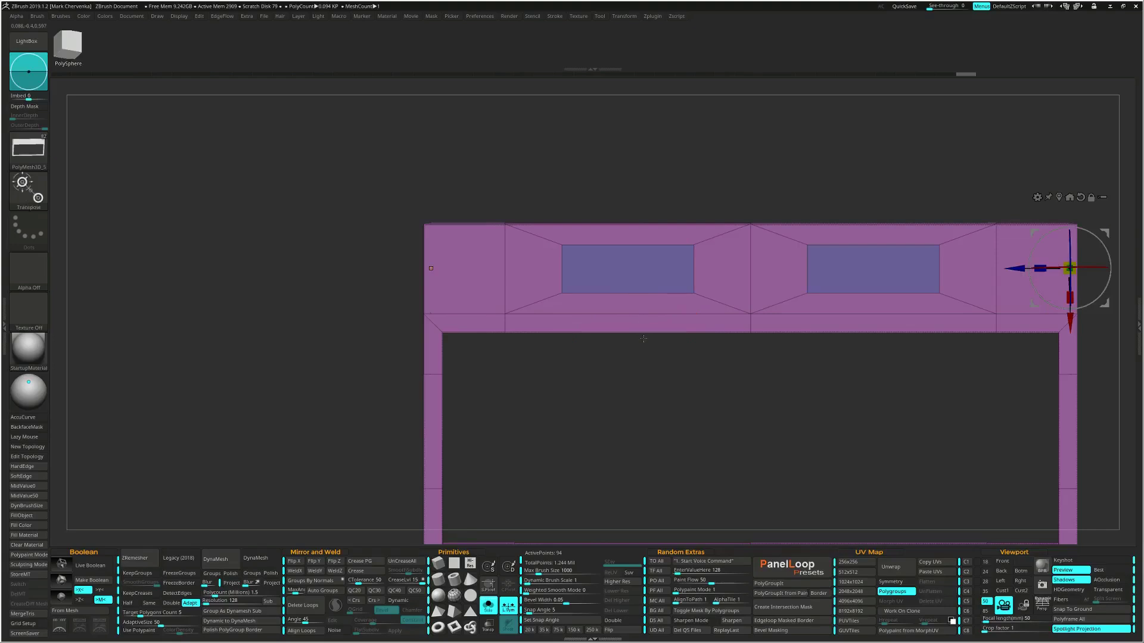
key("q")
key("space")
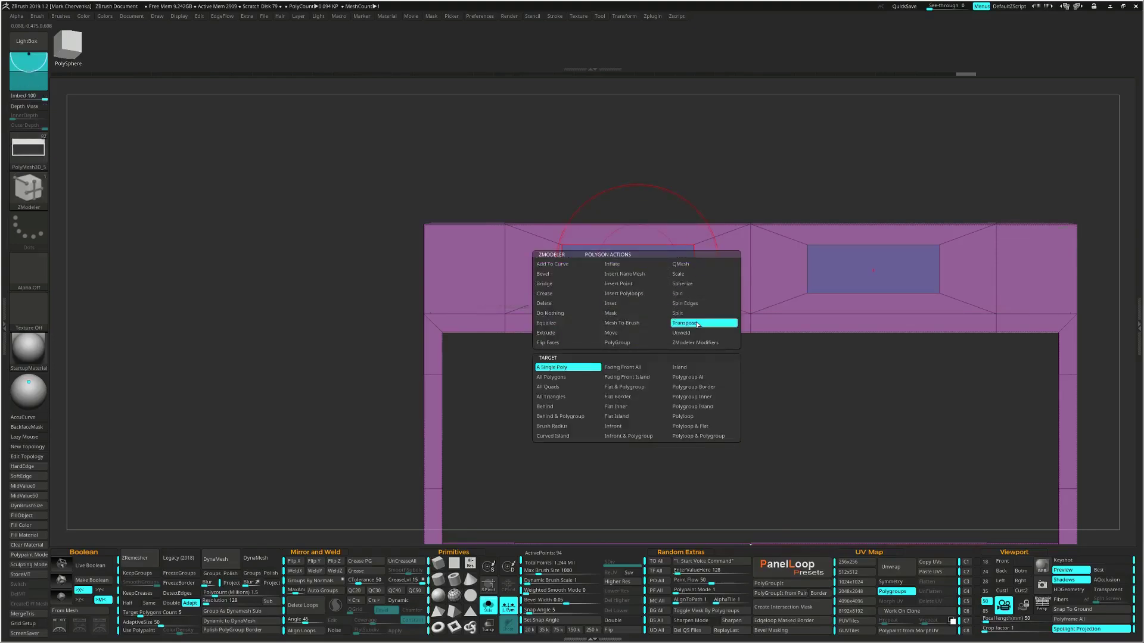
left_click(698, 325)
left_click(640, 269)
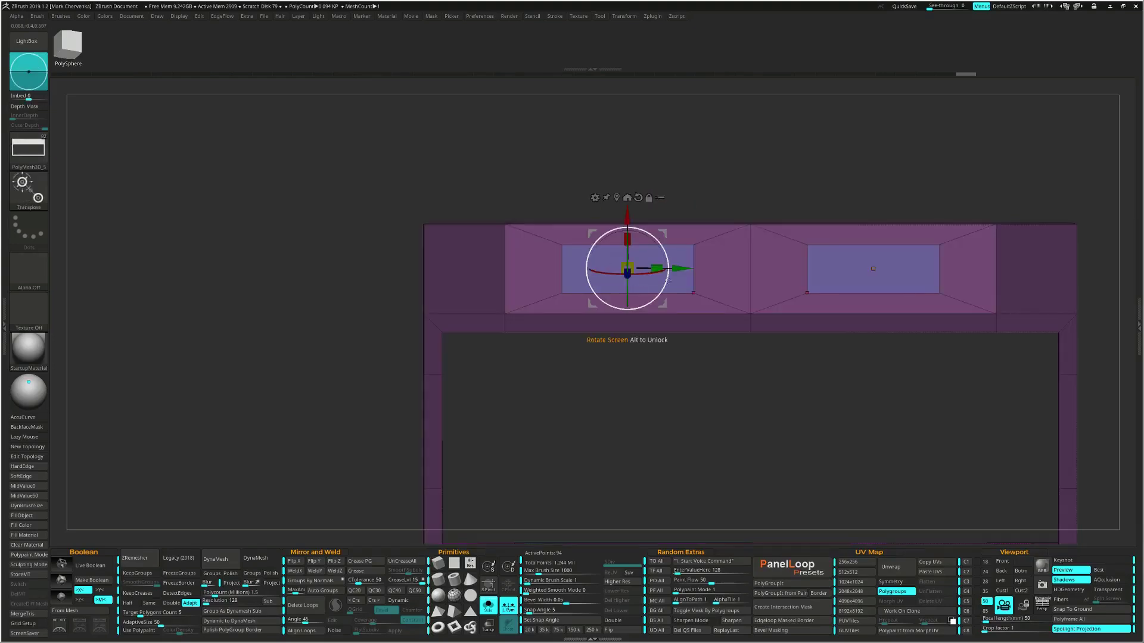
left_click_drag(643, 266, 636, 267)
mouse_move(592, 220)
right_mouse_down()
mouse_move(524, 221)
mouse_move(588, 220)
right_mouse_up()
left_click_drag(588, 218, 586, 229)
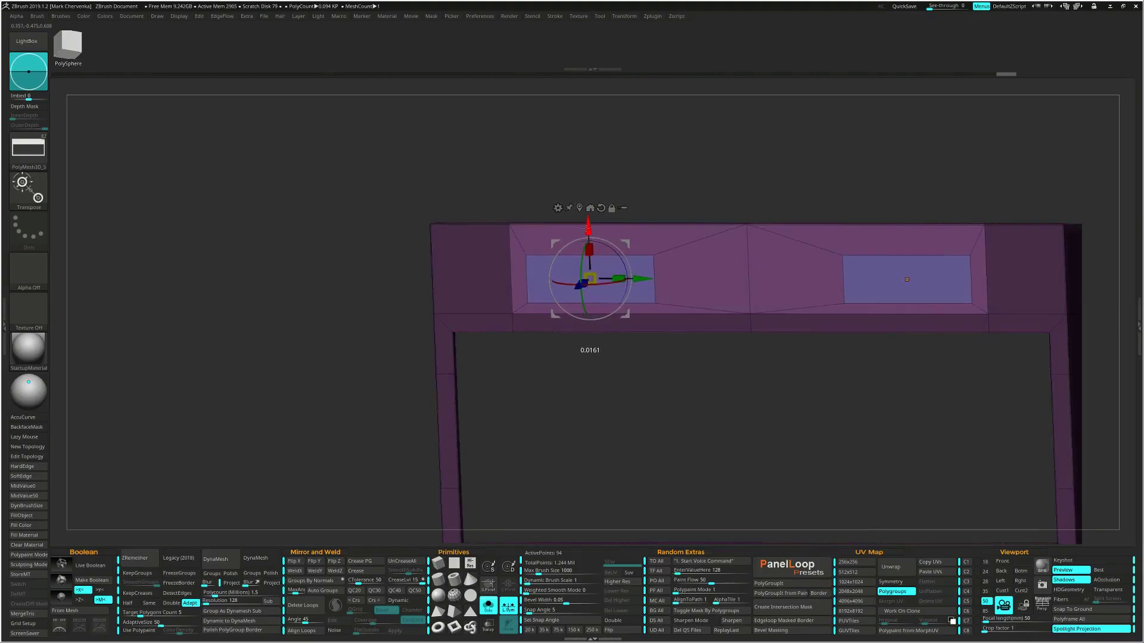
Extrude the inset faces inward with the gizmo to form two shallow recesses, and clear the mask
right_click_drag(609, 269, 576, 289)
left_click_drag(571, 290, 578, 292)
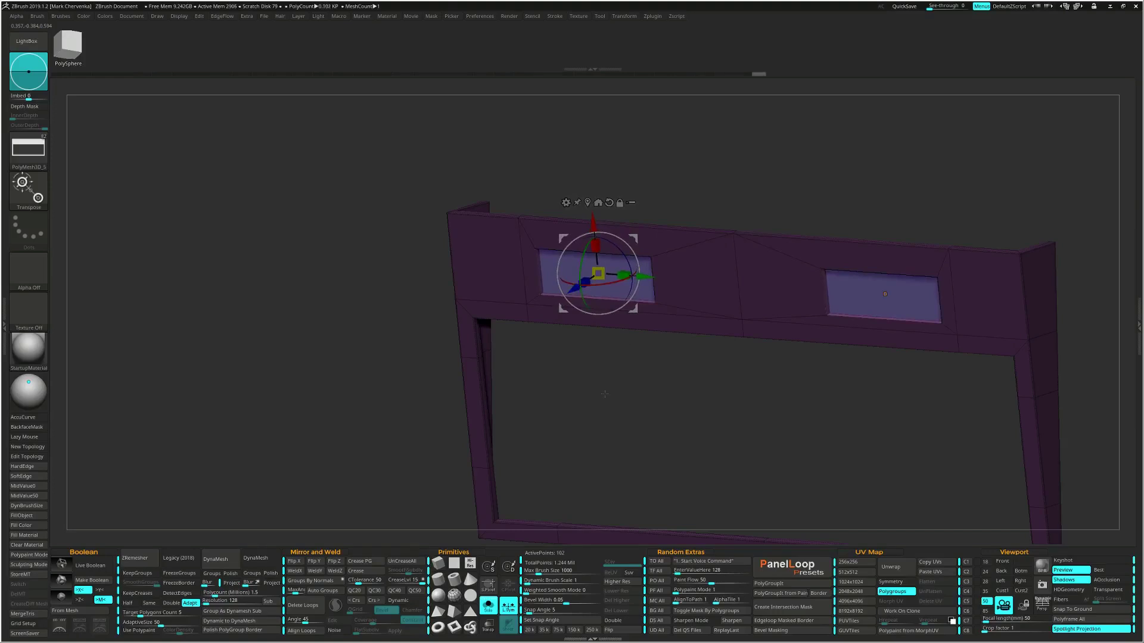
left_click_drag(605, 393, 609, 400, "ctrl")
right_click_drag(607, 396, 601, 383)
Crease the side wall loops of the two recesses, using Crease with Polyloop target and Outer Targets
key("q")
right_click_drag(522, 251, 524, 314, "ctrl")
key("space")
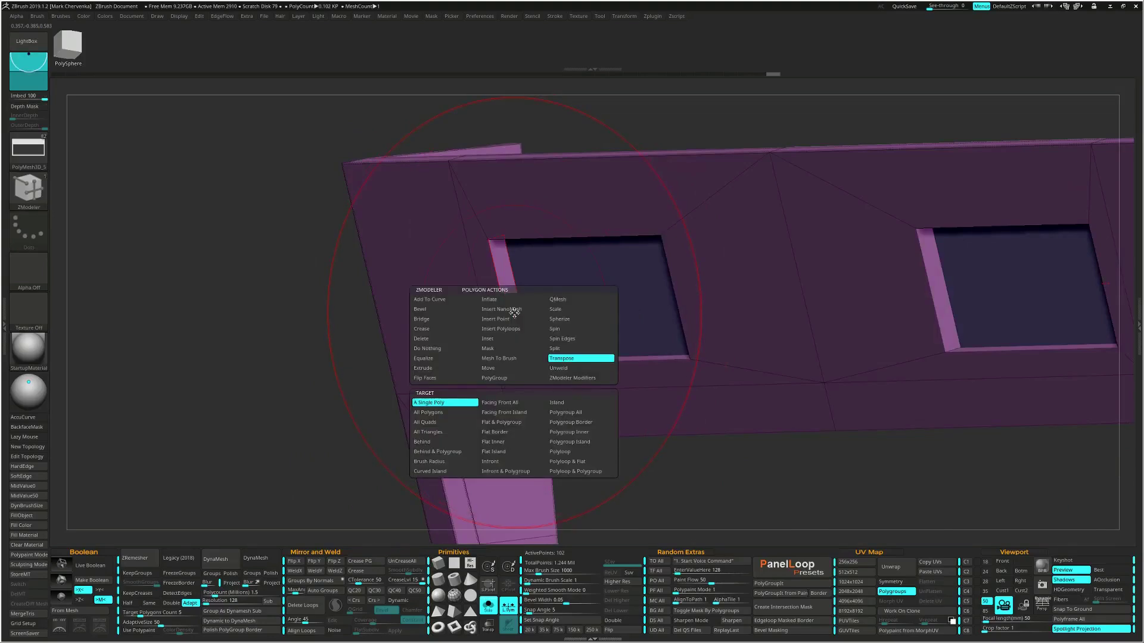
left_click(458, 333)
left_click(514, 536)
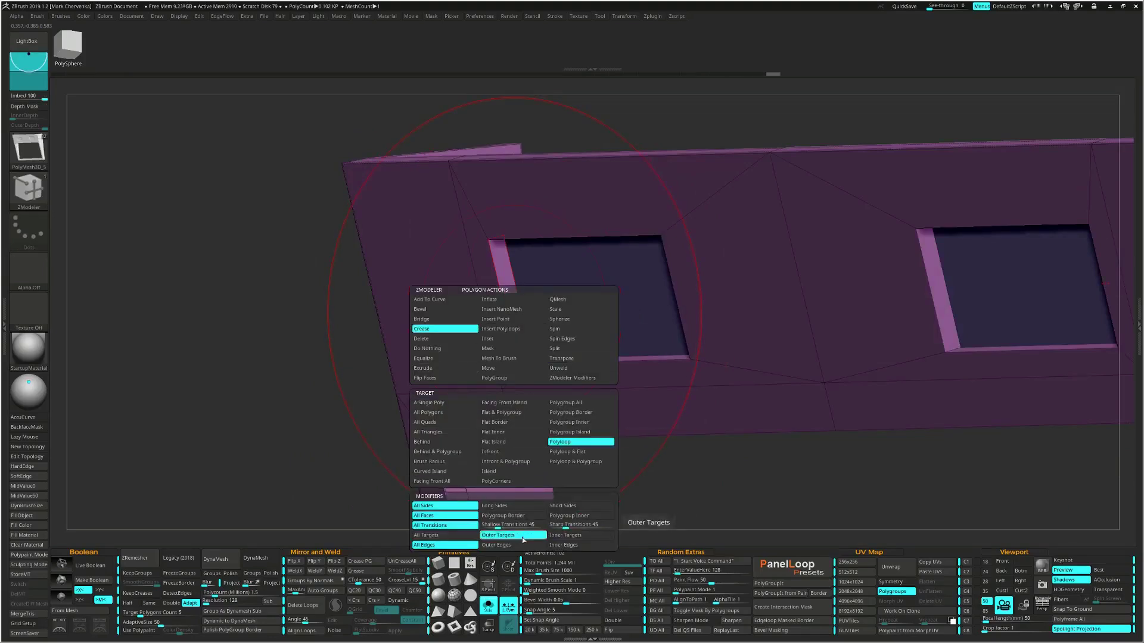
left_click(515, 345)
right_click_drag(569, 463, 558, 429, "ctrl")
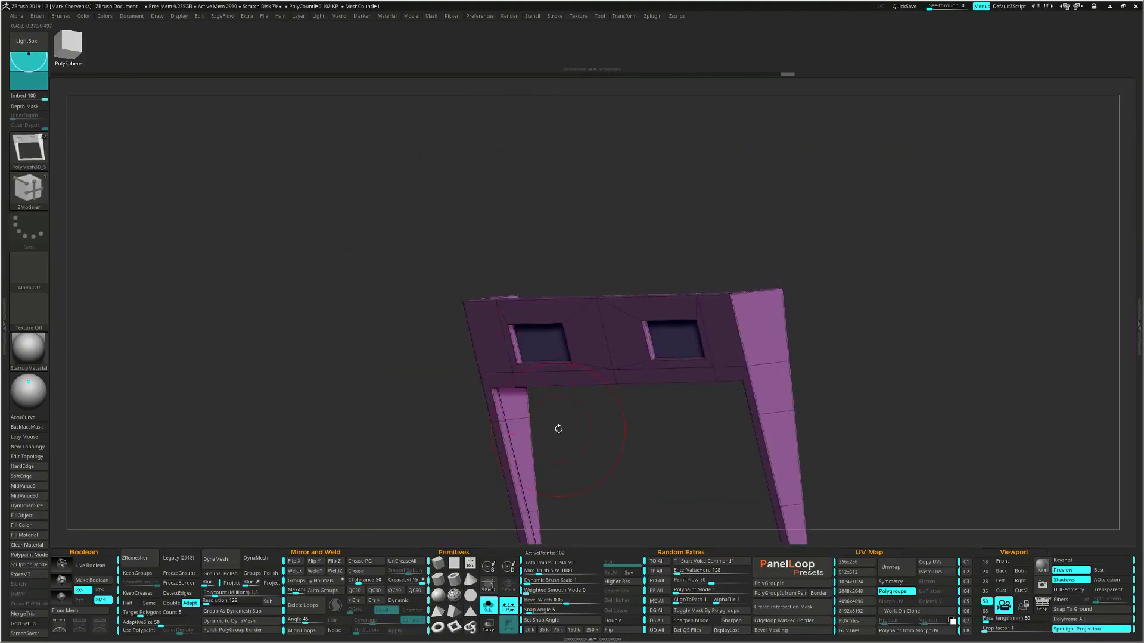
Turn on the Dynamic Subdiv preview and slice the panel vertically near both ends of one recess
key("d")
left_click(572, 202)
right_click_drag(570, 240, 578, 327)
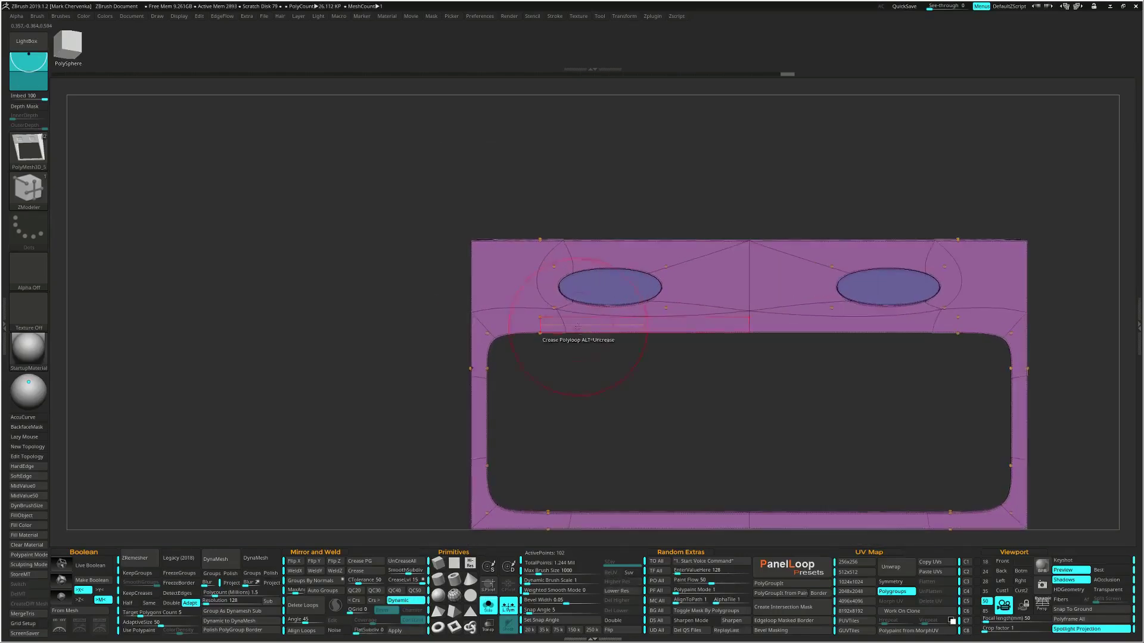
left_click_drag(575, 170, 577, 387, "ctrl+shift")
left_click_drag(653, 179, 653, 398, "ctrl+shift")
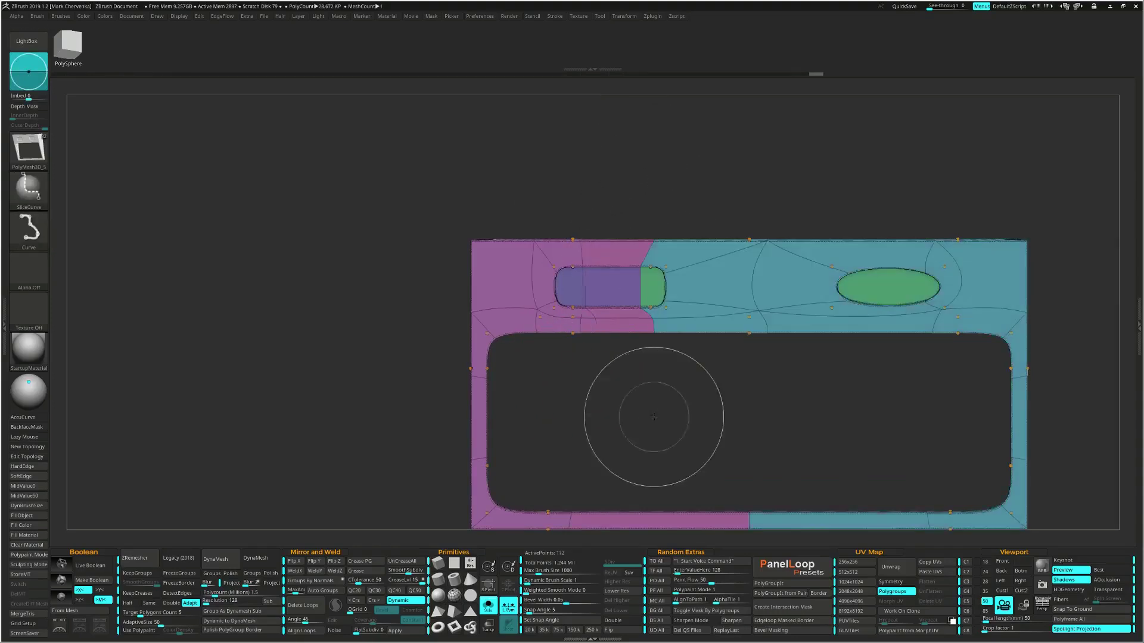
Mirror and weld the recess cuts across X and merge the panel into one polygroup
left_click(294, 561)
left_click(294, 570)
left_click_drag(562, 377, 631, 349)
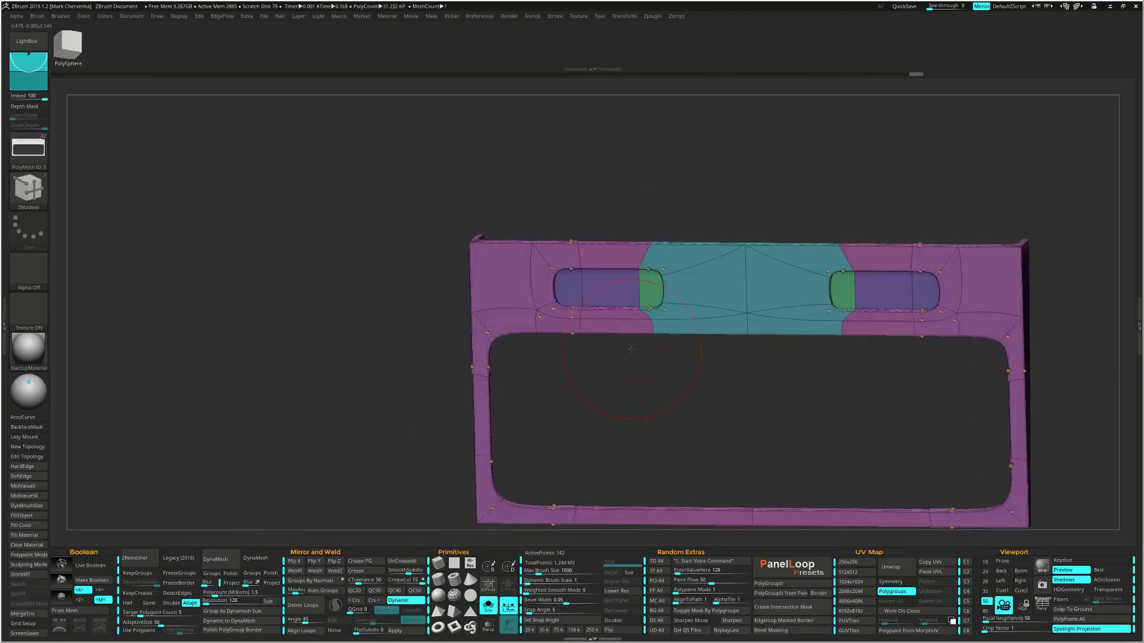
key("ctrl+w")
right_click_drag(609, 310, 621, 304)
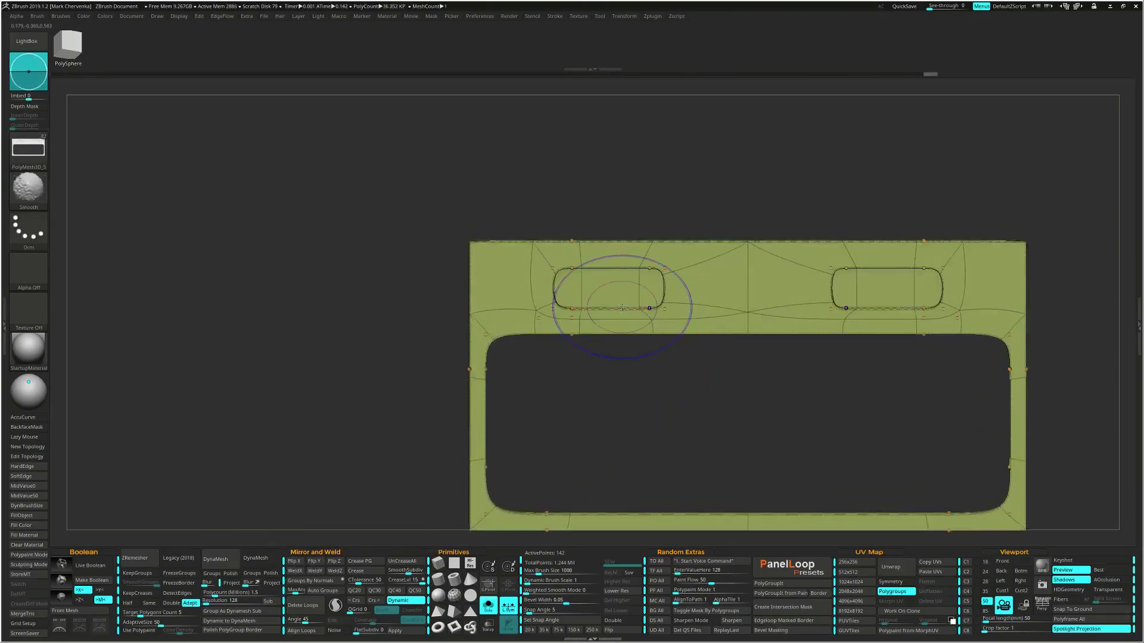
Insert two horizontal edge loops through the recesses, one in the upper part and one in the lower part
key("shift+f")
right_click_drag(634, 352, 649, 393)
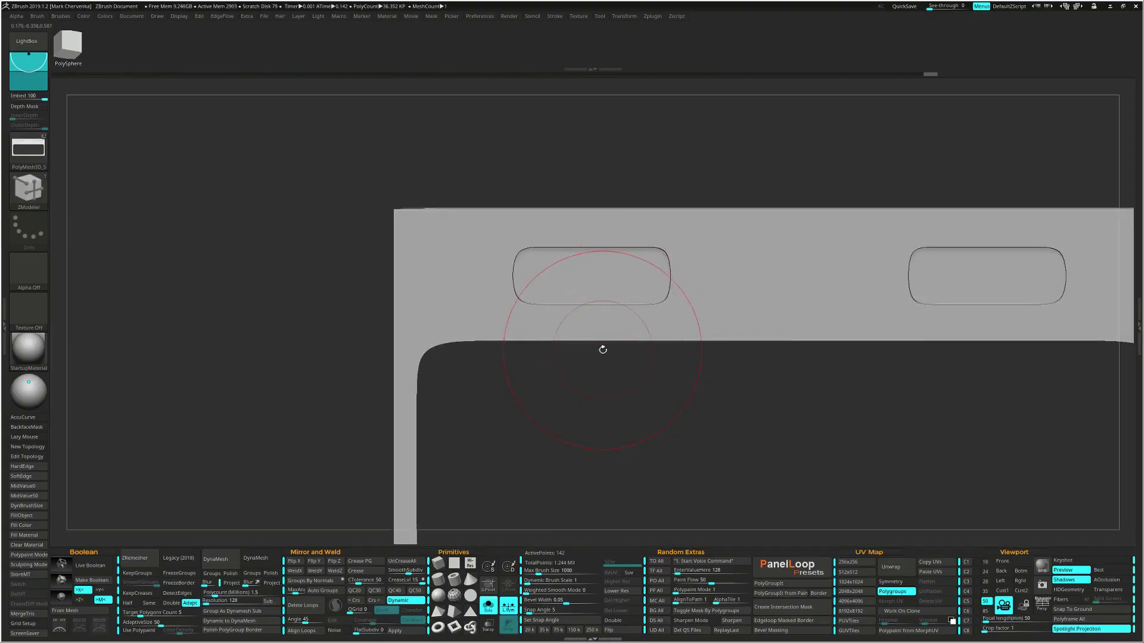
key("shift+f")
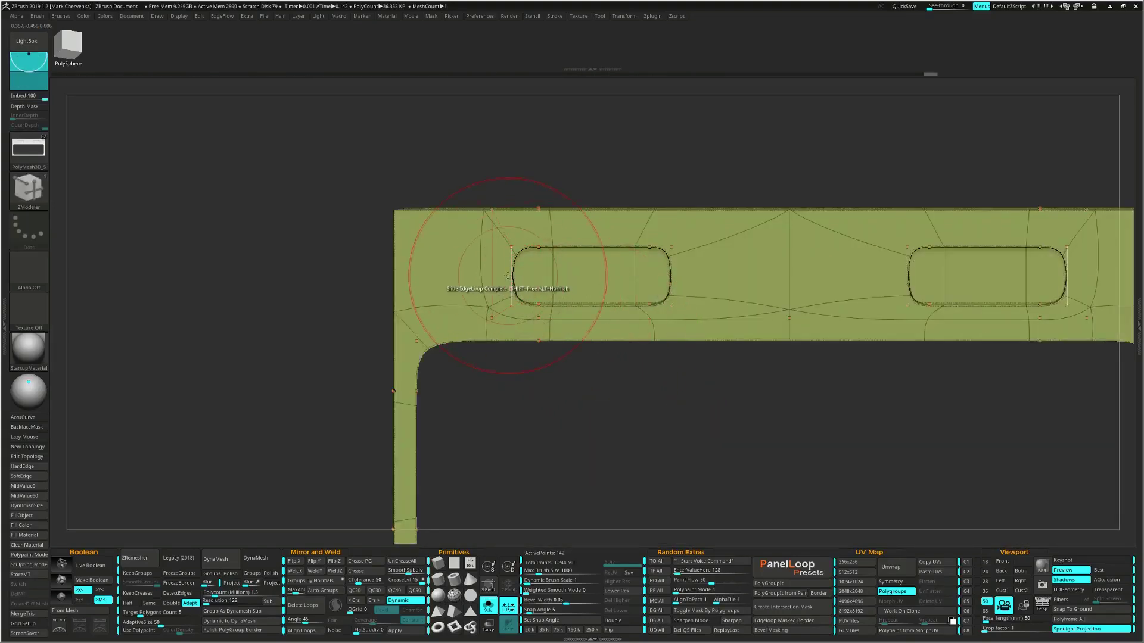
key("space")
left_click(495, 293)
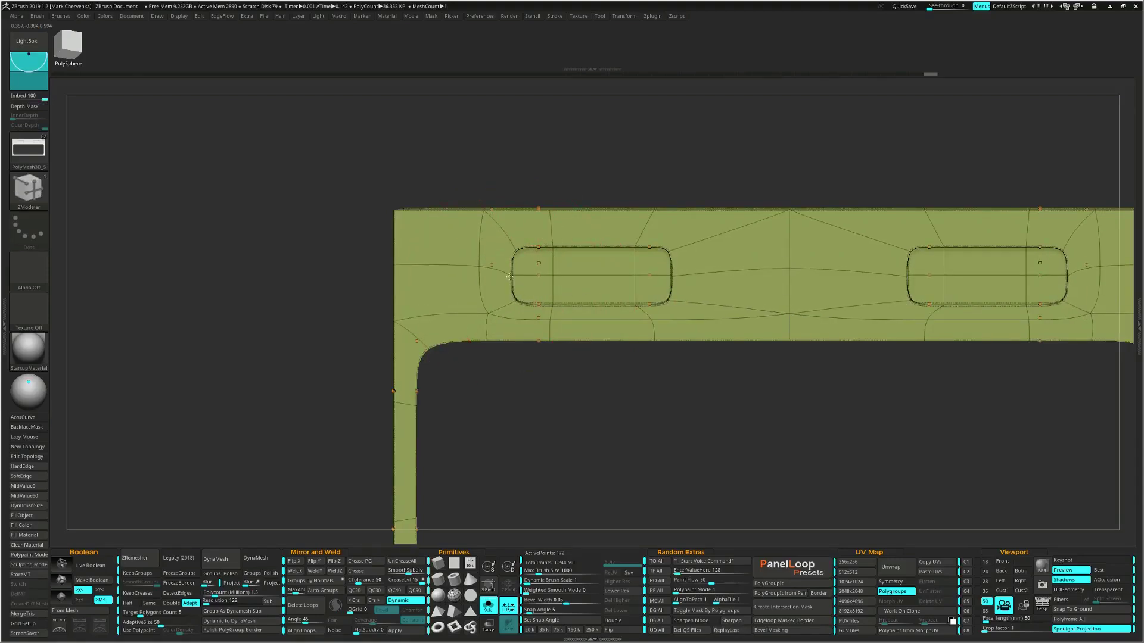
mouse_move(509, 277)
left_mouse_down()
mouse_move(507, 263)
mouse_move(510, 290)
left_mouse_up()
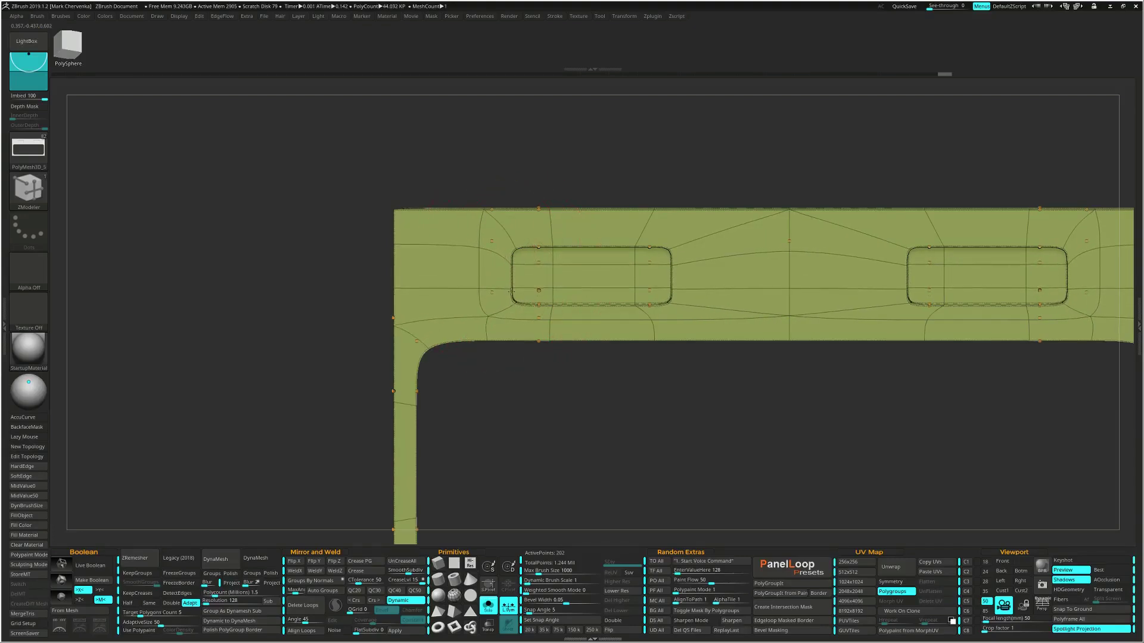
Bevel the recess's outer rim with EdgeLoop Complete, Single Row, and crease the resulting bevel polyloop
mouse_move(511, 292)
right_mouse_down()
mouse_move(503, 261)
mouse_move(538, 323)
mouse_move(512, 308)
right_mouse_up()
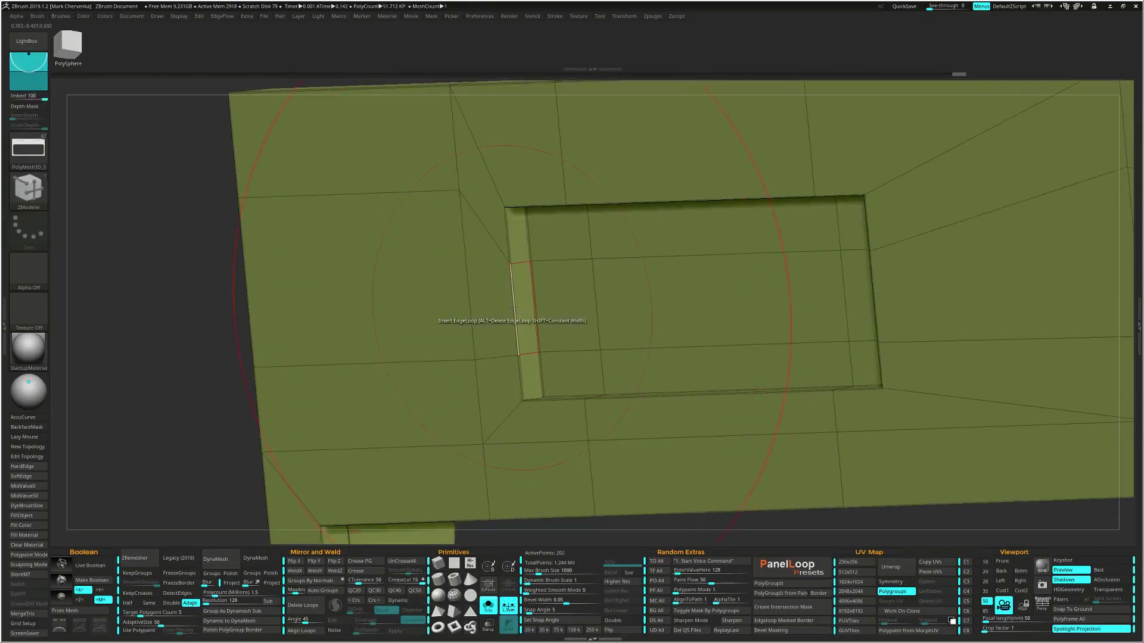
key("space")
left_click(419, 317)
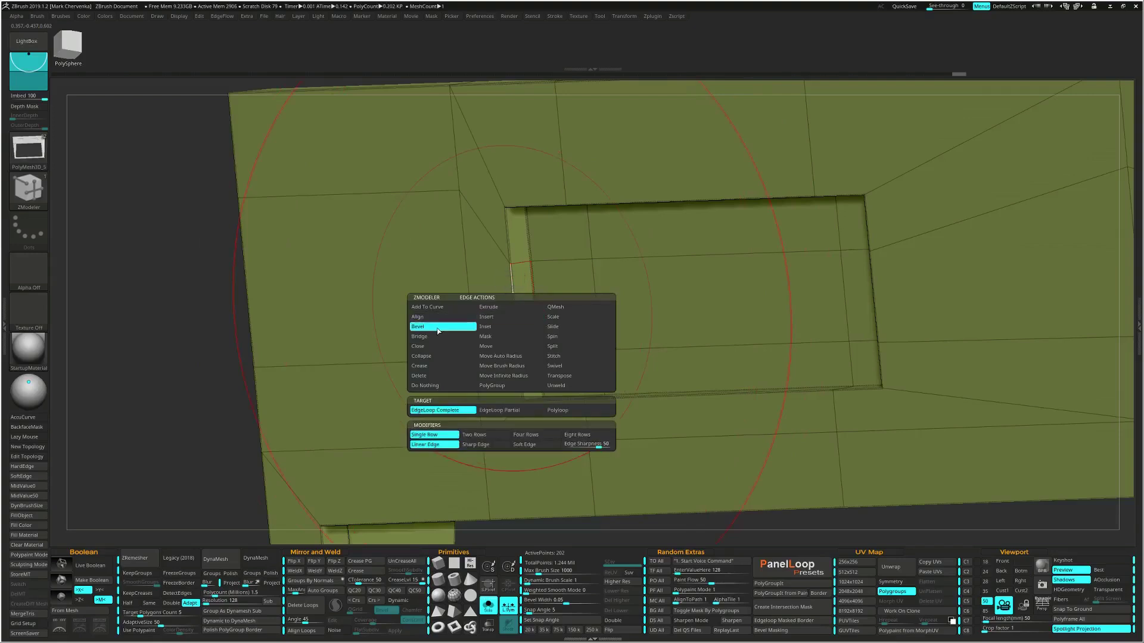
left_click(511, 298)
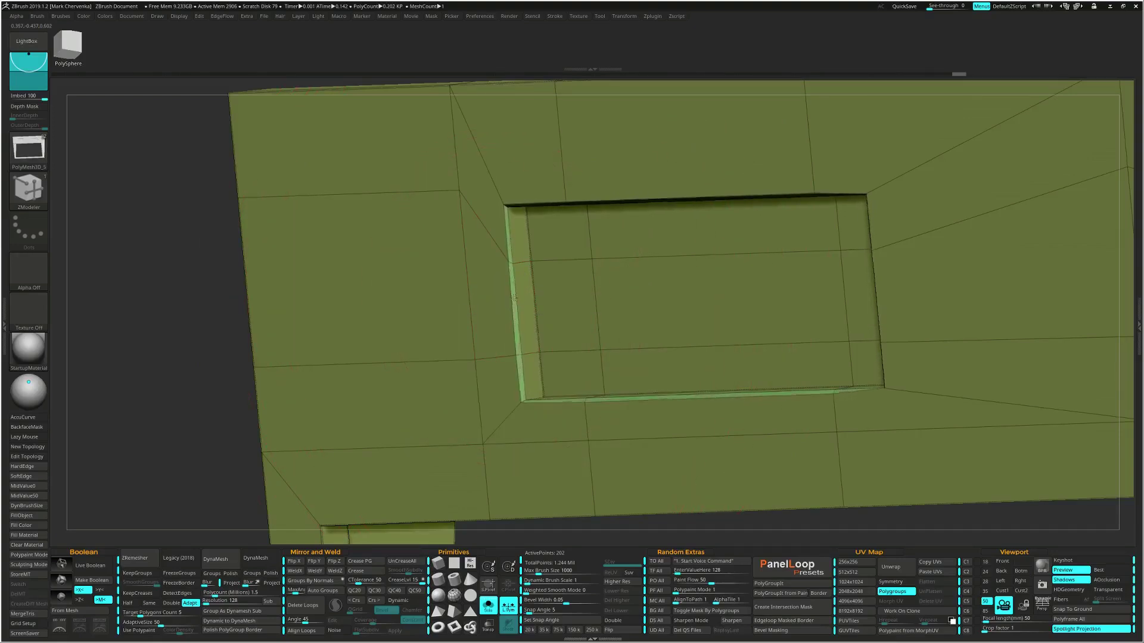
right_click_drag(514, 297, 510, 301)
key("space")
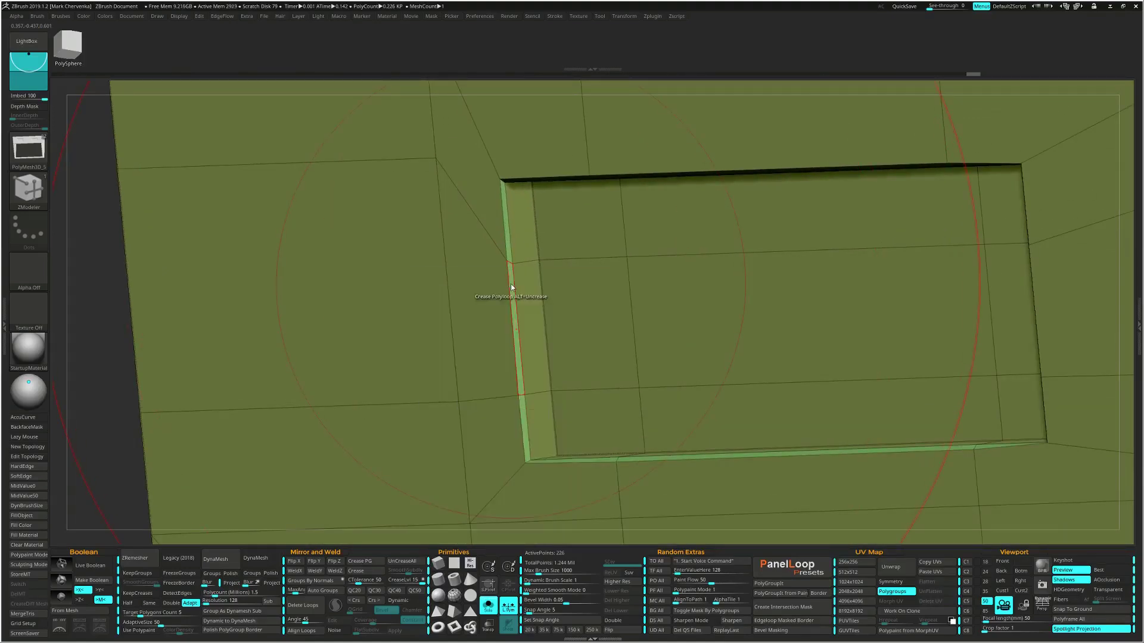
left_click(512, 289)
Insert supporting edge loops around the light recess's inner side walls using Insert, Single EdgeLoop
right_click_drag(512, 290, 520, 270)
key("space")
left_click(520, 269)
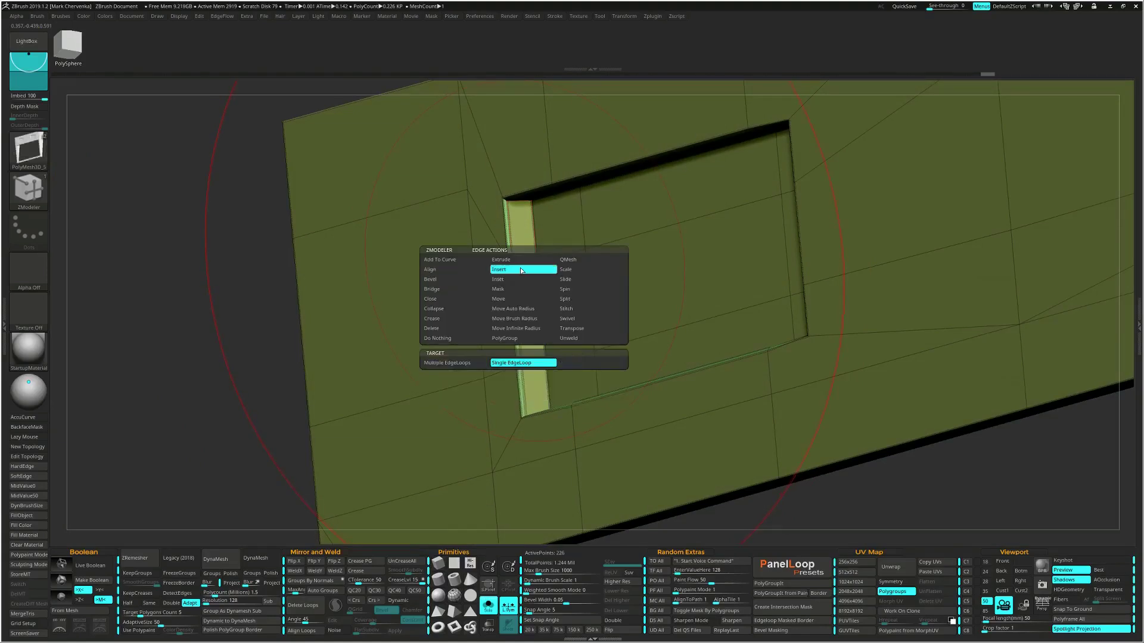
left_click(524, 264)
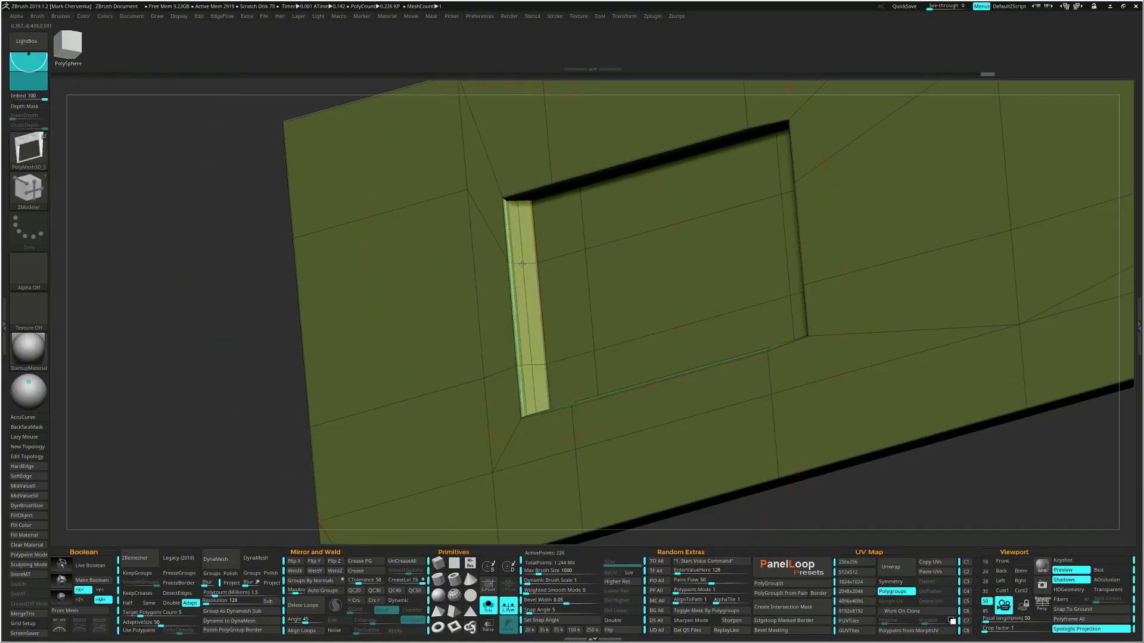
key("space")
left_click(581, 285)
left_click(587, 438)
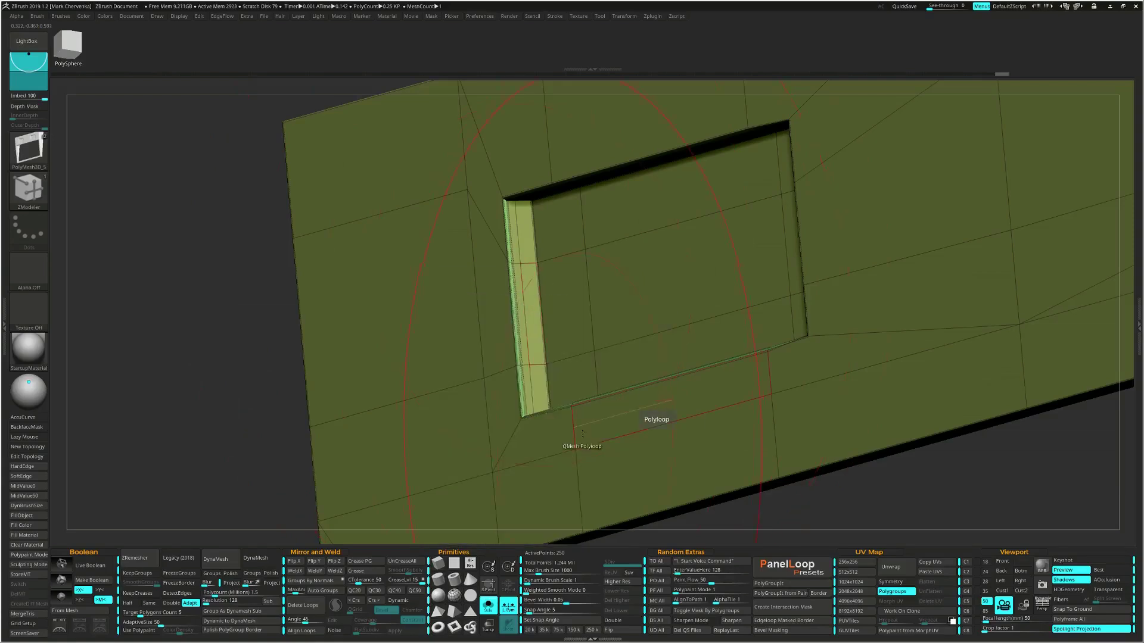
mouse_move(528, 279)
left_mouse_down()
mouse_move(505, 284)
mouse_move(524, 378)
left_mouse_up()
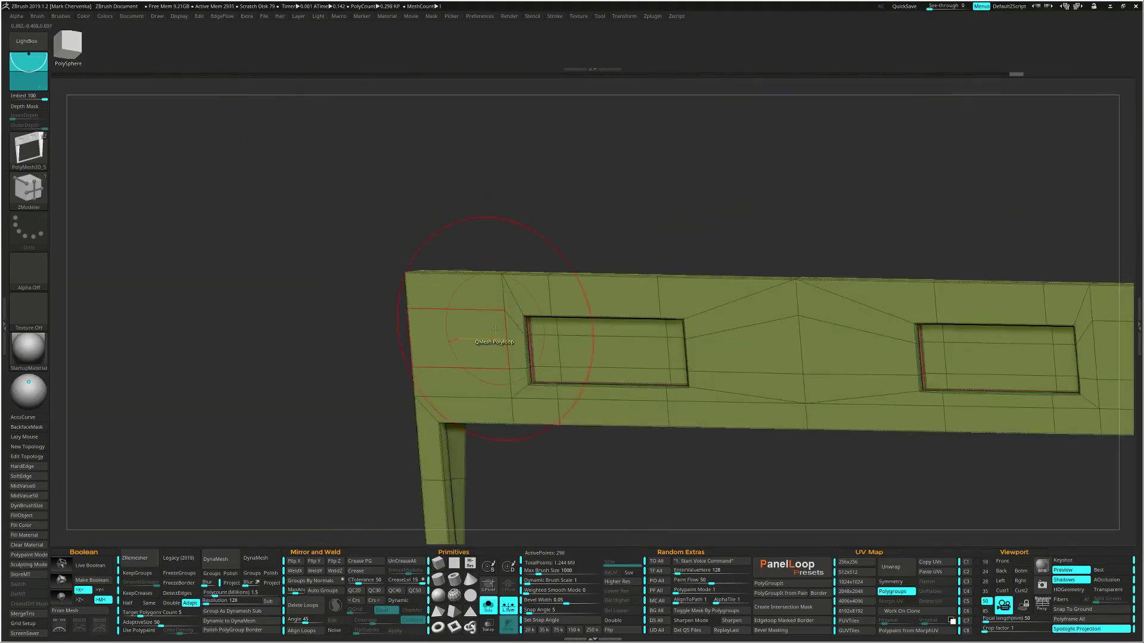
Turn on the Dynamic Subdiv preview and check the smoothed recesses and window opening with the wireframe off and on
key("shift+f")
key("d")
right_click_drag(562, 372, 592, 370)
key("shift+f")
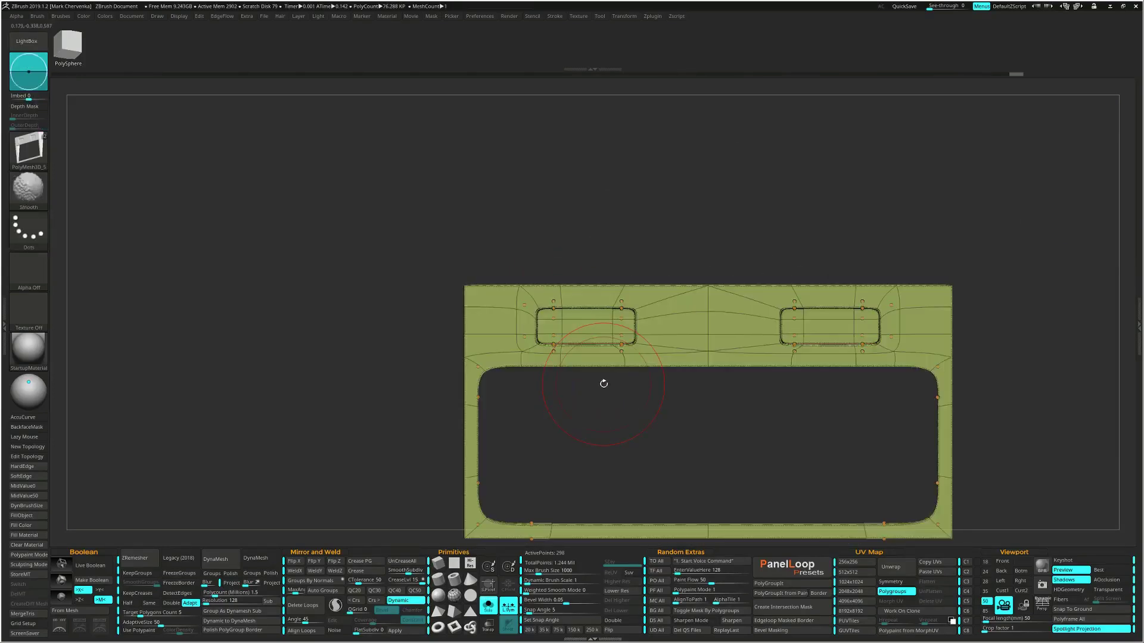
Merge the whole rear window panel into one polygroup and save the project
key("ctrl+w")
right_click_drag(669, 421, 626, 358, "ctrl")
mouse_move(626, 357)
right_mouse_down()
mouse_move(666, 387)
mouse_move(642, 363)
mouse_move(628, 380)
mouse_move(637, 384)
mouse_move(620, 350)
mouse_move(635, 356)
right_mouse_up()
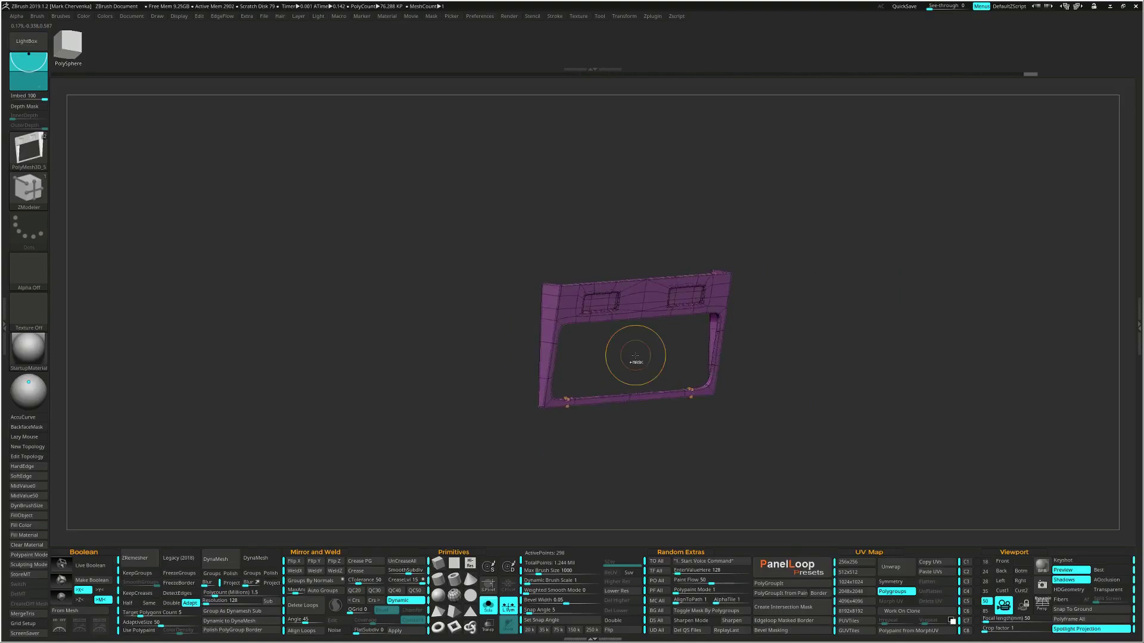
key("ctrl+s")
Scale the rear window panel uniformly with the gizmo to adjust its fit against the cab and roof, with polyframe off
key("shift+f")
right_click_drag(566, 304, 578, 353, "ctrl")
key("w")
right_click_drag(578, 353, 584, 356)
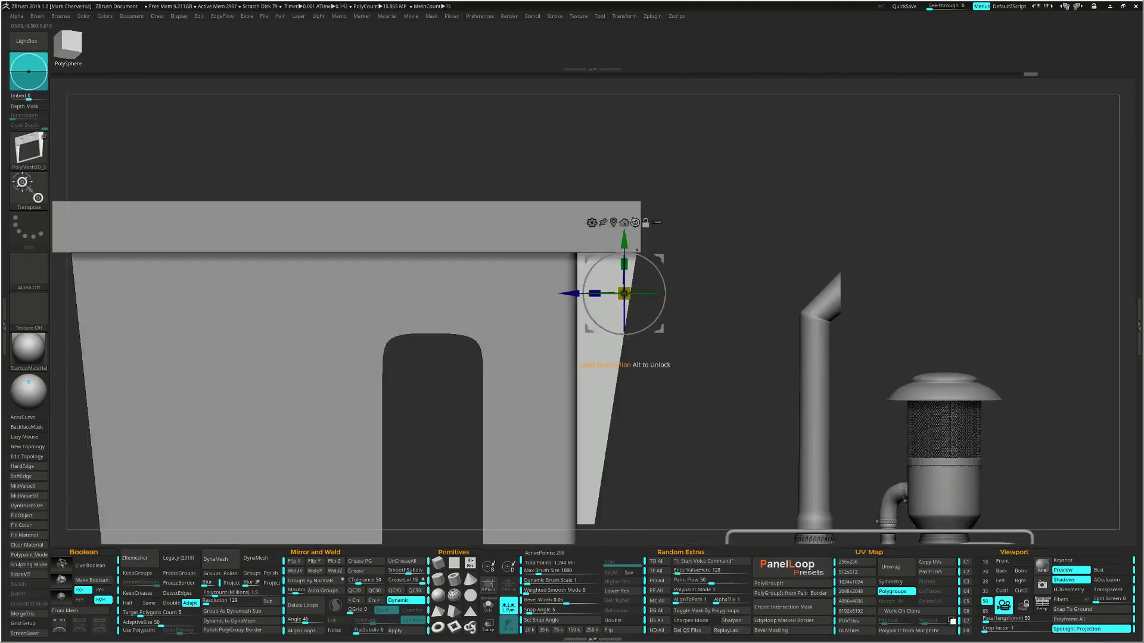
right_click_drag(563, 309, 695, 370)
left_click(687, 337)
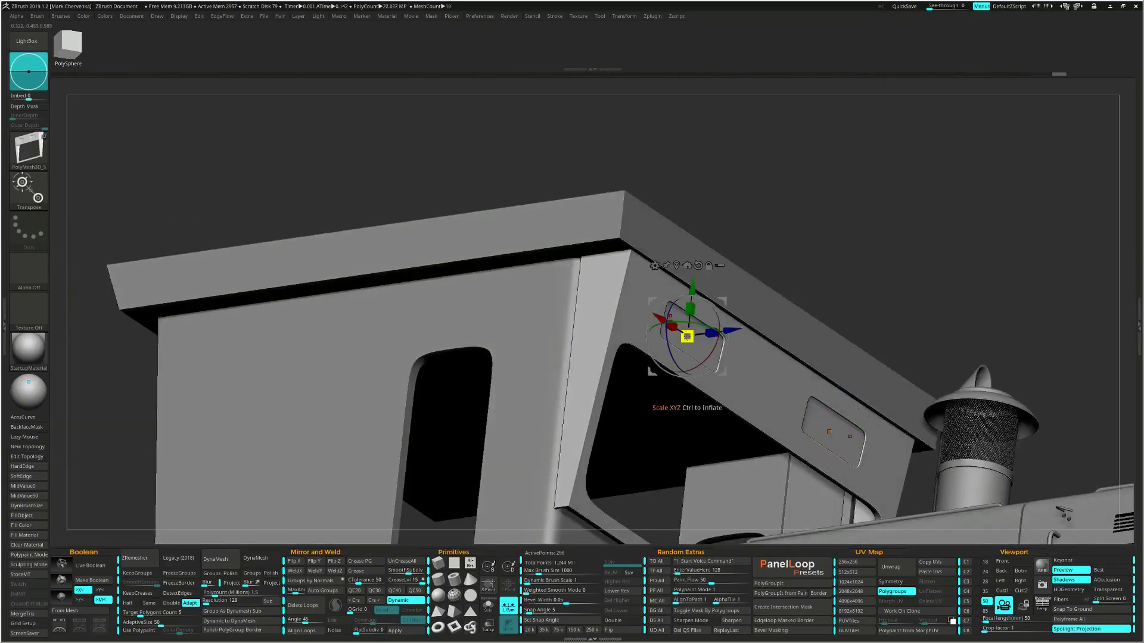
left_click_drag(687, 336, 729, 332)
right_click_drag(647, 366, 672, 356)
mouse_move(581, 372)
right_mouse_down()
mouse_move(631, 414)
mouse_move(669, 424)
mouse_move(595, 287)
mouse_move(662, 344)
right_mouse_up()
key("q")
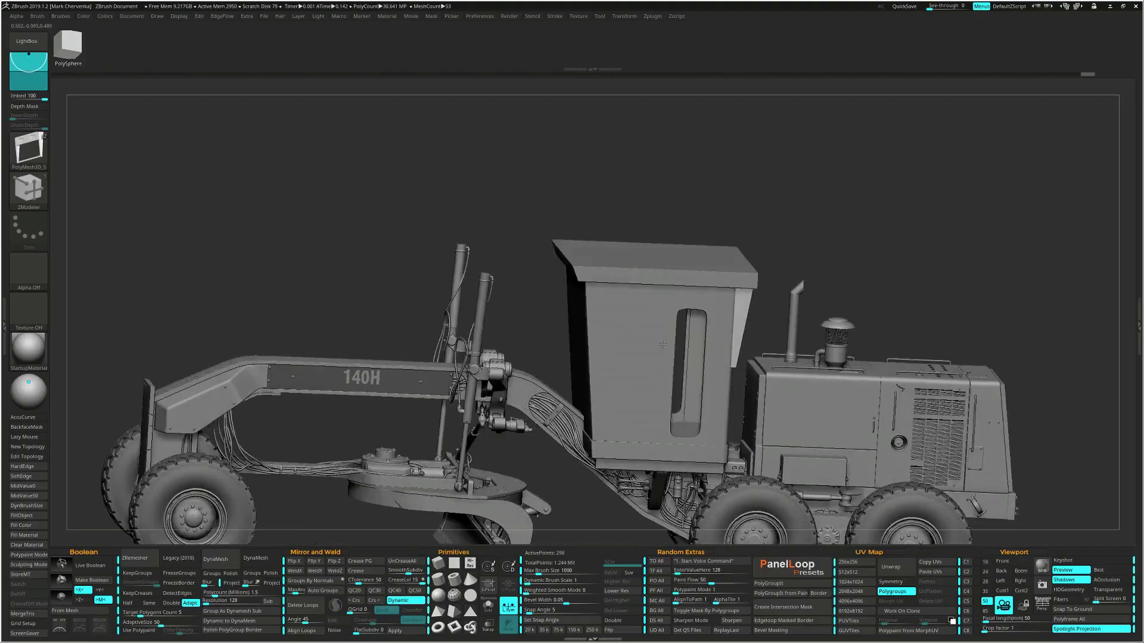
Select the cab's front and side window subtool, inspect it in isolation, and undo the stray edit
left_click(619, 346, "alt")
left_click(648, 363)
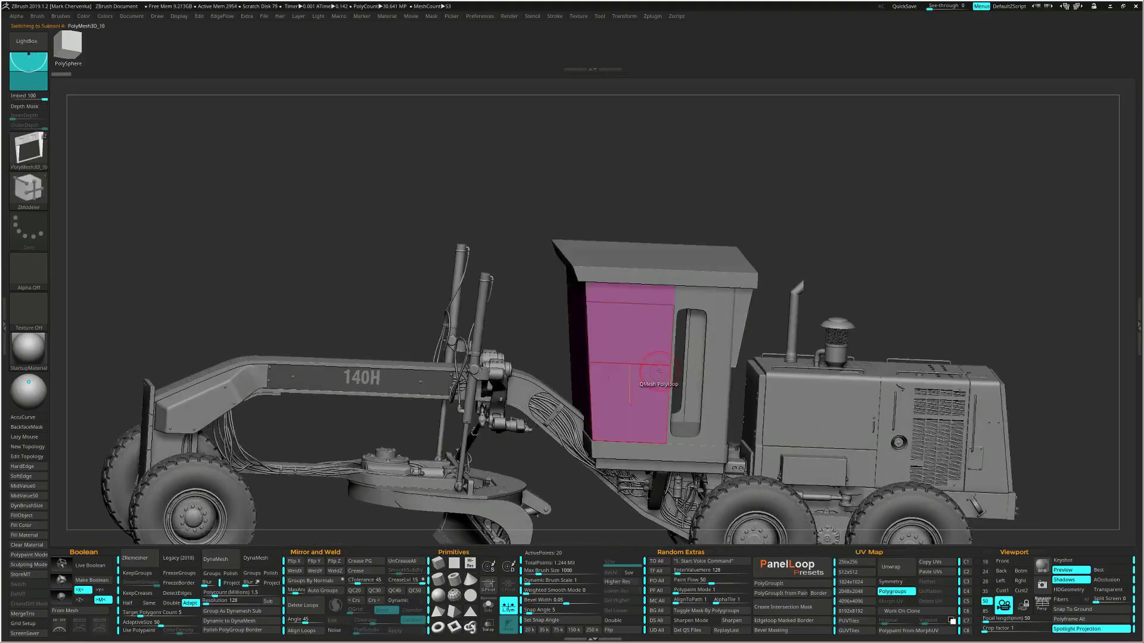
mouse_move(649, 362)
right_mouse_down()
mouse_move(610, 325)
mouse_move(635, 381)
right_mouse_up()
key("shift+s")
right_click_drag(636, 382, 655, 395, "alt")
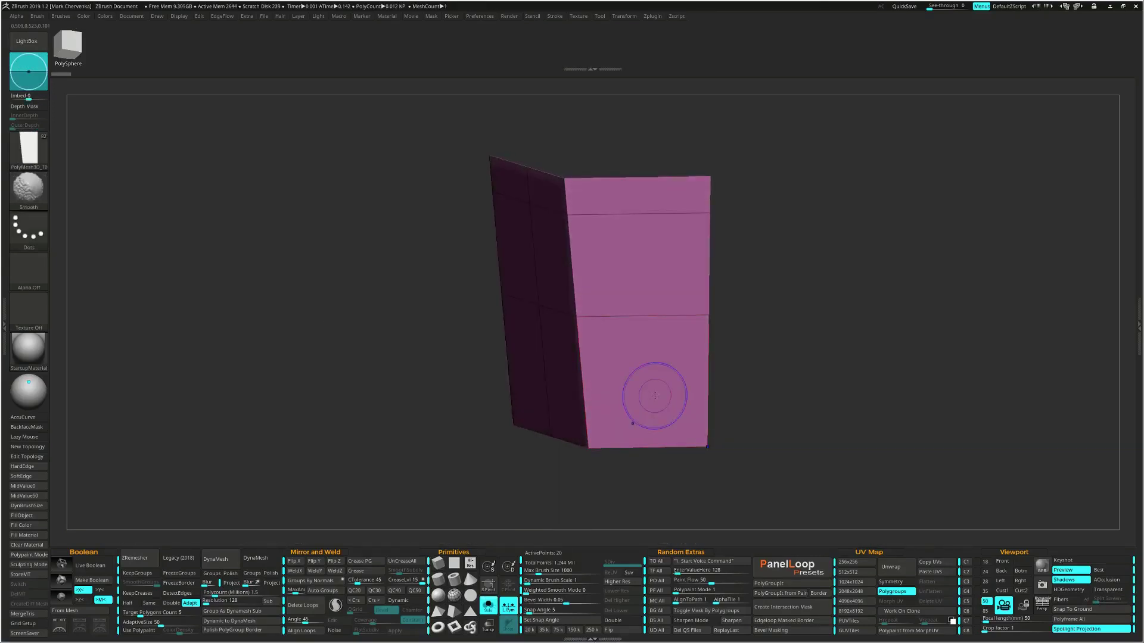
left_click_drag(666, 390, 642, 424)
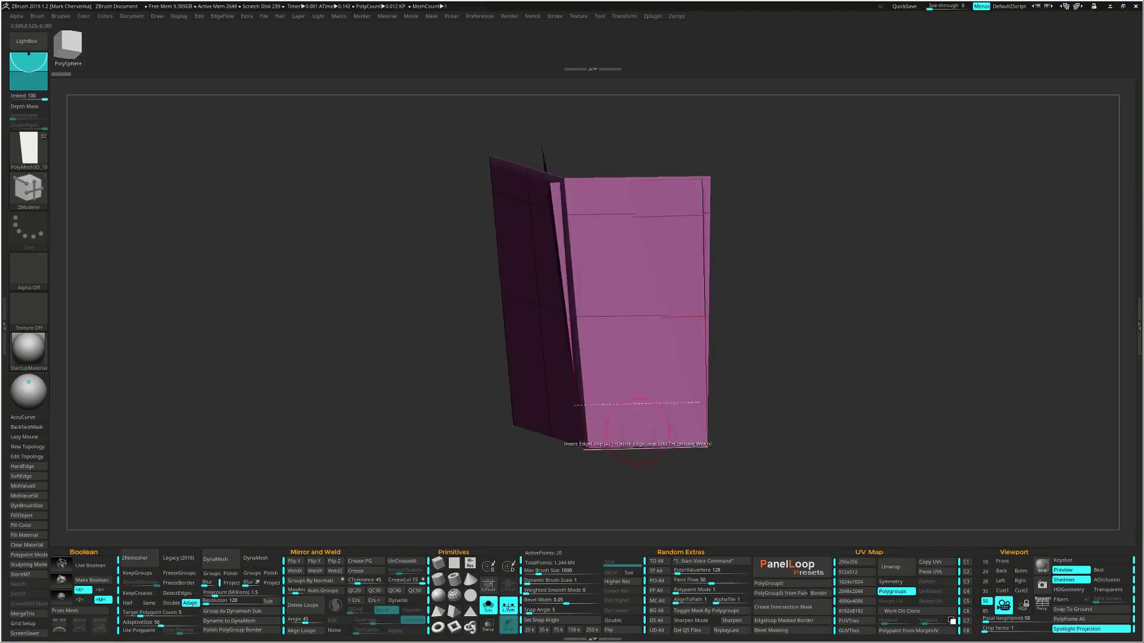
left_click(489, 604)
mouse_move(761, 354)
right_mouse_down()
mouse_move(793, 358)
mouse_move(723, 351)
right_mouse_up()
key("ctrl+z")
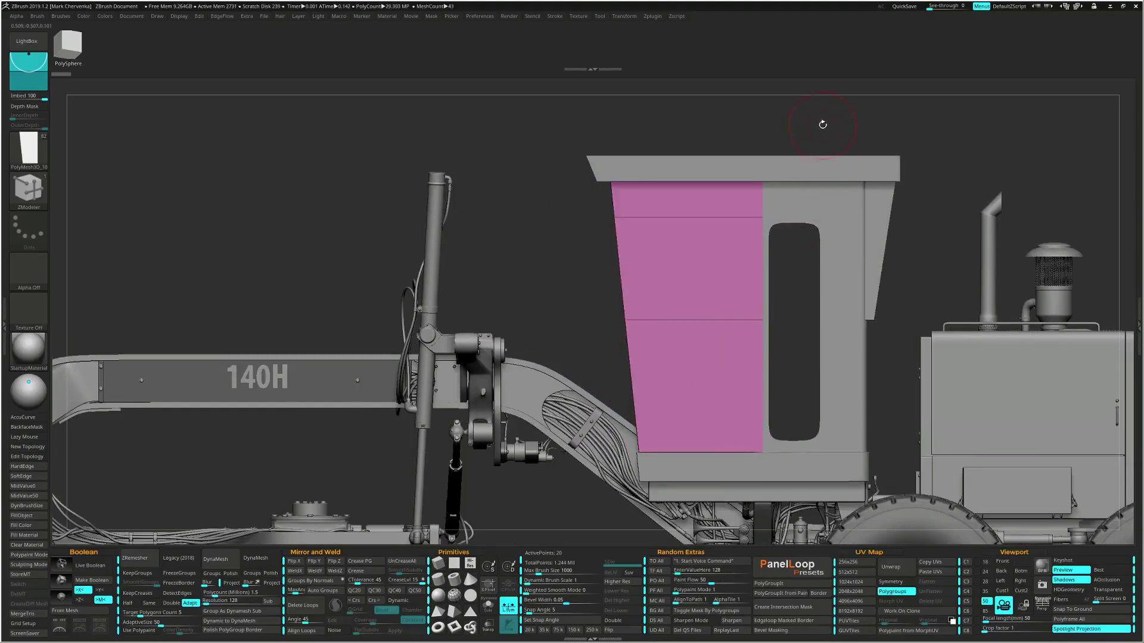
Isolate the side window faces and split the cab's front faces off into a separate subtool
mouse_move(821, 117)
left_mouse_down("ctrl+shift")
mouse_move(780, 360)
mouse_move(803, 411)
mouse_move(797, 451)
mouse_move(727, 486)
left_mouse_up("ctrl+shift")
left_click_drag(560, 266, 583, 273)
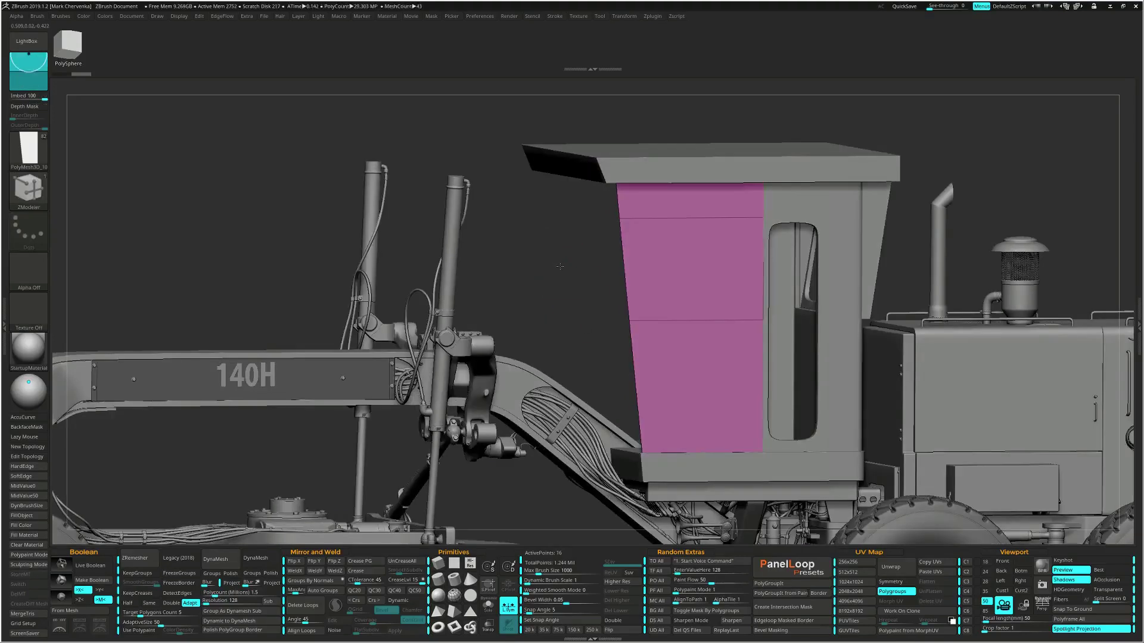
left_click(560, 267, "ctrl+shift")
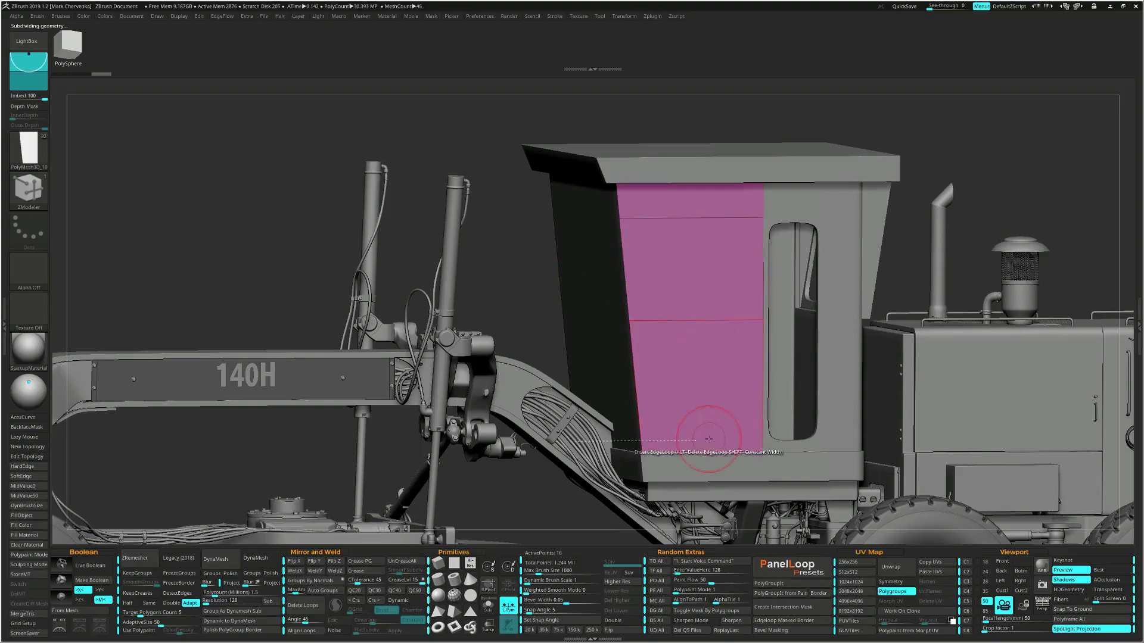
Isolate the side window panel and inset it slightly using Inset, Polygroup All, with Inset Region to form a narrow border
key("alt+s")
right_click_drag(705, 423, 690, 393, "shift")
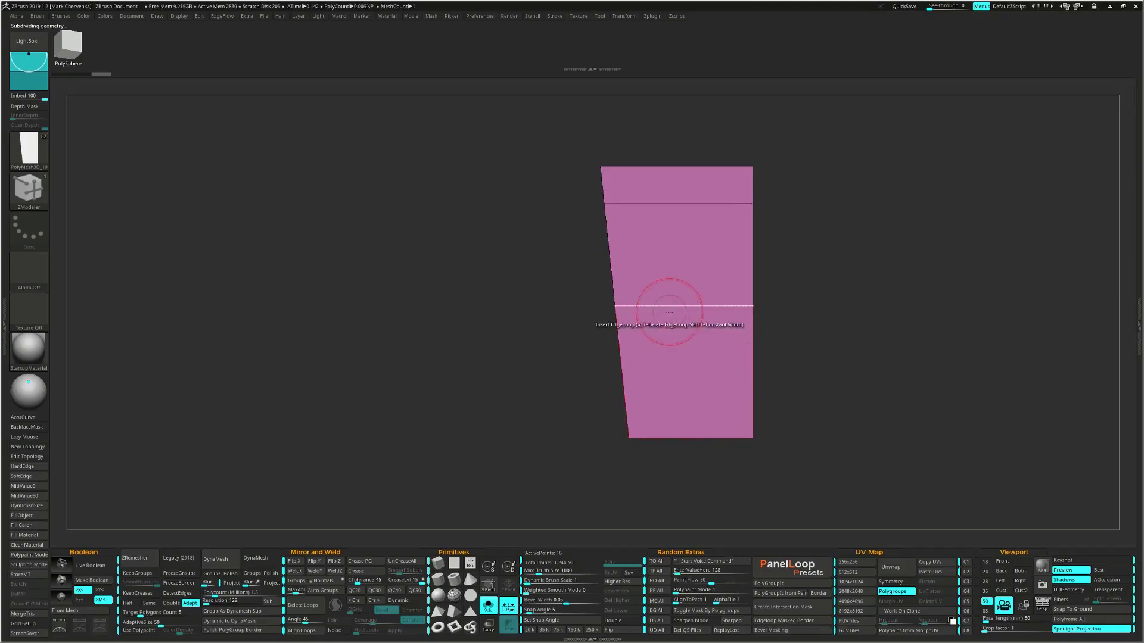
key("space")
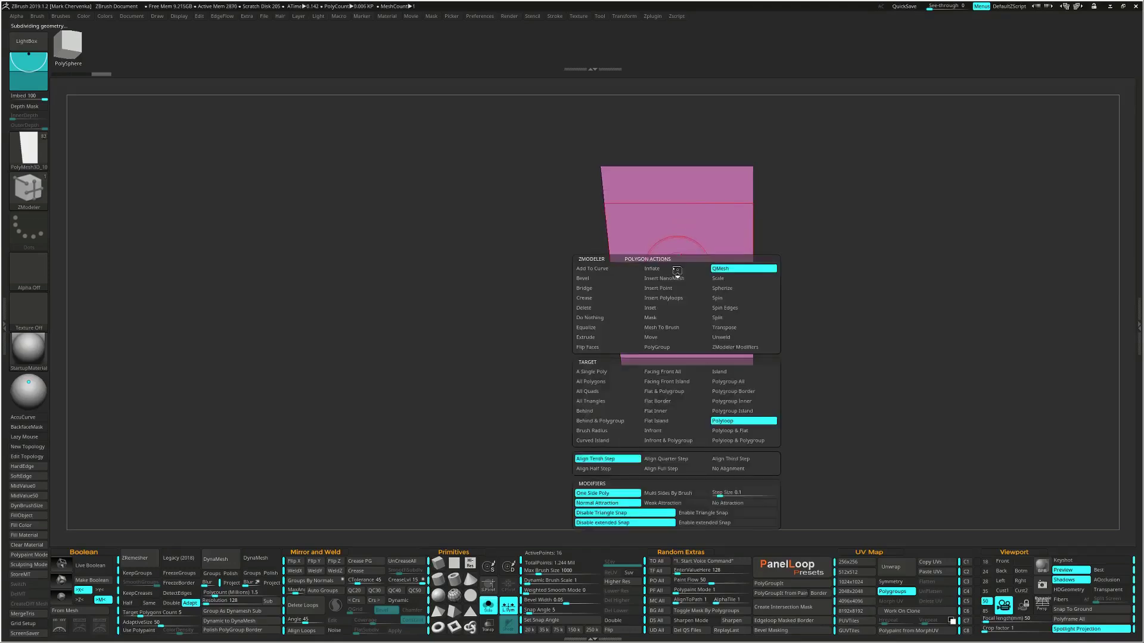
left_click(669, 309)
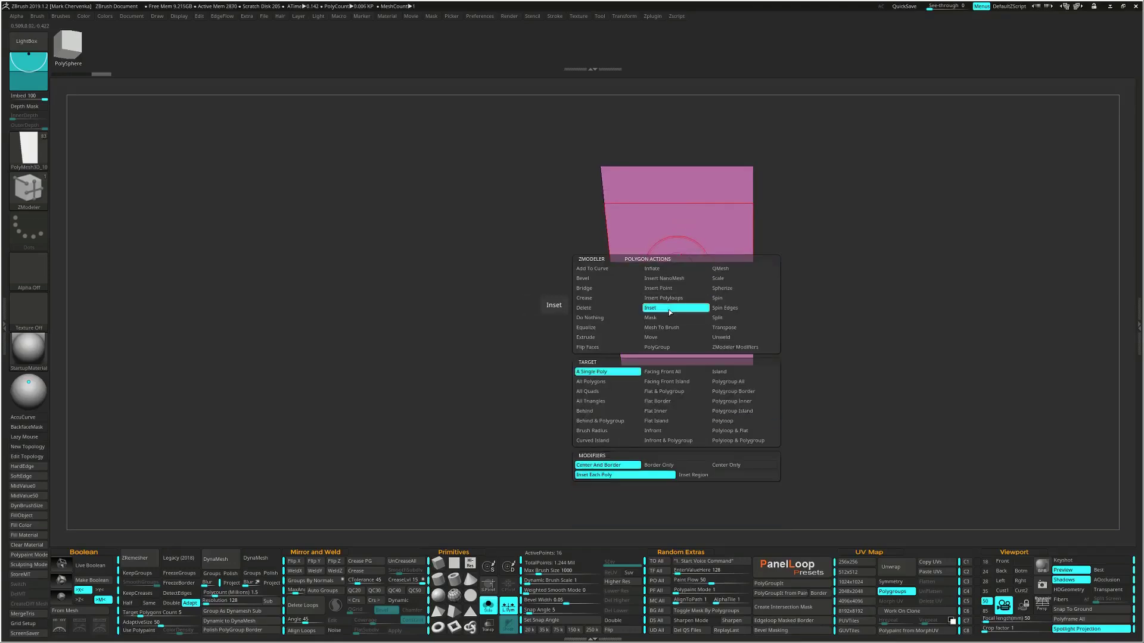
left_click(717, 383)
left_click(705, 475)
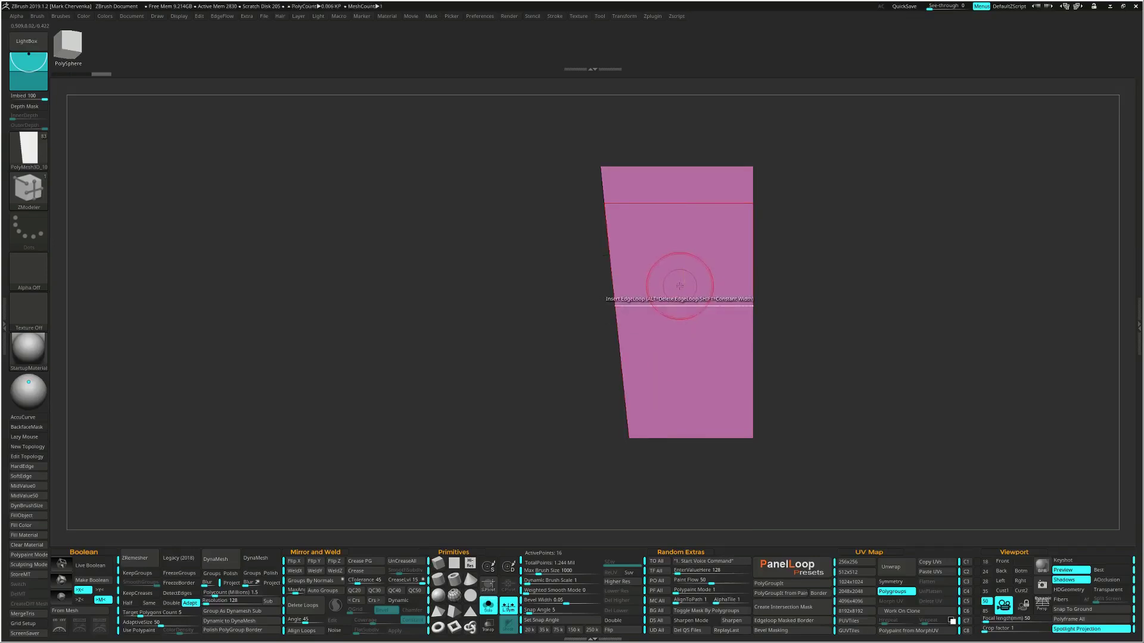
left_click_drag(680, 282, 676, 277)
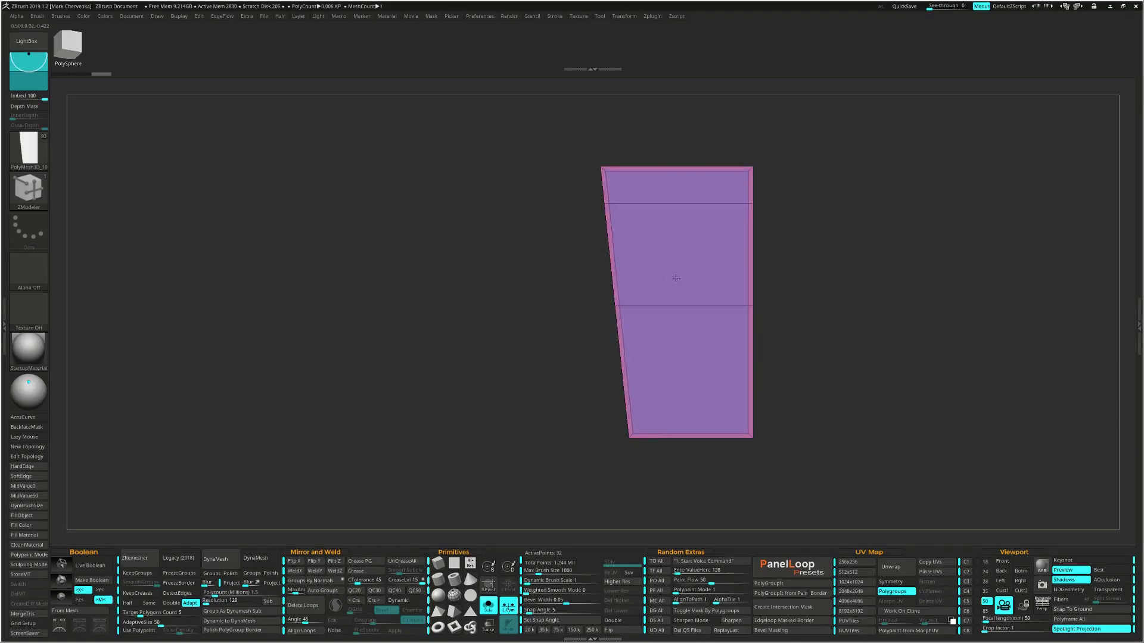
left_click_drag(675, 277, 676, 275)
Isolate the inset border polygroup and split it from the glass as a separate window frame subtool
key("ctrl+shift")
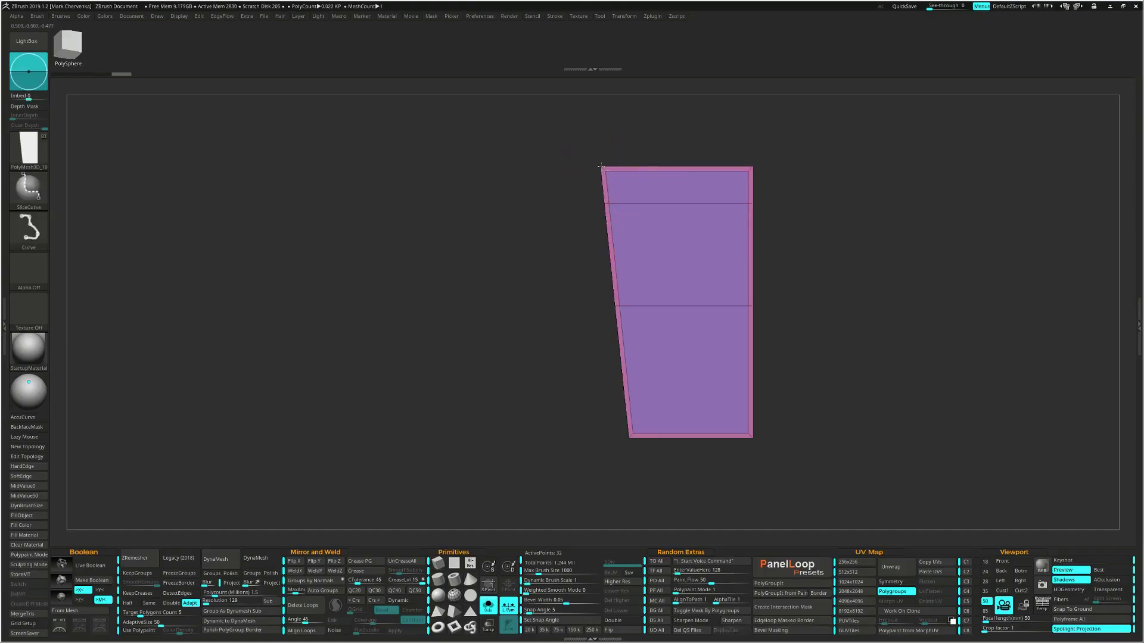
left_click(602, 169, "ctrl+shift")
key("ctrl+shift+d")
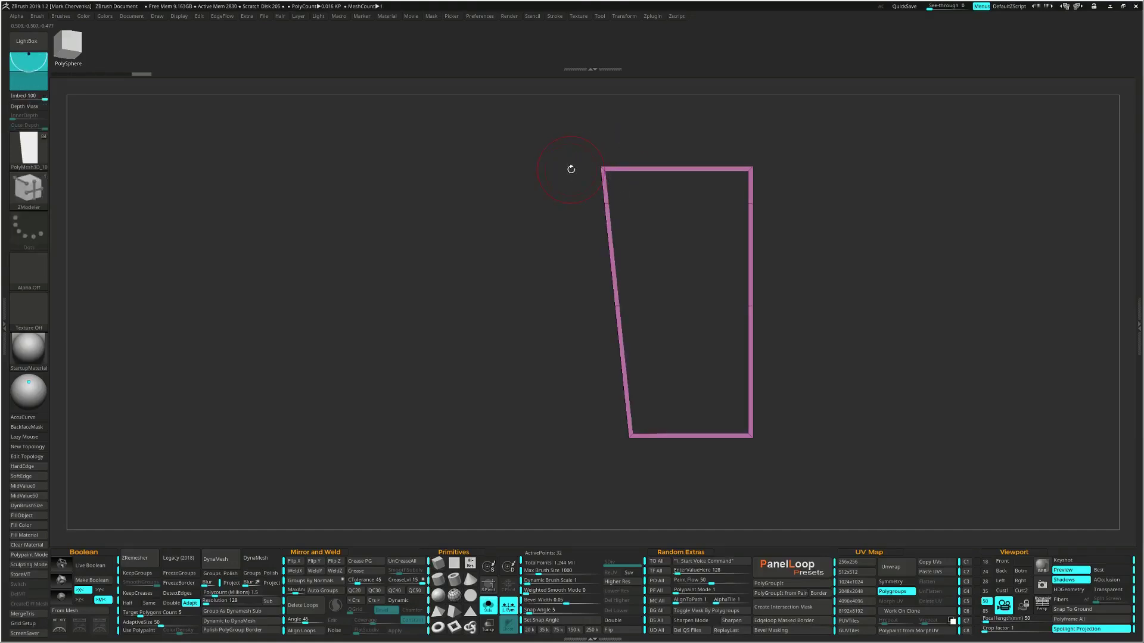
Delete the unneeded horizontal edges crossing both vertical bars of the side window frame
mouse_move(600, 191)
right_mouse_down()
mouse_move(581, 186)
mouse_move(608, 175)
right_mouse_up()
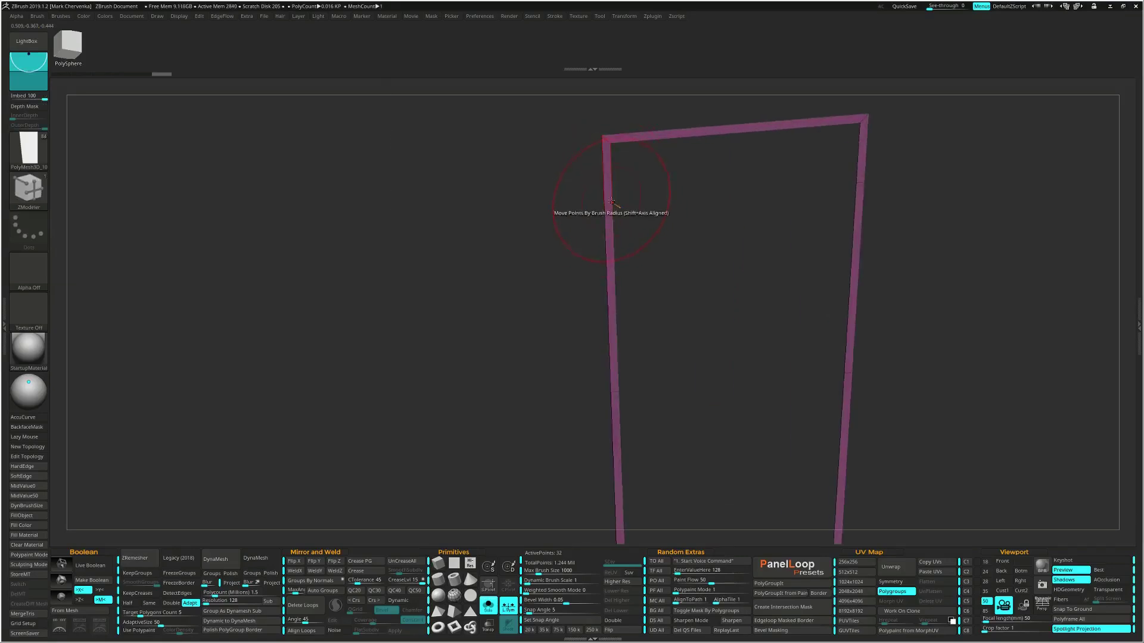
left_click(609, 204, "alt")
left_click(862, 185, "alt")
right_click_drag(871, 288, 862, 273, "ctrl")
left_click(853, 341, "alt")
left_click(674, 344, "alt")
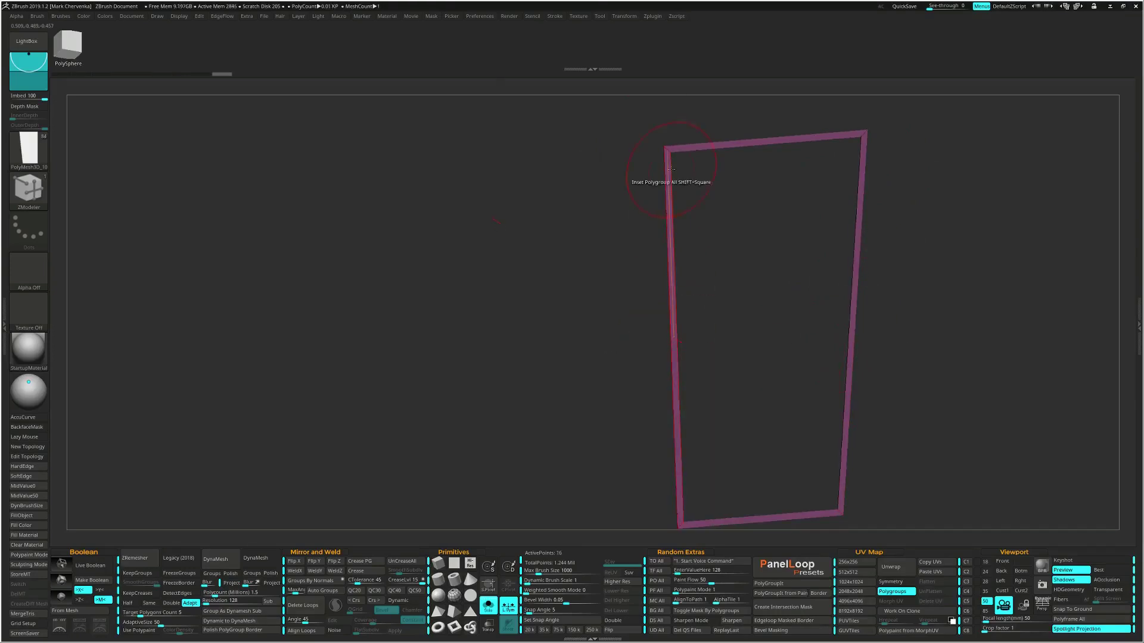
Give the window frames thickness with QMesh, All Polygons, and flip their faces
key("space")
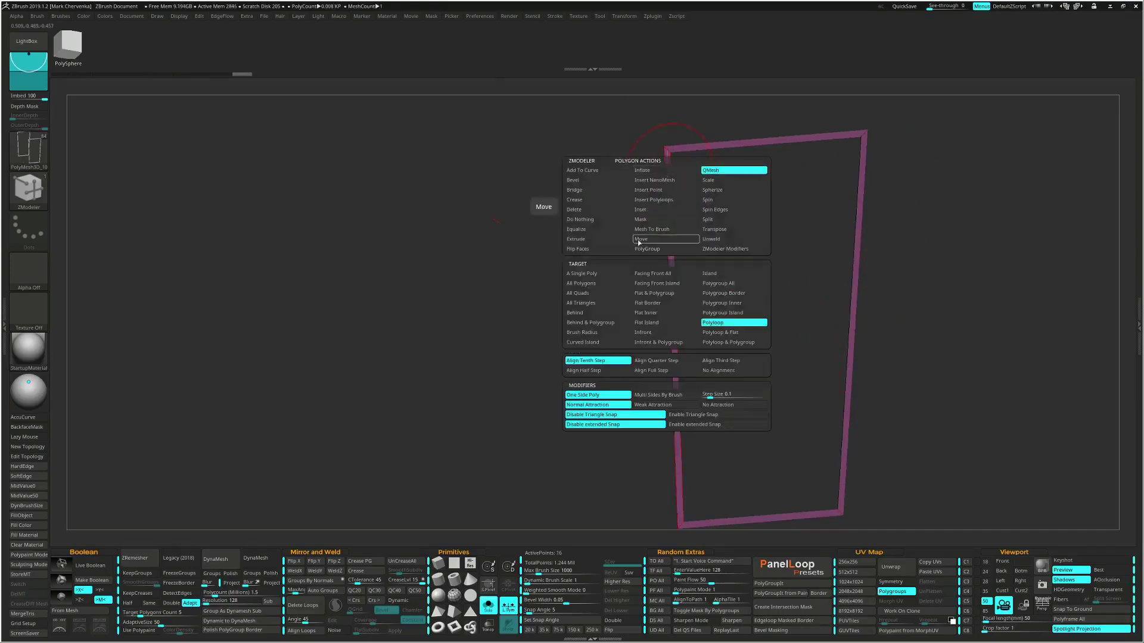
left_click(607, 284)
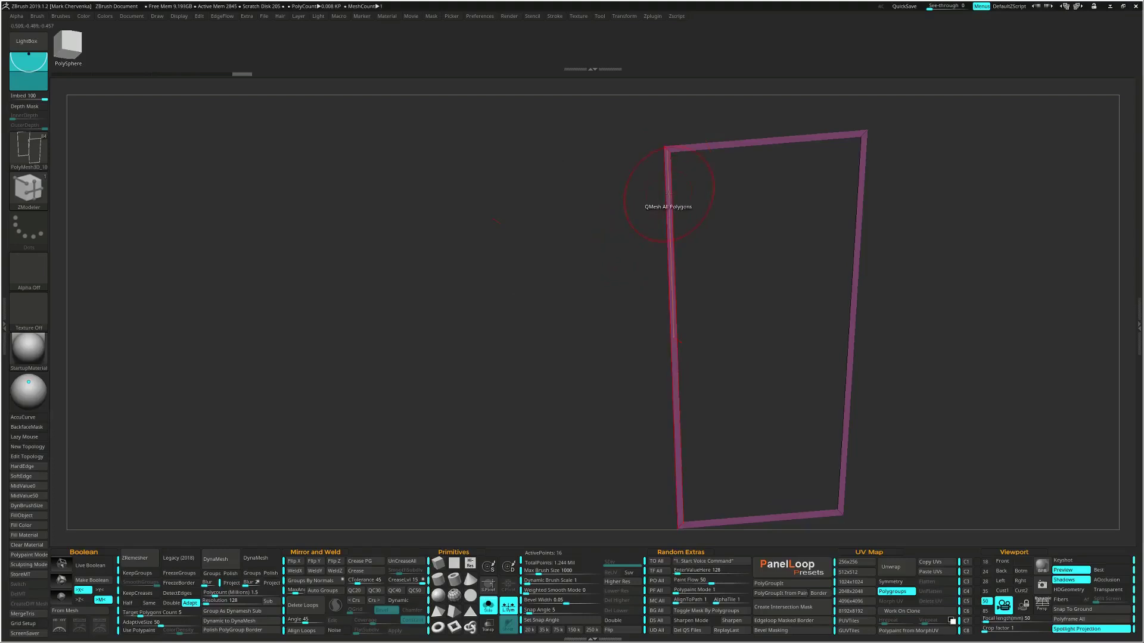
left_click(668, 194)
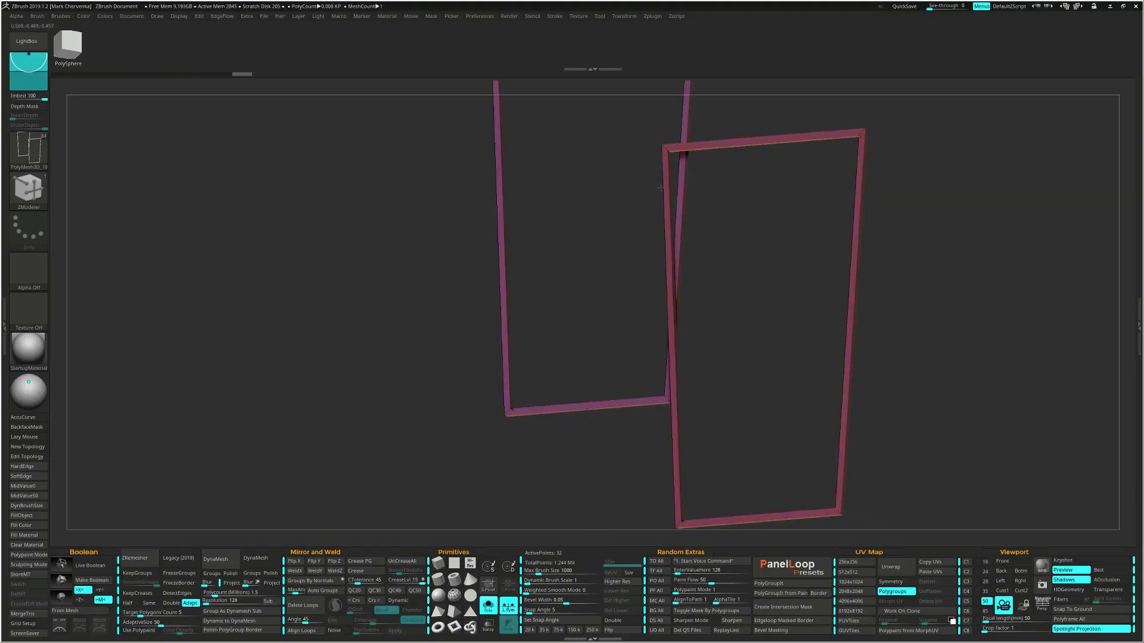
left_click_drag(724, 213, 731, 221)
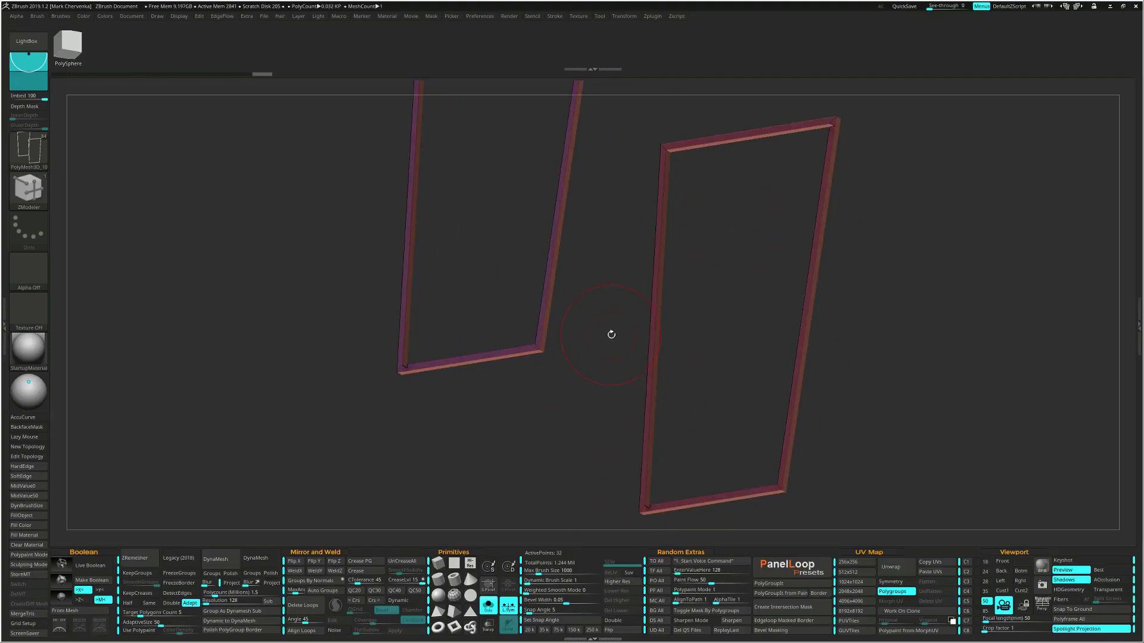
key("alt+f")
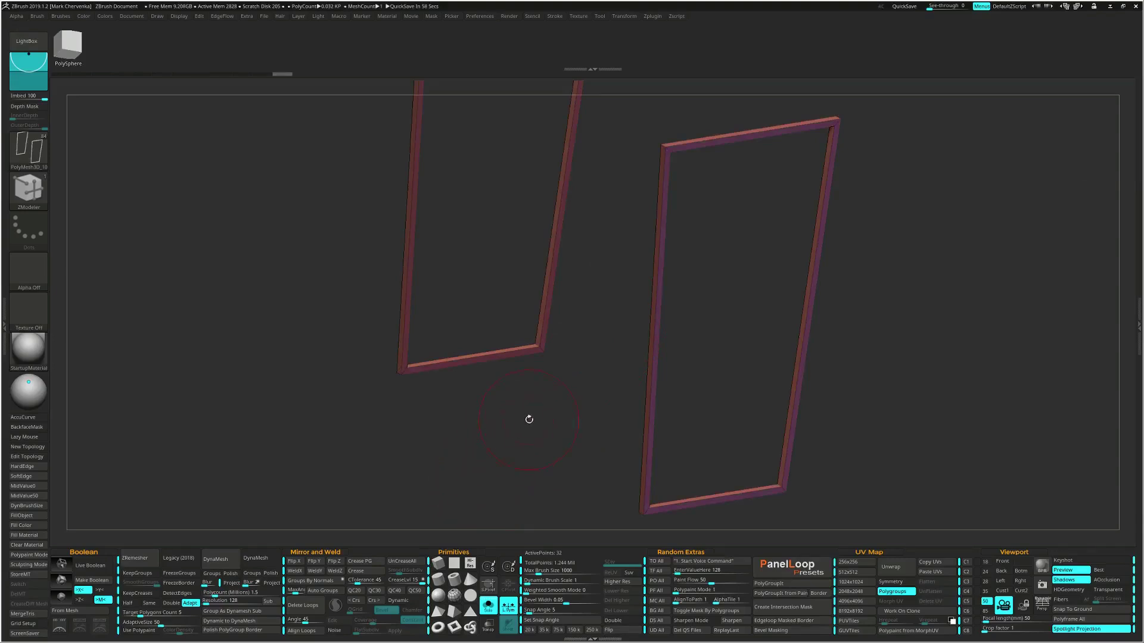
Crease all edges of the window frames and turn on the Dynamic Subdiv preview
key("shift+x")
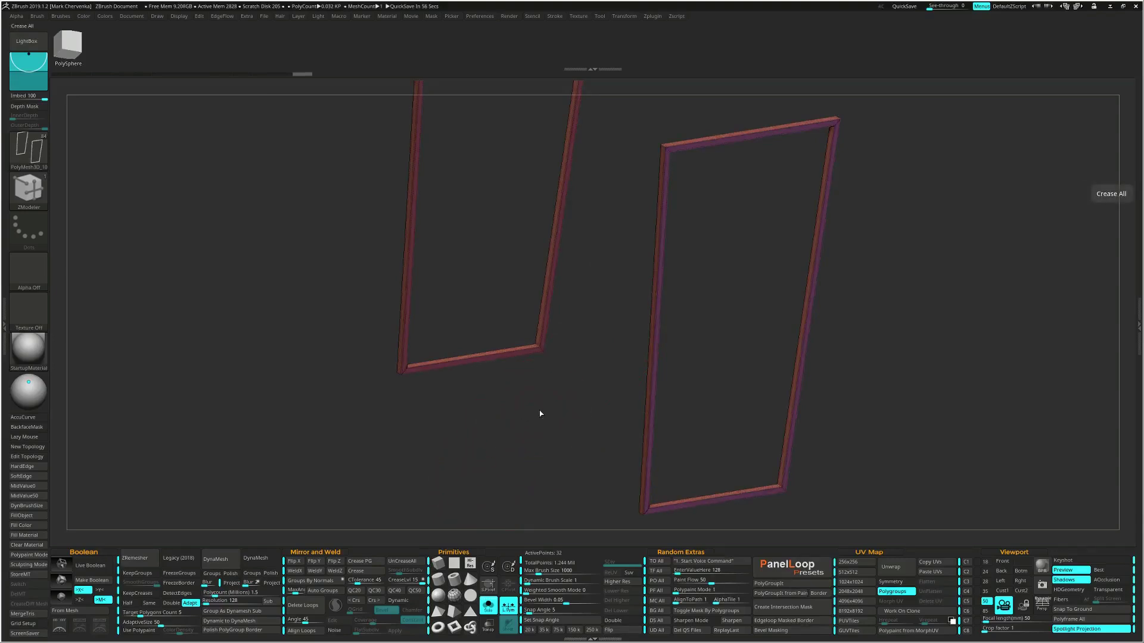
key("d")
left_click_drag(735, 316, 763, 289)
Extrude the frame's inner polyloop inward with QMesh, Polyloop, to widen the frame bars
left_click(809, 204)
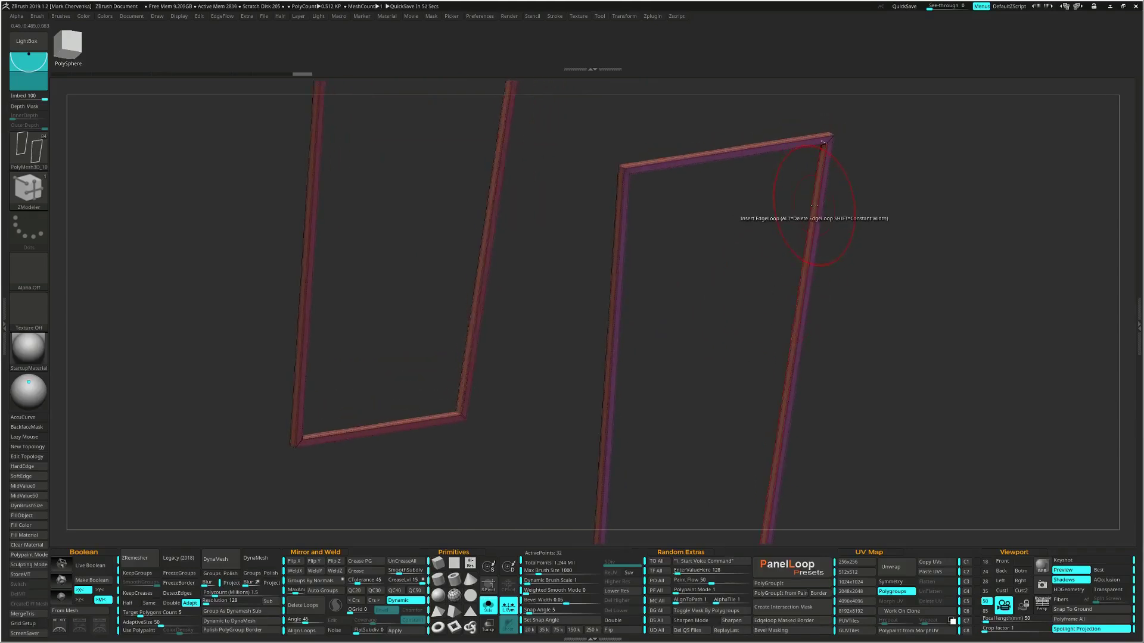
key("space")
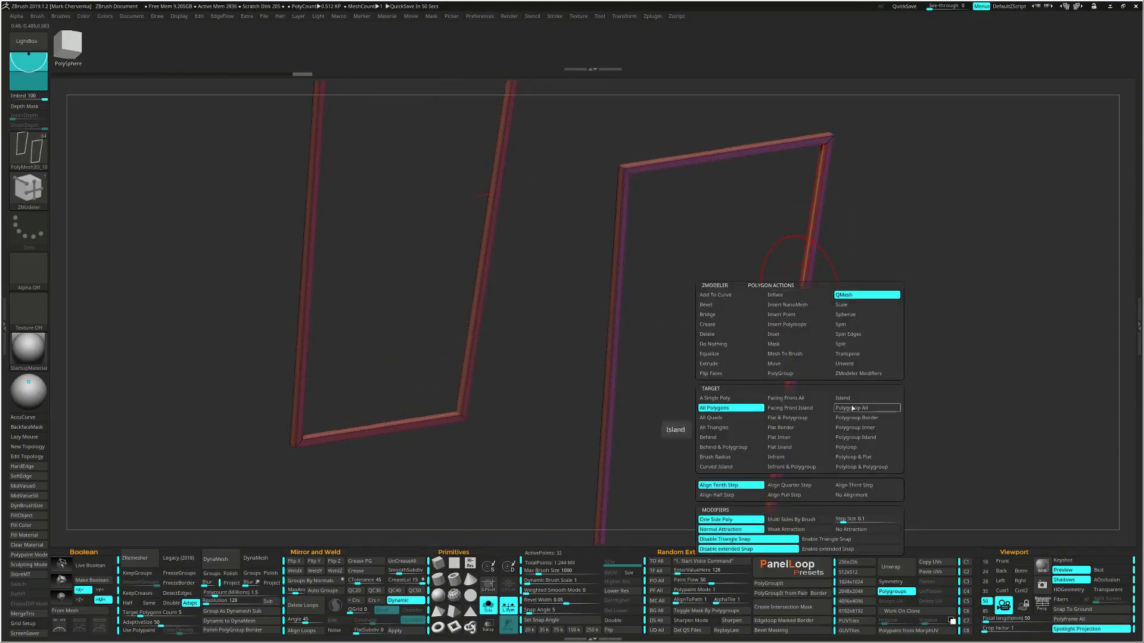
left_click(857, 446)
left_click_drag(805, 265, 791, 277)
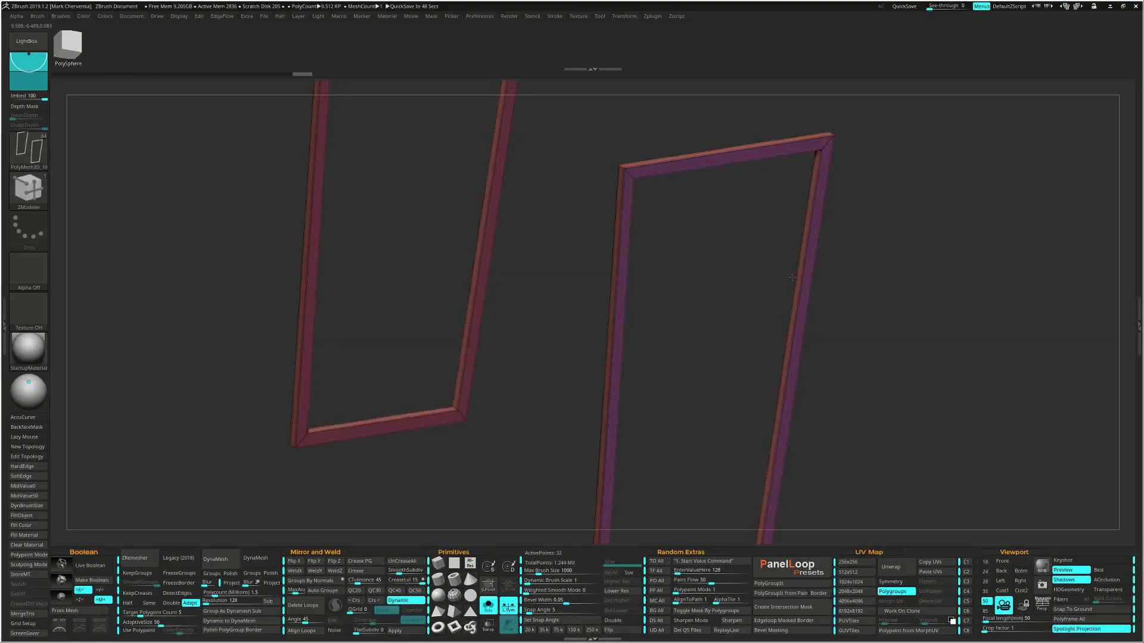
Return to the whole grader, select the cab's side panels and nudge them slightly along the X axis
left_click_drag(870, 342, 866, 272, "alt")
left_click_drag(866, 272, 818, 322, "alt")
key("ctrl+q")
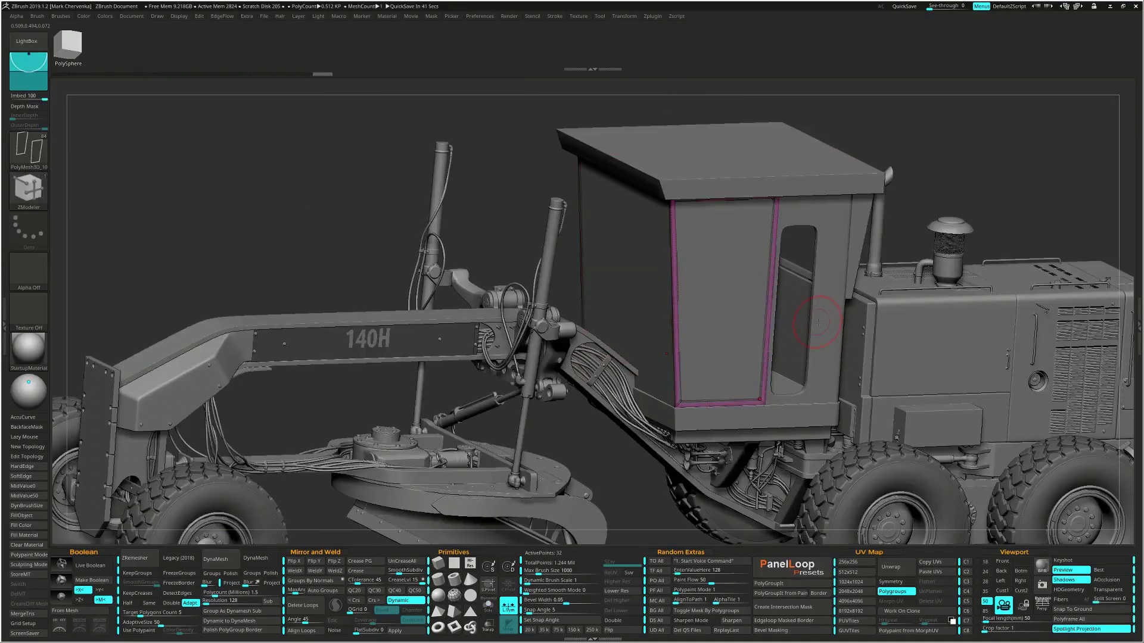
left_click(732, 327, "alt")
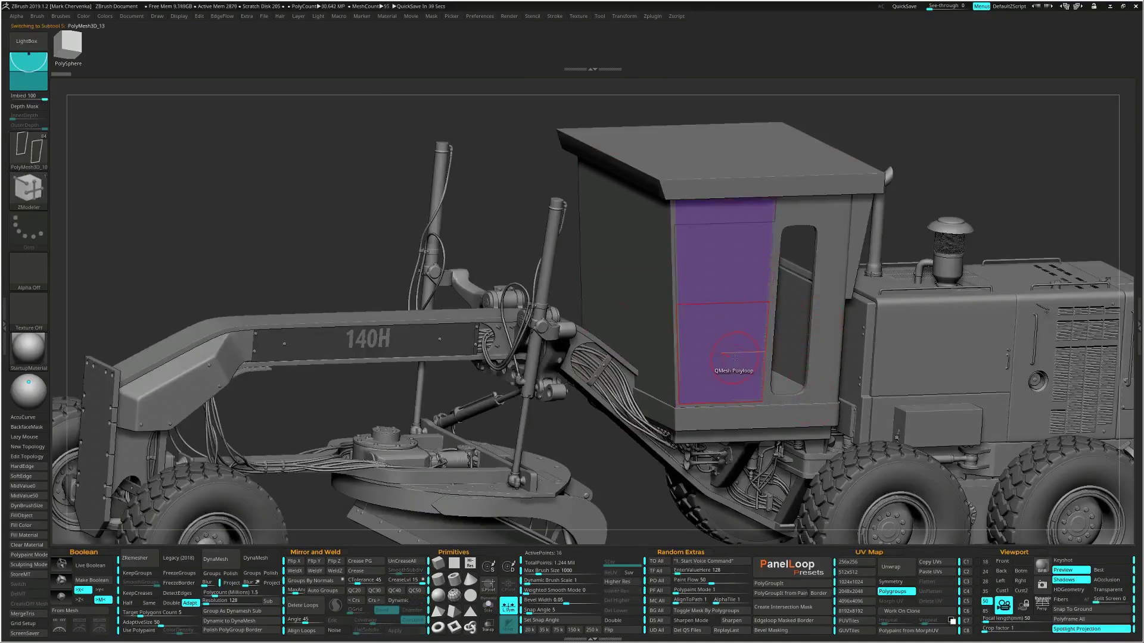
key("w")
left_click(821, 298, "alt")
left_click(799, 297, "alt")
right_click_drag(756, 338, 754, 405, "ctrl")
left_click(718, 357, "ctrl")
right_click_drag(685, 328, 708, 326)
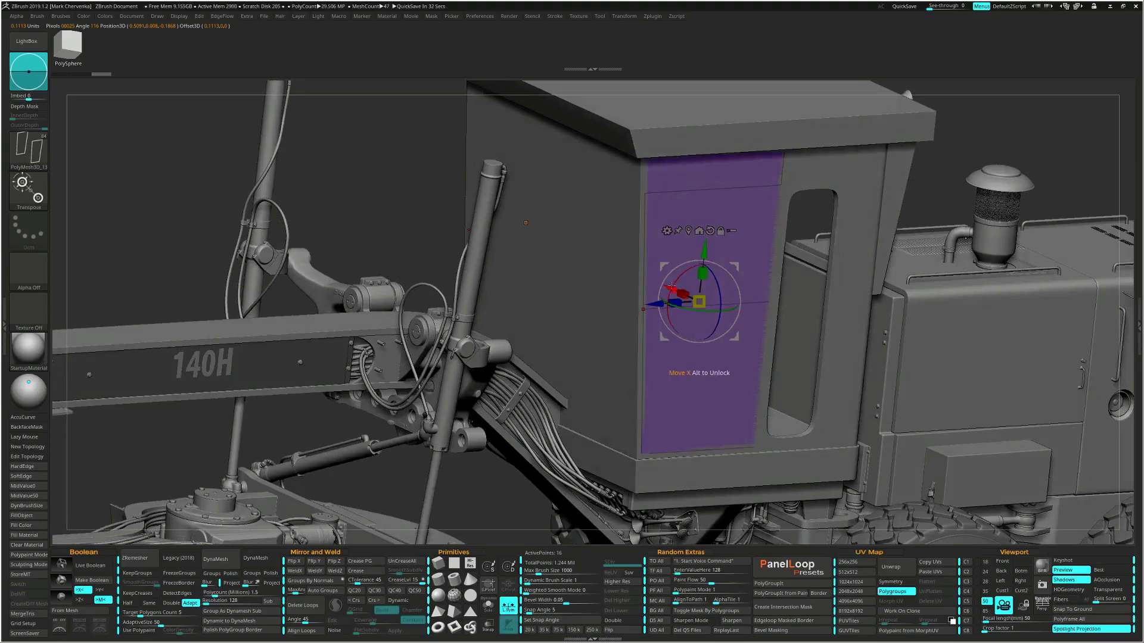
left_click_drag(668, 286, 670, 286)
Mask all but the lower edge of the side panels, move that edge slightly down to the cab base, and clear the mask
right_click_drag(697, 415, 611, 399)
mouse_move(606, 388)
left_mouse_down("ctrl")
mouse_move(717, 493)
mouse_move(822, 527)
mouse_move(804, 474)
left_mouse_up("ctrl")
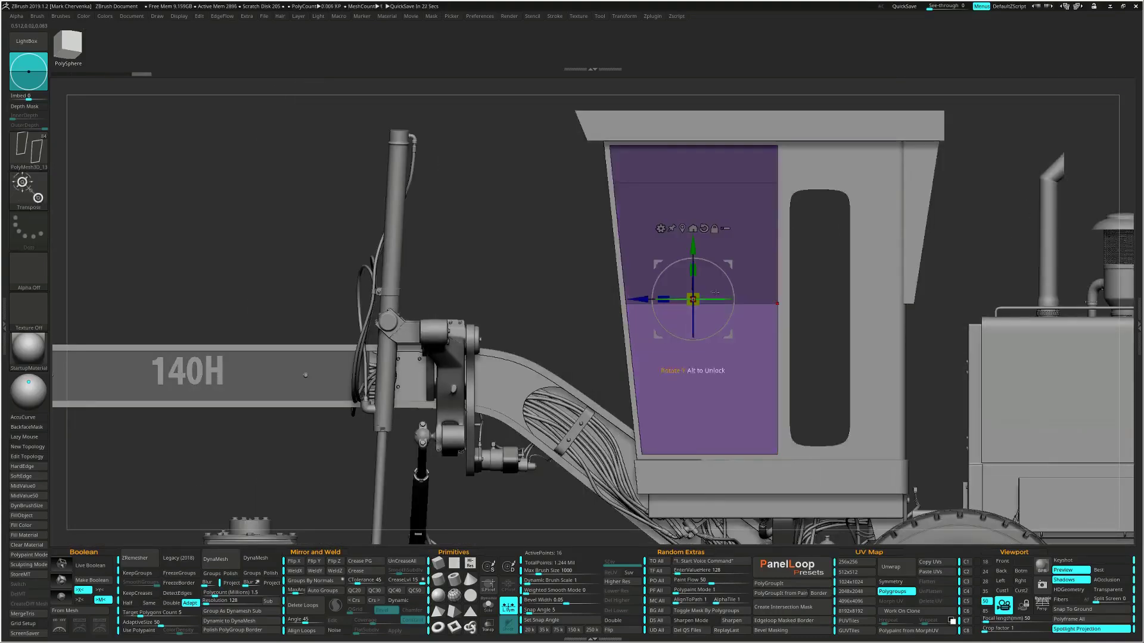
left_click(684, 228)
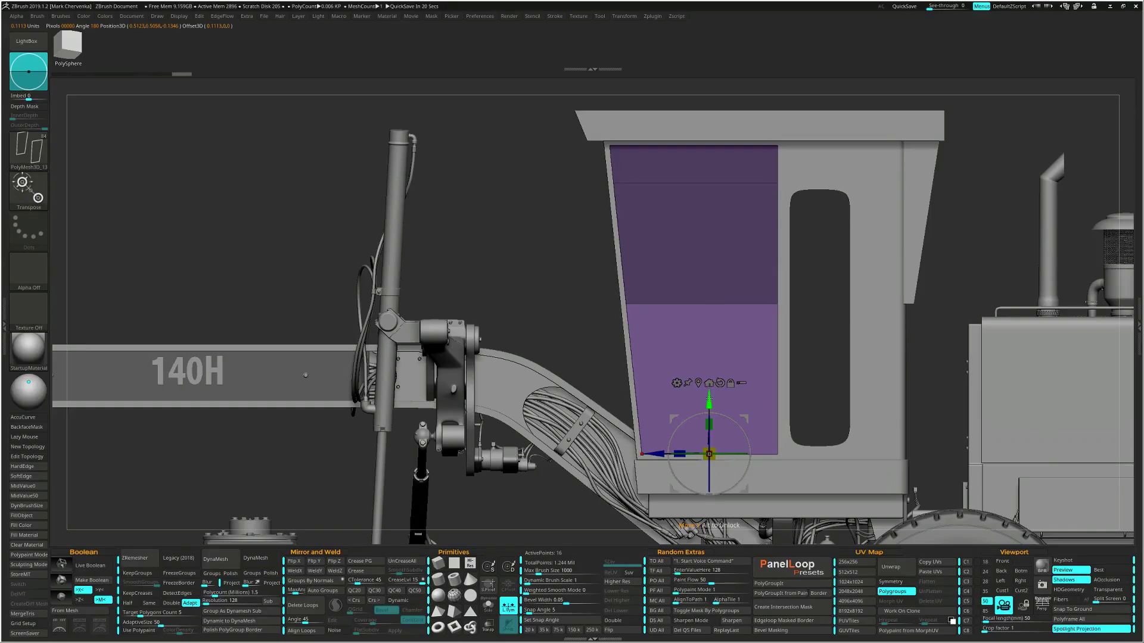
left_click(742, 403)
left_click_drag(749, 460, 750, 480)
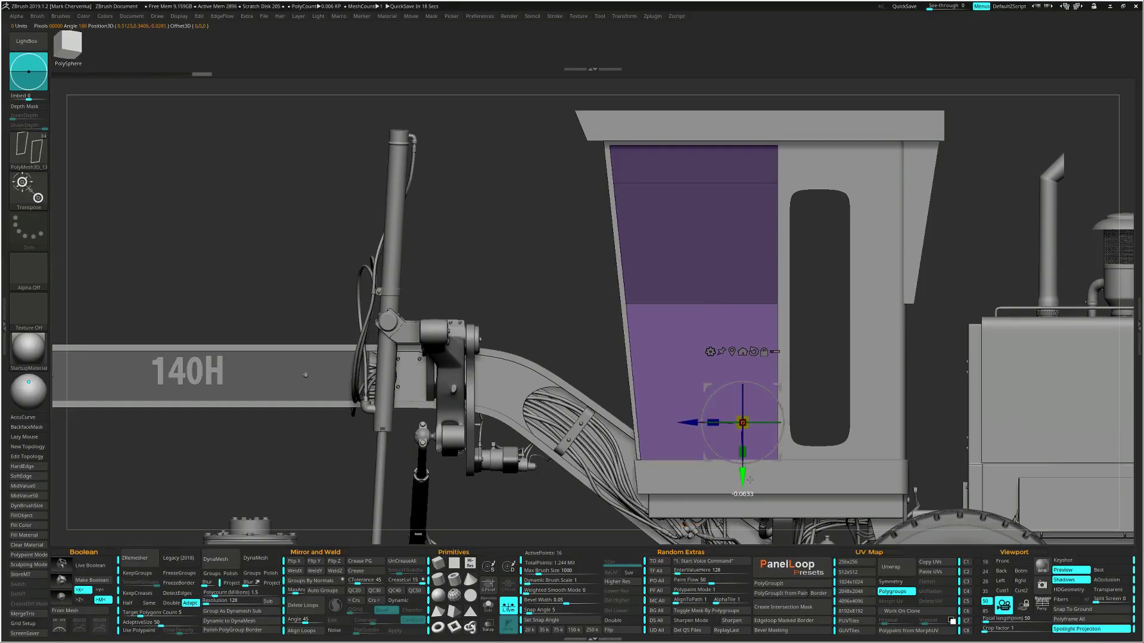
left_click_drag(526, 219, 656, 288, "ctrl")
Isolate the side panels and inset the middle and lower polygons separately with Inset, A Single Poly, Inset Each Poly
key("ctrl+alt+s")
key("q")
mouse_move(784, 333)
left_mouse_down("alt")
mouse_move(786, 302)
mouse_move(791, 349)
left_mouse_up("alt")
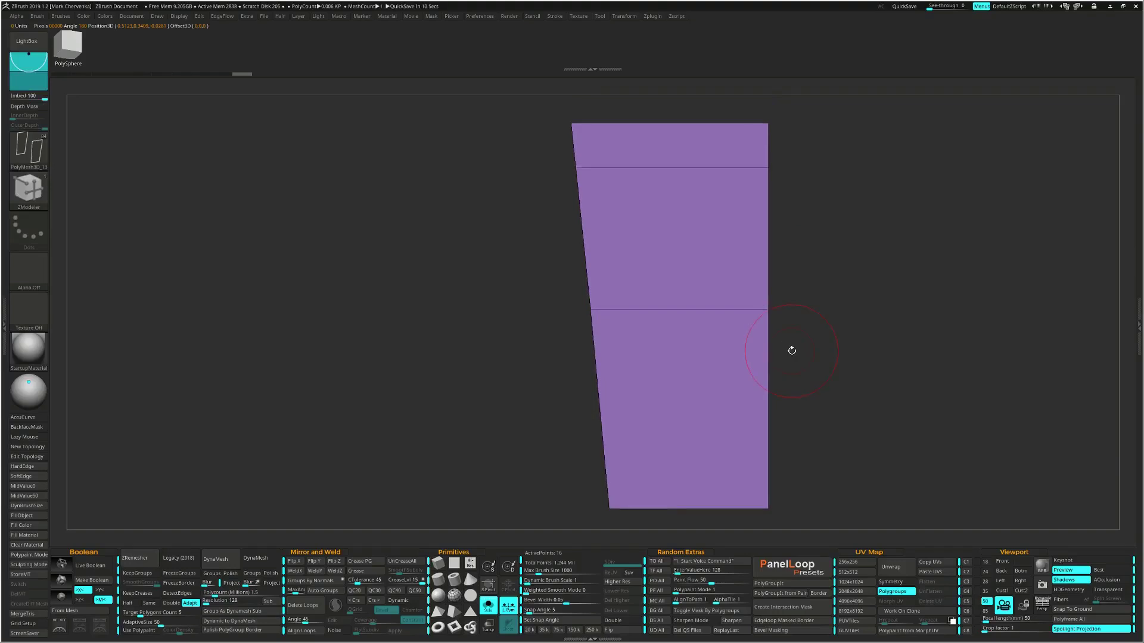
key("space")
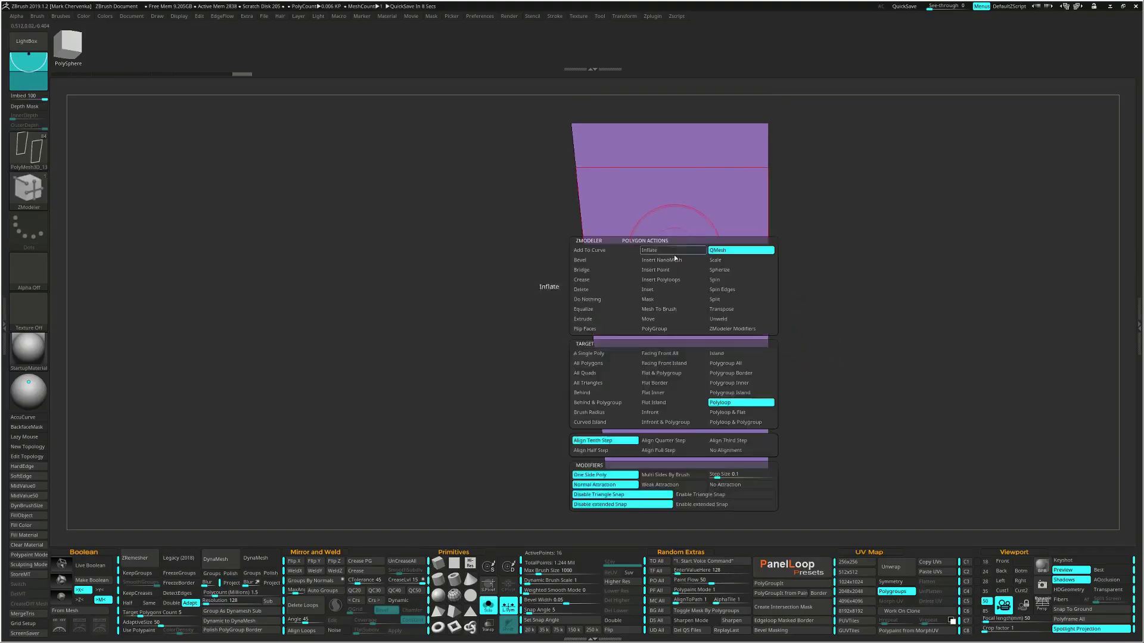
left_click(672, 289)
left_click(593, 353)
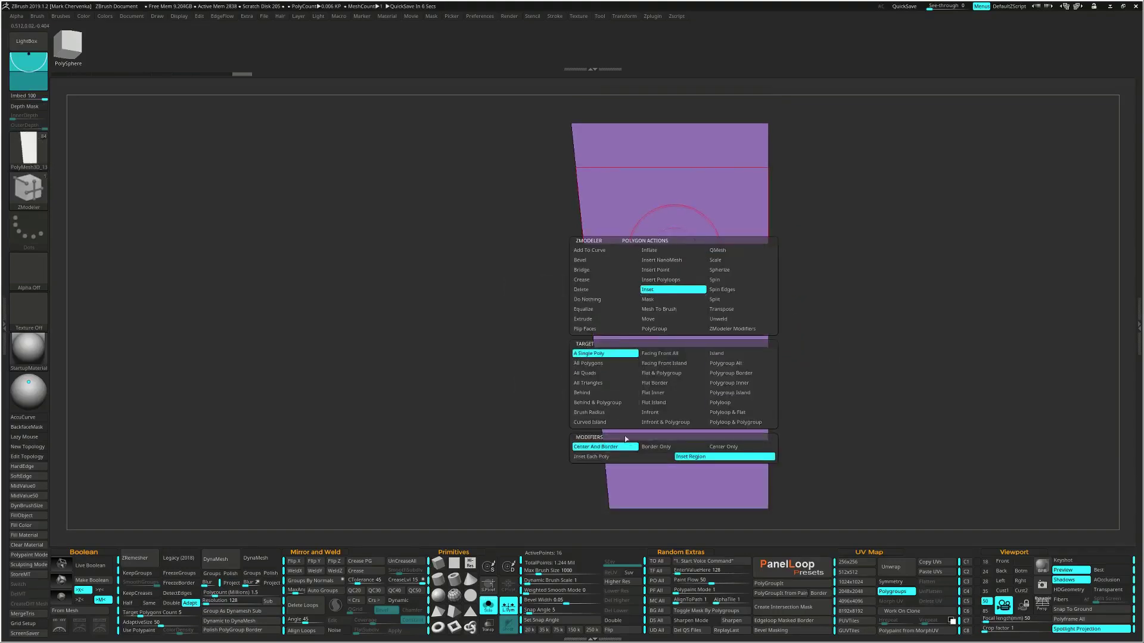
left_click_drag(679, 270, 659, 235)
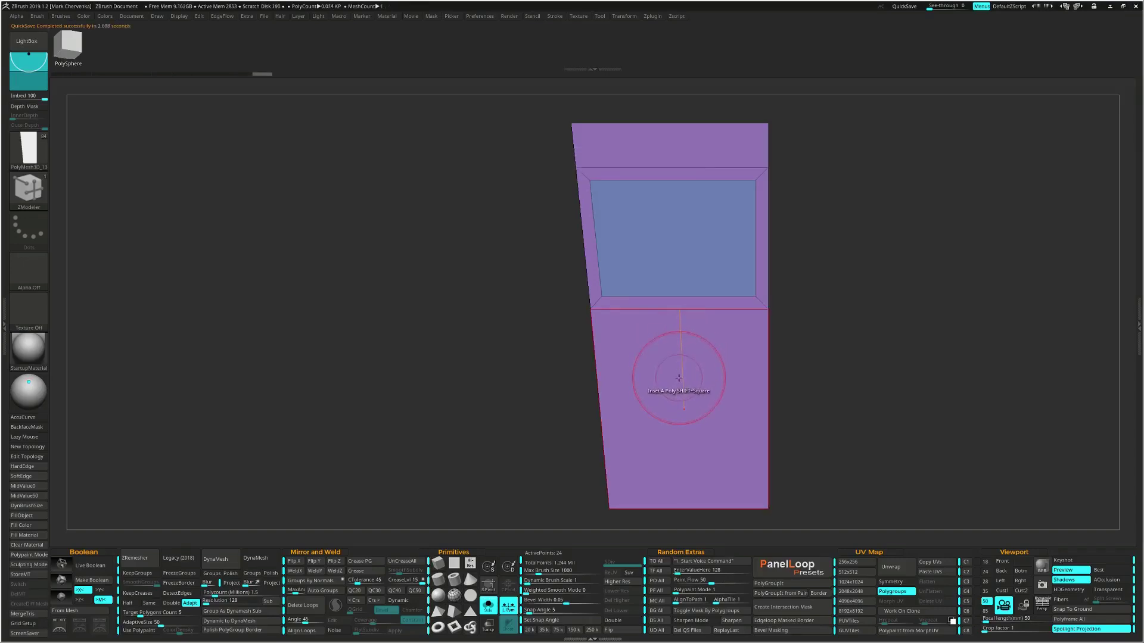
left_click_drag(679, 378, 658, 346)
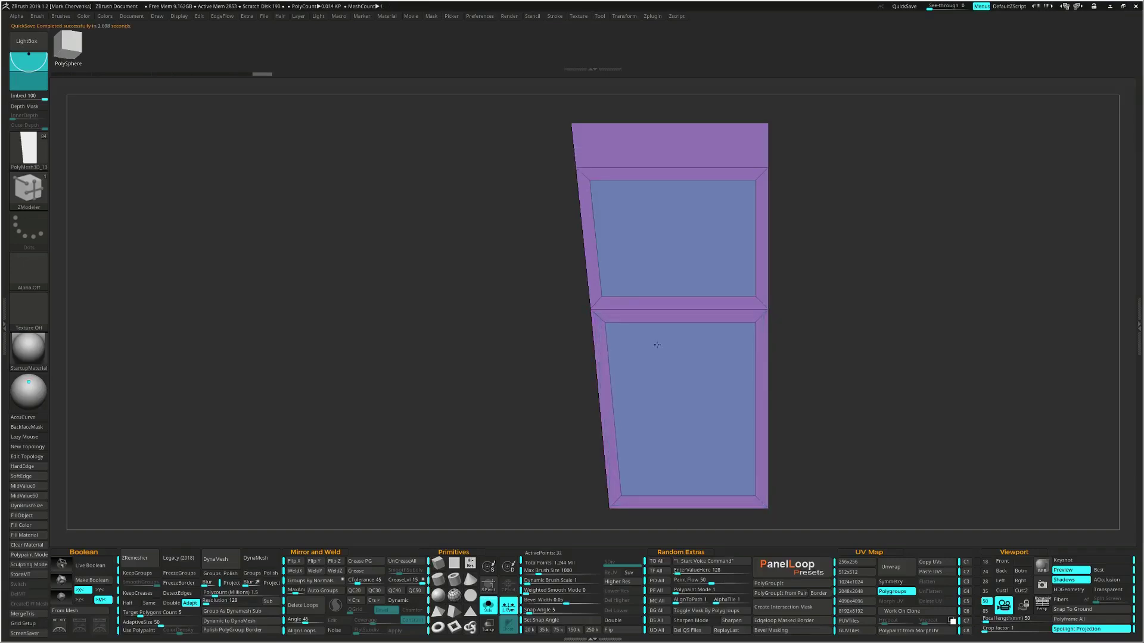
Delete the inset window faces with Delete, Polygroup All, to open two window holes in each side panel
left_click_drag(787, 302, 715, 262)
key("space")
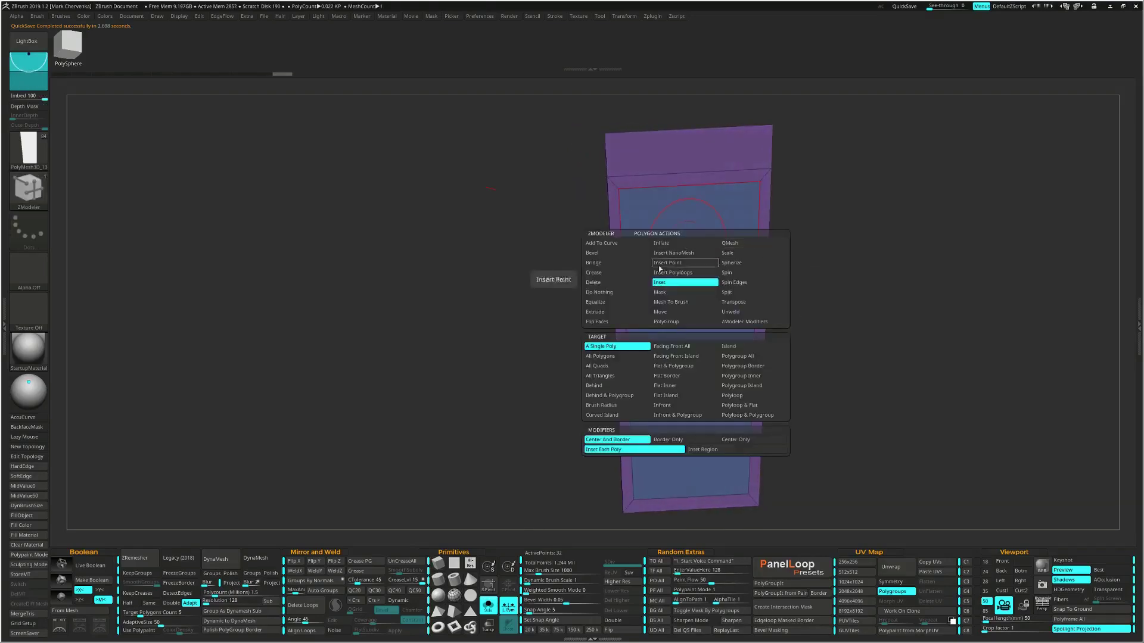
left_click(604, 283)
left_click(748, 357)
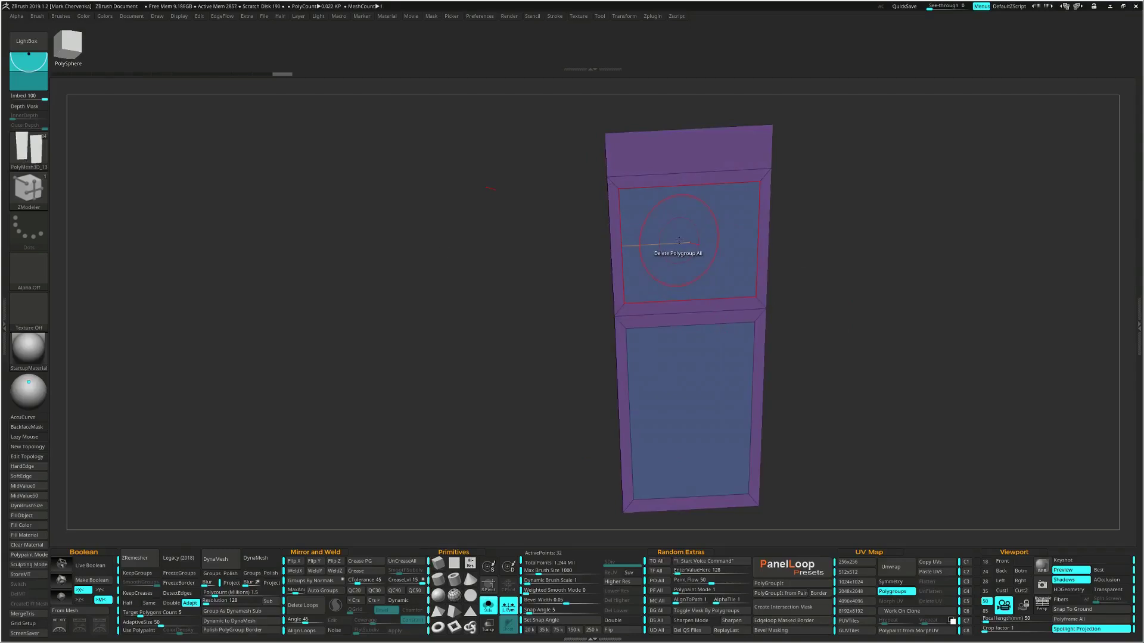
left_click(678, 240)
Give the side window panels thickness with QMesh, All Polygons
left_click_drag(670, 263, 668, 167)
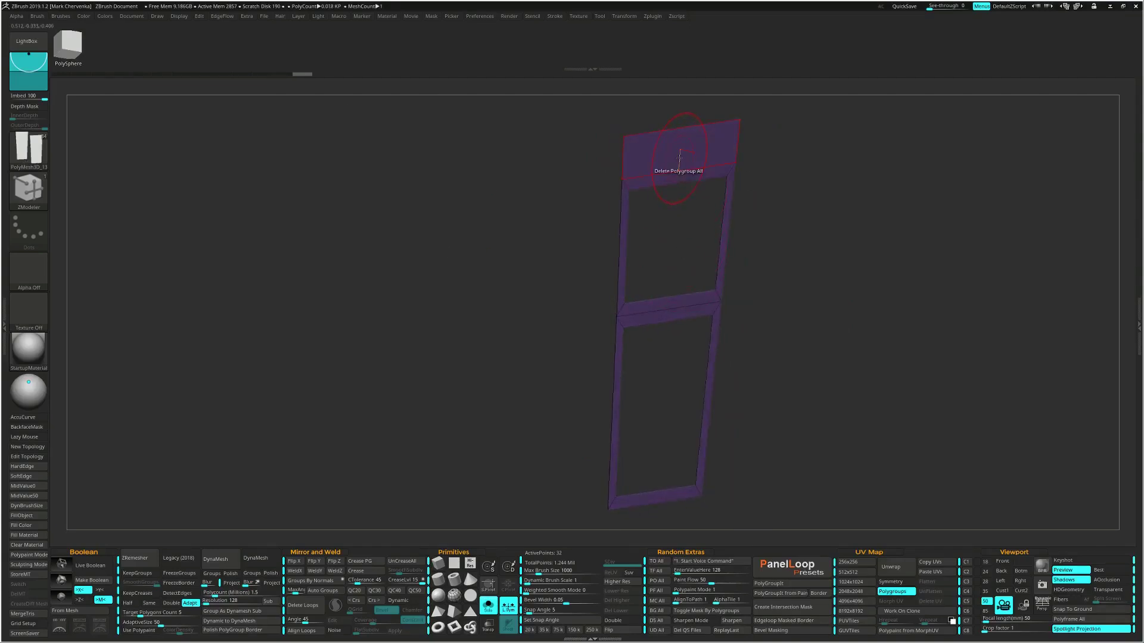
key("space")
left_click(723, 158)
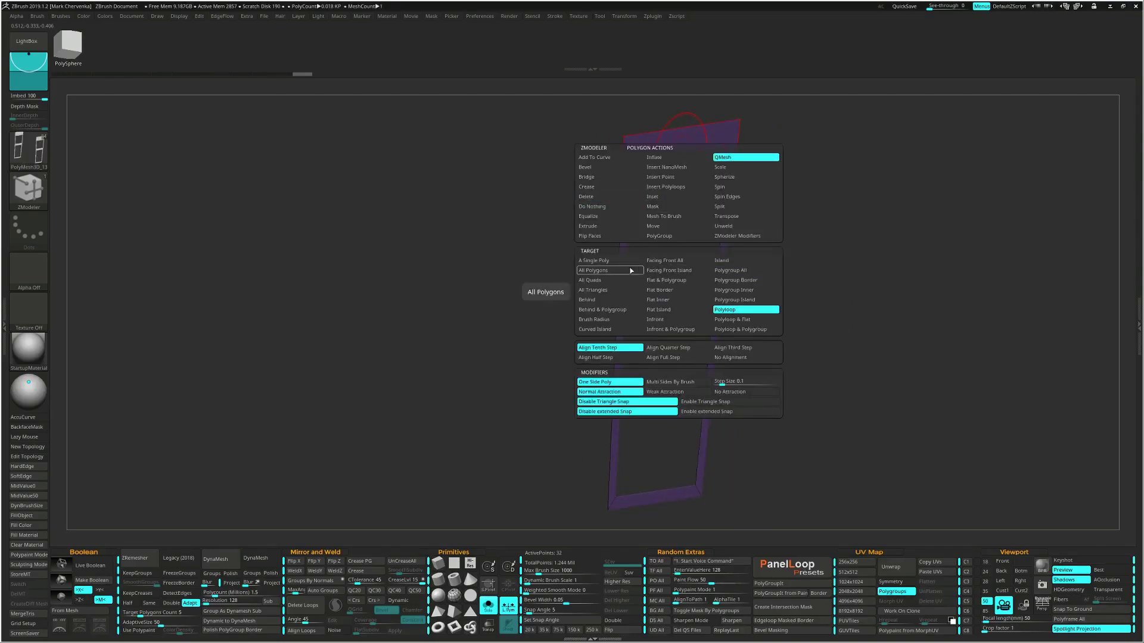
left_click(592, 271)
left_click_drag(675, 155, 682, 158)
mouse_move(744, 245)
left_mouse_down()
mouse_move(725, 240)
mouse_move(725, 260)
mouse_move(675, 265)
mouse_move(762, 277)
mouse_move(751, 262)
left_mouse_up()
left_click_drag(815, 290, 830, 288)
Crease the panels with a tolerance of 50, preview with Dynamic Subdiv, and crease the opening polyloops using Crease, Polyloop, Inner Targets
left_click(398, 601)
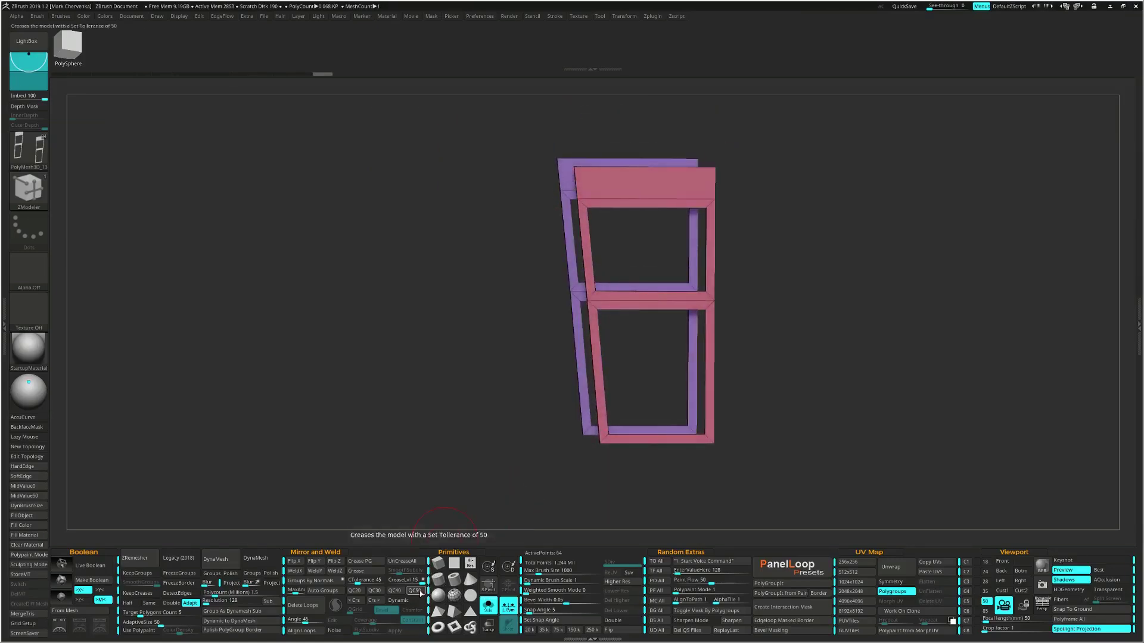
left_click_drag(608, 227, 591, 331)
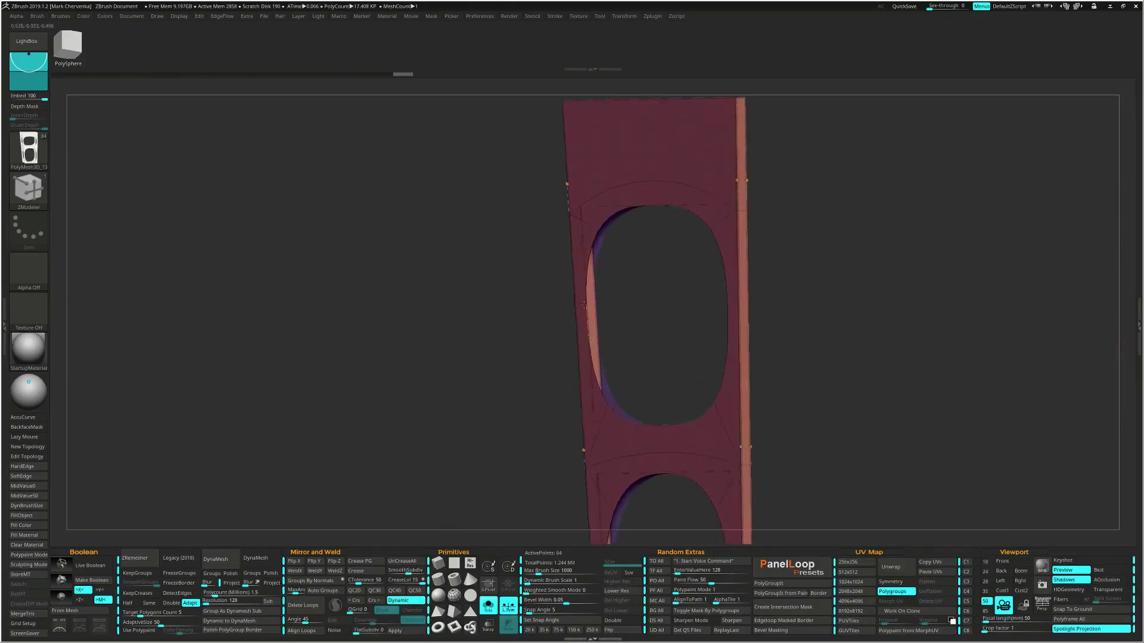
key("space")
left_click(514, 310)
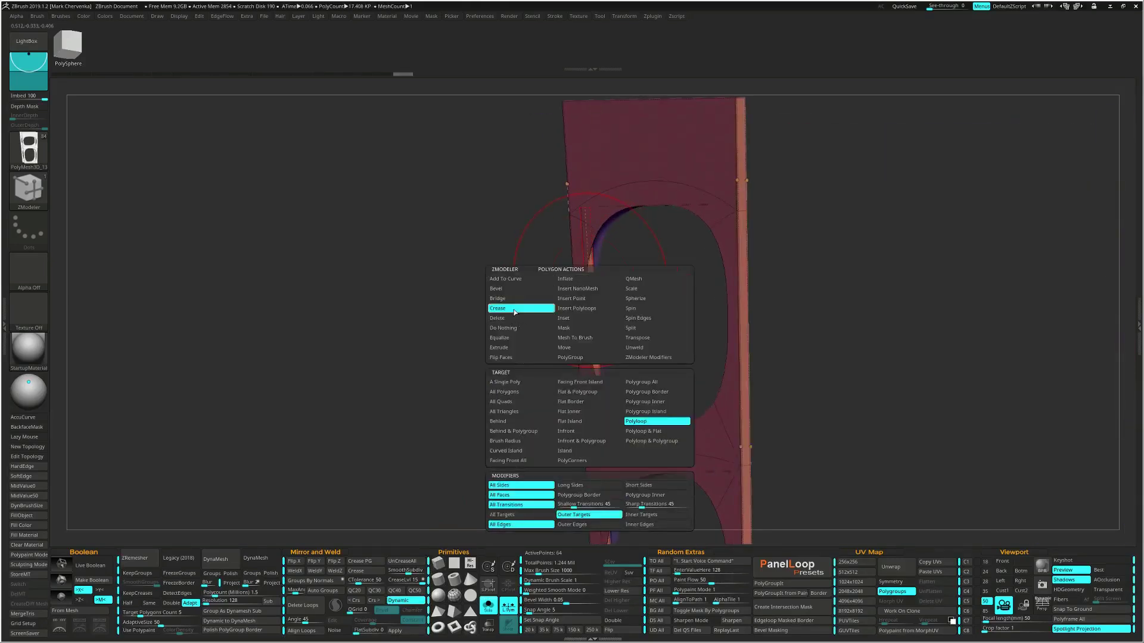
key("space")
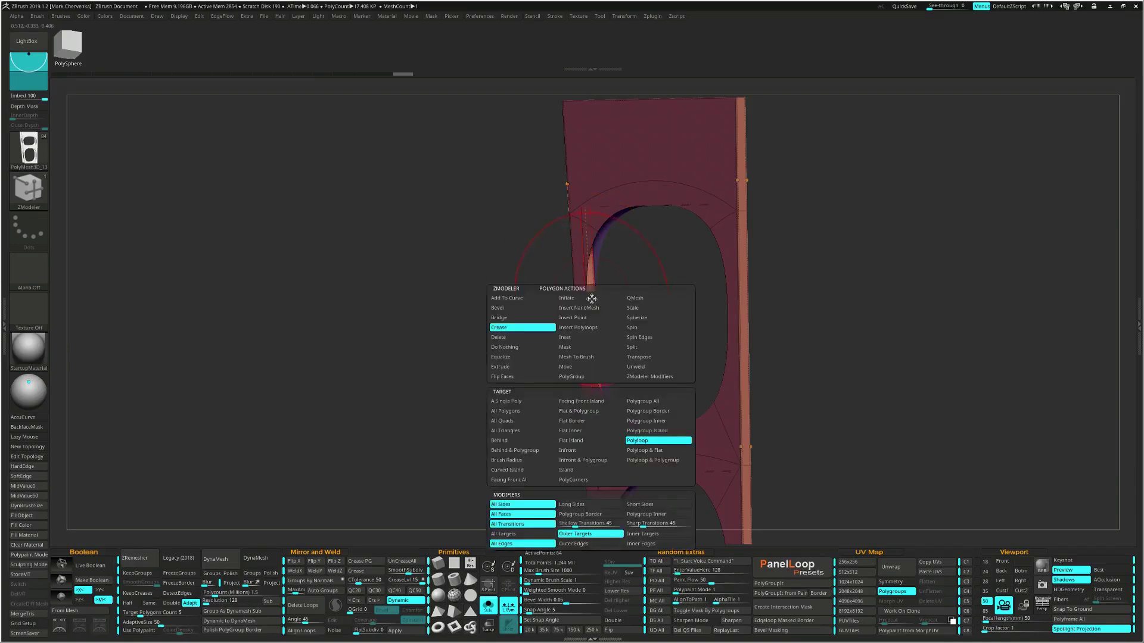
left_click(636, 536)
left_click(590, 302)
right_click_drag(611, 347, 633, 333, "ctrl")
left_click(576, 332)
right_click_drag(633, 334, 579, 366, "ctrl")
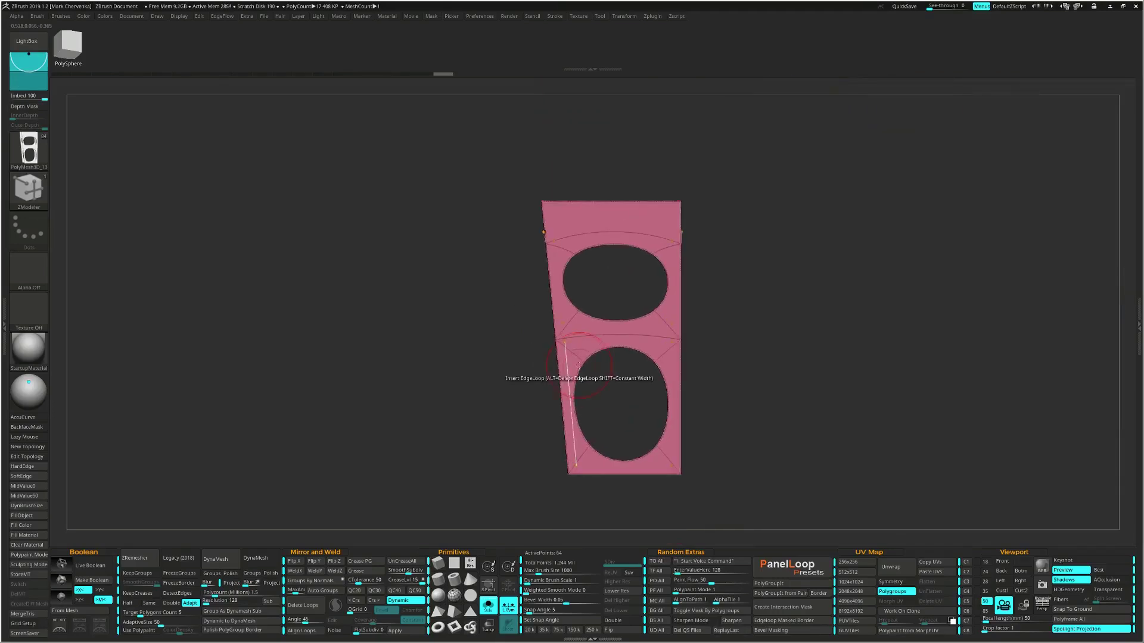
Slice the panels horizontally and vertically near the opening corners to tighten the rounding, and merge everything into one polygroup
key("ctrl+shift")
left_click_drag(493, 266, 754, 262, "ctrl+shift")
mouse_move(775, 299)
left_mouse_down("ctrl+shift")
mouse_move(485, 302)
mouse_move(453, 315)
left_mouse_up("ctrl+shift")
mouse_move(471, 379)
left_mouse_down("ctrl+shift")
mouse_move(758, 382)
mouse_move(768, 370)
left_mouse_up("ctrl+shift")
left_click_drag(792, 397, 477, 454, "ctrl+shift")
mouse_move(551, 145)
left_mouse_down("ctrl+shift")
mouse_move(578, 530)
mouse_move(606, 530)
left_mouse_up("ctrl+shift")
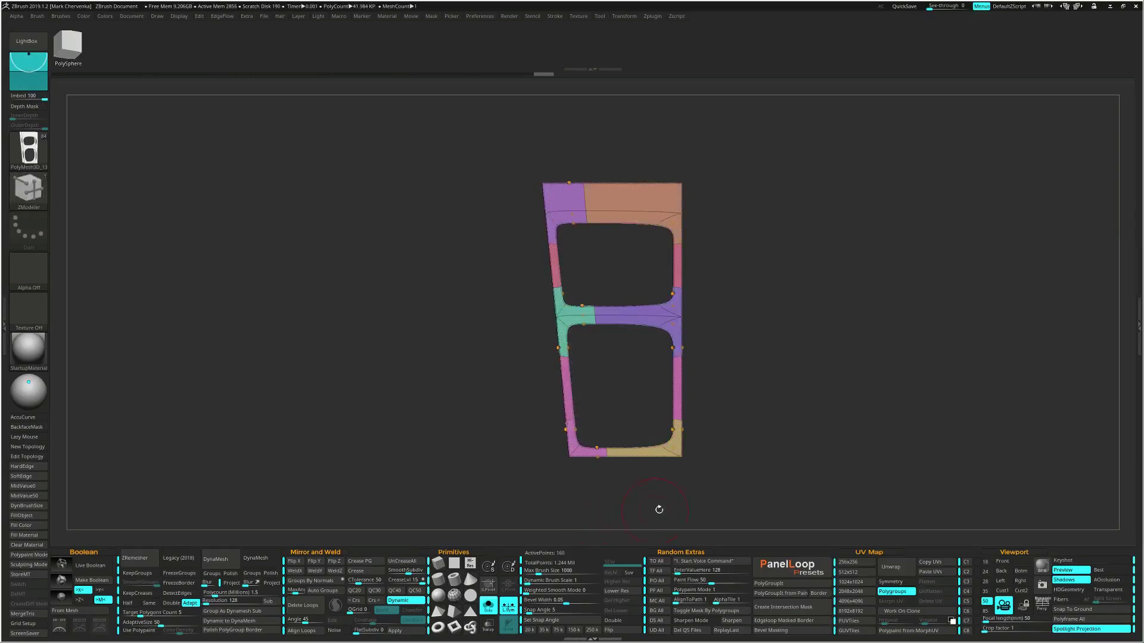
mouse_move(707, 141)
left_mouse_down("ctrl+shift")
mouse_move(707, 426)
mouse_move(673, 481)
mouse_move(651, 487)
left_mouse_up("ctrl+shift")
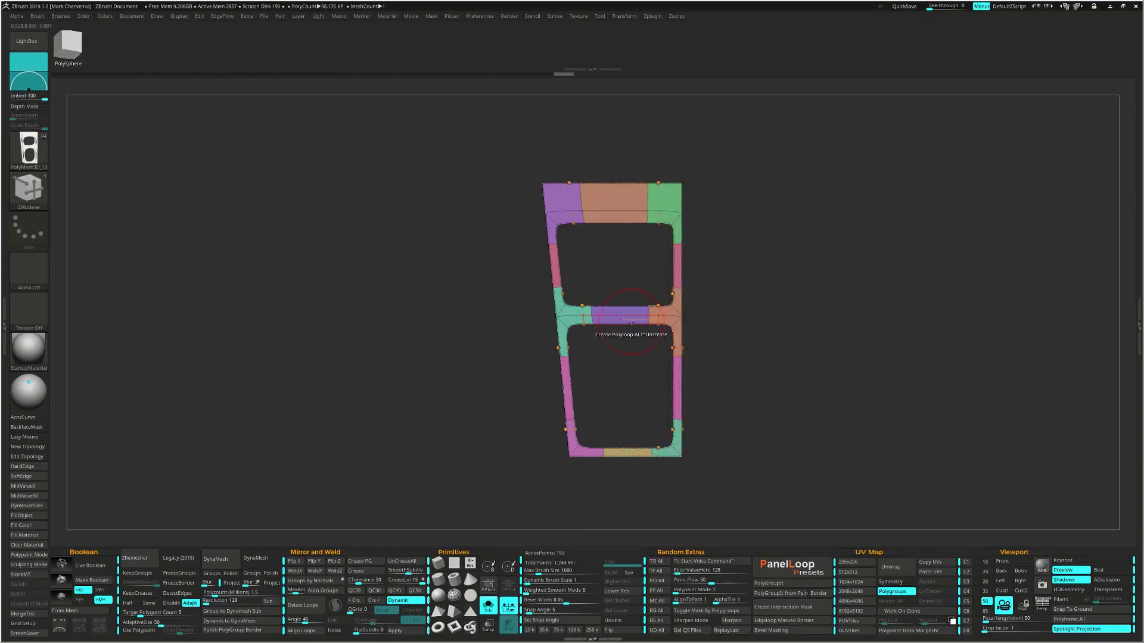
key("ctrl+w")
left_click_drag(618, 294, 625, 320, "alt")
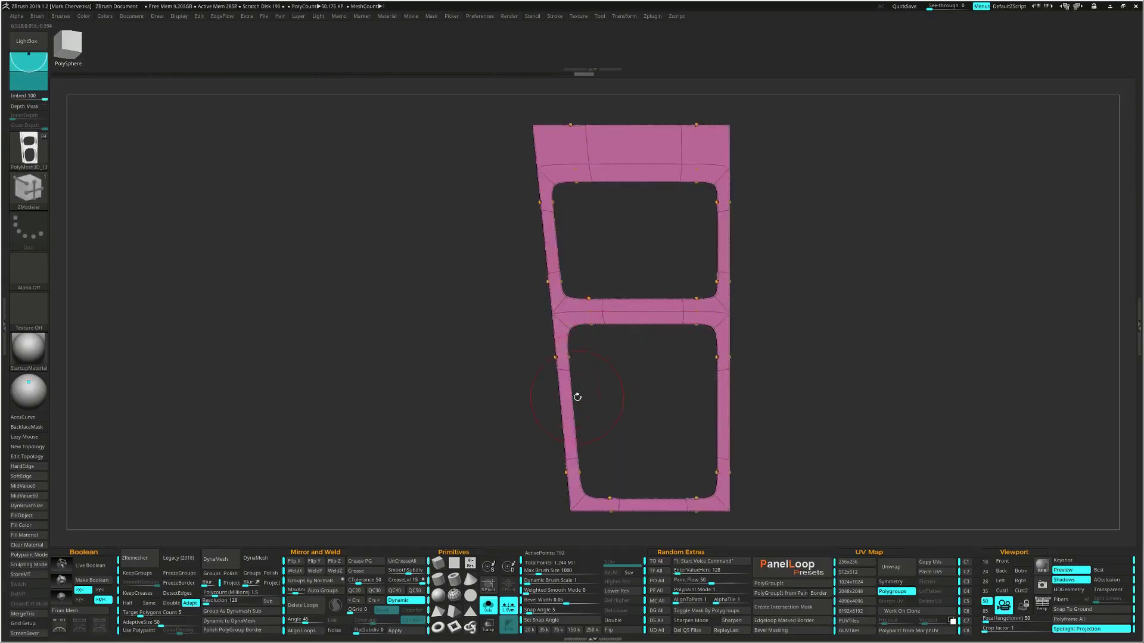
Show the polyframe on the cab roof and cut additional edges into it with slice curves
mouse_move(560, 358)
right_mouse_down()
mouse_move(543, 382)
mouse_move(572, 352)
right_mouse_up()
key("shift+f")
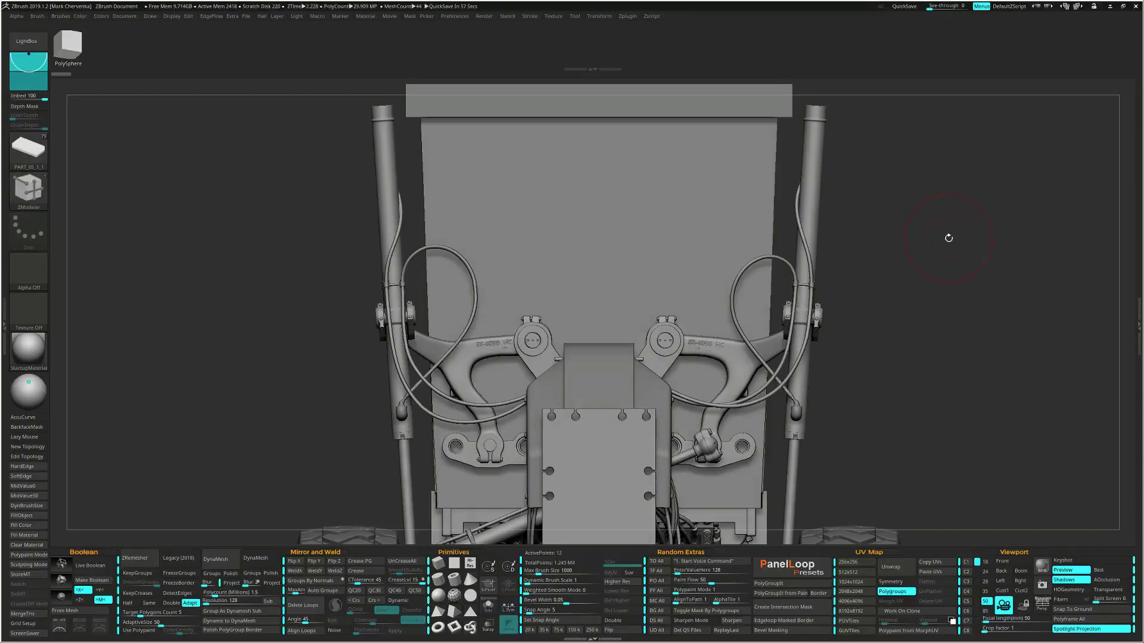
key("shift+f")
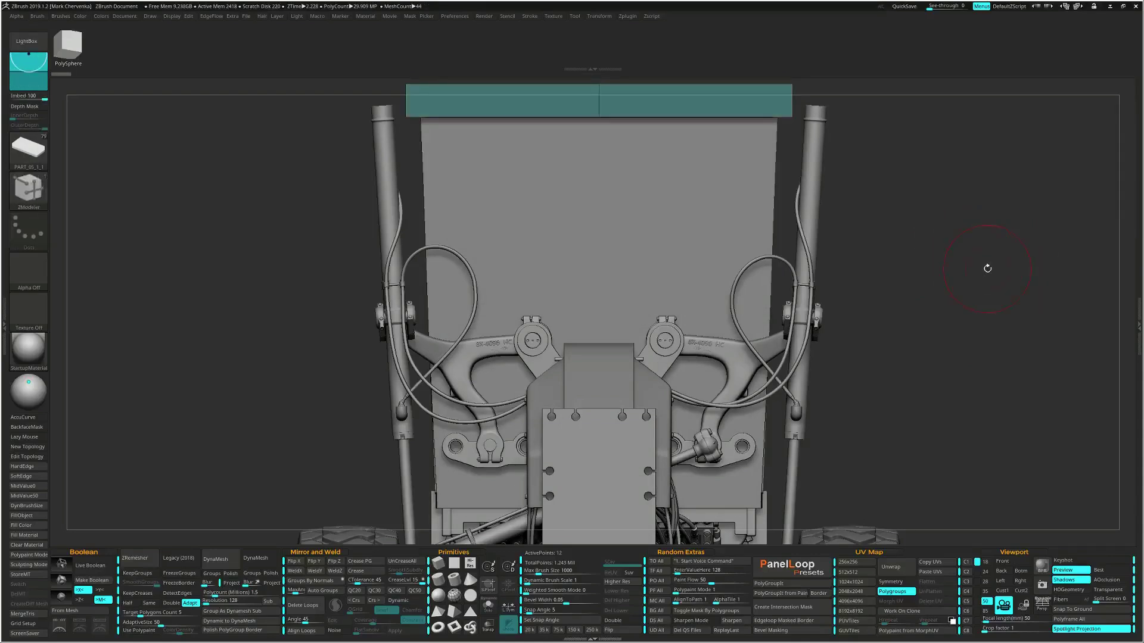
mouse_move(299, 150)
left_mouse_down("ctrl+shift")
mouse_move(333, 208)
mouse_move(457, 233)
mouse_move(495, 184)
mouse_move(709, 162)
mouse_move(843, 187)
left_mouse_up("ctrl+shift")
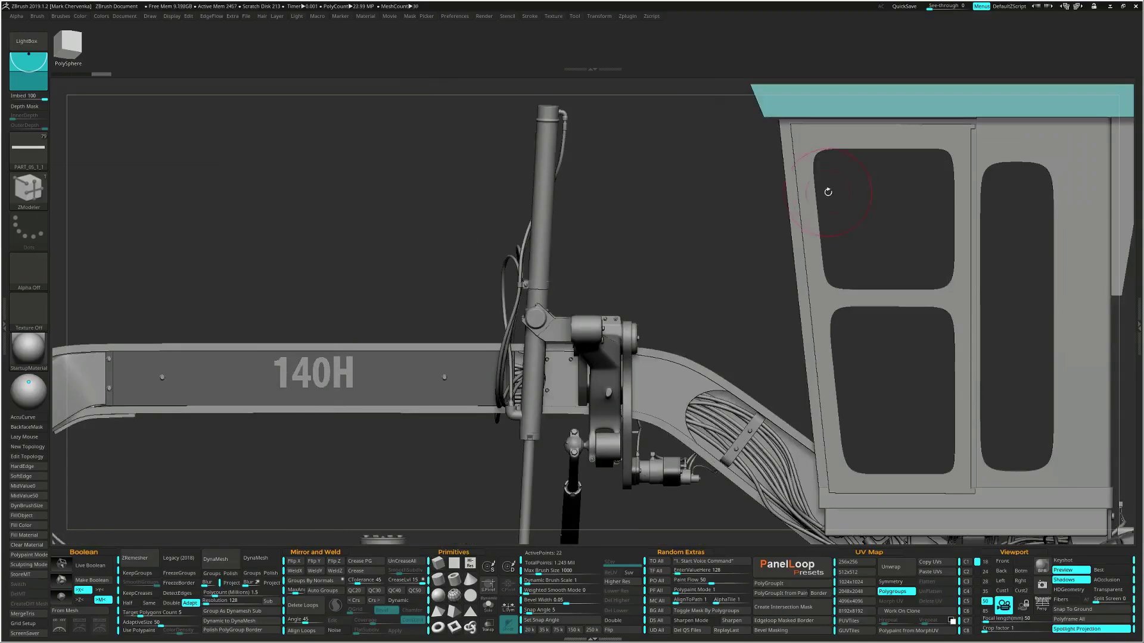
left_click_drag(827, 192, 656, 295, "alt")
left_click_drag(536, 158, 608, 274, "ctrl+shift")
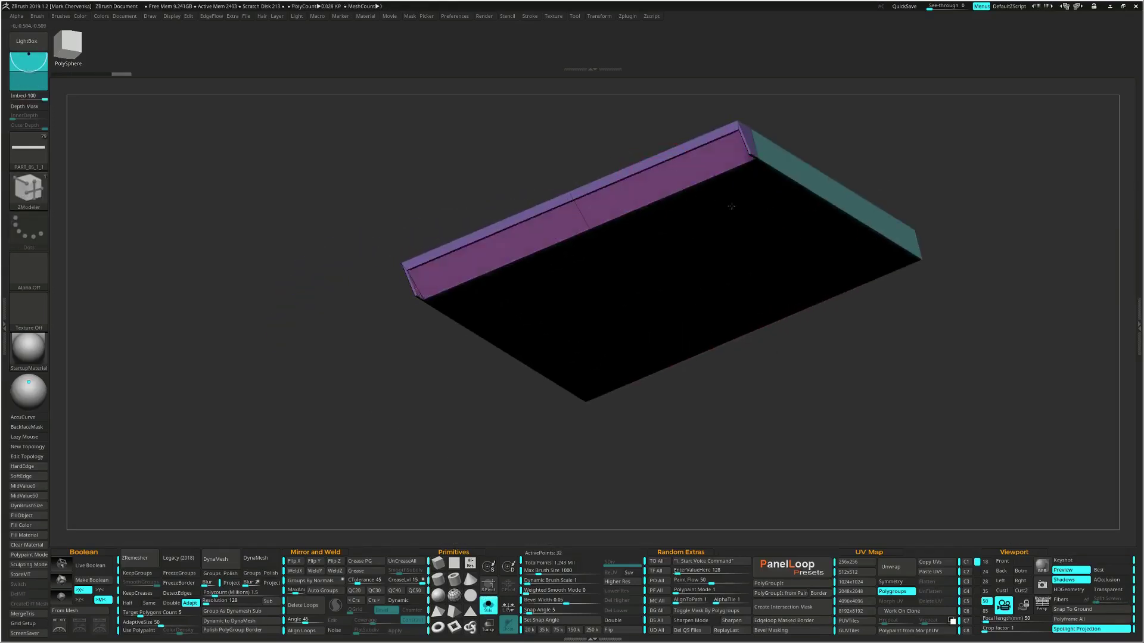
mouse_move(989, 276)
left_mouse_down()
mouse_move(915, 213)
mouse_move(889, 309)
mouse_move(810, 293)
mouse_move(880, 264)
left_mouse_up()
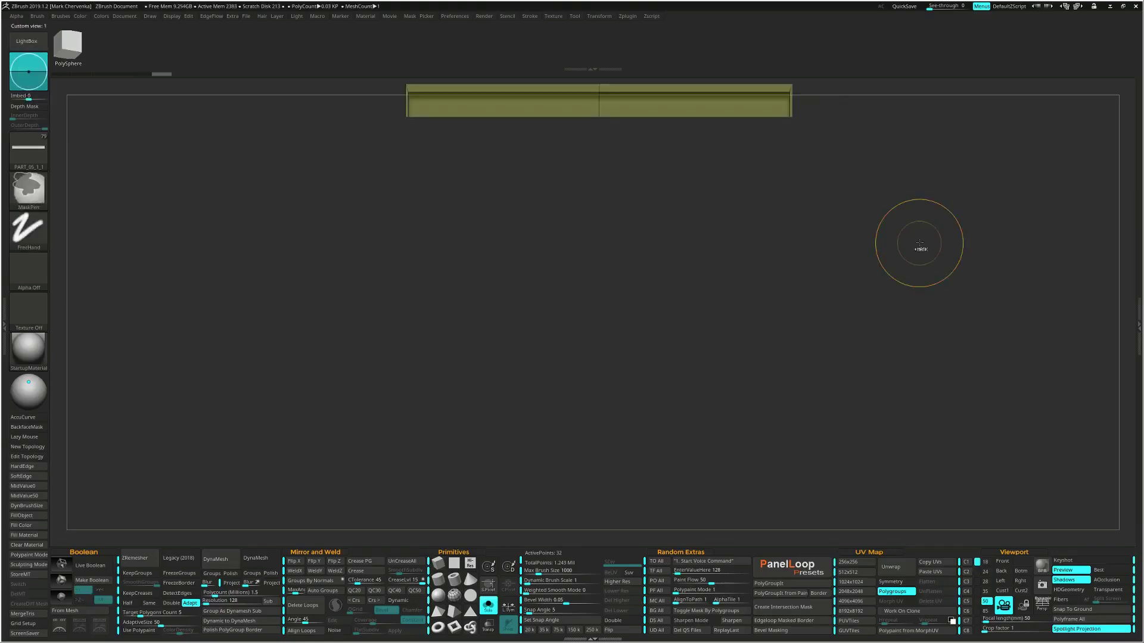
key("ctrl+s")
Select the cab's front panel, isolate it and place the transform gizmo at the panel's center
left_click(627, 243, "alt")
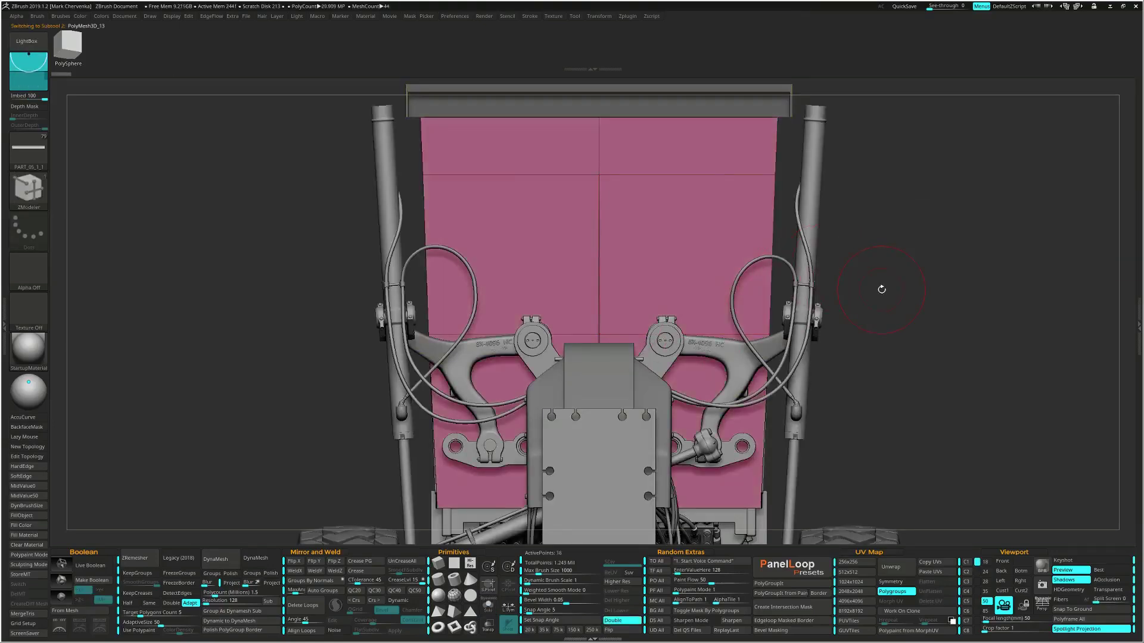
key("w")
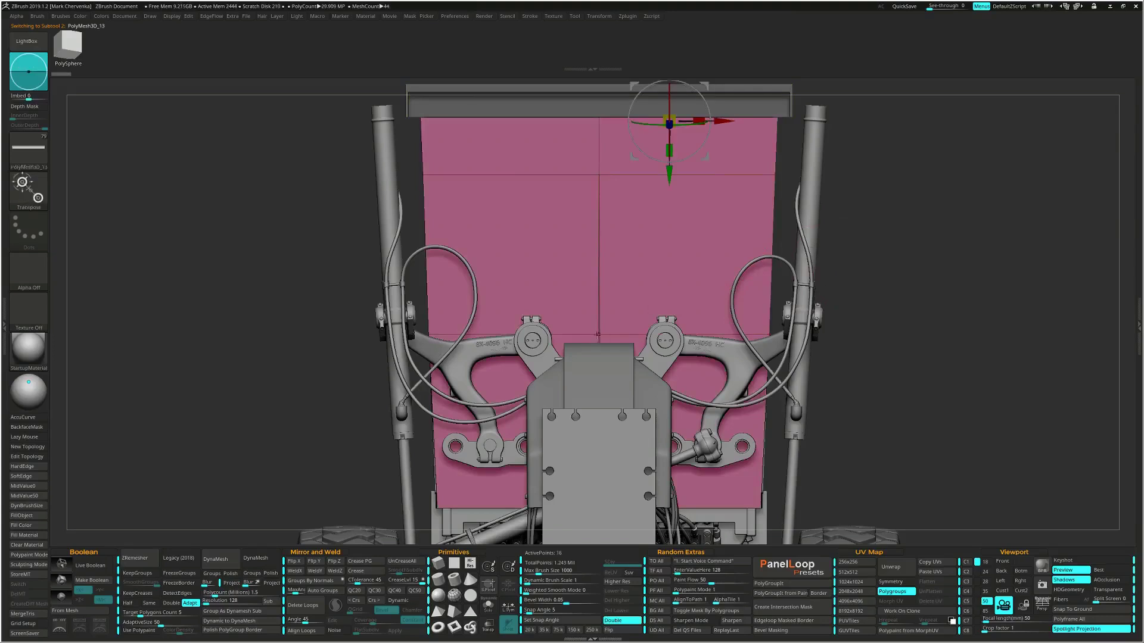
key("ctrl+s")
right_click_drag(599, 334, 599, 382, "ctrl")
right_click_drag(599, 381, 655, 387)
right_click_drag(600, 334, 632, 393, "ctrl")
key("f")
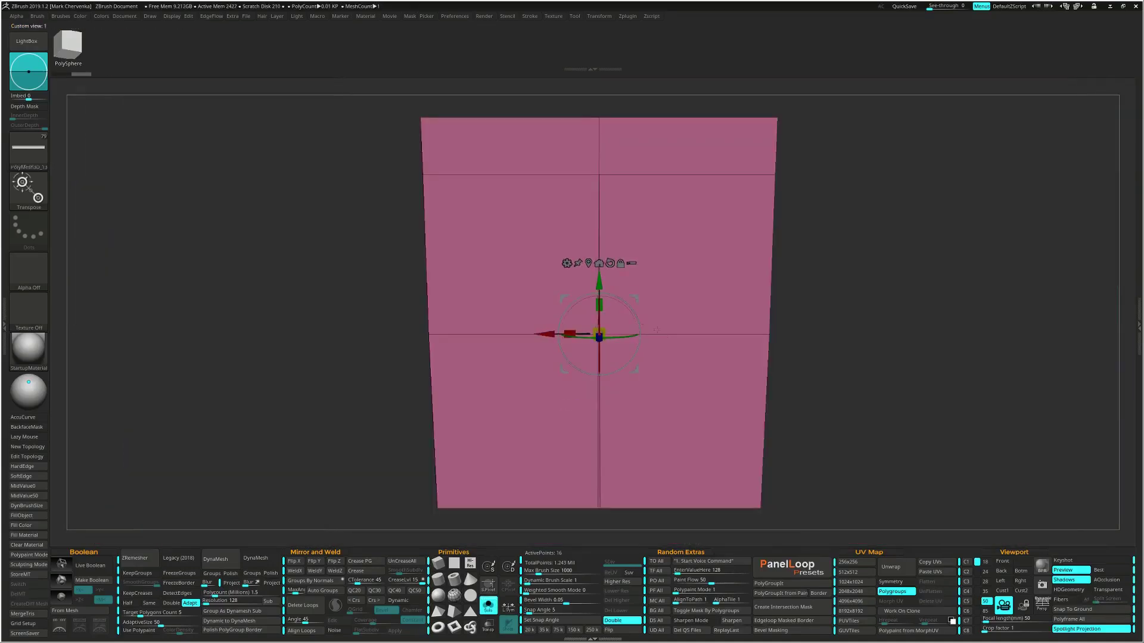
left_click(567, 263)
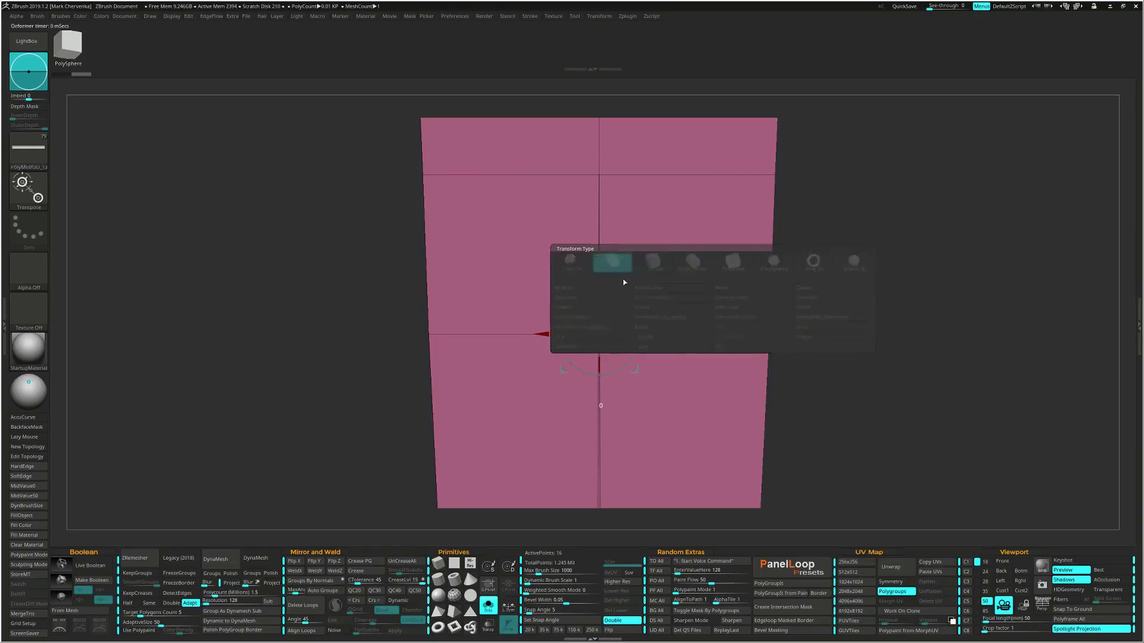
left_click(612, 260)
right_click_drag(637, 339, 691, 360)
key("ctrl+z")
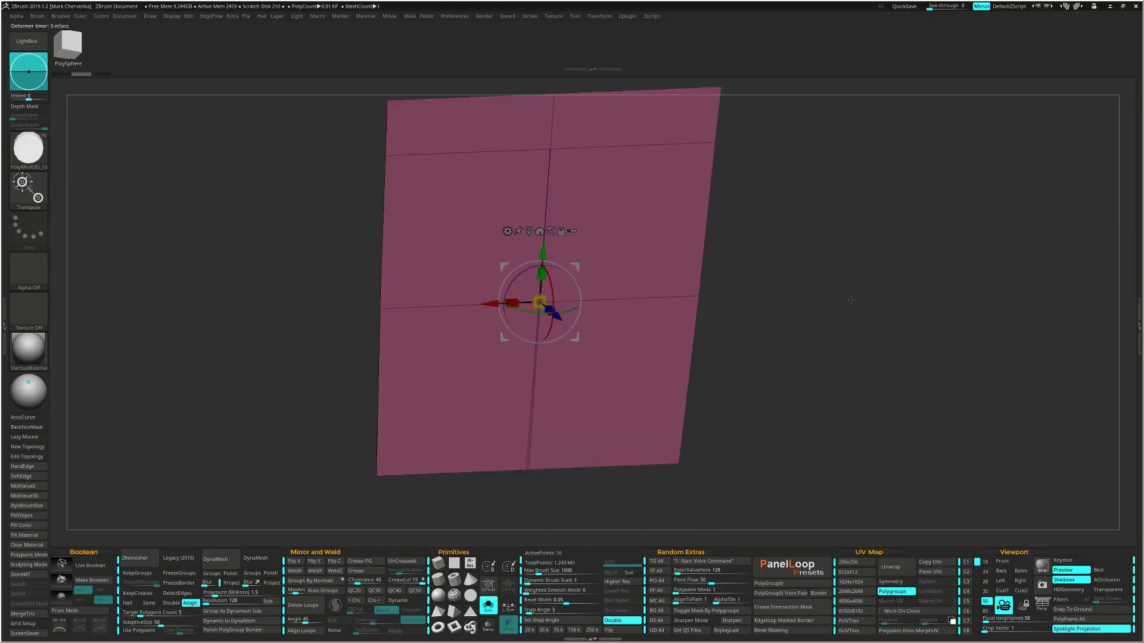
Mask the isolated front panel, insert a Cylinder 3D primitive at its center and adjust the cylinder's proportions
left_click(876, 296, "ctrl")
left_click(507, 231)
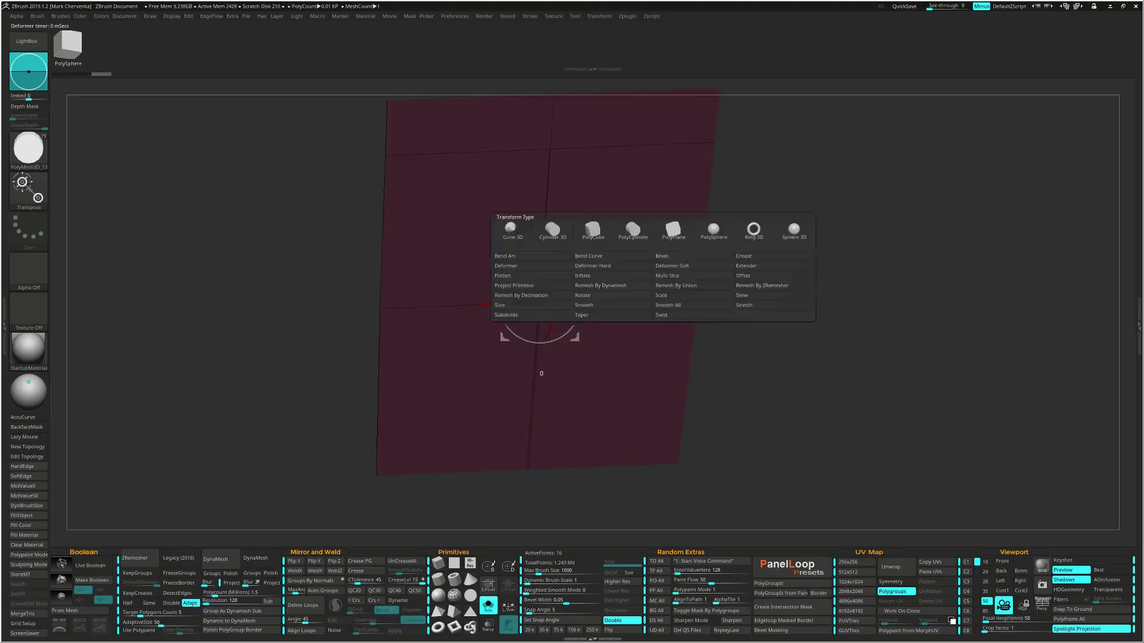
left_click(552, 230)
right_click_drag(616, 333, 752, 352)
left_click_drag(589, 328, 384, 216)
left_click_drag(606, 370, 583, 331)
key("Delete")
Apply the Extender deformer to the cylinder, stretch it into a longer rounded block and accept the result
right_click_drag(604, 346, 567, 281)
left_click(552, 255)
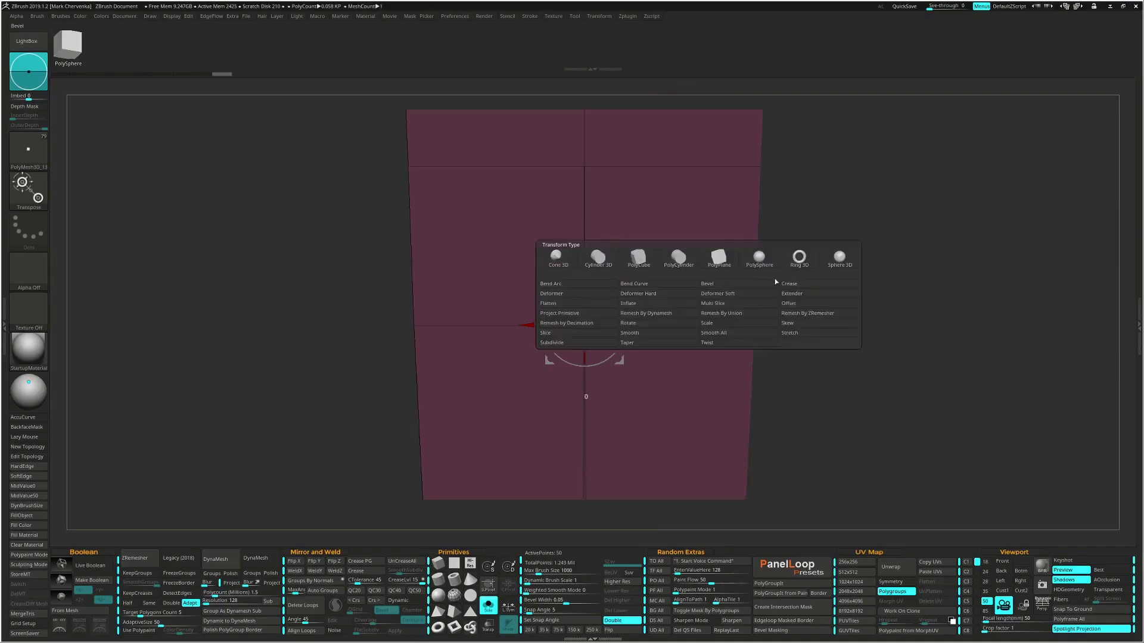
left_click(819, 293)
left_click_drag(595, 331, 839, 298)
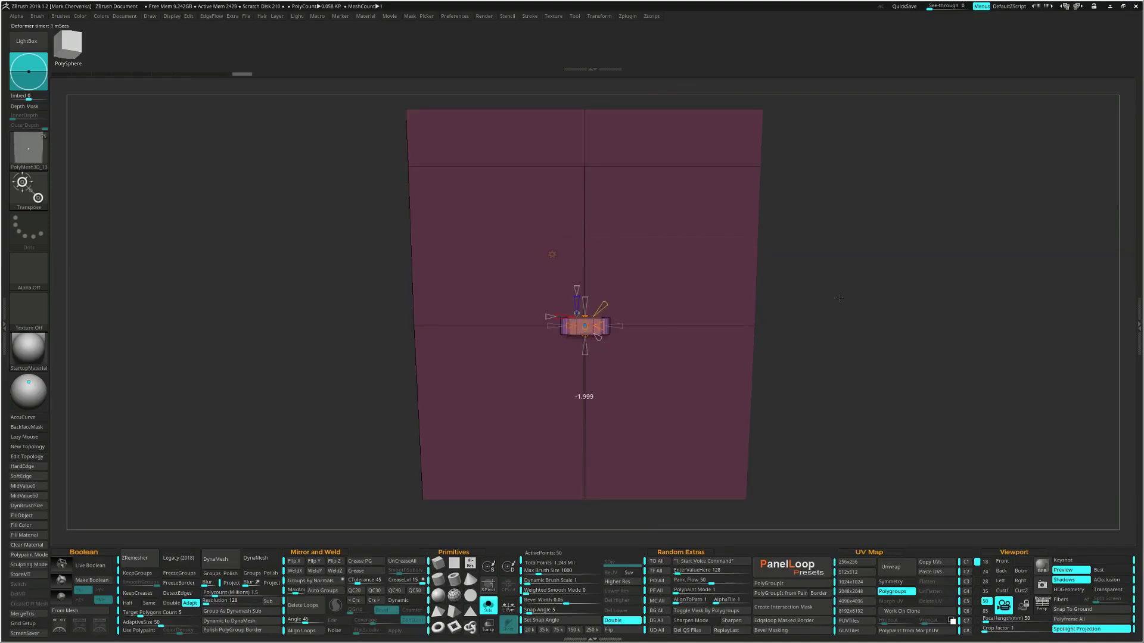
left_click_drag(586, 316, 596, 209)
right_click_drag(739, 316, 631, 297)
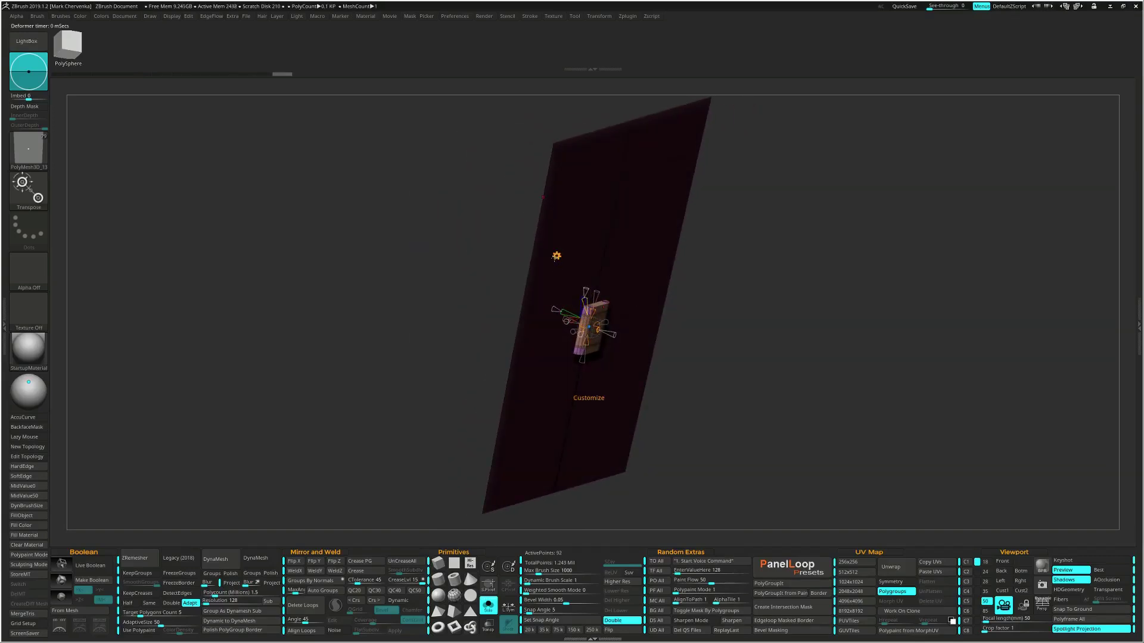
left_click(556, 256)
left_click(693, 259)
Apply Extender to the block again, stretch its height and width into a larger rounded square plate, and accept it
right_click_drag(659, 258, 706, 316, "ctrl")
left_click_drag(647, 357, 632, 366)
right_click_drag(631, 365, 599, 355, "shift")
left_click(611, 289)
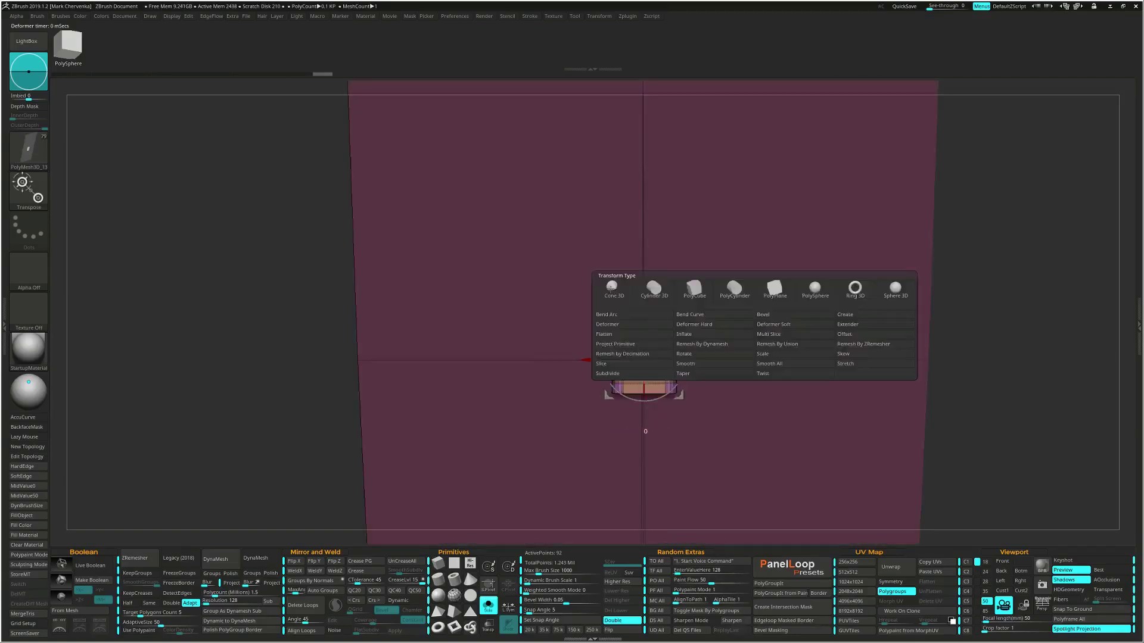
left_click(631, 327)
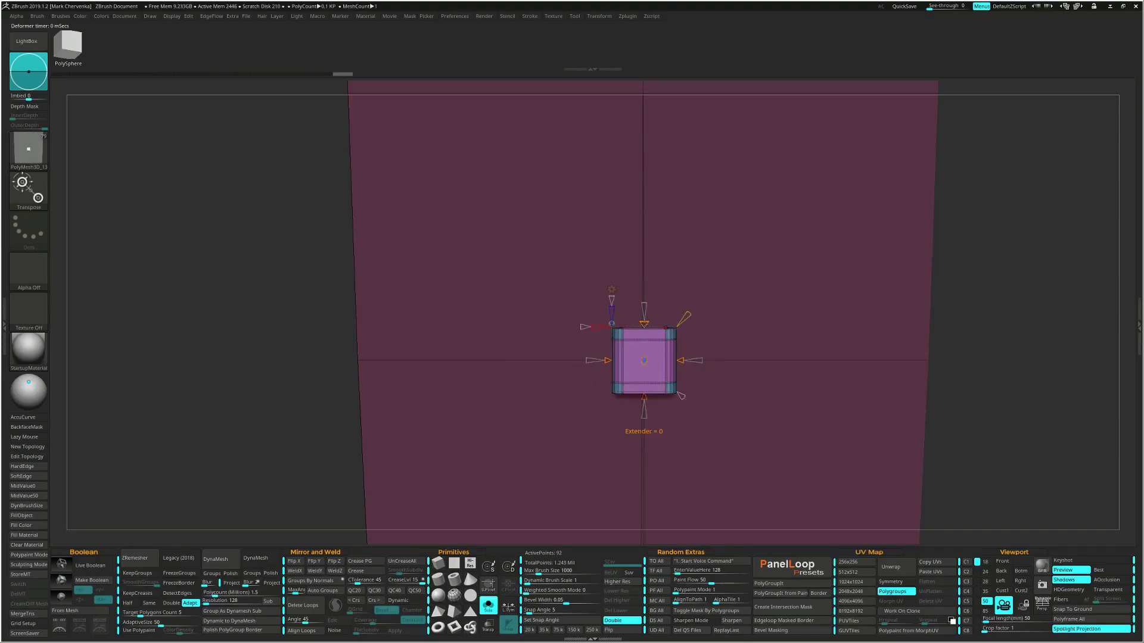
left_click_drag(644, 323, 654, 216)
left_click_drag(679, 359, 783, 360)
right_click_drag(603, 290, 651, 307)
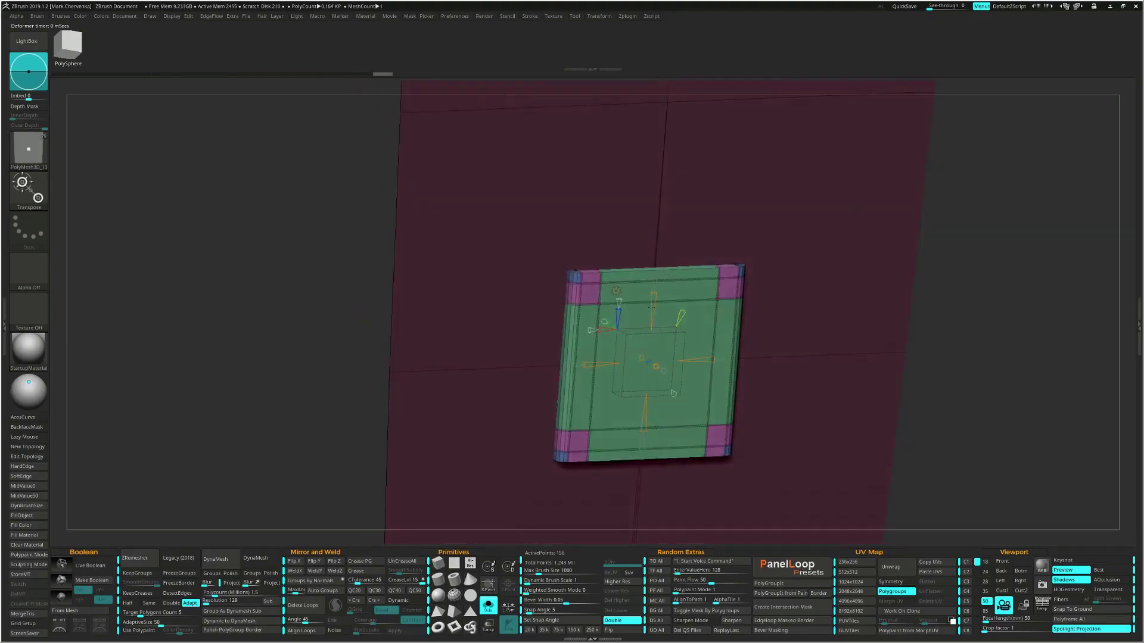
left_click(618, 290)
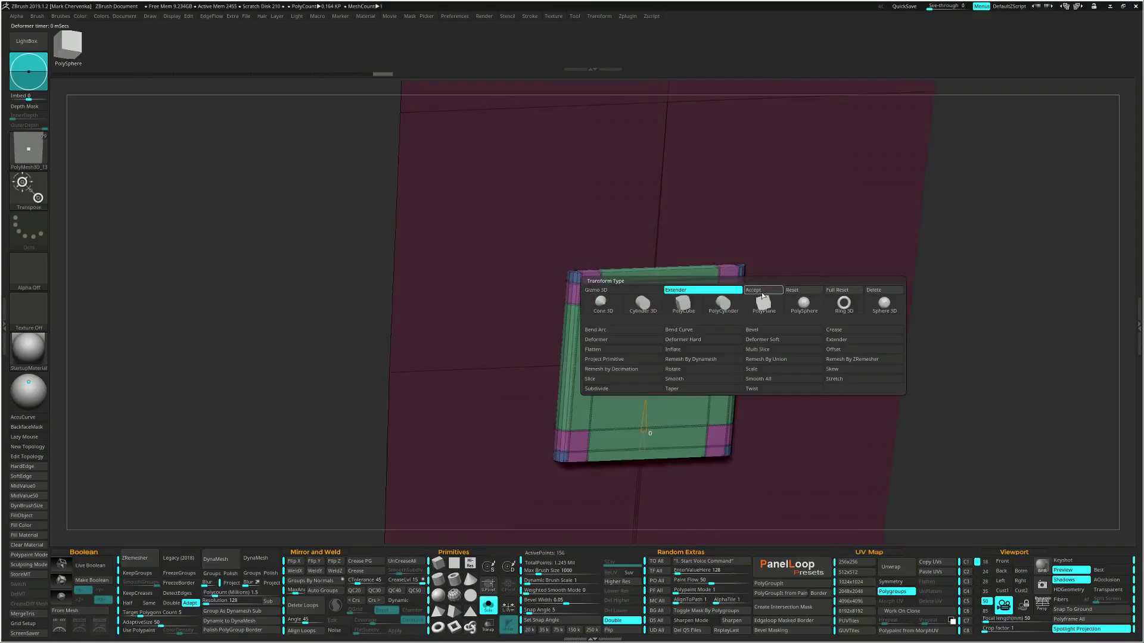
left_click(762, 292)
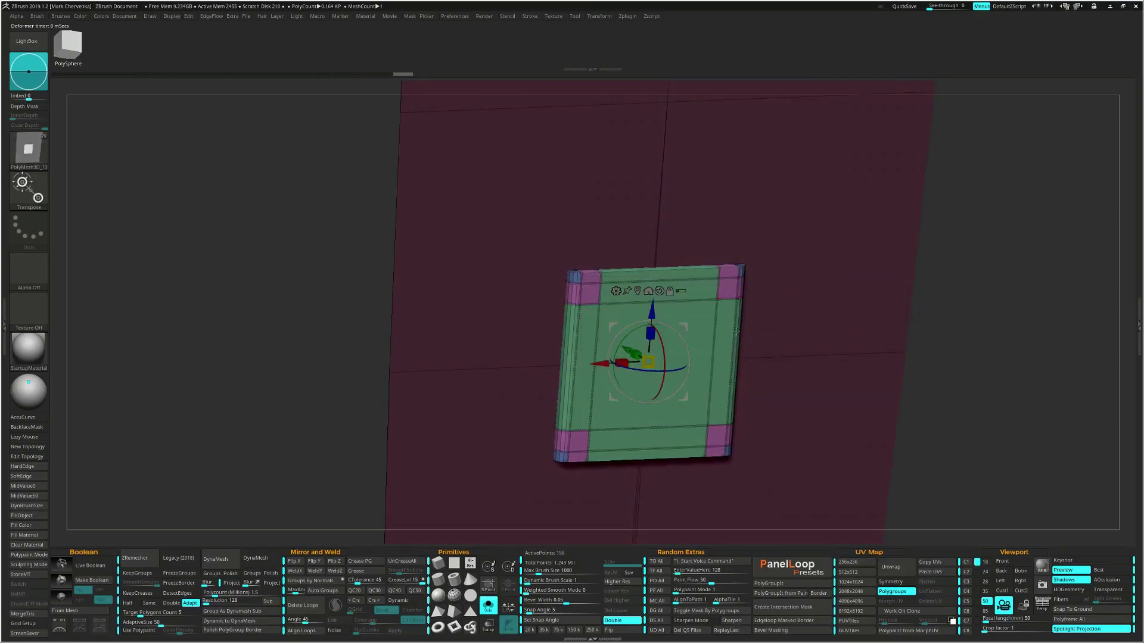
Delete the extra horizontal and vertical edge loops on the plate's face with ZModeler and isolate the plate from the masked panel
key("q")
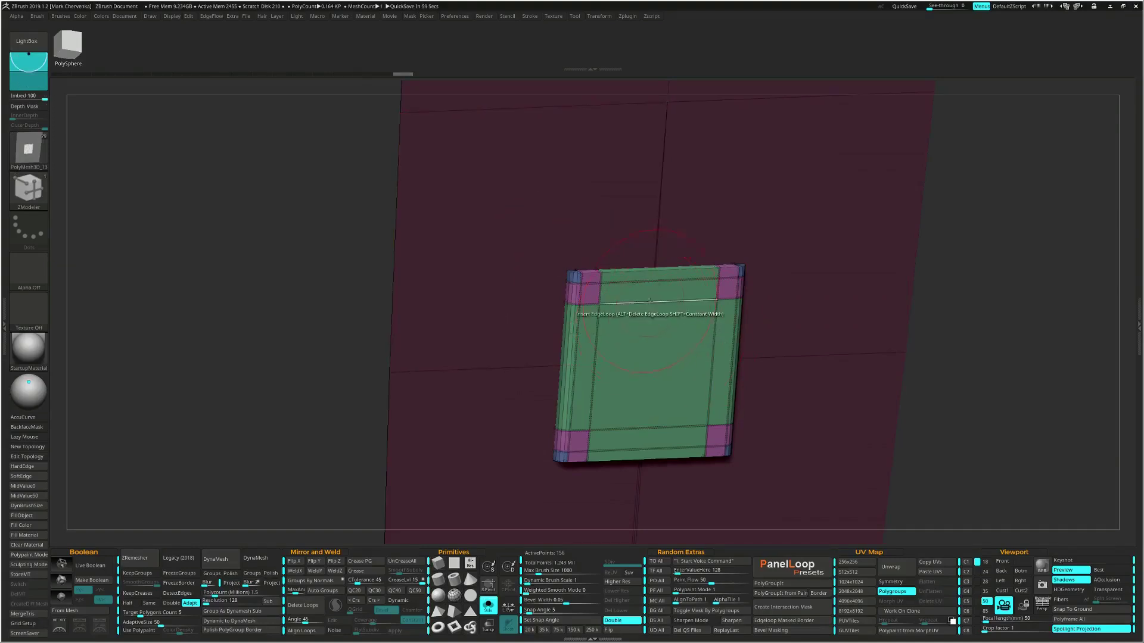
left_click(637, 303, "alt")
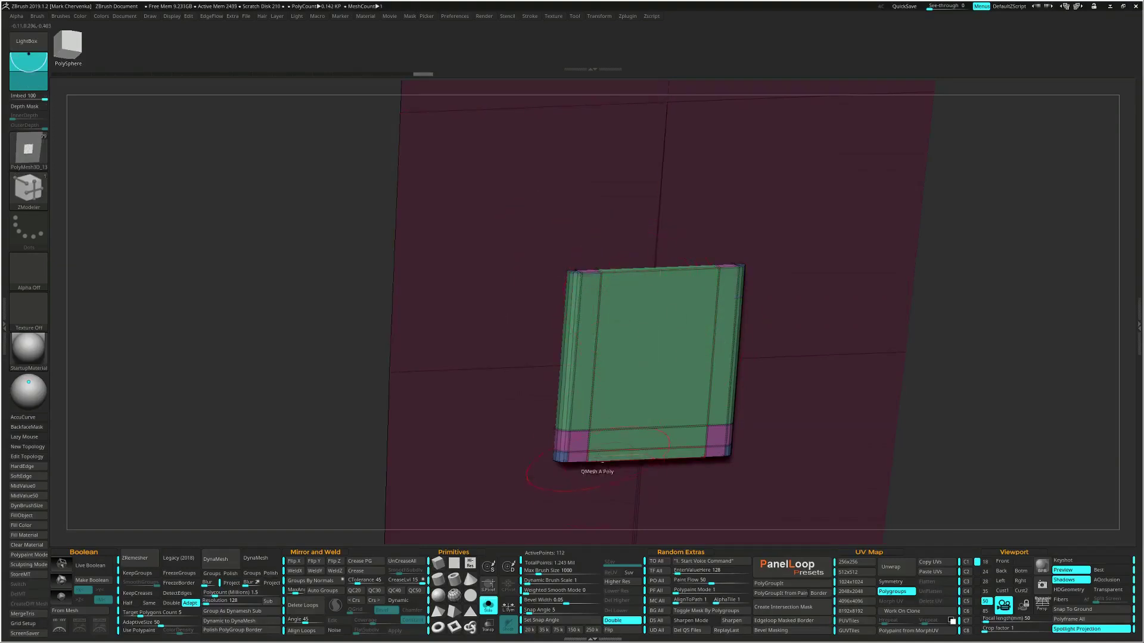
left_click(597, 429, "alt")
left_click(710, 394, "alt")
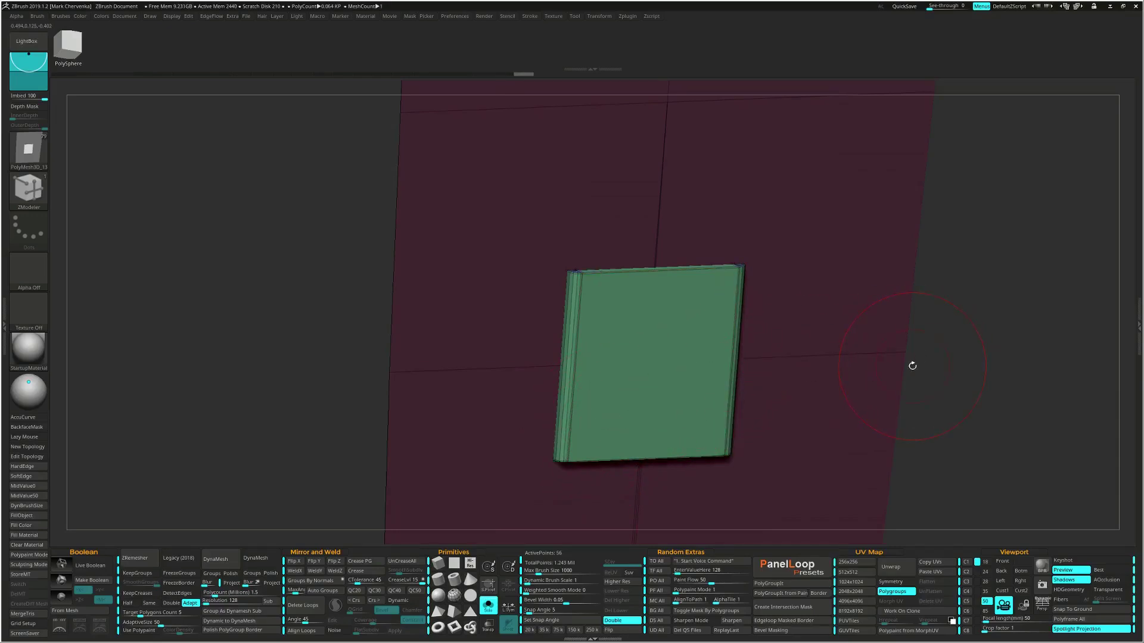
left_click(912, 366, "alt")
left_click_drag(874, 365, 861, 364, "shift")
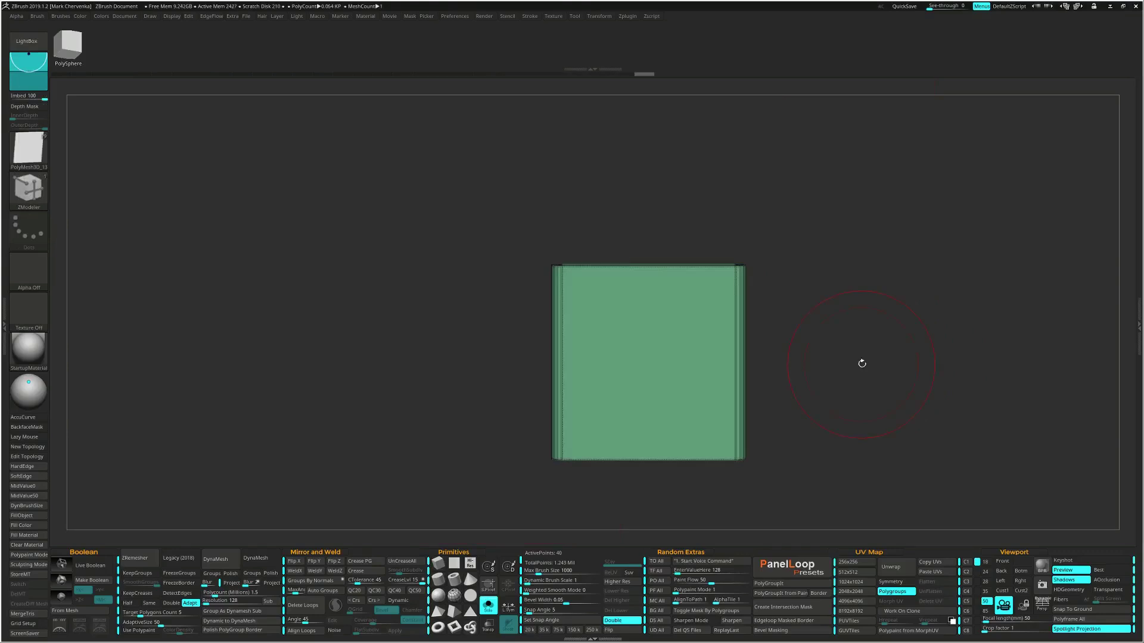
Place the transform gizmo on the plate's upper corner and run Mirror And Weld on the plate
key("f")
key("w")
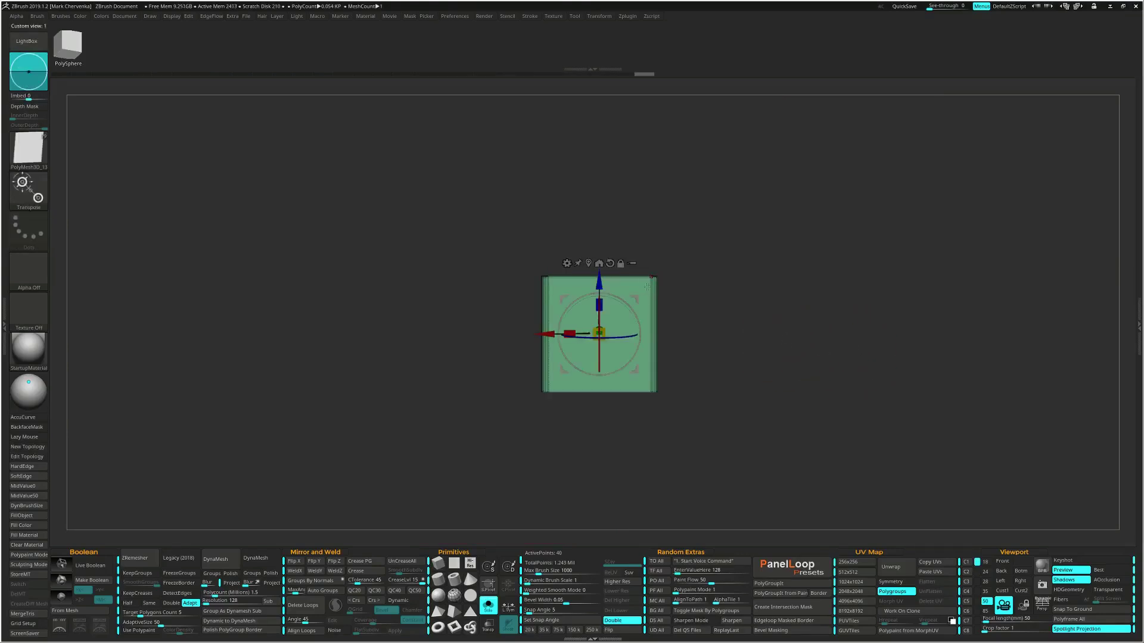
left_click_drag(613, 277, 654, 306)
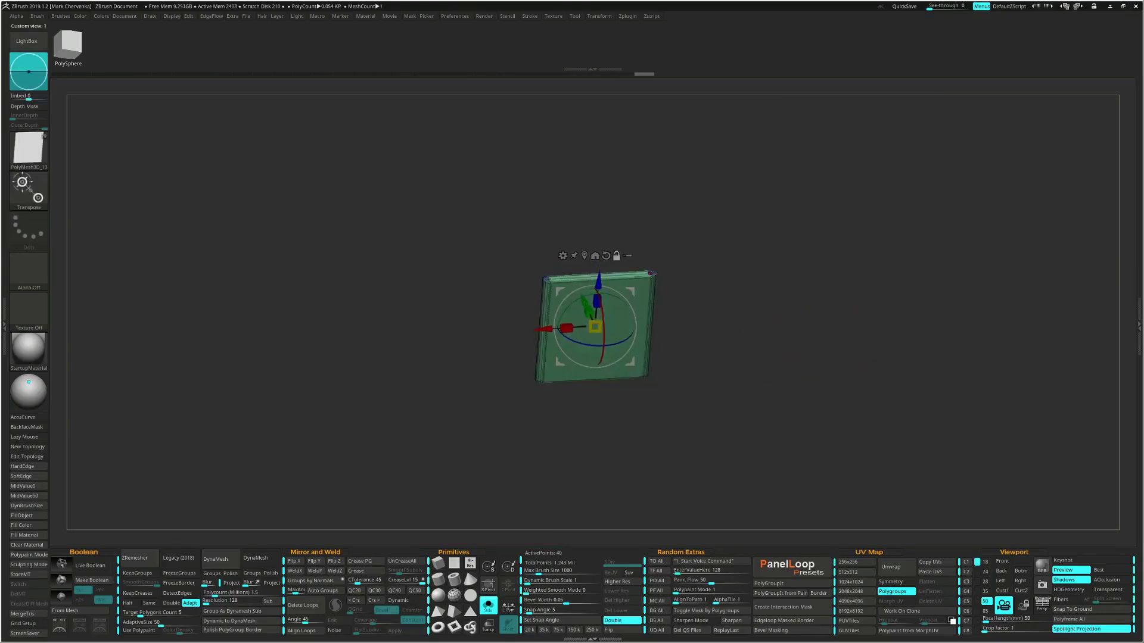
left_click(651, 274, "alt")
left_click_drag(737, 274, 724, 272, "shift")
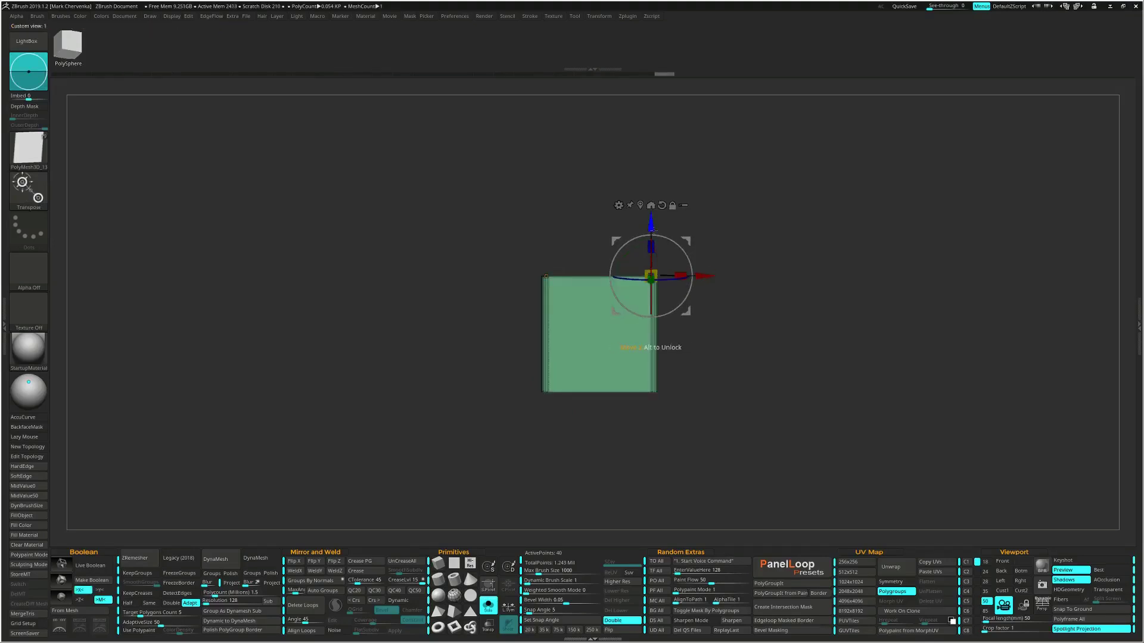
key("ctrl+shift+m")
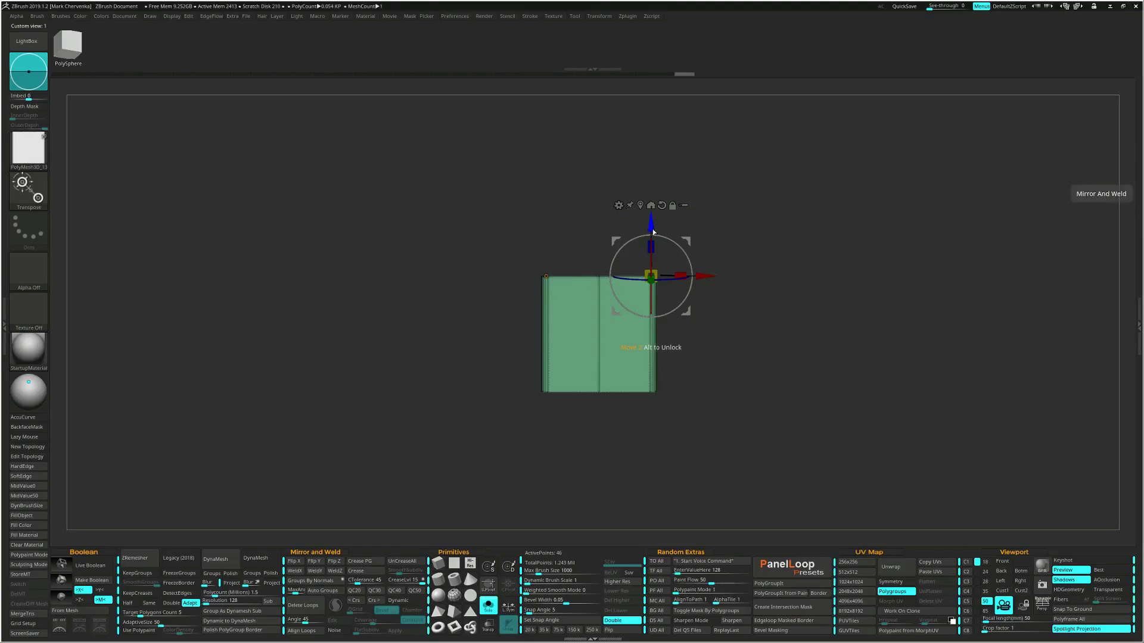
Raise the plate, widen it outward on both sides and run Mirror And Weld again
left_click_drag(653, 232, 663, 165)
left_click_drag(704, 219, 826, 235)
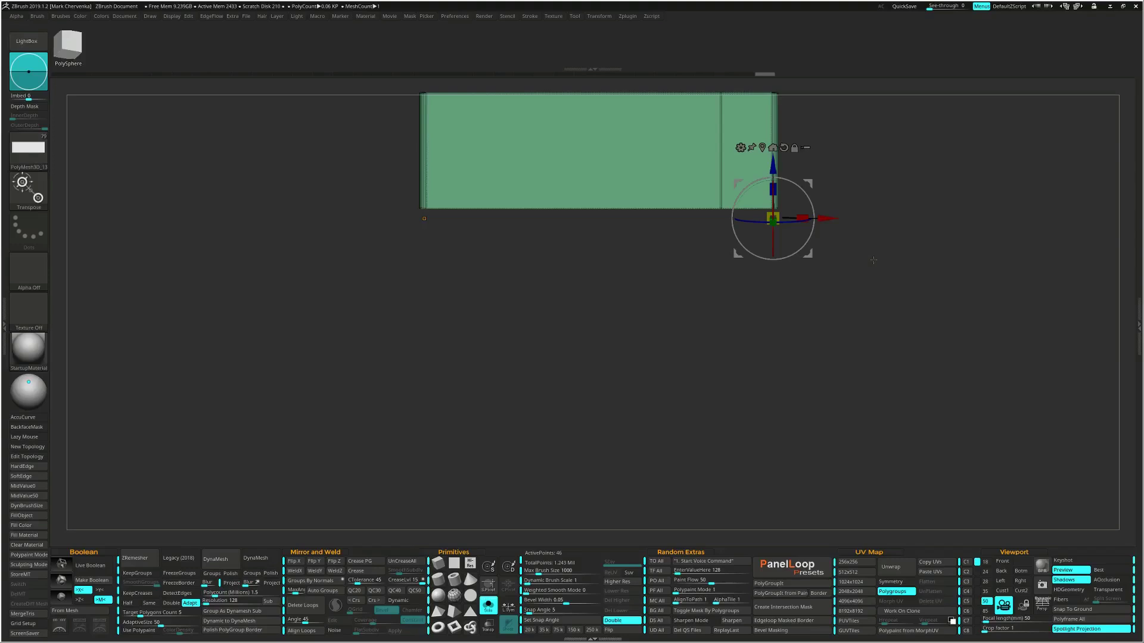
key("alt+f")
key("alt+w")
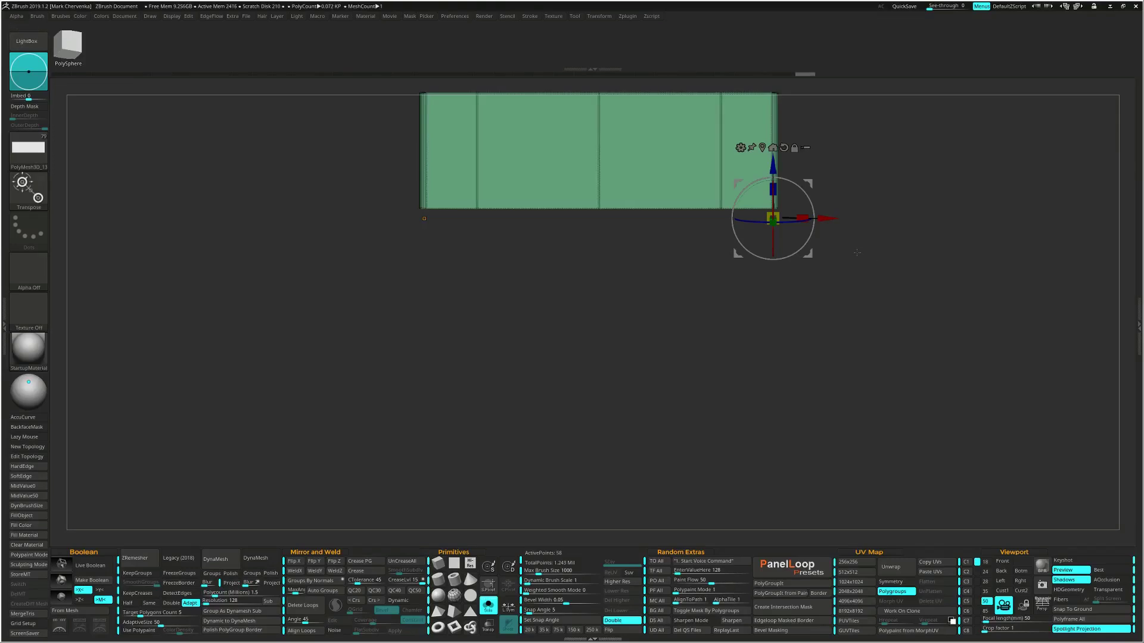
Mask the plate's upper edge, pull the lower edge down and slightly inward to form a tapered front panel, and clear the mask
left_click_drag(319, 148, 851, 62, "ctrl")
left_click_drag(725, 163, 780, 346)
left_click_drag(831, 398, 821, 399)
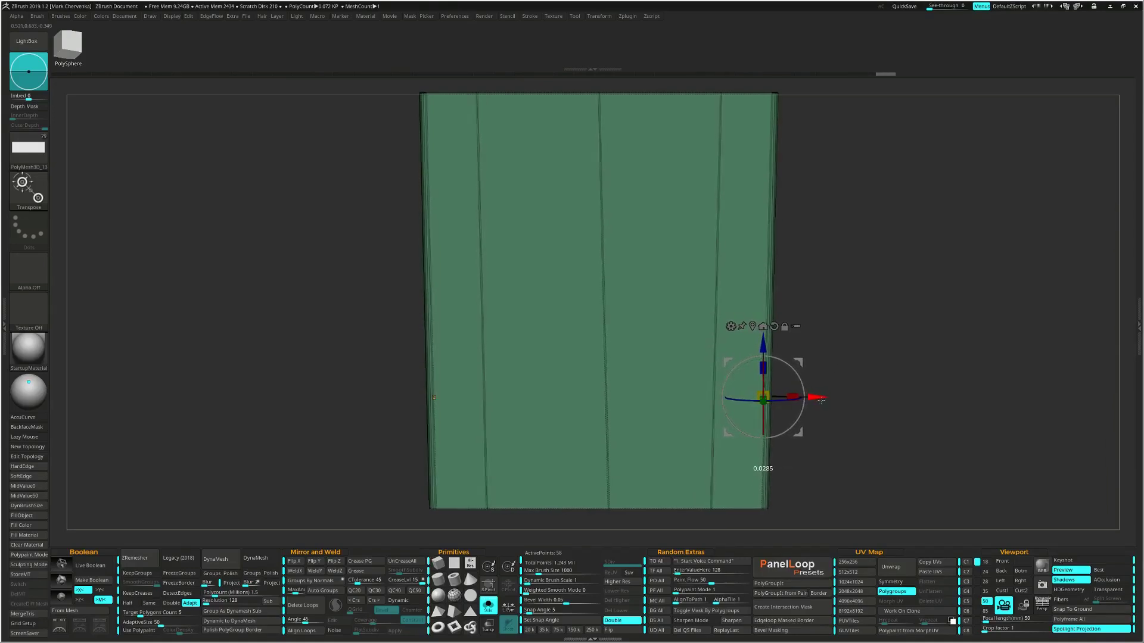
left_click_drag(1052, 261, 1060, 298, "ctrl")
Delete the off-center vertical edge loops and slice the panel horizontally near the top, twice around the middle and near the bottom
key("q")
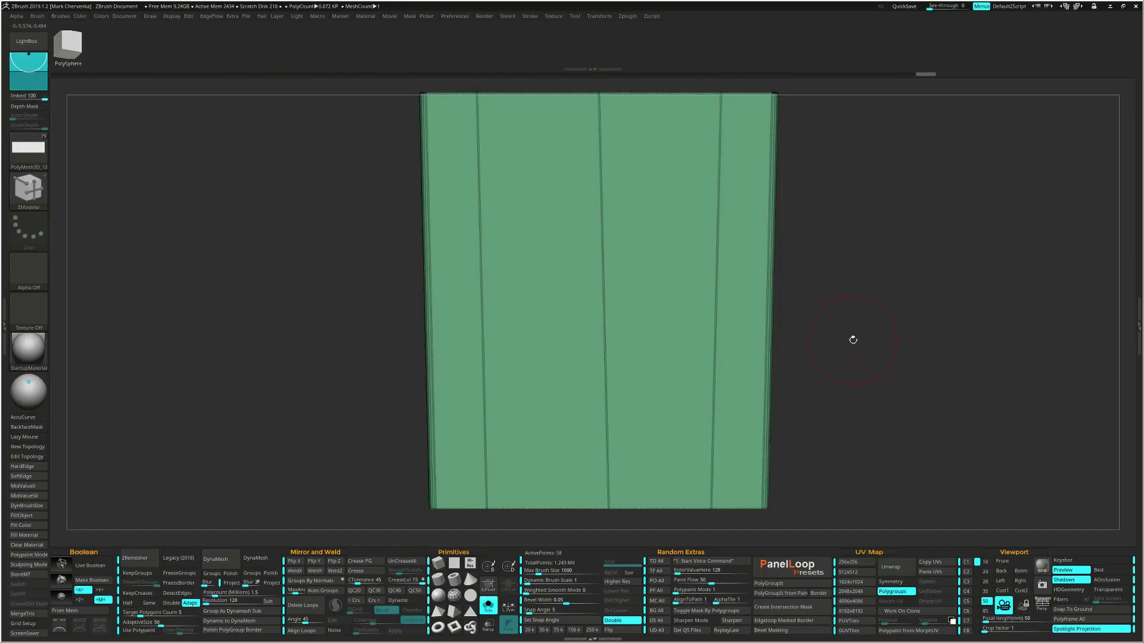
left_click(719, 345, "alt")
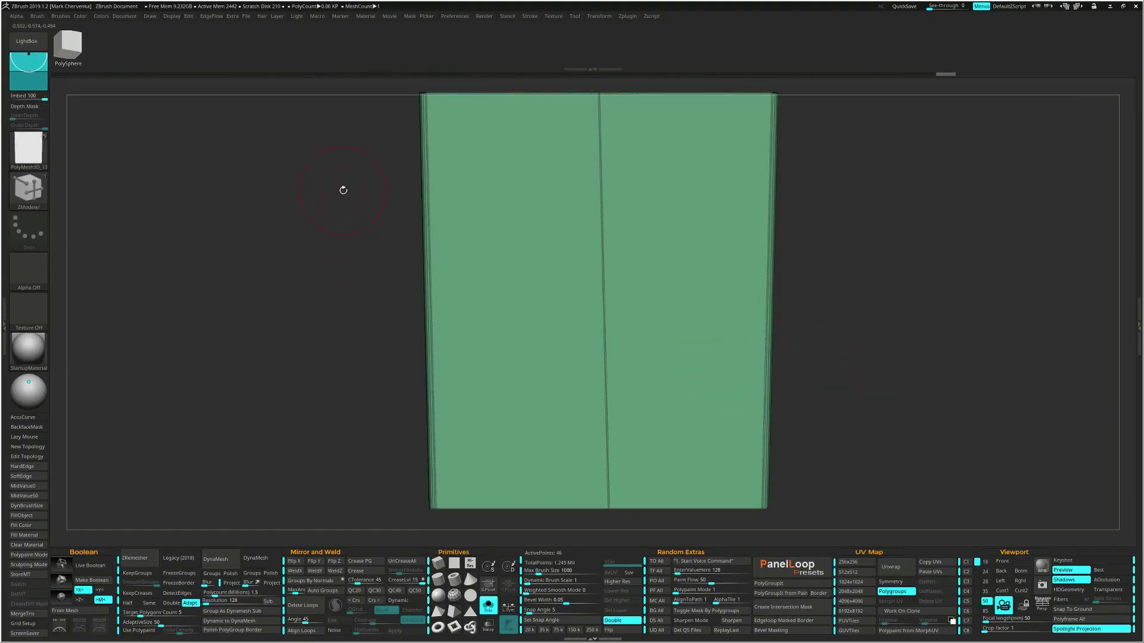
mouse_move(280, 156)
left_mouse_down("ctrl+shift")
mouse_move(867, 102)
mouse_move(870, 148)
mouse_move(884, 112)
left_mouse_up("ctrl+shift")
mouse_move(284, 311)
left_mouse_down("ctrl+shift")
mouse_move(415, 286)
mouse_move(771, 261)
mouse_move(847, 299)
mouse_move(917, 296)
left_mouse_up("ctrl+shift")
mouse_move(311, 325)
left_mouse_down("ctrl+shift")
mouse_move(714, 286)
mouse_move(874, 312)
mouse_move(870, 286)
left_mouse_up("ctrl+shift")
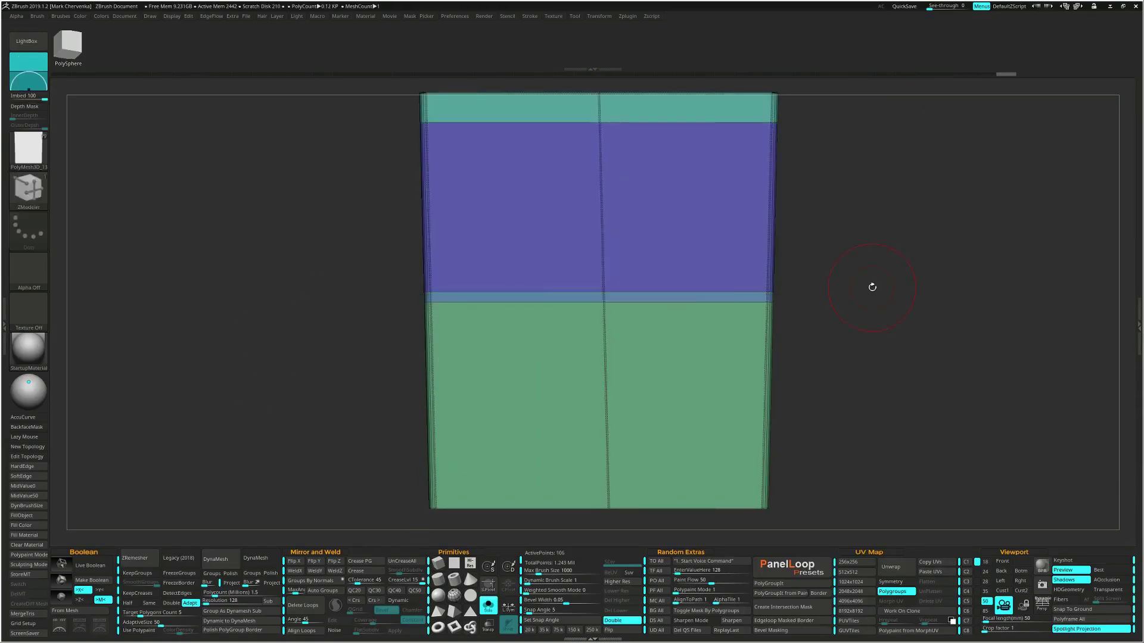
left_click_drag(311, 488, 879, 480, "ctrl+shift")
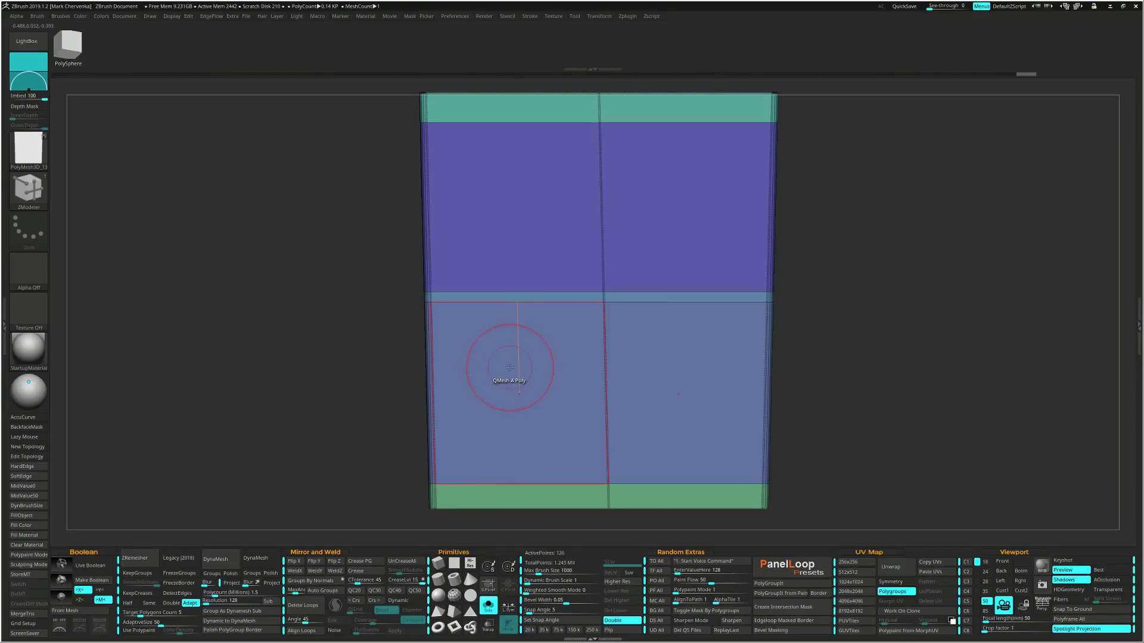
Slice a narrow side post along the panel's edge, mirror it, and delete the upper section to open the window
left_click_drag(316, 143, 440, 530, "ctrl+shift")
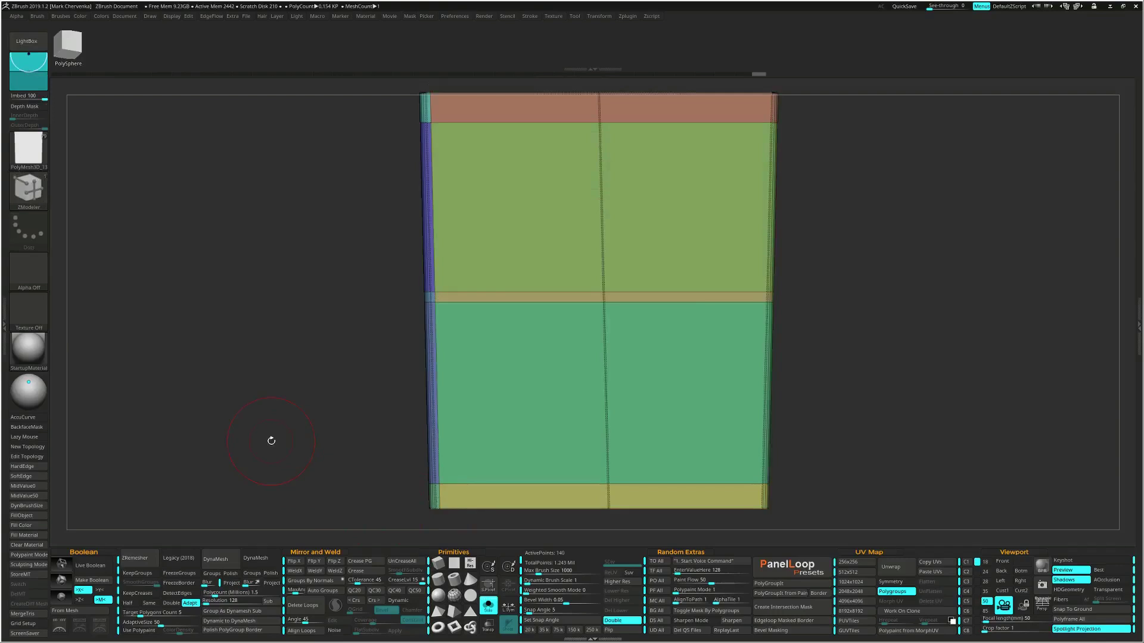
left_click_drag(309, 386, 333, 390)
left_click_drag(587, 204, 587, 233)
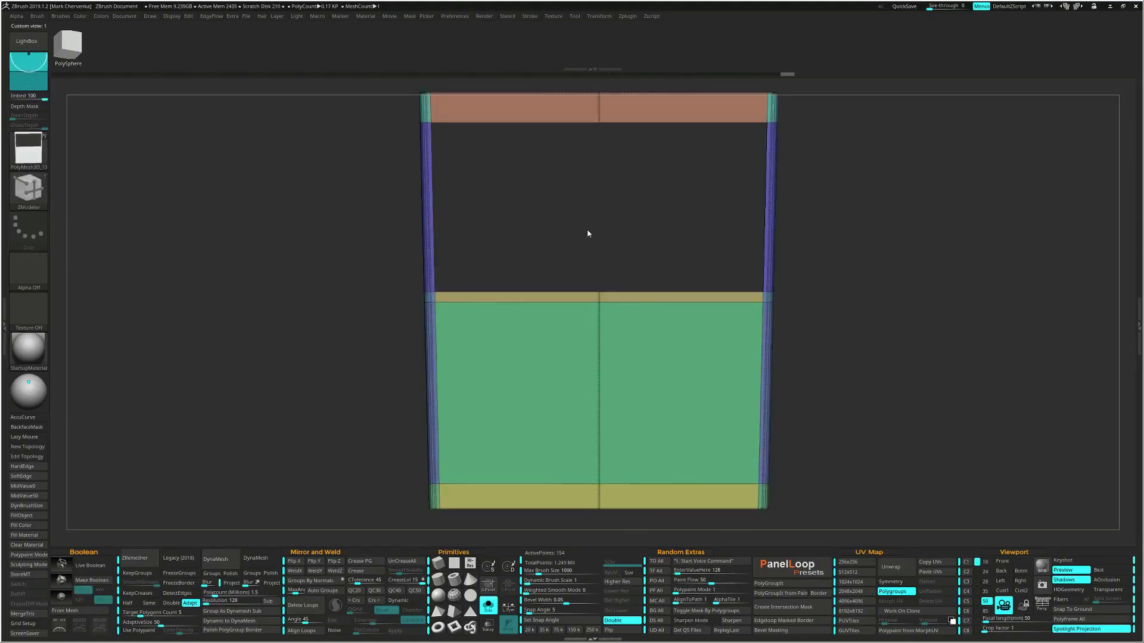
Bevel the lower section's center edge loop into a vertical strip and slice diagonally from it toward the bottom corner, mirrored to the other side
key("space")
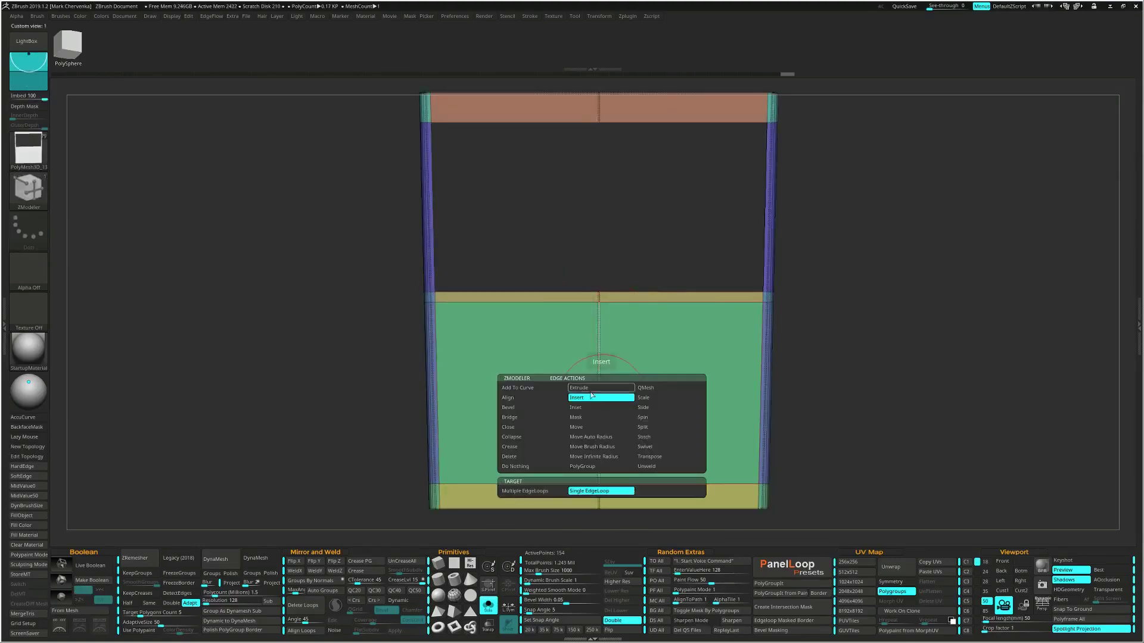
left_click(533, 417)
left_click_drag(598, 395, 622, 395)
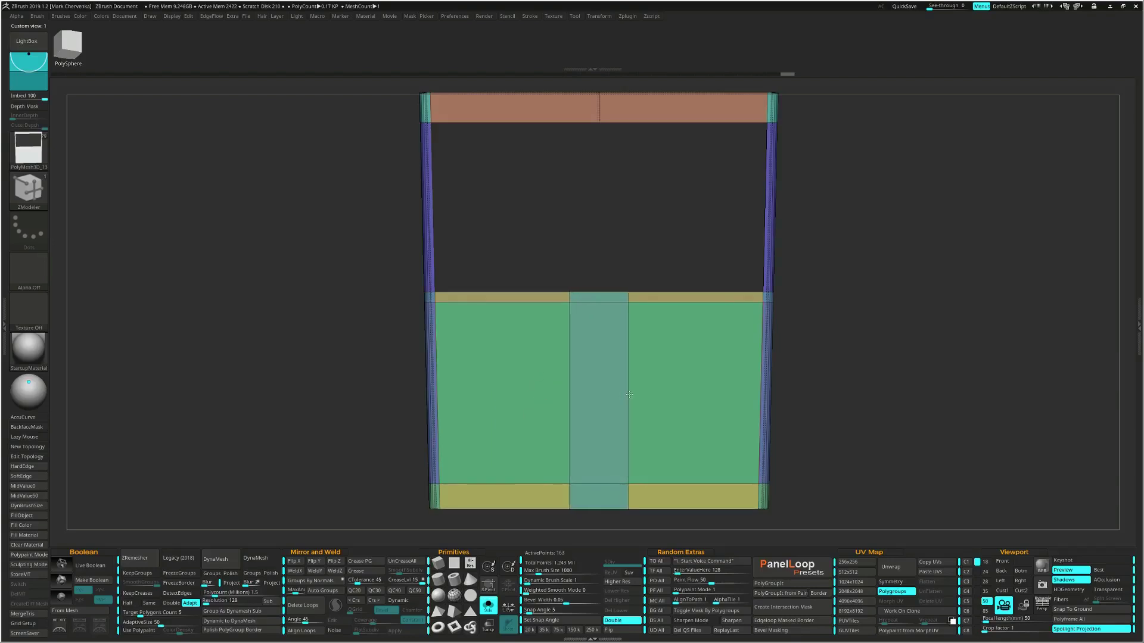
left_click_drag(602, 345, 488, 501, "ctrl+shift")
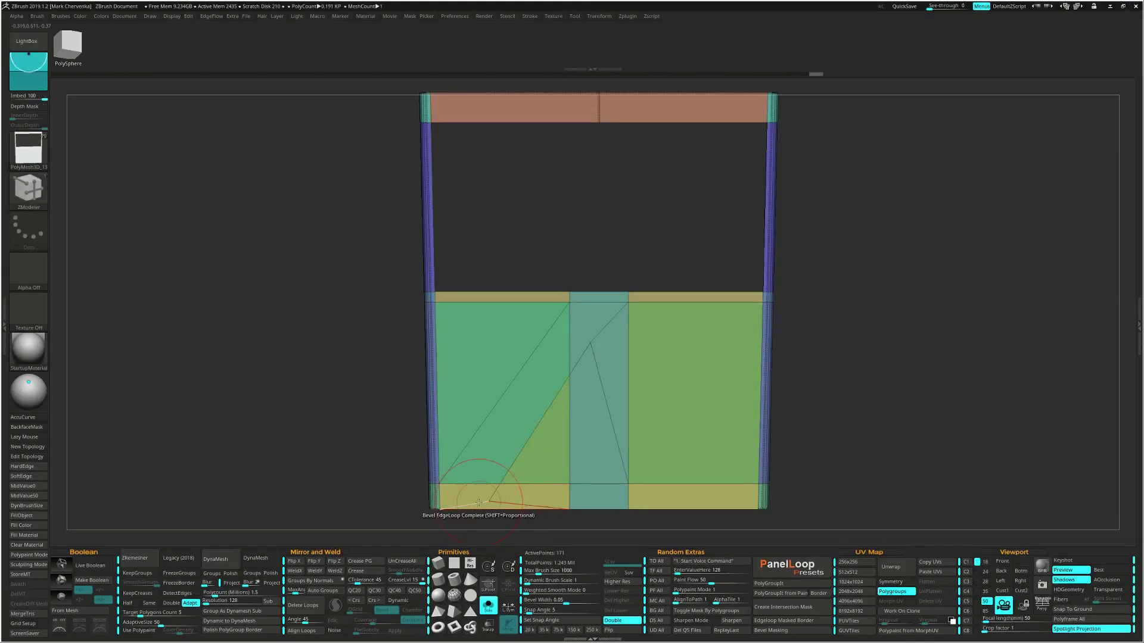
Merge the stray points left by the diagonal cuts in the center strip and bottom rail into their neighboring points
key("space")
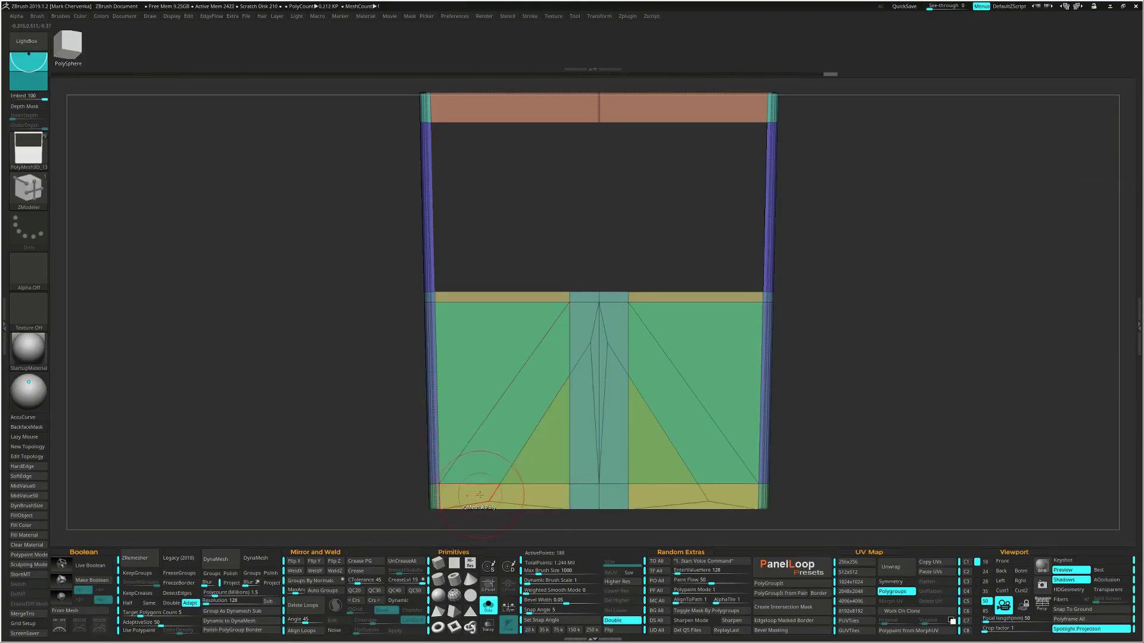
left_click(482, 503)
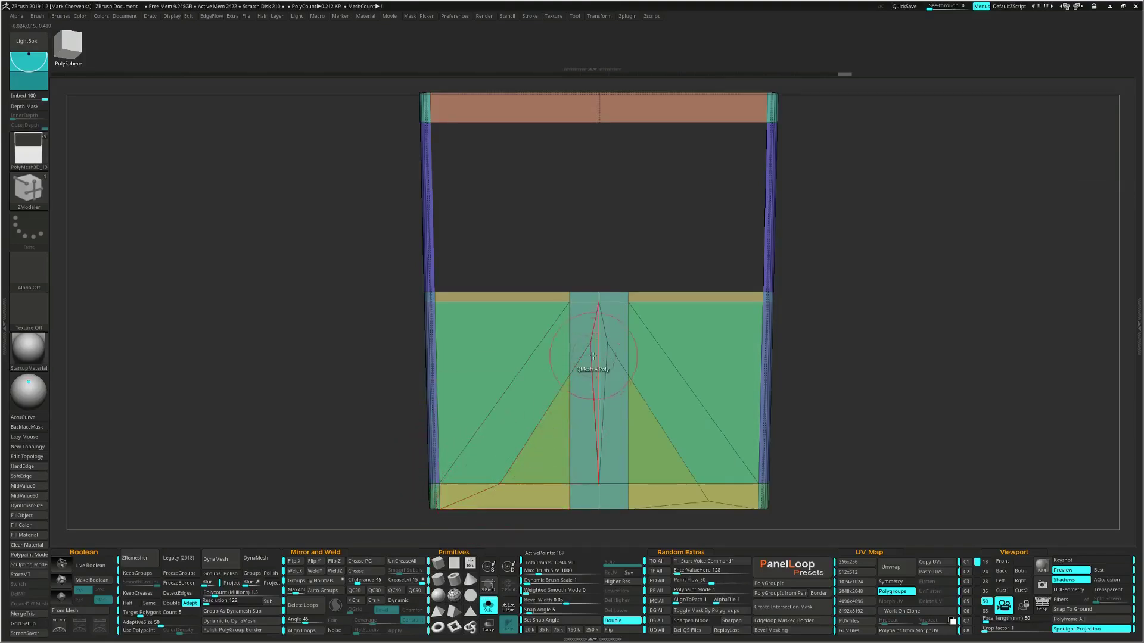
key("ctrl+z")
left_click(481, 503)
left_click(588, 356)
left_click_drag(588, 355, 640, 381)
right_click_drag(640, 381, 644, 382)
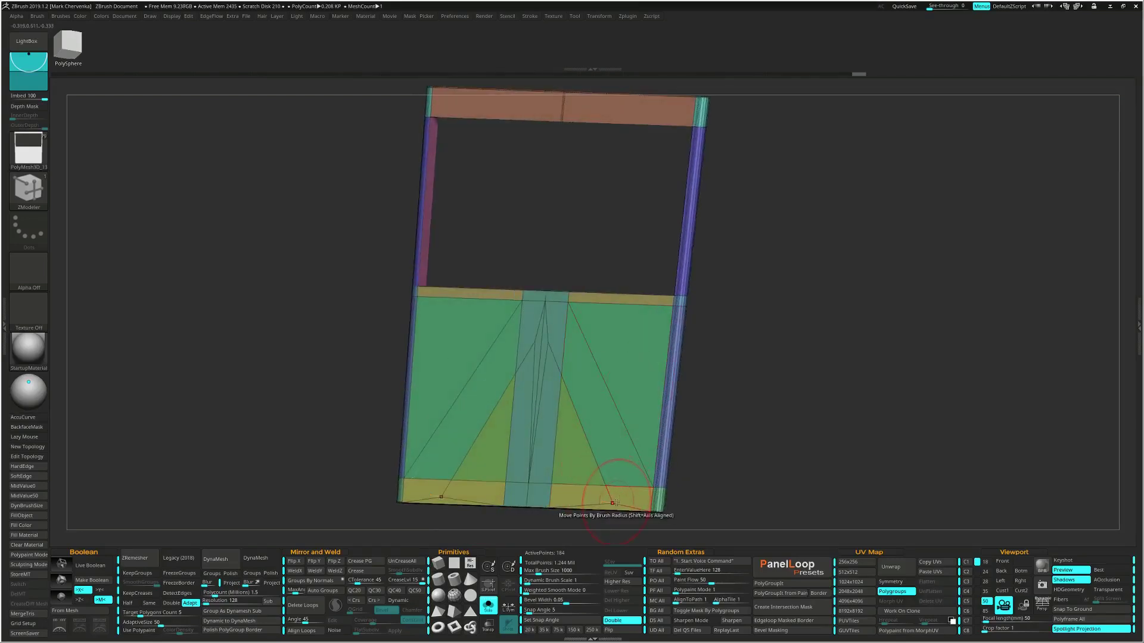
left_click(620, 505)
left_click(548, 346)
Group the polygons outside the diagonals on both sides and delete them to open the lower windows
right_click_drag(588, 368, 530, 383)
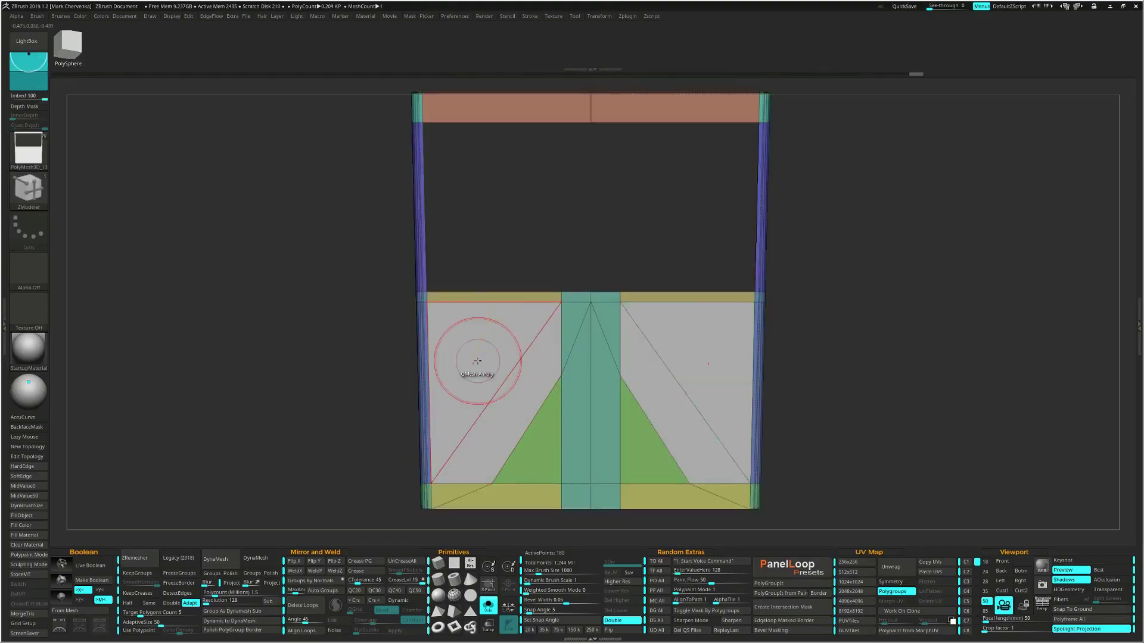
right_click_drag(470, 361, 512, 382)
left_click_drag(522, 407, 538, 409)
right_click_drag(536, 409, 519, 392)
Slice the bottom rail vertically at the foot of the diagonal, and the center strip horizontally where the diagonals meet it
right_click_drag(496, 449, 529, 344, "alt")
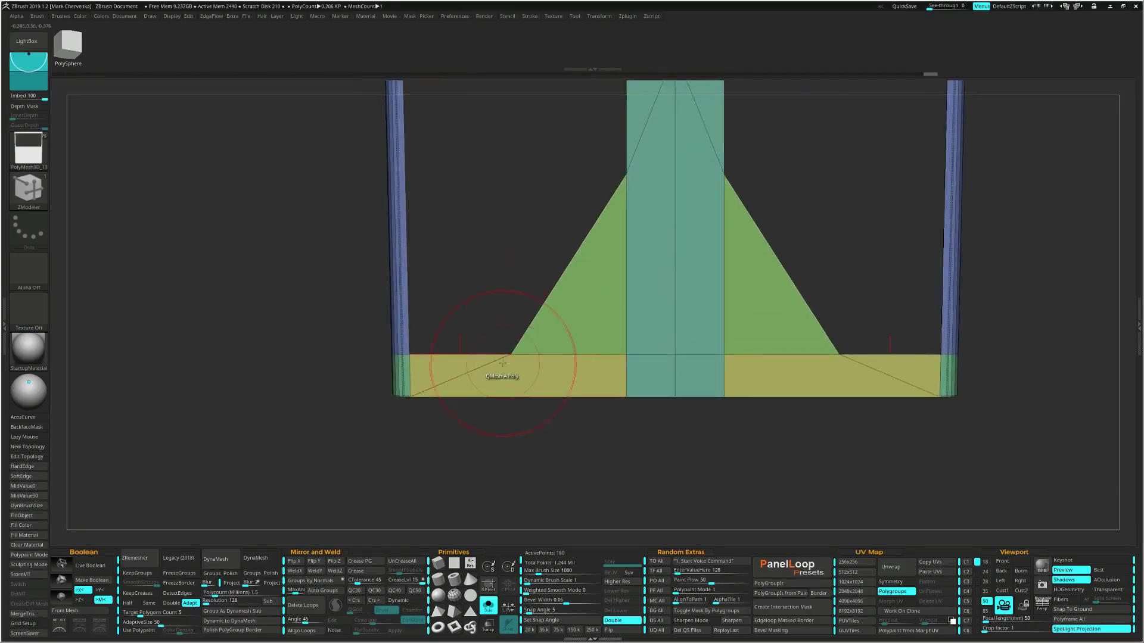
mouse_move(513, 305)
left_mouse_down("ctrl+shift")
mouse_move(493, 457)
mouse_move(507, 464)
left_mouse_up("ctrl+shift")
right_click_drag(617, 212, 563, 361, "alt")
mouse_move(521, 317)
left_mouse_down("ctrl+shift")
mouse_move(812, 302)
mouse_move(796, 323)
left_mouse_up("ctrl+shift")
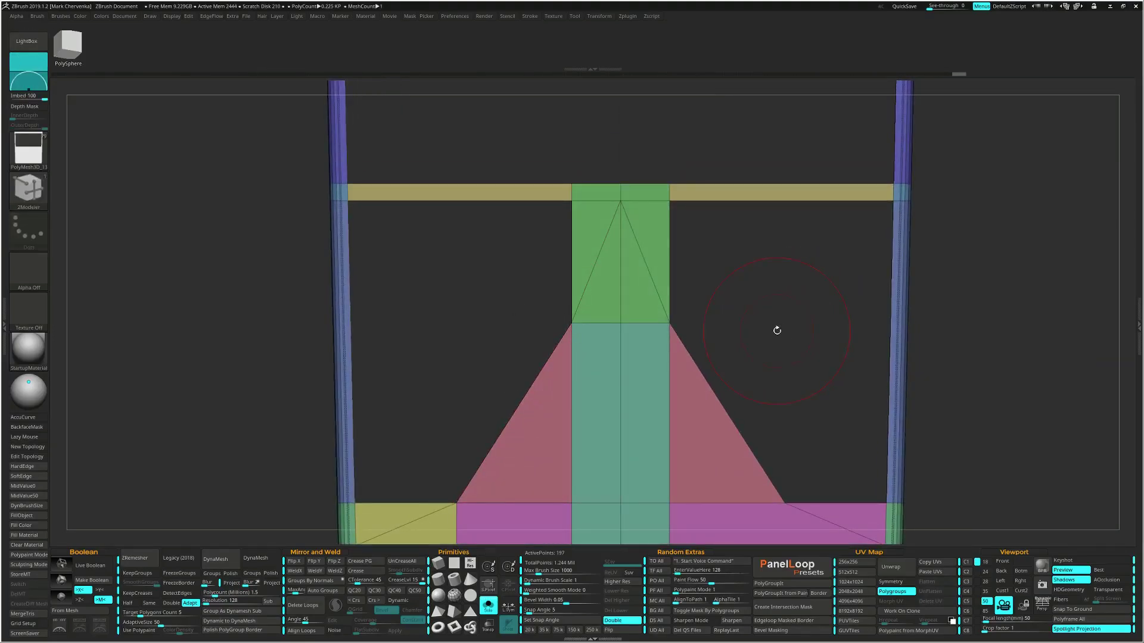
Weld the coincident points of the front panel mesh around the lower center section
key("d")
left_click(765, 616)
right_click_drag(593, 431, 678, 284, "alt")
right_click_drag(543, 390, 507, 472, "ctrl")
right_click_drag(578, 302, 644, 348, "ctrl")
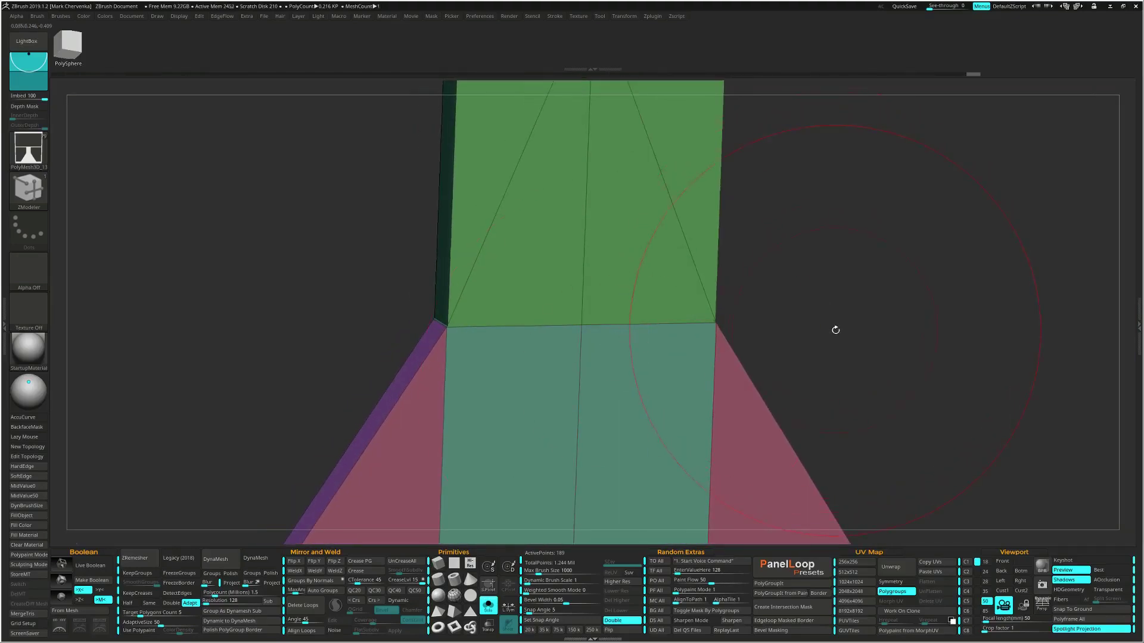
key("space")
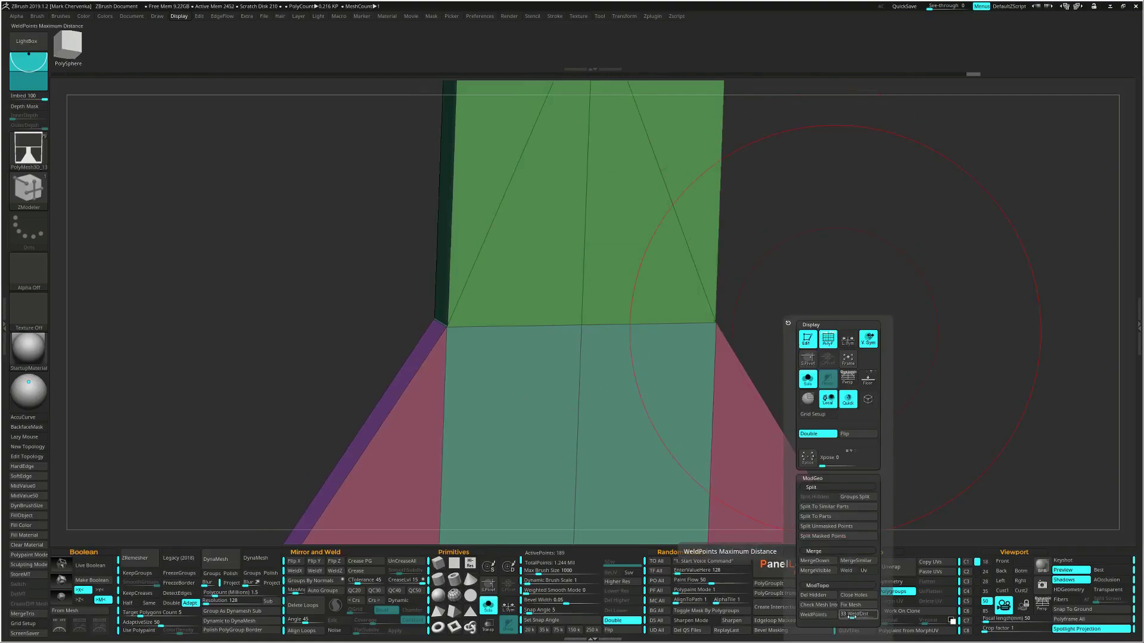
left_click(814, 614)
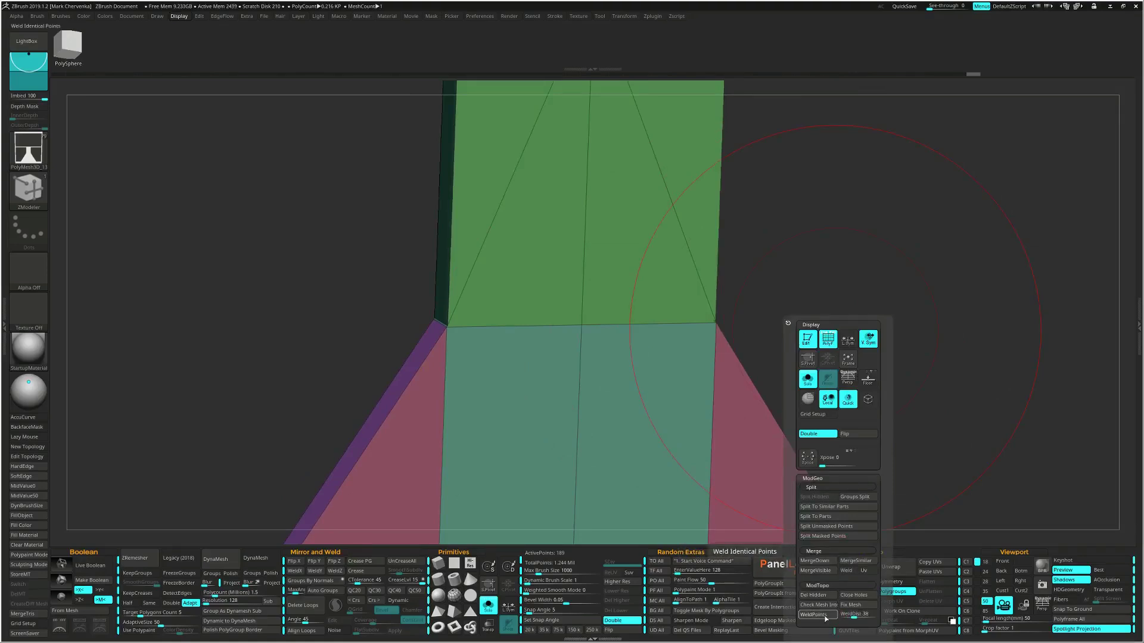
mouse_move(621, 407)
right_mouse_down("ctrl")
mouse_move(619, 364)
mouse_move(628, 381)
mouse_move(613, 387)
right_mouse_up("ctrl")
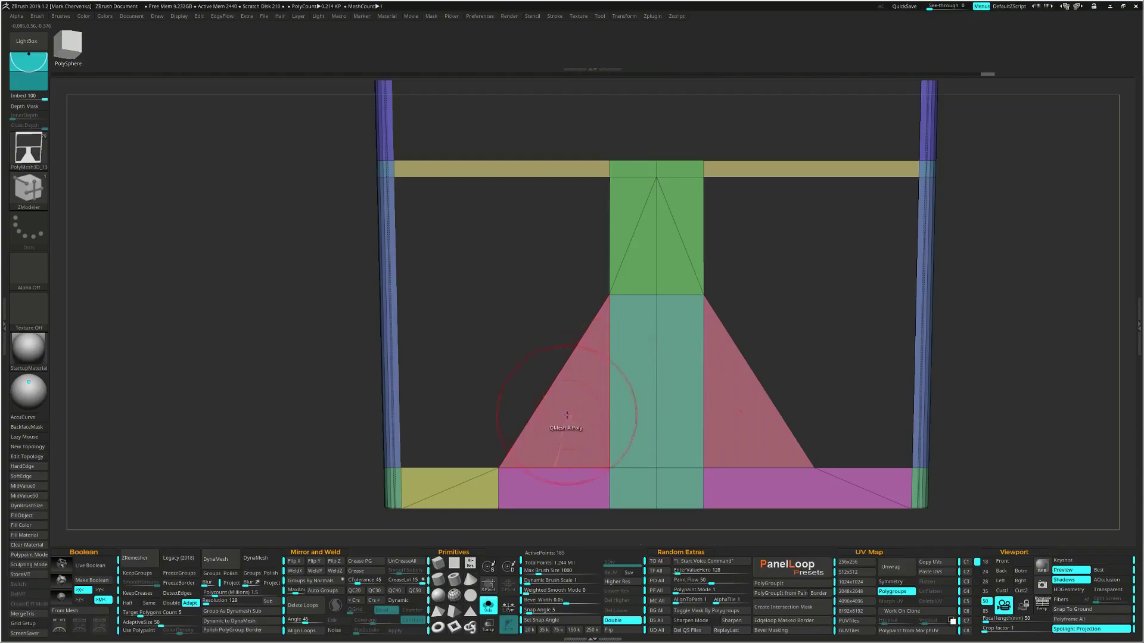
Mirror and weld the panel, and delete the leftover diagonal edges in the bottom rail and upper center strip
right_click_drag(424, 488, 446, 512)
key("space")
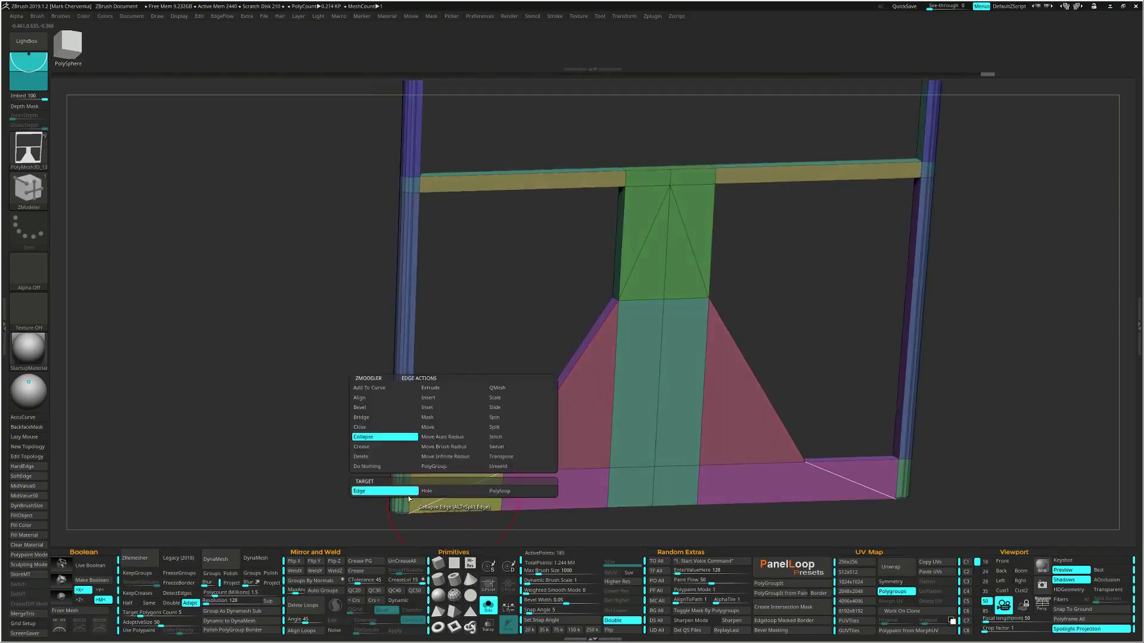
left_click(380, 457)
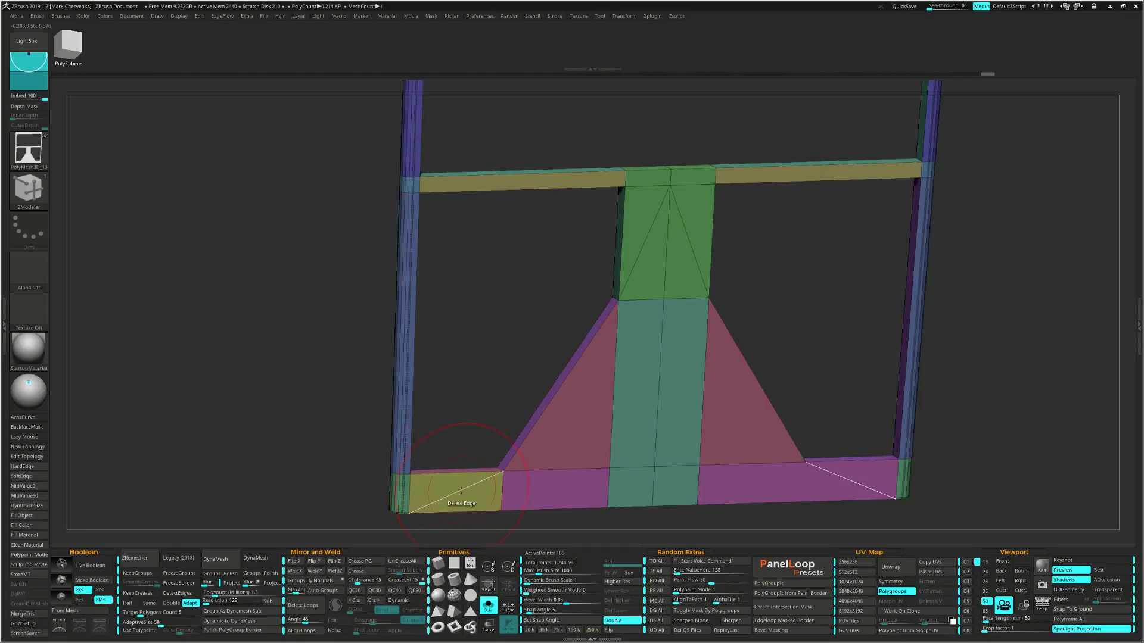
key("ctrl+z")
key("ctrl+z")
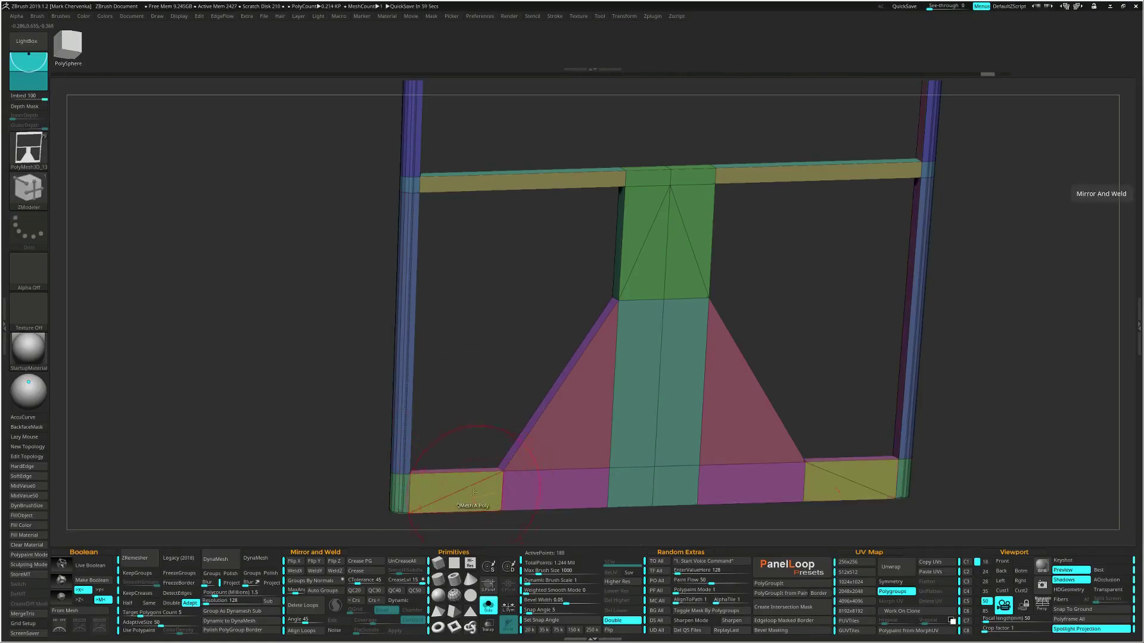
left_click(646, 241)
right_click_drag(647, 242, 700, 312)
left_click(611, 255)
right_click_drag(658, 499, 481, 370)
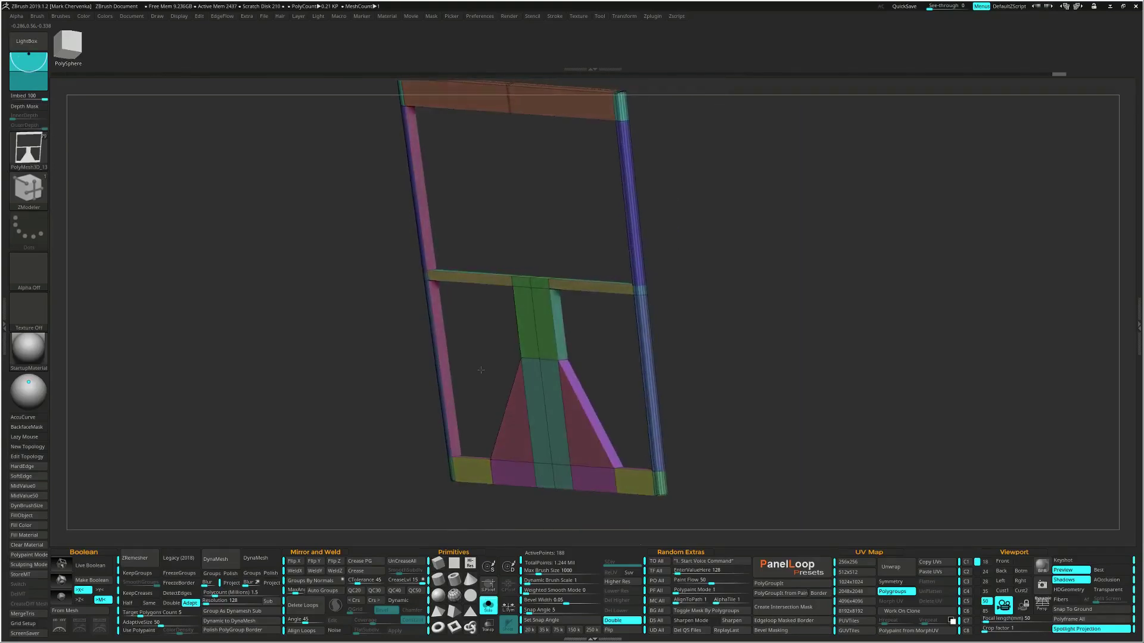
Place the transform gizmo on the lower center strip and return to a straight front view
key("w")
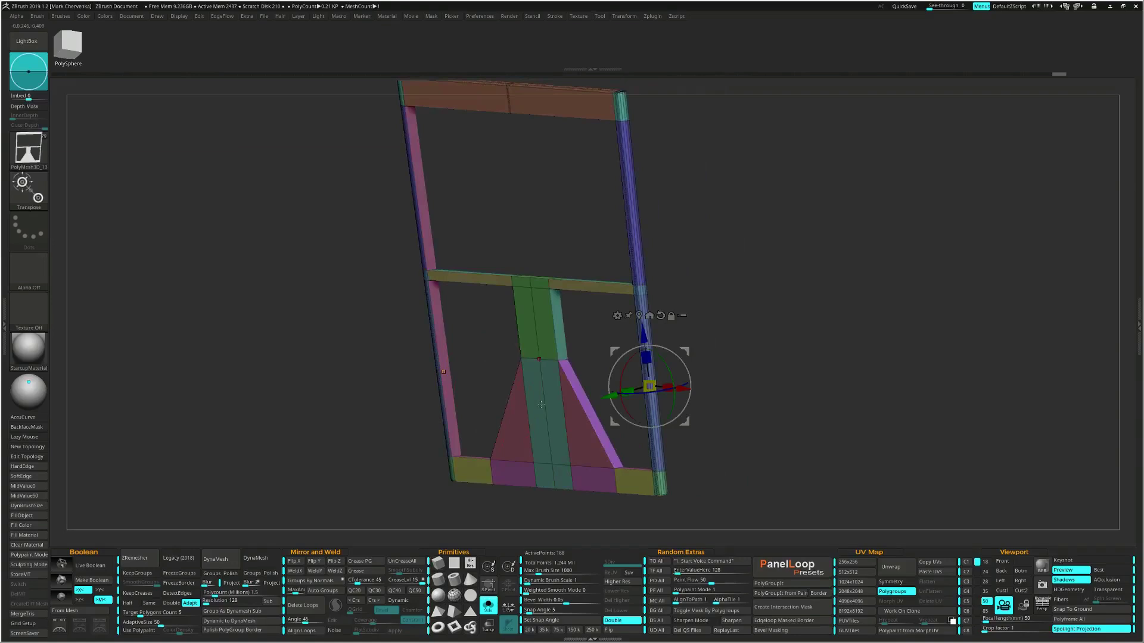
left_click(538, 404)
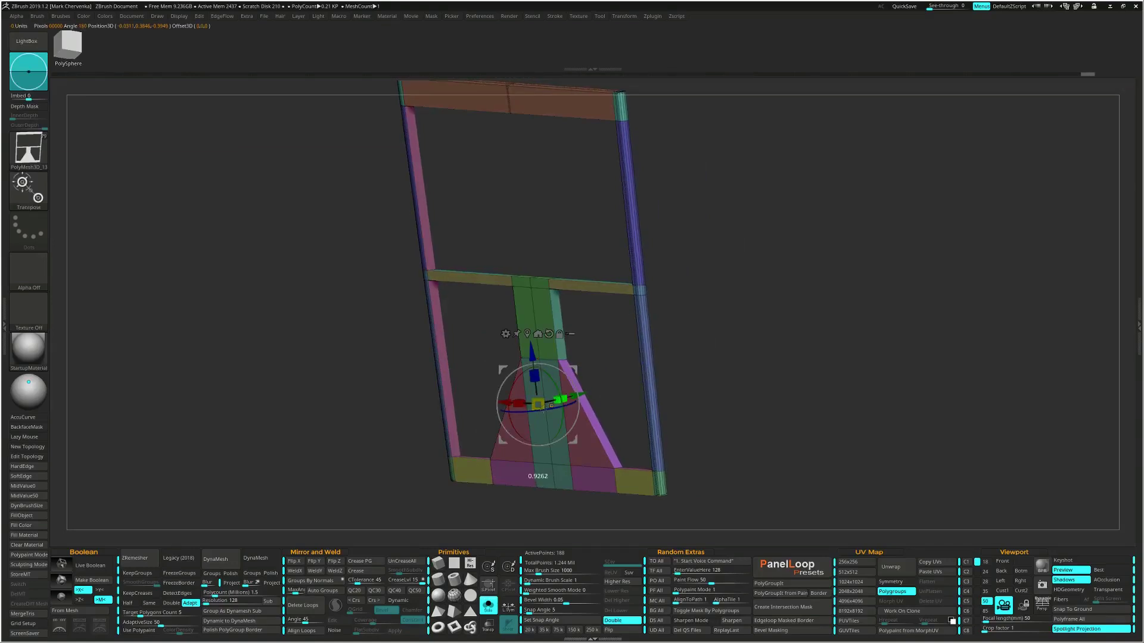
left_click_drag(541, 410, 541, 411)
right_click_drag(541, 411, 557, 412)
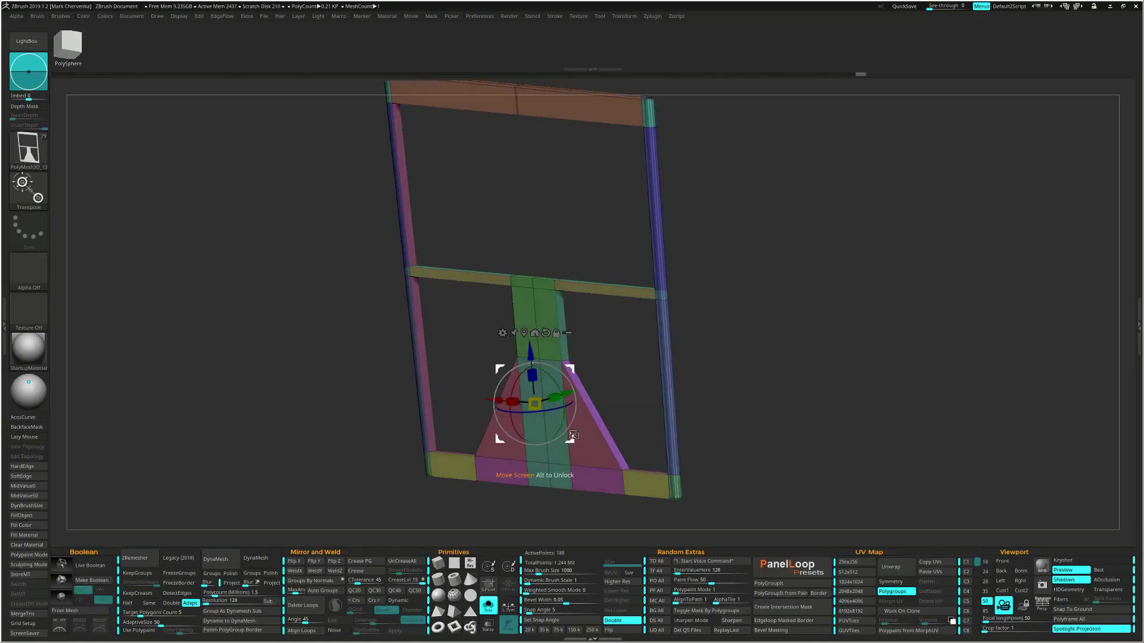
right_click_drag(797, 395, 808, 396, "shift")
key("q")
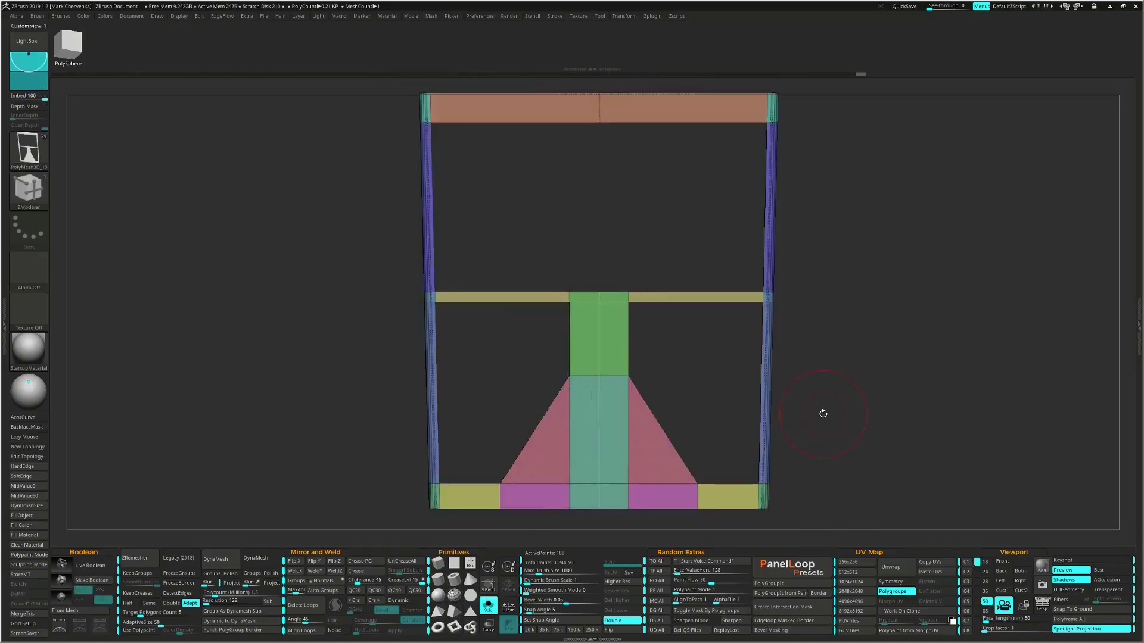
Try to widen the foot of the center strip by masking everything else and moving its points outward
key("ctrl")
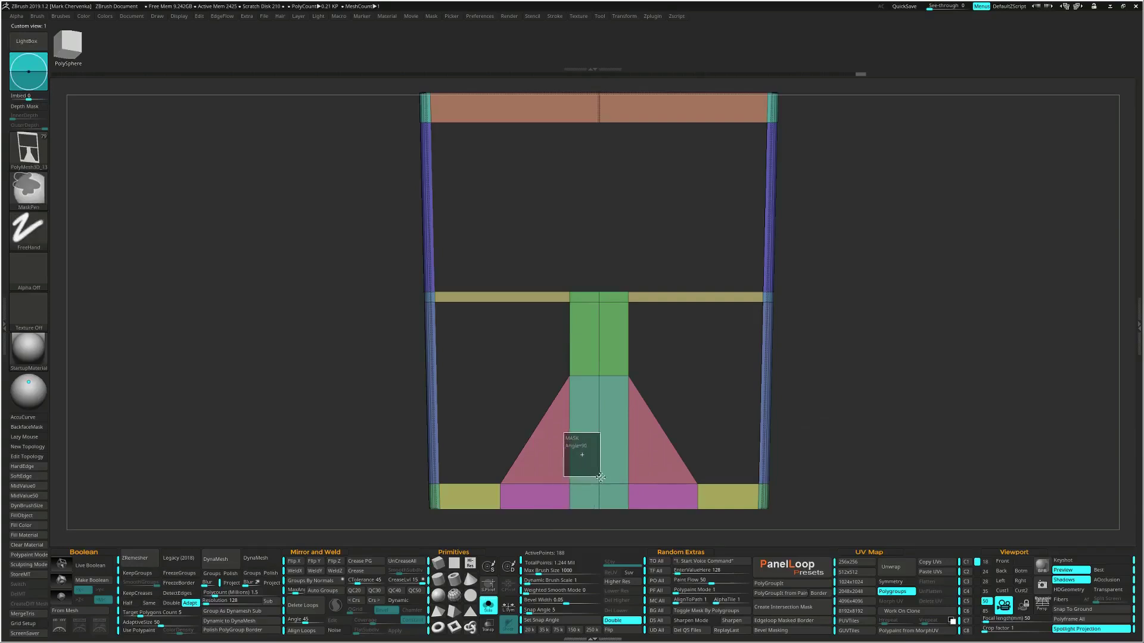
left_click_drag(605, 478, 639, 520, "ctrl+alt")
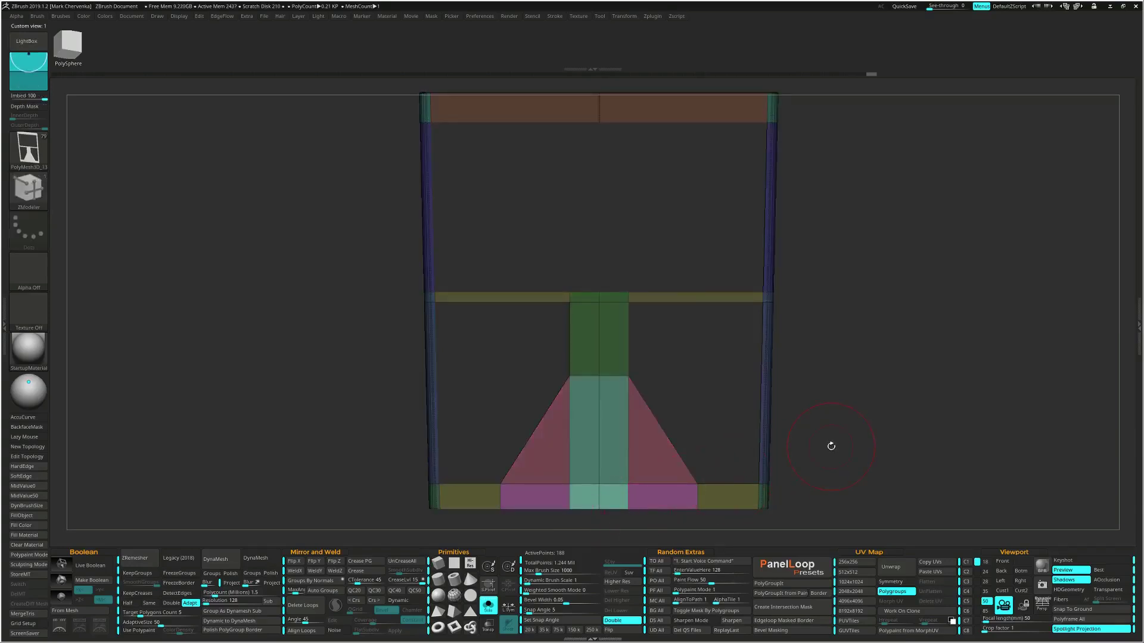
key("w")
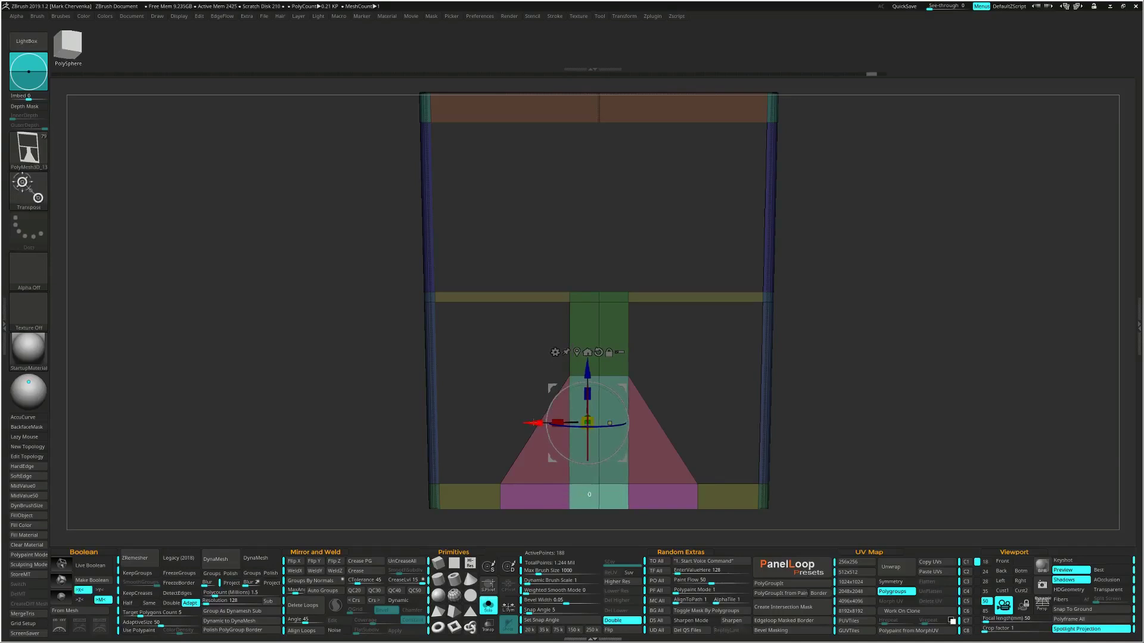
left_click_drag(534, 423, 518, 423)
key("ctrl+z")
left_click_drag(858, 405, 881, 419, "ctrl")
Slice the flared center section horizontally at mid-height and move the center strip's side edges below the cut 0.0415 outward
key("q")
mouse_move(333, 473)
left_mouse_down("ctrl+shift")
mouse_move(819, 473)
mouse_move(855, 426)
mouse_move(636, 529)
mouse_move(592, 495)
mouse_move(637, 523)
left_mouse_up("ctrl+shift")
key("w")
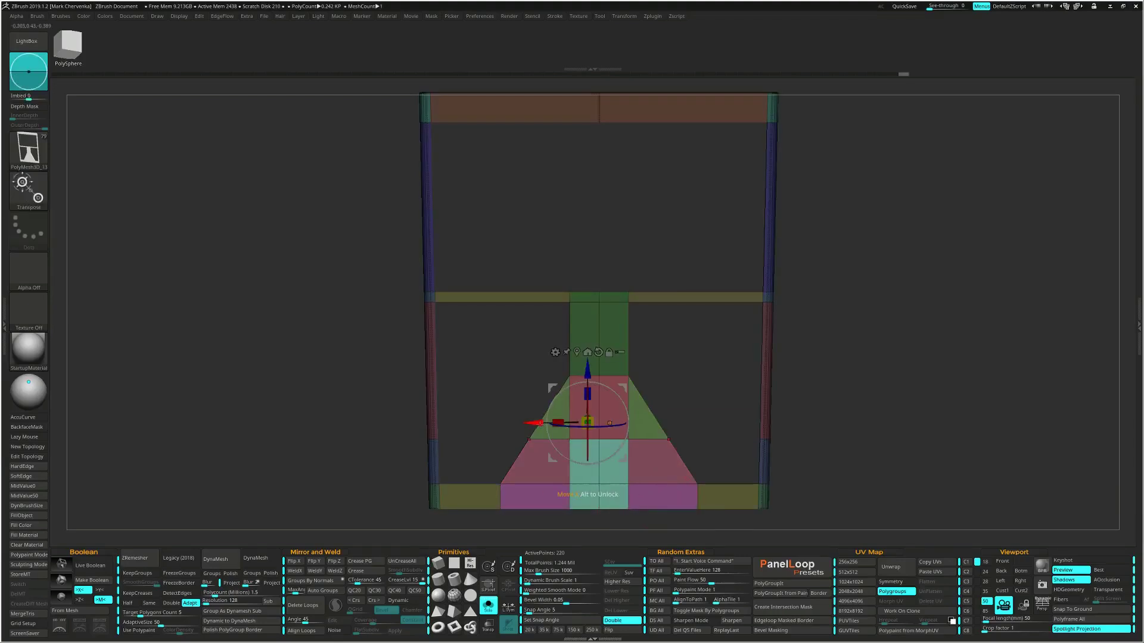
left_click_drag(542, 422, 528, 420)
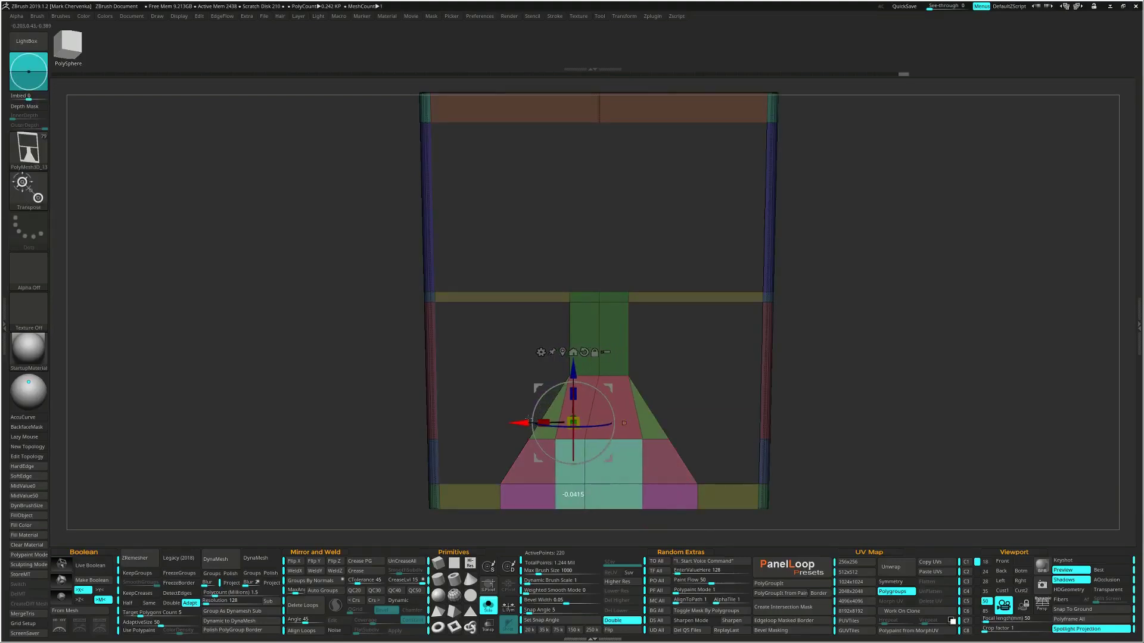
Slice the bottom rail horizontally and vertically just outside the widened center strip, and mirror the cuts to the other side
mouse_move(316, 470)
left_mouse_down("ctrl")
mouse_move(346, 486)
mouse_move(858, 486)
left_mouse_up("ctrl")
mouse_move(856, 375)
left_mouse_down("ctrl+shift")
mouse_move(852, 528)
mouse_move(657, 547)
mouse_move(533, 547)
mouse_move(536, 537)
left_mouse_up("ctrl+shift")
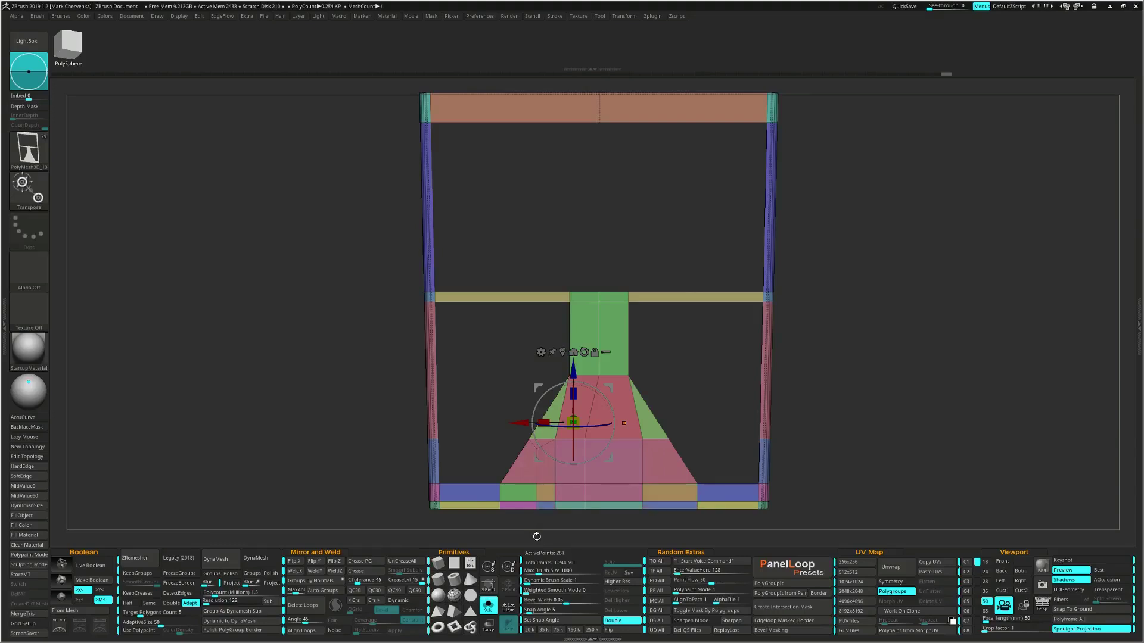
key("q")
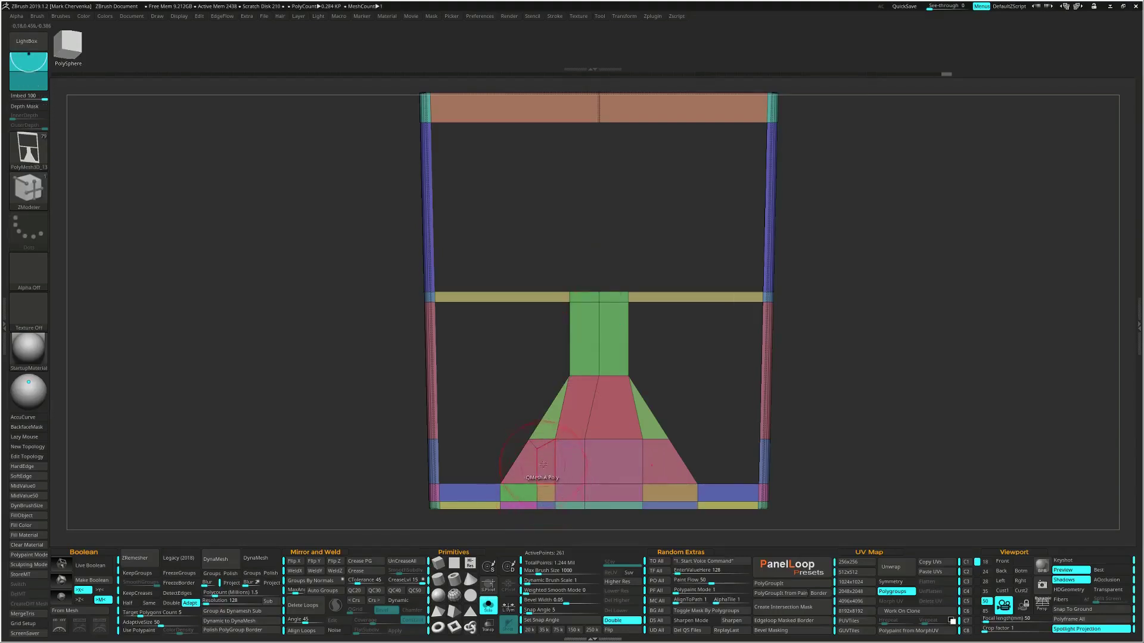
key("ctrl+shift+m")
Collapse the short stray edges left by the vertical cut beside the center strip
key("space")
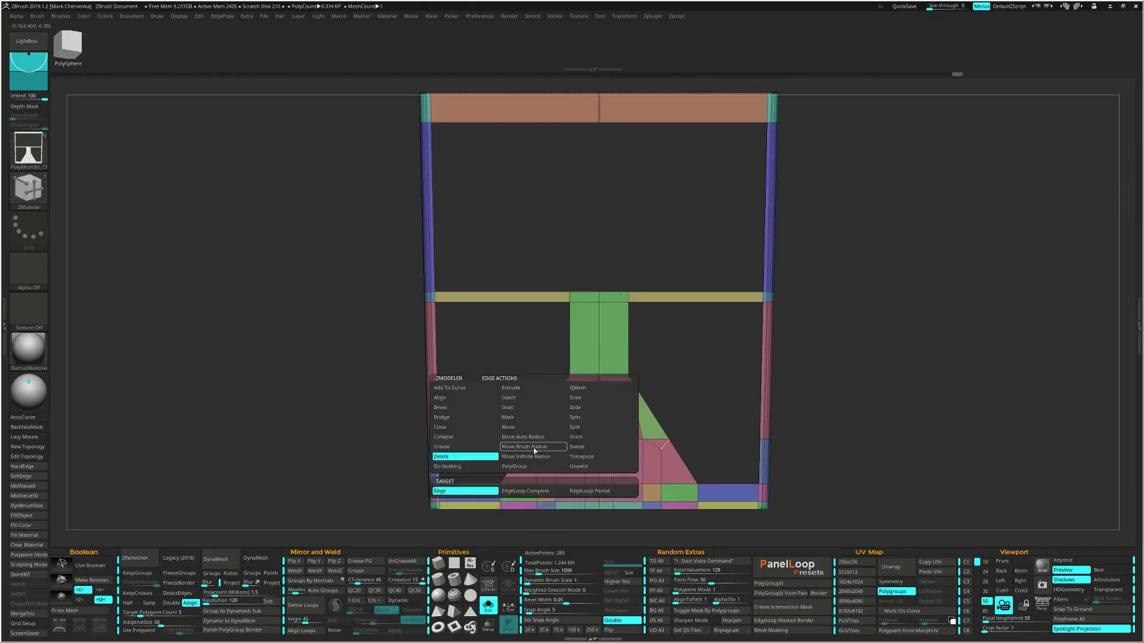
key("space")
left_click(466, 438)
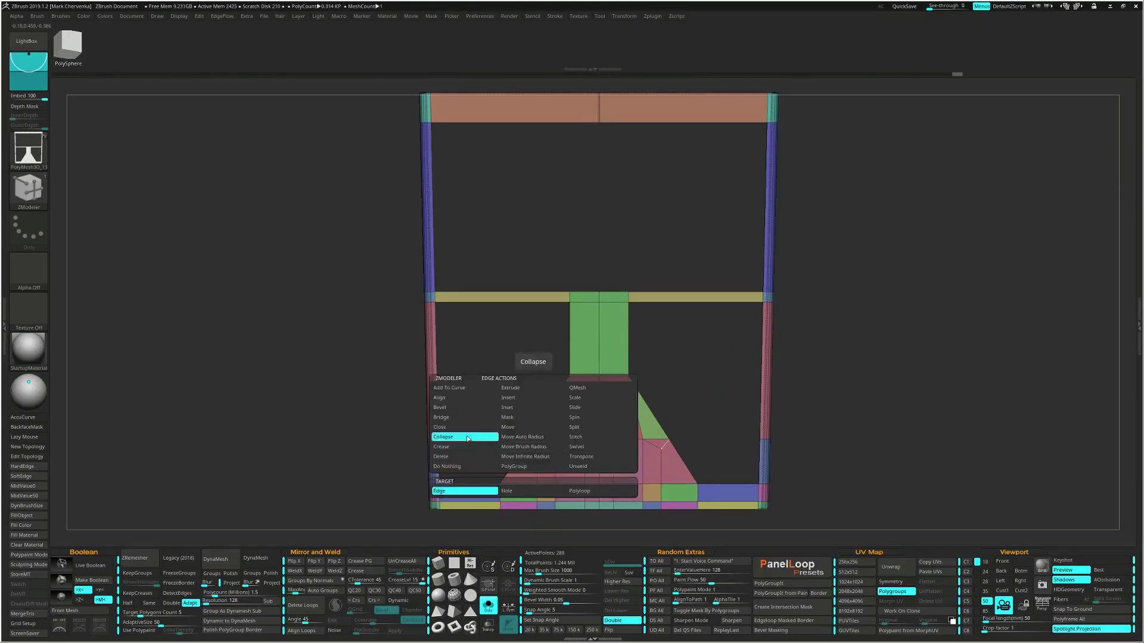
left_click(534, 446)
right_click_drag(536, 459, 447, 464)
mouse_move(540, 446)
right_mouse_down()
mouse_move(595, 456)
mouse_move(572, 468)
mouse_move(482, 416)
mouse_move(528, 387)
mouse_move(528, 431)
right_mouse_up()
left_click(515, 473)
Delete the unneeded partial edge loops left by the slices on the bottom rail
key("space")
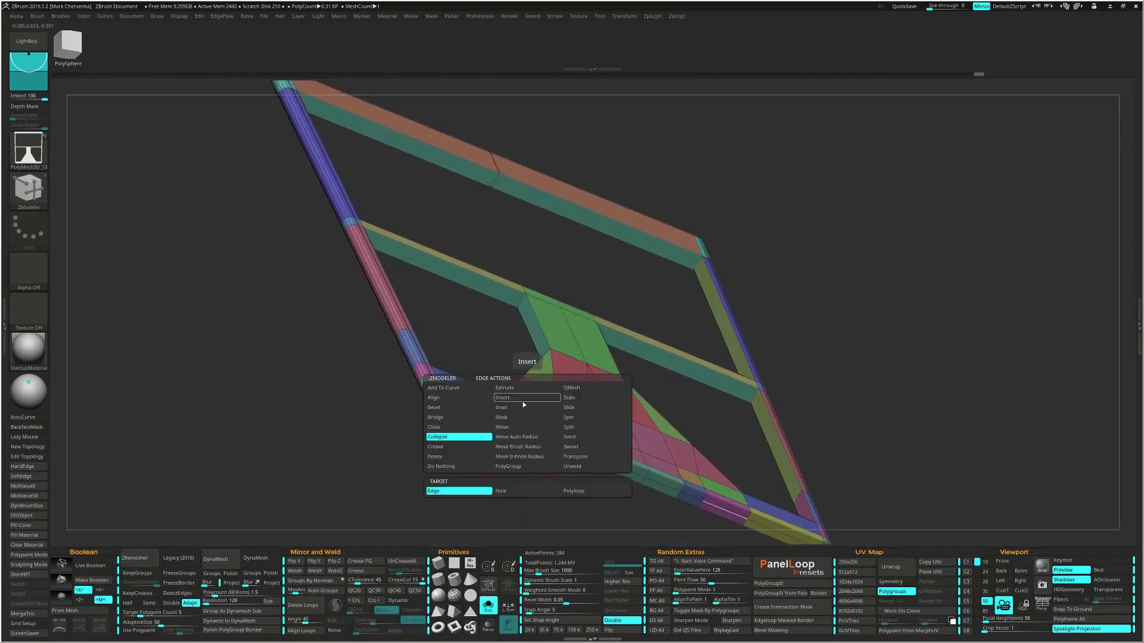
left_click(462, 456)
left_click(581, 491)
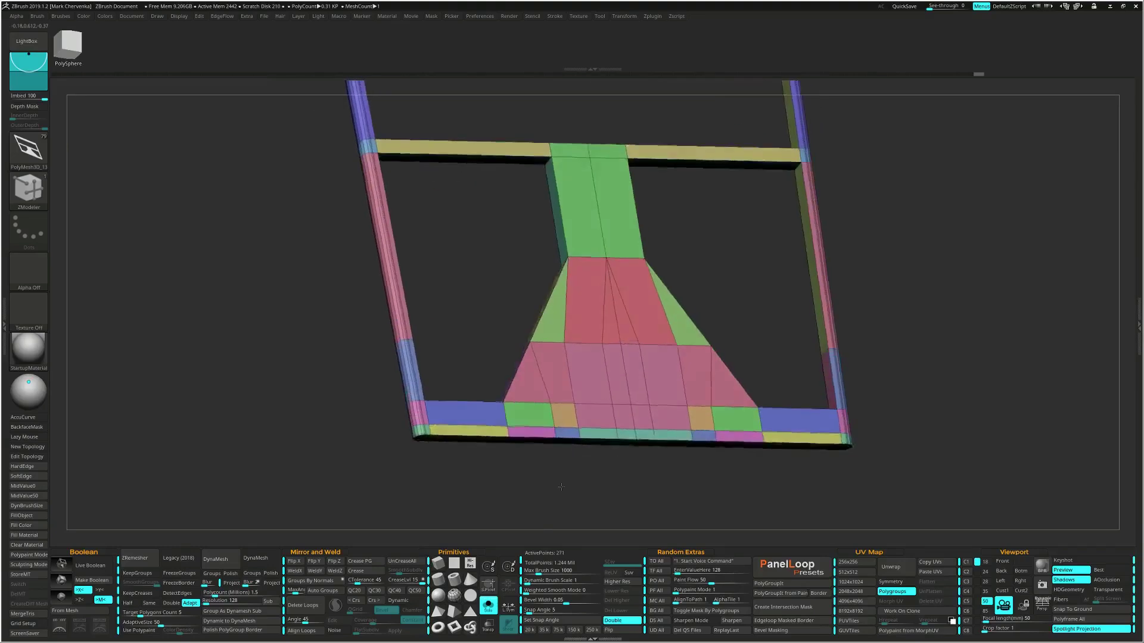
right_click_drag(561, 487, 570, 435)
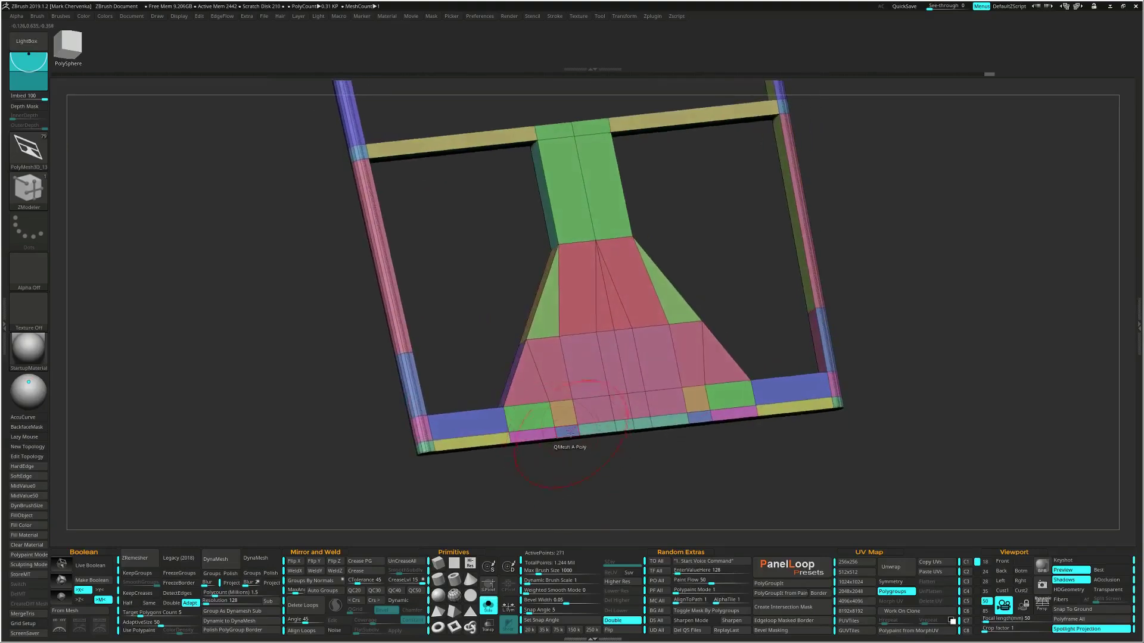
QMesh the widened center polygons and the small lower rail polygons through the panel to cut a stepped notch
mouse_move(570, 430)
left_mouse_down()
mouse_move(558, 441)
mouse_move(603, 408)
mouse_move(621, 412)
mouse_move(615, 392)
left_mouse_up()
right_click_drag(589, 373, 550, 412)
left_click_drag(589, 375, 610, 365)
right_click_drag(609, 365, 609, 332)
Collapse the stray edges along the notch's upper edge so a single center line remains
key("space")
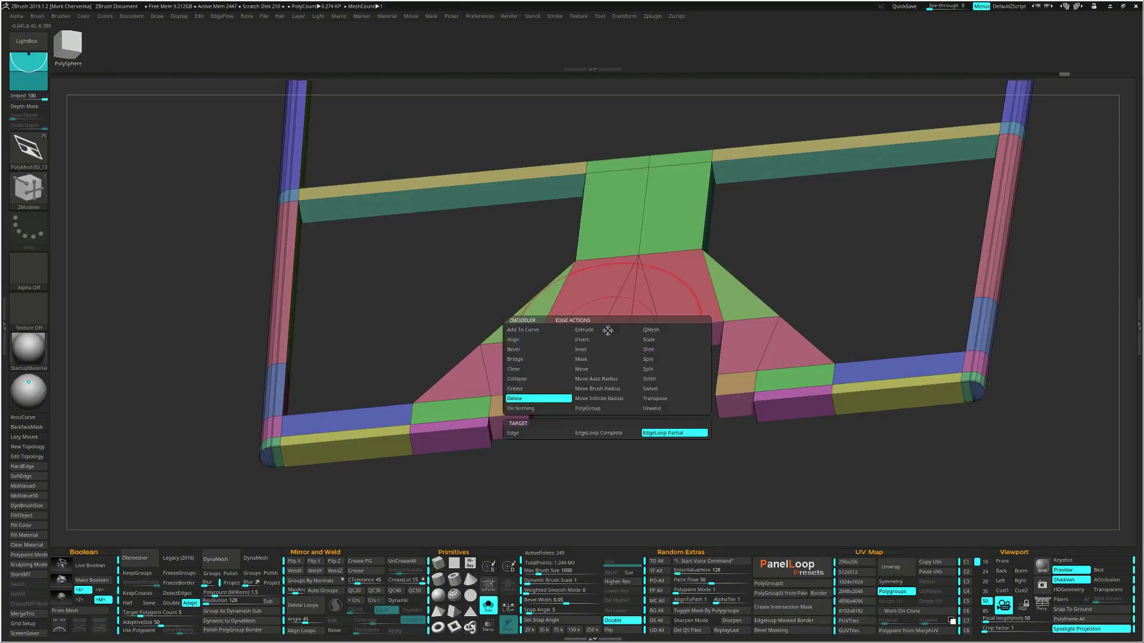
left_click(523, 379)
left_click(608, 338)
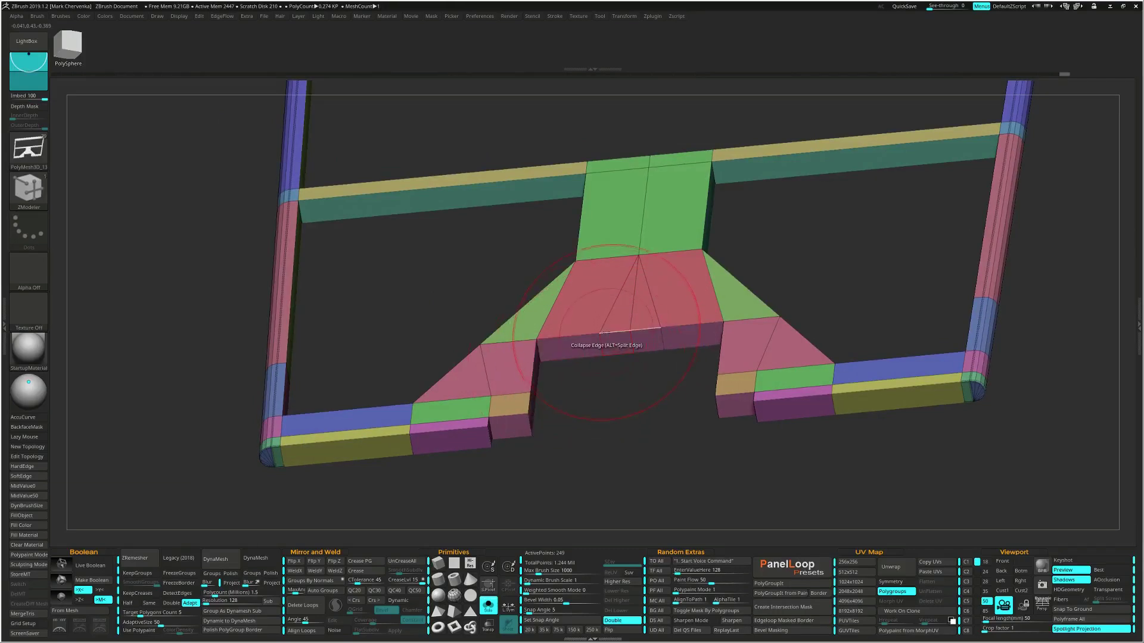
right_click_drag(612, 356, 601, 329)
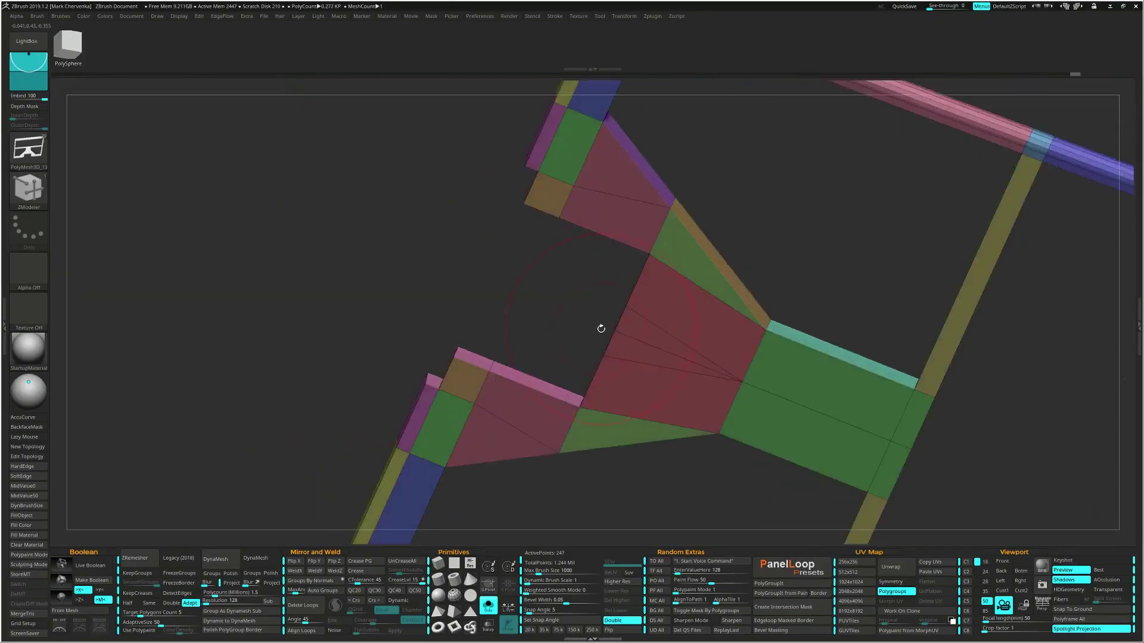
left_click(610, 347)
mouse_move(624, 374)
right_mouse_down()
mouse_move(604, 430)
mouse_move(633, 463)
mouse_move(667, 422)
mouse_move(632, 478)
mouse_move(605, 474)
mouse_move(615, 469)
right_mouse_up()
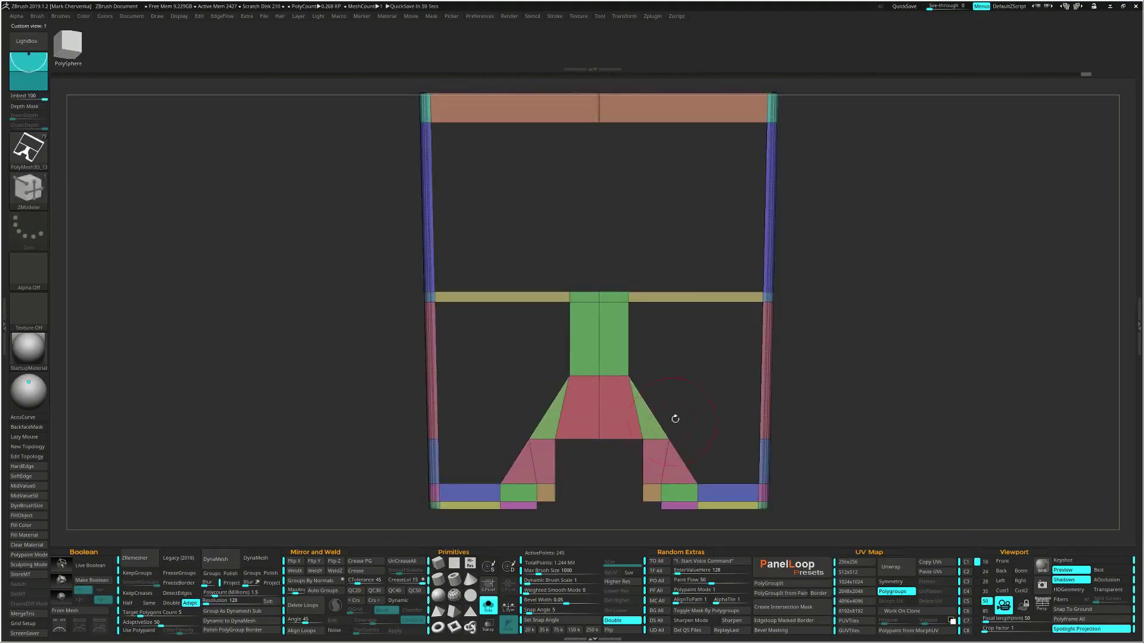
Merge the whole panel into one polygroup and crease it with tolerance 50 under dynamic subdivision
key("ctrl+w")
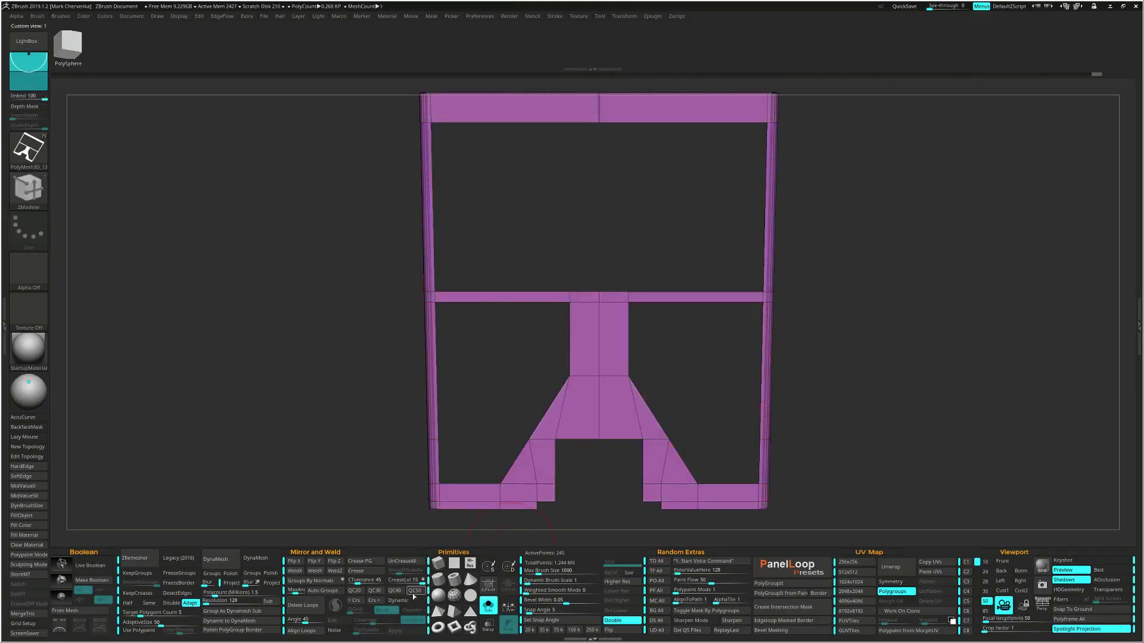
left_click(413, 594)
right_click_drag(519, 449, 541, 475, "alt")
right_click_drag(485, 403, 505, 352, "alt")
right_click_drag(506, 353, 506, 313)
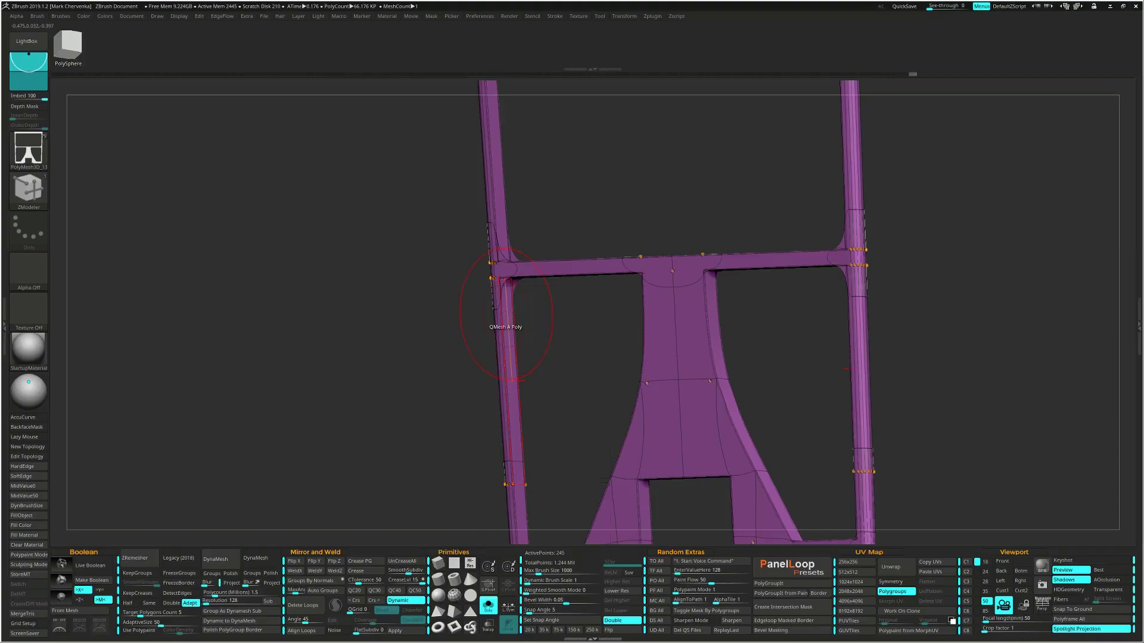
Uncrease the inner polyloops of the lower and upper window openings, and turn off the dynamic subdivision preview
key("space")
left_click(423, 331)
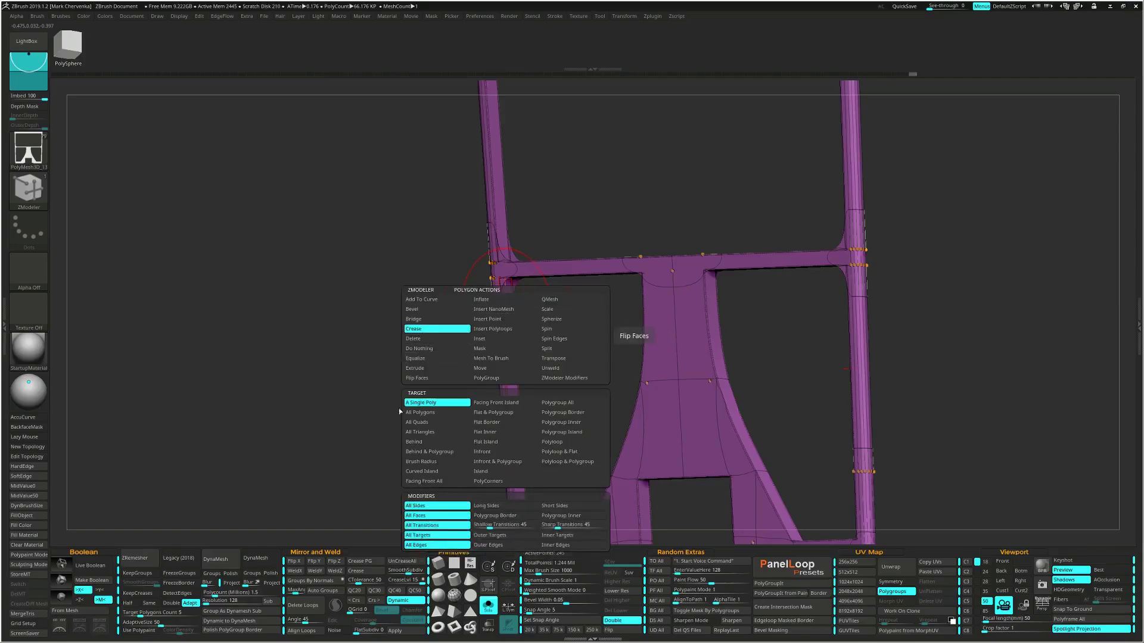
left_click(573, 442)
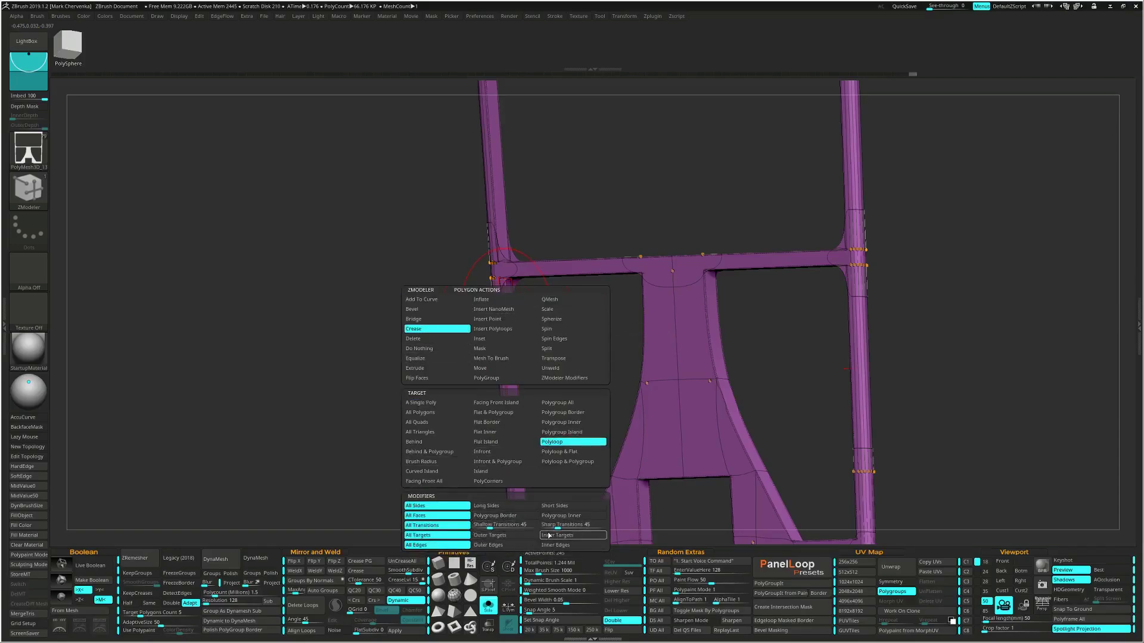
left_click(548, 535)
left_click(509, 331)
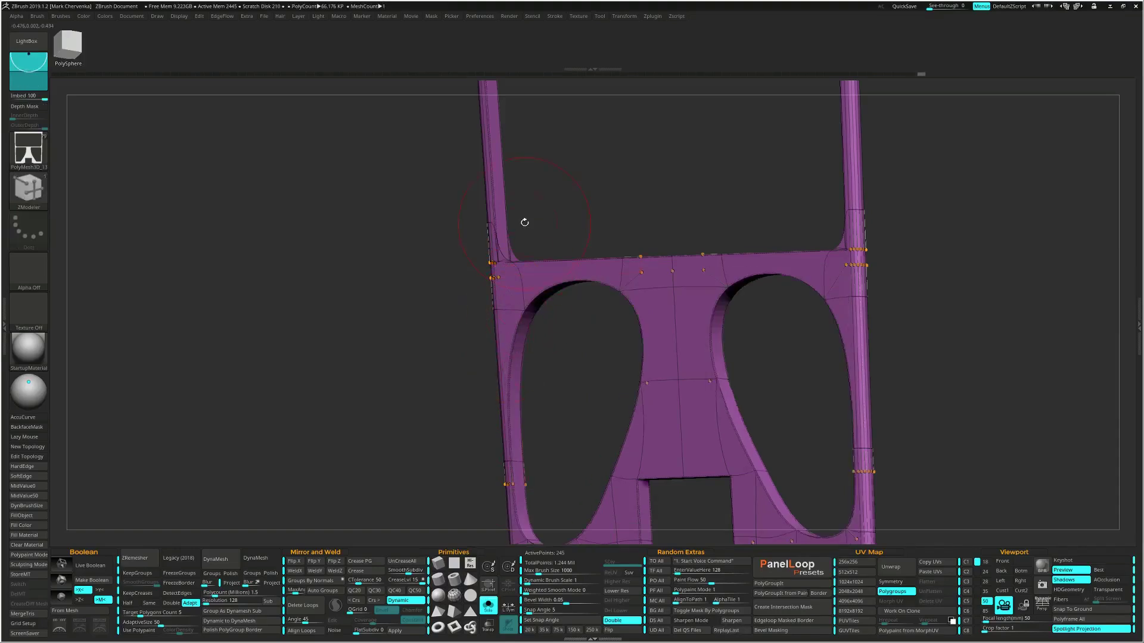
left_click(502, 215, "alt")
right_click_drag(502, 215, 518, 344, "ctrl")
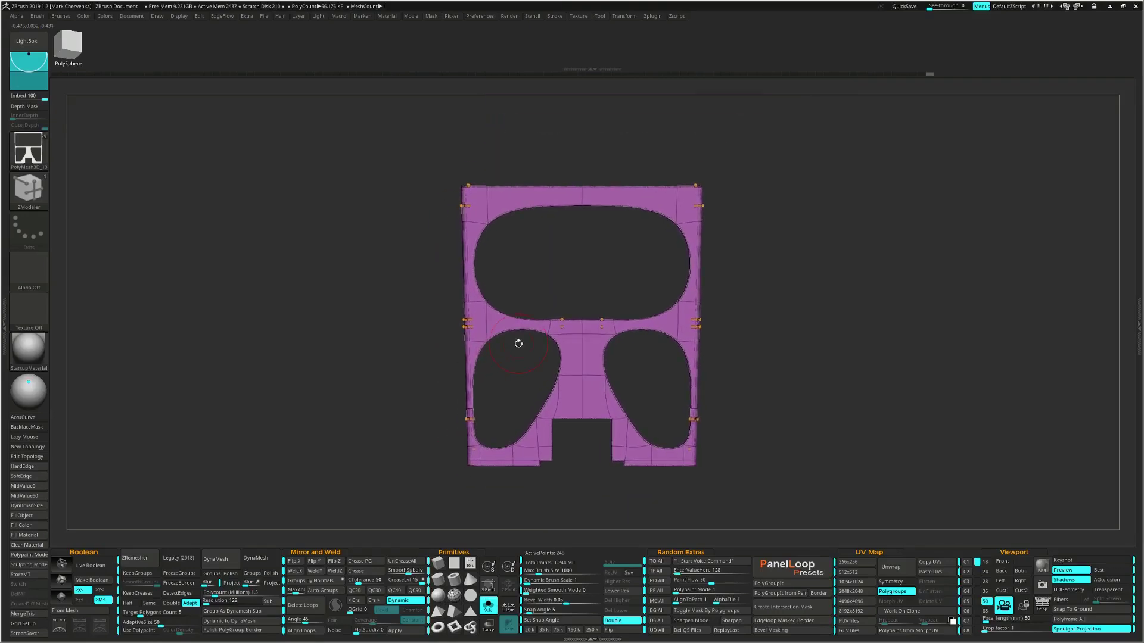
key("shift+d")
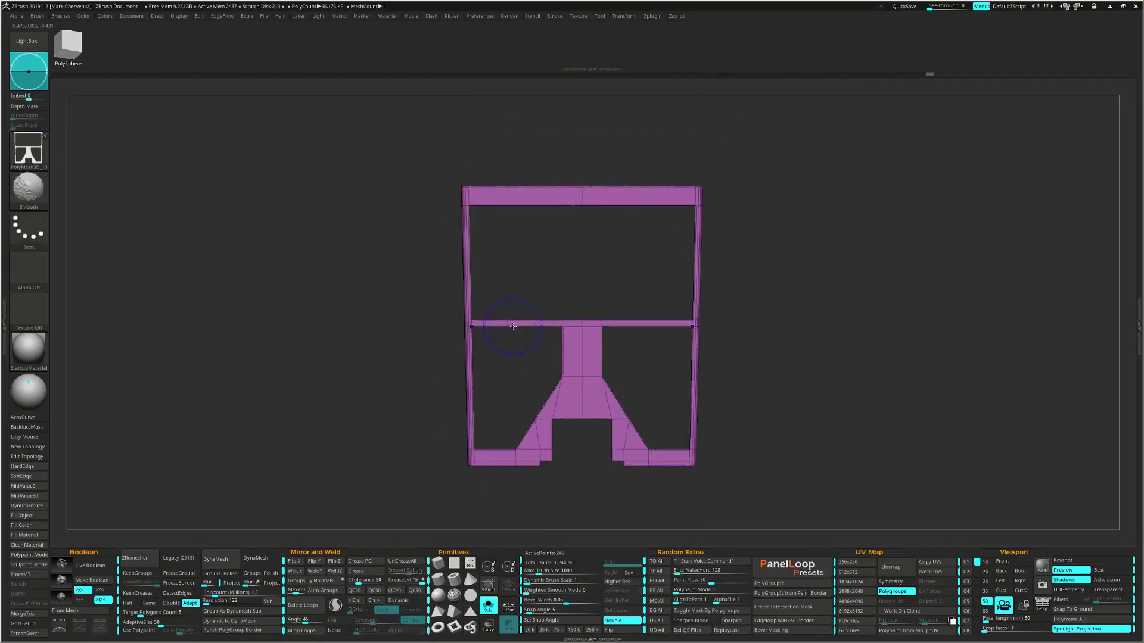
Slice the front panel vertically just inside its side post and activate dynamic subdivision for the mesh
right_click_drag(511, 353, 529, 335, "alt")
left_click_drag(489, 143, 494, 477, "ctrl+shift")
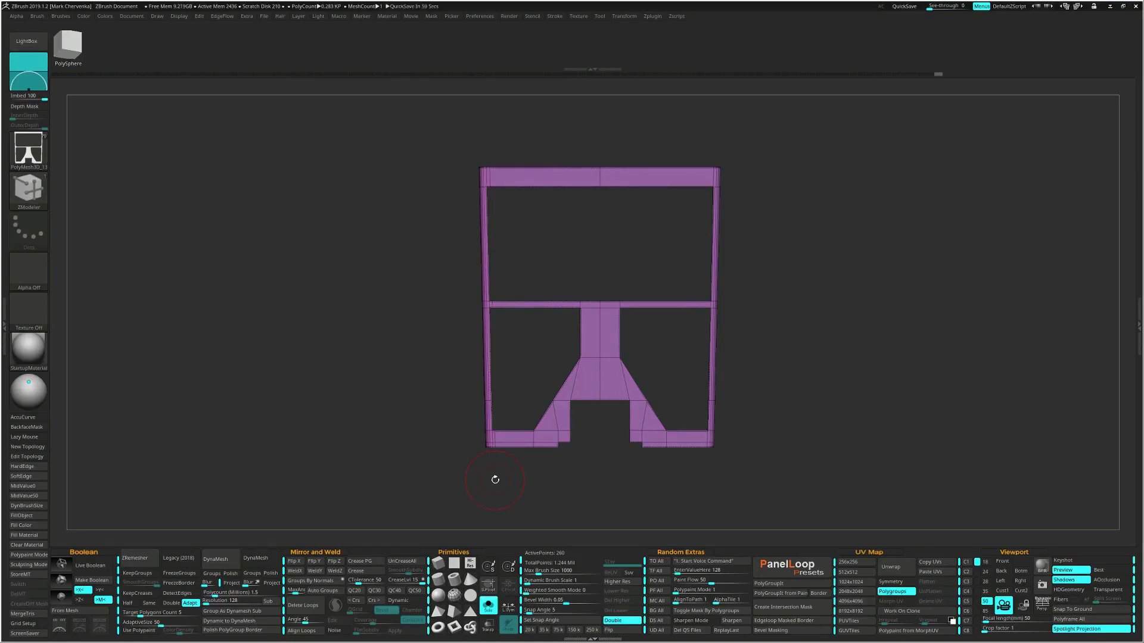
key("d")
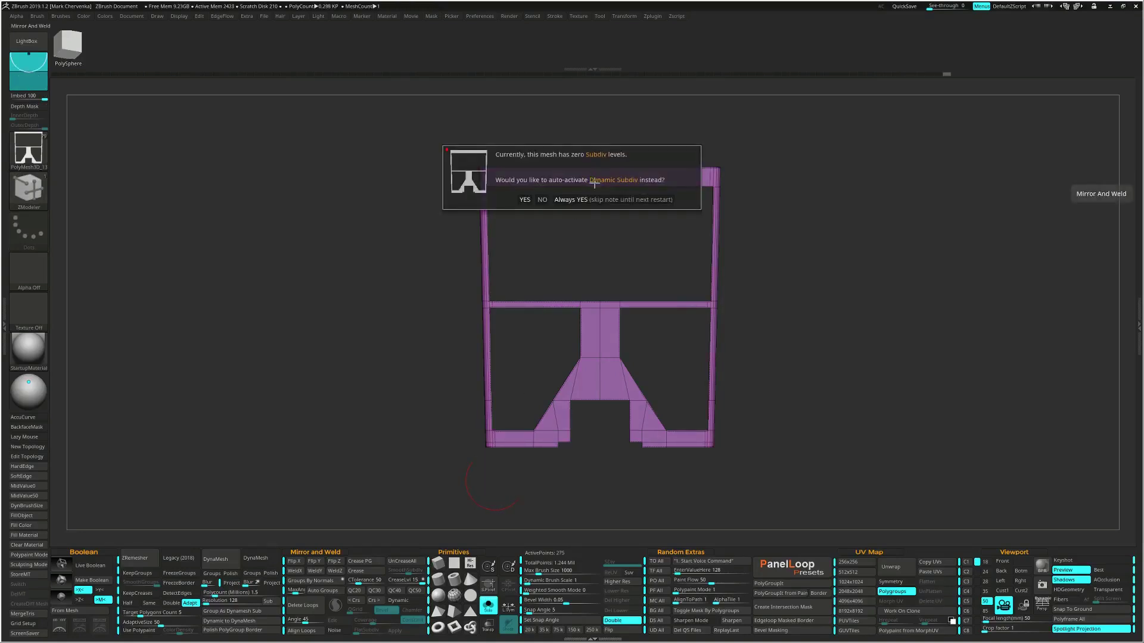
left_click(588, 200)
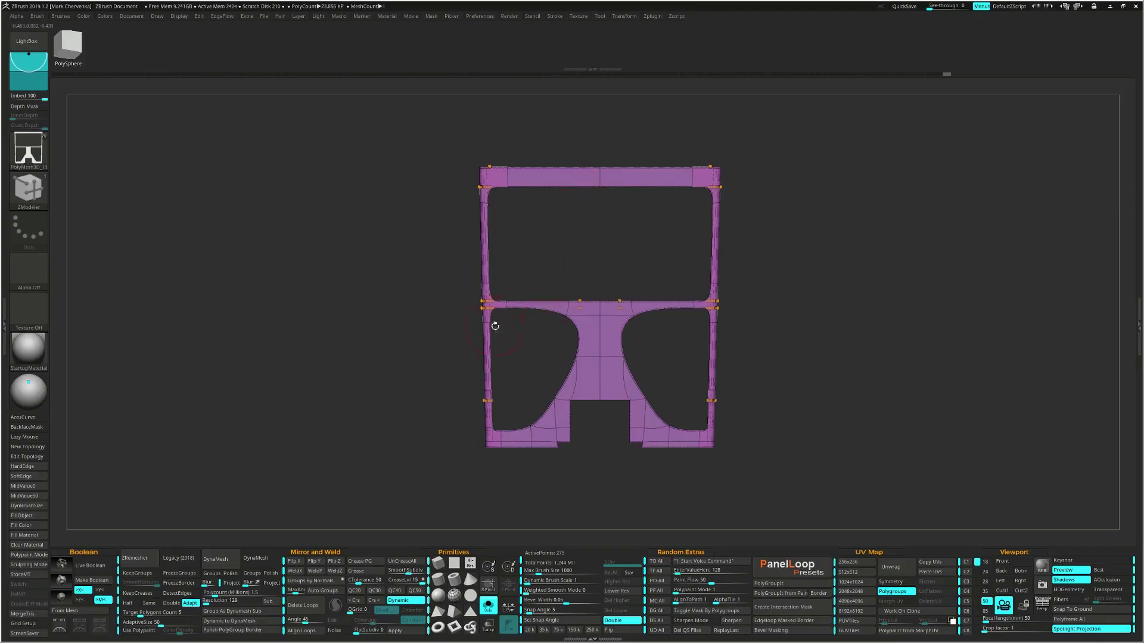
Slice the panel horizontally just below the middle rail and at the center pillar's bend, and vertically through the lower rail beside the flared leg
left_click_drag(427, 313, 776, 305, "ctrl+shift")
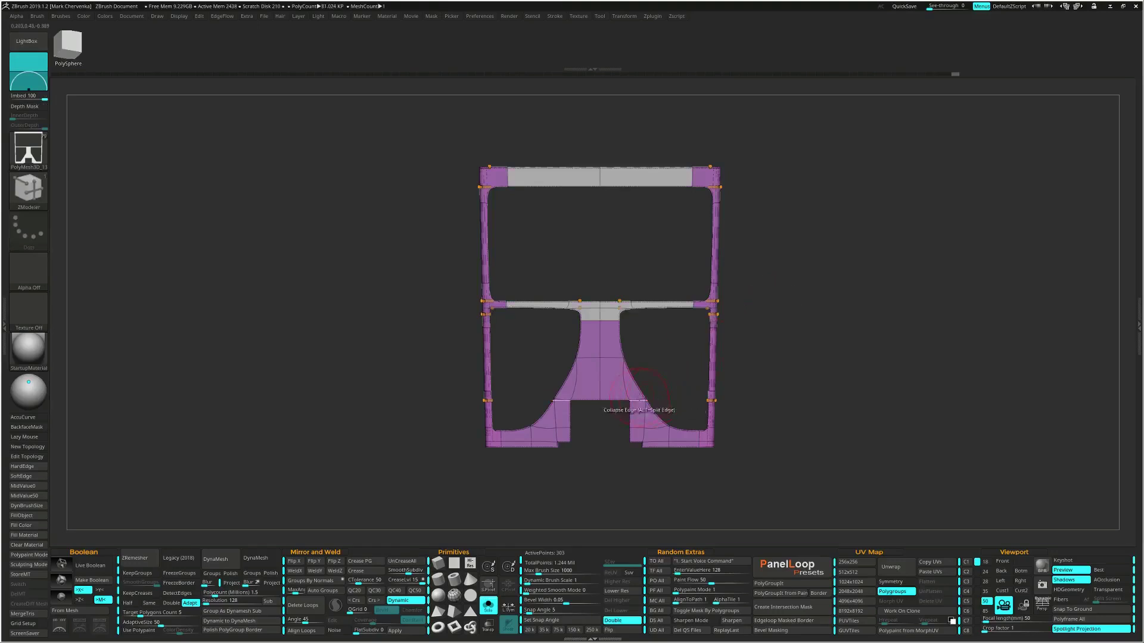
mouse_move(458, 370)
left_mouse_down("ctrl+shift")
mouse_move(745, 370)
mouse_move(753, 342)
left_mouse_up("ctrl+shift")
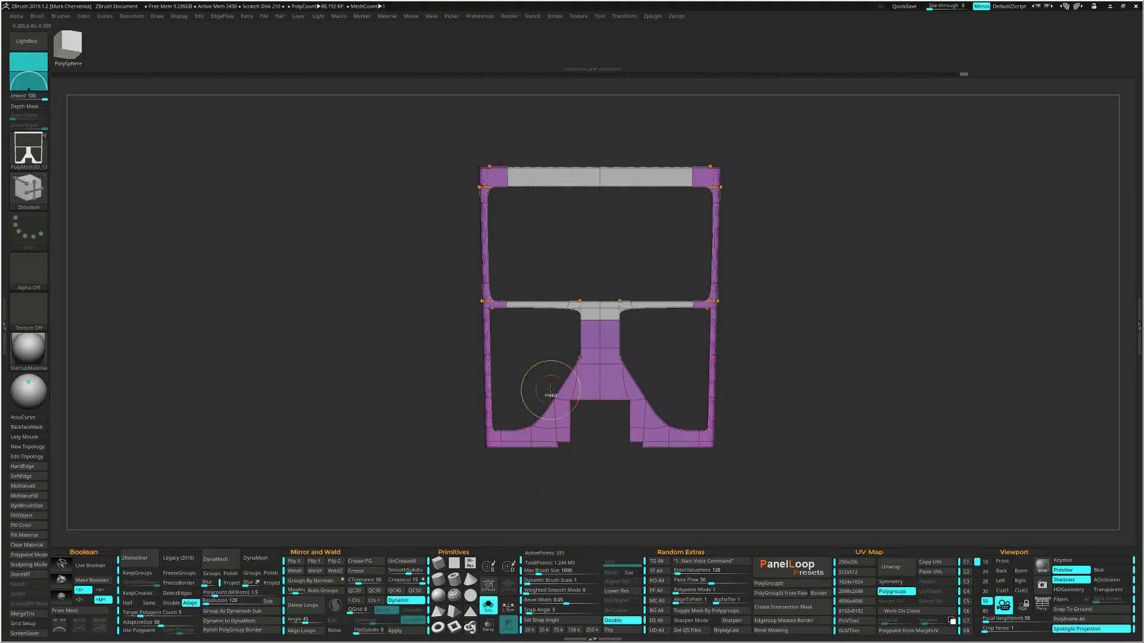
mouse_move(541, 374)
left_mouse_down("ctrl+shift")
mouse_move(537, 484)
mouse_move(523, 485)
left_mouse_up("ctrl+shift")
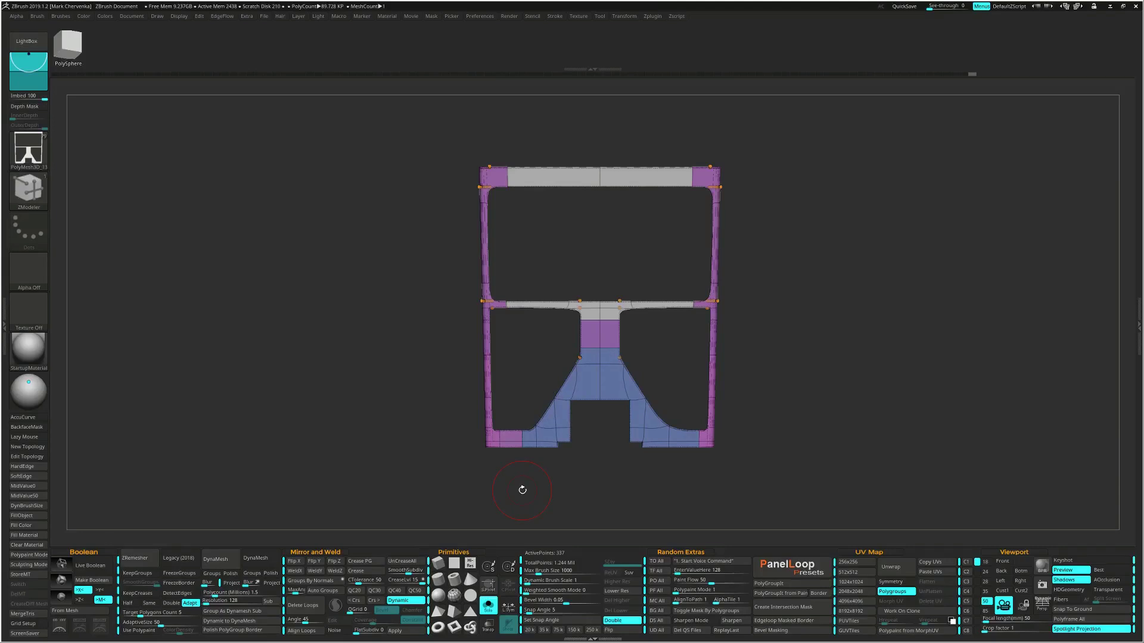
Set the ZModeler edge action to Crease and uncrease the edges at the bottom notch's upper corners
left_click_drag(571, 429, 575, 388)
mouse_move(566, 361)
right_mouse_down("ctrl")
mouse_move(578, 382)
mouse_move(563, 358)
right_mouse_up("ctrl")
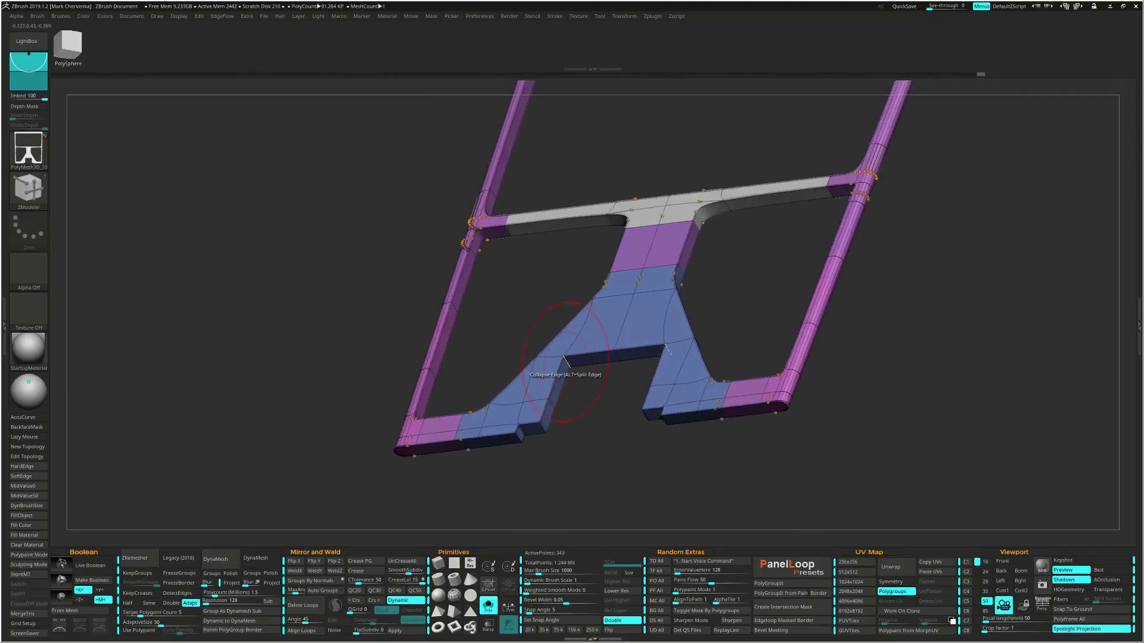
key("space")
left_click(481, 421)
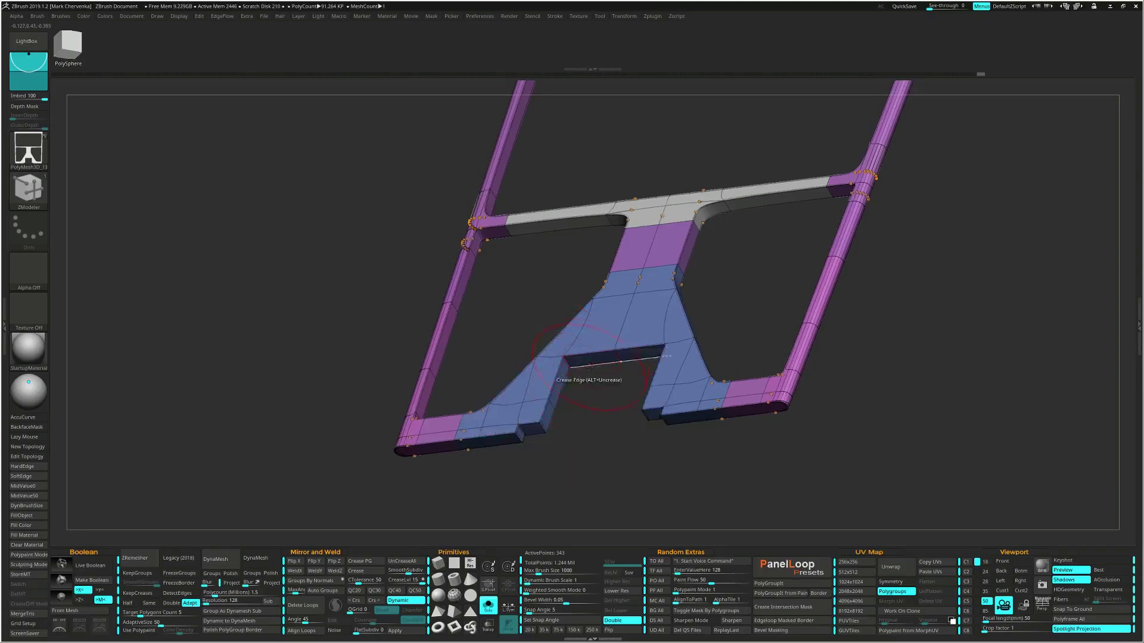
Slice the panel horizontally across both legs just below the notch's upper edge, and open the ZModeler edge actions for the leg edges
right_click_drag(523, 429, 529, 365)
left_click_drag(485, 357, 781, 341, "ctrl+shift")
right_click_drag(607, 388, 593, 435, "ctrl")
key("space")
left_click(533, 399)
left_click(540, 409)
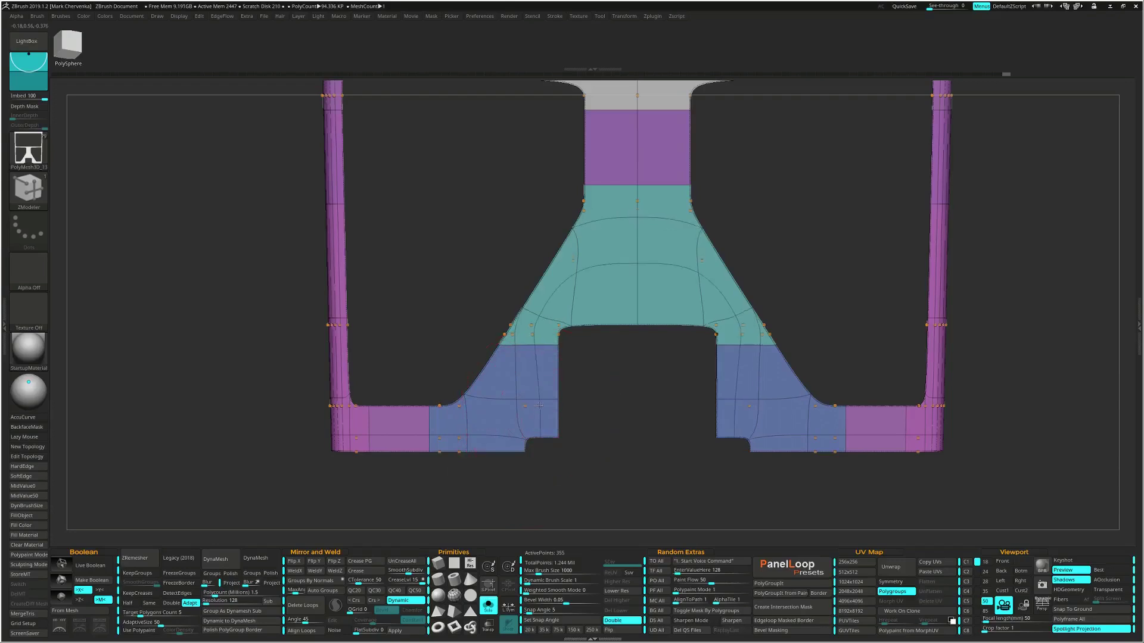
Slice the frame with two horizontal cuts spanning both side posts and merge everything into a single polygroup
right_click_drag(556, 400, 530, 392, "ctrl")
key("ctrl+w")
mouse_move(361, 270)
left_mouse_down("ctrl+shift")
mouse_move(435, 280)
mouse_move(939, 268)
mouse_move(938, 291)
left_mouse_up("ctrl+shift")
left_click_drag(343, 183, 983, 161, "ctrl+shift")
right_click_drag(960, 248, 849, 257, "alt")
key("ctrl+w")
Turn off the dynamic subdivision preview and raise the lower horizontal edge at the outer end of the foot, masking the rest
right_click_drag(766, 405, 710, 450, "alt")
right_click_drag(484, 419, 468, 450)
key("shift+d")
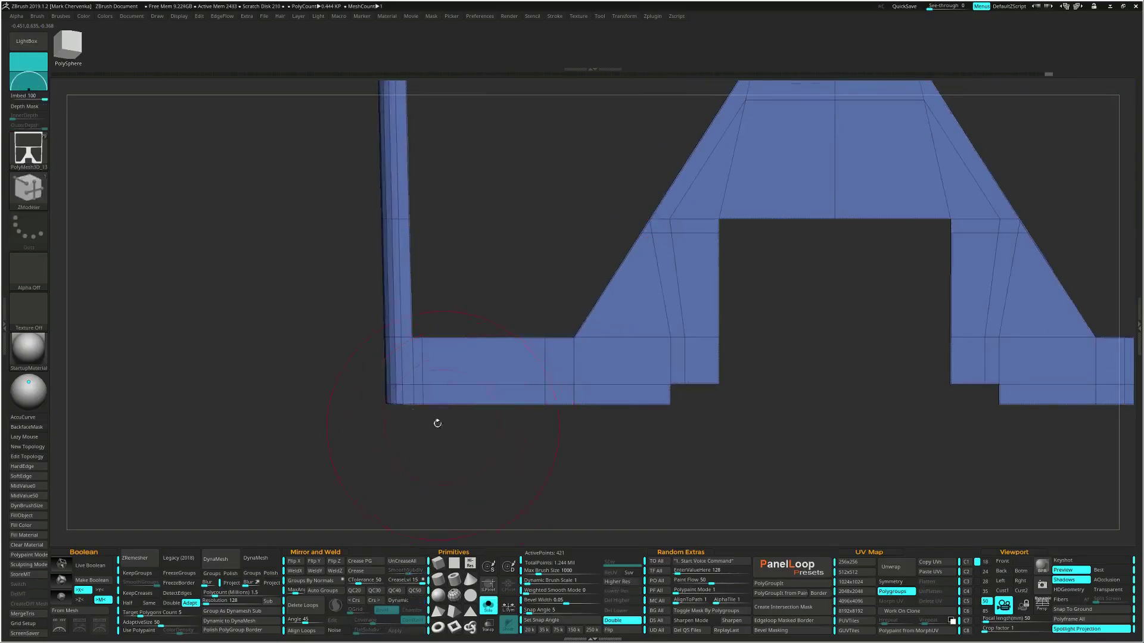
key("w")
left_click(461, 391)
mouse_move(473, 380)
right_mouse_down()
mouse_move(567, 386)
mouse_move(487, 388)
right_mouse_up()
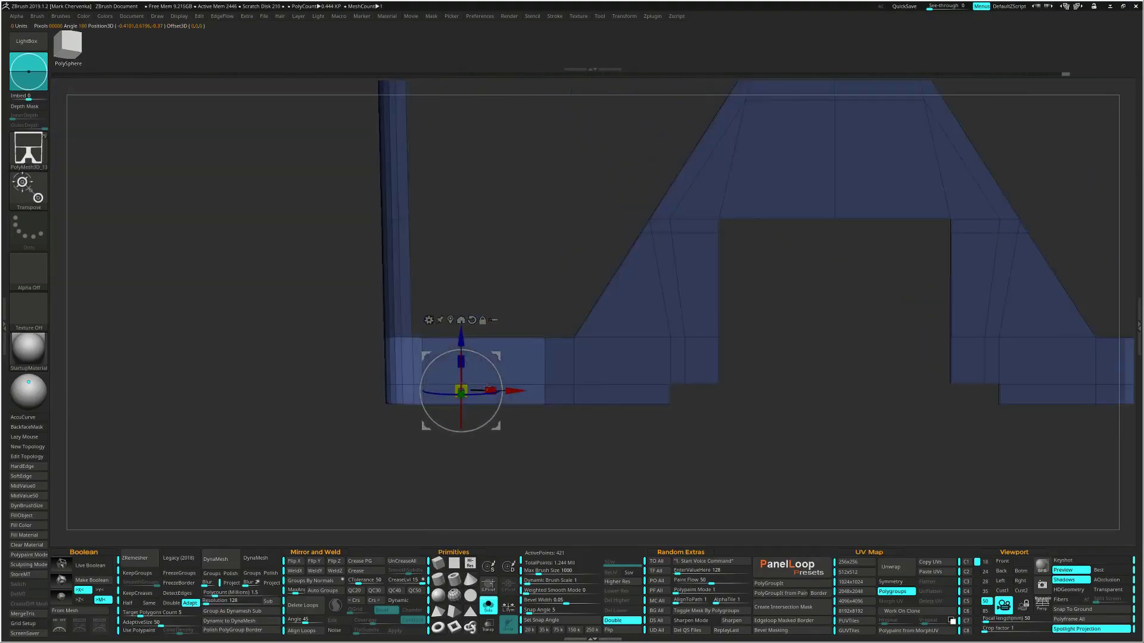
left_click_drag(461, 343, 462, 321)
key("q")
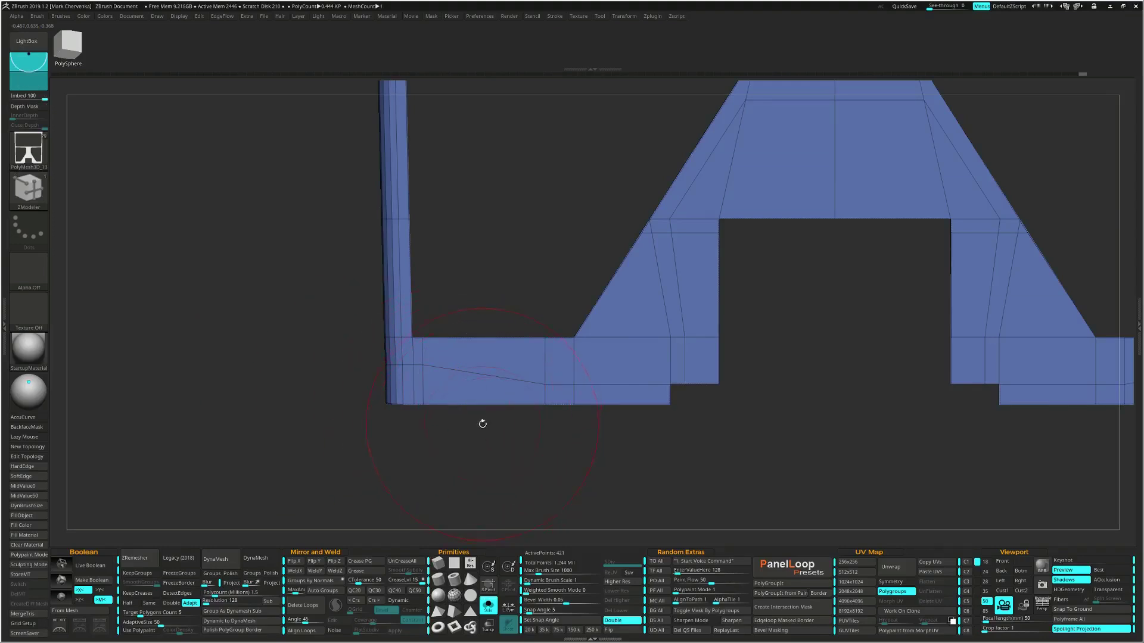
Cut a bent slice through the foot between the post and the diagonal brace, and split the bottom strip into separate polygroups
mouse_move(480, 441)
left_mouse_down("ctrl+shift")
mouse_move(482, 354)
mouse_move(499, 368)
left_mouse_up("ctrl+shift")
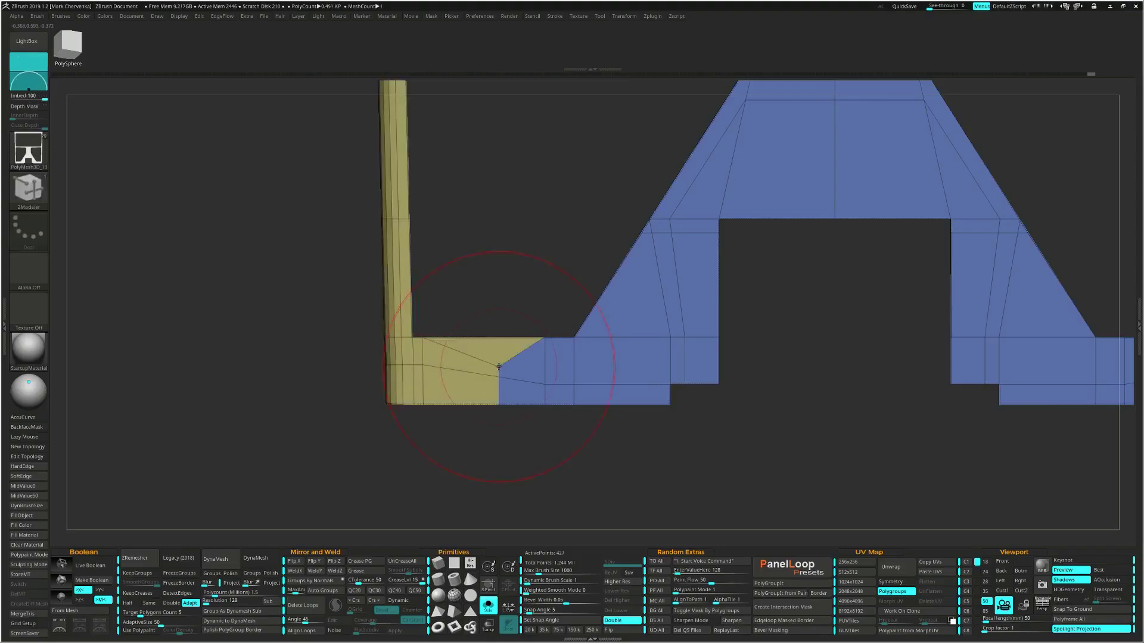
mouse_move(452, 427)
left_mouse_down("alt")
mouse_move(447, 387)
mouse_move(467, 434)
mouse_move(442, 396)
mouse_move(444, 408)
mouse_move(528, 401)
mouse_move(366, 376)
mouse_move(351, 384)
mouse_move(454, 369)
mouse_move(458, 405)
left_mouse_up("alt")
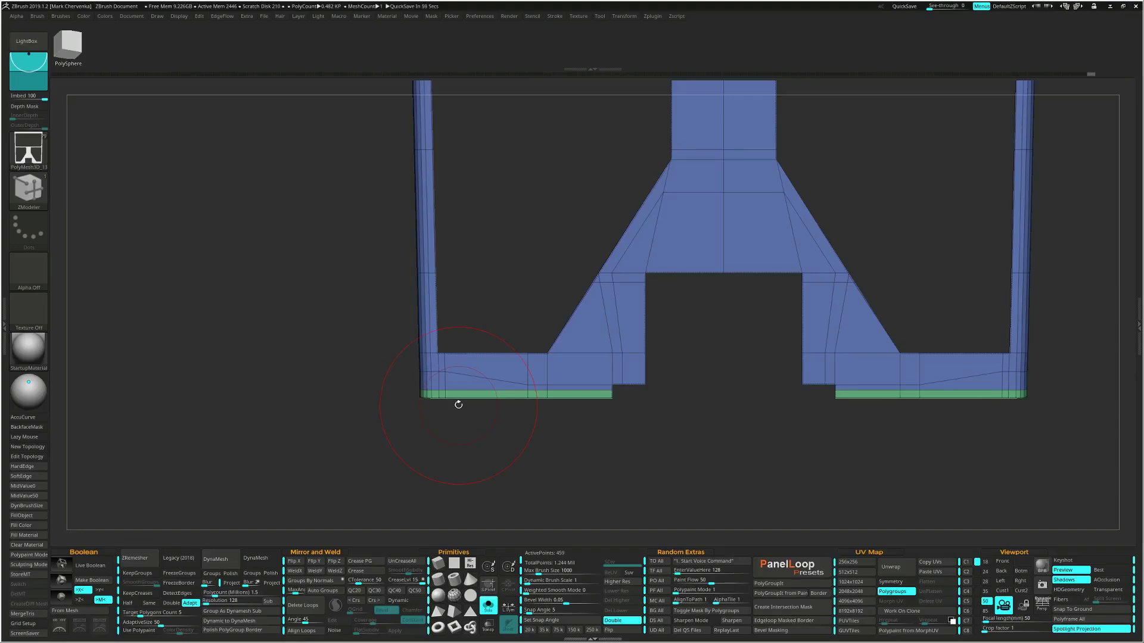
key("ctrl+z")
mouse_move(440, 405)
left_mouse_down()
mouse_move(476, 407)
mouse_move(356, 405)
mouse_move(340, 394)
mouse_move(430, 418)
left_mouse_up()
mouse_move(535, 416)
left_mouse_down("shift")
mouse_move(507, 422)
mouse_move(521, 367)
mouse_move(511, 442)
mouse_move(525, 411)
mouse_move(511, 381)
mouse_move(572, 409)
mouse_move(547, 415)
mouse_move(536, 411)
mouse_move(601, 420)
mouse_move(554, 404)
left_mouse_up("shift")
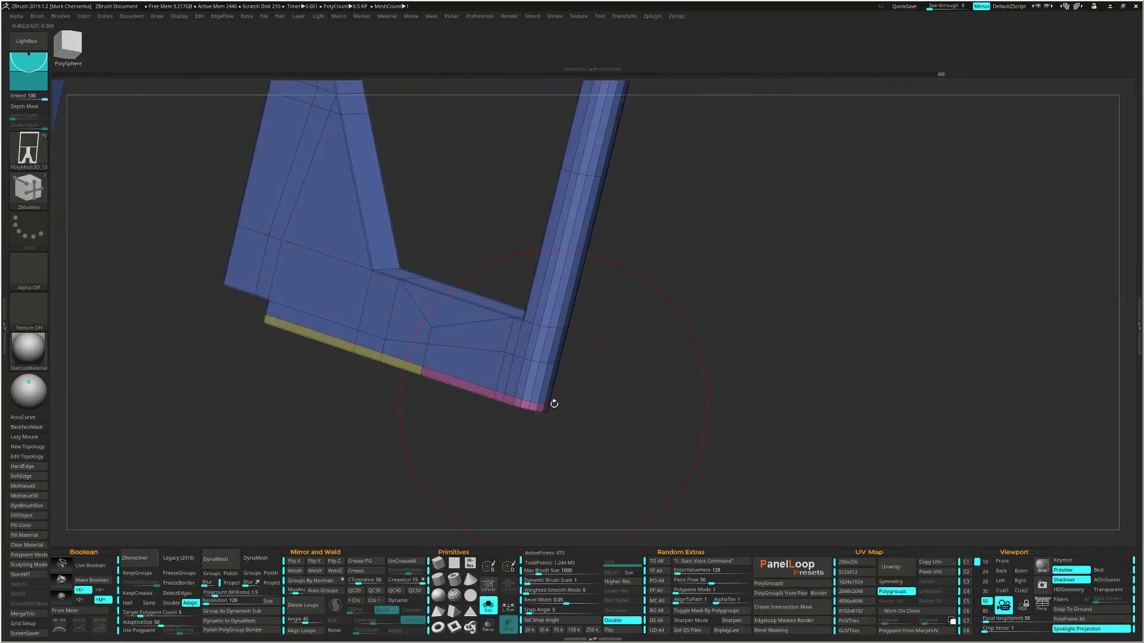
Select the lower corner polygons around the post's end and QMesh them outward into a raised cap with its own polygroup
key("space")
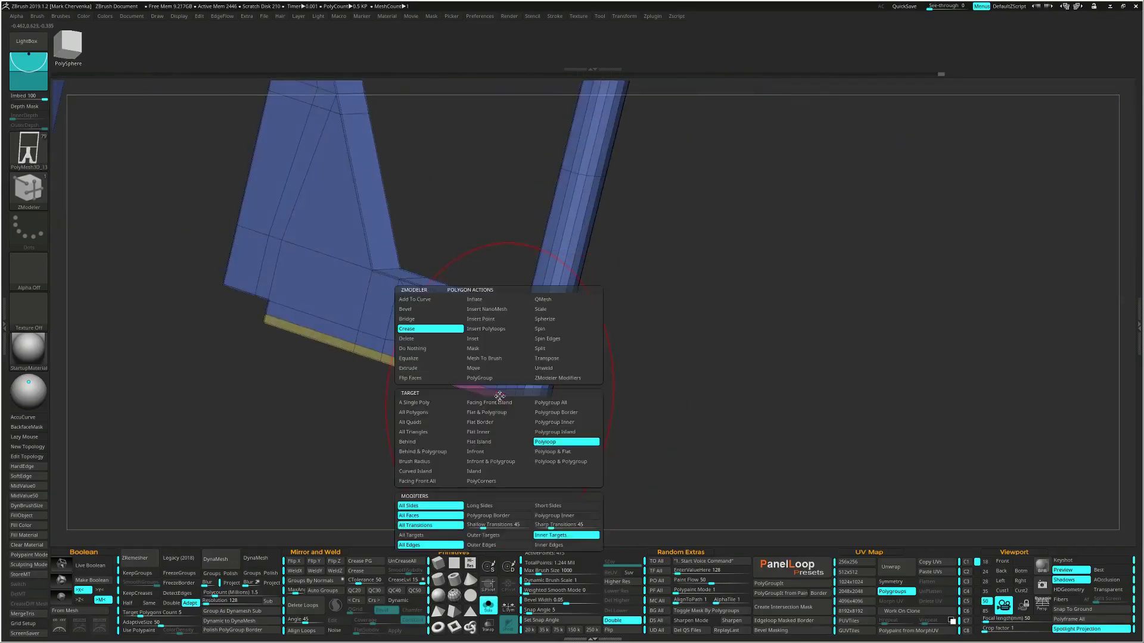
left_click(560, 299)
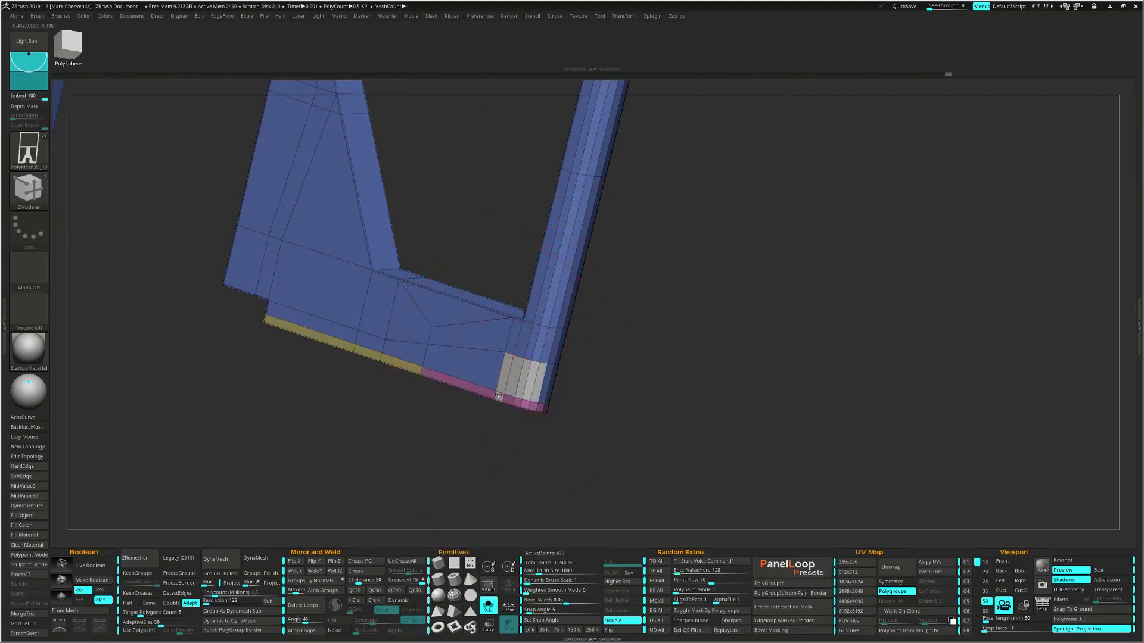
right_click_drag(528, 406, 464, 393)
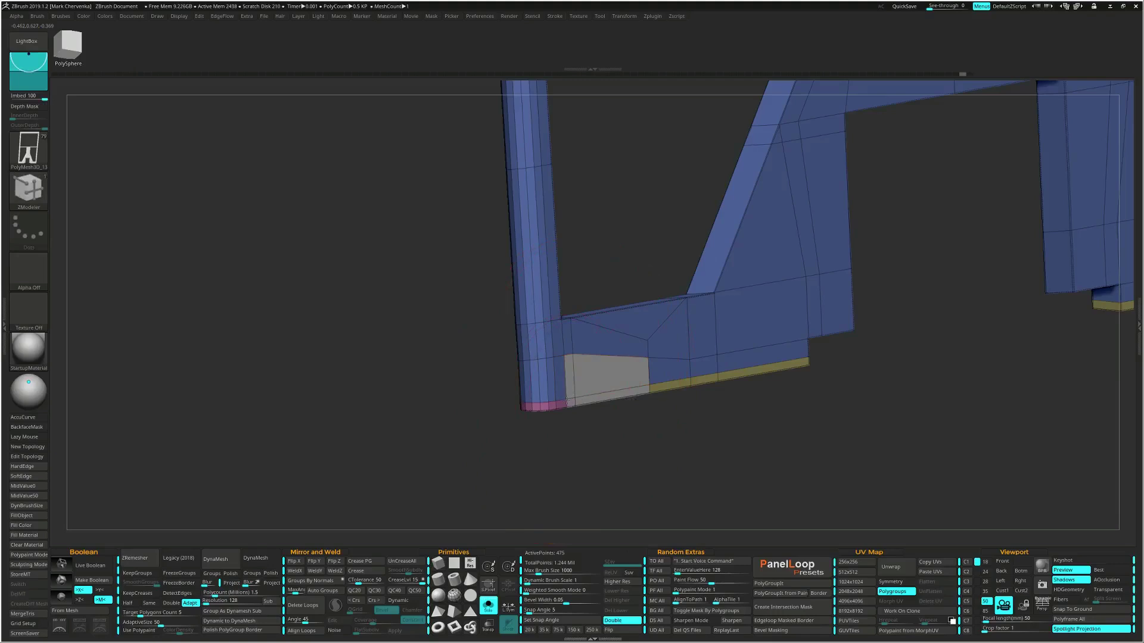
right_click_drag(561, 384, 521, 407)
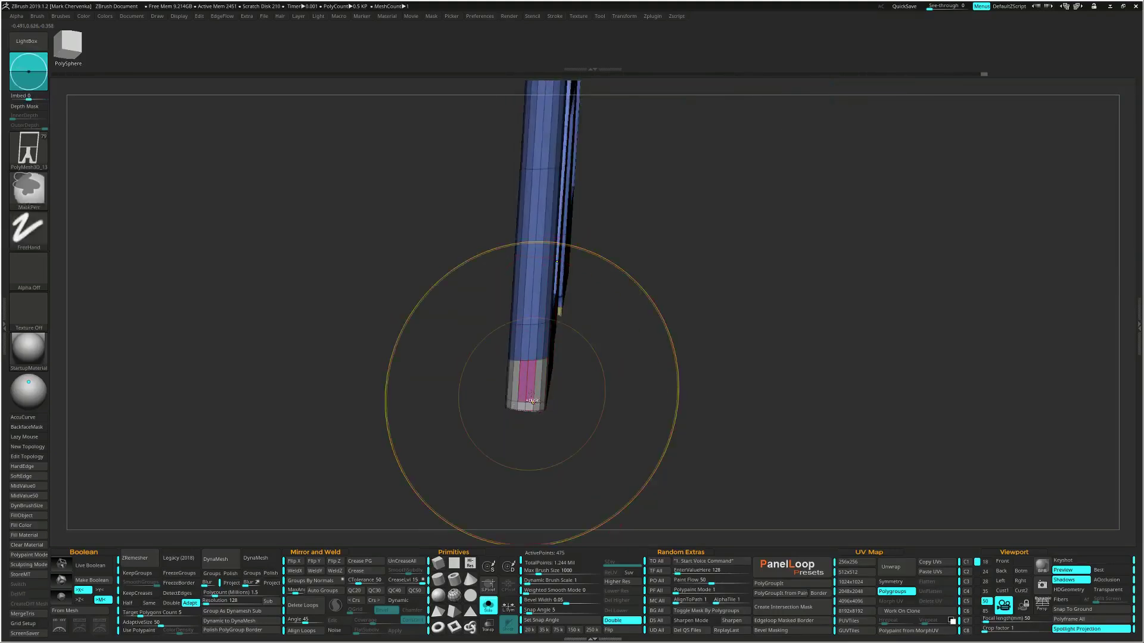
right_click_drag(528, 389, 604, 374)
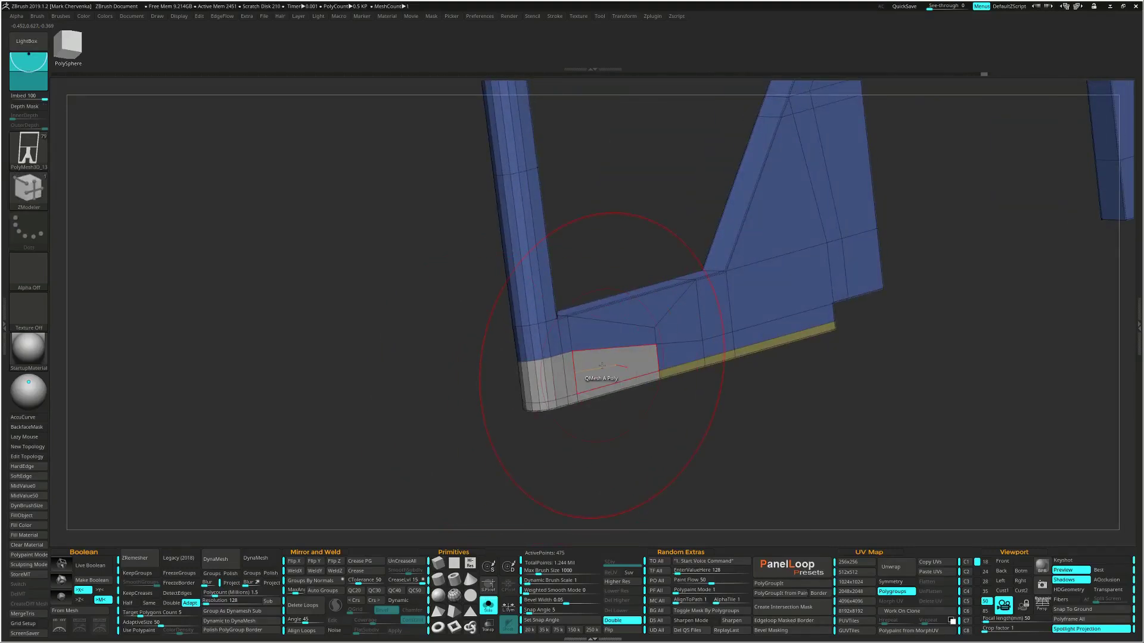
left_click_drag(602, 365, 607, 367)
right_click_drag(611, 370, 633, 440)
key("space")
left_click(559, 409)
left_click(623, 357)
right_click_drag(549, 422, 467, 394)
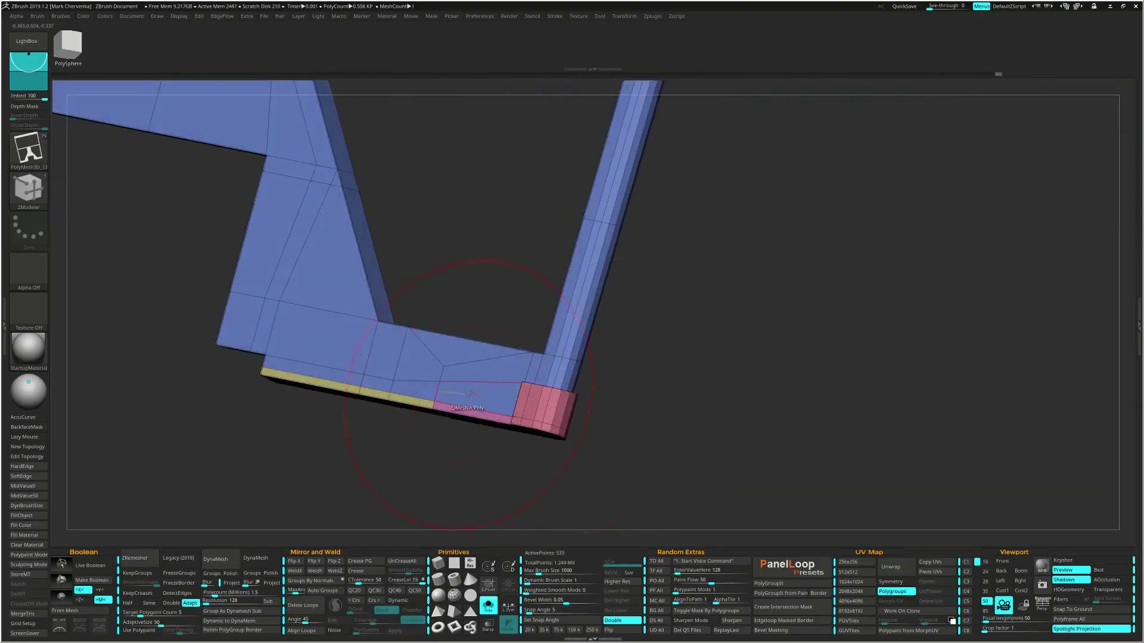
left_click(426, 358)
right_click_drag(427, 359, 482, 453)
Set the ZModeler polygon action to Crease with the Polyloop target and Outer Targets, crease the cap's borders, and preview the smoothed shape
key("space")
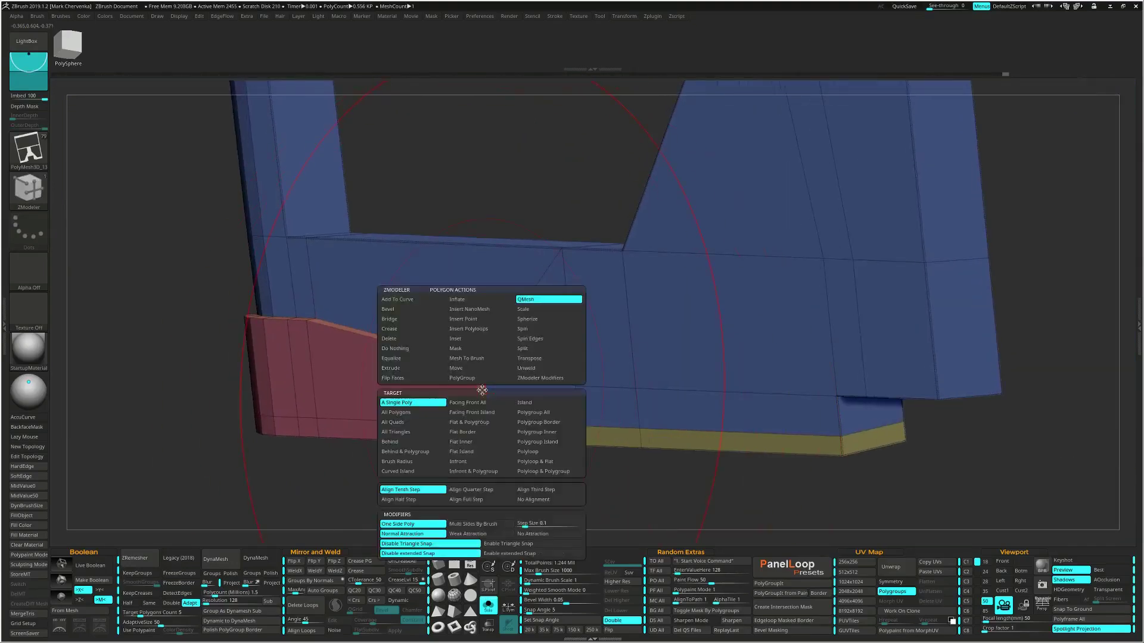
left_click(411, 329)
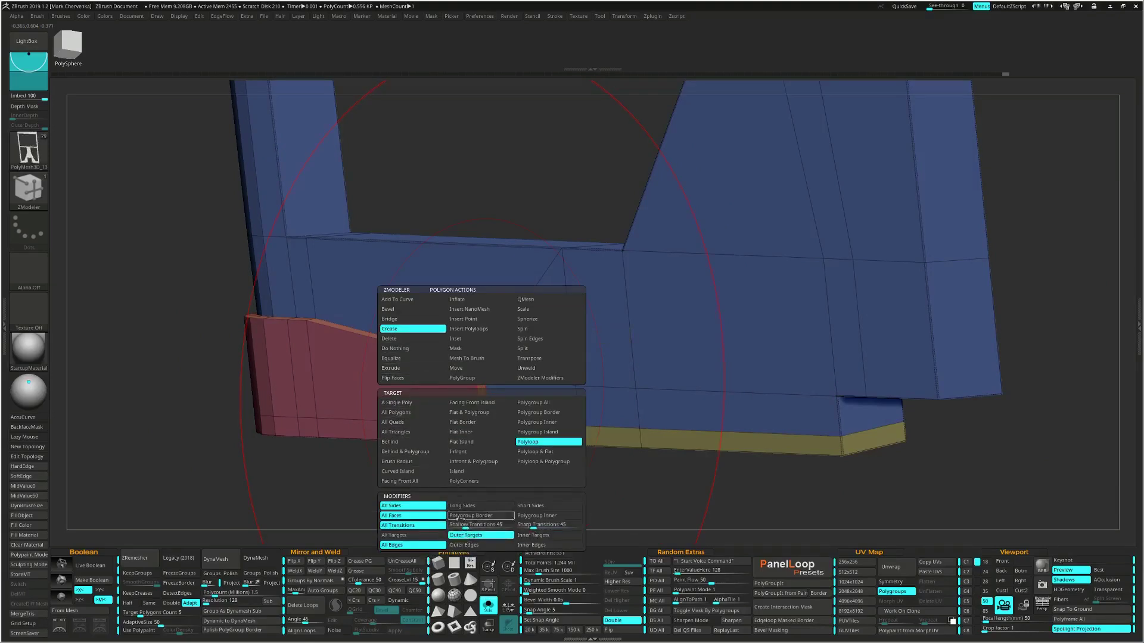
right_click_drag(482, 392, 483, 440)
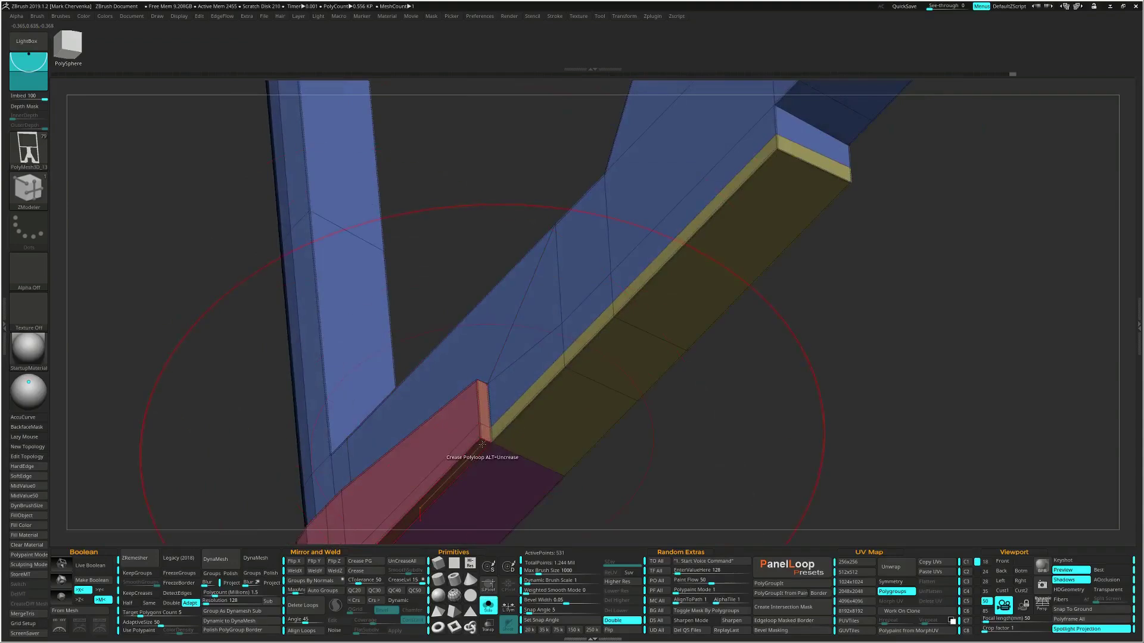
key("space")
left_click(416, 446)
right_click_drag(485, 477, 490, 308, "alt")
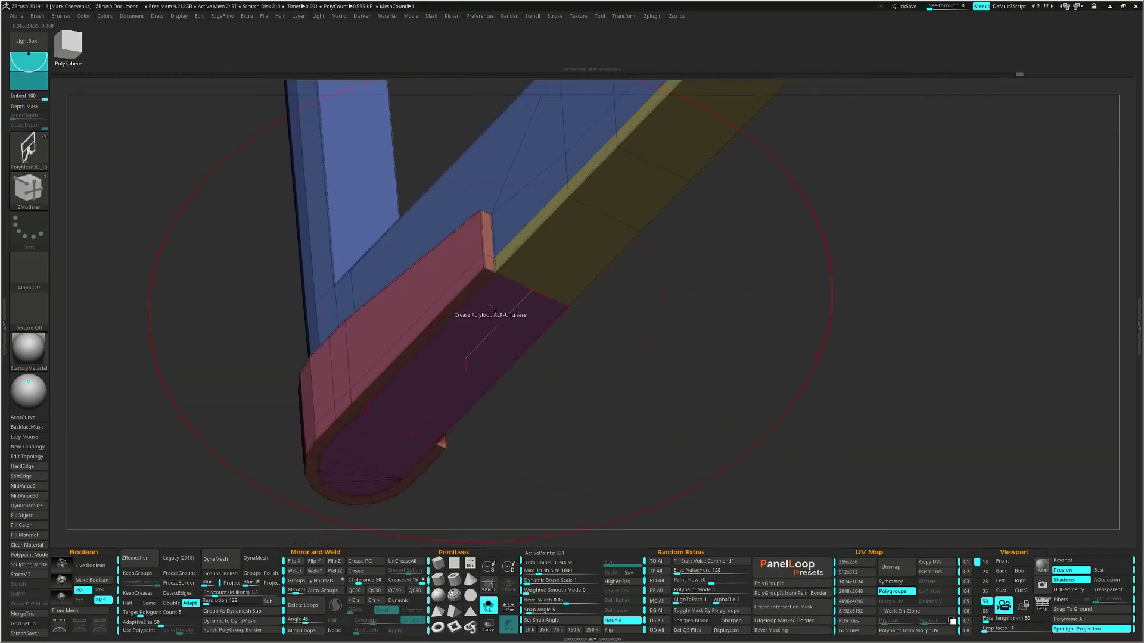
right_click_drag(528, 380, 605, 399)
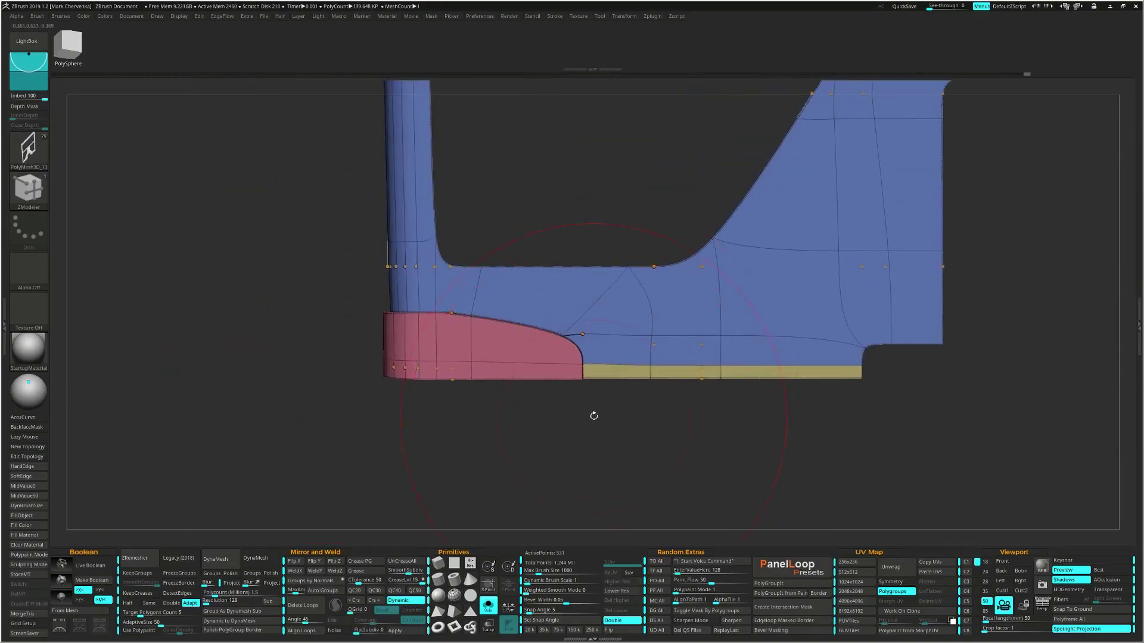
Mask everything except the cap's inner upper corner points and move them toward the post to round the curved edge
left_click(602, 342, "ctrl")
right_click_drag(602, 342, 597, 347, "alt")
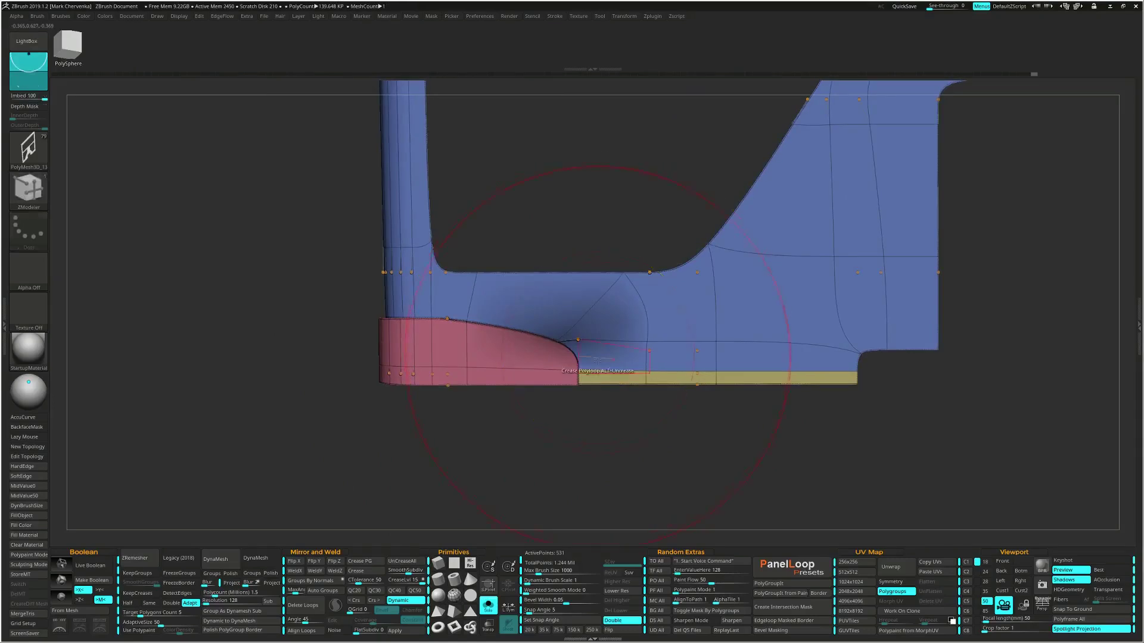
left_click(584, 438, "ctrl")
mouse_move(565, 433)
right_mouse_down()
mouse_move(602, 437)
mouse_move(566, 424)
right_mouse_up()
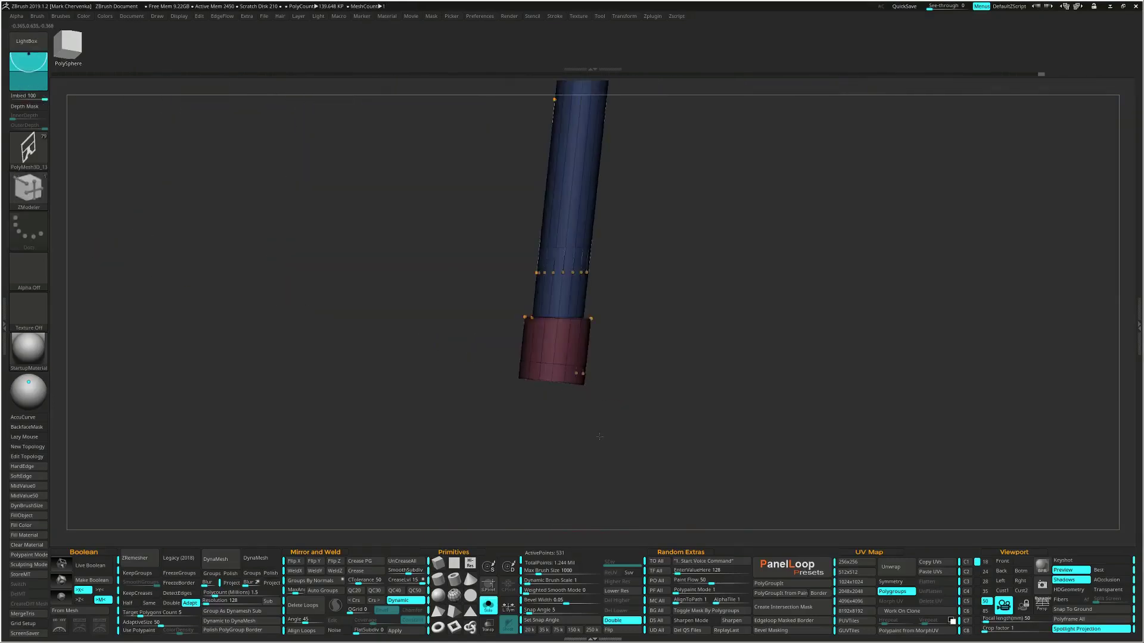
left_click_drag(484, 280, 557, 435, "ctrl")
right_click_drag(557, 434, 518, 438)
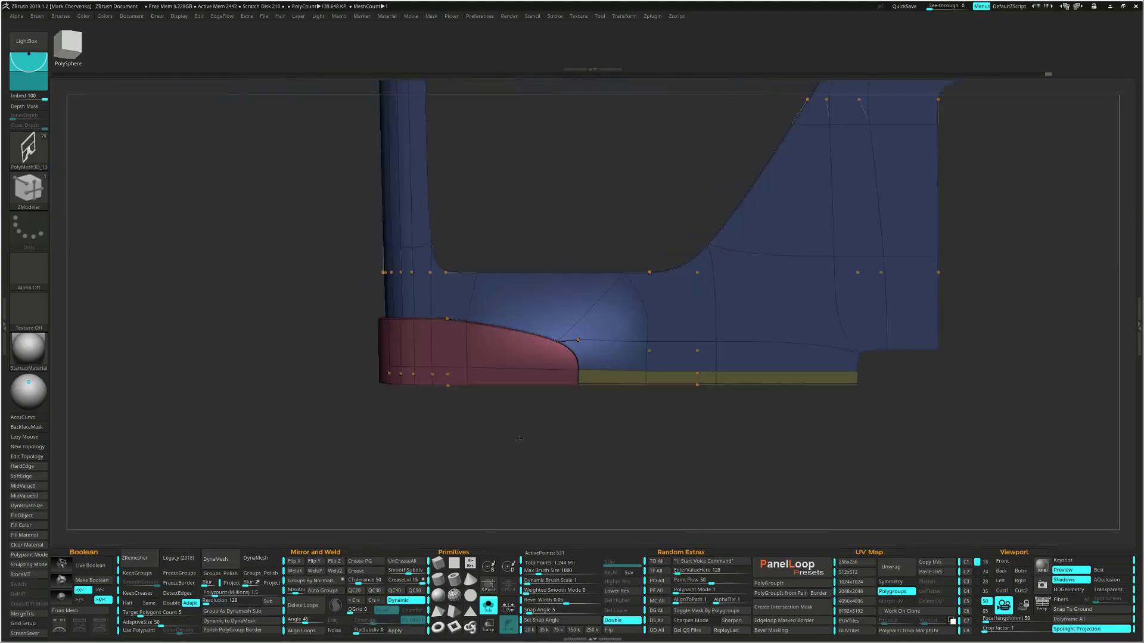
key("w")
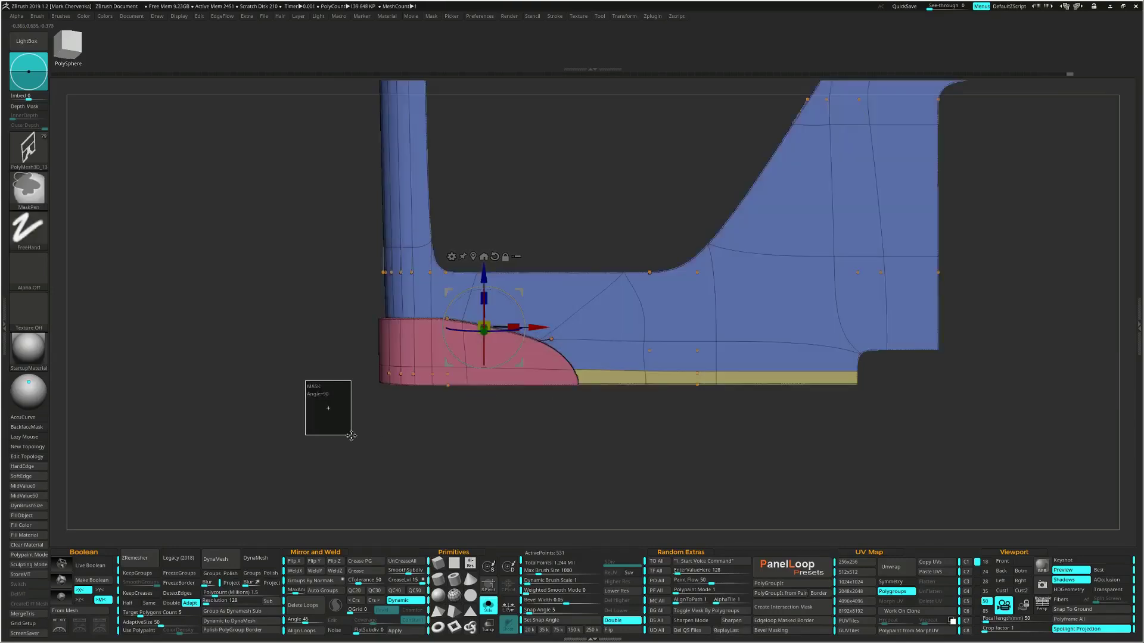
Isolate the rim points nearer the post with a mask and shift them slightly to even out the cap's curve
left_click_drag(466, 373, 443, 457)
left_click_drag(395, 272, 404, 462, "ctrl")
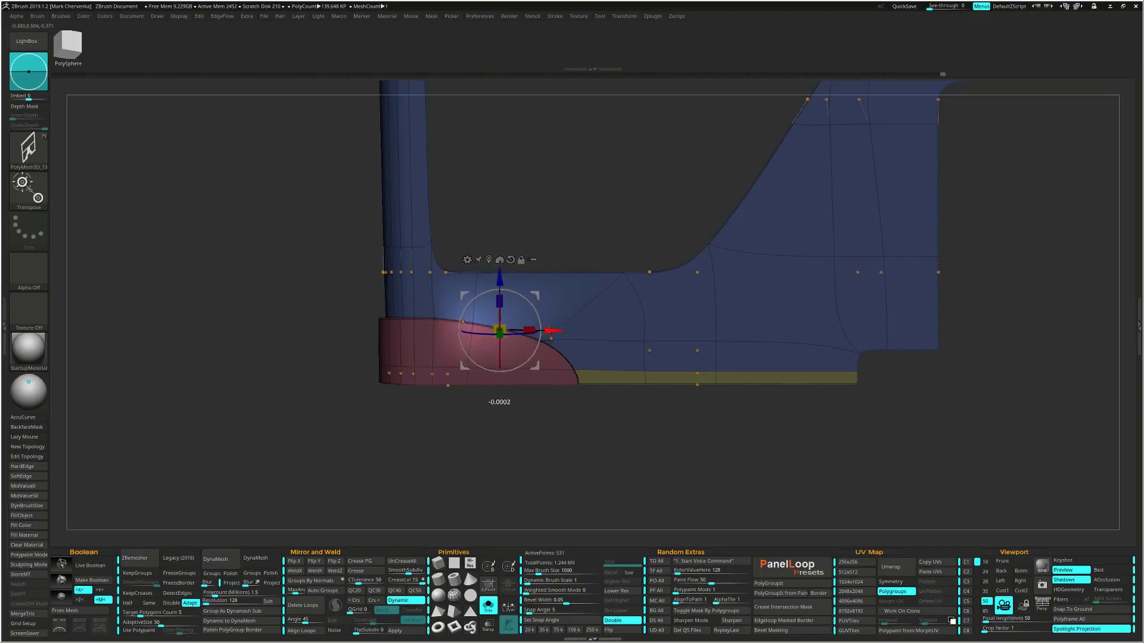
mouse_move(484, 423)
left_mouse_down()
mouse_move(513, 444)
mouse_move(601, 462)
mouse_move(548, 460)
mouse_move(567, 462)
left_mouse_up()
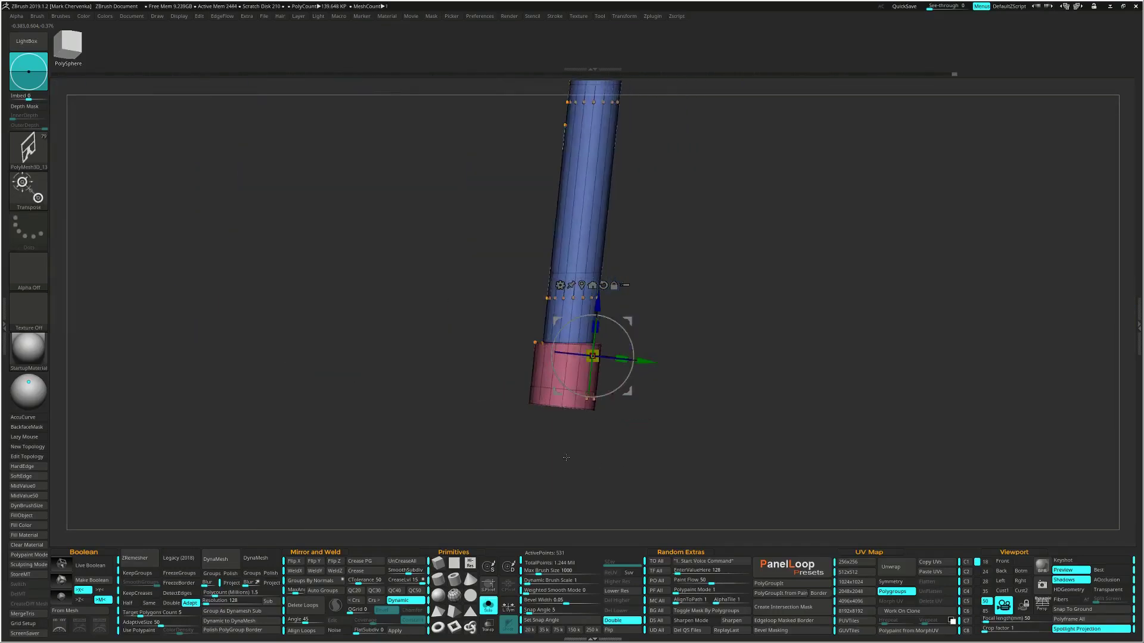
mouse_move(597, 368)
left_mouse_down("ctrl")
mouse_move(603, 408)
mouse_move(630, 363)
mouse_move(679, 393)
mouse_move(710, 396)
mouse_move(635, 386)
left_mouse_up("ctrl")
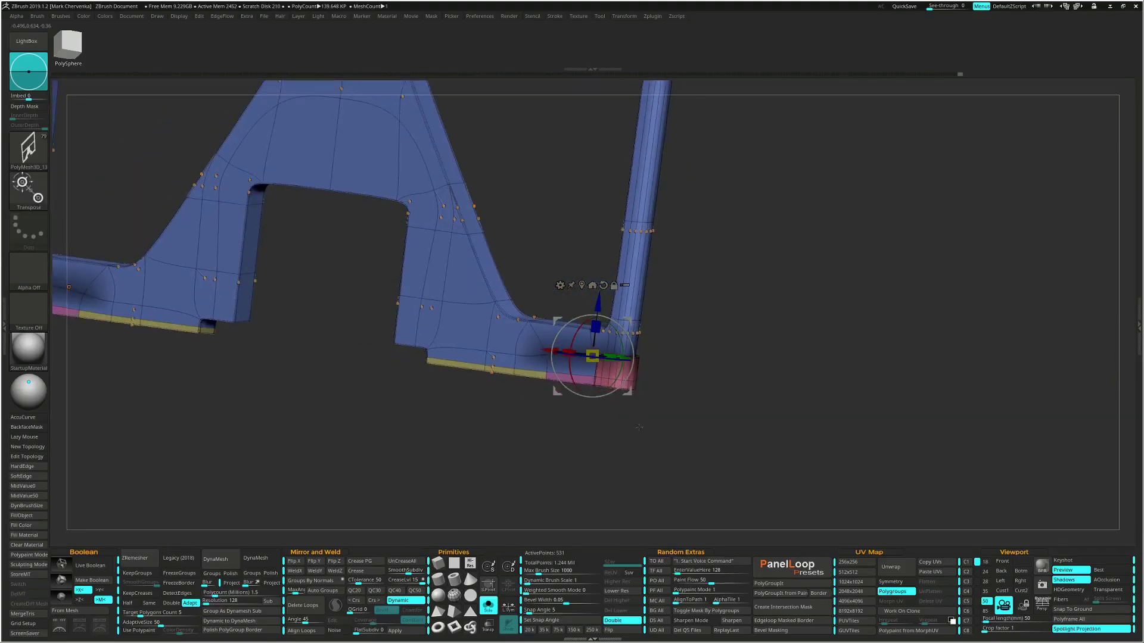
key("ctrl")
left_click_drag(564, 422, 489, 486, "ctrl+alt")
left_click_drag(702, 257, 583, 454, "ctrl+alt")
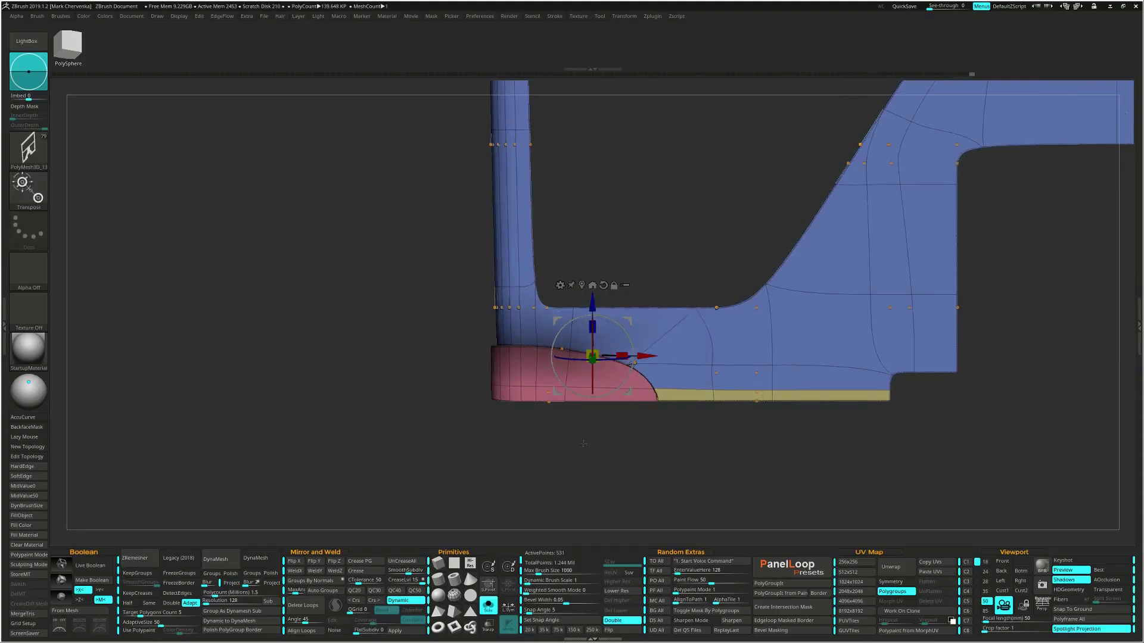
Isolate the cap's top rim around the post and stretch it along a Transpose line to square it with the post's tilt
left_click(522, 432, "ctrl")
left_click_drag(512, 378, 532, 433)
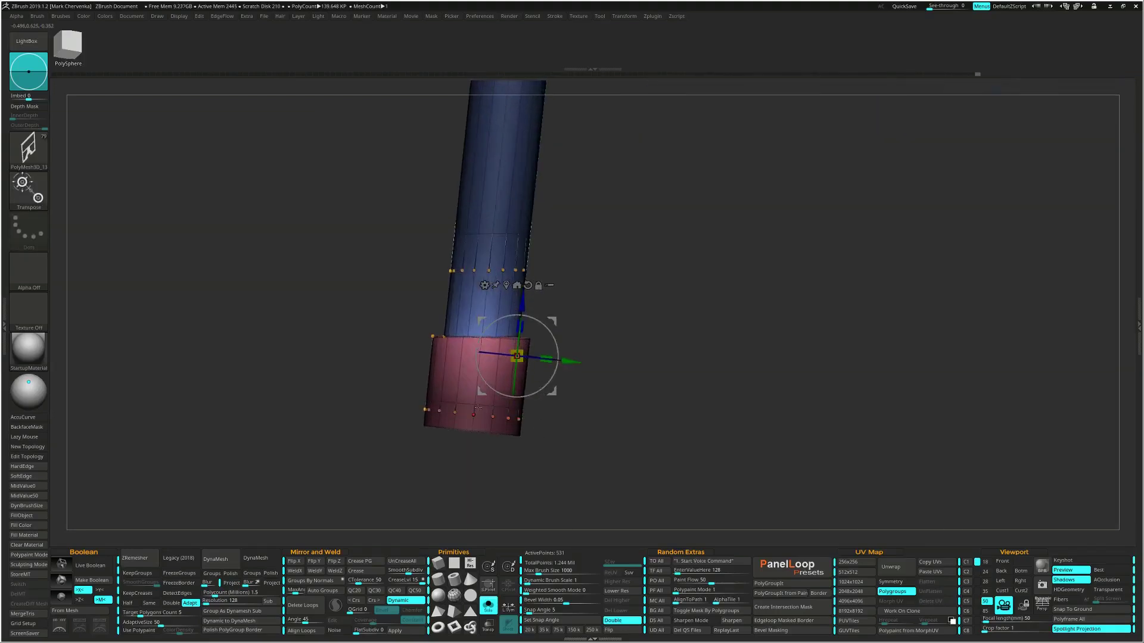
left_click_drag(570, 361, 644, 369, "alt")
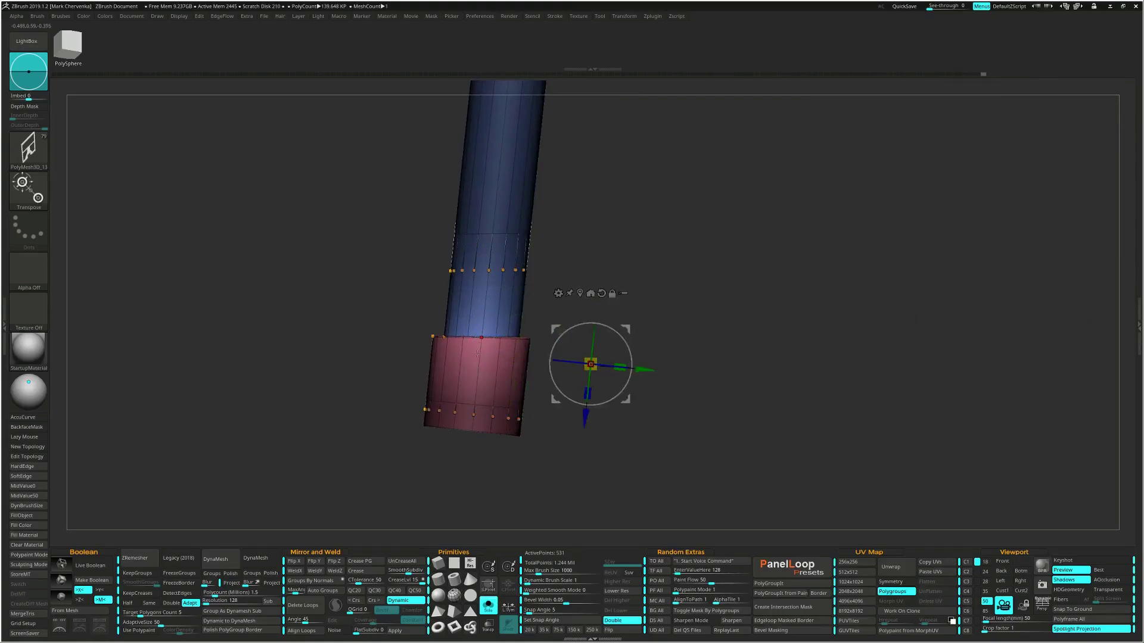
left_click(481, 338, "alt")
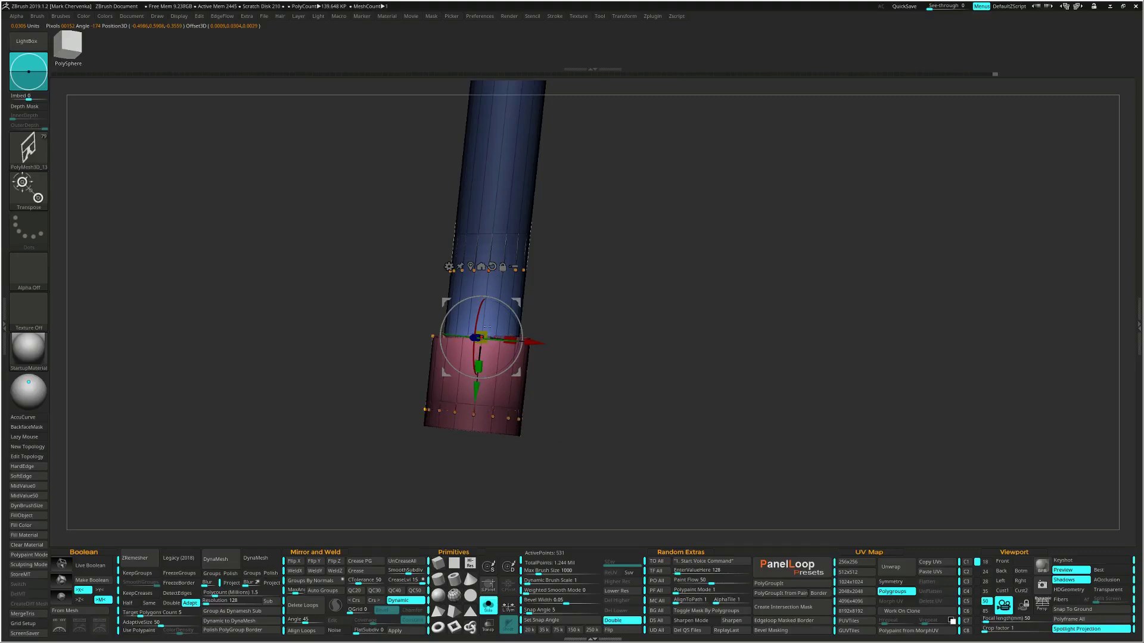
key("y")
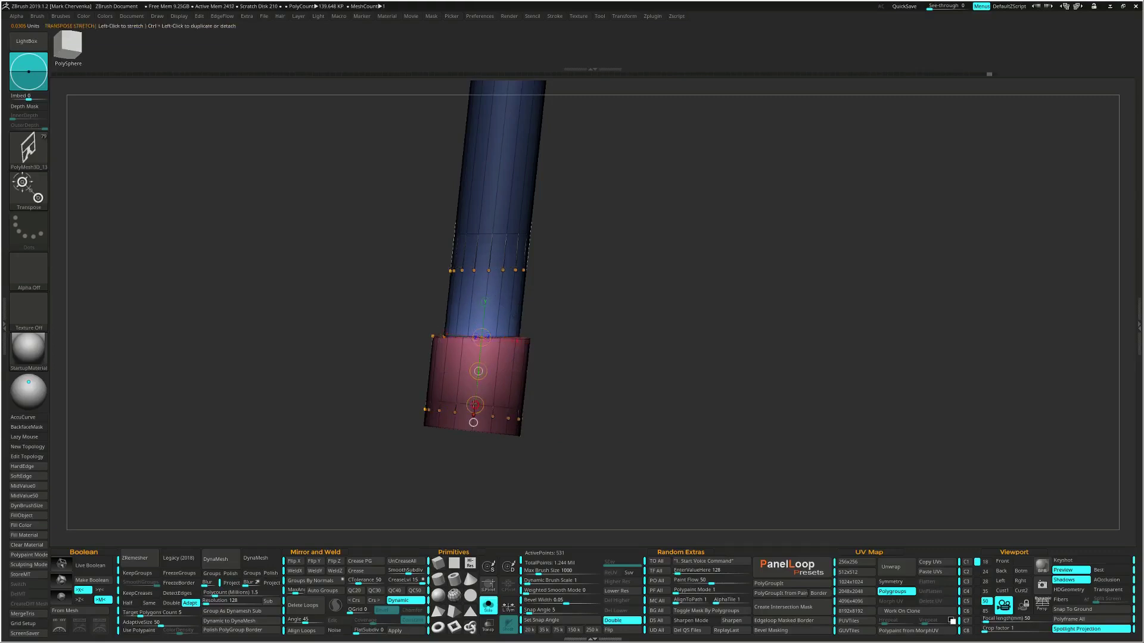
left_click_drag(474, 405, 474, 406)
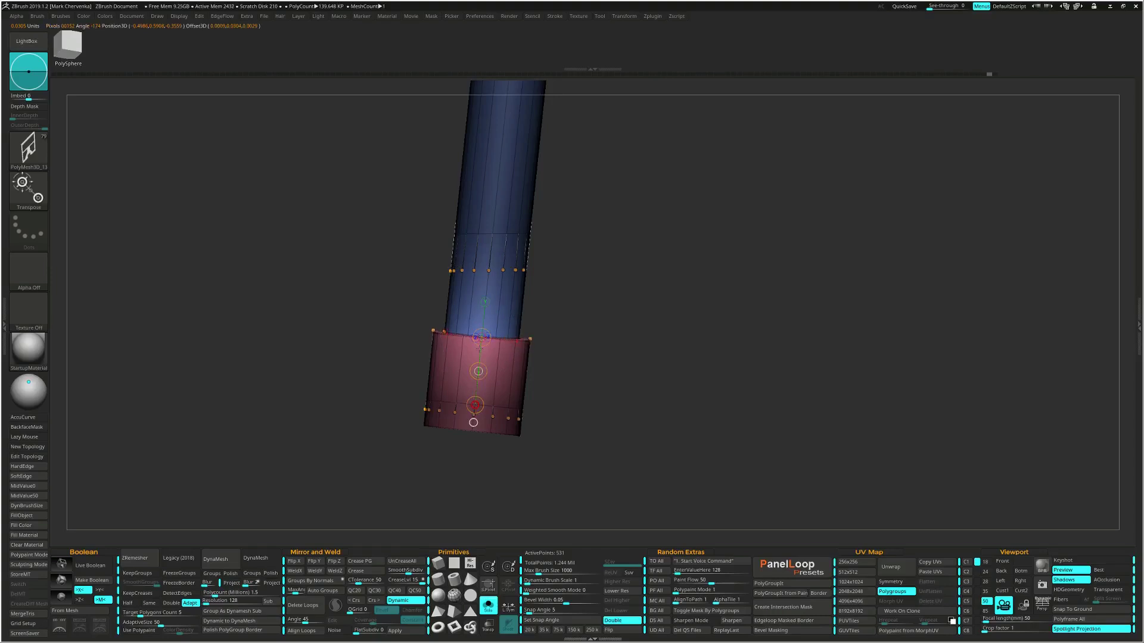
right_click_drag(479, 352, 417, 360)
left_click_drag(398, 362, 424, 417, "ctrl")
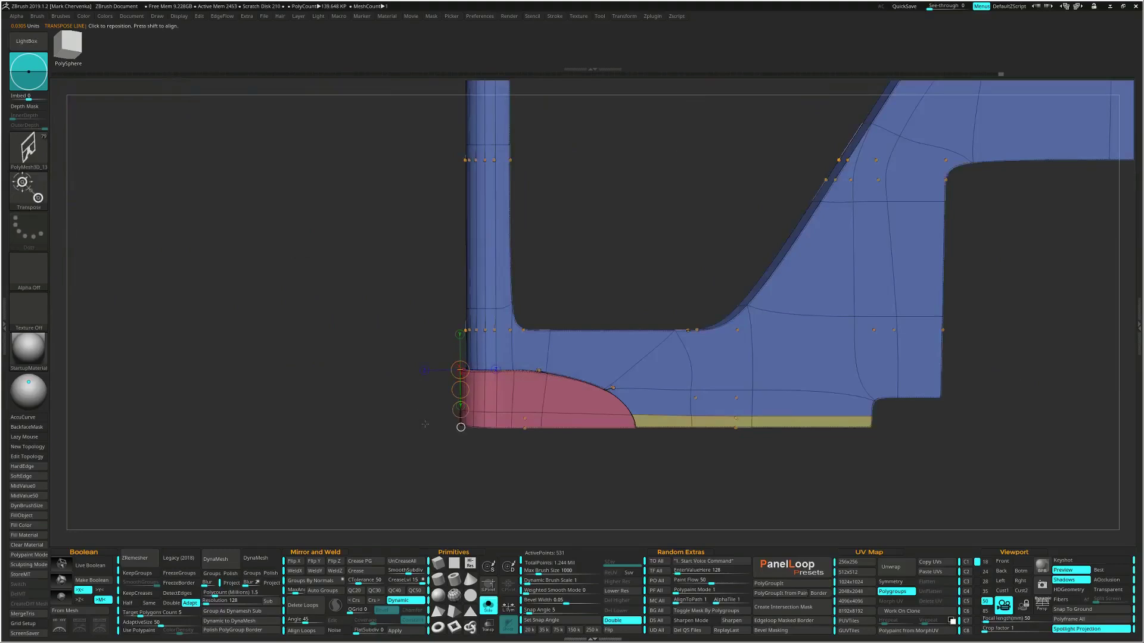
Hide the polyframe, return to Draw mode and inspect the reshaped frame
key("shift+f")
key("q")
mouse_move(490, 432)
right_mouse_down("ctrl")
mouse_move(470, 411)
mouse_move(479, 395)
mouse_move(457, 496)
right_mouse_up("ctrl")
right_click_drag(526, 437, 533, 411, "ctrl")
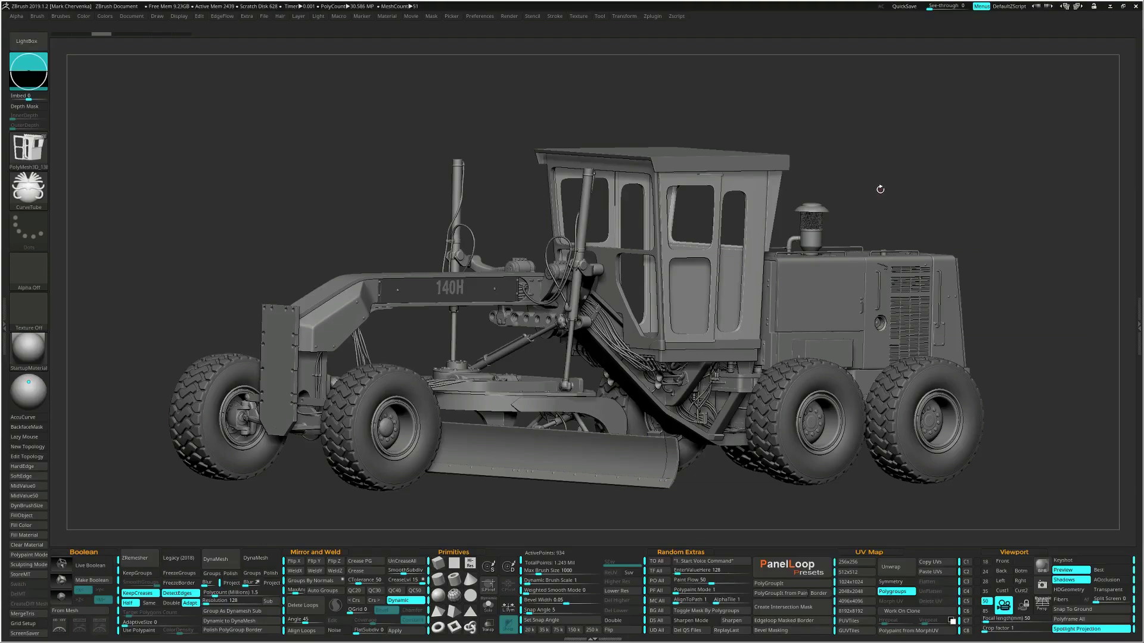
Show the cab's polyframe and draw a CurveTube seal around the edge of the wide window opening below the two rectangular panels
left_click_drag(880, 190, 922, 352)
key("shift+s")
key("shift+f")
left_click_drag(600, 257, 630, 254, "alt")
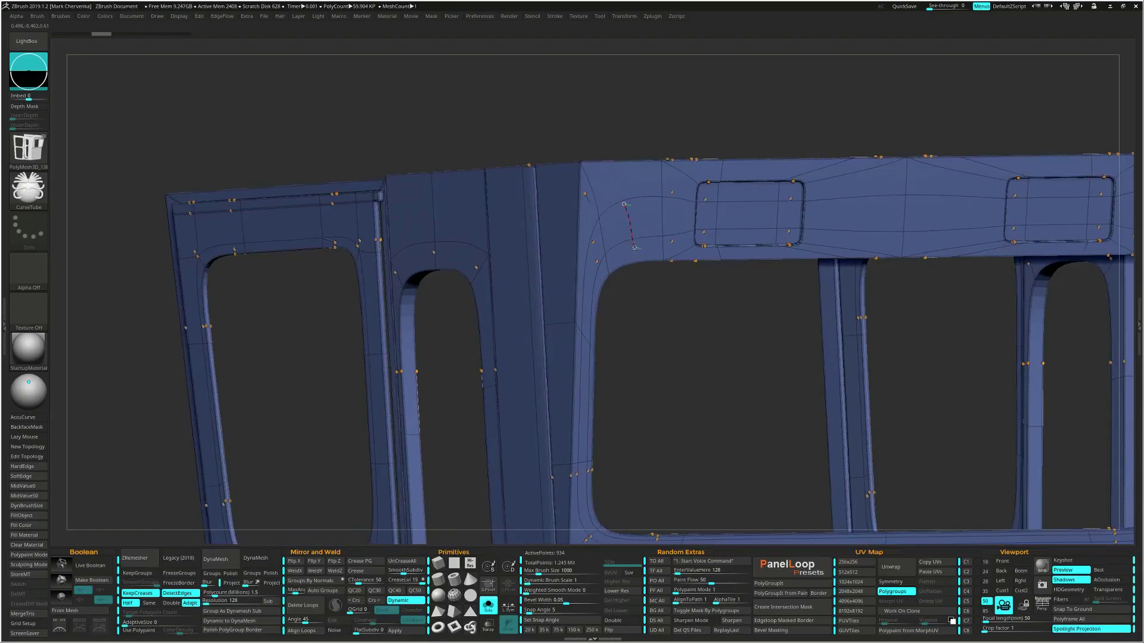
left_click_drag(638, 255, 639, 256)
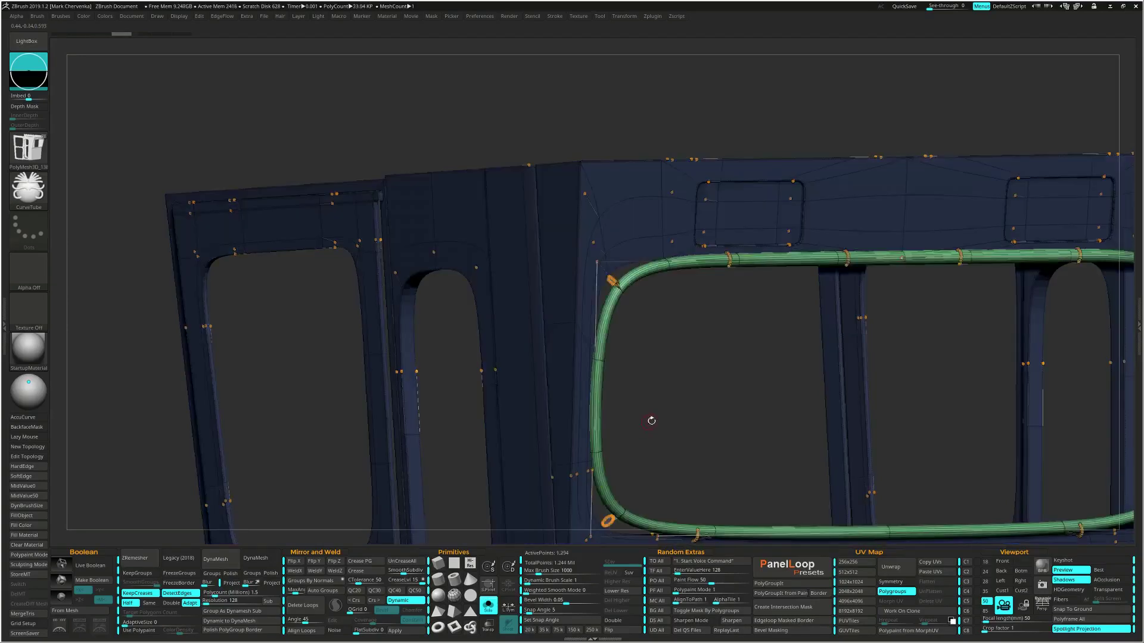
left_click_drag(739, 313, 743, 321)
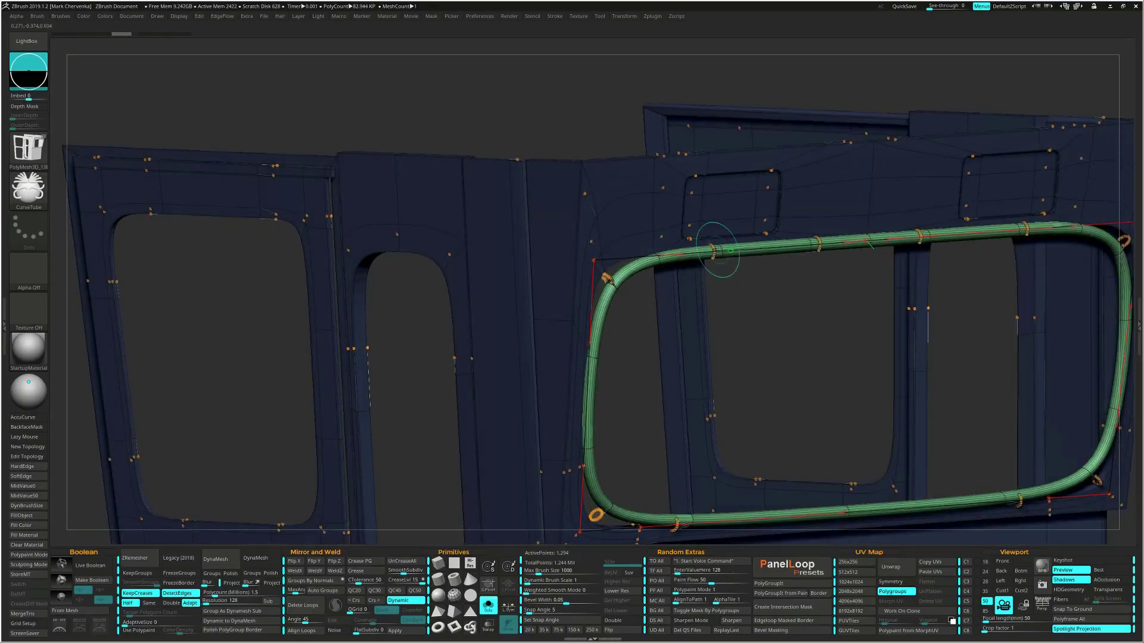
Undo the tube seal drawn around the wide window opening
left_click(718, 250)
left_click_drag(756, 375, 799, 381, "alt")
left_click_drag(902, 420, 844, 385, "alt")
key("ctrl+z")
key("ctrl+z")
Try slicing the cab horizontally through the solid panel below the wide window opening
left_click_drag(914, 327, 726, 329, "ctrl+shift")
left_click_drag(852, 372, 881, 448)
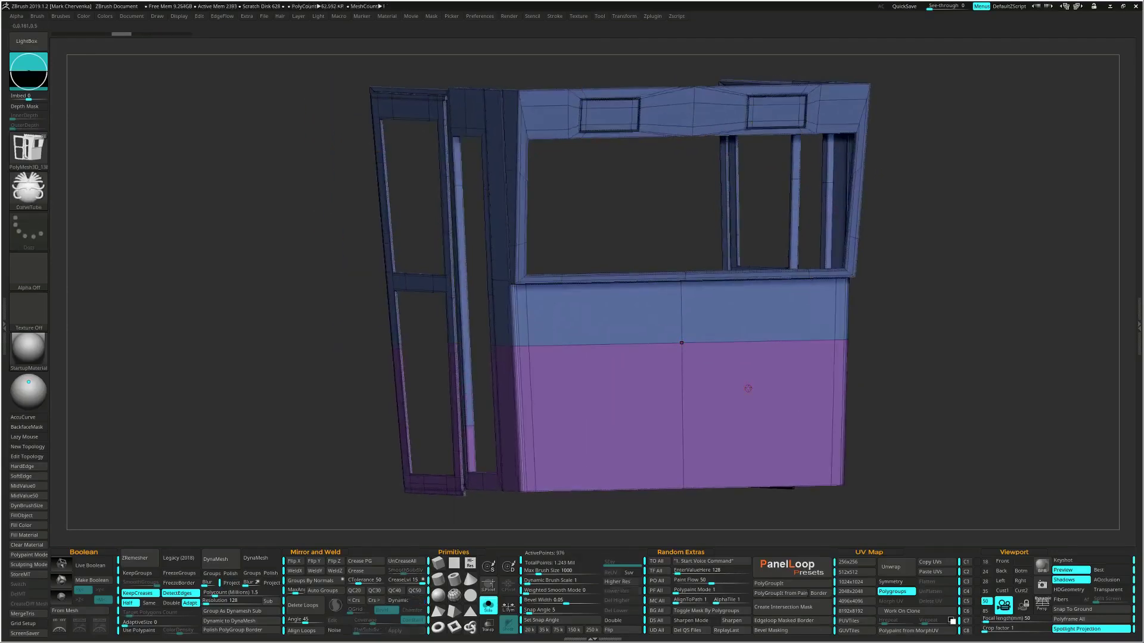
left_click(700, 344)
left_click(678, 342)
mouse_move(673, 416)
right_mouse_down()
mouse_move(677, 403)
mouse_move(662, 414)
right_mouse_up()
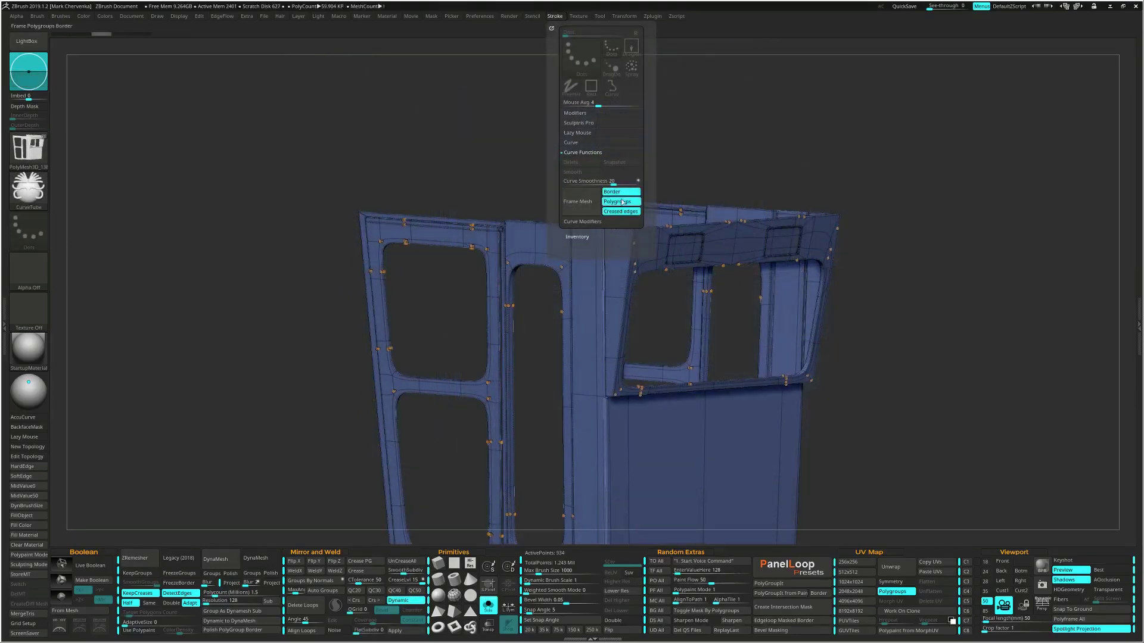
Toggle the Border option of Frame Mesh and generate frame curves across the cab
left_click(614, 192)
left_click(586, 197)
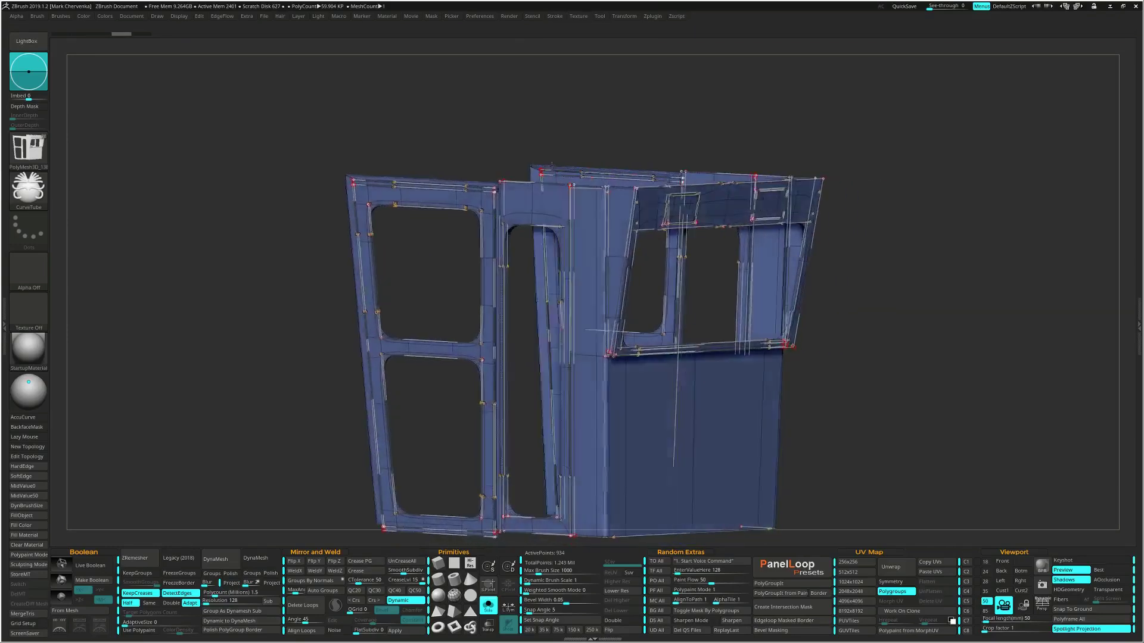
right_click_drag(552, 166, 544, 158)
right_click_drag(669, 183, 694, 253, "ctrl")
left_click(873, 278)
right_click_drag(858, 306, 646, 252, "ctrl")
right_click_drag(708, 381, 804, 524, "ctrl")
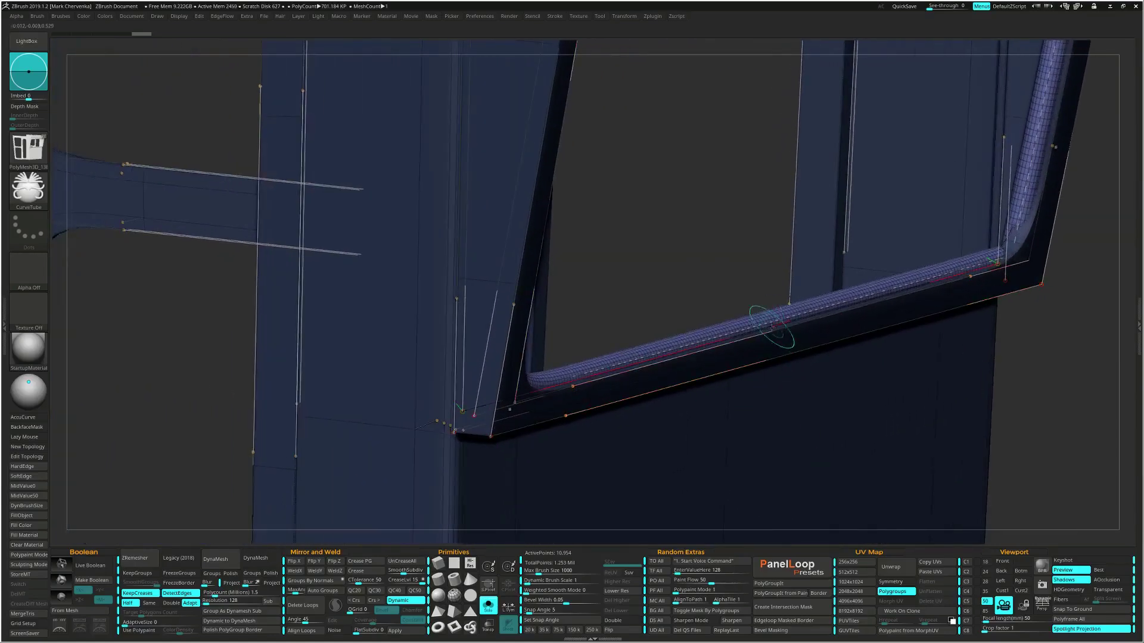
Try CurveTube seals on the frame curves around the wide window opening and undo them together with the framing
left_click(774, 333)
left_click(773, 333)
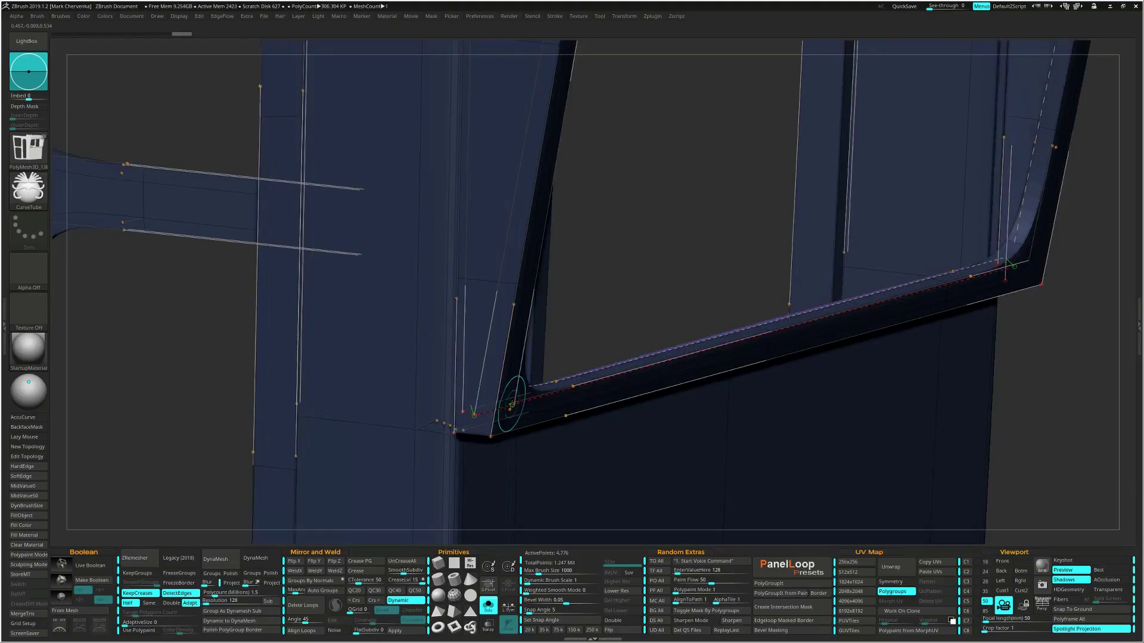
left_click(513, 398)
right_click_drag(596, 459, 554, 378, "ctrl")
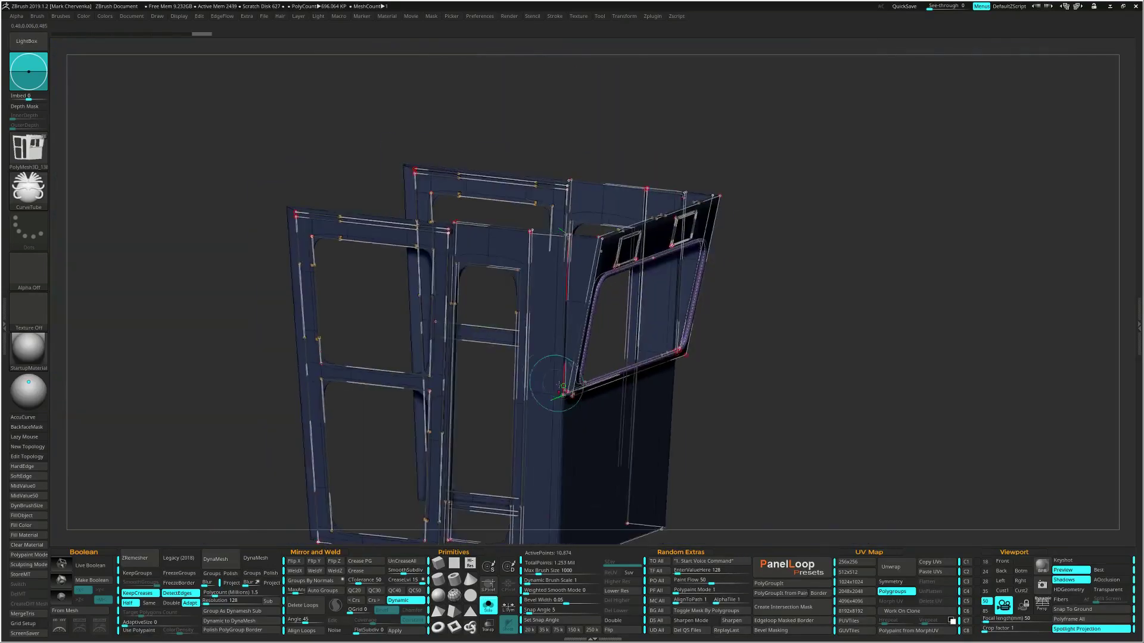
key("ctrl+z")
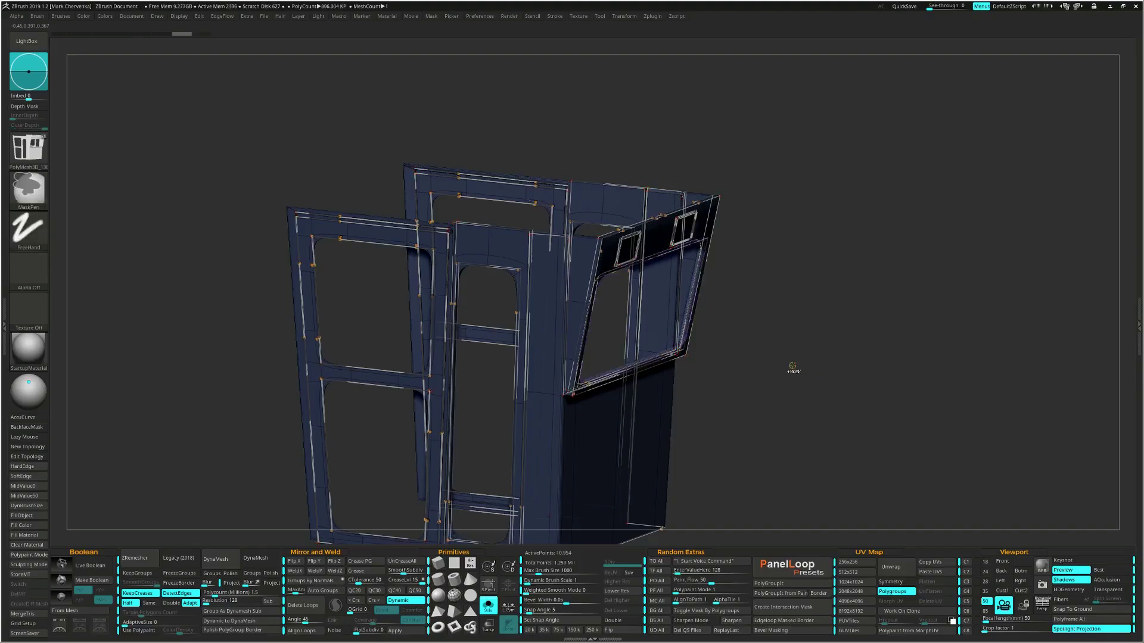
key("ctrl+z")
key("ctrl+z")
key("ctrl+z")
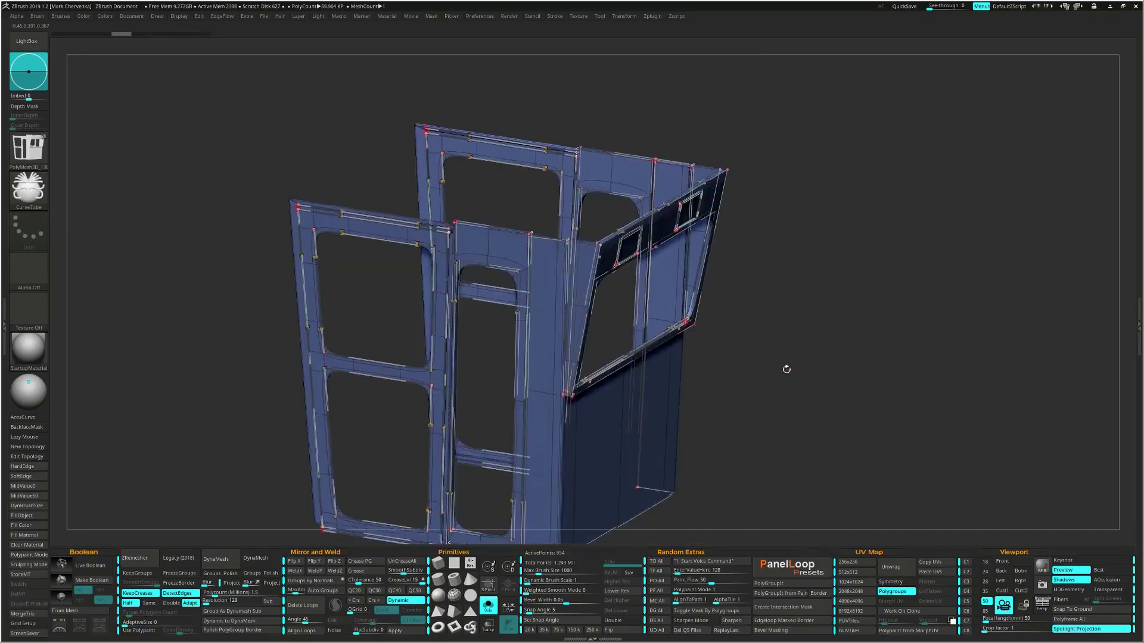
Switch to CurveMultiTube, try building tubes along all of the cab's frame curves and undo them
right_click_drag(763, 350, 815, 313, "alt")
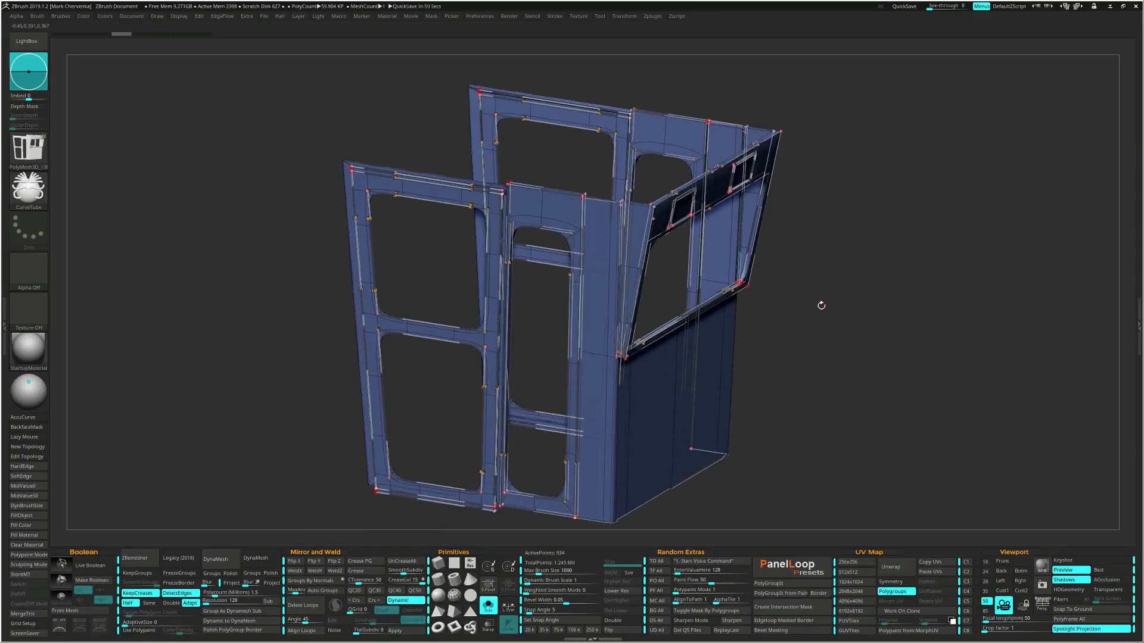
key("4")
right_click_drag(674, 341, 683, 417, "ctrl")
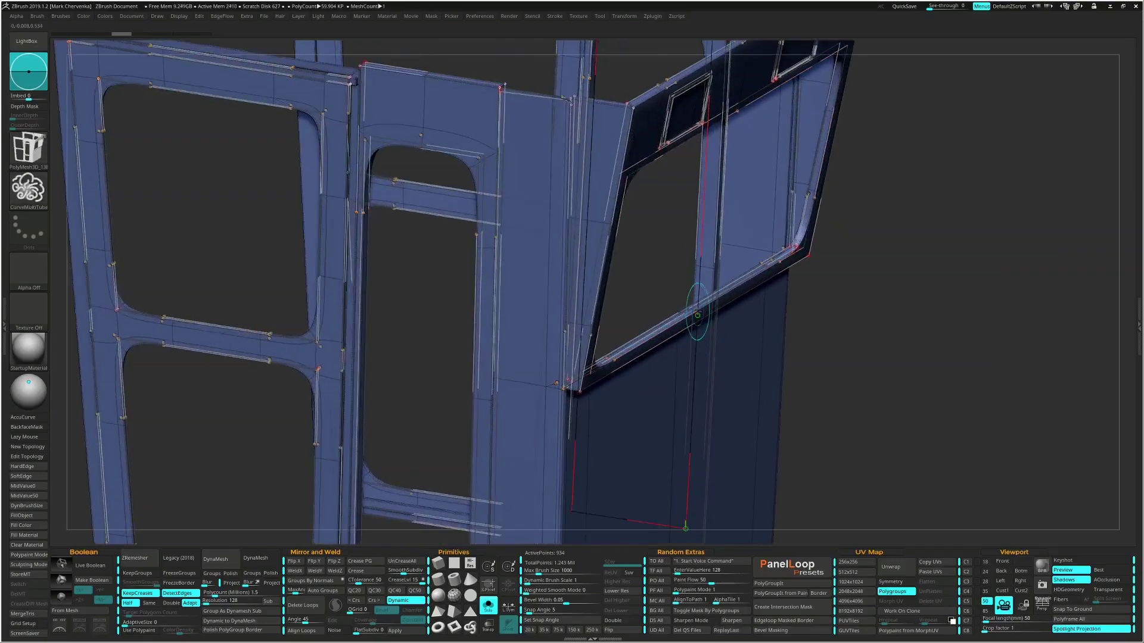
left_click(695, 306)
right_click_drag(845, 334, 726, 337)
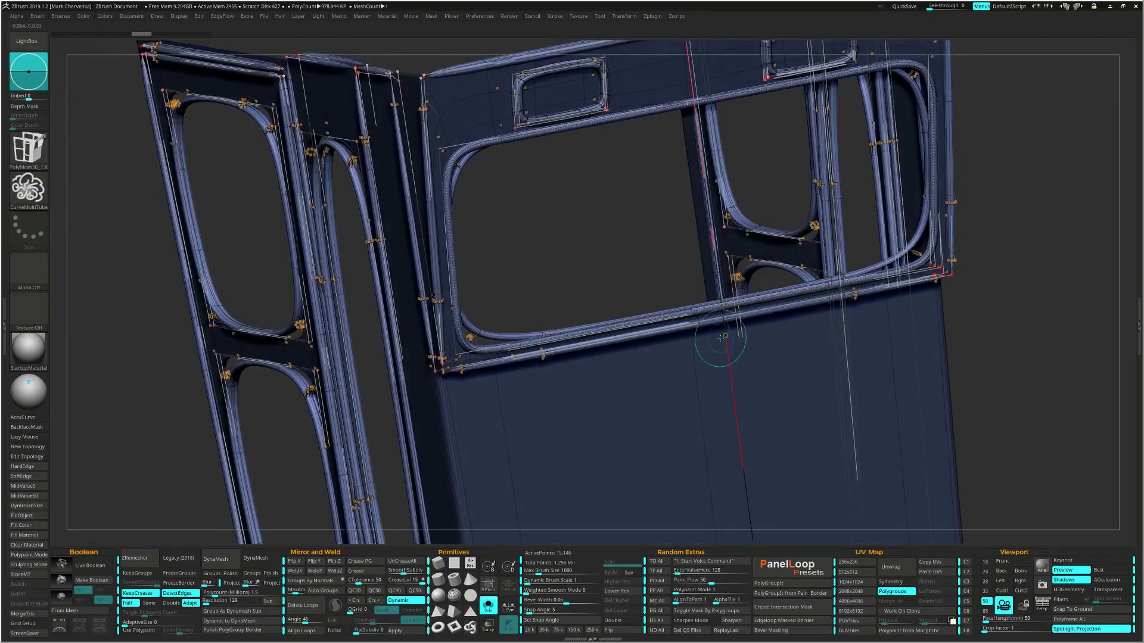
left_click(696, 323)
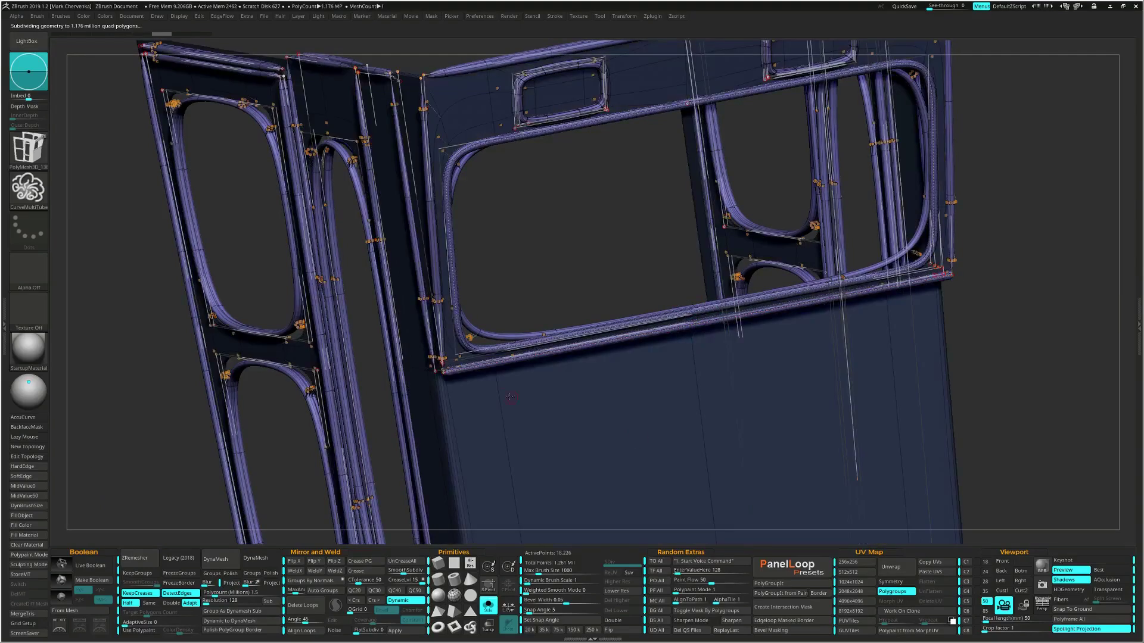
left_click(431, 224)
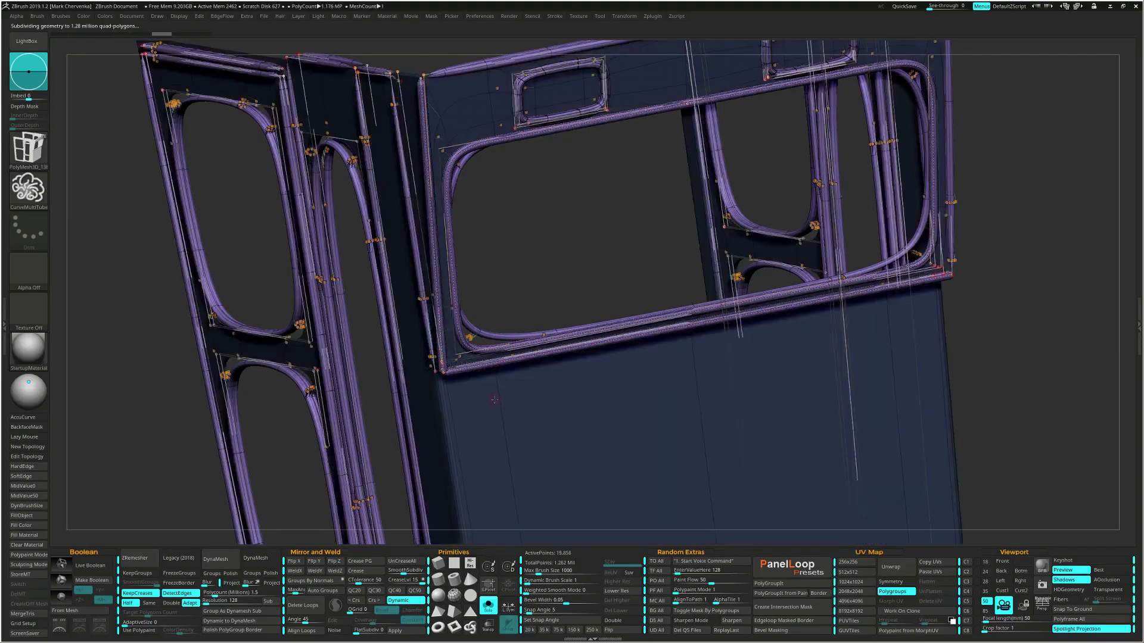
key("ctrl+z")
key("ctrl+z")
key("ctrl+z")
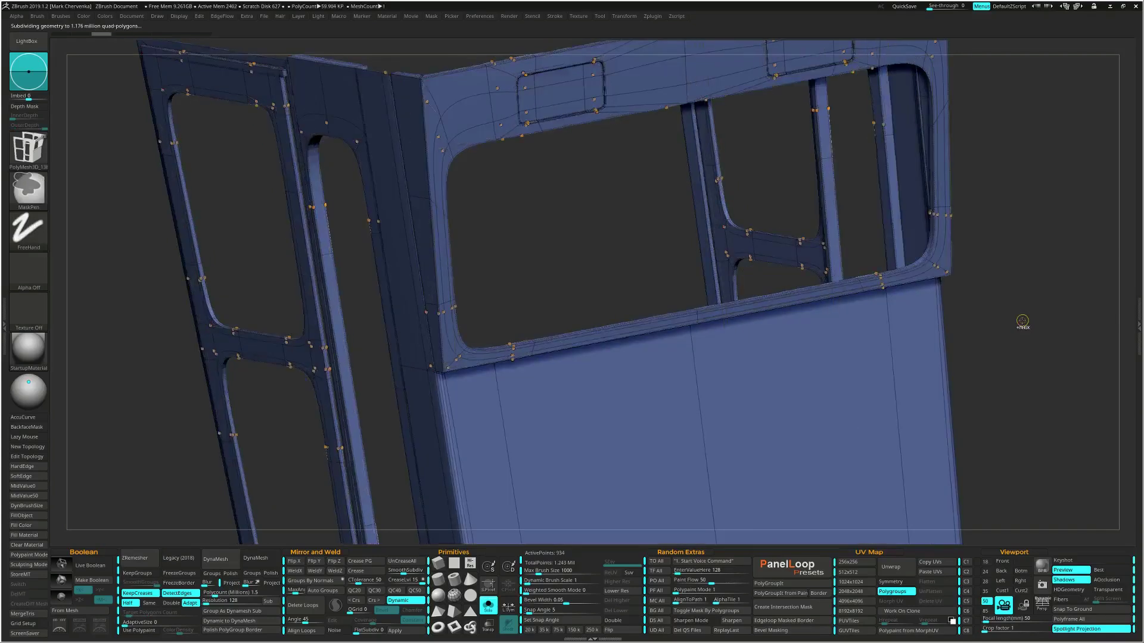
Toggle the Polygroups and Border options of Frame Mesh for the cab's curves
key("f")
mouse_move(1022, 322)
left_mouse_down()
mouse_move(906, 317)
mouse_move(558, 91)
left_mouse_up()
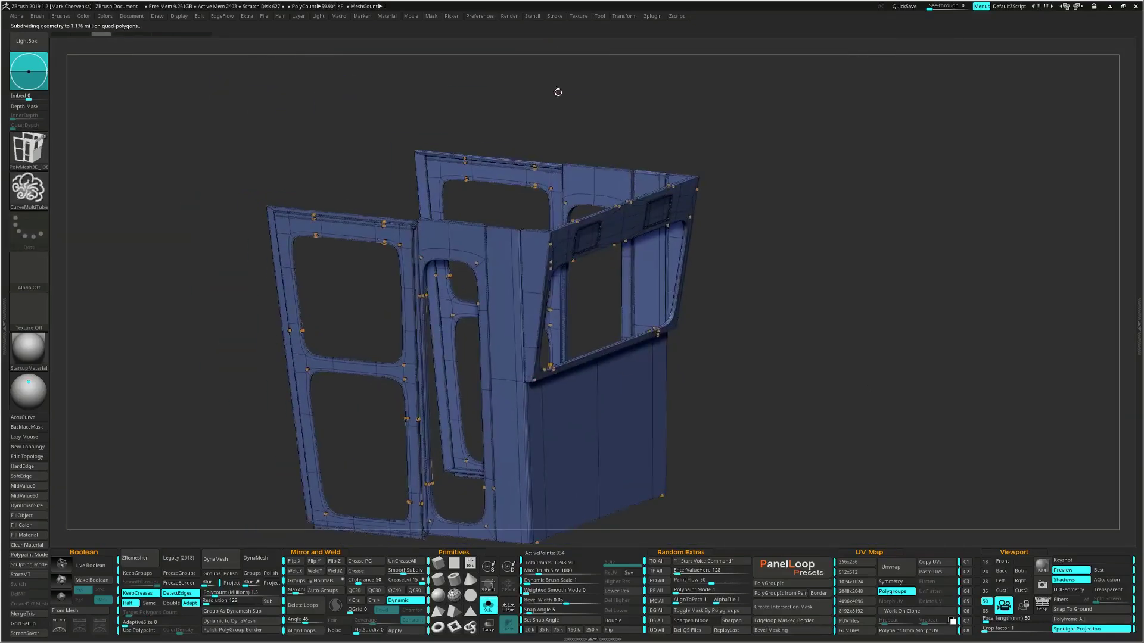
left_click(553, 16)
left_click(617, 202)
left_click(614, 193)
mouse_move(745, 274)
left_mouse_down()
mouse_move(551, 286)
mouse_move(467, 227)
mouse_move(636, 312)
left_mouse_up()
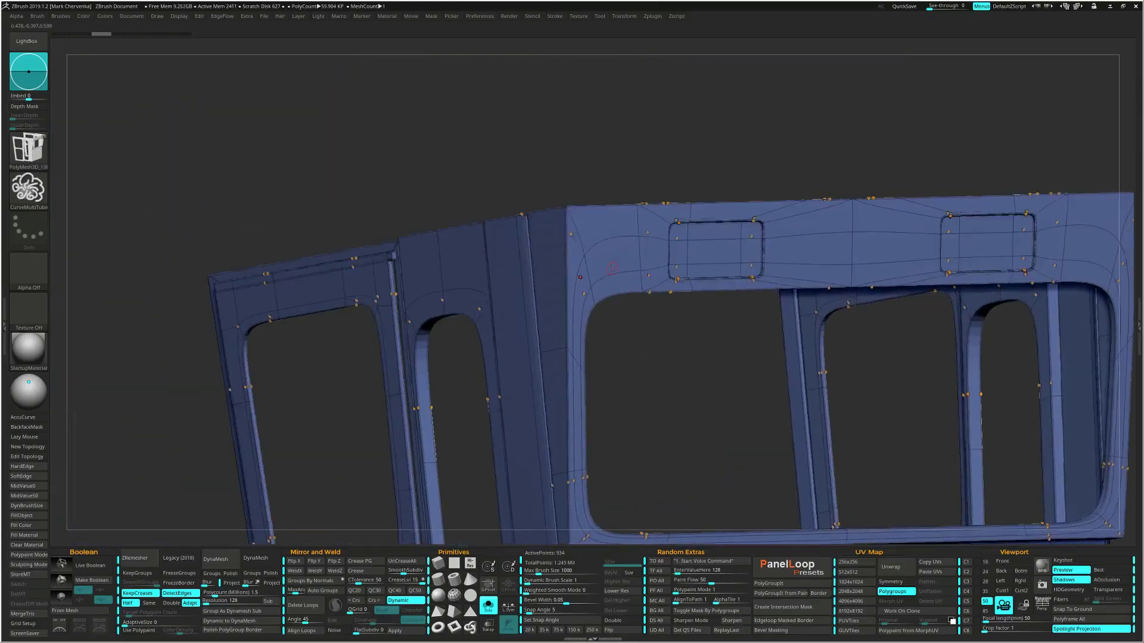
Create a CurveTube seal along the curve around the edge of the wide window opening
key("b")
key("c")
key("t")
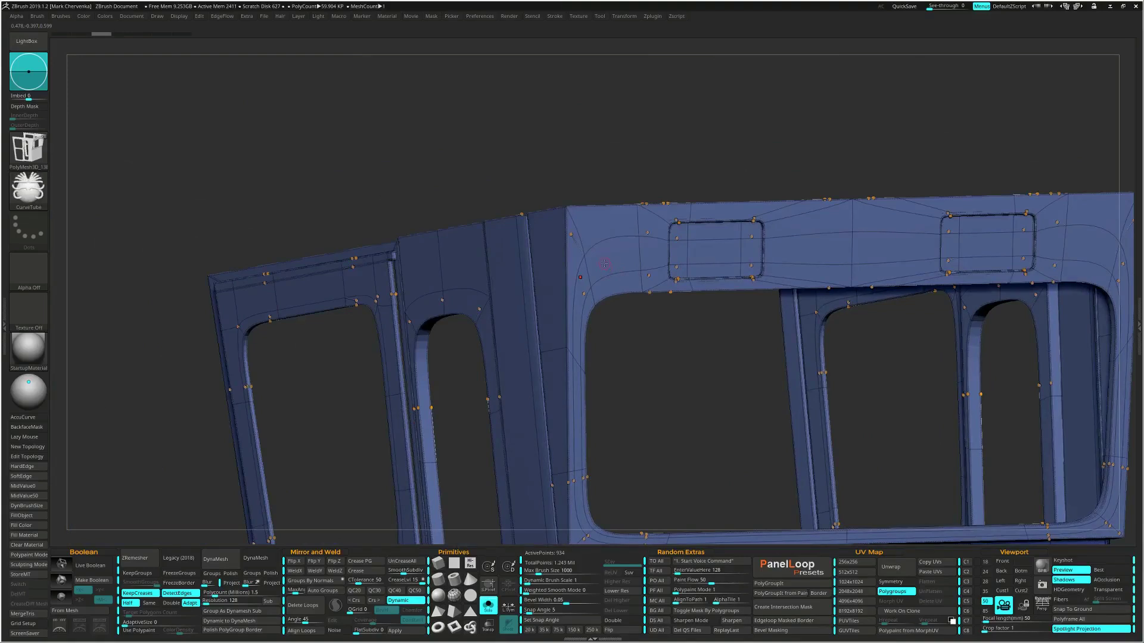
left_click_drag(617, 288, 618, 290)
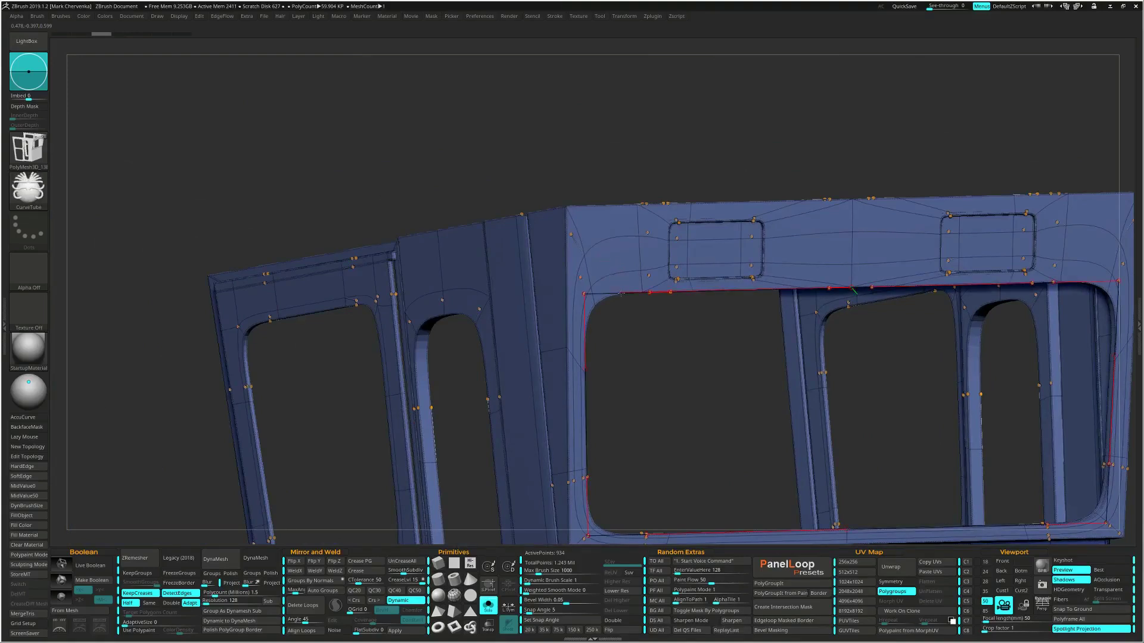
left_click_drag(674, 352, 650, 325, "alt")
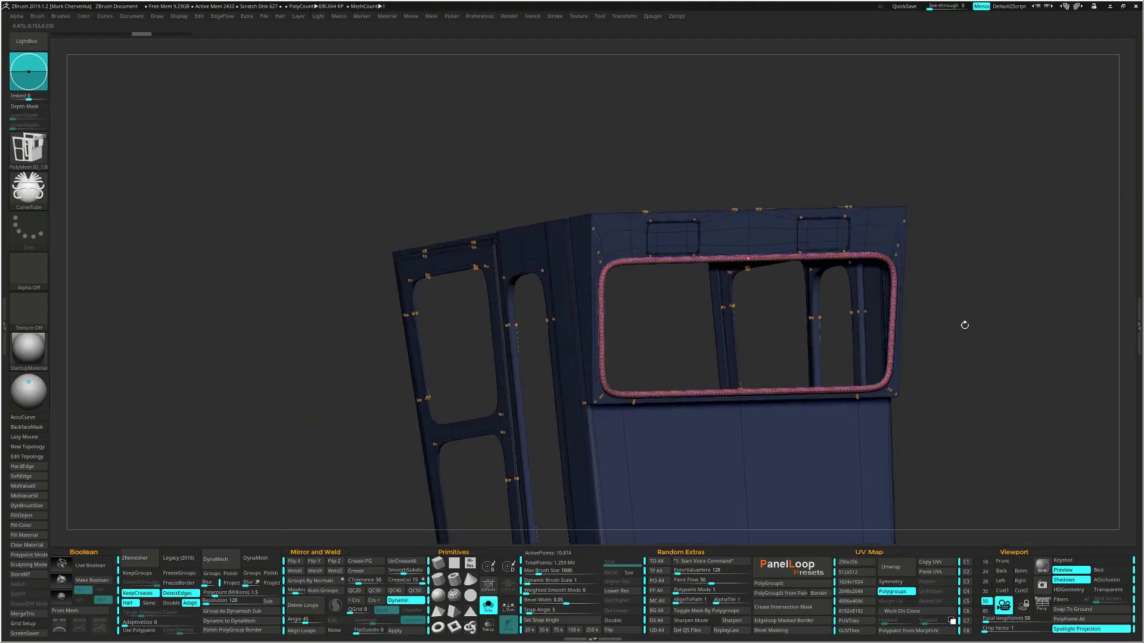
Split the seal into its own subtool and slice it horizontally and vertically through the middle into four polygroups
key("ctrl+shift+s")
mouse_move(965, 326)
left_mouse_down()
mouse_move(685, 280)
mouse_move(693, 322)
mouse_move(643, 316)
mouse_move(614, 357)
mouse_move(687, 308)
left_mouse_up()
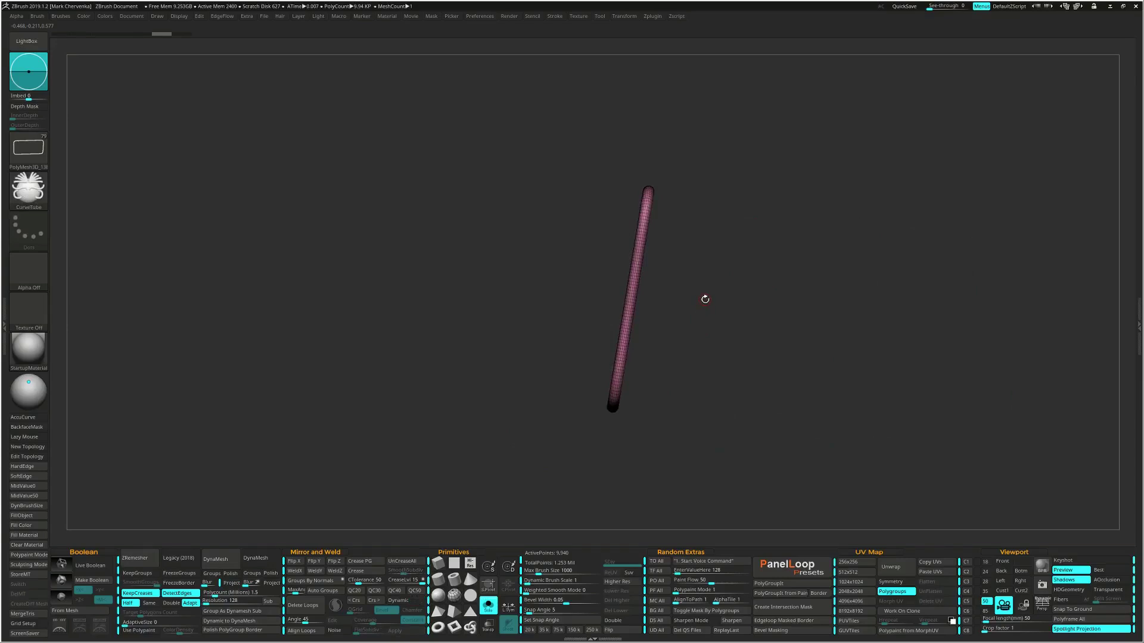
key("ctrl+shift")
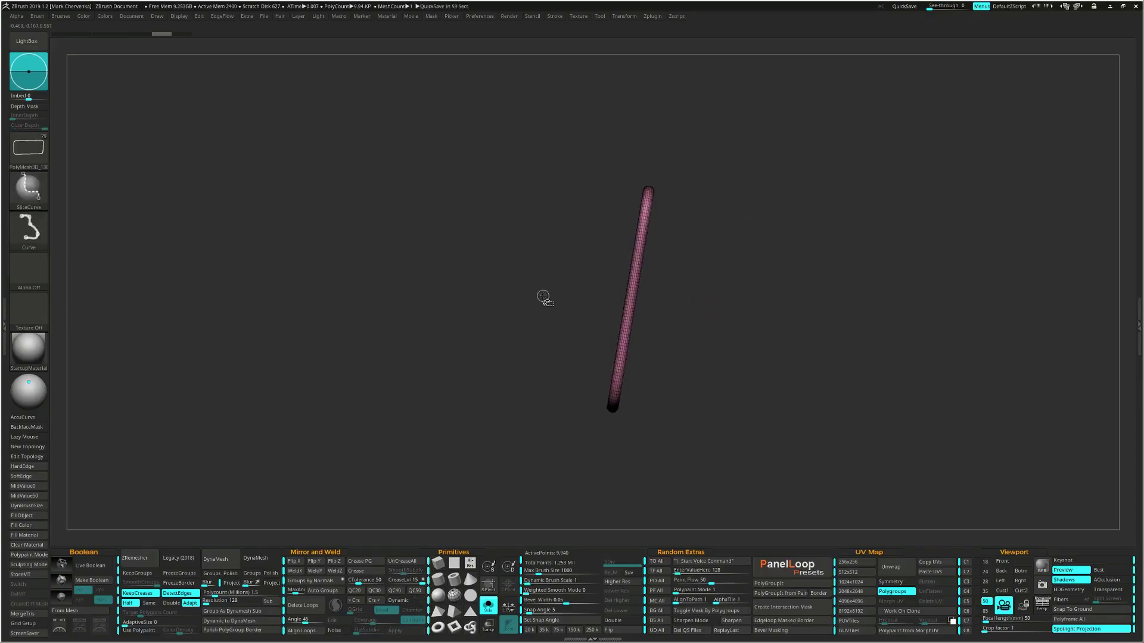
mouse_move(534, 277)
left_mouse_down("ctrl+shift")
mouse_move(728, 303)
mouse_move(778, 337)
mouse_move(767, 320)
left_mouse_up("ctrl+shift")
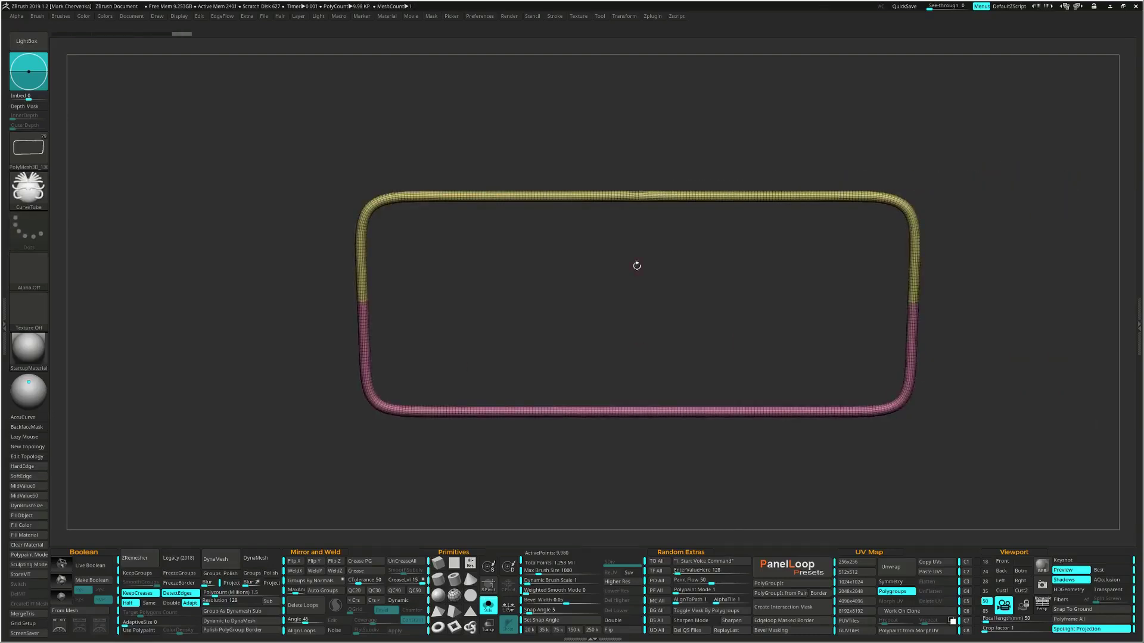
left_click_drag(632, 105, 629, 475, "ctrl+shift")
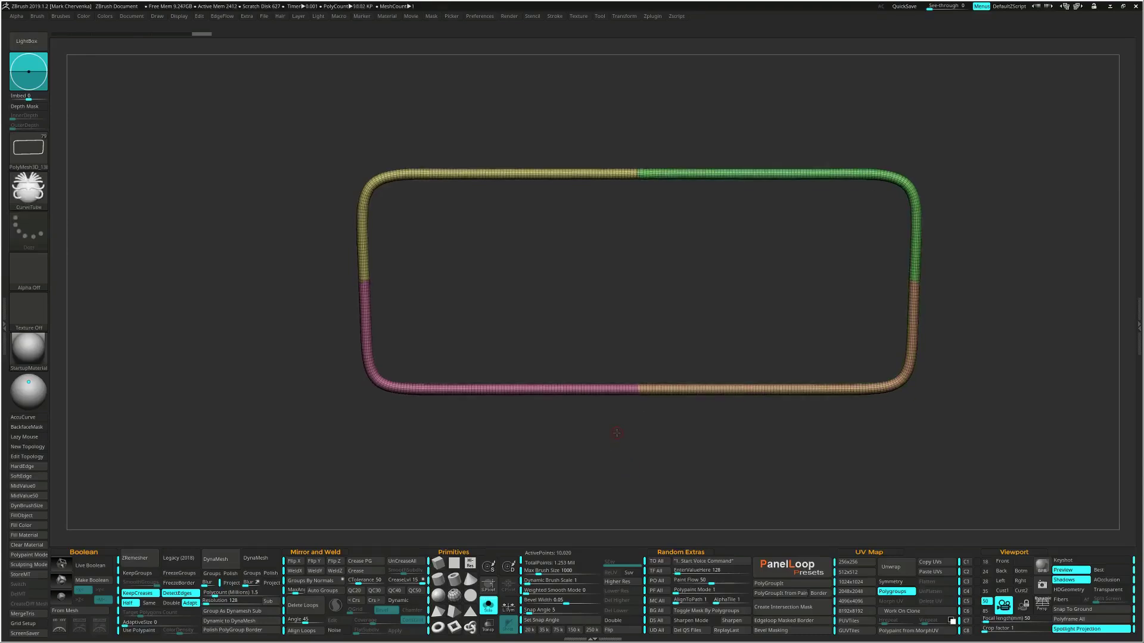
Remesh the seal with ZRemesher, with KeepGroups enabled and DetectEdges disabled
left_click_drag(617, 434, 616, 436)
left_click(178, 593)
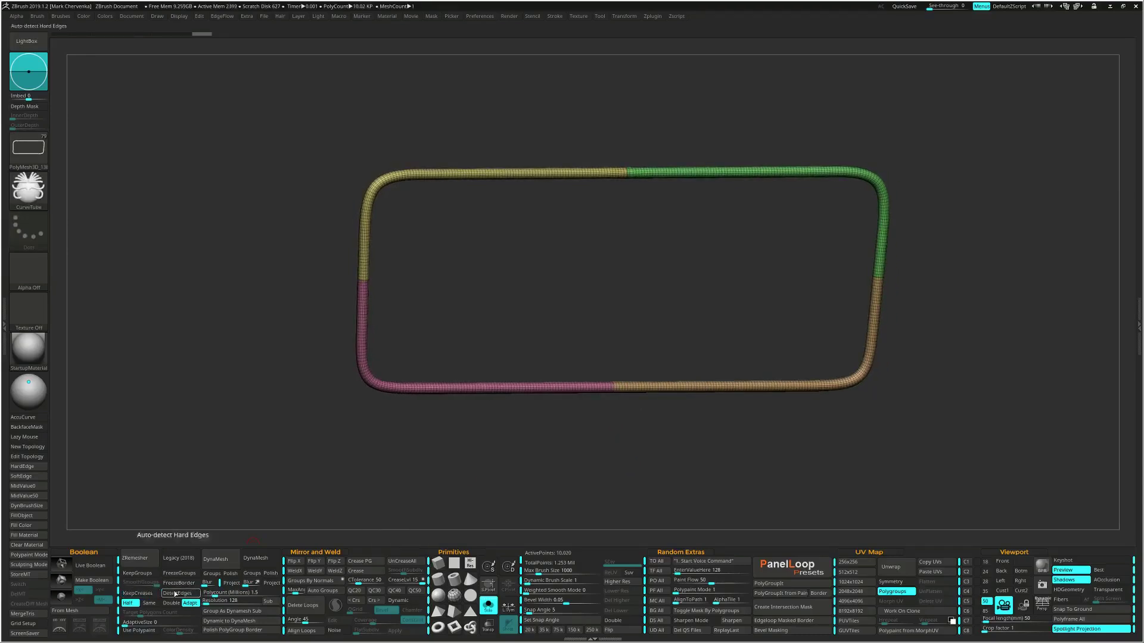
left_click(137, 573)
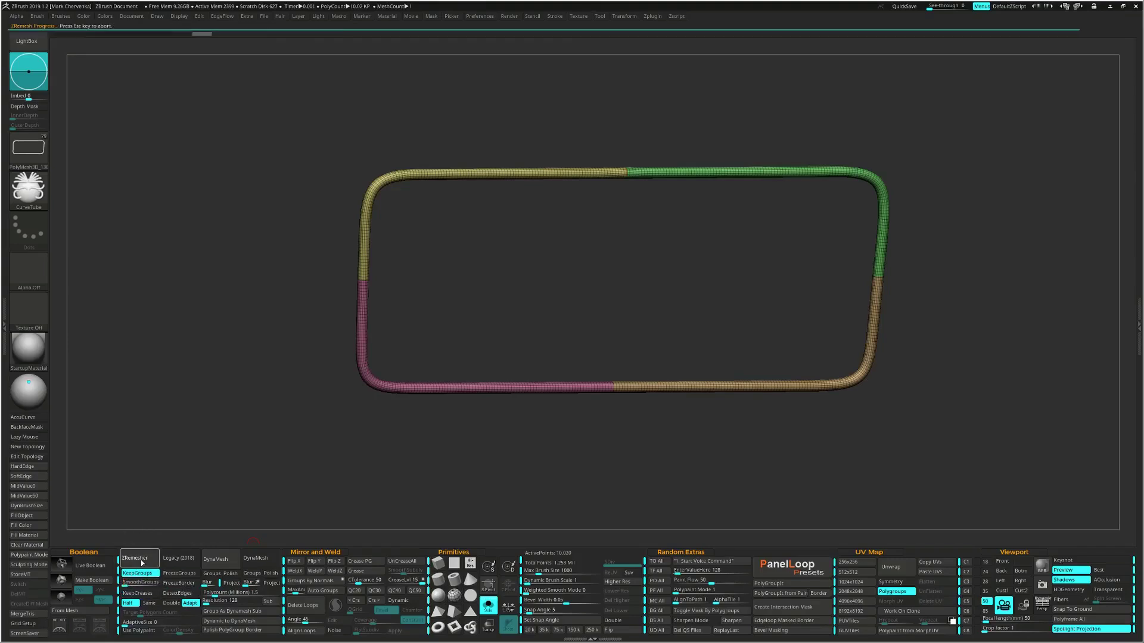
left_click(141, 560)
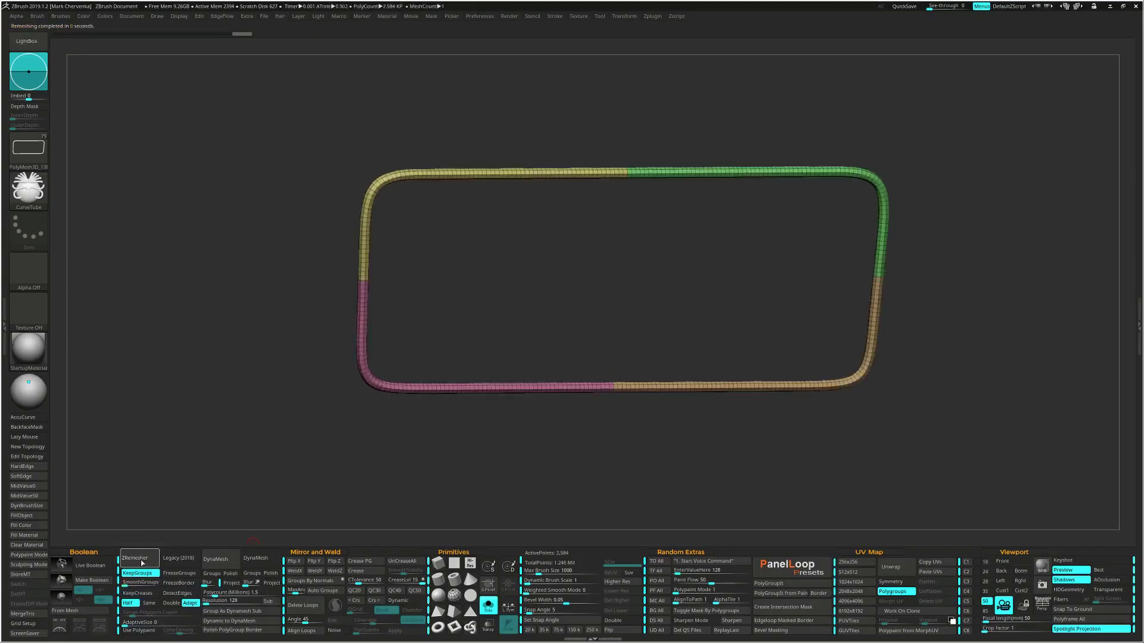
Merge the remeshed seal's four polygroups into a single one
left_click_drag(309, 399, 355, 352)
key("ctrl")
key("ctrl+w")
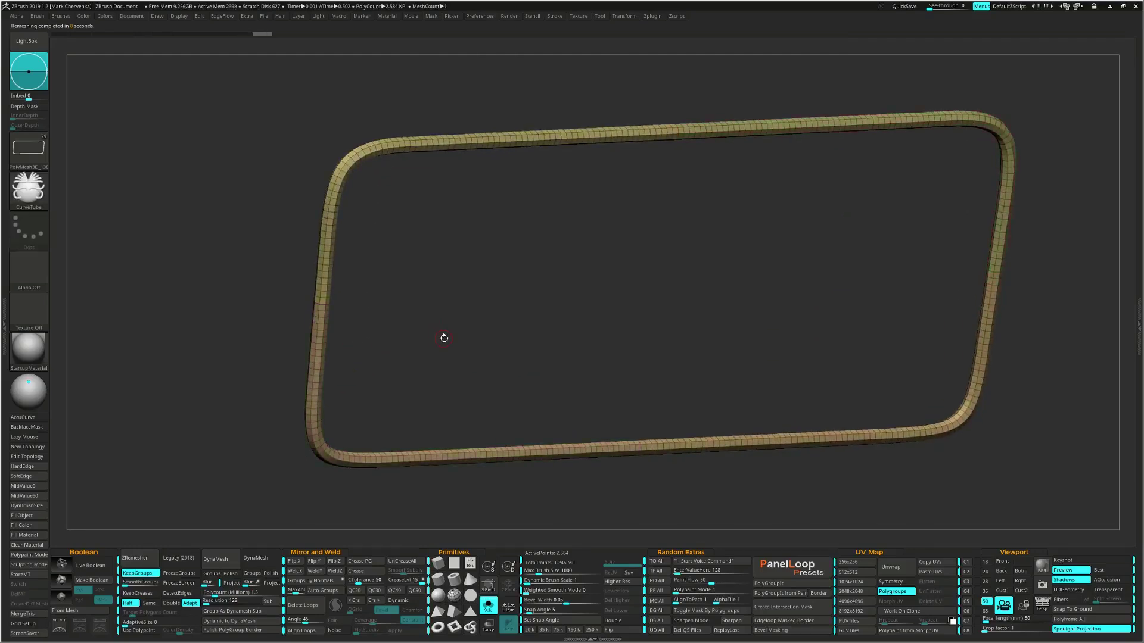
left_click_drag(400, 487, 369, 492)
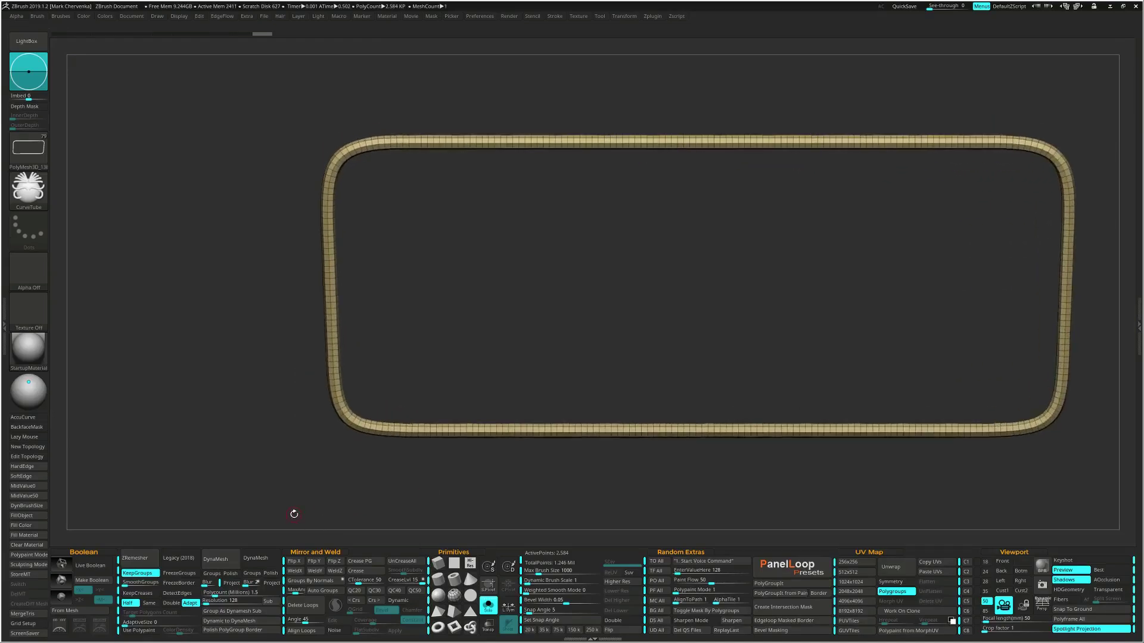
Delete the seal's redundant edge loops with the angle set to 5 and check a rounded corner
left_click(300, 619)
type("5")
key("Return")
left_click(308, 606)
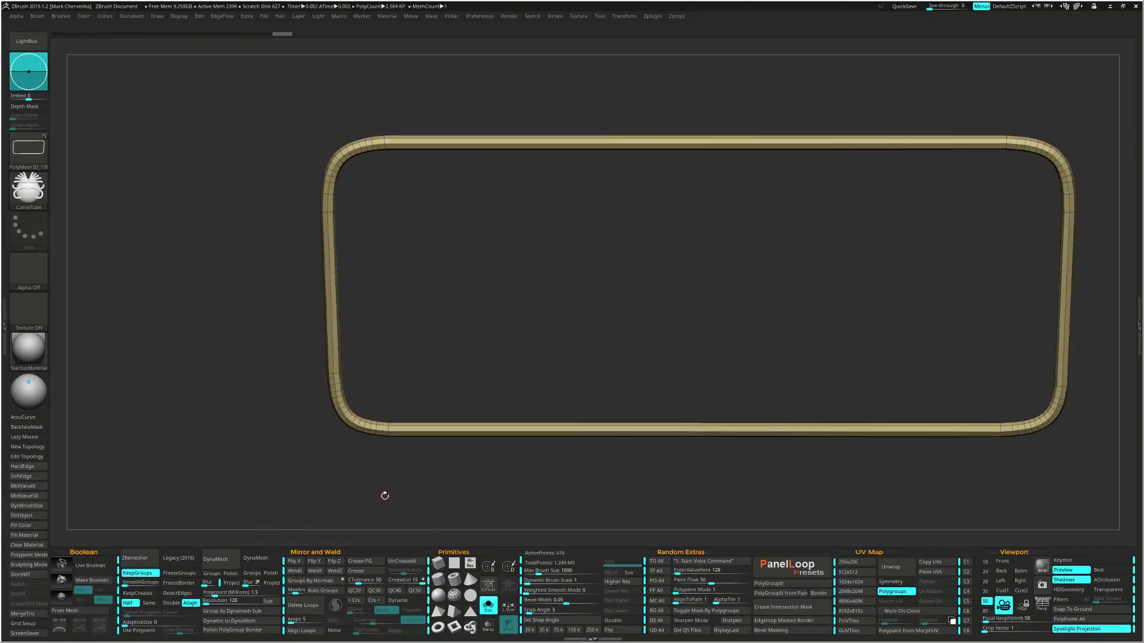
key("shift+d")
left_click_drag(429, 453, 456, 484)
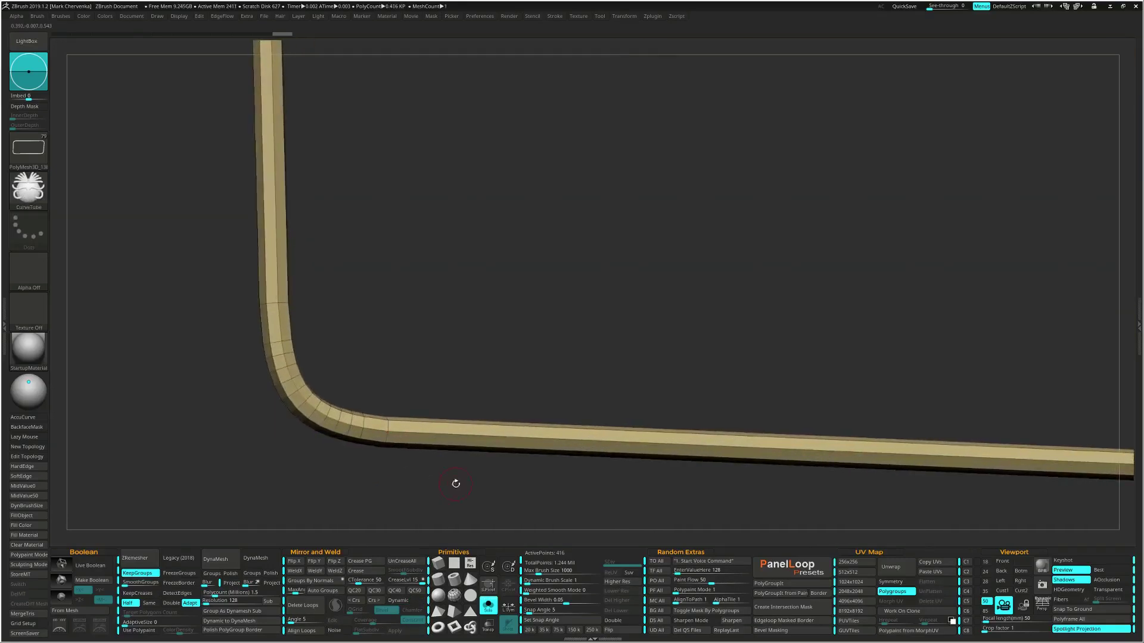
left_click_drag(466, 439, 469, 468)
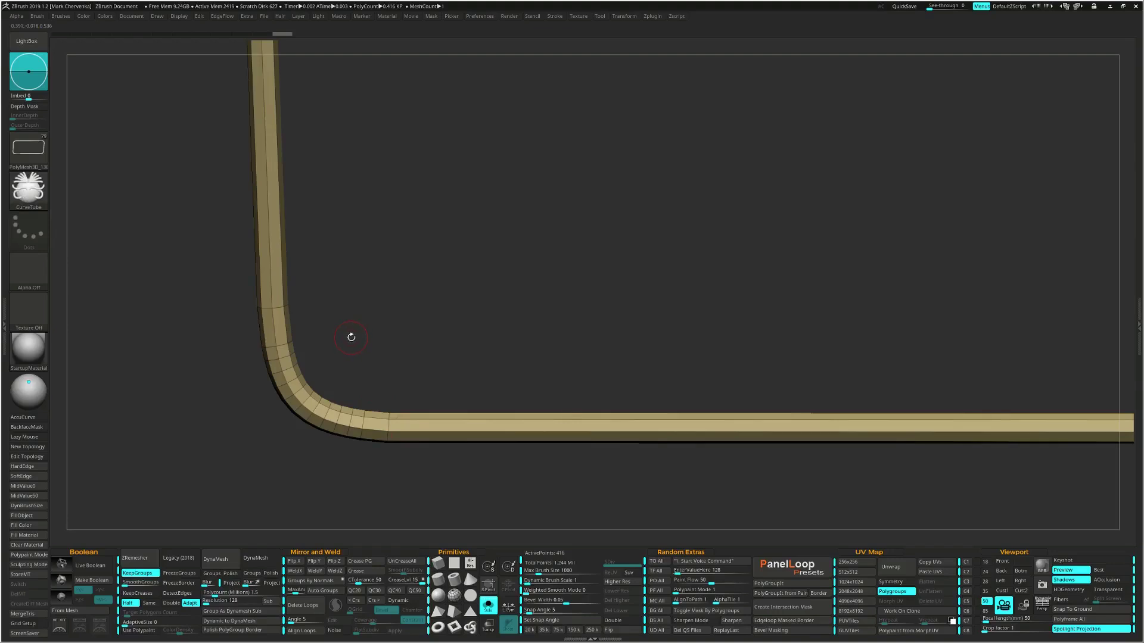
Use ZModeler's edge Bevel on EdgeLoop Complete to bevel one lengthwise loop of the seal into a narrow strip
key("b")
key("z")
key("m")
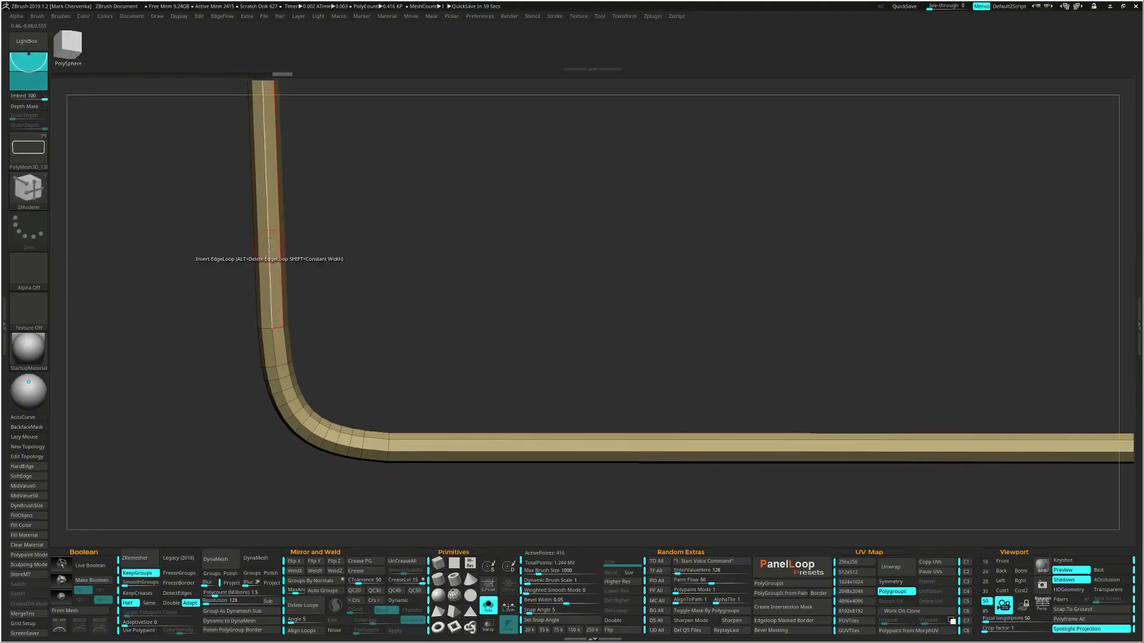
key("space")
left_click(175, 264)
left_click(192, 348)
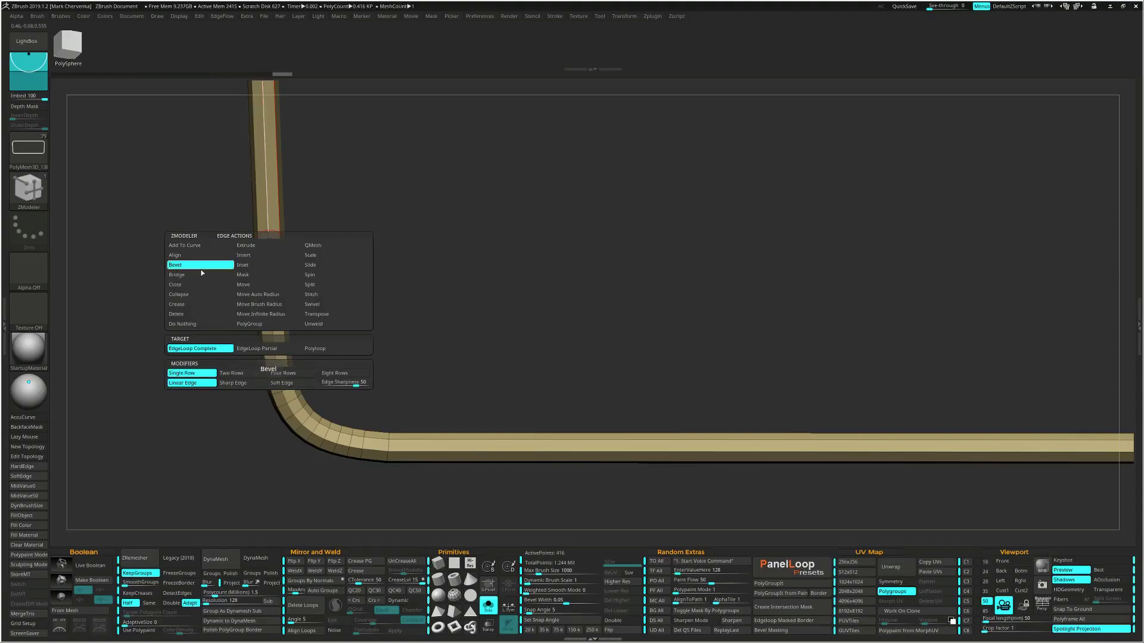
left_click_drag(284, 394, 287, 394)
key("ctrl+z")
left_click_drag(274, 355, 276, 355)
Use ZModeler's QMesh on Polygroup Island to extrude the narrow strip outward along the window seal
right_click_drag(277, 353, 302, 352)
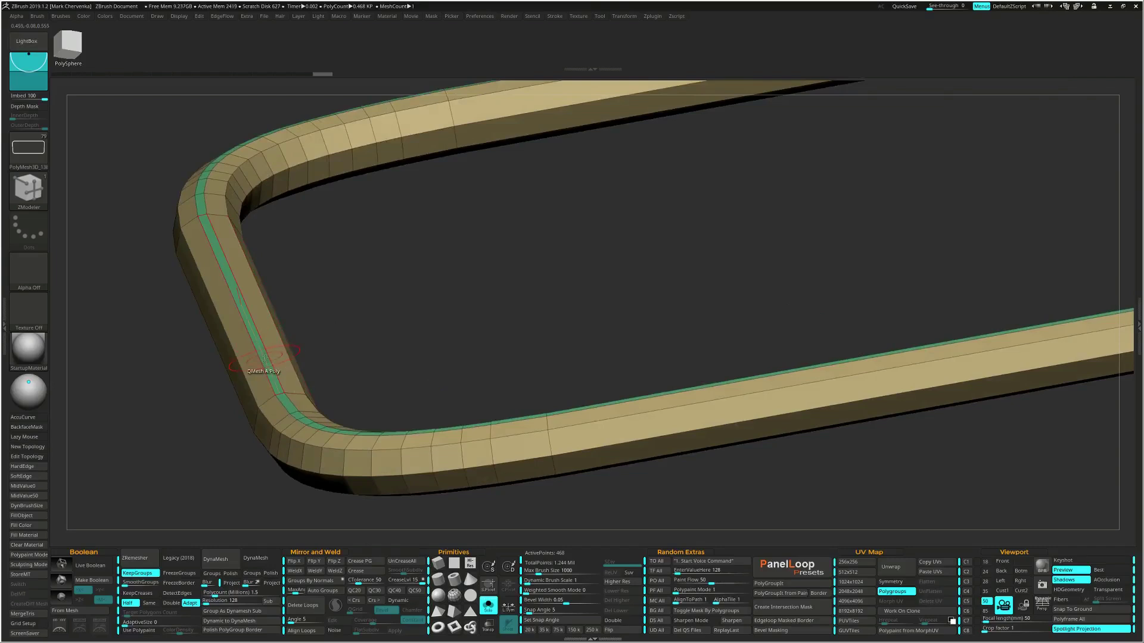
key("space")
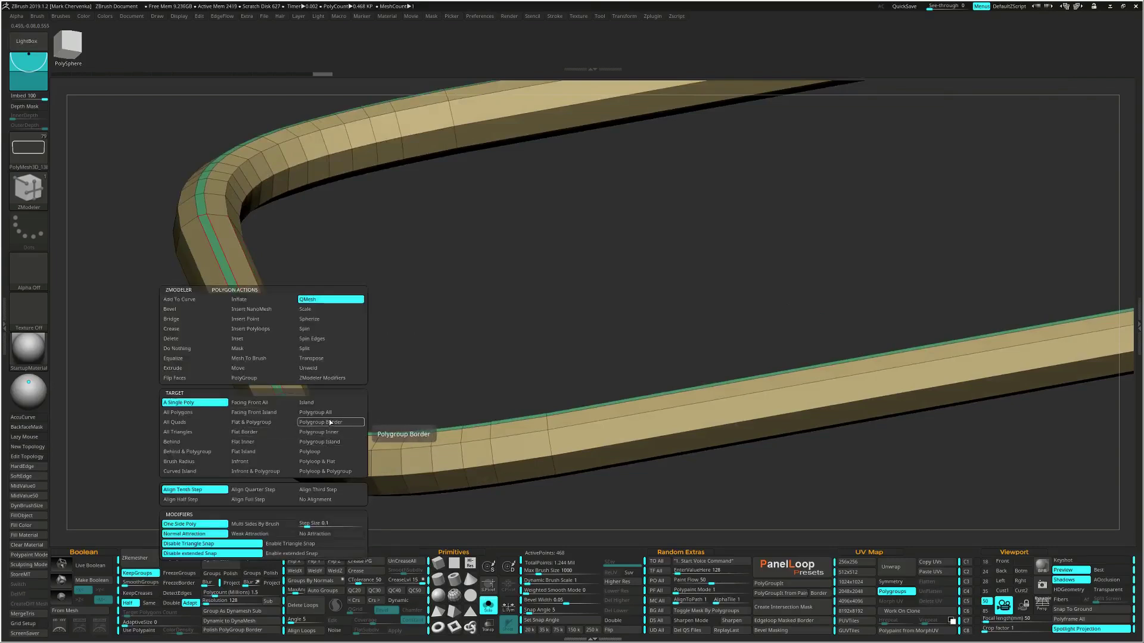
left_click(328, 442)
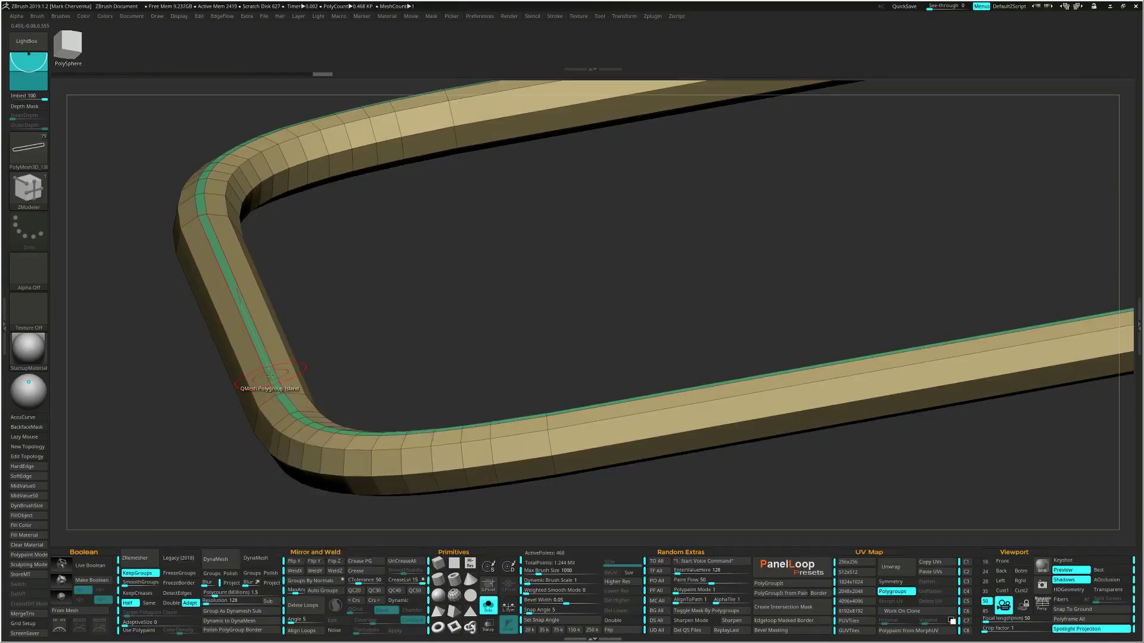
left_click_drag(270, 375, 270, 370)
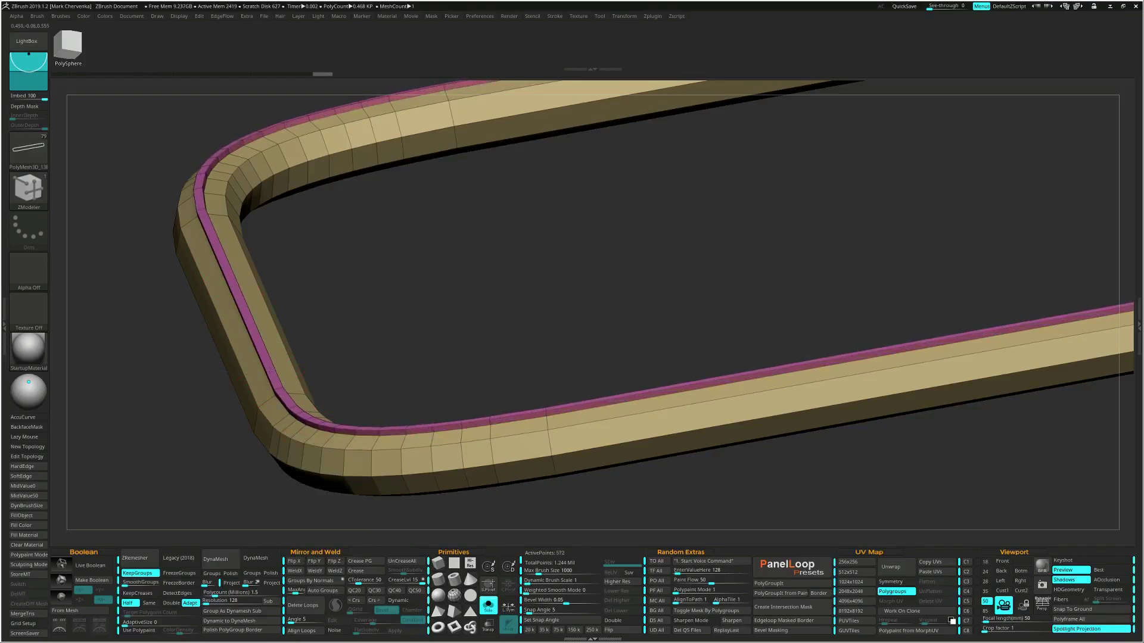
Turn on dynamic subdivision for the seal and check its smoothed shape in place around the cab window
key("d")
left_click_drag(373, 397, 356, 381, "alt")
key("shift+f")
key("f")
mouse_move(419, 398)
left_mouse_down()
mouse_move(376, 361)
mouse_move(365, 329)
mouse_move(378, 357)
left_mouse_up()
key("alt+s")
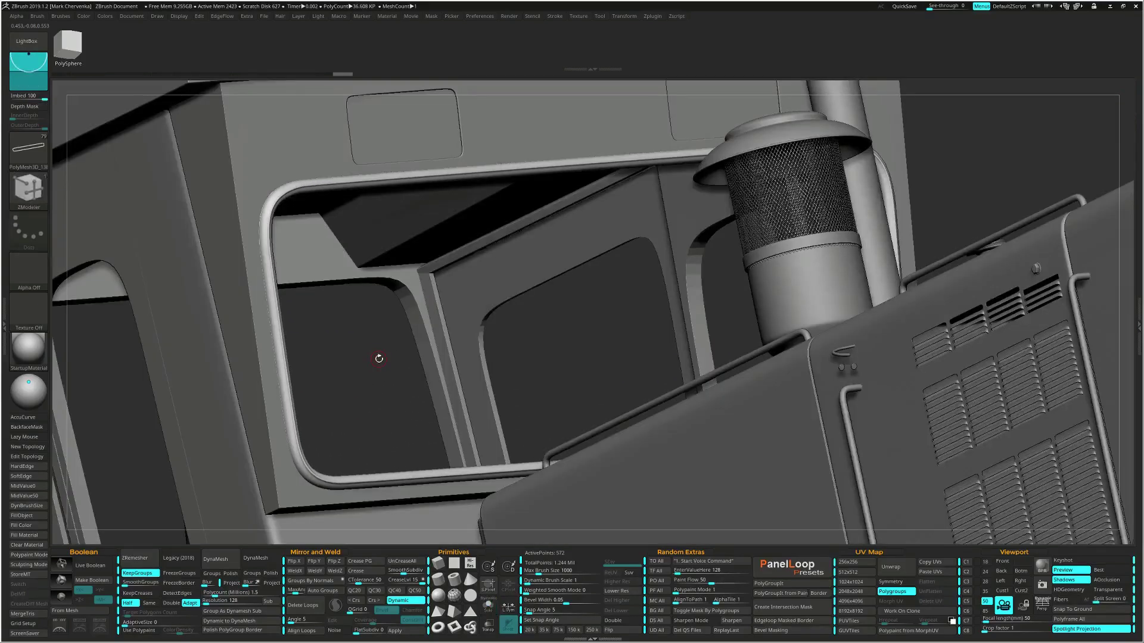
left_click_drag(274, 194, 280, 204)
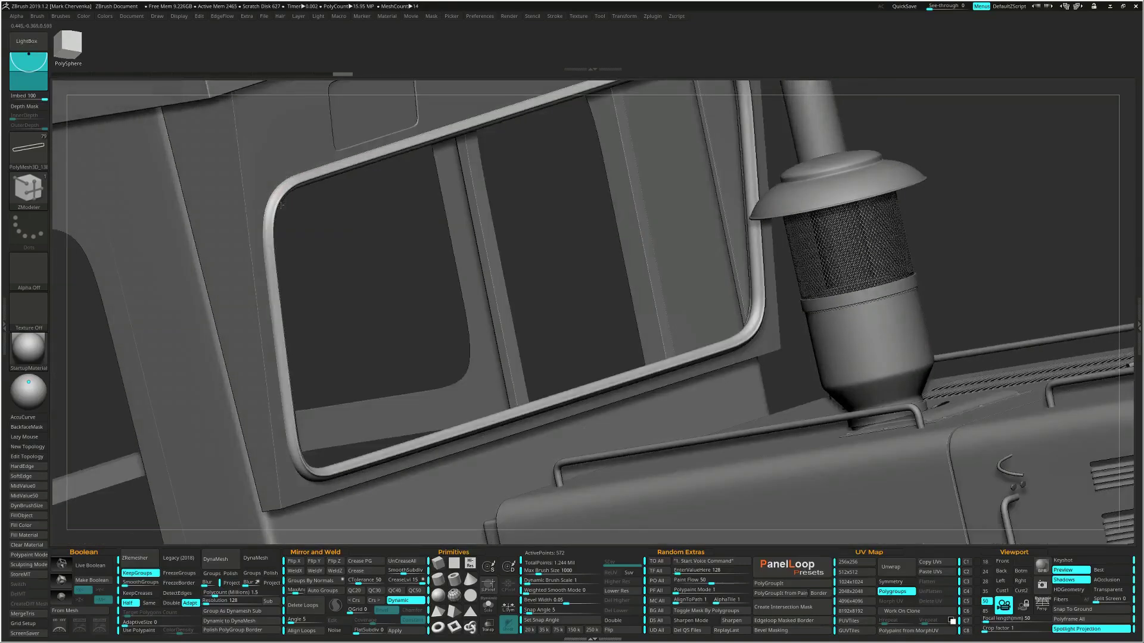
Assign one single polygroup to the whole window seal
key("shift+f")
key("ctrl+w")
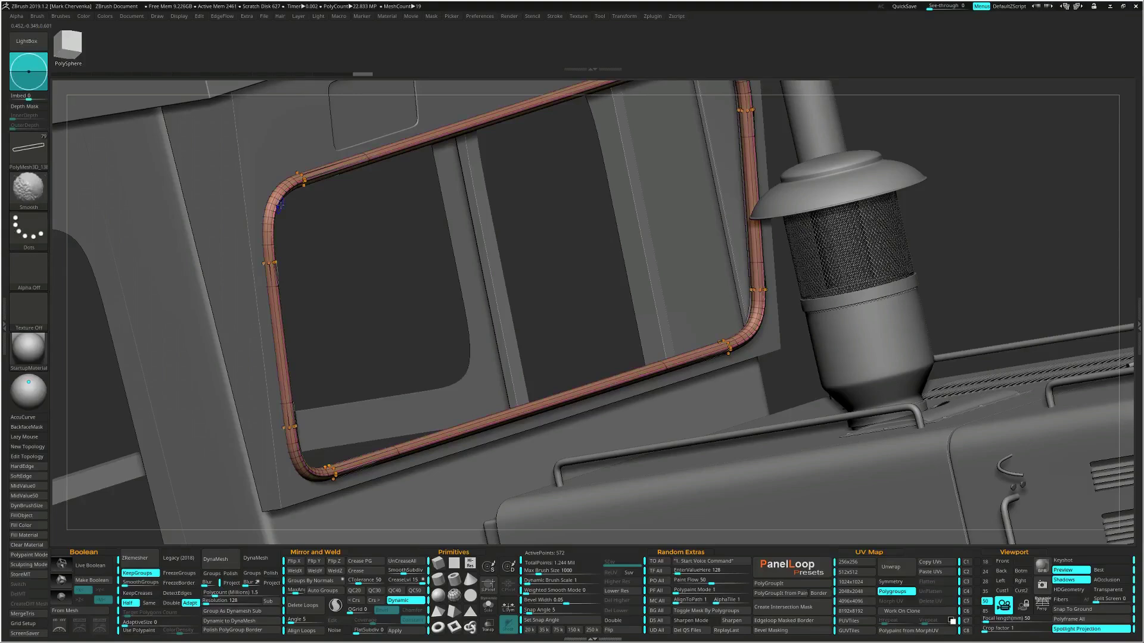
key("shift+f")
right_click_drag(384, 253, 386, 305)
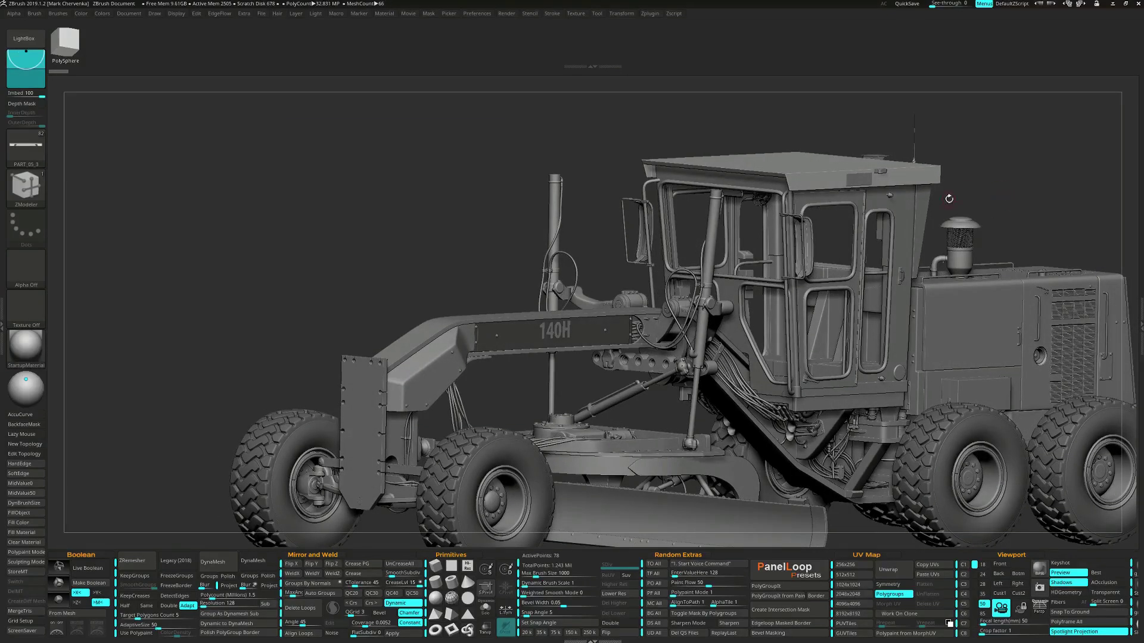
Switch from the grader to the driver's seat model, check its polygroups and wireframe, and face it from the front
mouse_move(1030, 175)
left_mouse_down()
mouse_move(1020, 177)
mouse_move(1033, 180)
left_mouse_up()
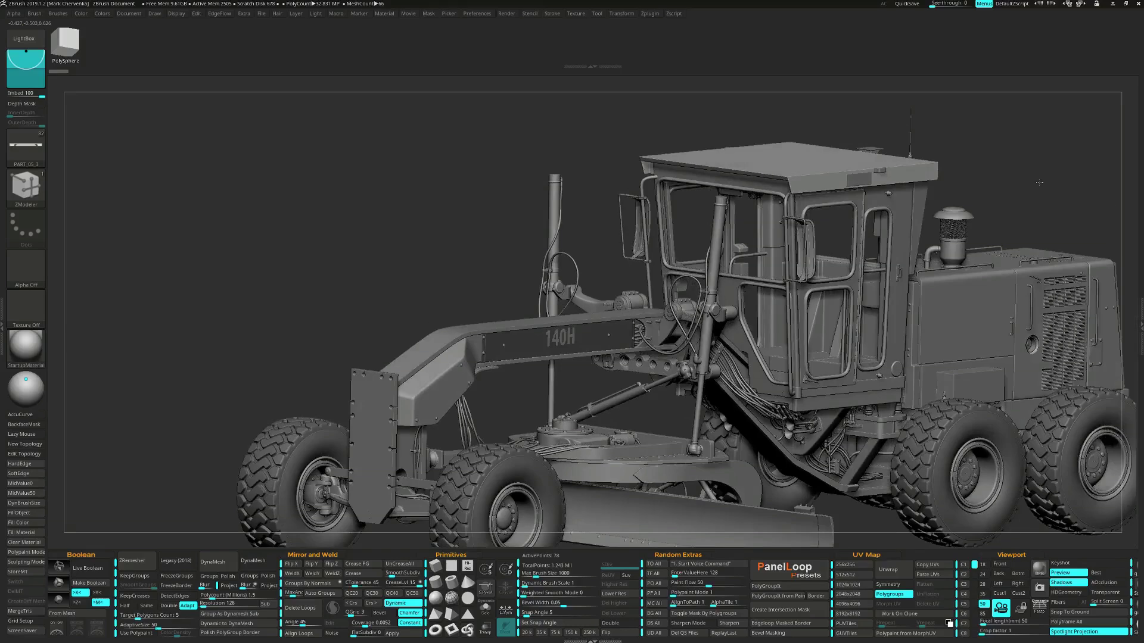
left_click(1141, 325)
left_click(1121, 131)
left_click_drag(871, 275, 863, 350)
left_click_drag(885, 306, 788, 393, "alt")
left_click_drag(831, 303, 842, 378, "alt")
left_click_drag(802, 421, 857, 384)
mouse_move(856, 384)
left_mouse_down()
mouse_move(814, 402)
mouse_move(858, 395)
left_mouse_up()
key("shift+f")
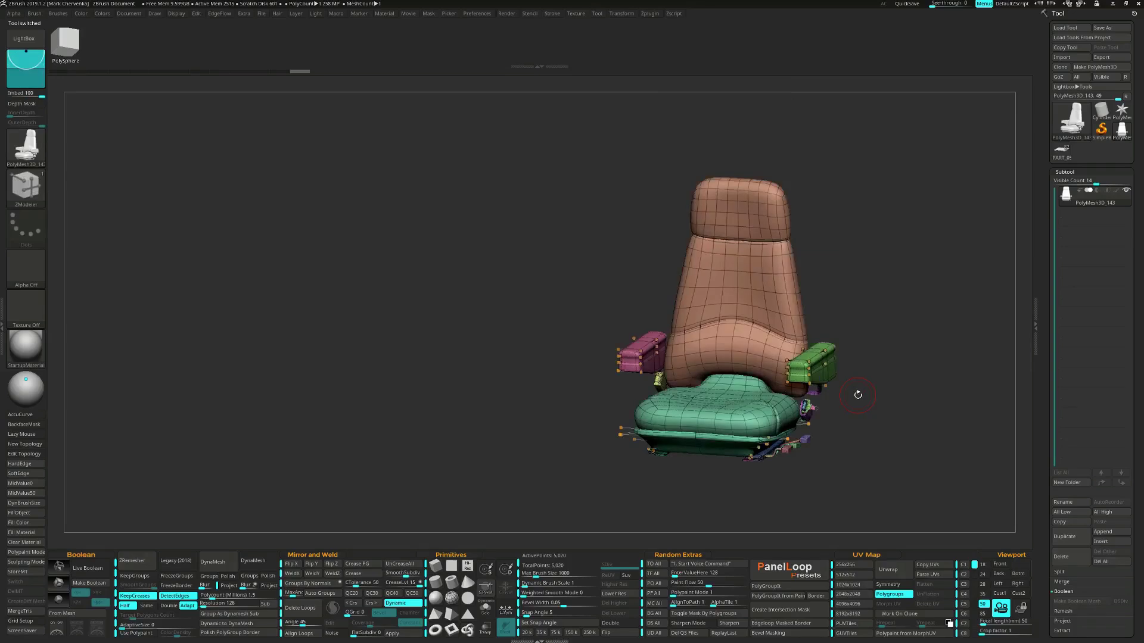
key("shift+f")
left_click_drag(860, 435, 855, 409, "shift")
Relocate the unlocked gizmo straight down to below the seat and insert a Cylinder 3D primitive there
key("space")
left_click(857, 422, "ctrl")
key("w")
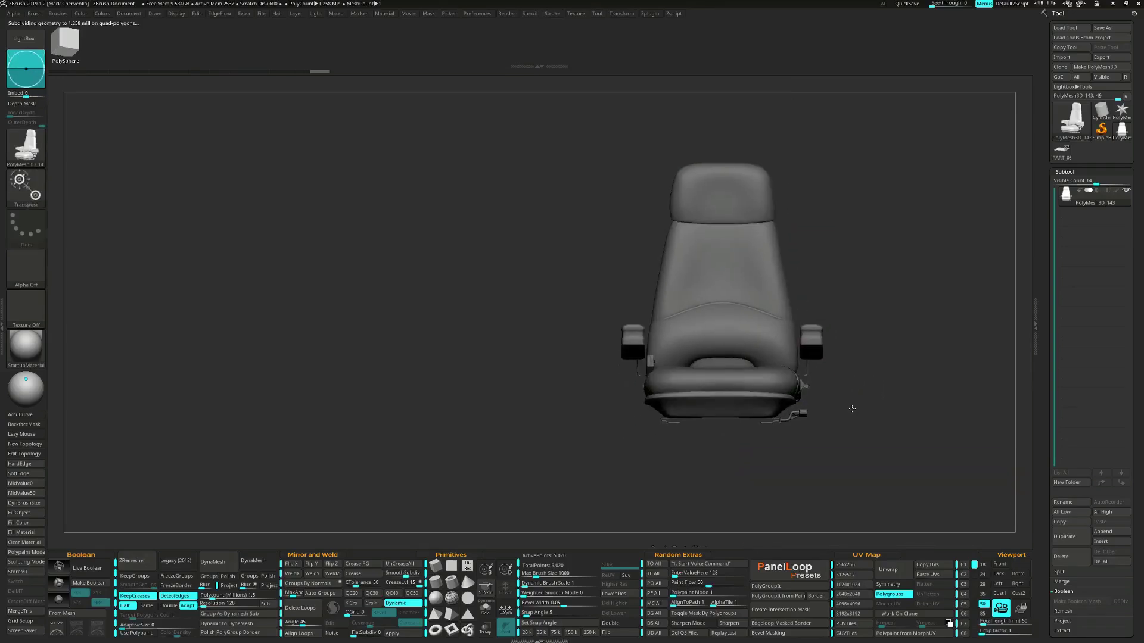
left_click(733, 216, "alt")
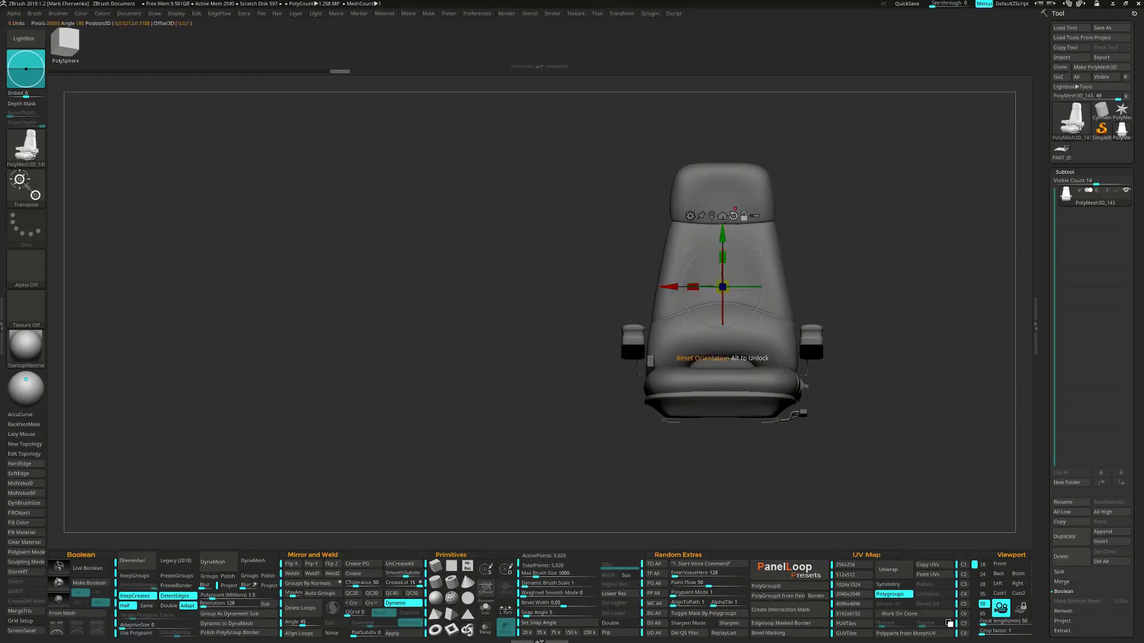
left_click_drag(722, 236, 718, 403)
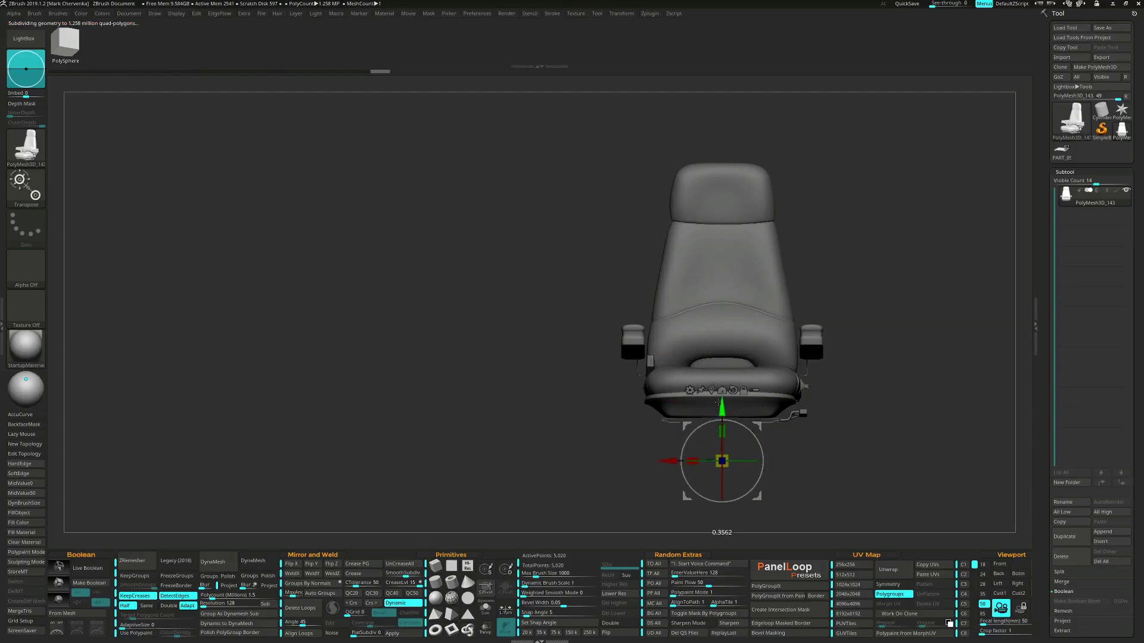
left_click(690, 391)
left_click(733, 394)
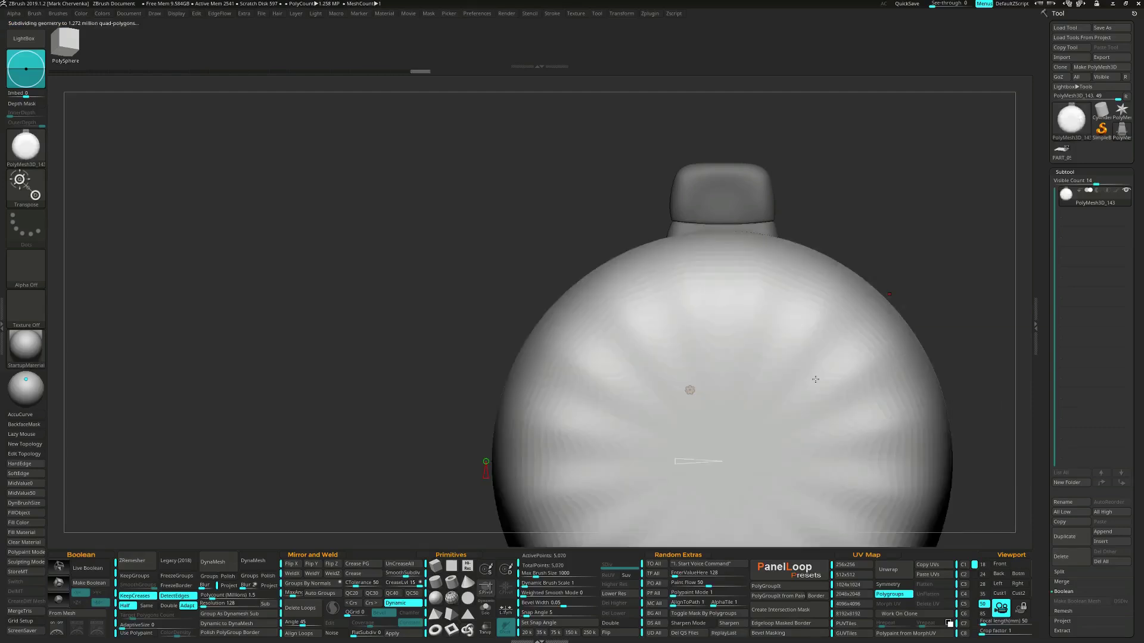
Separate the cylinder from the seat into its own subtool and turn off its dynamic subdivision
left_click_drag(958, 326, 881, 247, "alt")
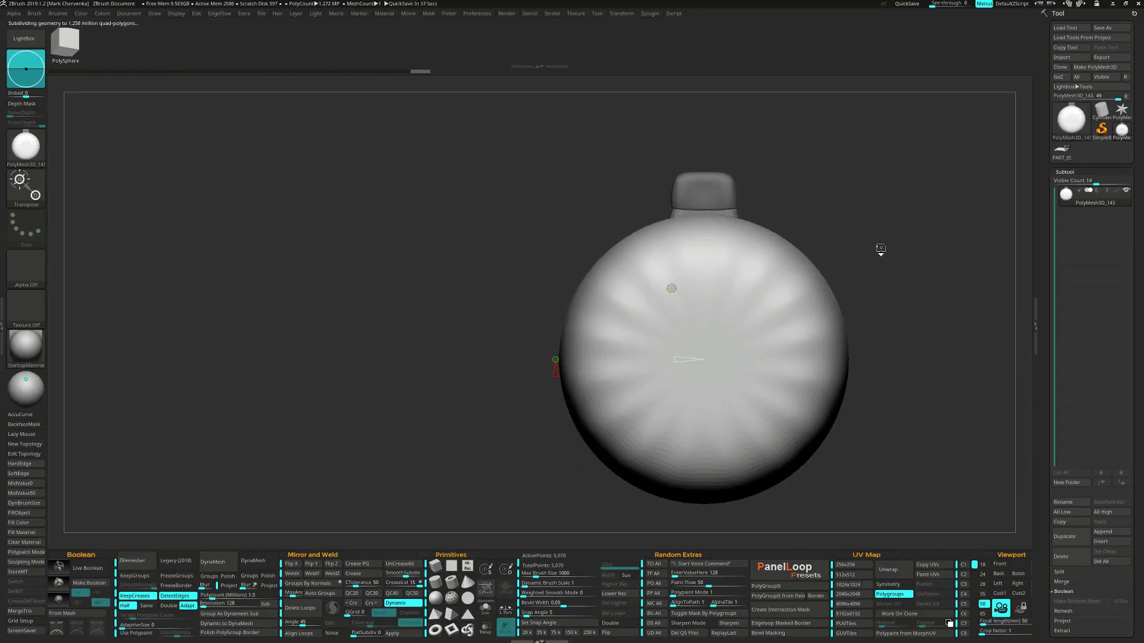
key("alt+s")
key("shift+d")
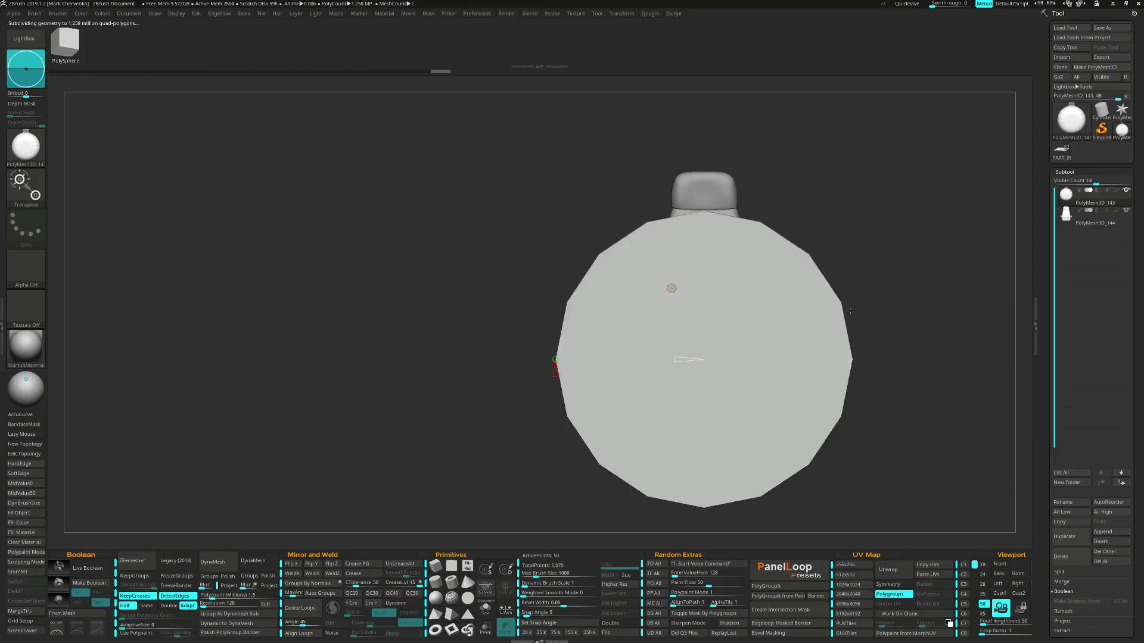
Increase the cylinder's radial divisions, reduce its length to a single segment, and accept the primitive
right_click_drag(602, 405, 614, 411)
key("shift+f")
right_click_drag(565, 377, 615, 395, "alt")
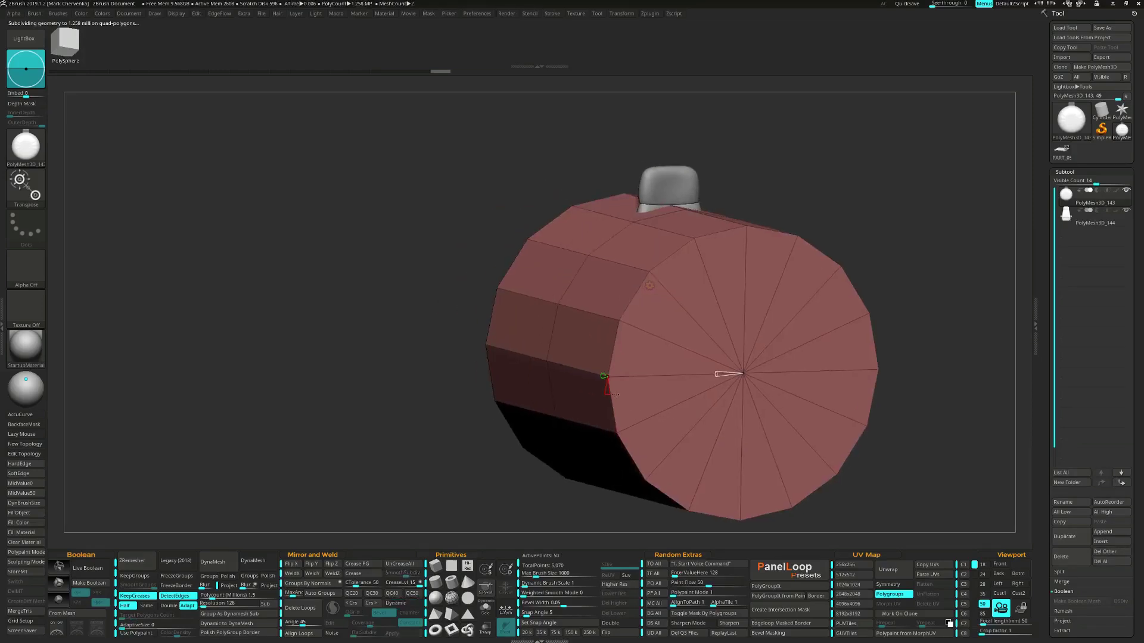
left_click_drag(608, 390, 608, 398)
right_click_drag(846, 374, 796, 397)
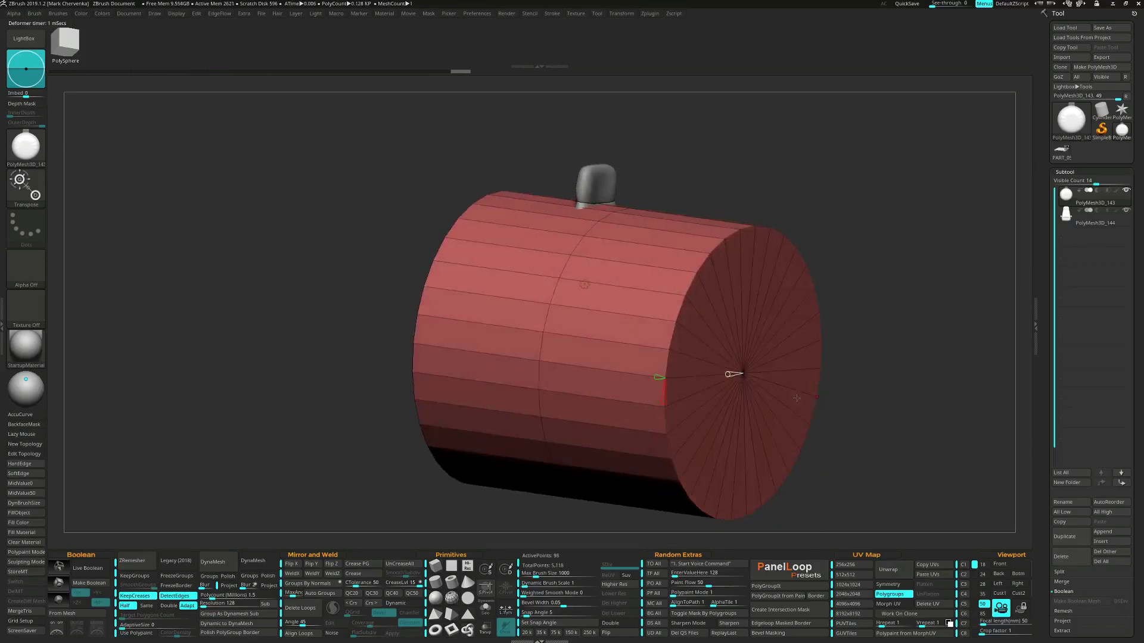
key("w")
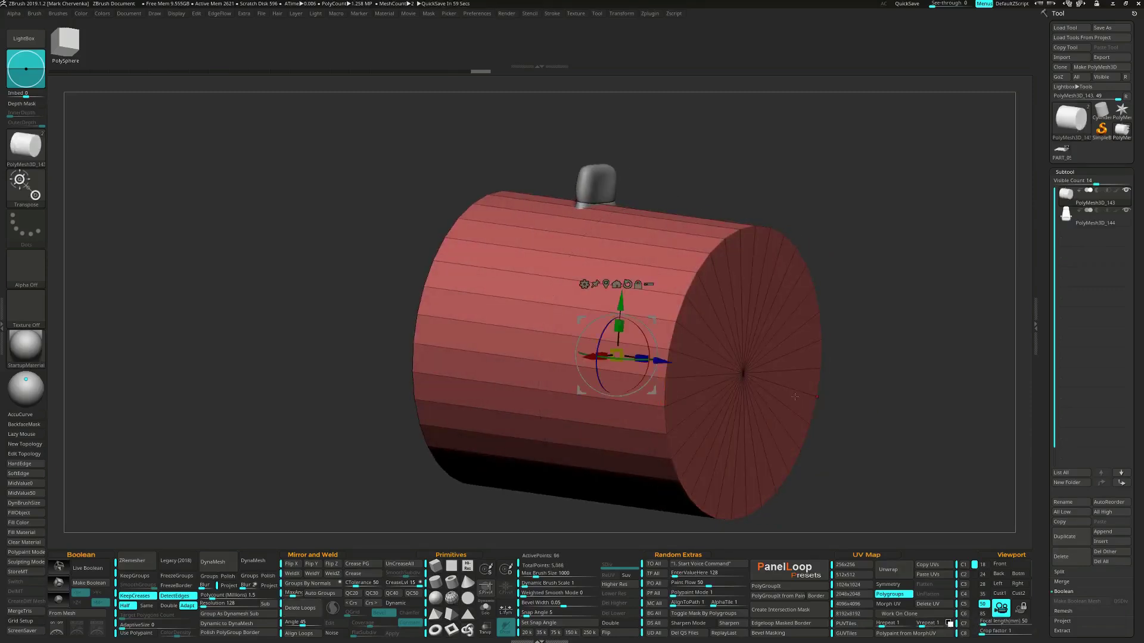
Scale the cylinder down, rotate it upright, and position it directly beneath the seat
left_click_drag(619, 353, 437, 395)
right_click_drag(744, 391, 716, 379, "shift")
left_click_drag(620, 382, 614, 352)
right_click_drag(713, 360, 751, 414, "ctrl")
key("ctrl+1")
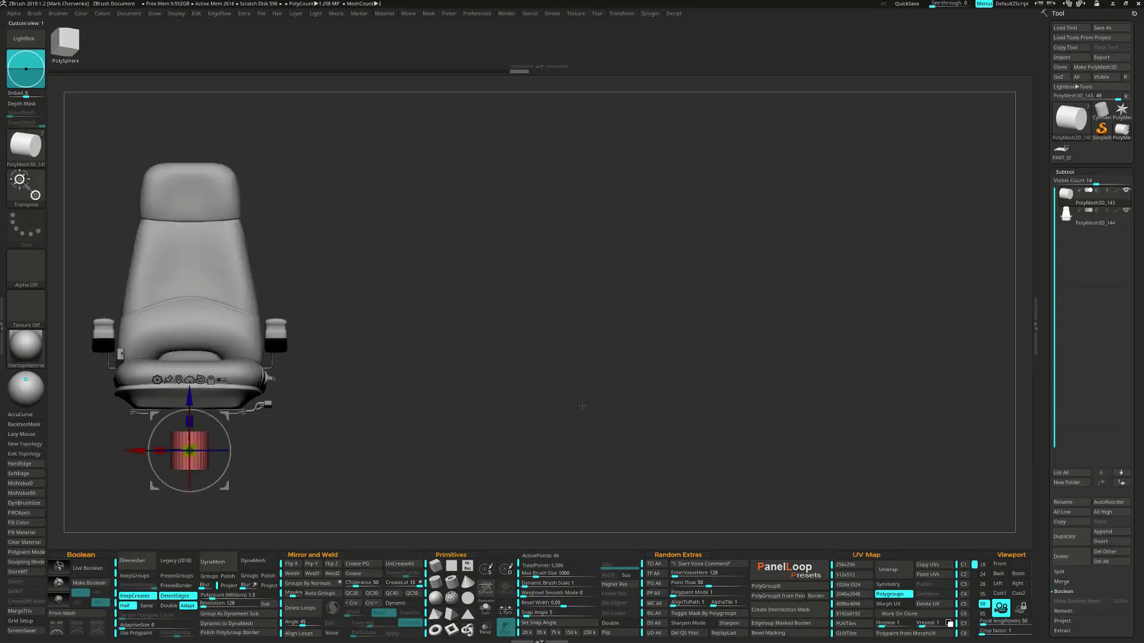
left_click_drag(189, 395, 186, 377)
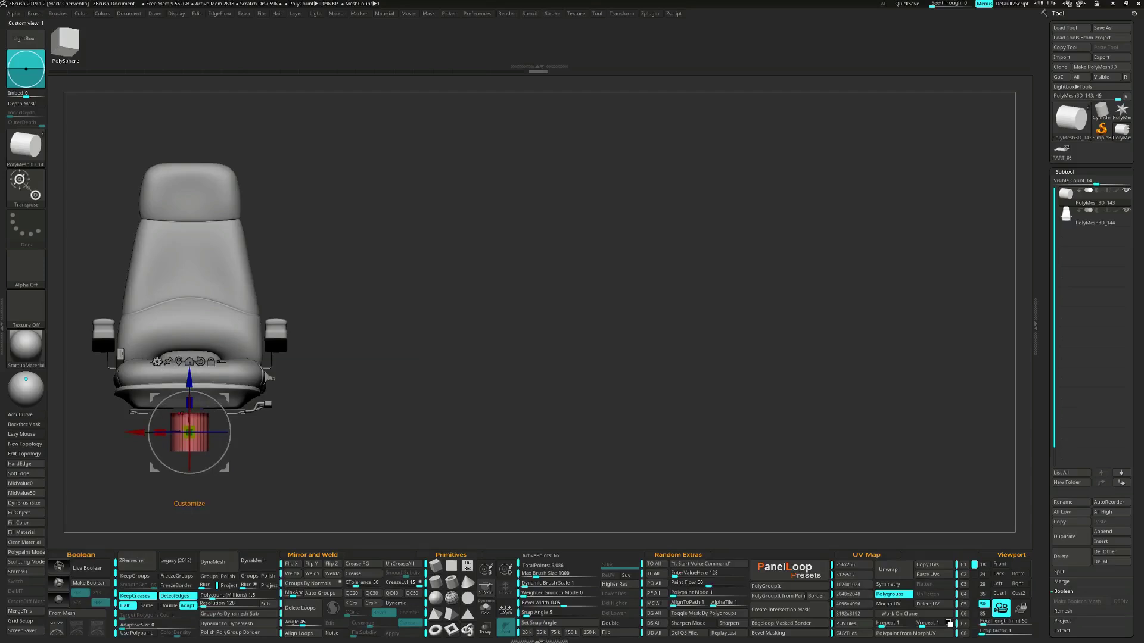
Stretch the cylinder in width and depth with the Extender deformer into a rounded block, and accept the result
left_click(157, 362)
left_click(387, 397)
left_click_drag(216, 434, 236, 434)
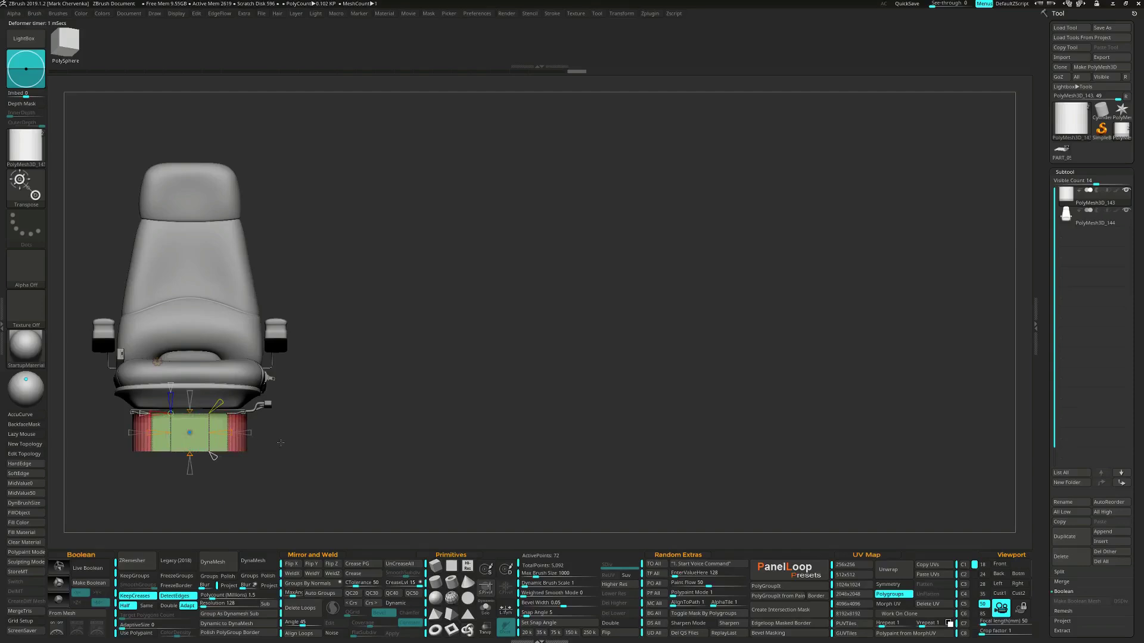
left_click_drag(278, 439, 482, 445, "alt")
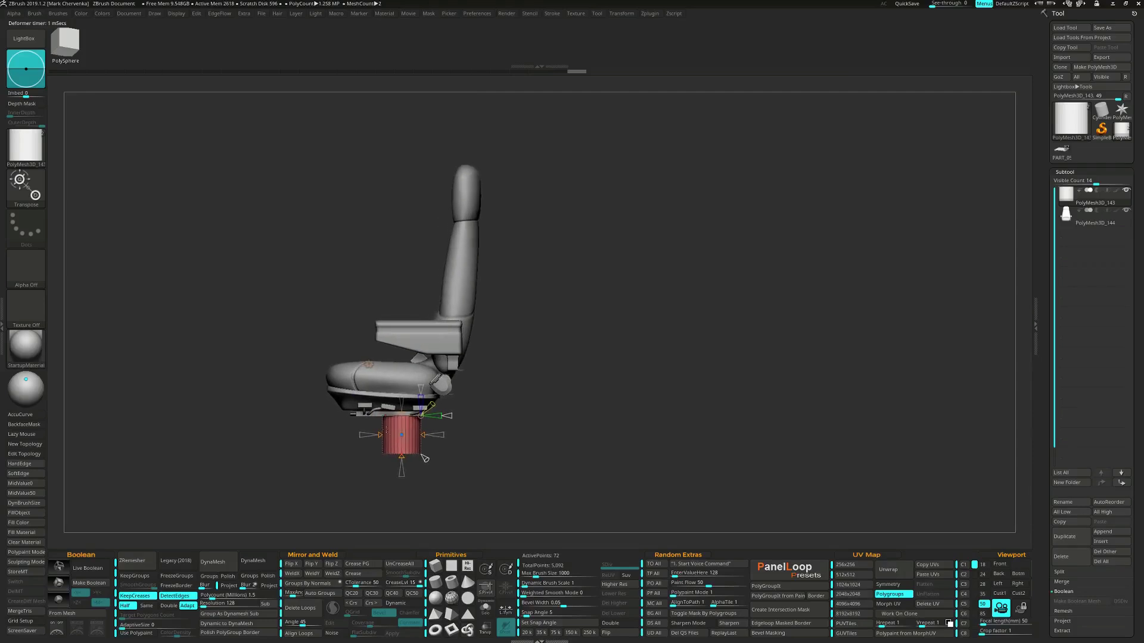
left_click_drag(382, 435, 372, 436)
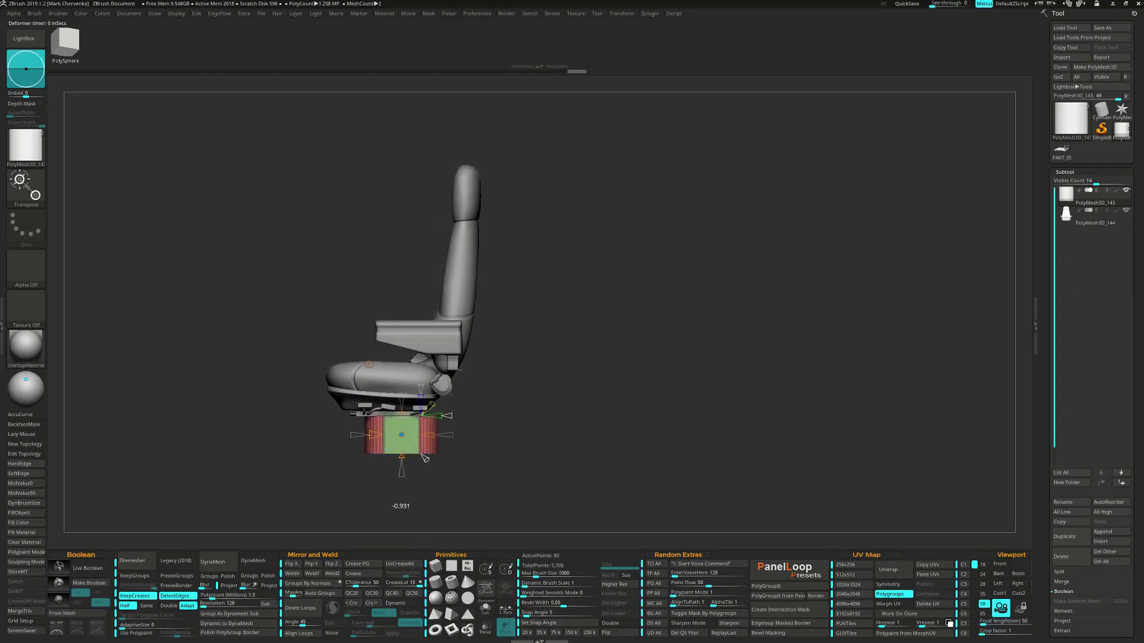
left_click_drag(533, 417, 814, 402)
key("alt+s")
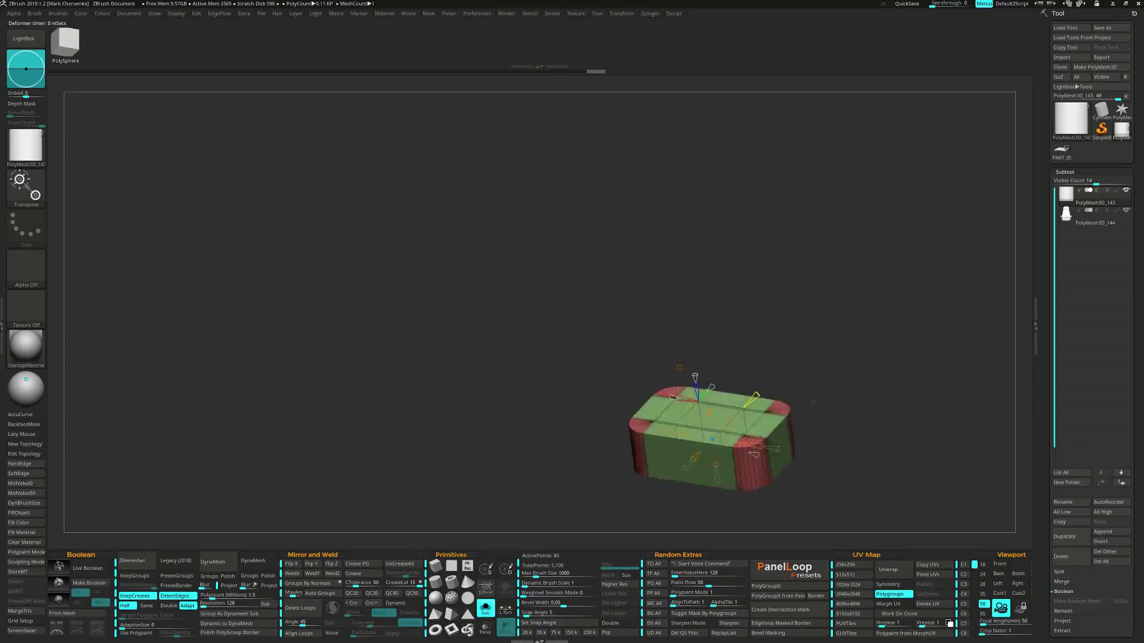
left_click(680, 367)
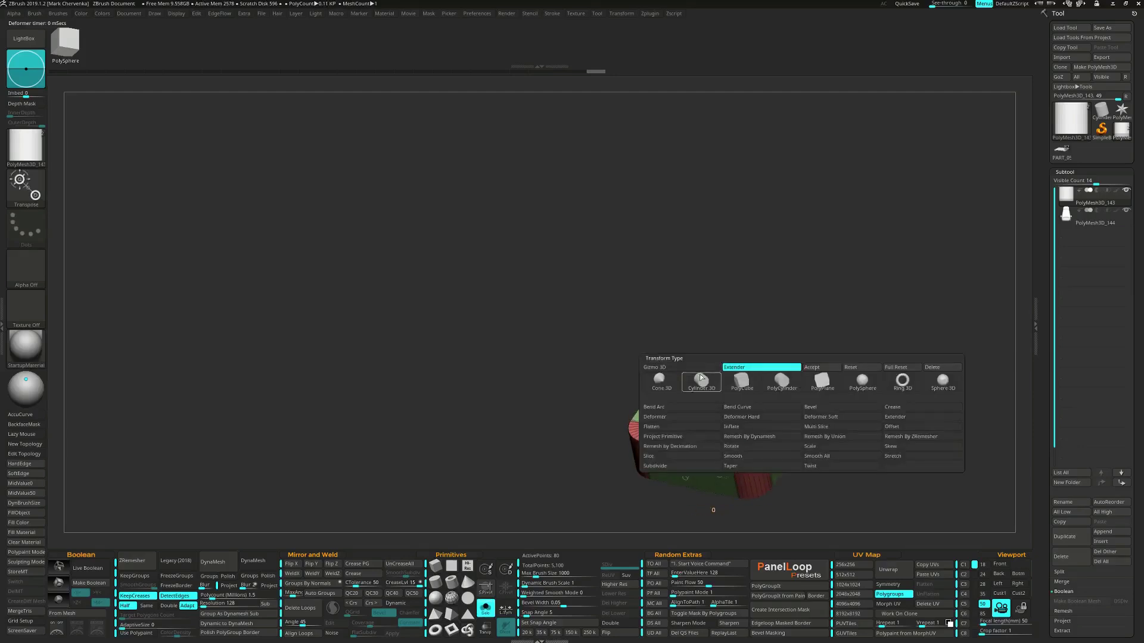
left_click(823, 368)
Scale the rounded block down uniformly and raise it towards the seat's underside
left_click_drag(828, 384, 813, 396, "shift")
left_click_drag(717, 445, 692, 425)
mouse_move(790, 439)
left_mouse_down()
mouse_move(765, 458)
mouse_move(789, 445)
left_mouse_up()
key("ctrl+1")
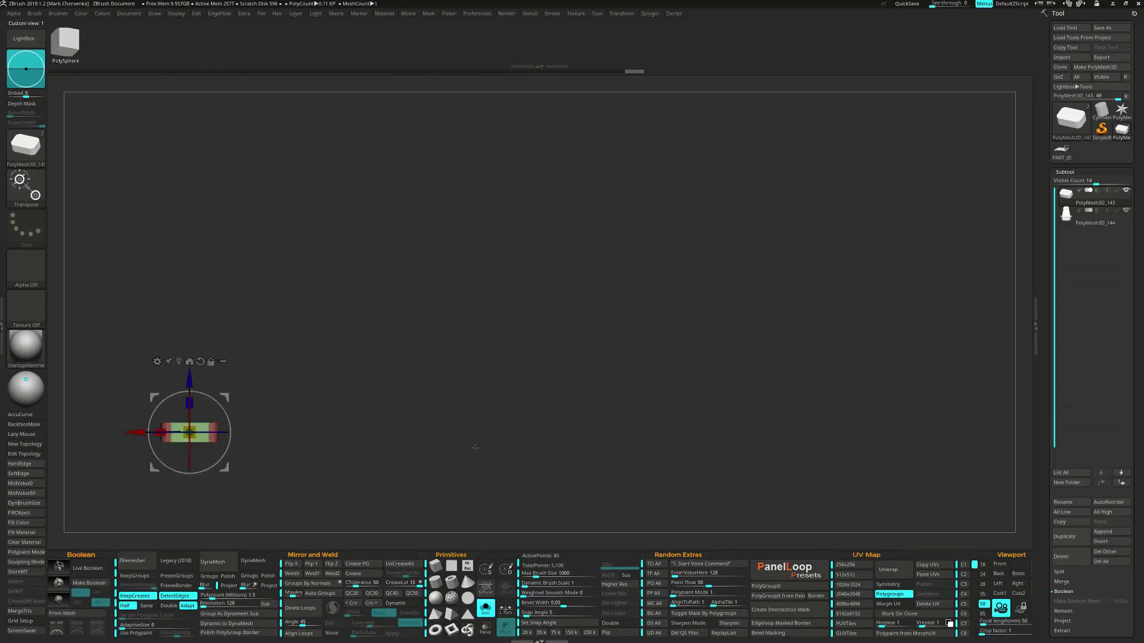
left_click_drag(186, 383, 185, 373)
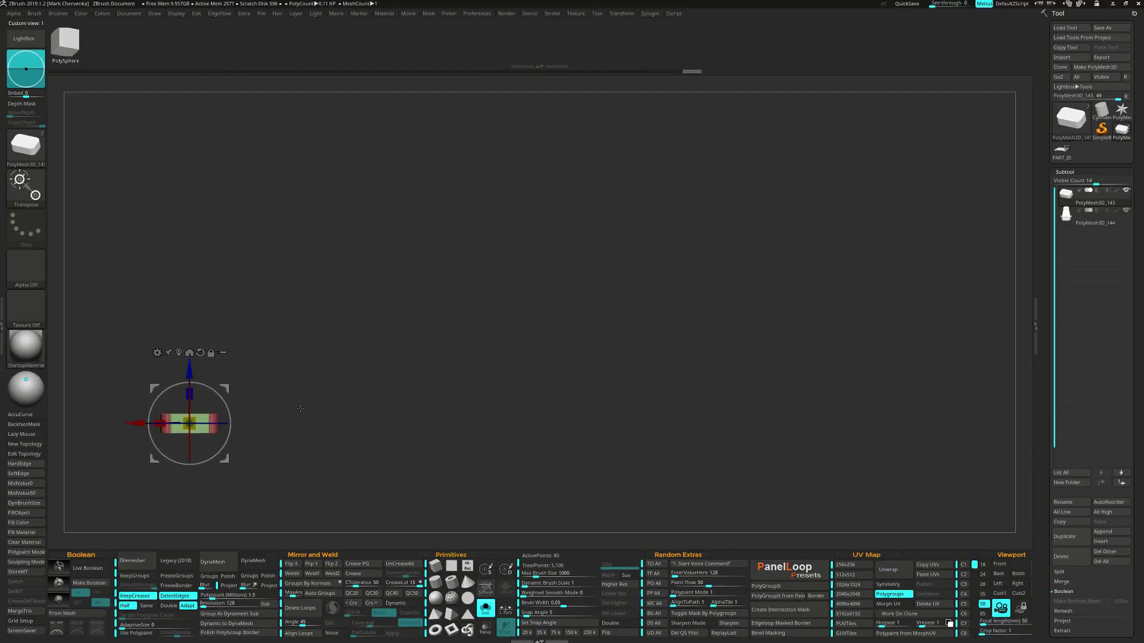
Bring the seat back into view and adjust the block's front-to-back position beneath it along the Y axis
left_click_drag(351, 433, 541, 442)
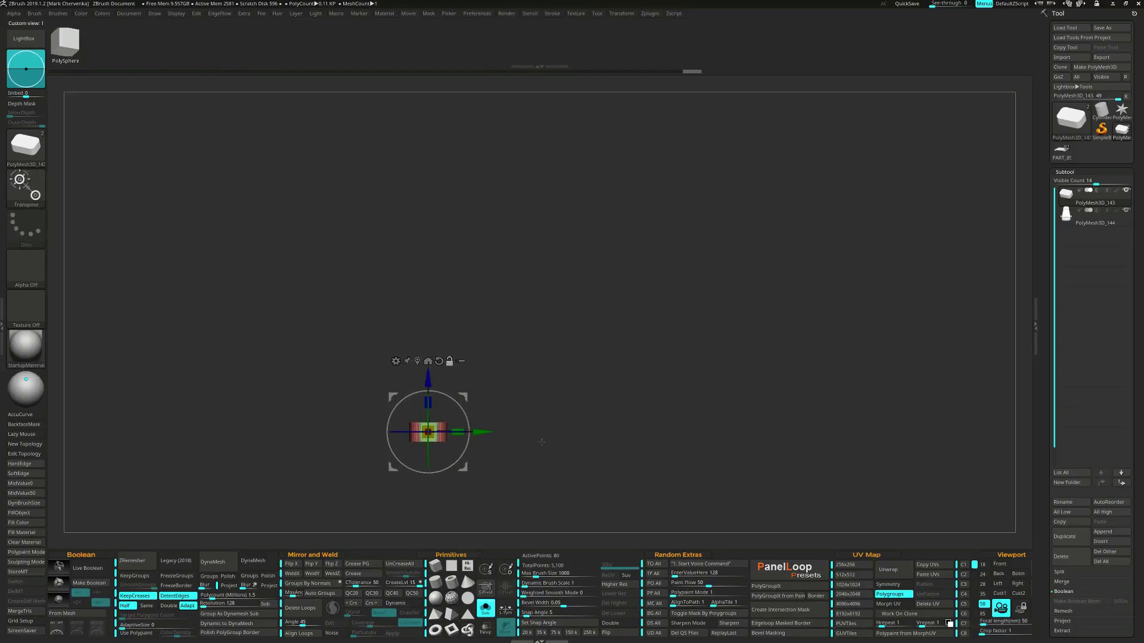
left_click(542, 442, "ctrl+shift")
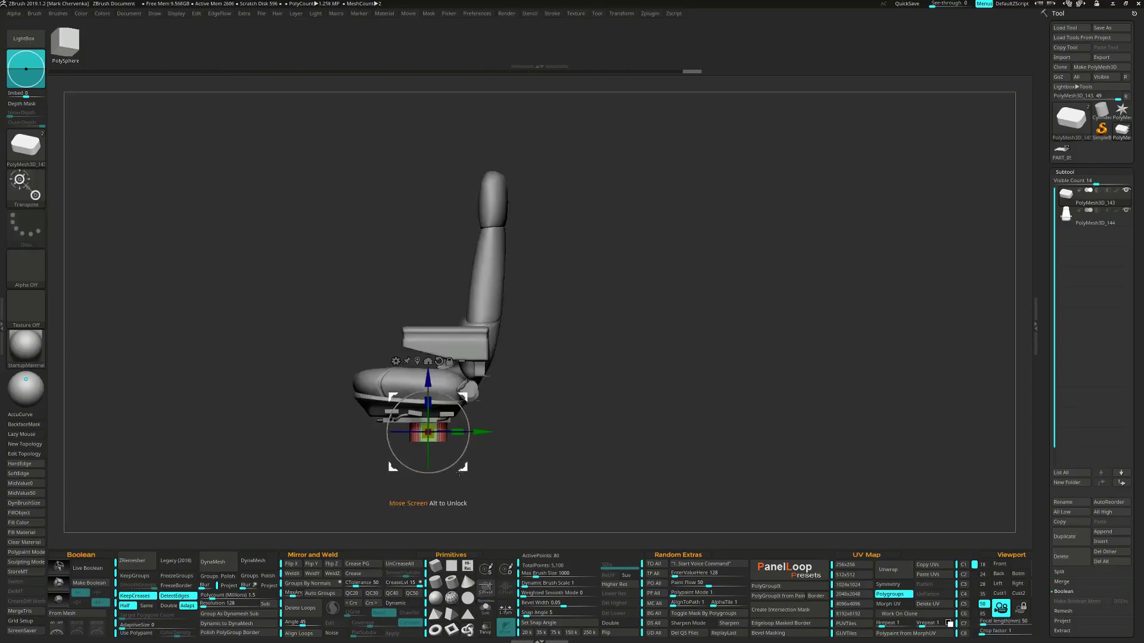
left_click_drag(460, 471, 449, 472)
left_click_drag(597, 450, 574, 441, "alt")
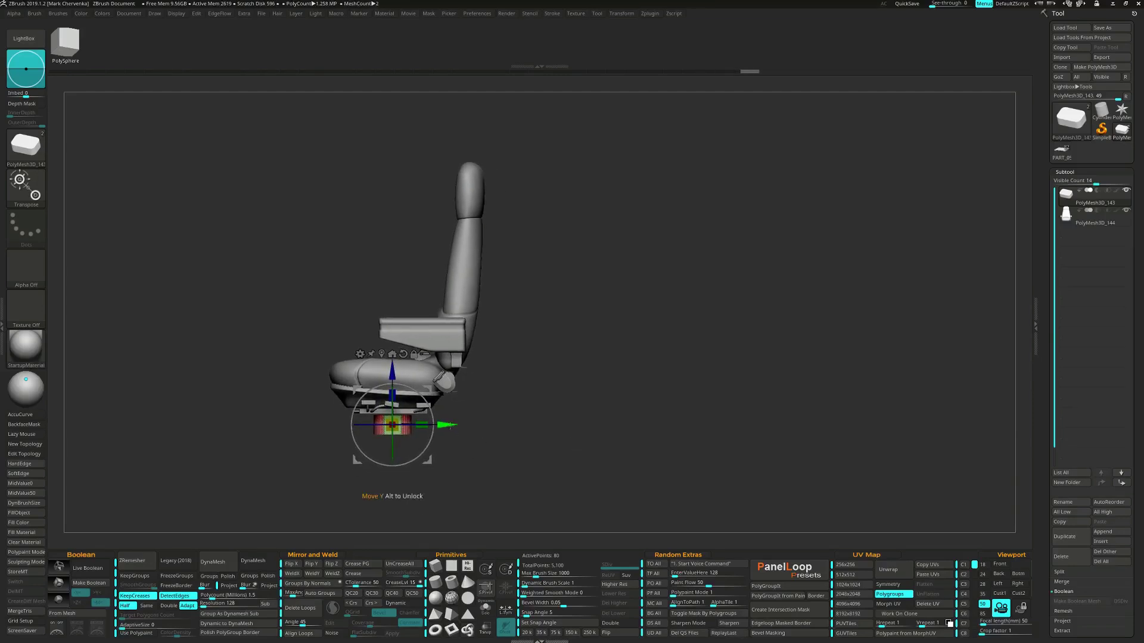
left_click_drag(449, 425, 445, 426)
left_click_drag(555, 438, 476, 442, "shift")
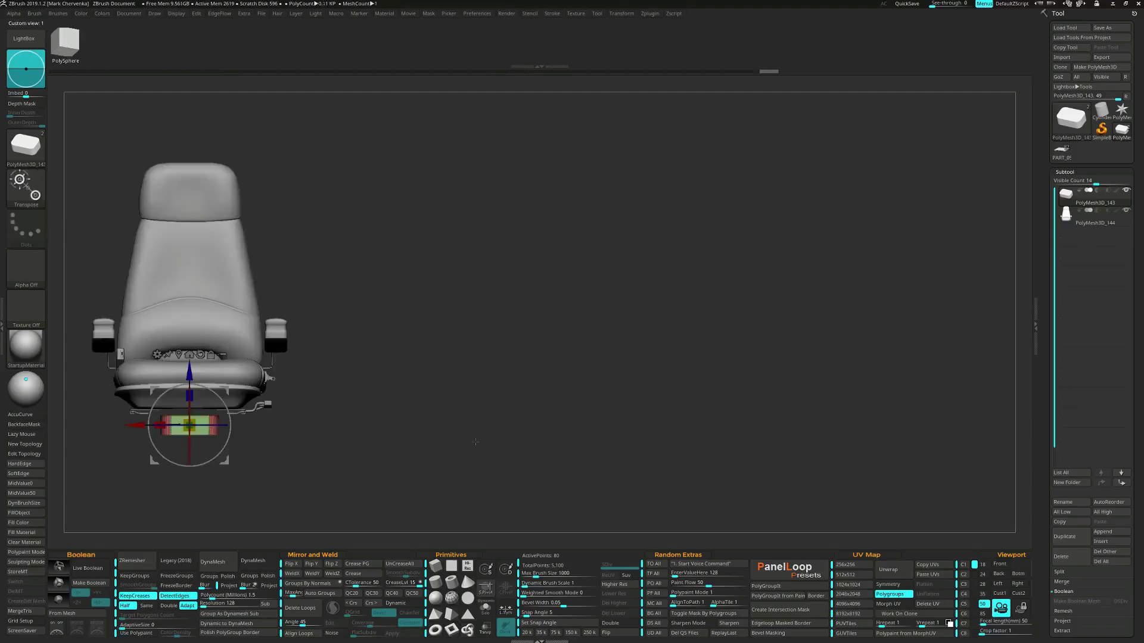
Widen and deepen the flat block with the Extender deformer so that it spans the seat's base
left_click(156, 355)
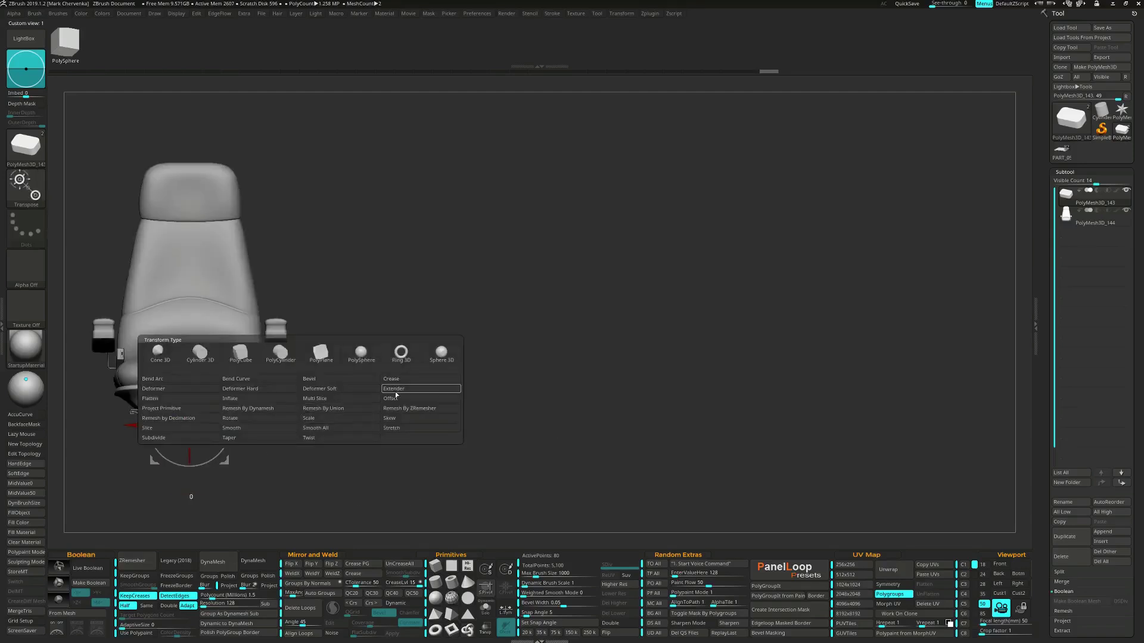
left_click(419, 391)
left_click_drag(222, 426, 239, 424)
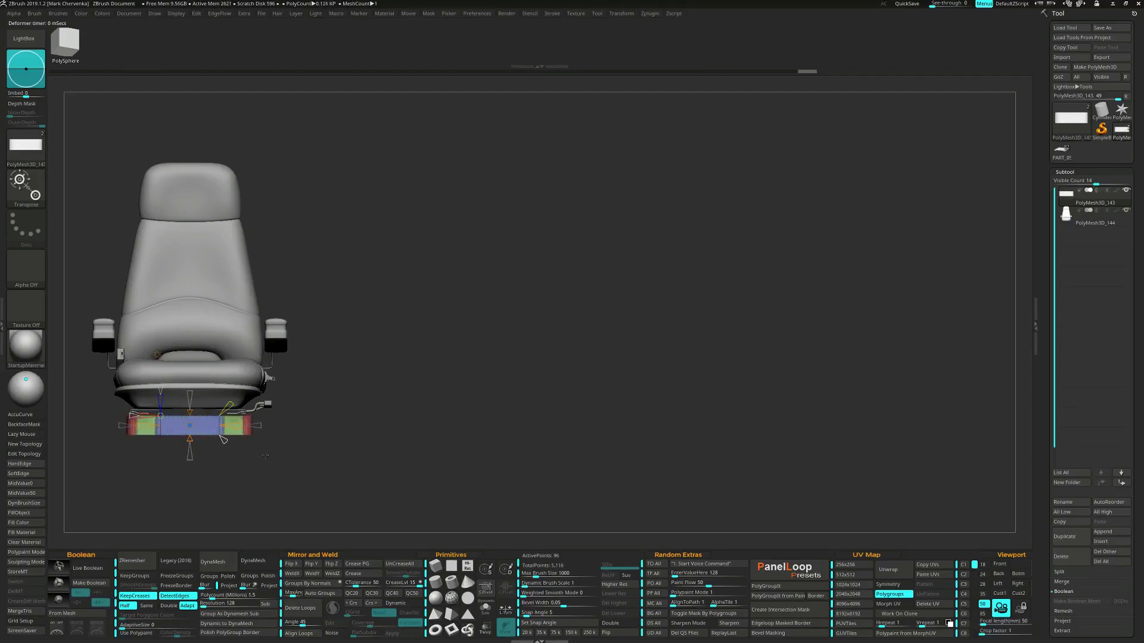
left_click_drag(287, 463, 467, 454, "alt")
left_click_drag(467, 454, 435, 425, "shift")
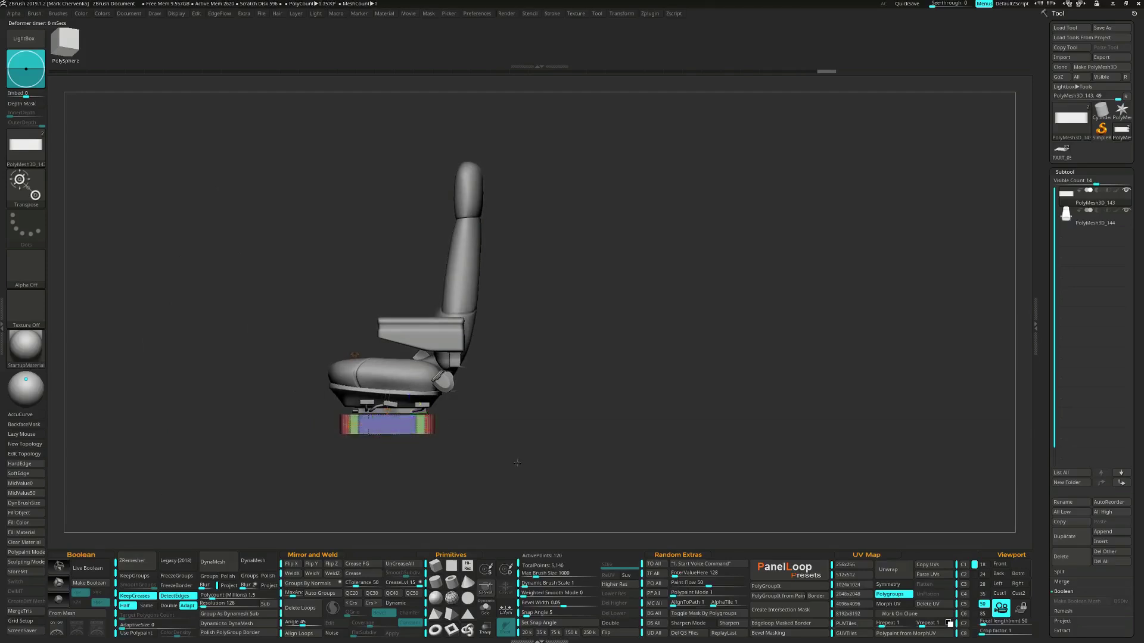
Isolate the flat base block and accept its Extender deformer result
left_click_drag(517, 463, 742, 470, "alt")
left_click_drag(691, 424, 819, 461)
key("ctrl+shift+s")
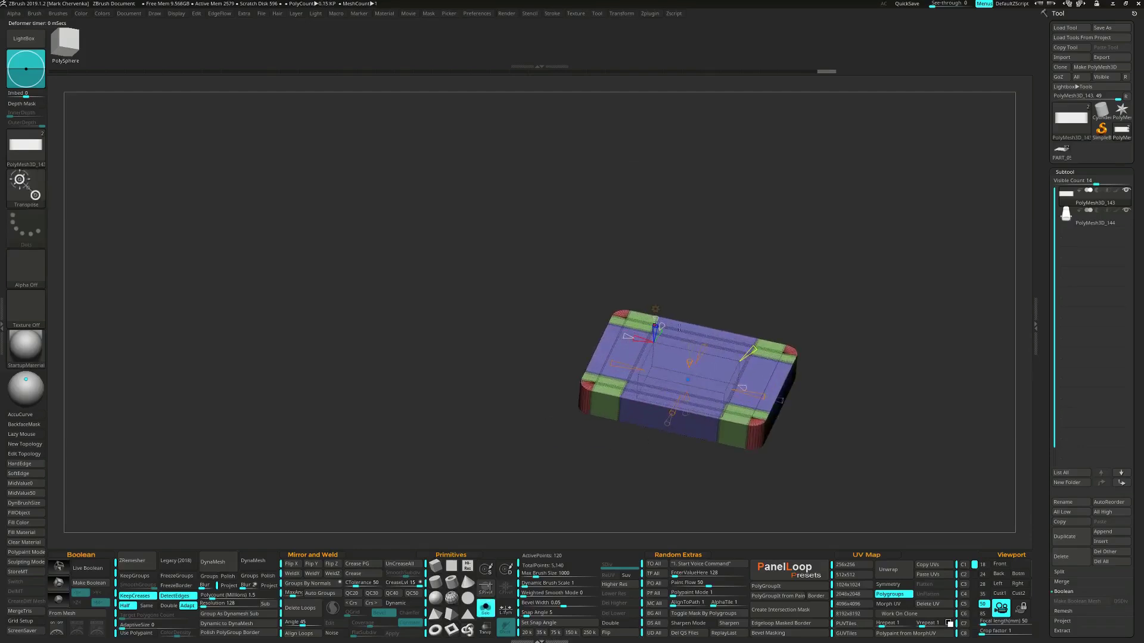
left_click(656, 308)
left_click(787, 307)
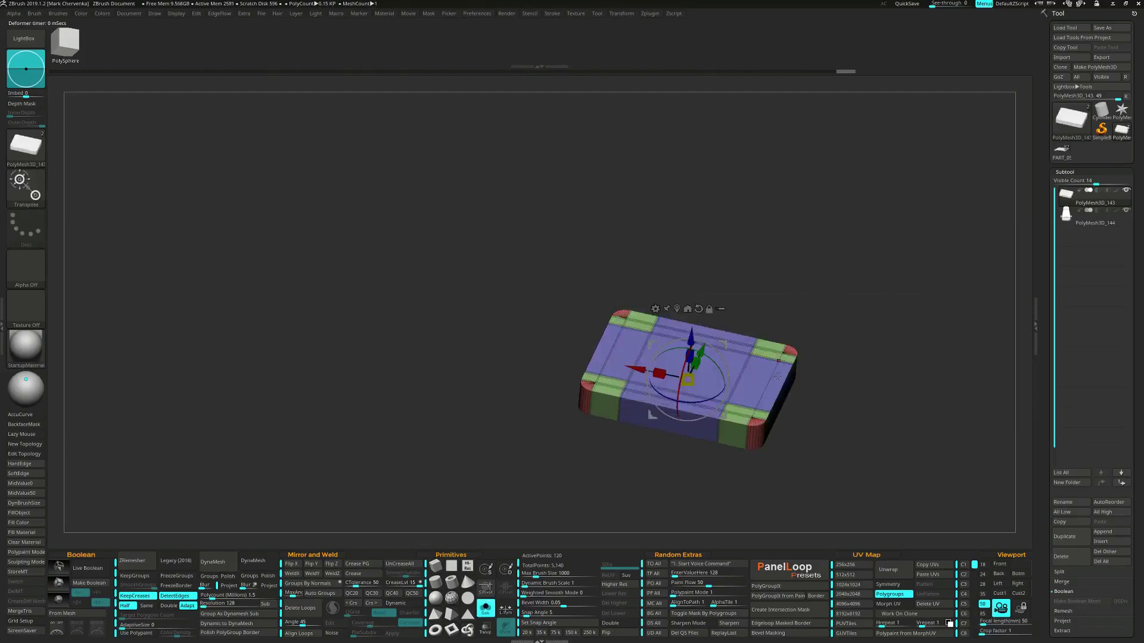
With local symmetry on, insert a central edge loop across the block and delete the redundant loops beside its rounded corners
key("q")
left_click_drag(809, 382, 811, 417, "alt")
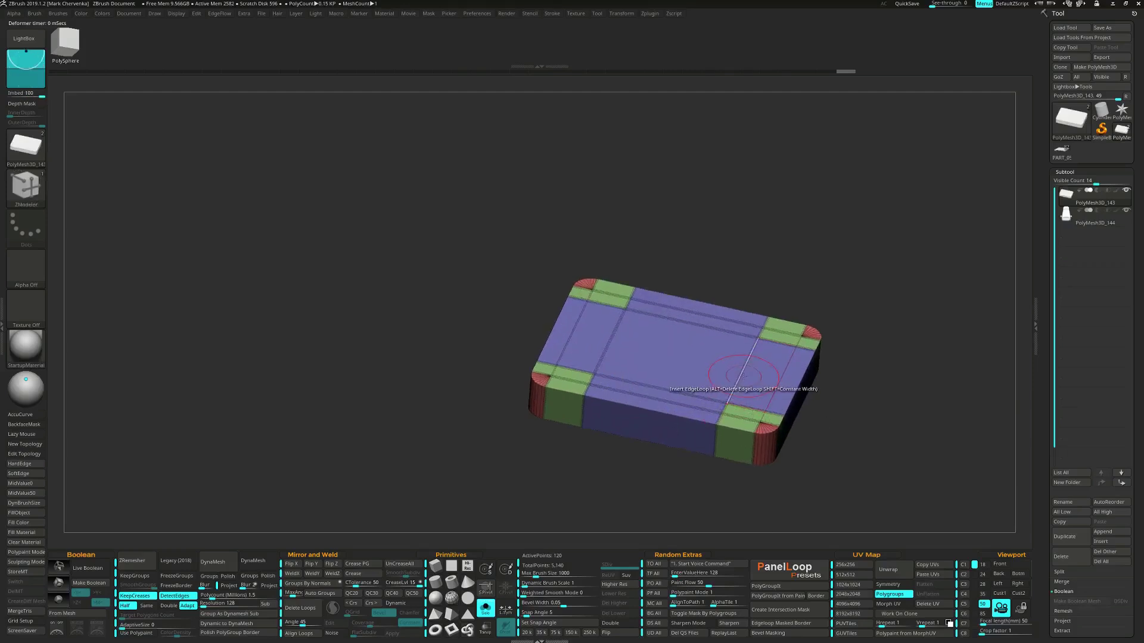
left_click(505, 608)
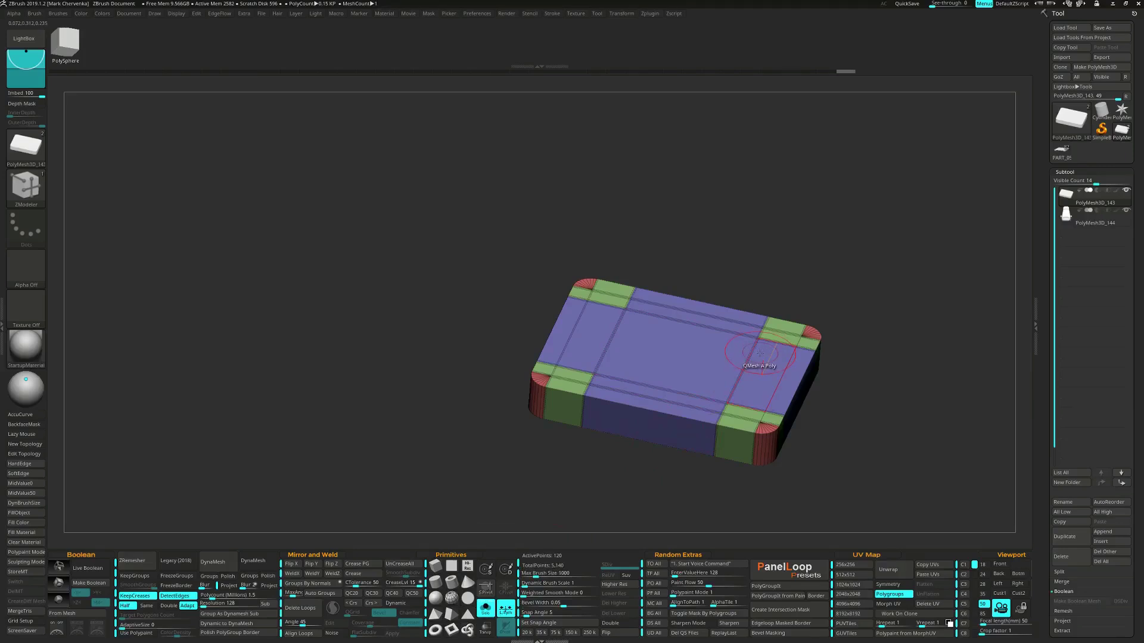
left_click(752, 365)
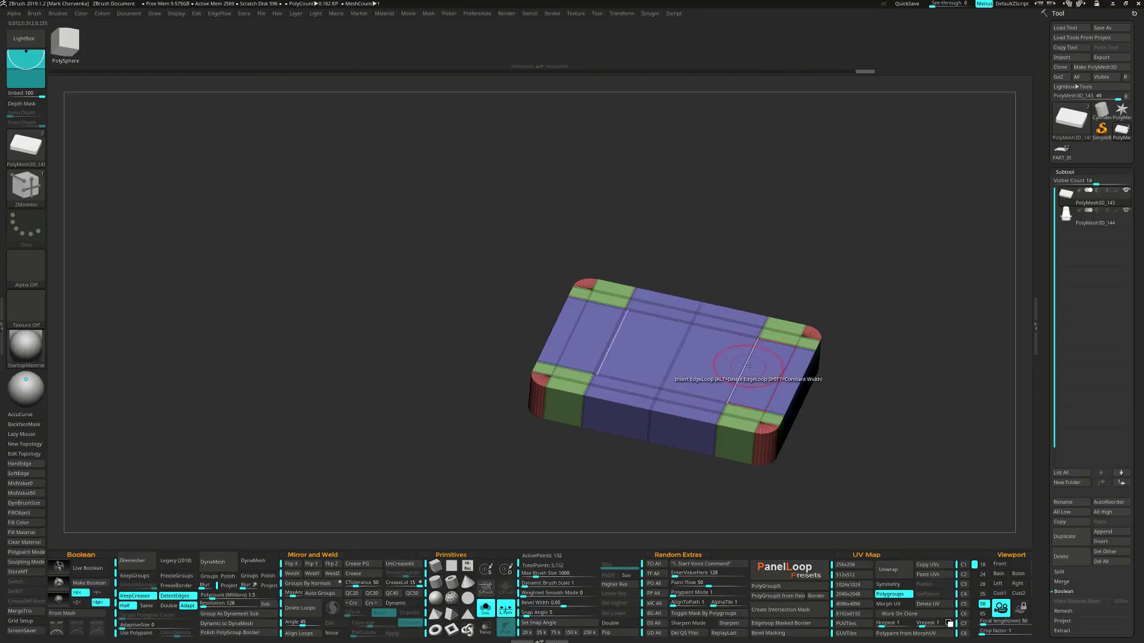
left_click(748, 365, "alt")
left_click(685, 394, "alt")
left_click(721, 329, "alt")
mouse_move(728, 352)
right_mouse_down()
mouse_move(706, 375)
mouse_move(716, 361)
right_mouse_up()
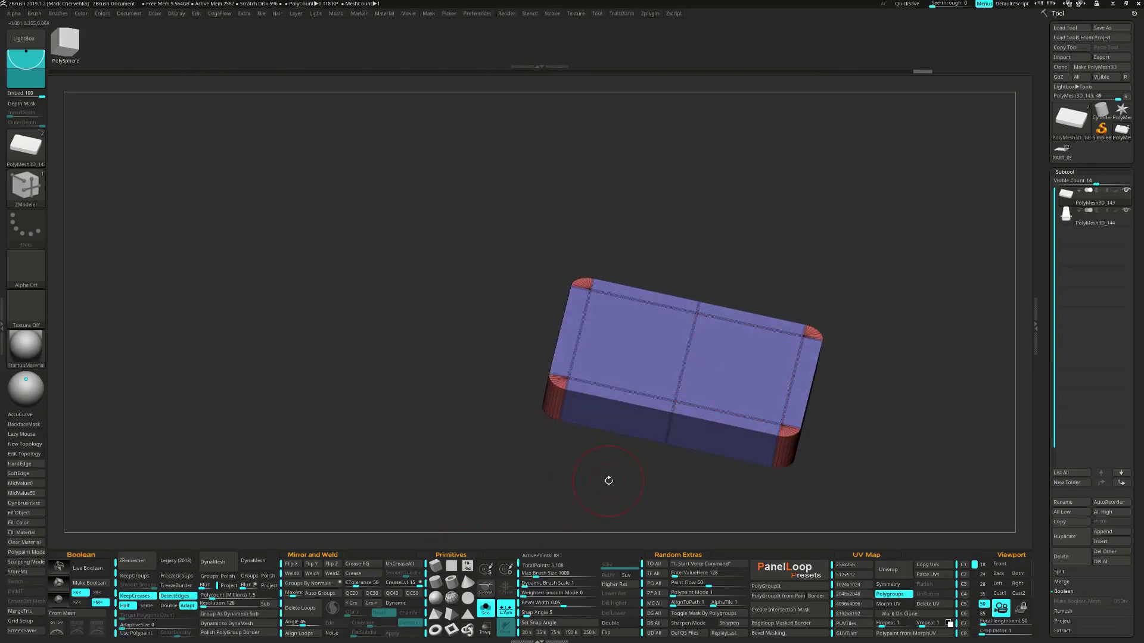
Assign the whole block to one polygroup, crease its edges with a tolerance of 50, and turn on dynamic subdivision
key("ctrl+w")
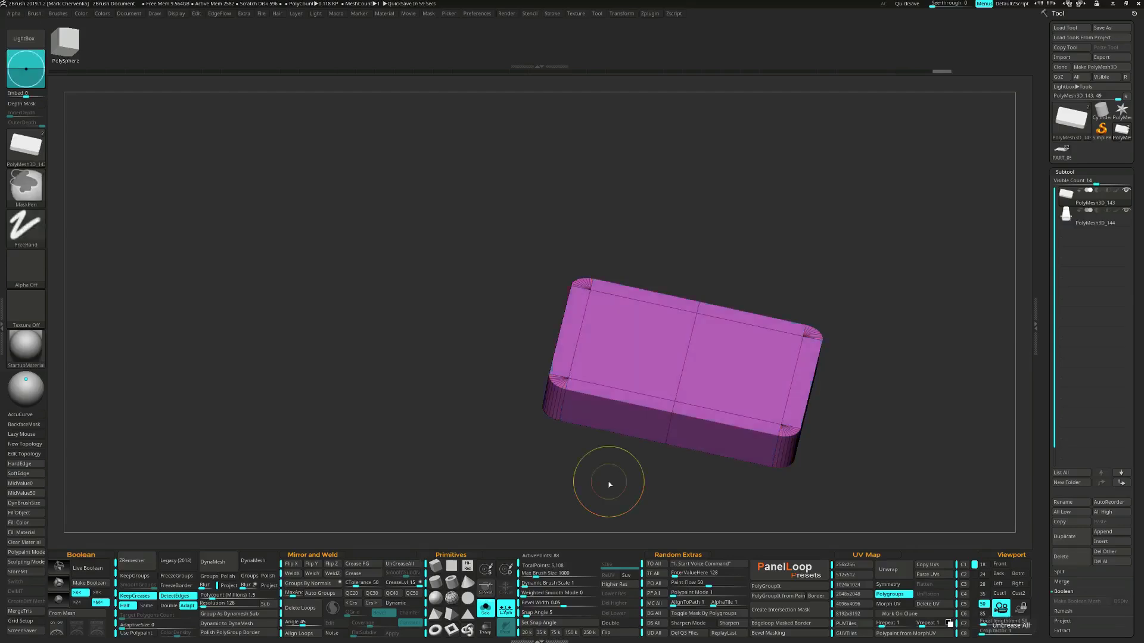
left_click(396, 603)
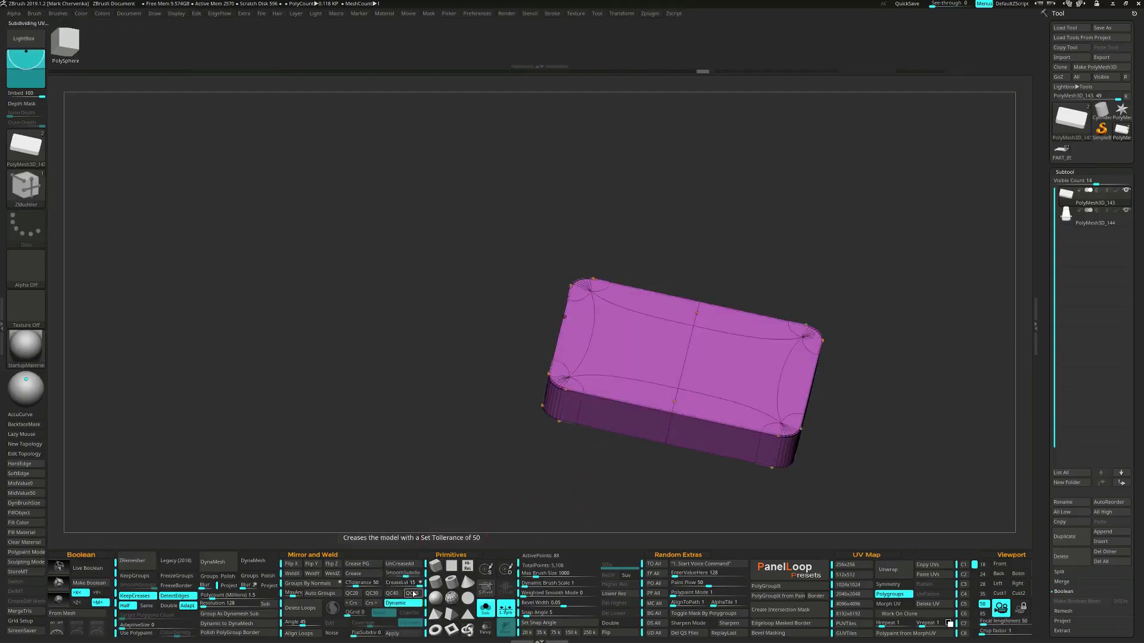
right_click_drag(630, 459, 417, 445, "shift")
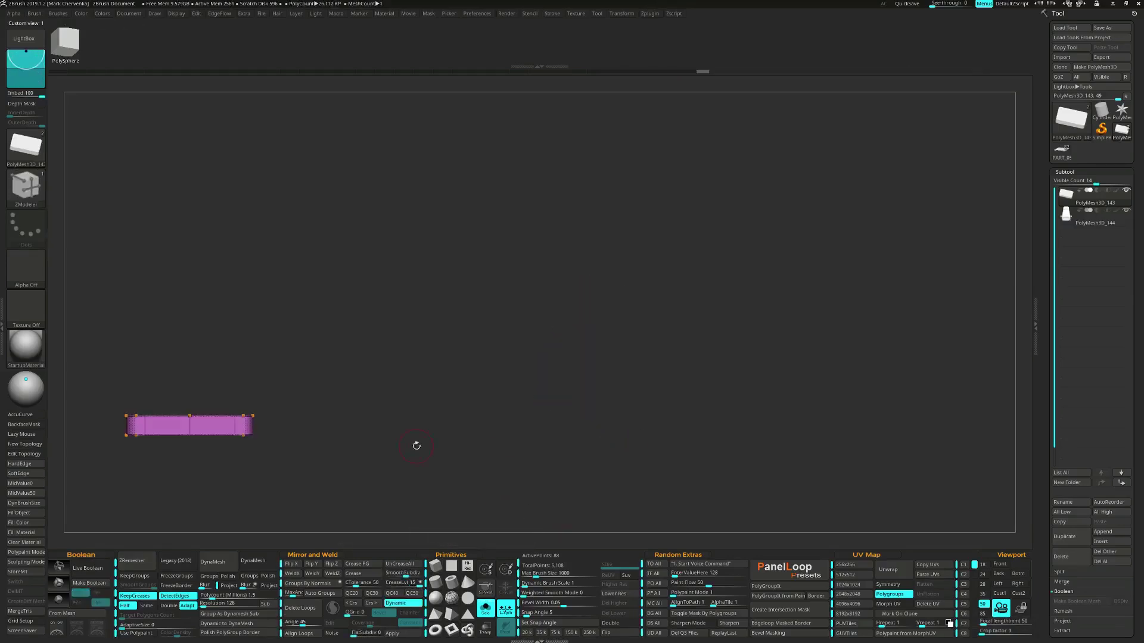
Raise the block slightly, duplicate it straight down along the Z axis, and scale the lower copy down slightly
key("w")
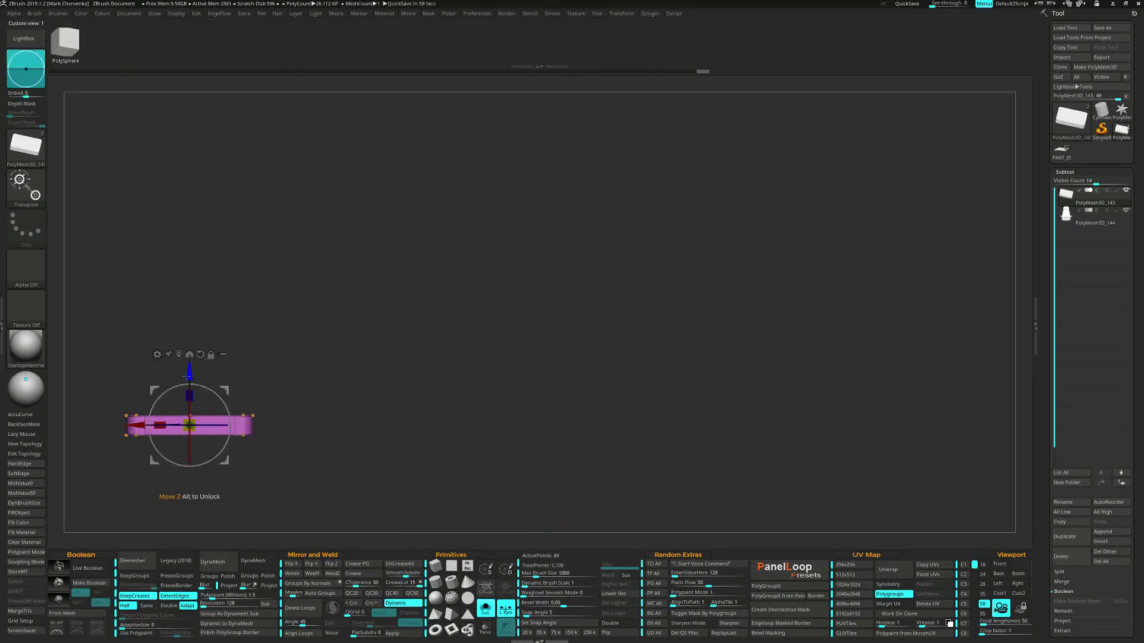
left_click_drag(188, 375, 189, 373)
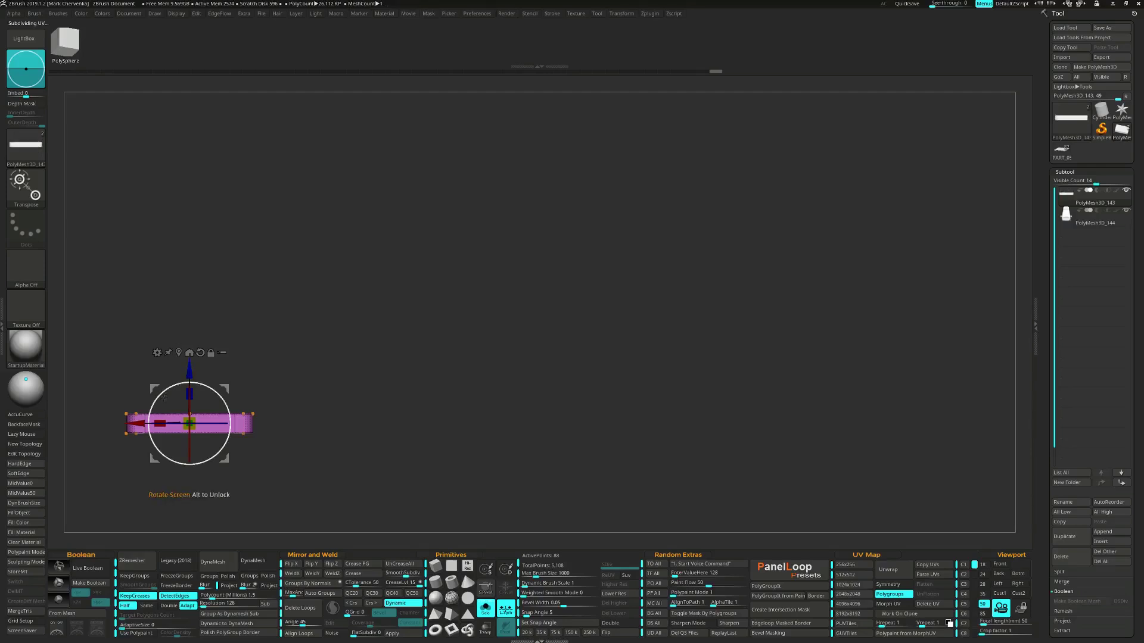
key("ctrl")
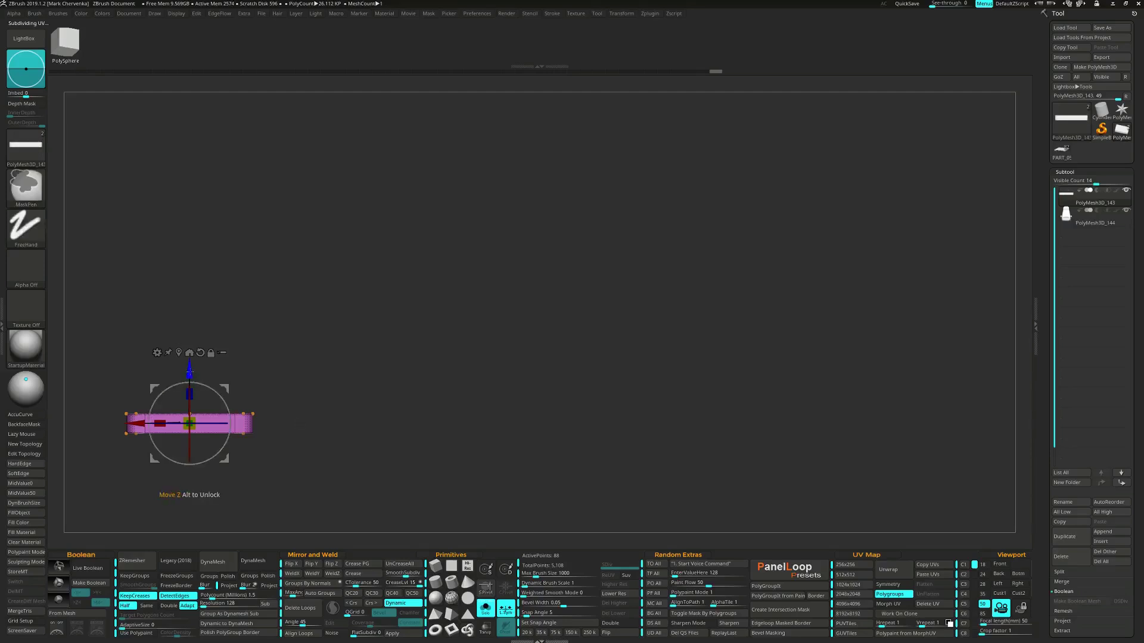
left_click_drag(190, 371, 190, 430, "ctrl")
left_click_drag(189, 483, 191, 480, "ctrl")
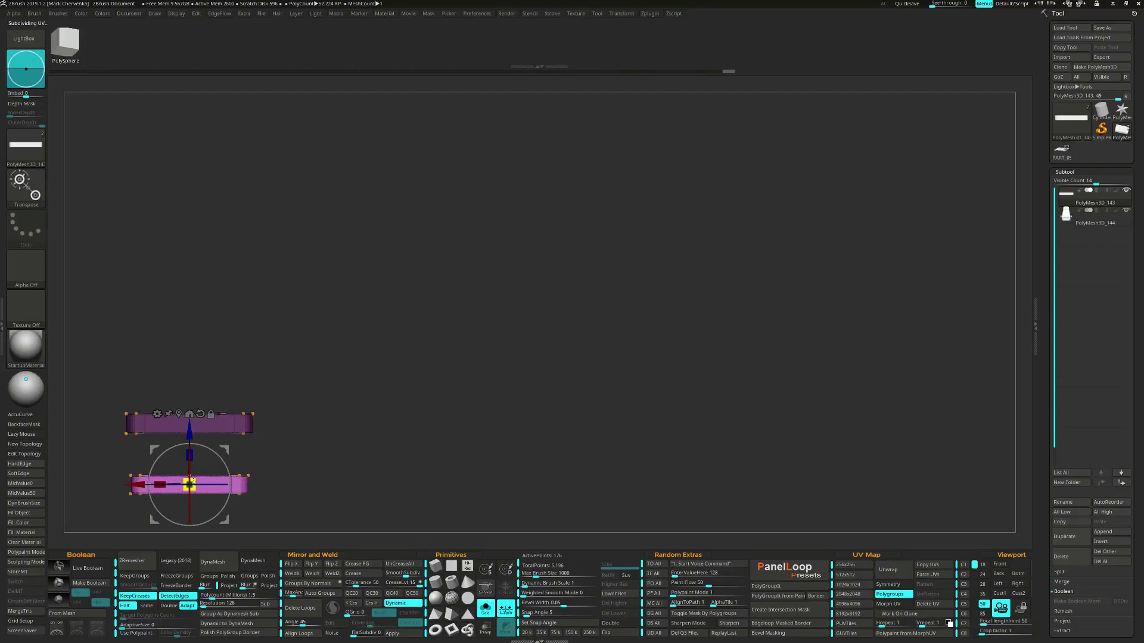
Set the crease level to 3 and raise the smooth subdivision level to soften the edges of both blocks
left_click_drag(529, 411, 937, 318, "alt")
key("shift+f")
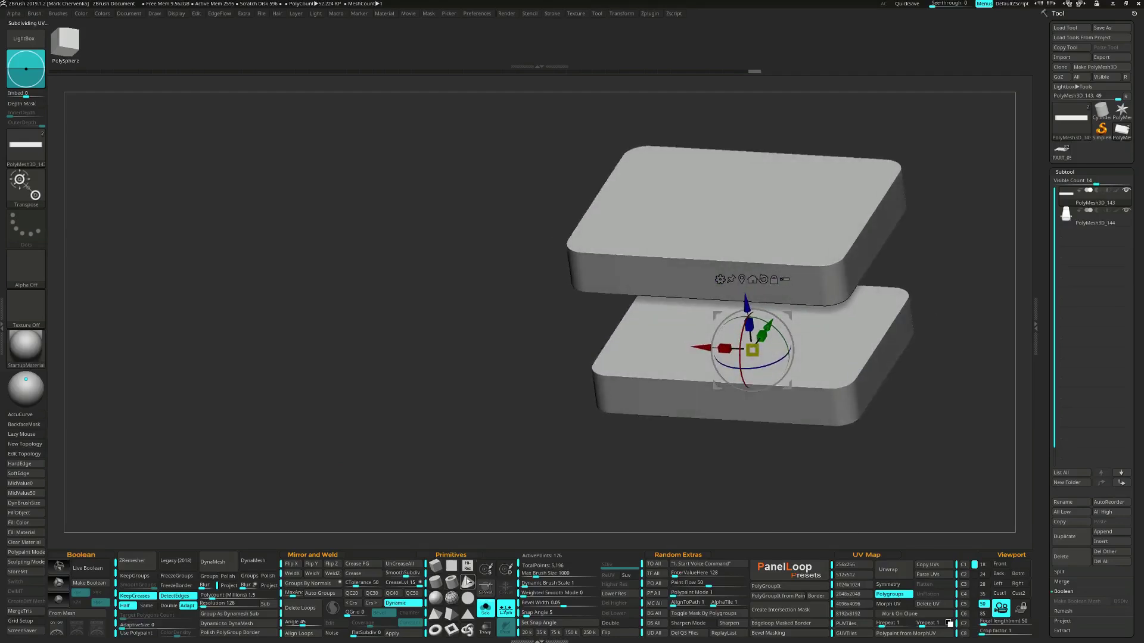
left_click(350, 605)
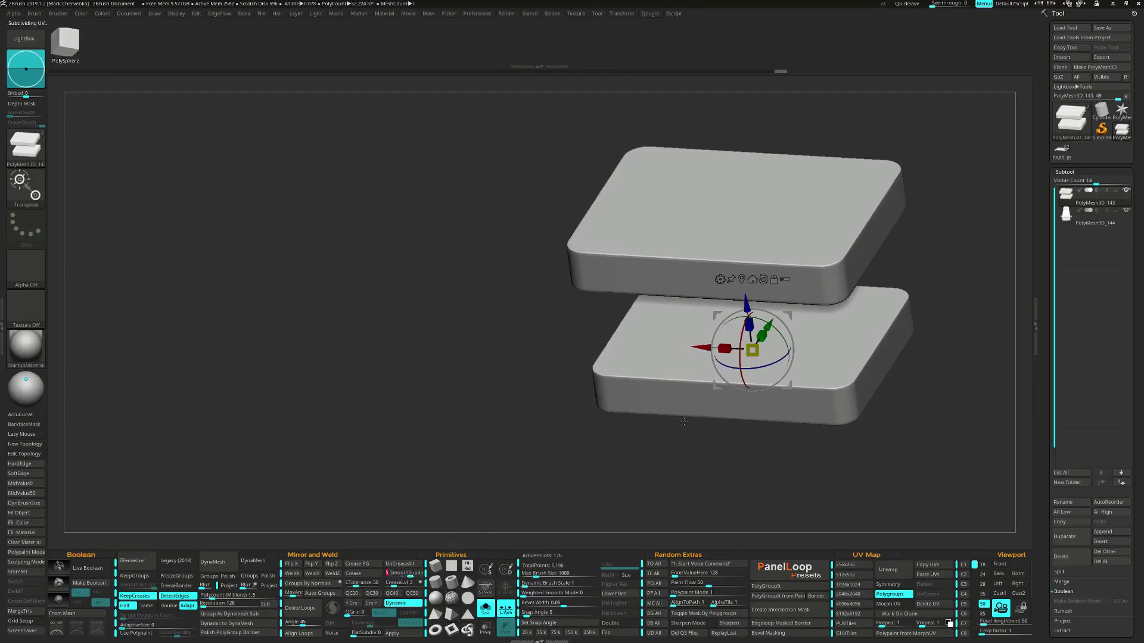
left_click_drag(684, 422, 653, 466)
key("shift+f")
right_click_drag(714, 459, 709, 455)
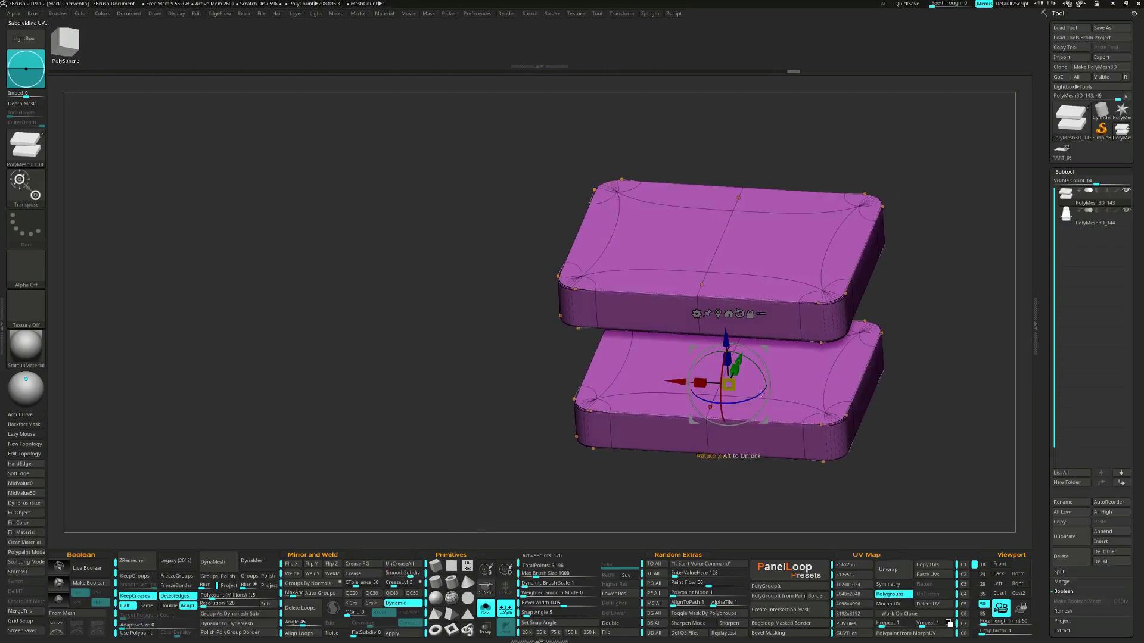
Insert supporting edge loops on either side of the centre across the upper and lower blocks
key("q")
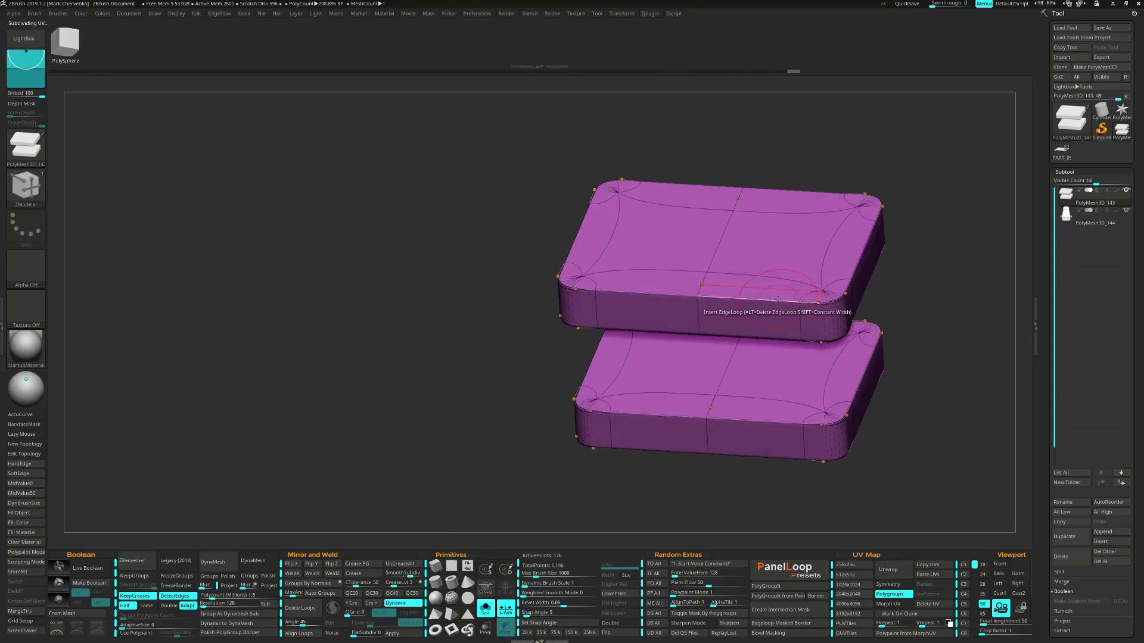
key("shift+f")
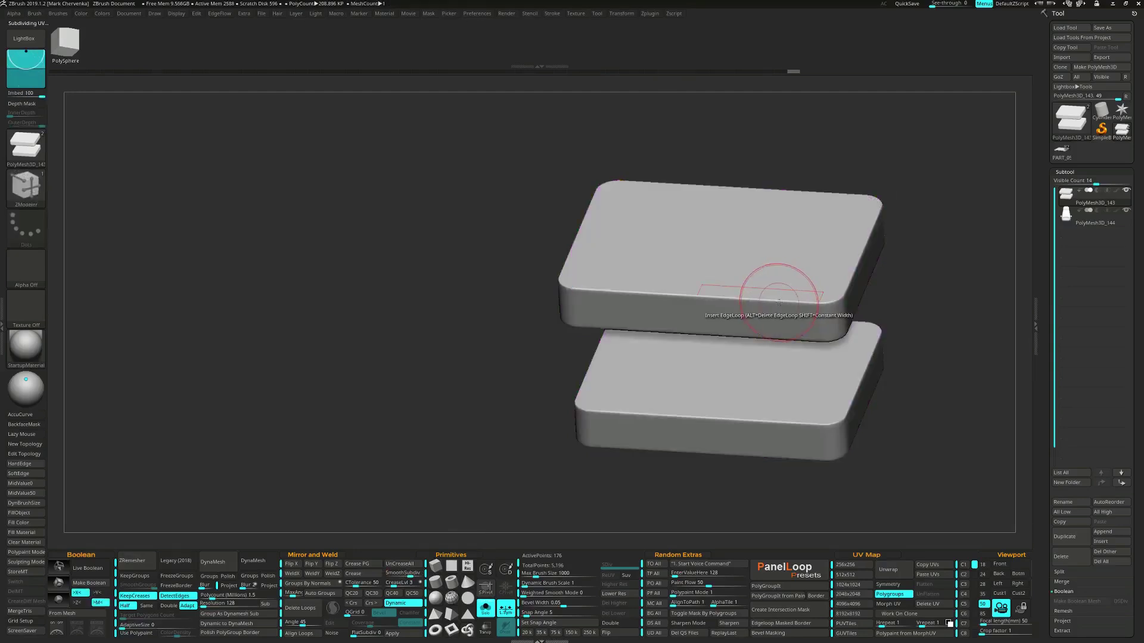
left_click(790, 290)
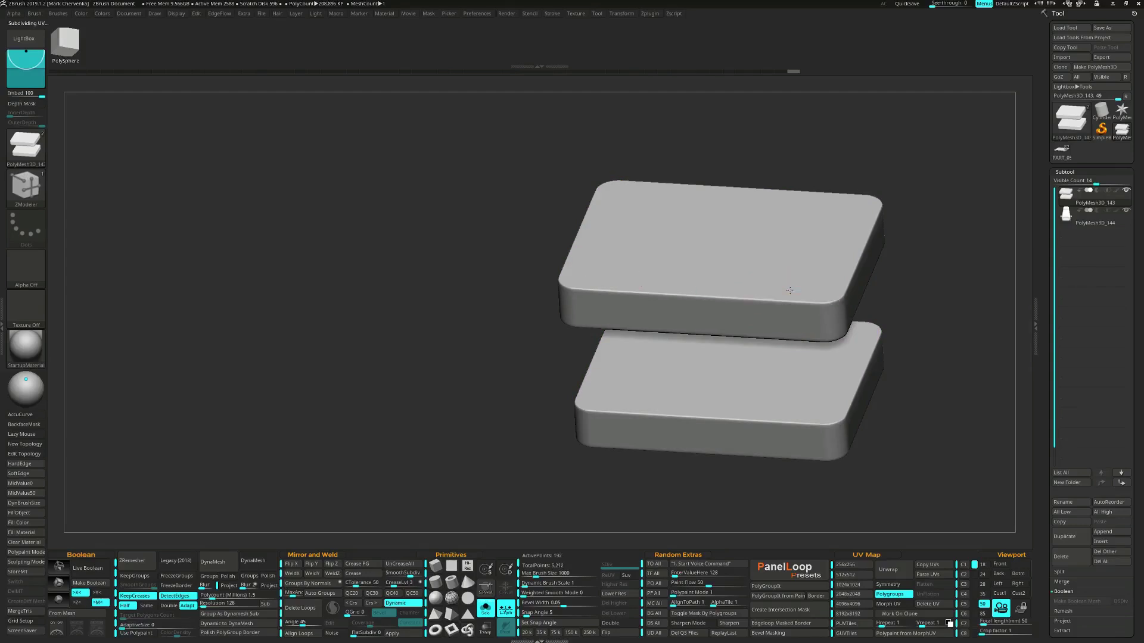
mouse_move(805, 294)
right_mouse_down()
mouse_move(755, 388)
mouse_move(753, 377)
mouse_move(823, 389)
right_mouse_up()
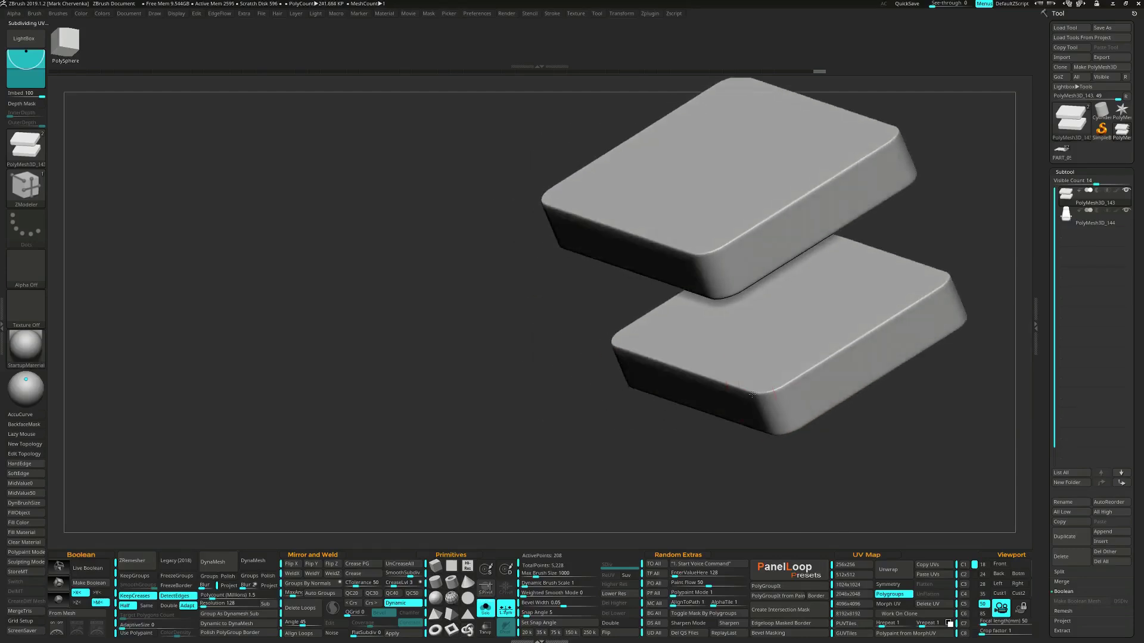
Set ZModeler's edge insertion to Multiple EdgeLoops with Keep Polygroup, and add a loop across the side faces of both blocks
key("shift+f")
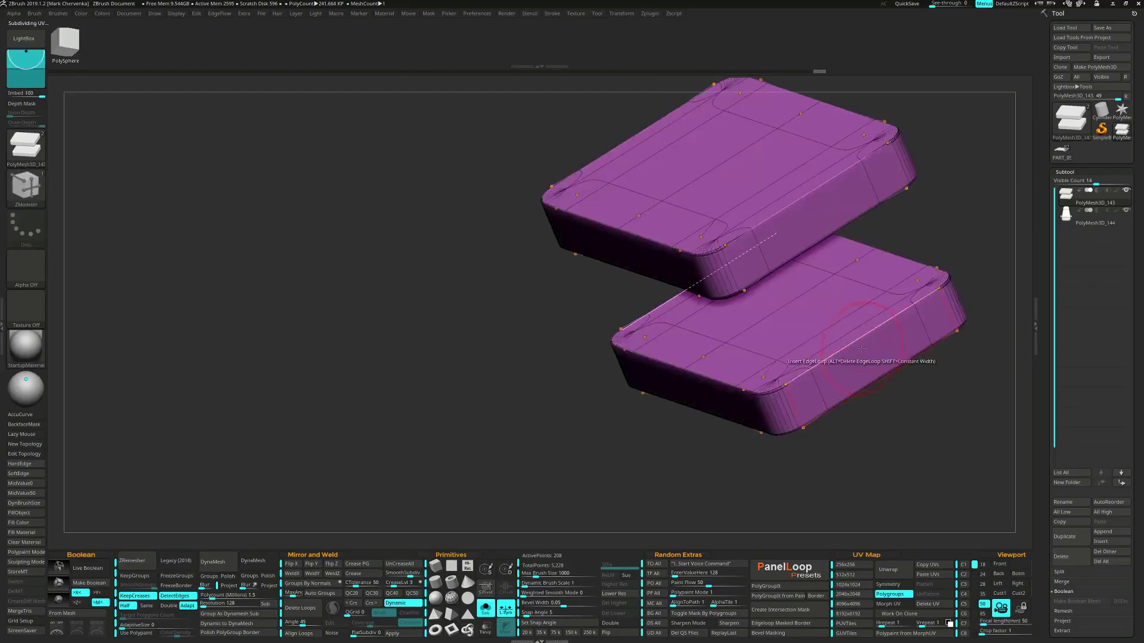
key("space")
left_click(804, 447)
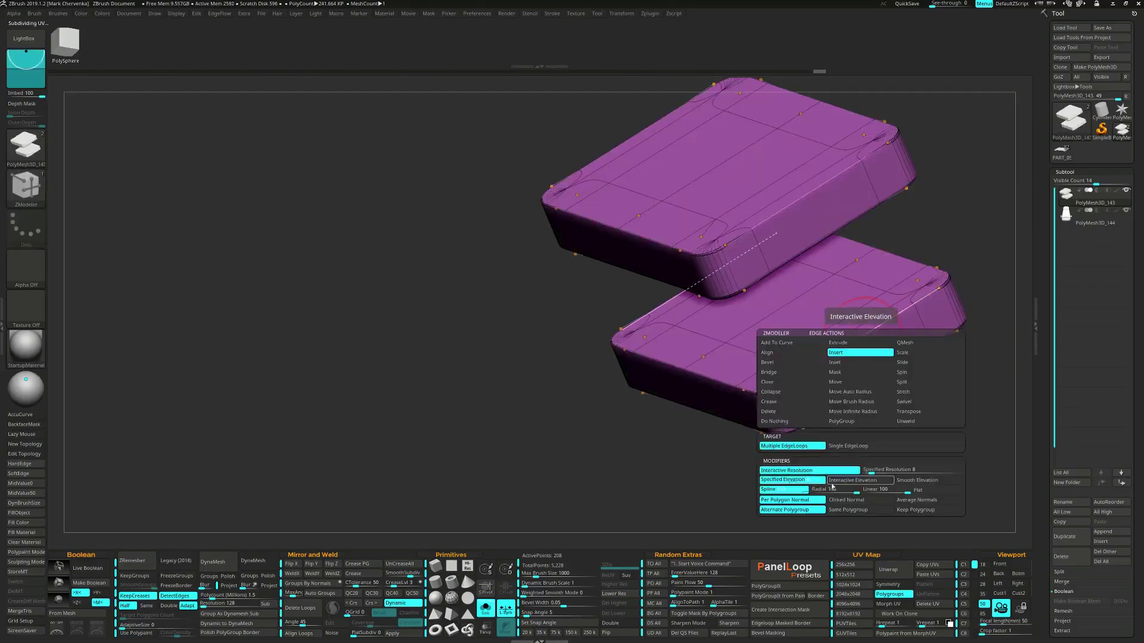
left_click(911, 511)
left_click(857, 347)
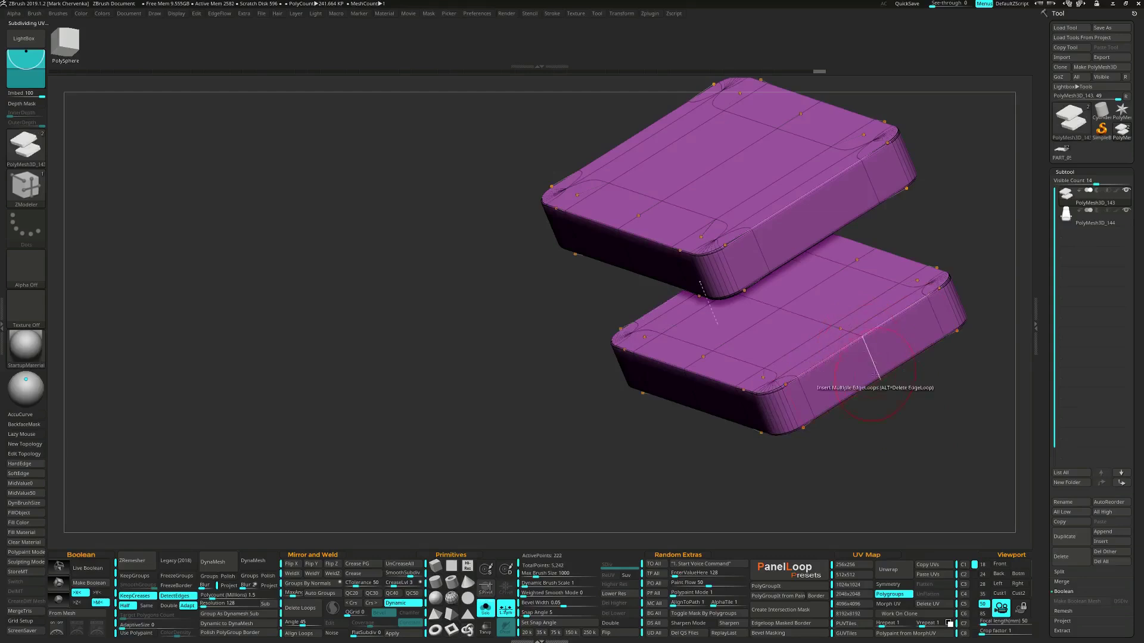
right_click_drag(876, 387, 884, 453, "alt")
left_click(815, 268)
right_click_drag(815, 268, 848, 296)
Mask around the upper block in front view and duplicate it, offsetting the copy slightly downward along the Z axis
key("shift+f")
mouse_move(854, 343)
right_mouse_down("shift")
mouse_move(853, 331)
mouse_move(854, 344)
right_mouse_up("shift")
right_click_drag(854, 345, 854, 366, "alt")
left_click_drag(589, 289, 852, 382, "ctrl")
key("w")
left_click_drag(716, 387, 716, 347, "alt")
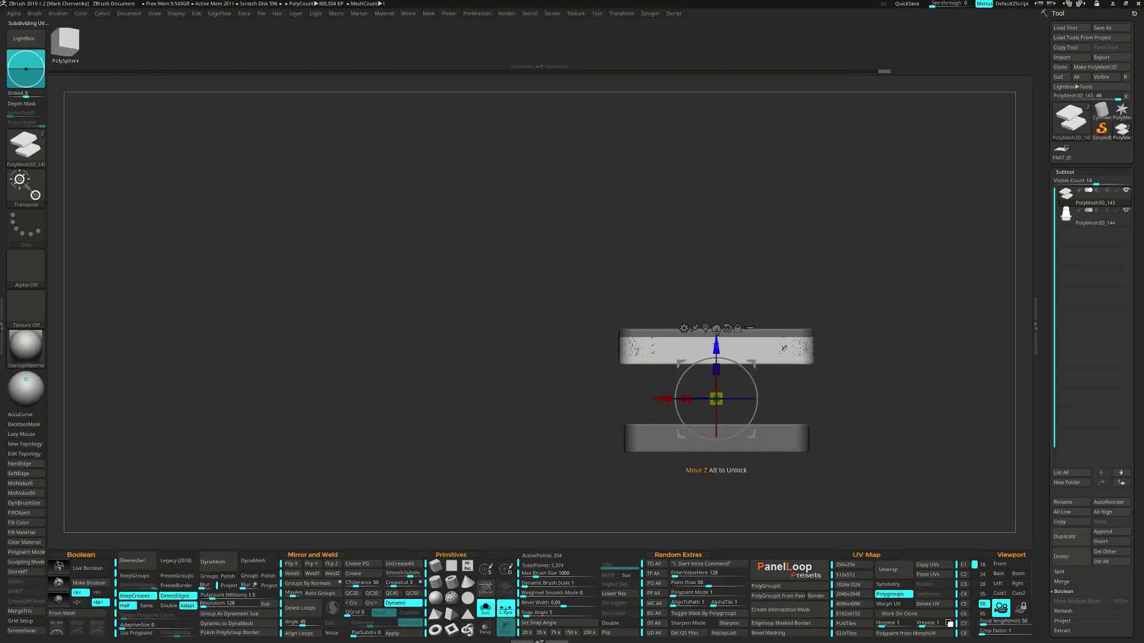
Centre the gizmo on the duplicated block, enlarge it slightly, and split it into its own subtool with the seat shown again
left_click(705, 328)
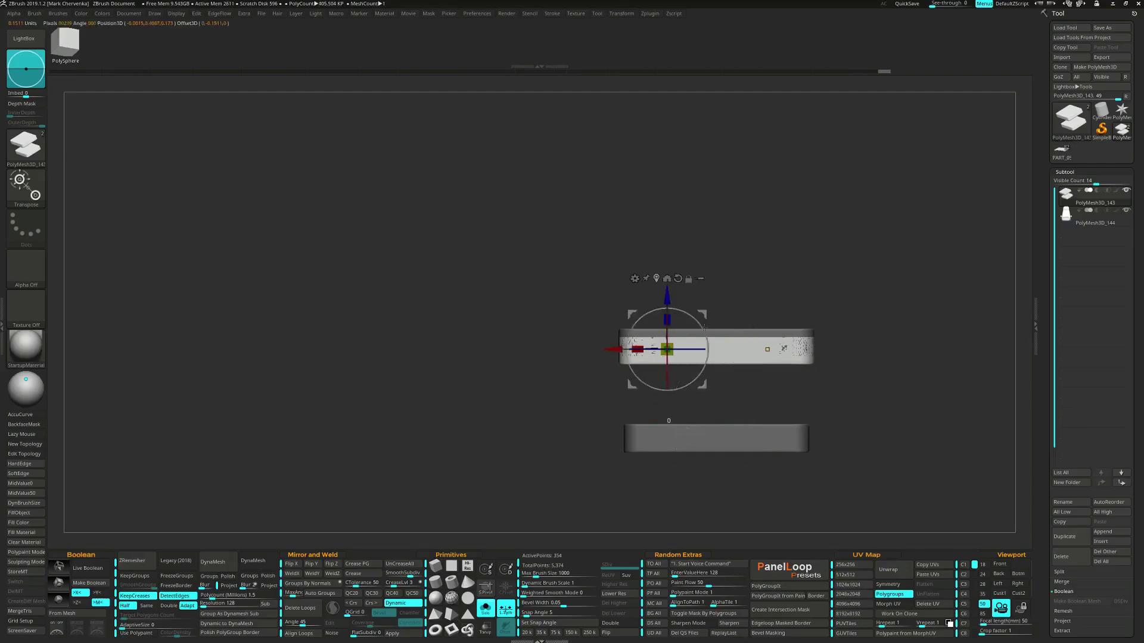
left_click(656, 279)
left_click_drag(719, 353, 724, 356)
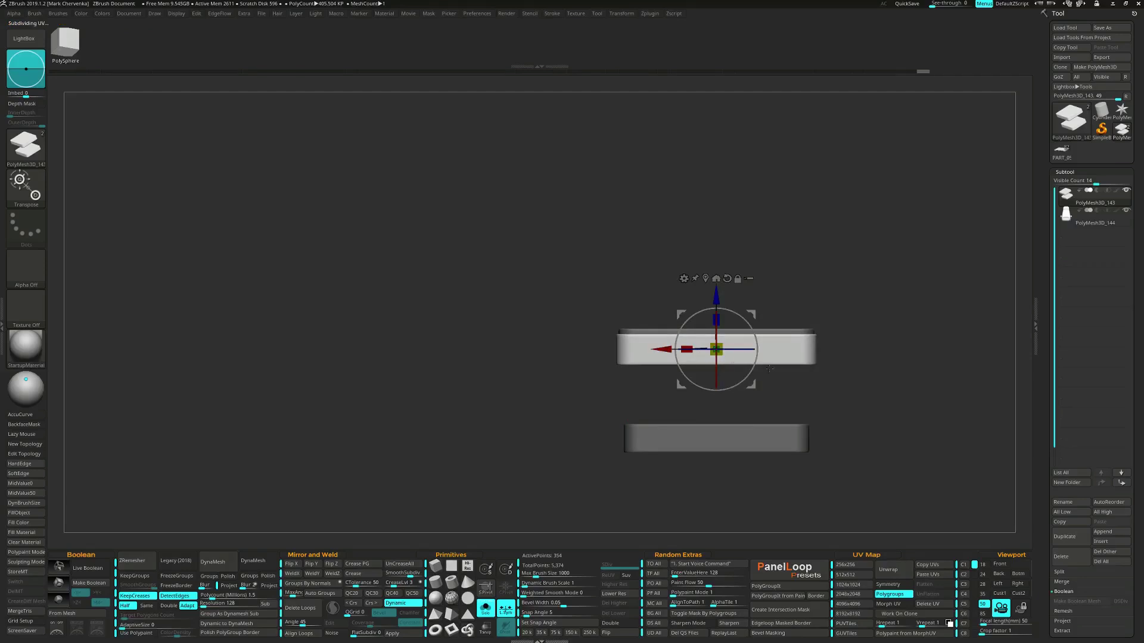
key("ctrl+shift+s")
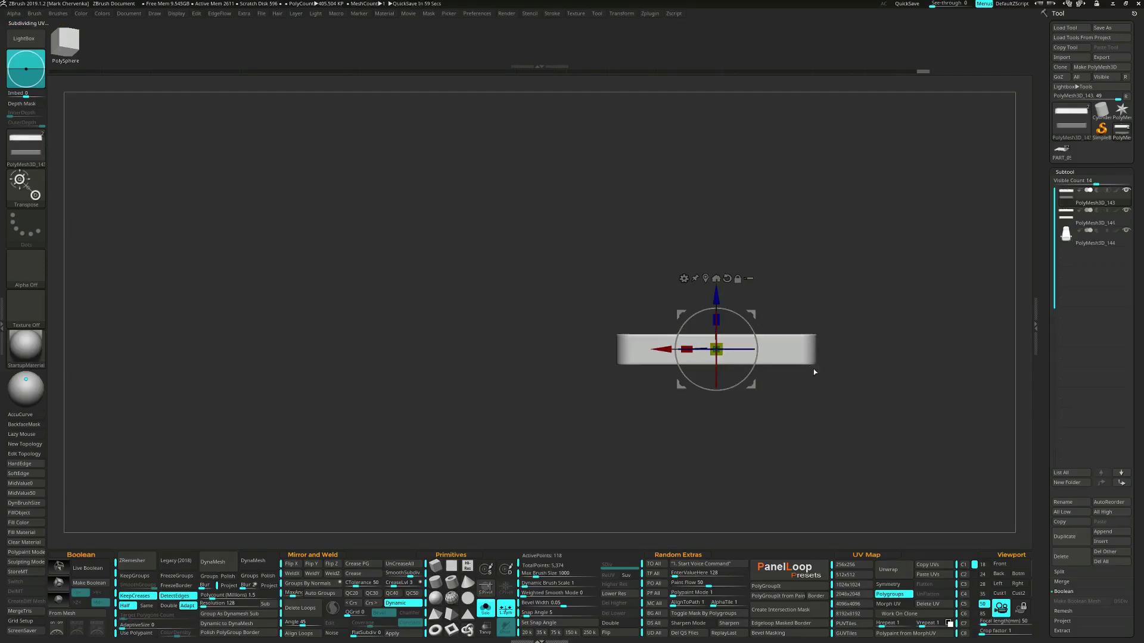
key("shift+s")
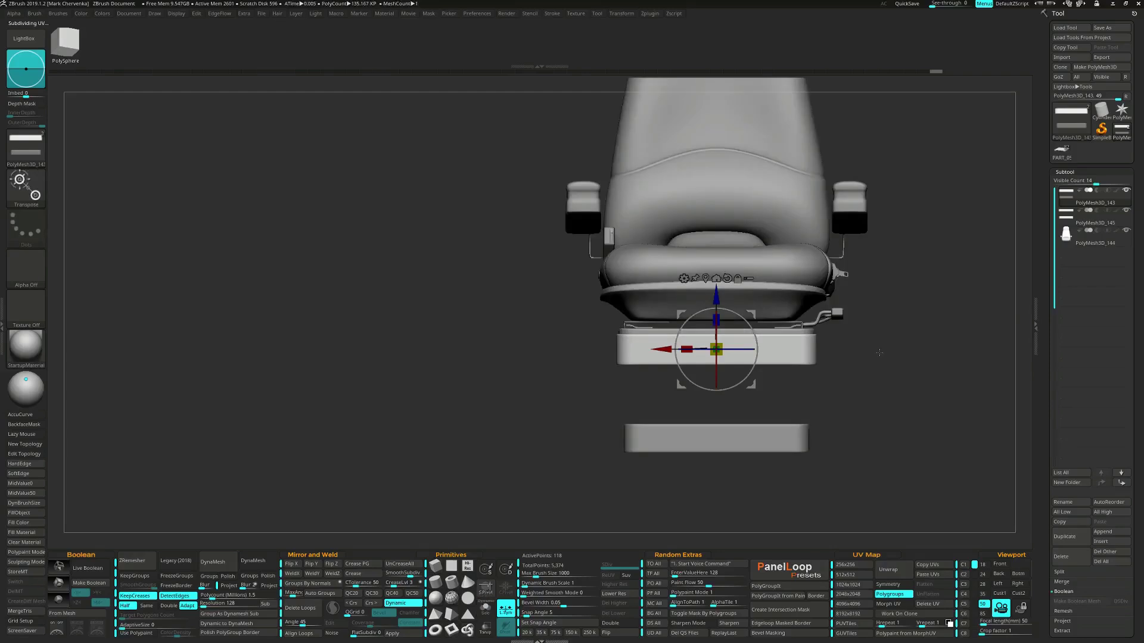
Mask the new block's top edge and lower the rest by about 0.114 along Z to form a tall box
left_click_drag(846, 360, 861, 378)
left_click_drag(575, 316, 911, 343, "ctrl")
left_click_drag(719, 301, 728, 376)
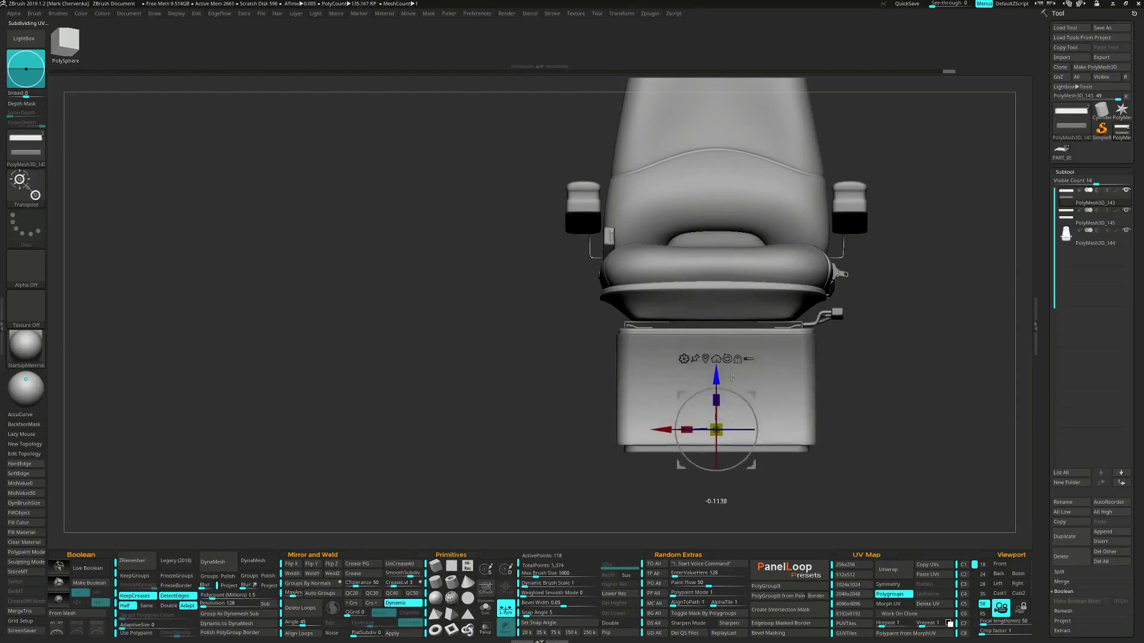
left_click_drag(861, 360, 879, 371, "ctrl")
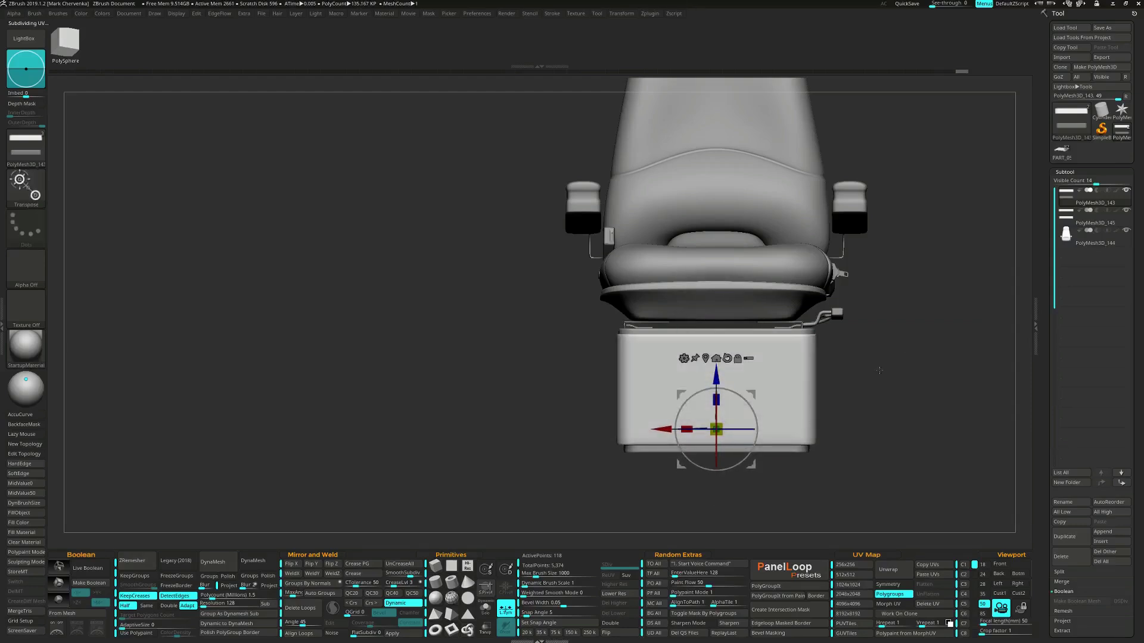
Lower the tall box by about 0.0025 and fine-tune its top edge against the upper plate
left_click_drag(717, 376, 720, 379)
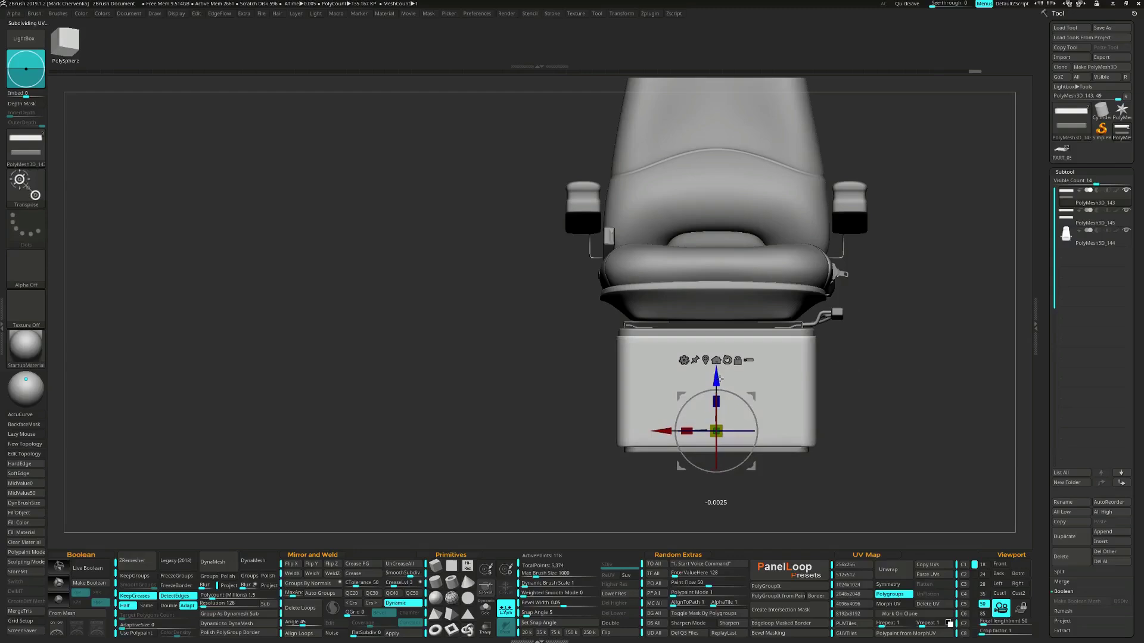
left_click_drag(583, 397, 844, 467, "ctrl")
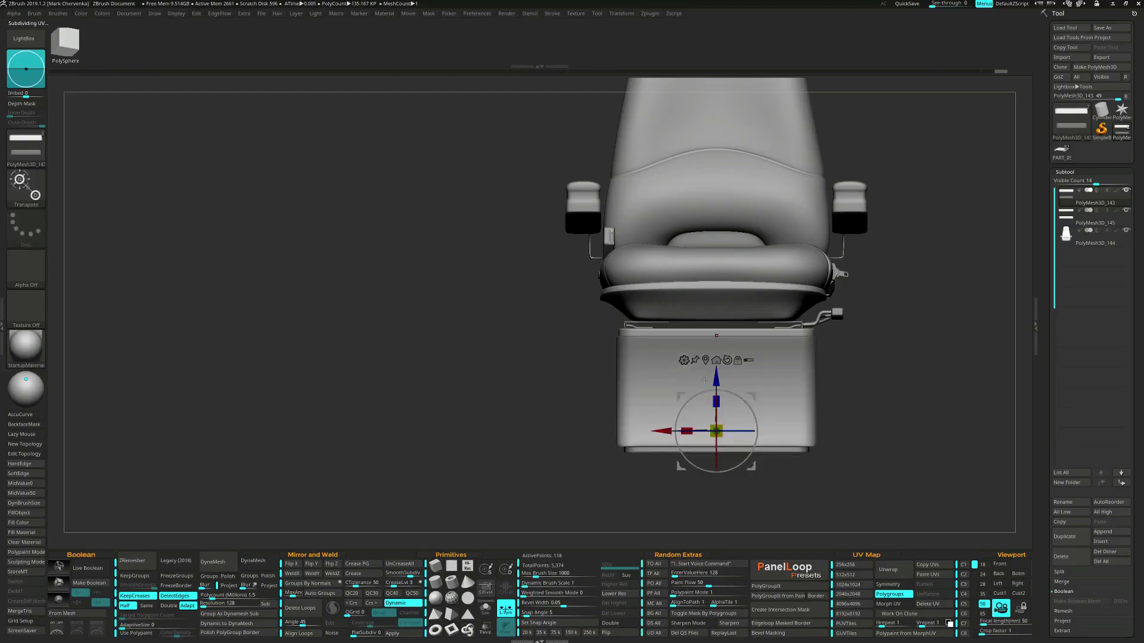
left_click_drag(718, 377, 717, 380)
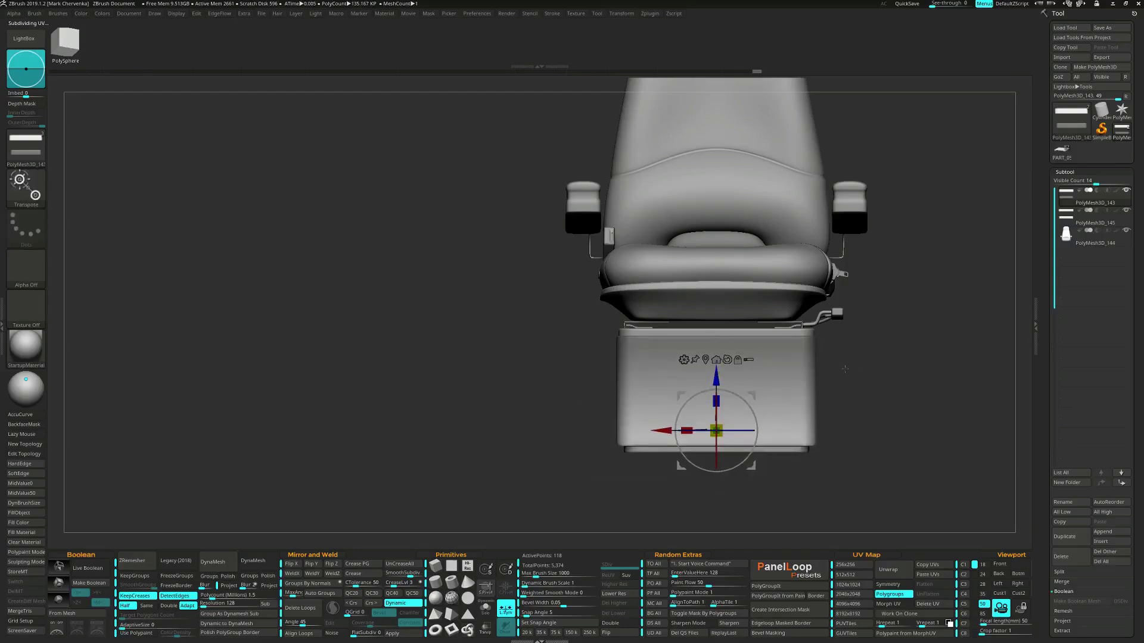
Isolate the tall box with its polygon wireframe shown to examine its shape and edge layout
left_click_drag(876, 373, 857, 401)
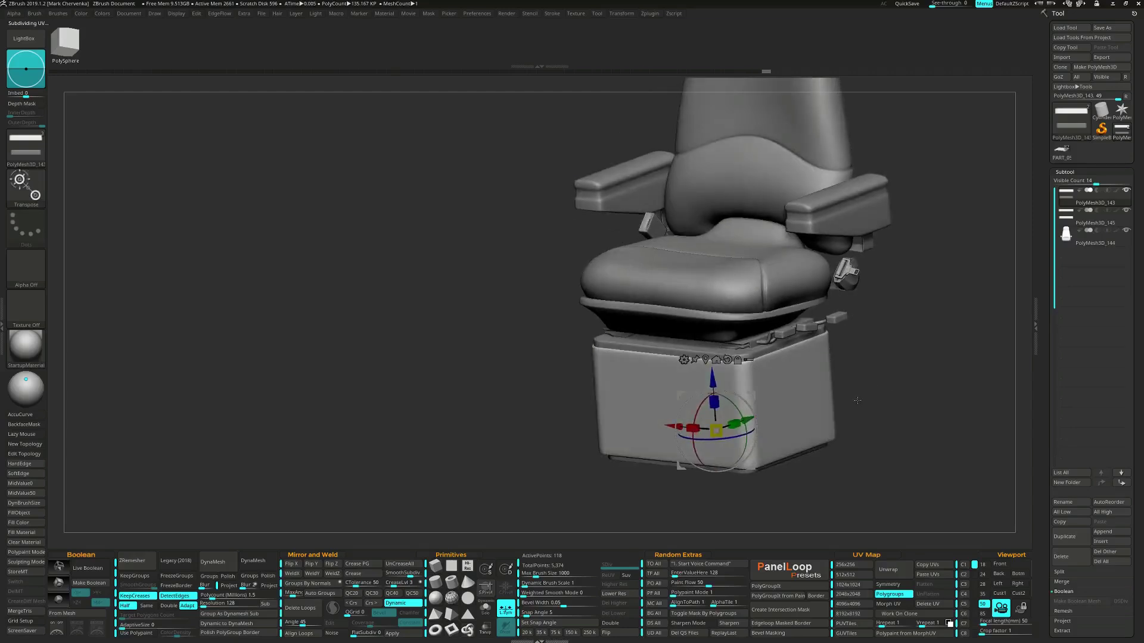
mouse_move(857, 391)
left_mouse_down()
mouse_move(826, 412)
mouse_move(829, 401)
mouse_move(753, 418)
left_mouse_up()
key("shift+f")
key("ctrl+alt+s")
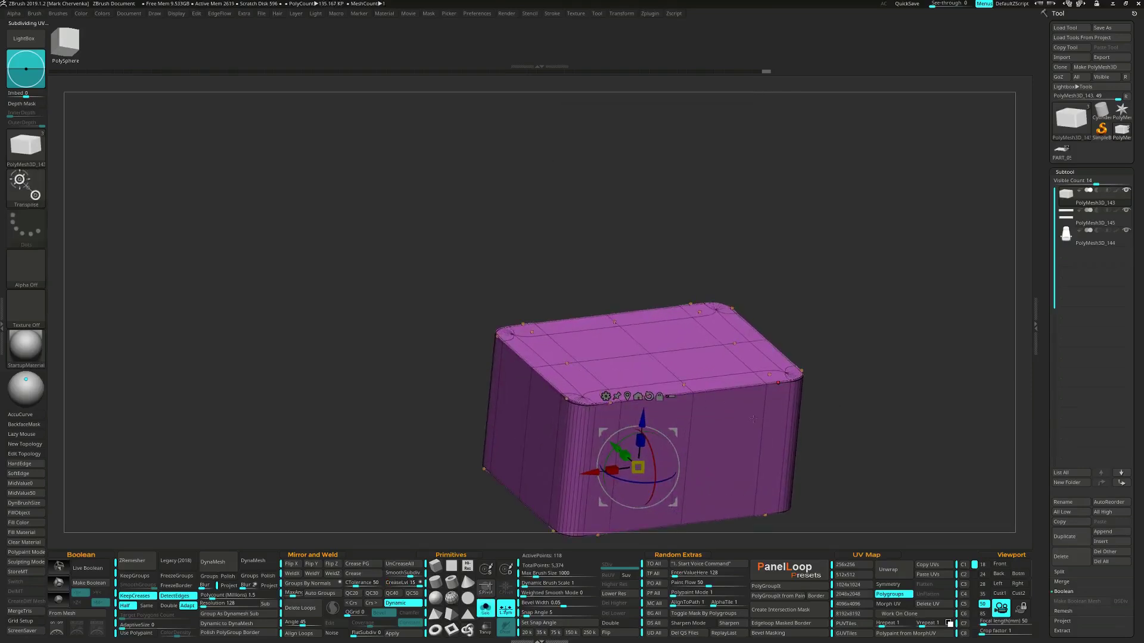
Delete the top and bottom faces of the tall box using the ZModeler Delete action with the Flat Island target
key("b")
key("z")
key("m")
key("space")
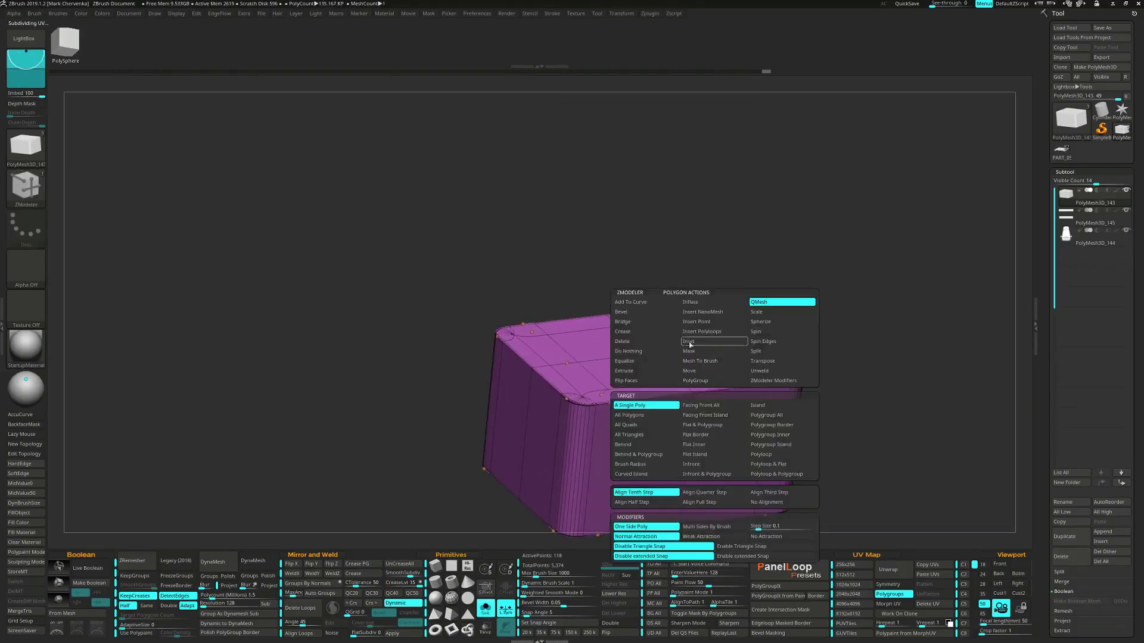
left_click(641, 342)
left_click(697, 454)
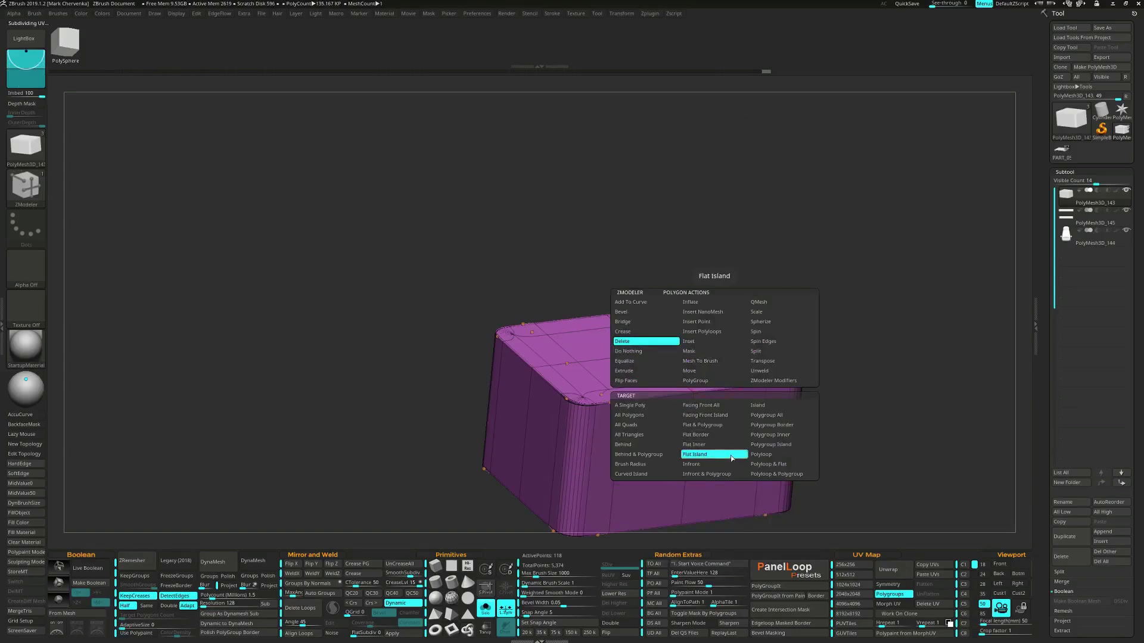
left_click(707, 354)
left_click_drag(727, 390, 828, 173)
left_click(735, 321)
Add one horizontal edge loop near the top rim and one near the bottom rim of the open box
left_click_drag(735, 321, 744, 427, "shift")
right_click_drag(755, 394, 750, 408, "ctrl")
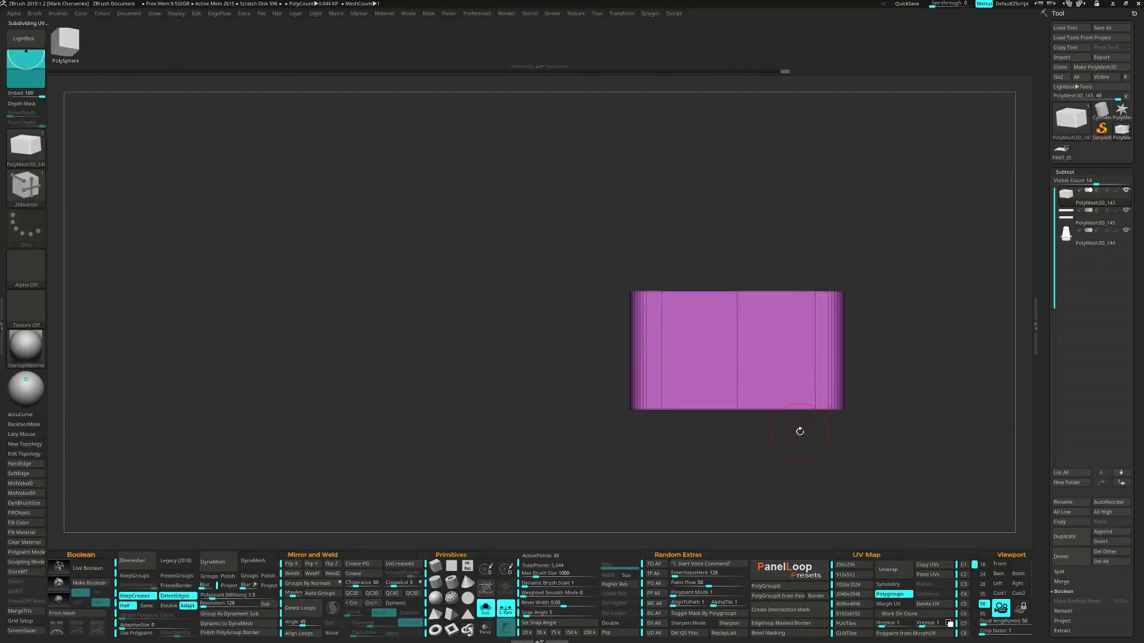
key("ctrl+shift")
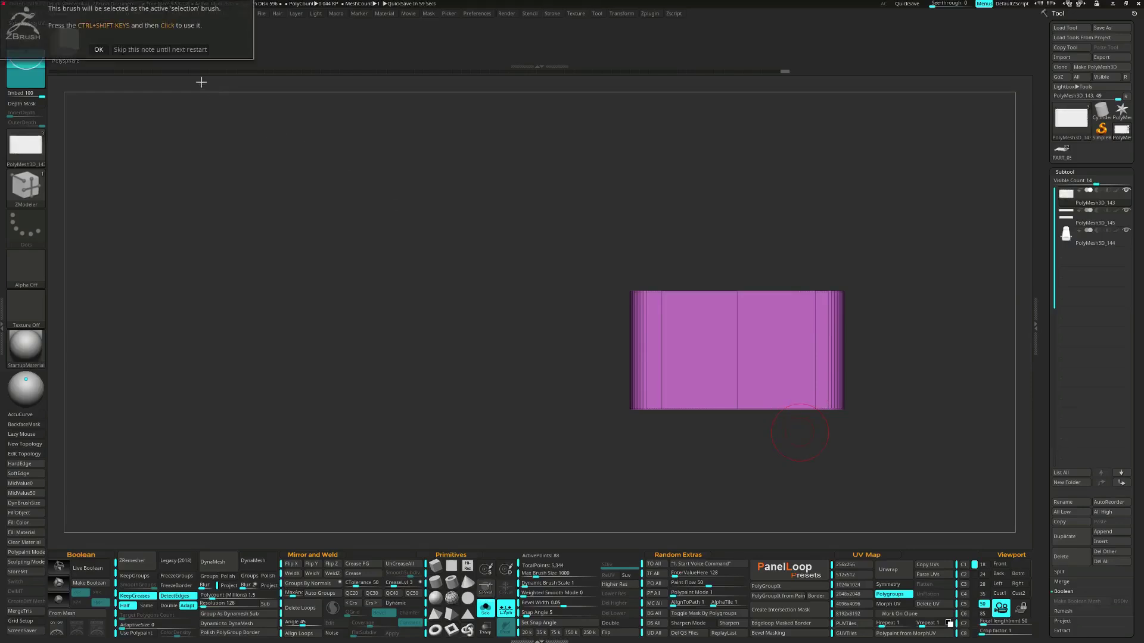
left_click(160, 50)
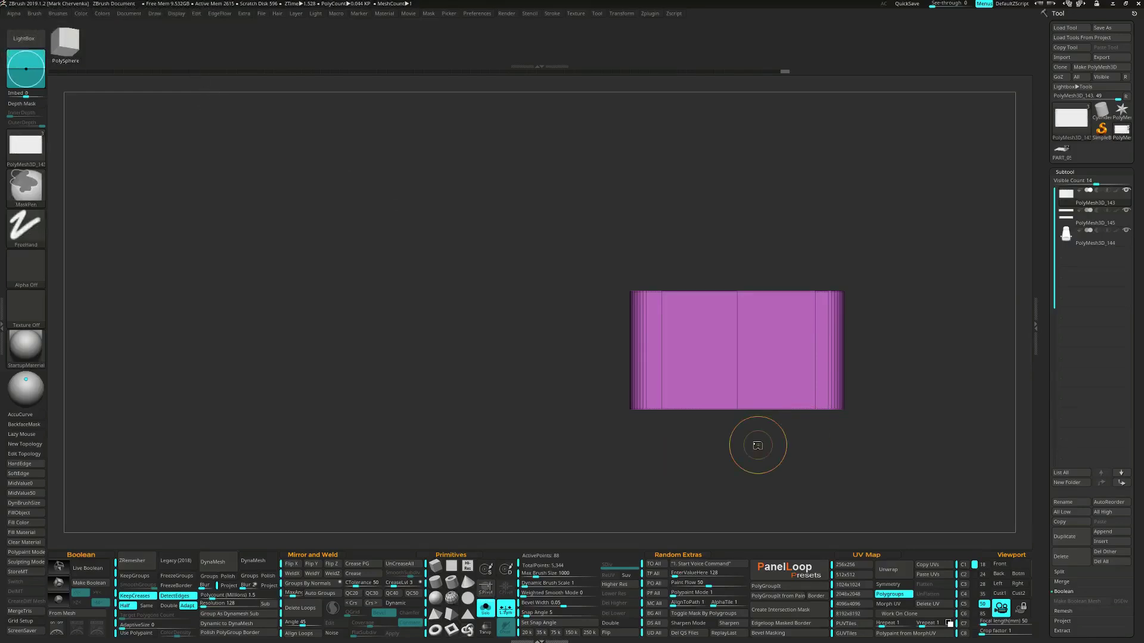
key("ctrl+1")
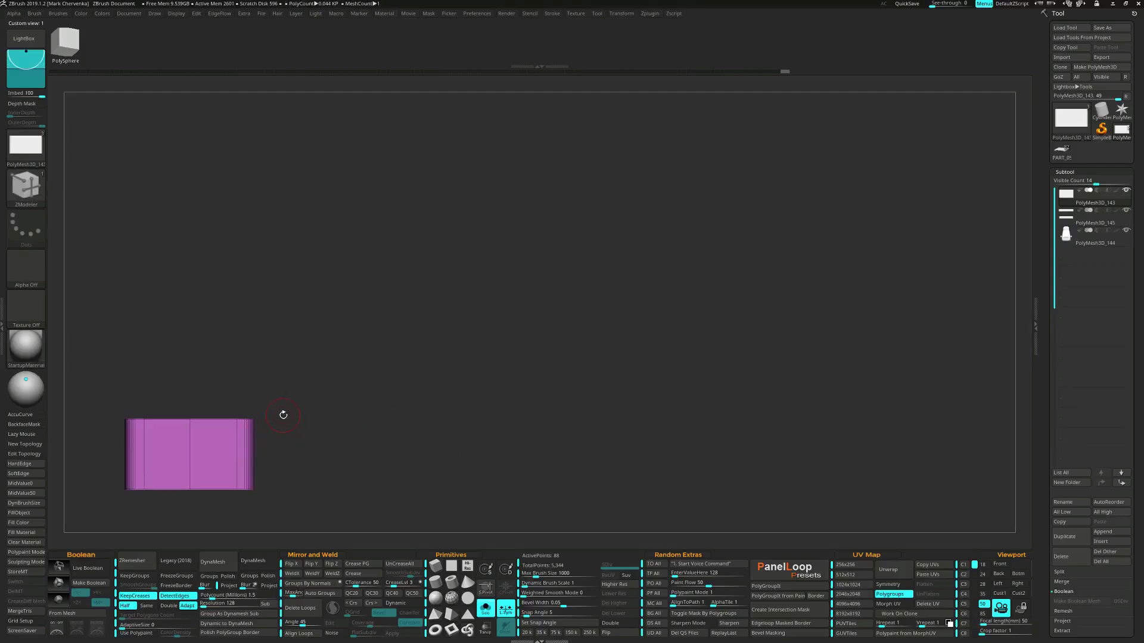
mouse_move(276, 417)
left_mouse_down("ctrl+shift")
mouse_move(443, 417)
mouse_move(278, 429)
mouse_move(562, 449)
mouse_move(376, 484)
left_mouse_up("ctrl+shift")
key("space")
key("space")
right_click_drag(193, 428, 846, 390, "alt")
right_click_drag(846, 390, 783, 377)
Insert three evenly spaced horizontal edge loops in the box's middle section, using Multiple EdgeLoops with Same Polygroup
key("space")
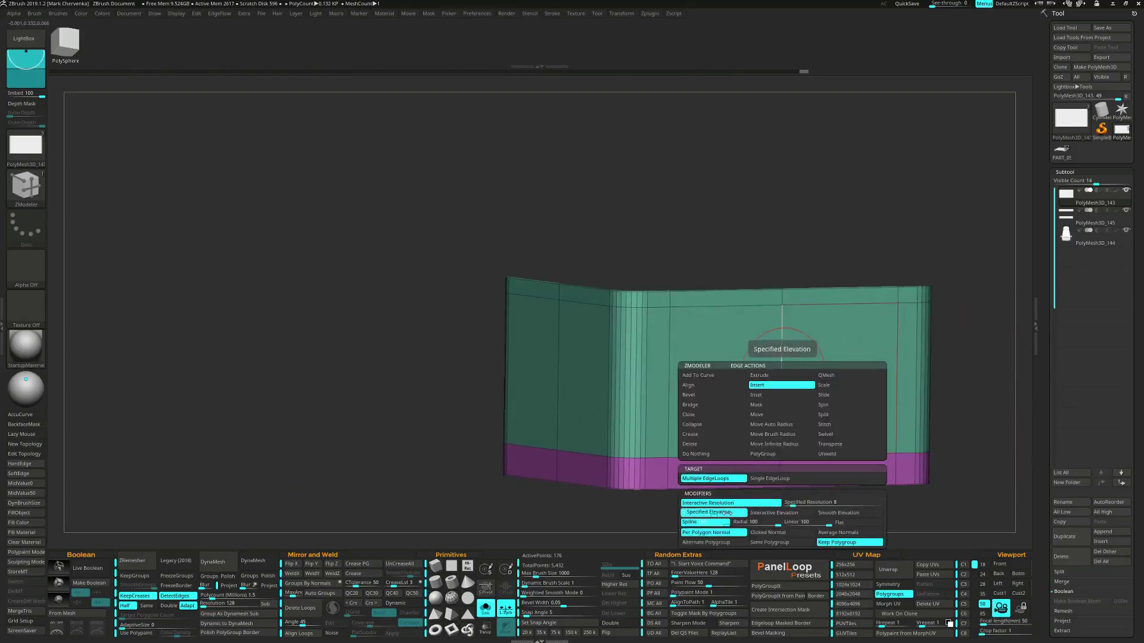
left_click(750, 543)
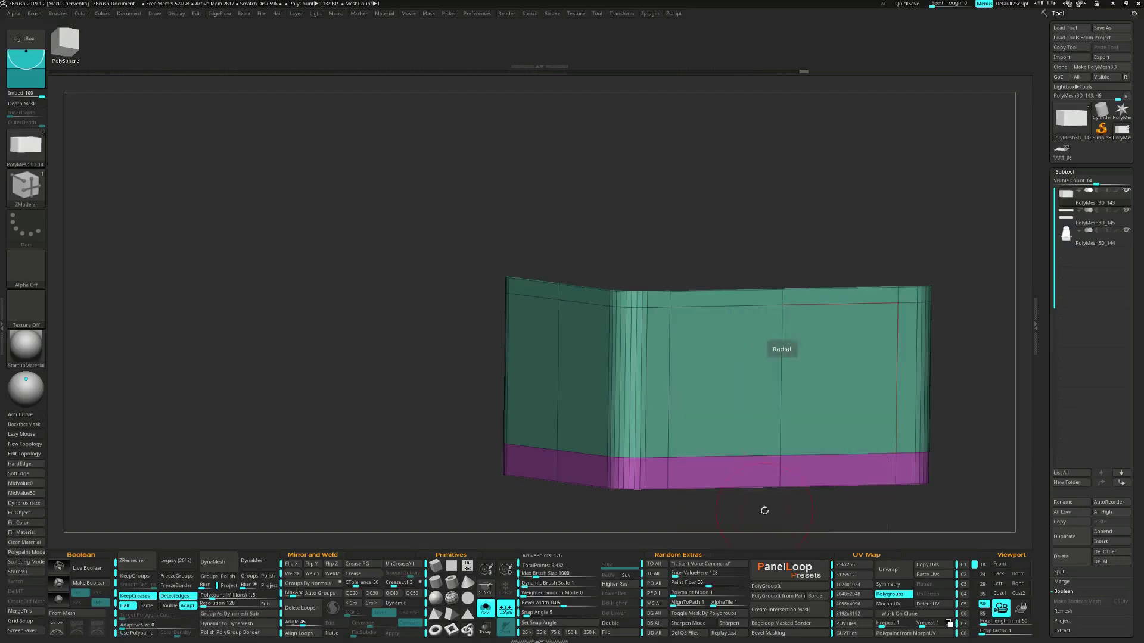
left_click(782, 403)
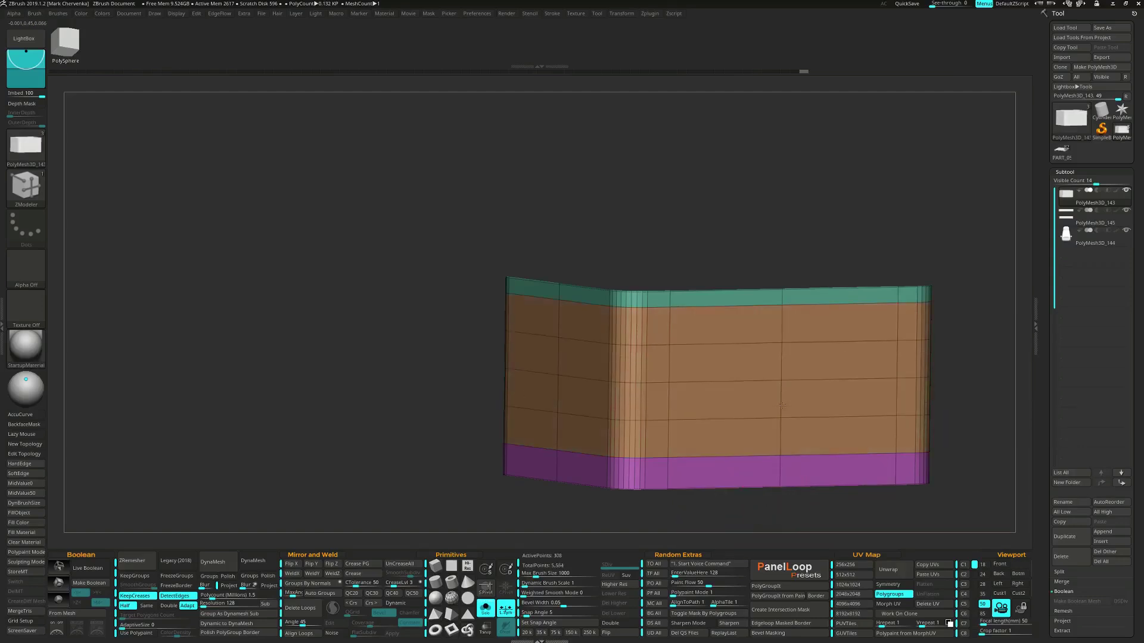
right_click_drag(741, 418, 791, 398, "alt")
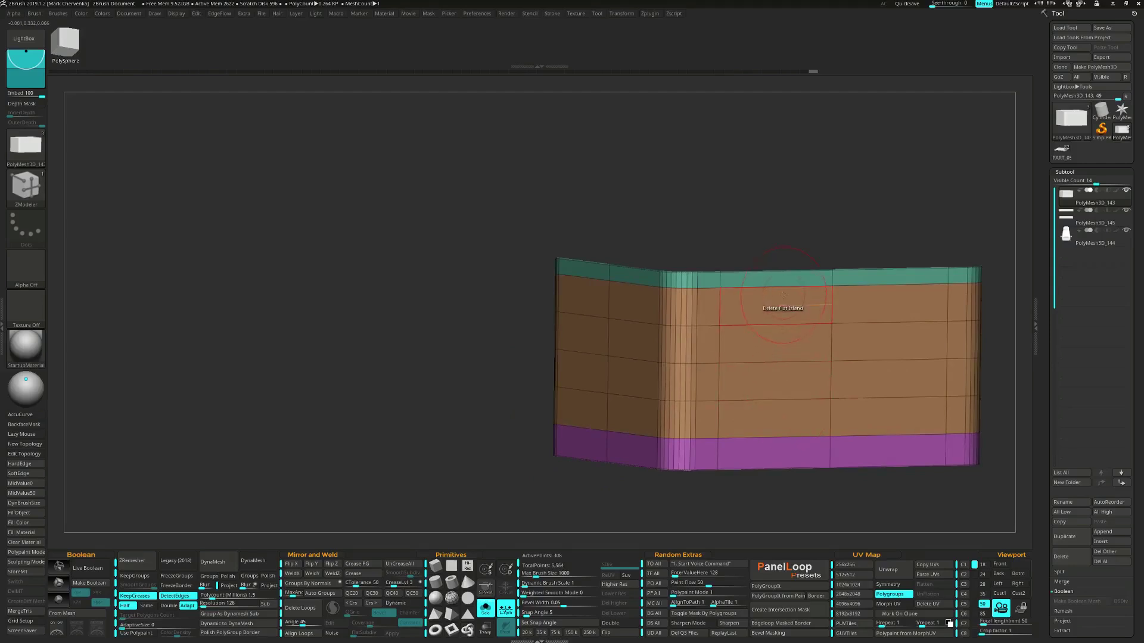
Bevel the five horizontal edge loops around the box into narrow strips
key("space")
left_click(725, 309)
left_click(780, 289)
left_click(765, 319)
left_click(758, 365)
left_click(753, 405)
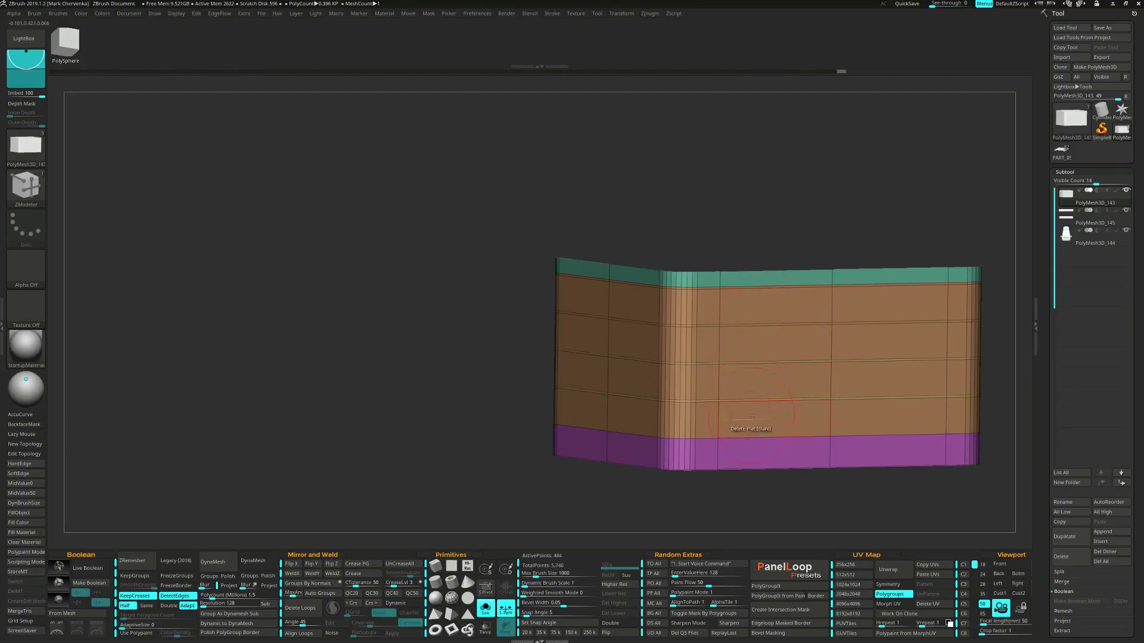
left_click(751, 438)
Inset the four wide bands as polyloops so each gets a thin strip along its middle
right_click_drag(703, 381, 762, 345)
key("space")
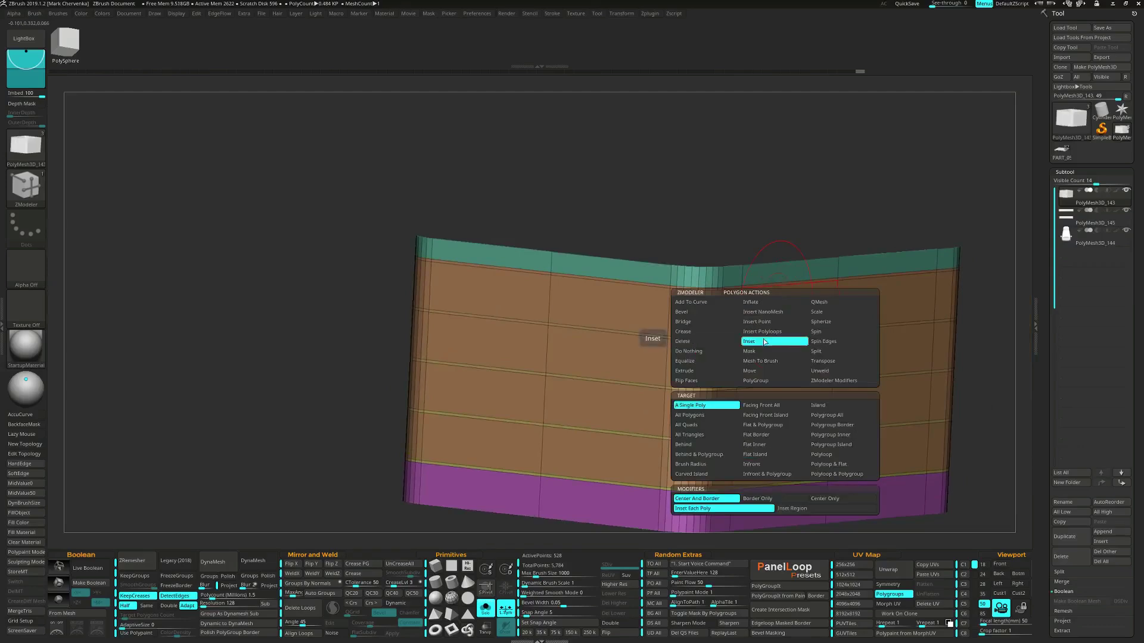
left_click(821, 455)
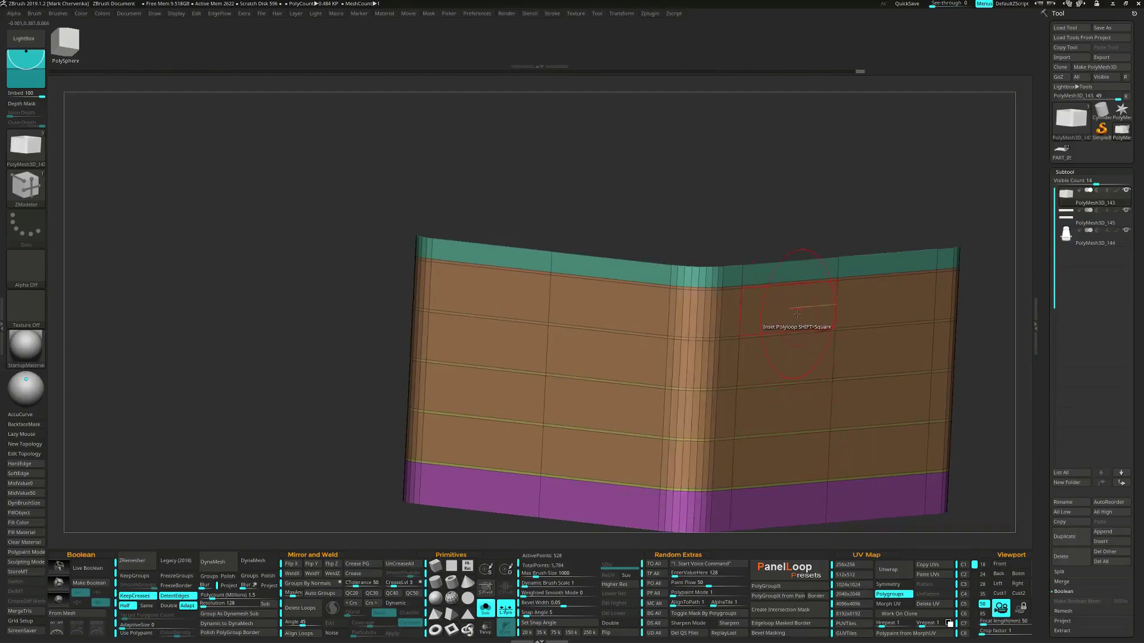
left_click_drag(797, 314, 786, 295)
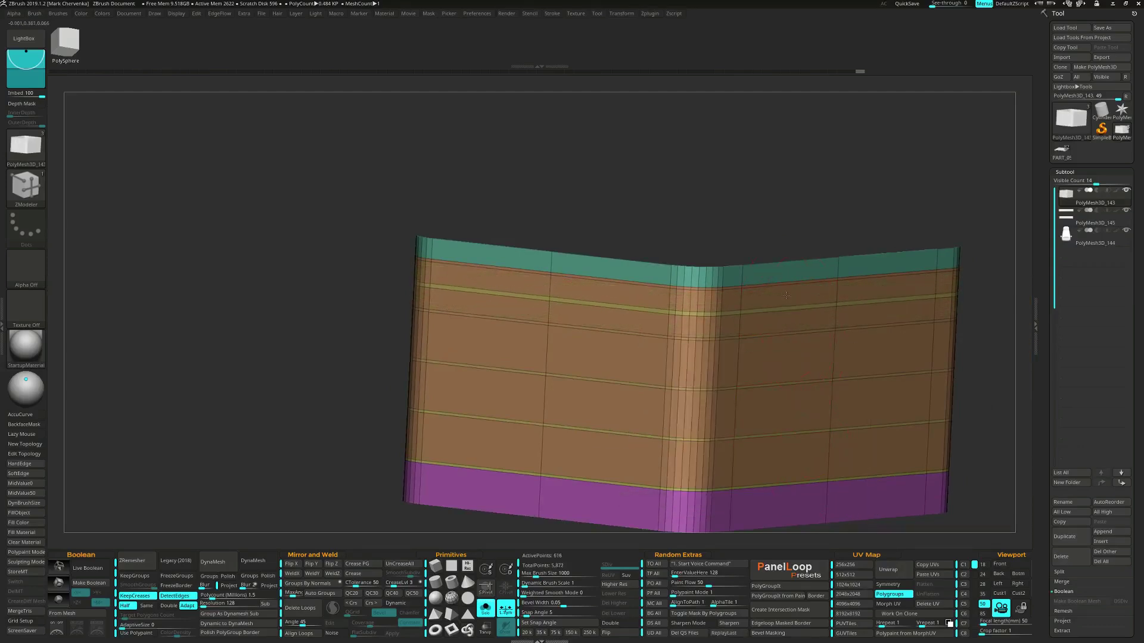
left_click(791, 369)
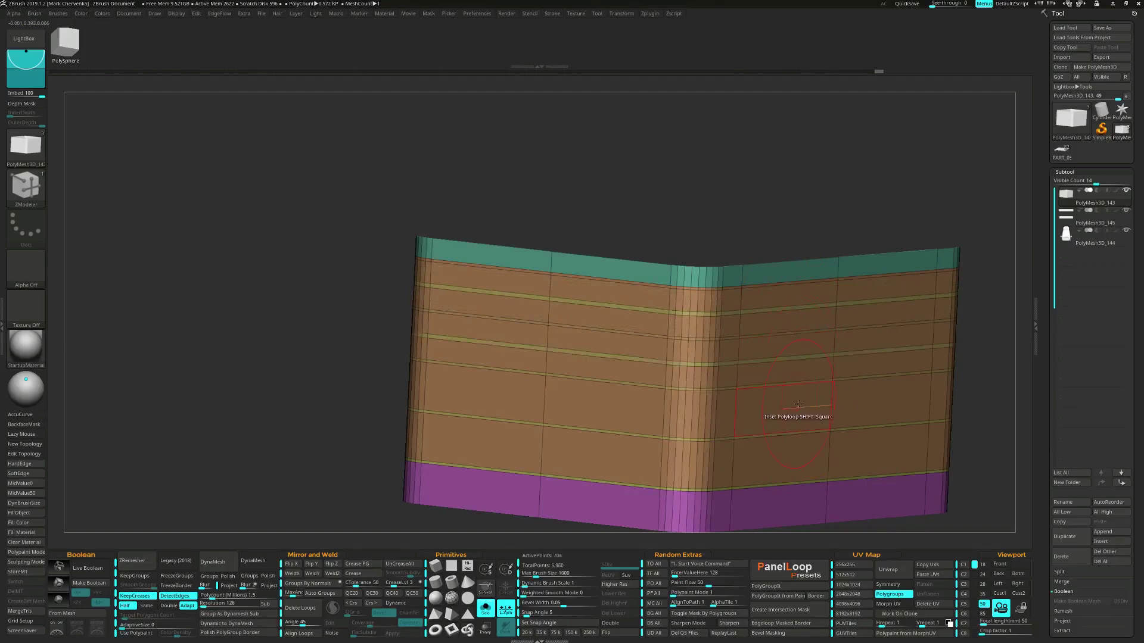
left_click(798, 412)
left_click(810, 418)
Pull the four thin middle strips outward with QMesh on the Polyloop target to form bellows folds
right_click_drag(767, 368, 832, 375)
key("space")
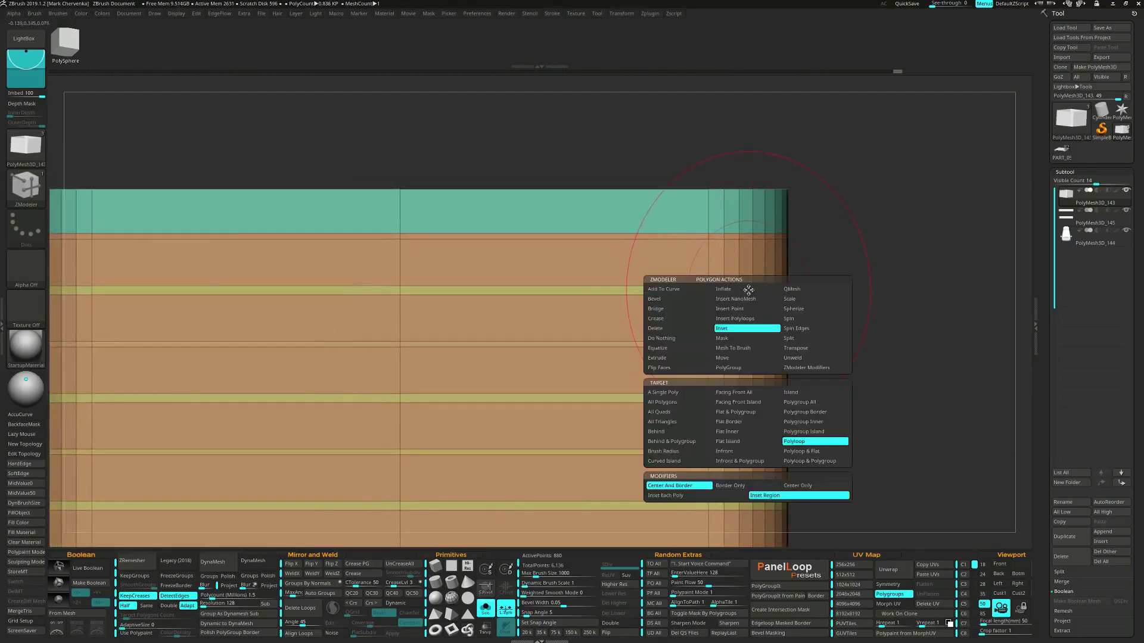
left_click(794, 289)
left_click(801, 441)
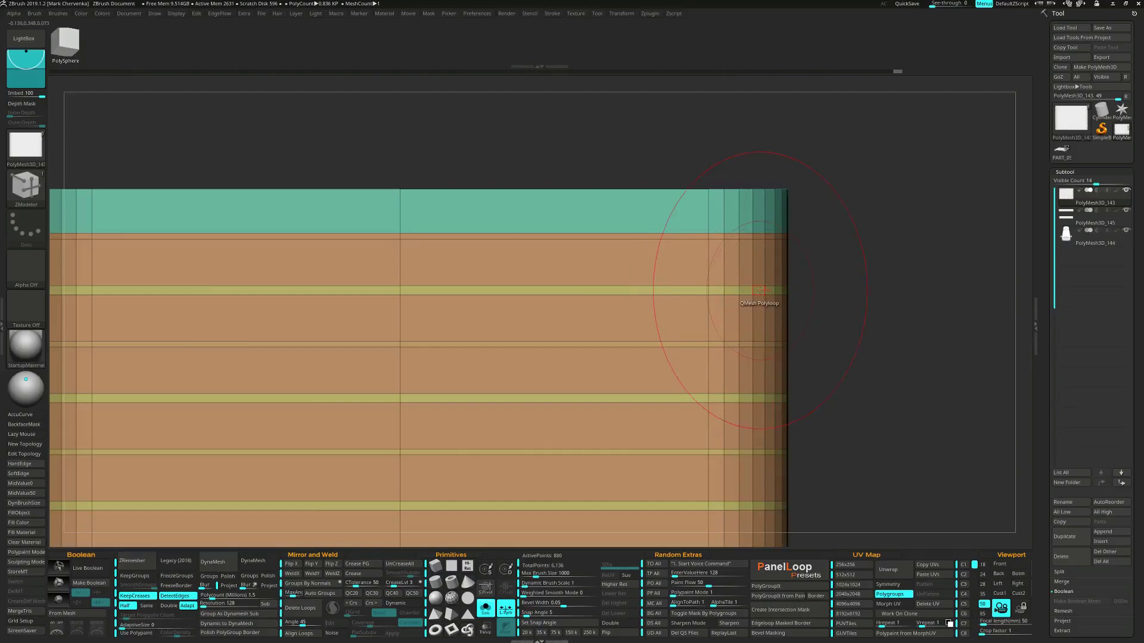
left_click_drag(760, 290, 854, 303)
key("f")
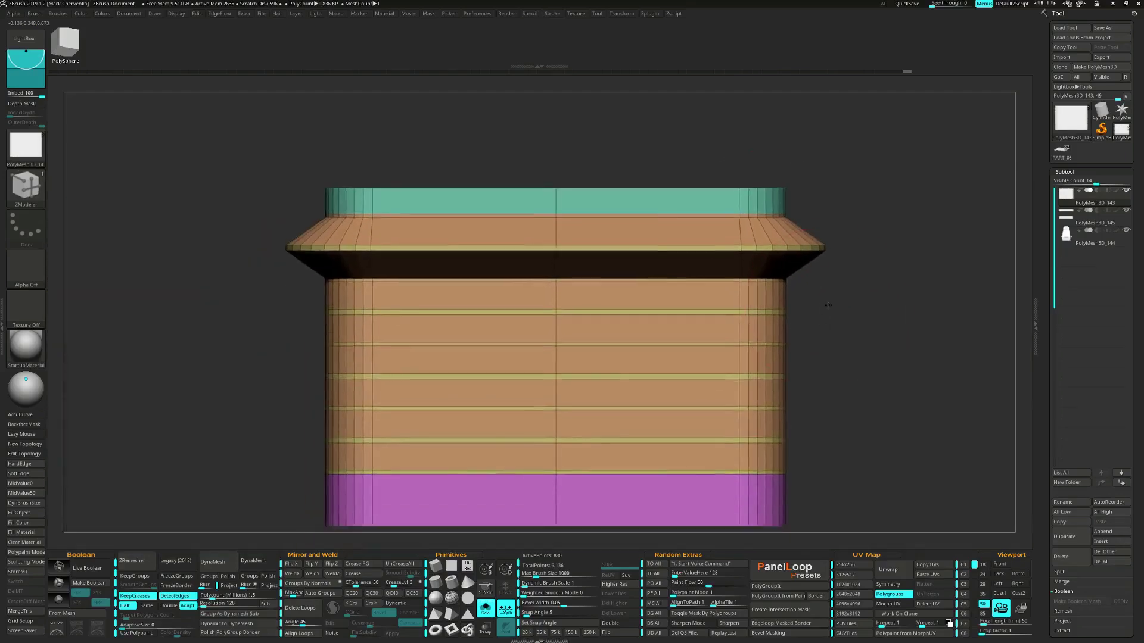
scroll(763, 310, "up", 3)
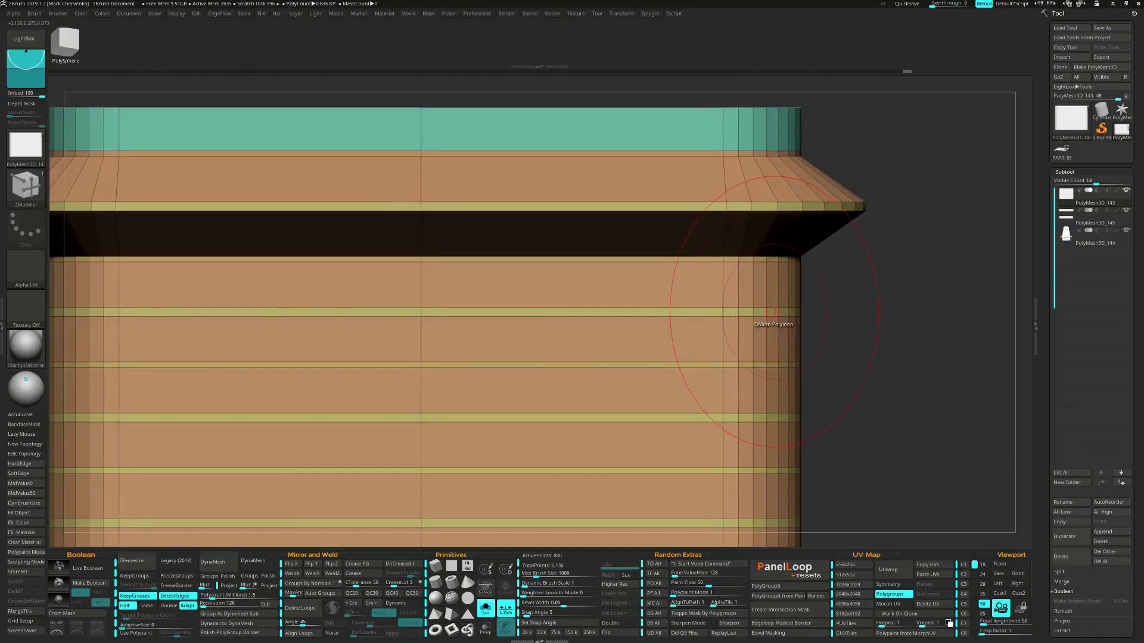
left_click_drag(771, 313, 883, 328)
right_click_drag(882, 329, 901, 227, "alt")
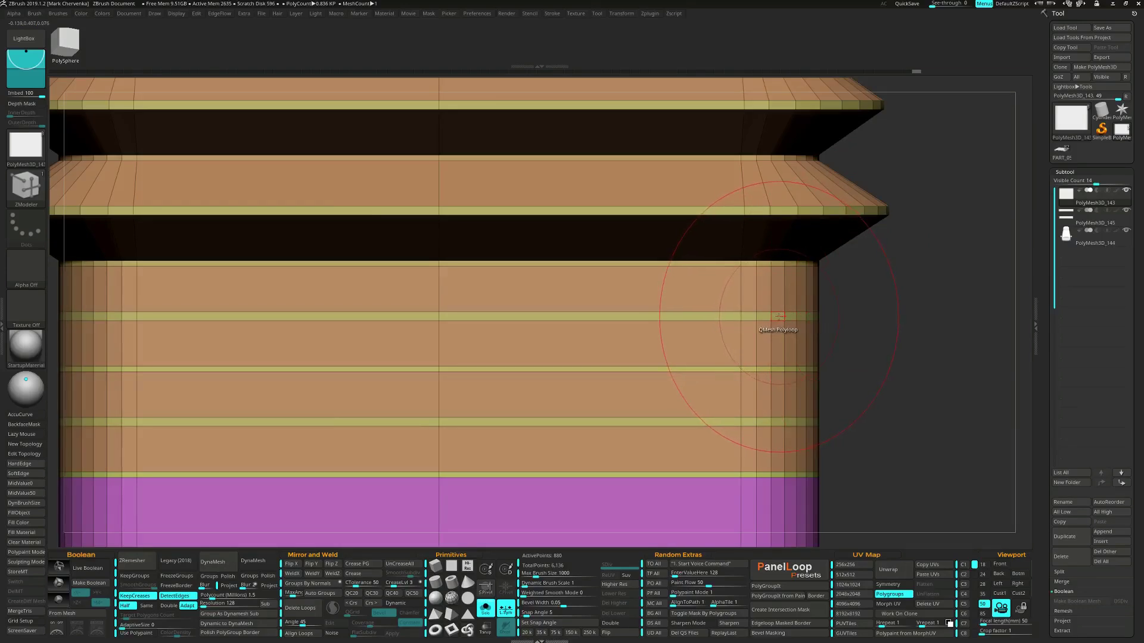
left_click_drag(780, 316, 885, 322)
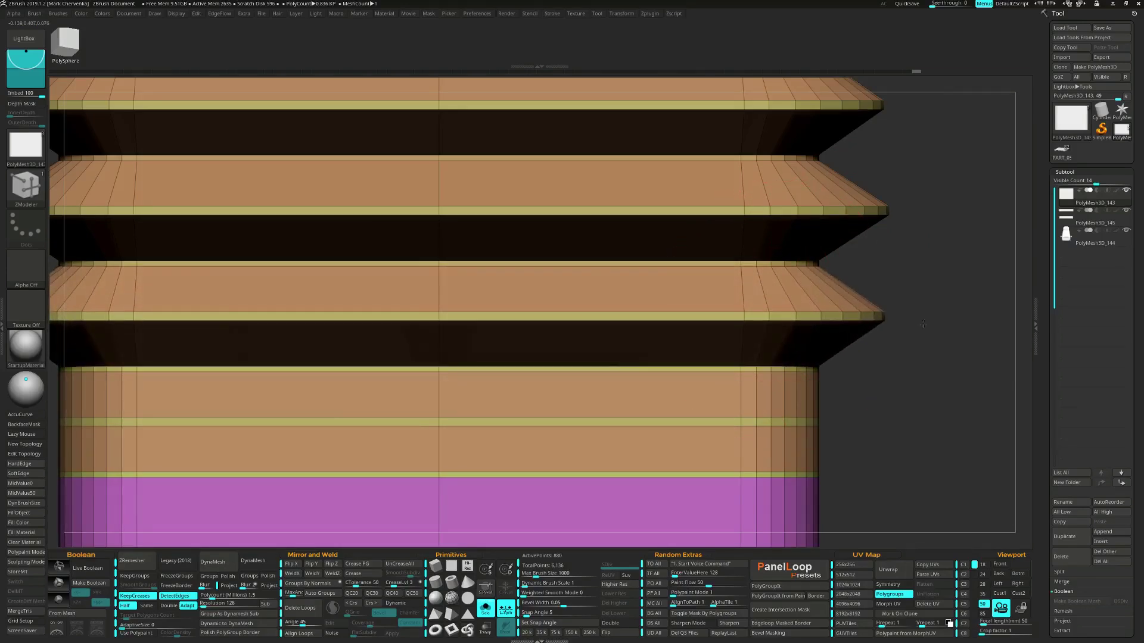
right_click_drag(884, 357, 870, 337, "alt")
left_click_drag(795, 361, 906, 347)
Combine the bellows into a single polygroup and crease its polygroup borders
right_click_drag(919, 401, 772, 304, "ctrl")
key("shift+f")
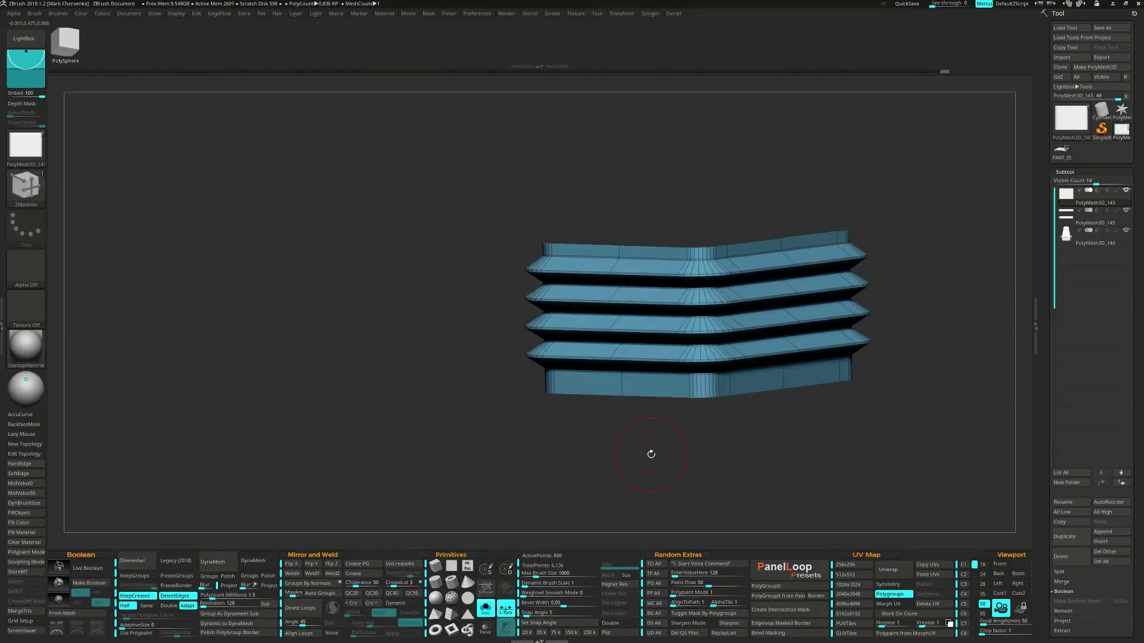
key("shift+c")
Preview the bellows smoothed with Dynamic Subdiv and without wireframe, checking the shape of its folds and corners
key("d")
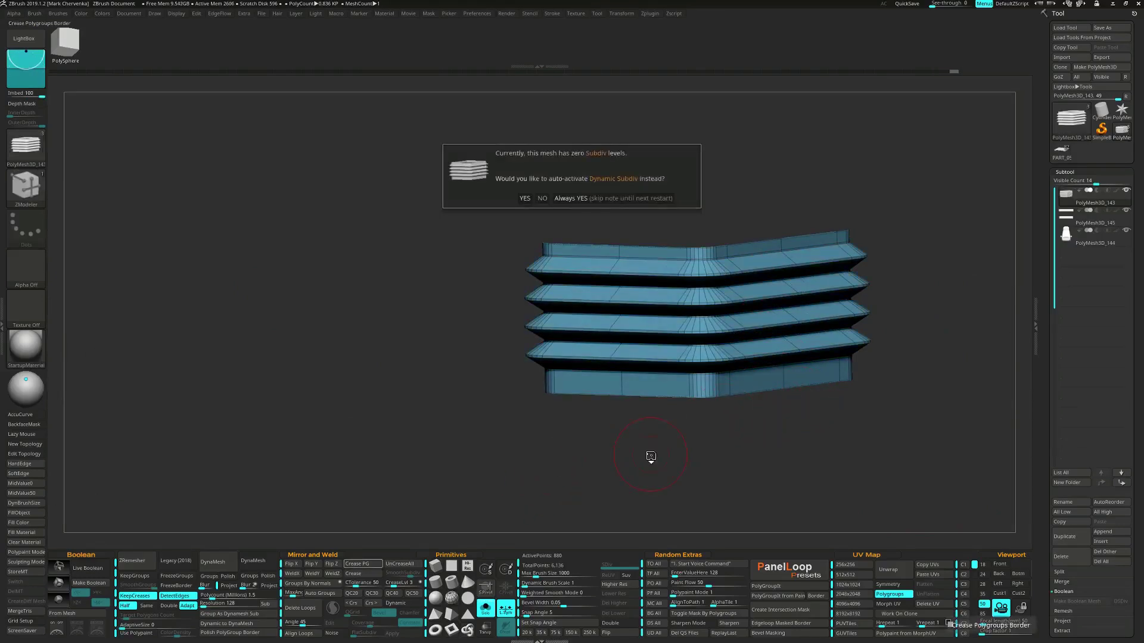
left_click(614, 195)
right_click_drag(626, 257, 668, 263)
key("shift+f")
mouse_move(664, 309)
right_mouse_down()
mouse_move(643, 310)
mouse_move(659, 286)
mouse_move(646, 309)
mouse_move(717, 334)
right_mouse_up()
mouse_move(711, 286)
right_mouse_down("ctrl")
mouse_move(703, 324)
mouse_move(720, 372)
mouse_move(718, 332)
right_mouse_up("ctrl")
right_click_drag(729, 266, 717, 320, "alt")
key("shift+d")
key("shift+f")
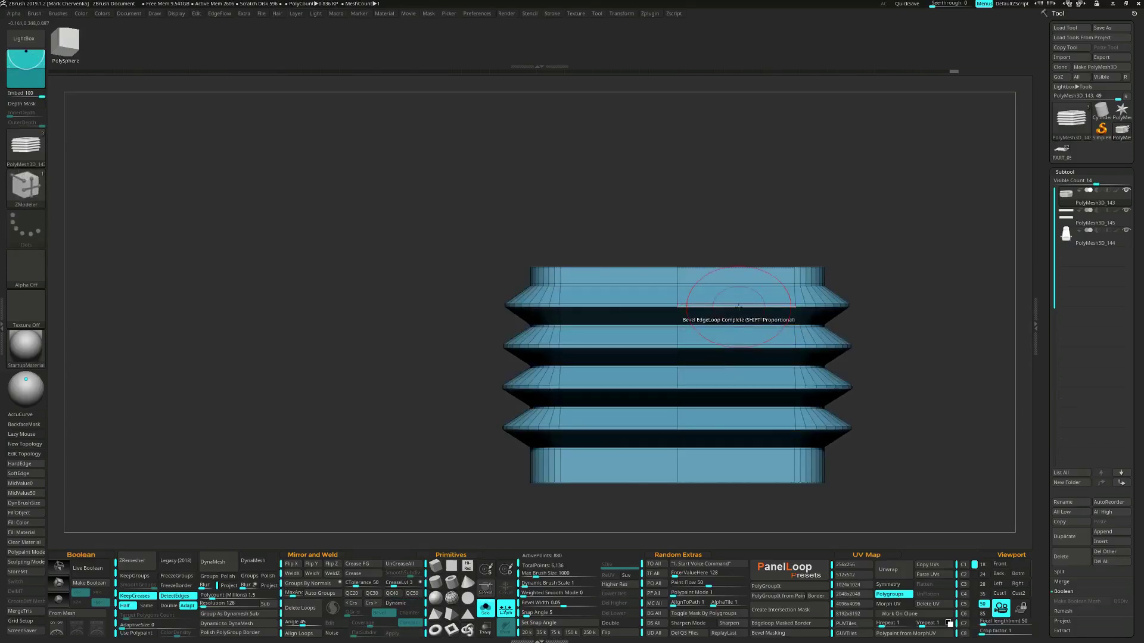
Insert two vertical edge loops in each half of the bellows' four sides, with Keep Polygroup set
key("space")
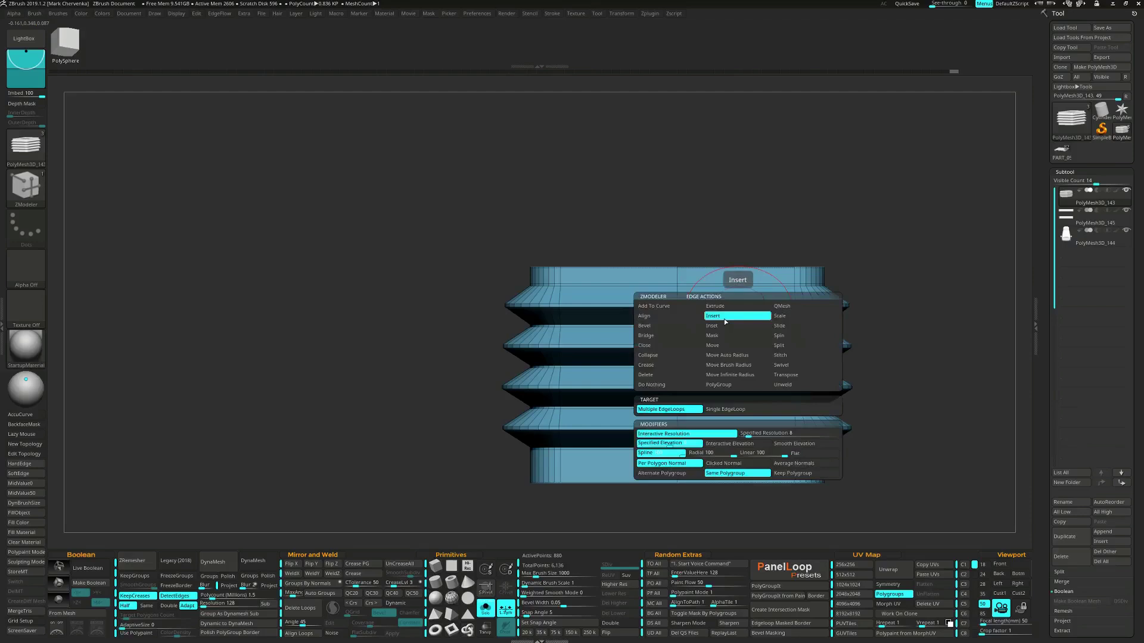
left_click(792, 475)
left_click(738, 308)
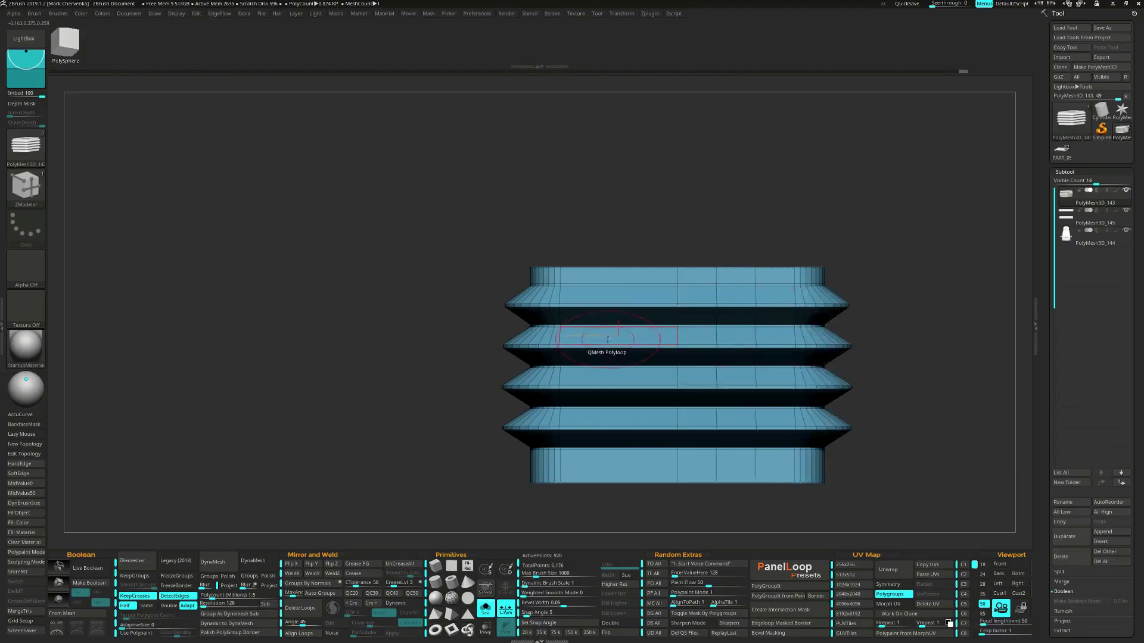
left_click(618, 308)
left_click_drag(912, 304, 706, 332)
left_click(719, 331)
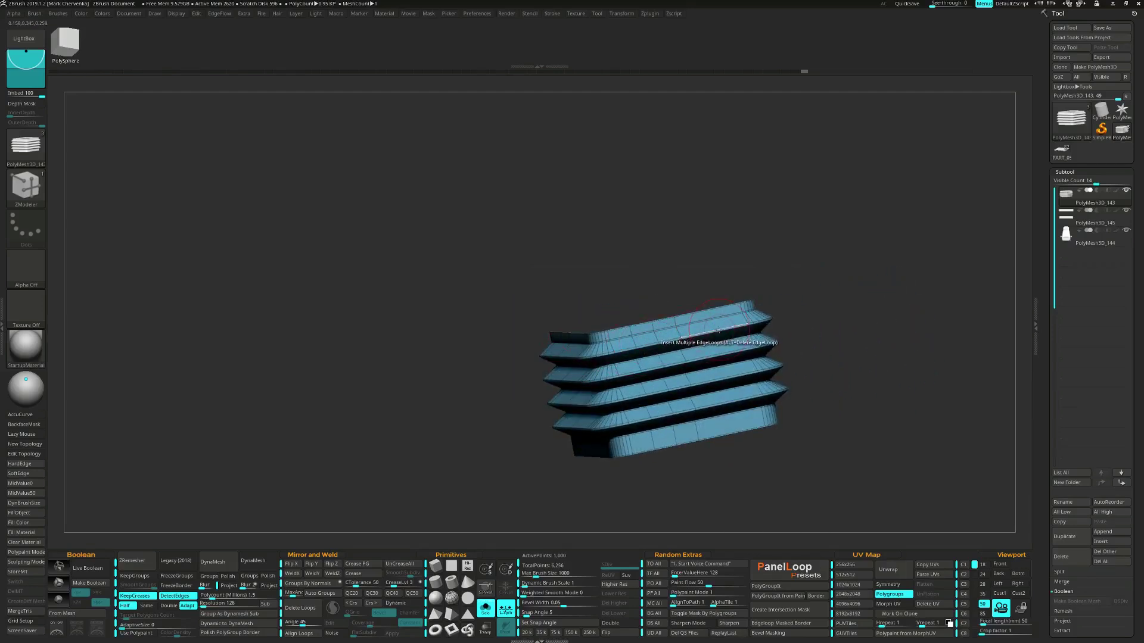
left_click_drag(918, 367, 747, 376)
left_click(713, 353)
left_click(620, 358)
left_click_drag(504, 384, 757, 400)
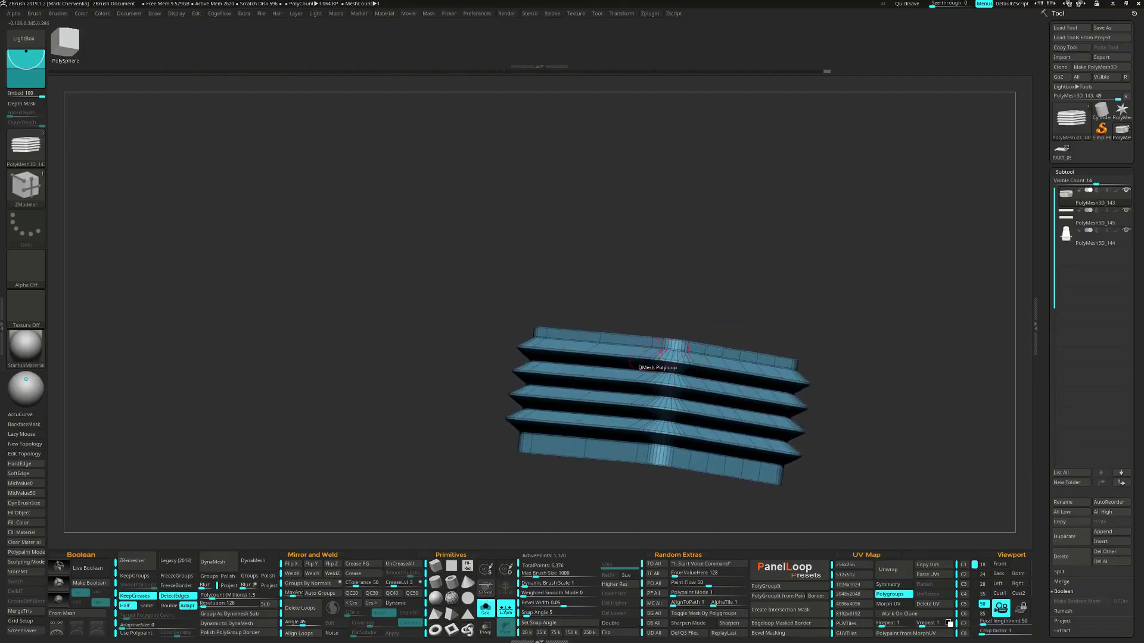
left_click(659, 355)
left_click_drag(834, 385, 667, 373)
left_click(521, 319)
Show the seat parts again and insert a single horizontal edge loop midway around the bellows' upper collar
mouse_move(513, 369)
left_mouse_down("alt")
mouse_move(506, 352)
mouse_move(598, 355)
mouse_move(690, 417)
mouse_move(721, 421)
mouse_move(917, 384)
mouse_move(517, 378)
left_mouse_up("alt")
key("ctrl+shift+s")
left_click_drag(894, 364, 828, 427, "alt")
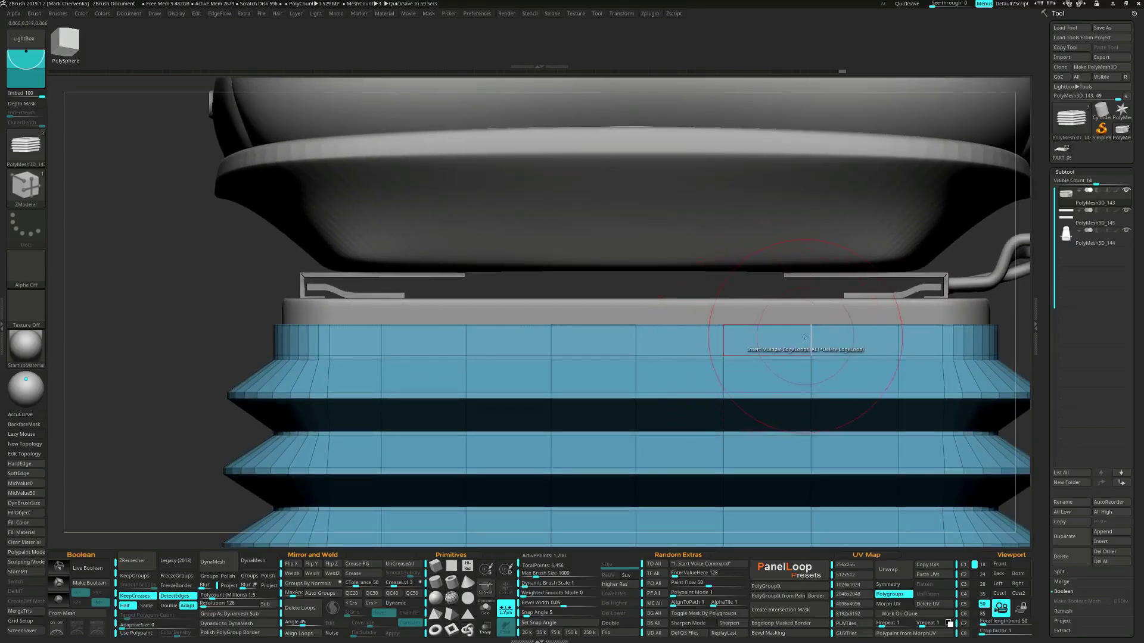
key("space")
left_click(794, 438)
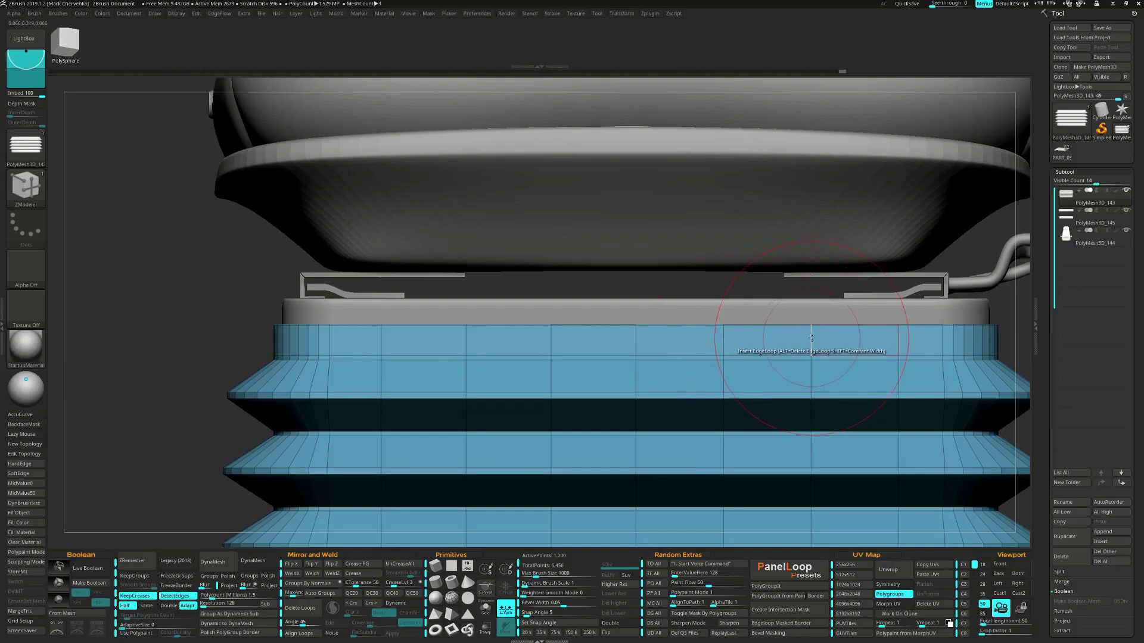
left_click(811, 341)
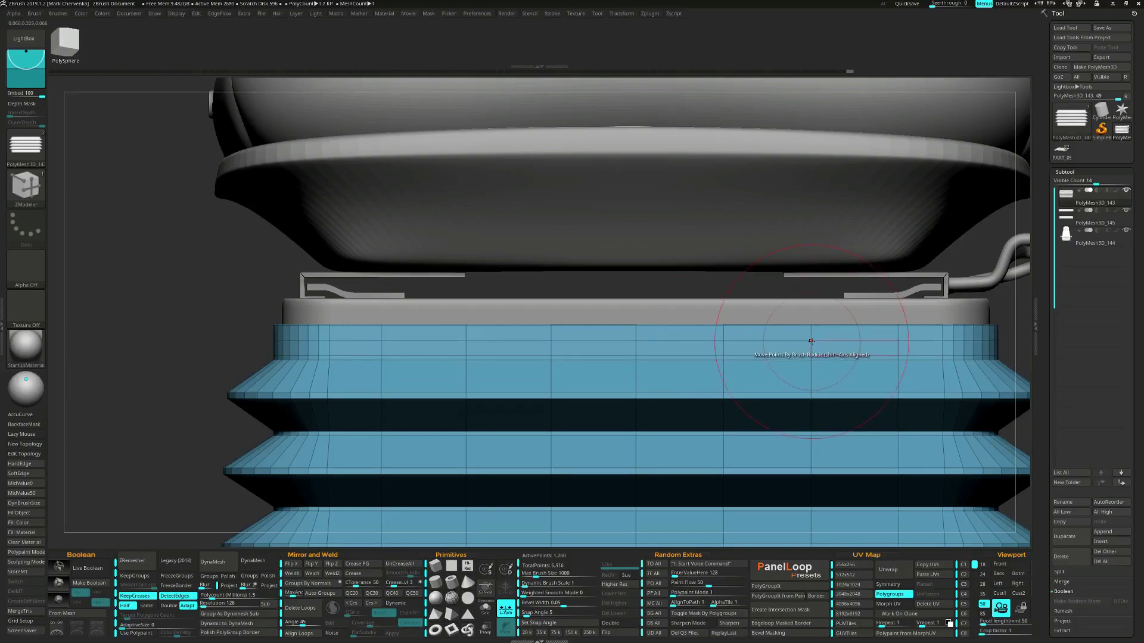
Split a point on the upper collar's middle loop into a small octagonal face
key("space")
left_click(860, 343)
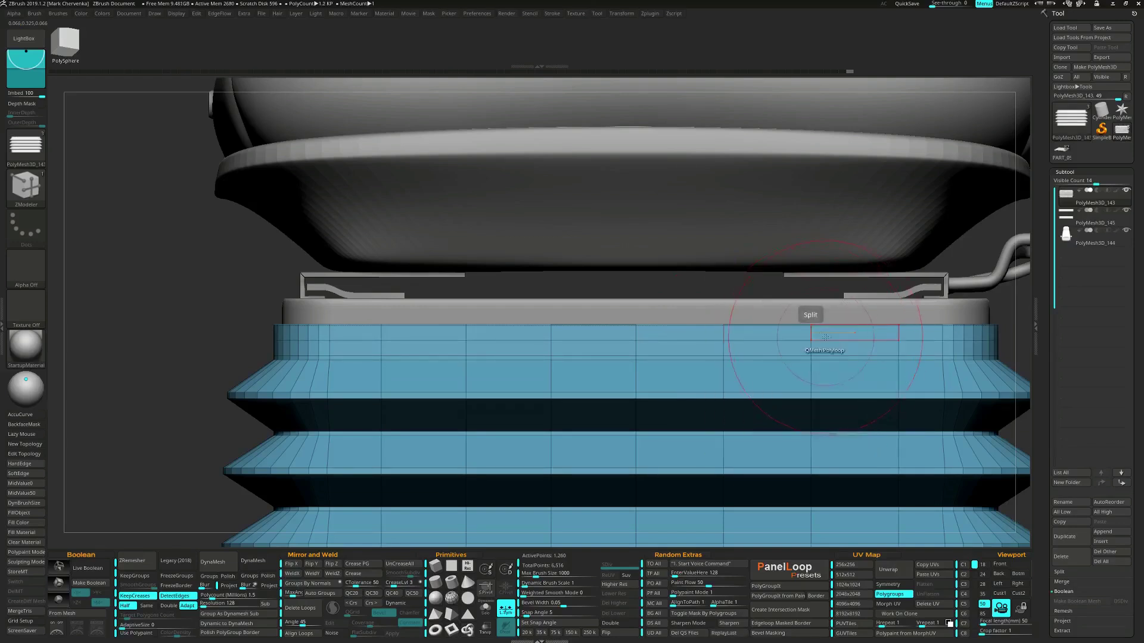
left_click_drag(821, 343, 824, 344)
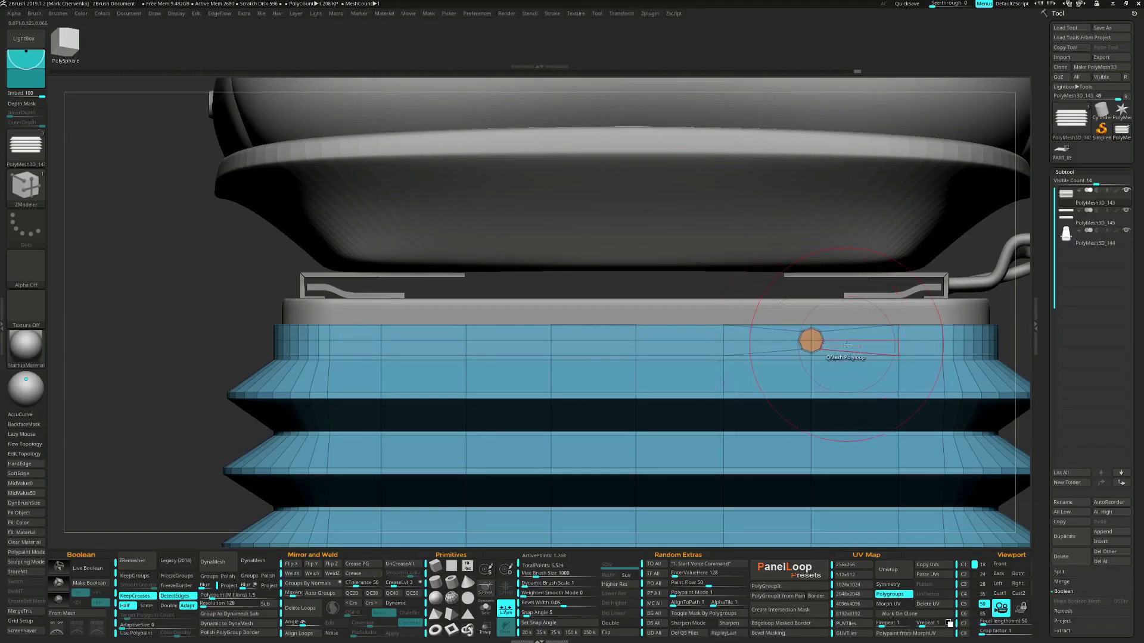
Isolate the bellows and delete the octagonal face and the polygon above it, leaving a notch open to the collar's rim
key("alt+s")
right_click_drag(846, 345, 794, 362, "ctrl")
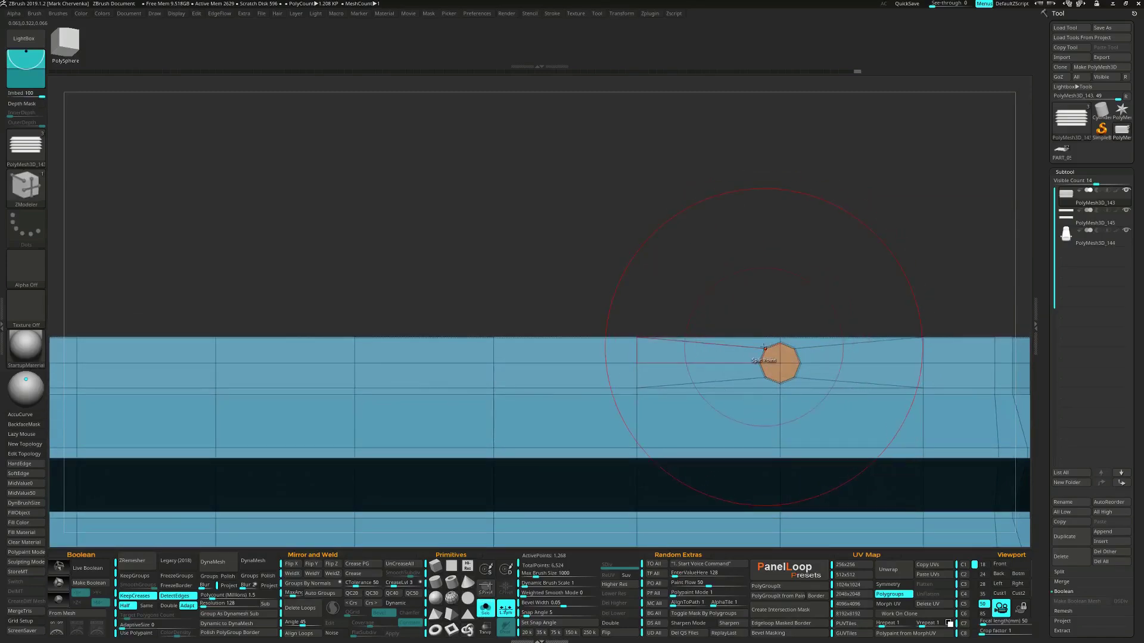
key("space")
left_click(701, 342)
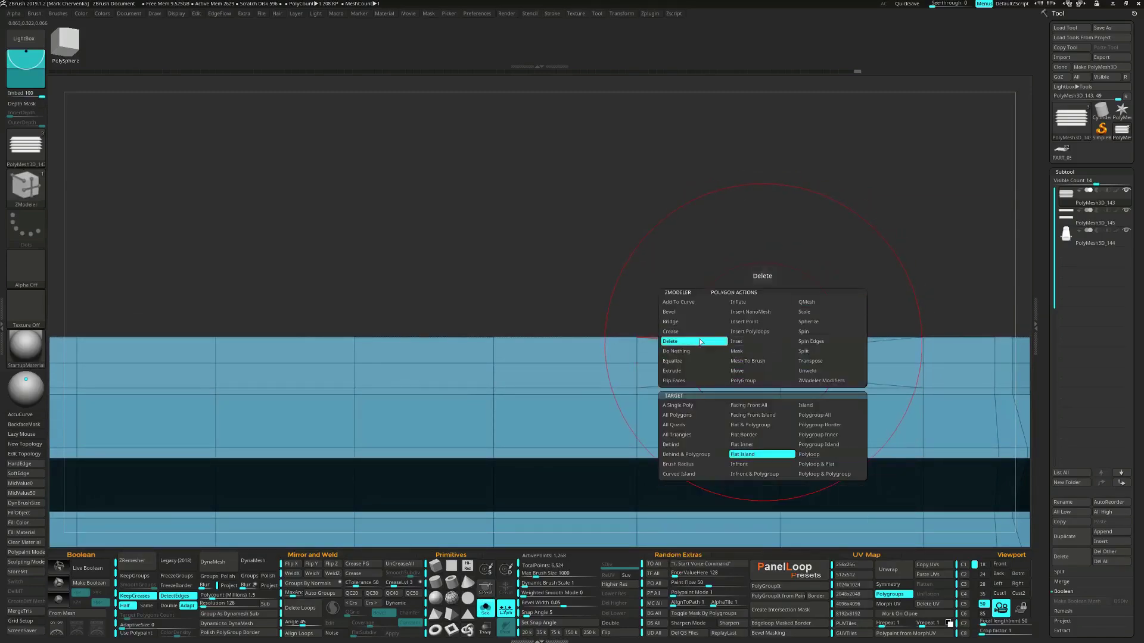
left_click(679, 405)
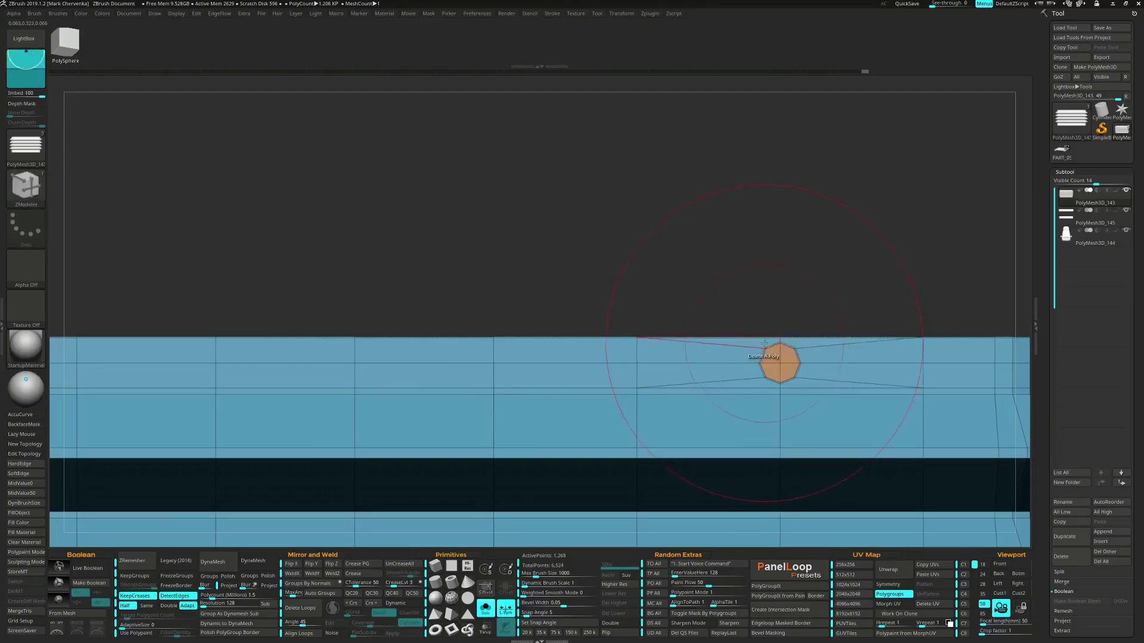
left_click(789, 343)
left_click(786, 364, "alt")
key("ctrl+z")
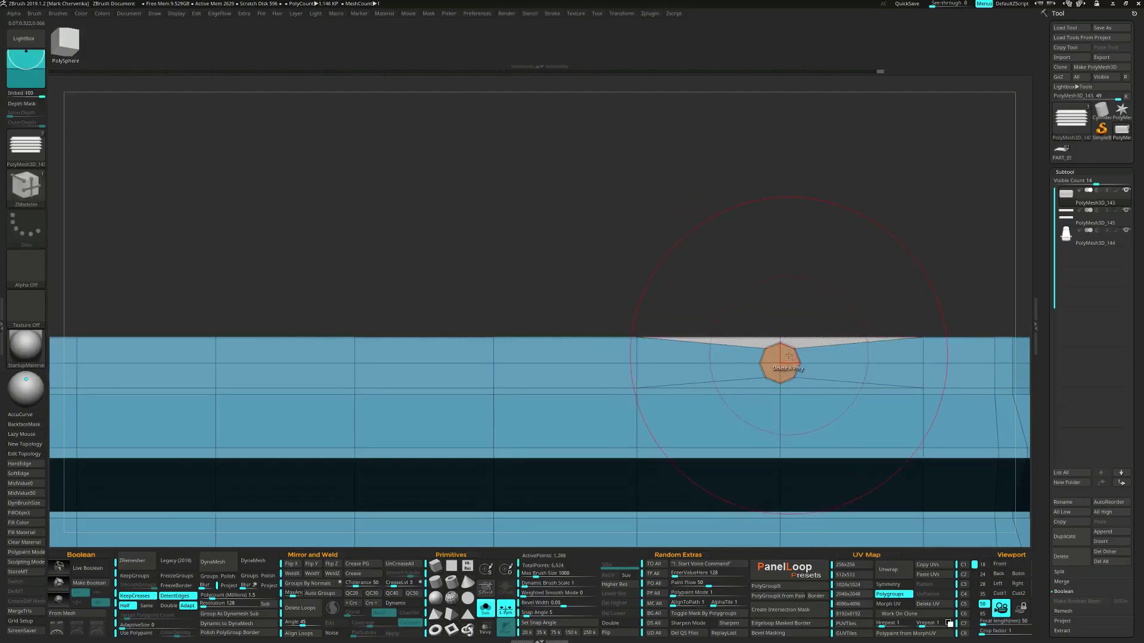
left_click(772, 357)
left_click_drag(777, 361, 777, 391)
right_click_drag(778, 391, 771, 361, "shift")
Unmask only the notch's upper points, raise them level with the rim, widen them by a factor of 1.4366, and clear the mask
mouse_move(755, 314)
left_mouse_down("ctrl")
mouse_move(785, 335)
mouse_move(781, 353)
mouse_move(801, 356)
left_mouse_up("ctrl")
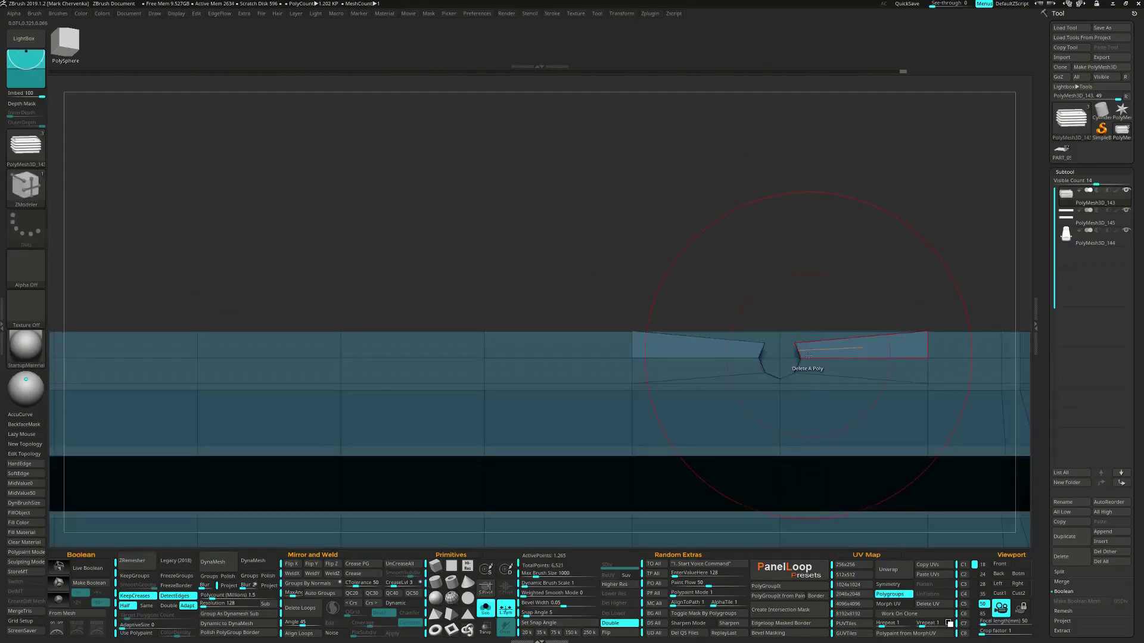
key("w")
left_click(811, 273)
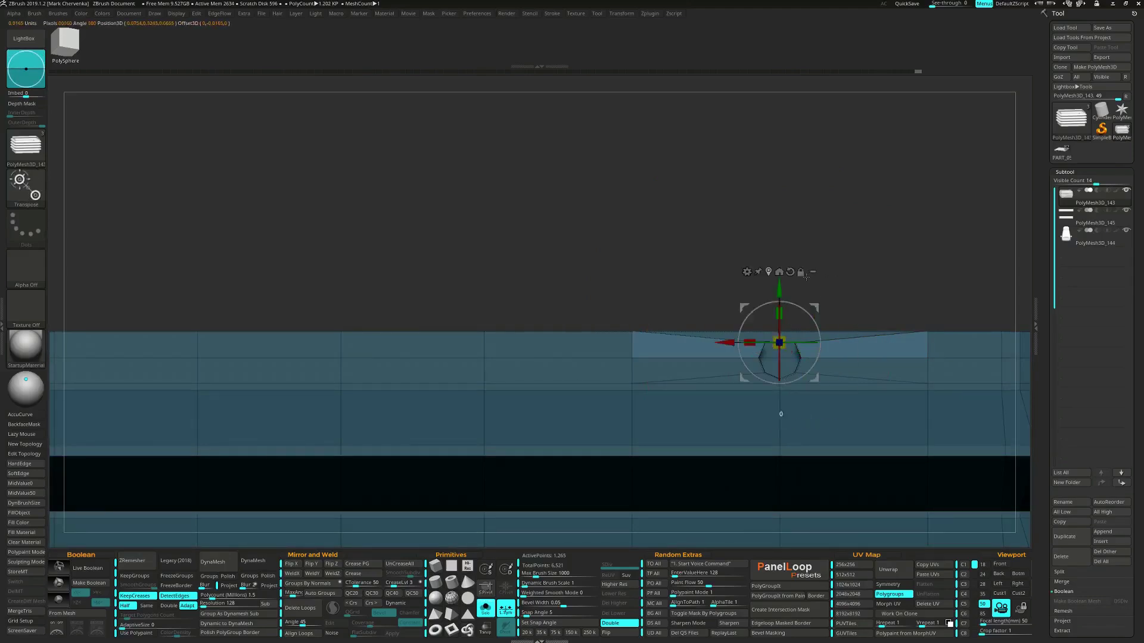
left_click_drag(779, 290, 784, 280)
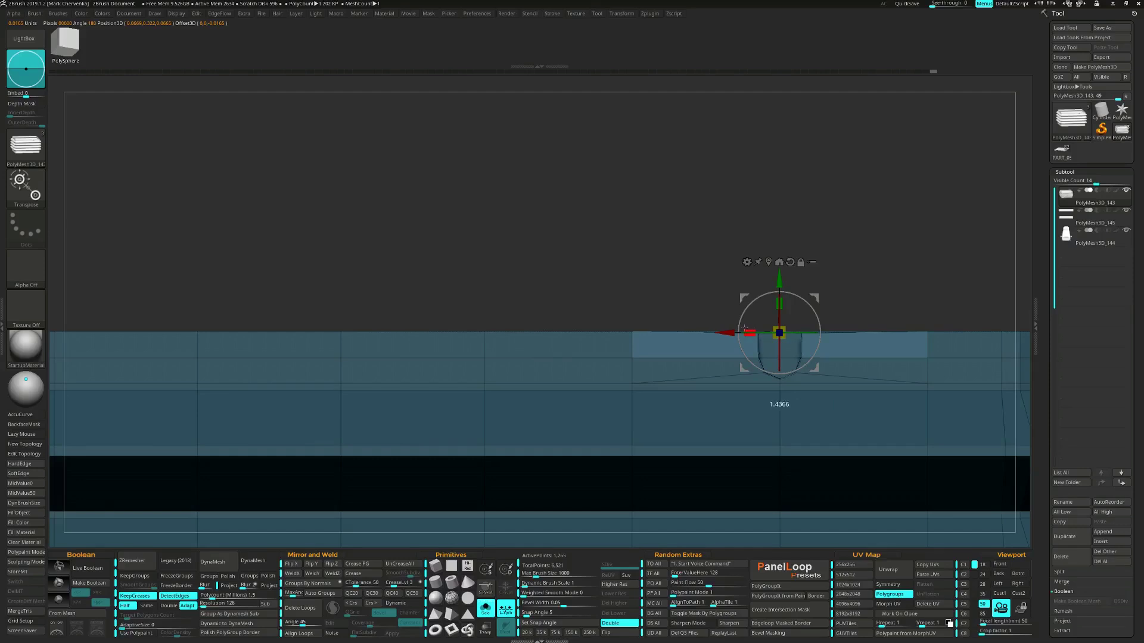
left_click_drag(814, 251, 845, 277, "ctrl")
mouse_move(841, 274)
right_mouse_down("ctrl")
mouse_move(834, 244)
mouse_move(826, 284)
mouse_move(839, 288)
right_mouse_up("ctrl")
key("q")
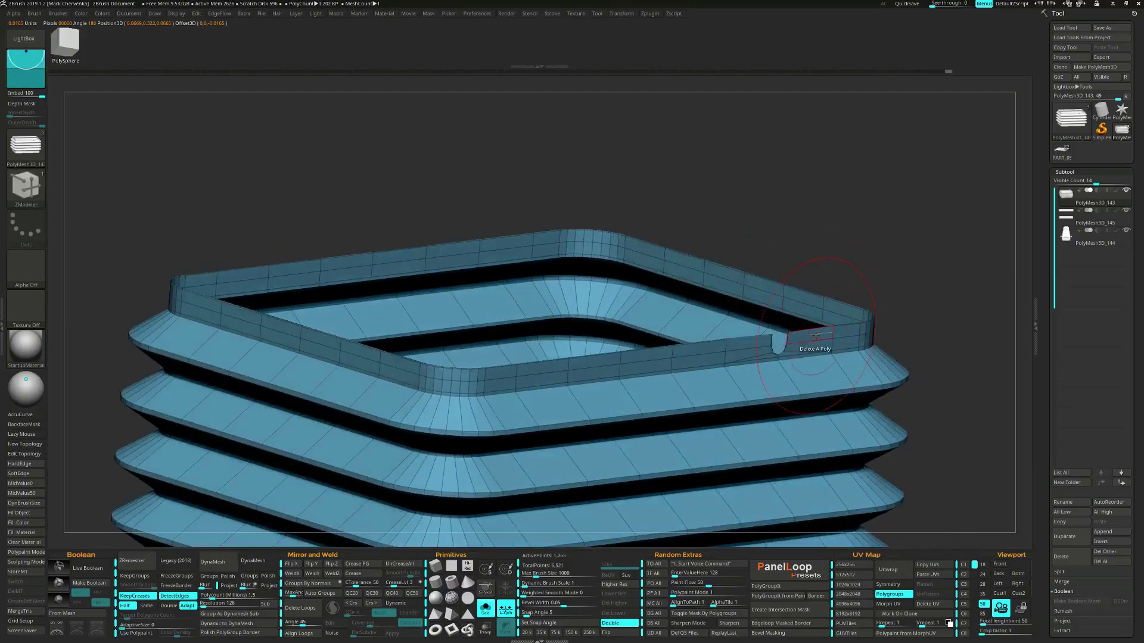
Give the bellows a thin wall thickness using QMesh on all polygons
key("space")
left_click(882, 302)
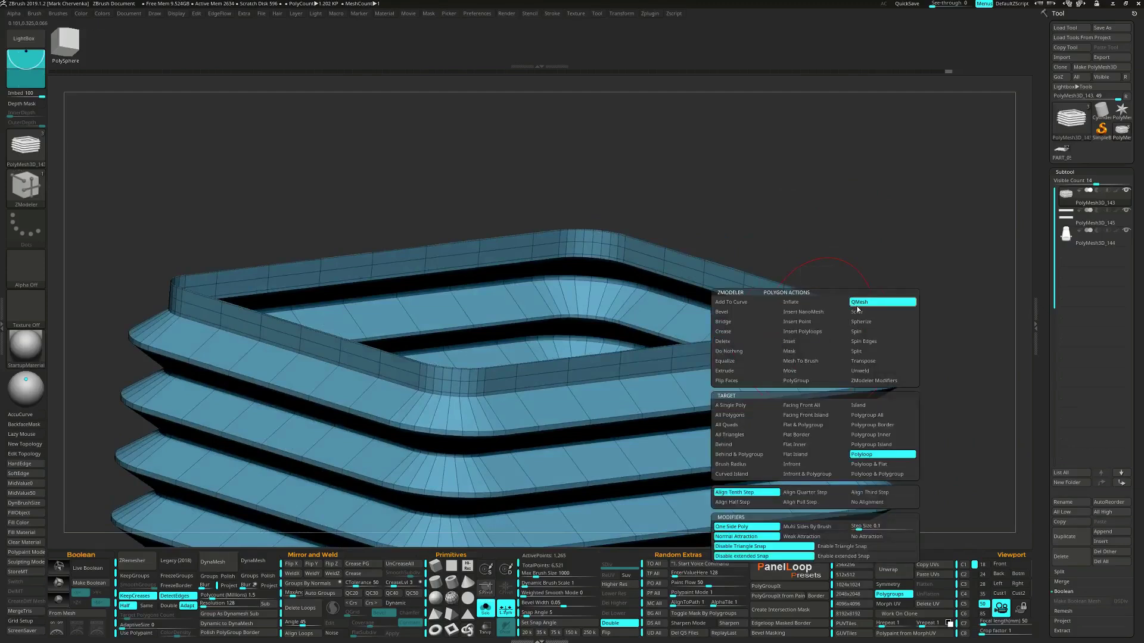
left_click(755, 415)
left_click_drag(800, 336, 788, 330)
right_click_drag(853, 332, 858, 298, "ctrl")
right_click_drag(858, 297, 839, 309)
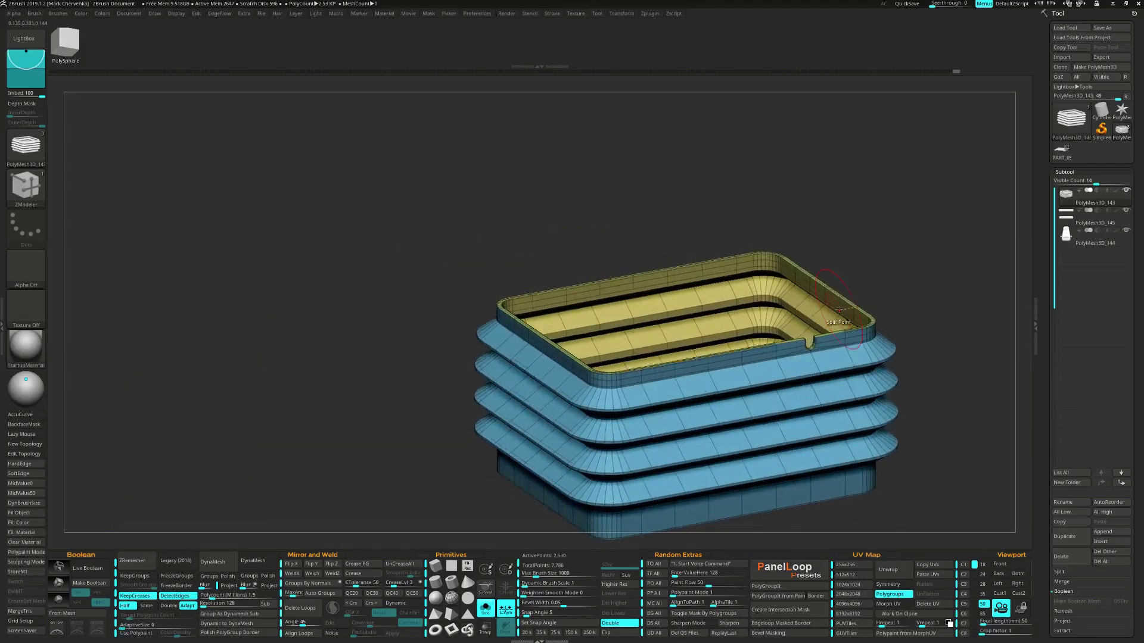
Preview the thickened bellows with Dynamic Subdiv and without wireframe, checking the shape of the collar's notch
key("d")
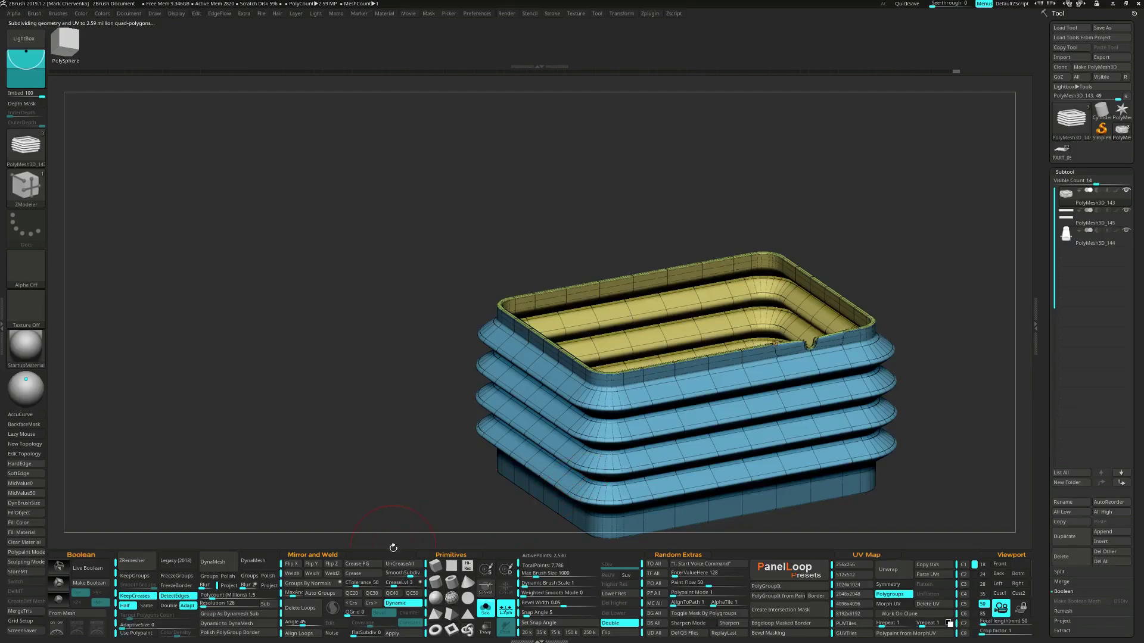
mouse_move(809, 381)
right_mouse_down("ctrl")
mouse_move(813, 365)
mouse_move(845, 372)
mouse_move(809, 368)
mouse_move(845, 373)
mouse_move(809, 360)
mouse_move(804, 334)
mouse_move(823, 330)
mouse_move(876, 262)
mouse_move(806, 297)
mouse_move(807, 353)
right_mouse_up("ctrl")
key("shift+f")
key("shift+f")
key("shift+d")
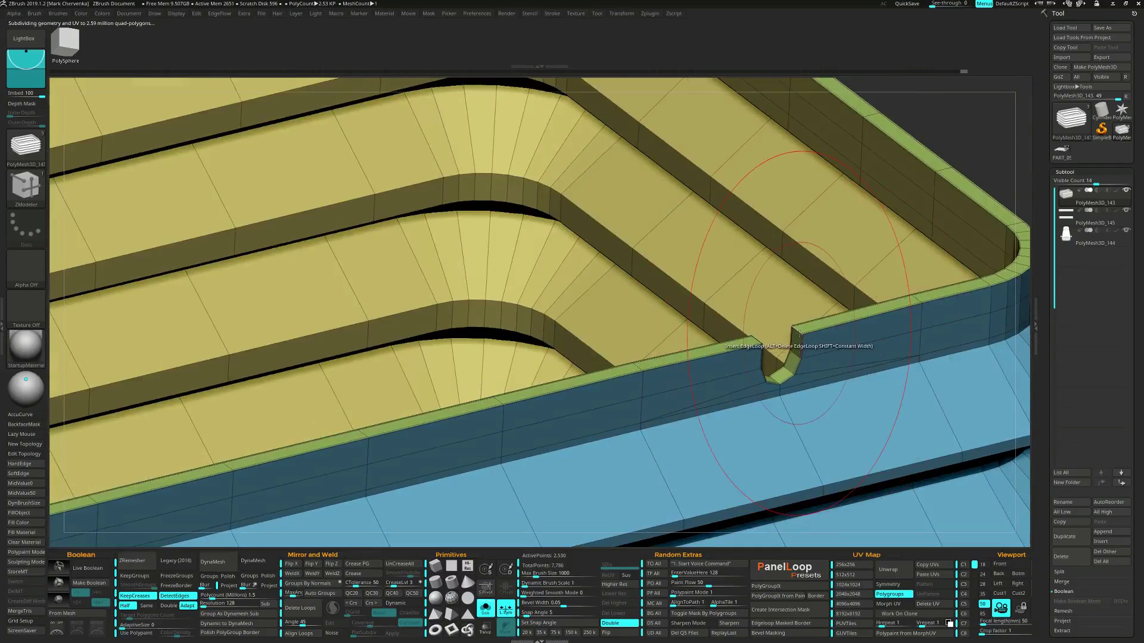
Set the edge action to Crease and QMesh the notch's inner wall faces slightly to form a thin border around the opening
key("space")
left_click(731, 393)
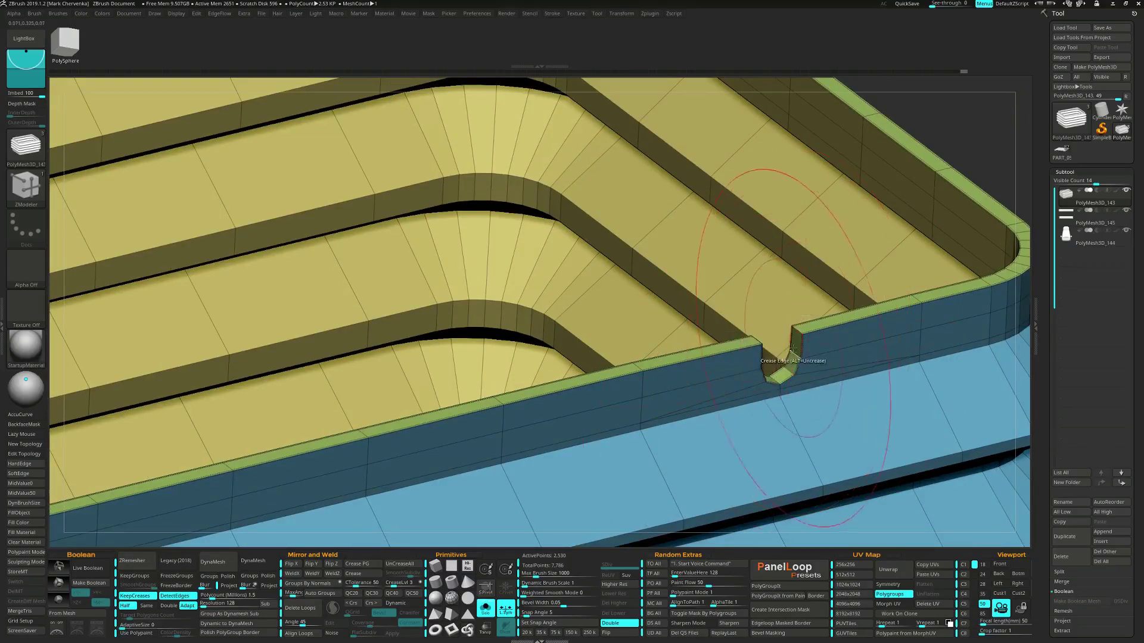
key("space")
left_click(713, 405)
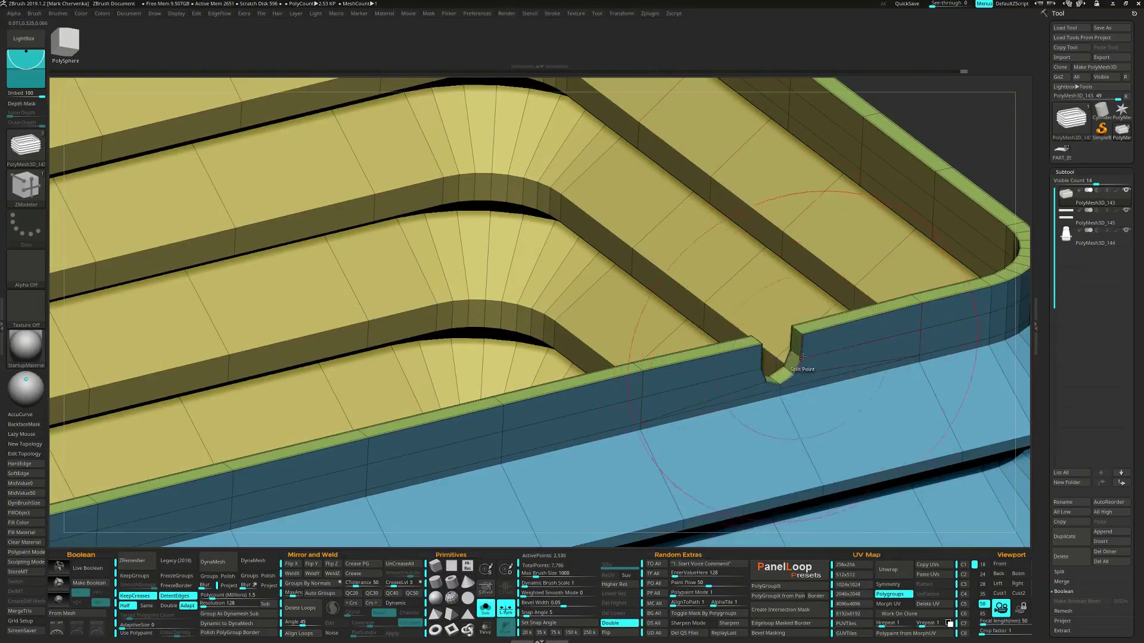
left_click(791, 365, "alt")
right_click_drag(781, 378, 752, 387)
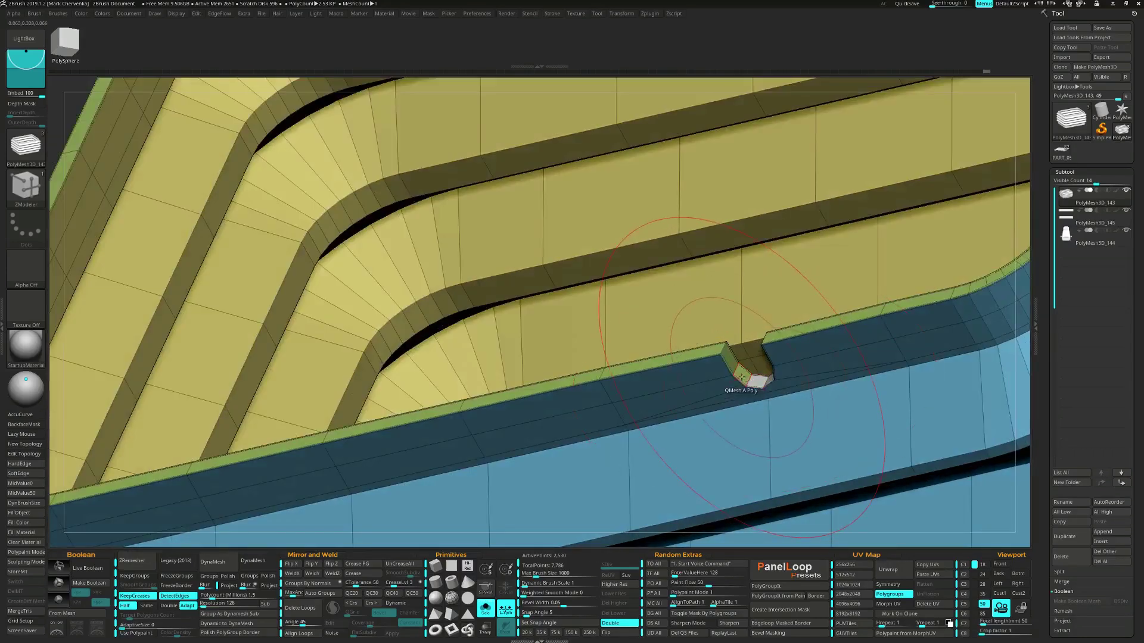
left_click_drag(730, 363, 739, 363)
left_click(734, 364)
key("ctrl+z")
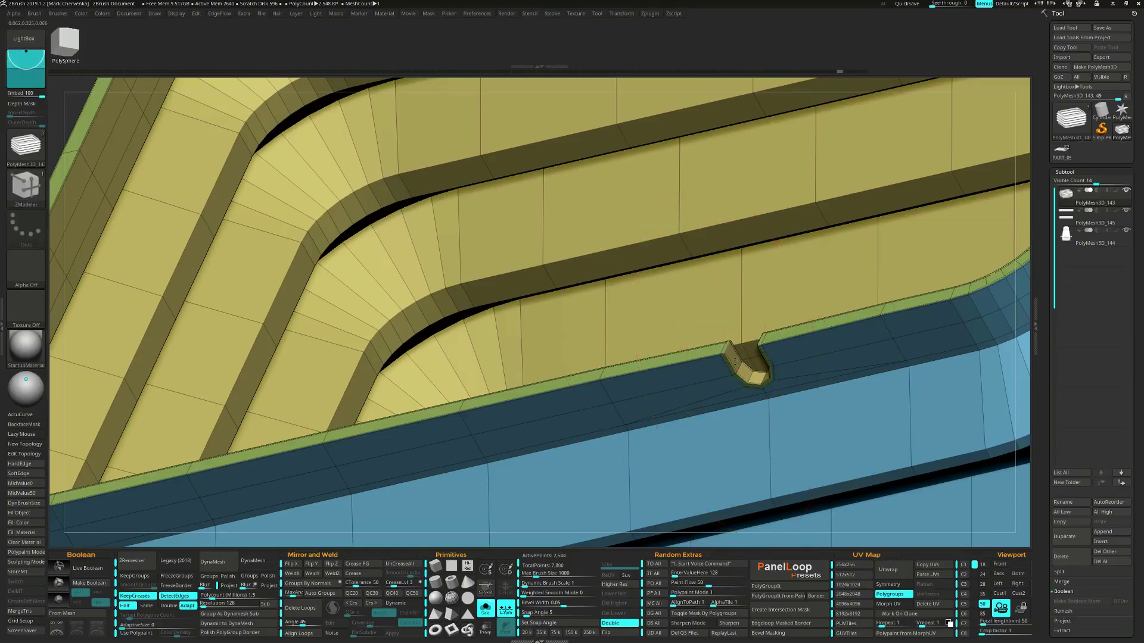
key("ctrl+shift+z")
Choose Crease as the polygon action and examine the bordered notch with Dynamic Subdiv, with and without wireframe
right_click_drag(728, 358, 727, 387, "ctrl")
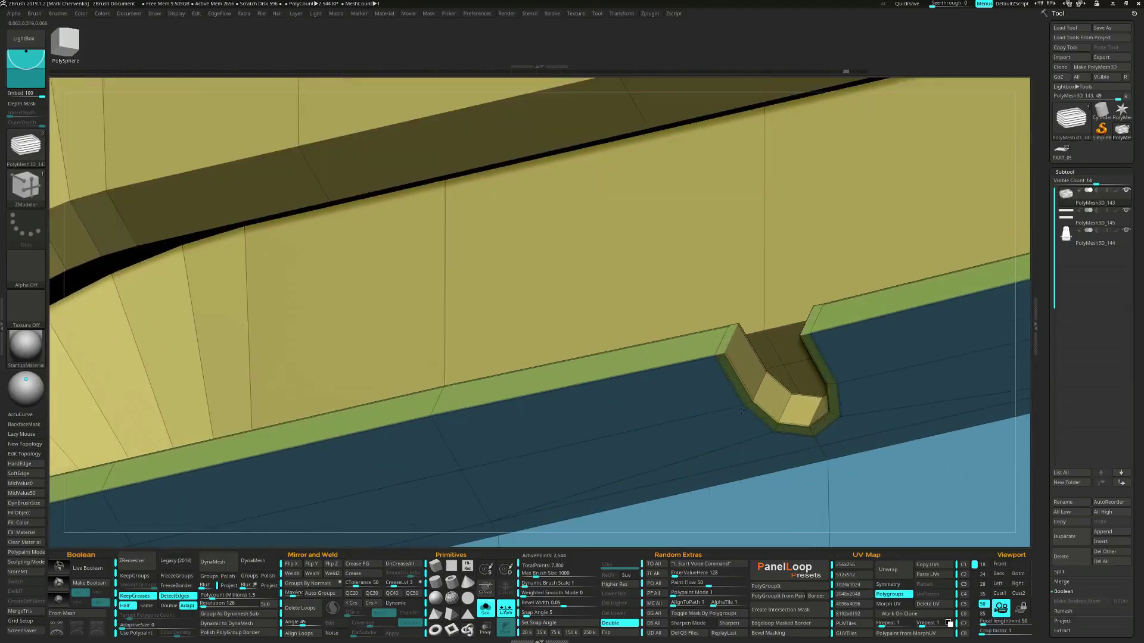
key("space")
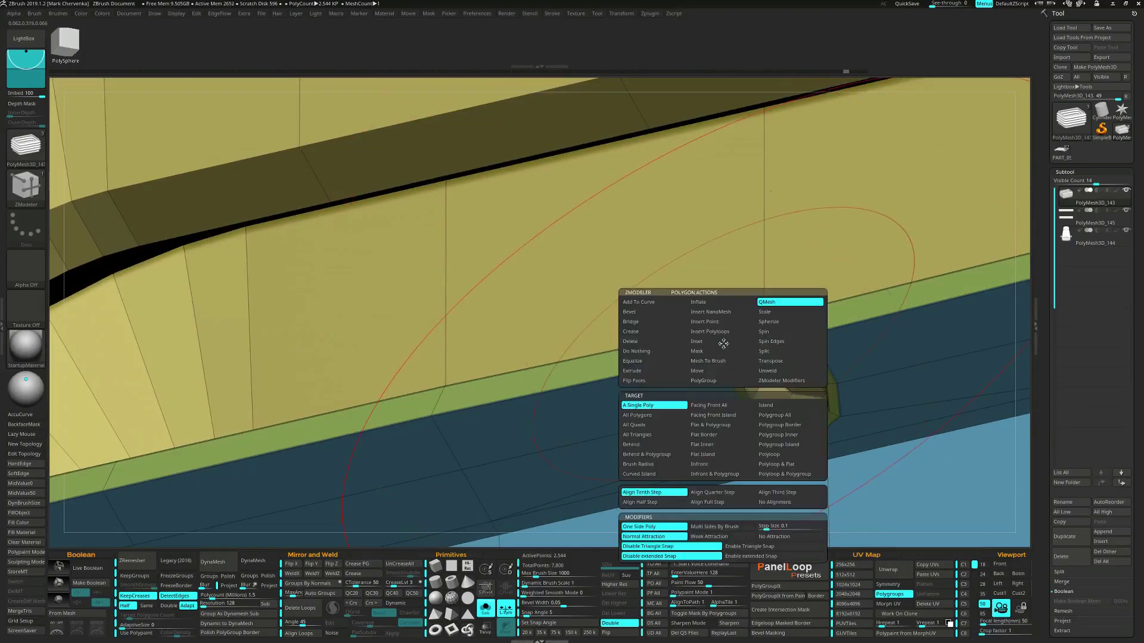
left_click(656, 335)
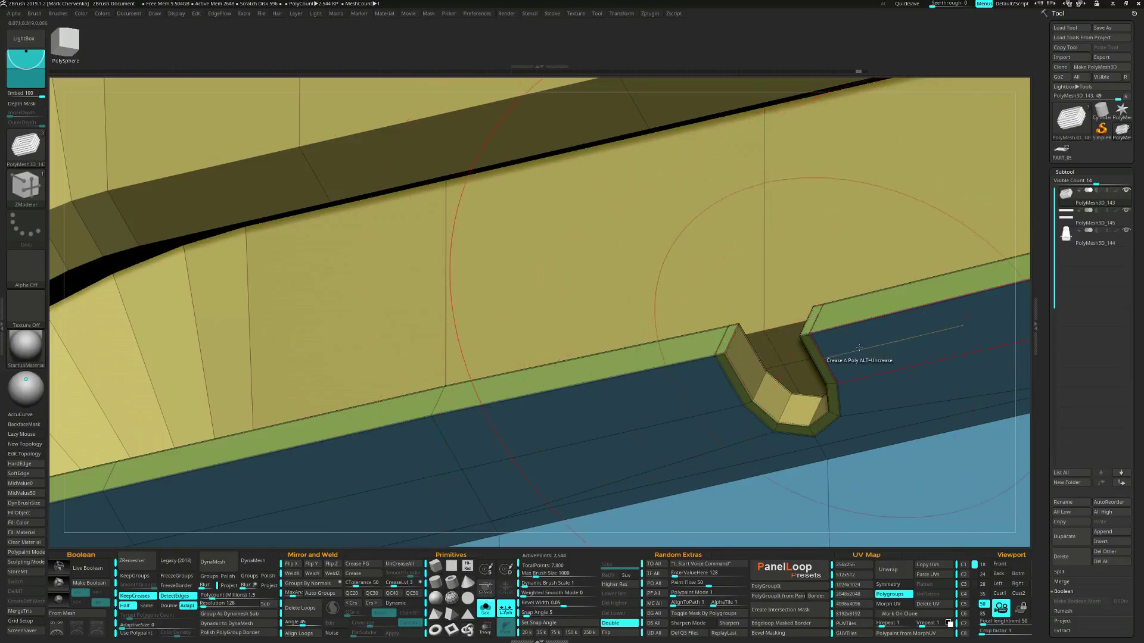
key("d")
right_click_drag(859, 347, 721, 277, "ctrl")
key("shift+f")
right_click_drag(742, 381, 687, 394)
key("shift+f")
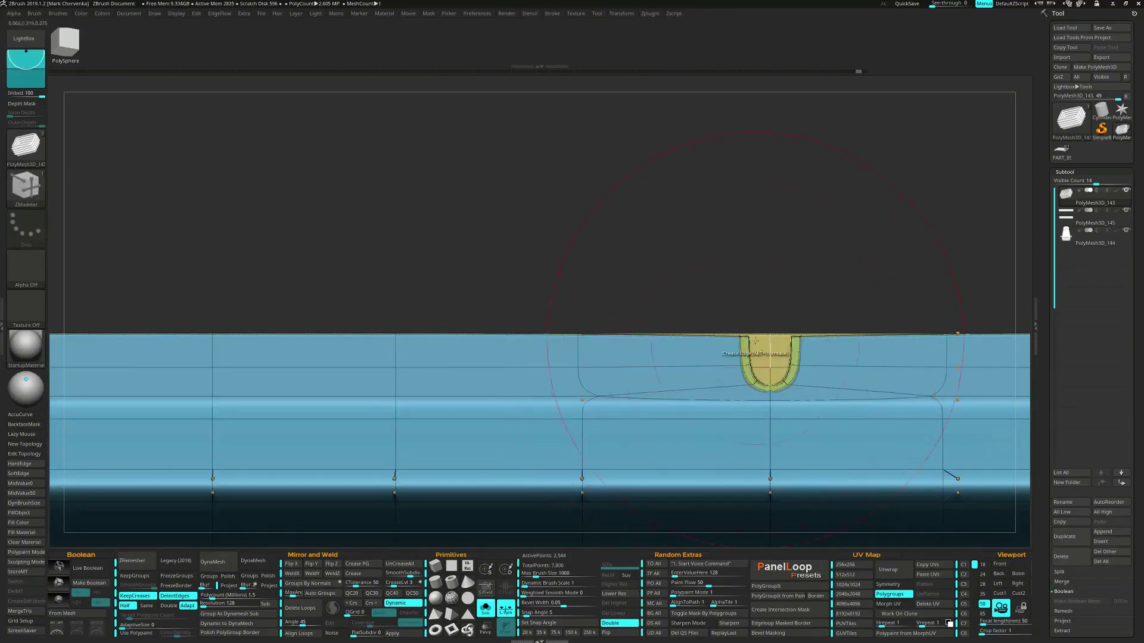
Mask the bellows except for the notch area, align its upper edge with the rim, and widen the notch by a factor of 1.093
key("ctrl")
left_click_drag(723, 355, 812, 396, "ctrl")
right_click_drag(807, 314, 791, 343)
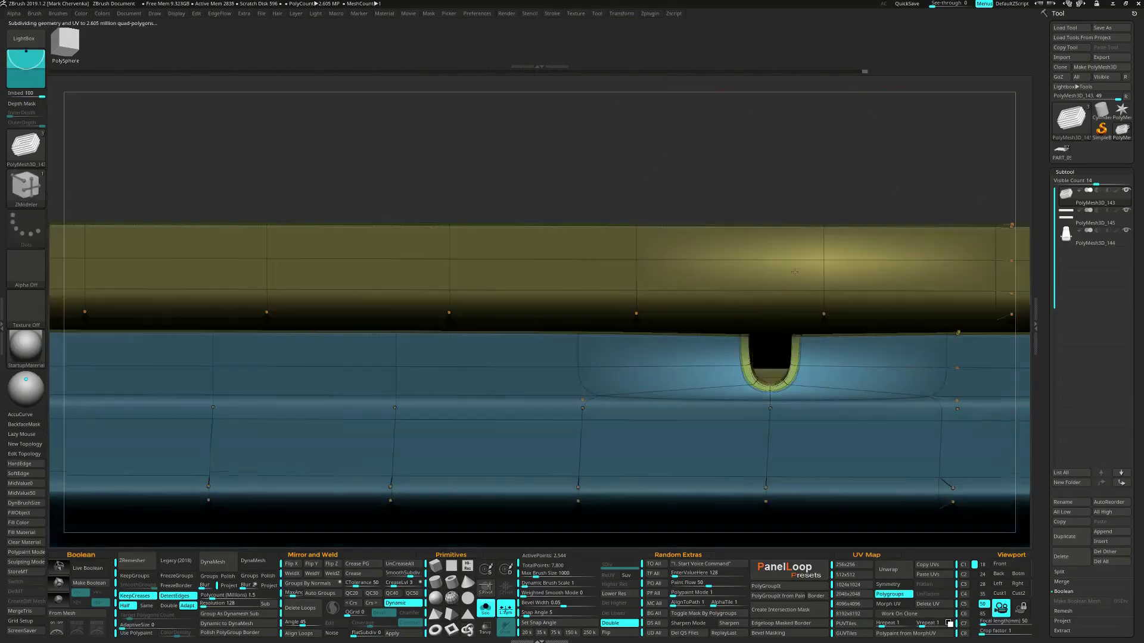
left_click_drag(667, 159, 972, 301, "ctrl")
key("w")
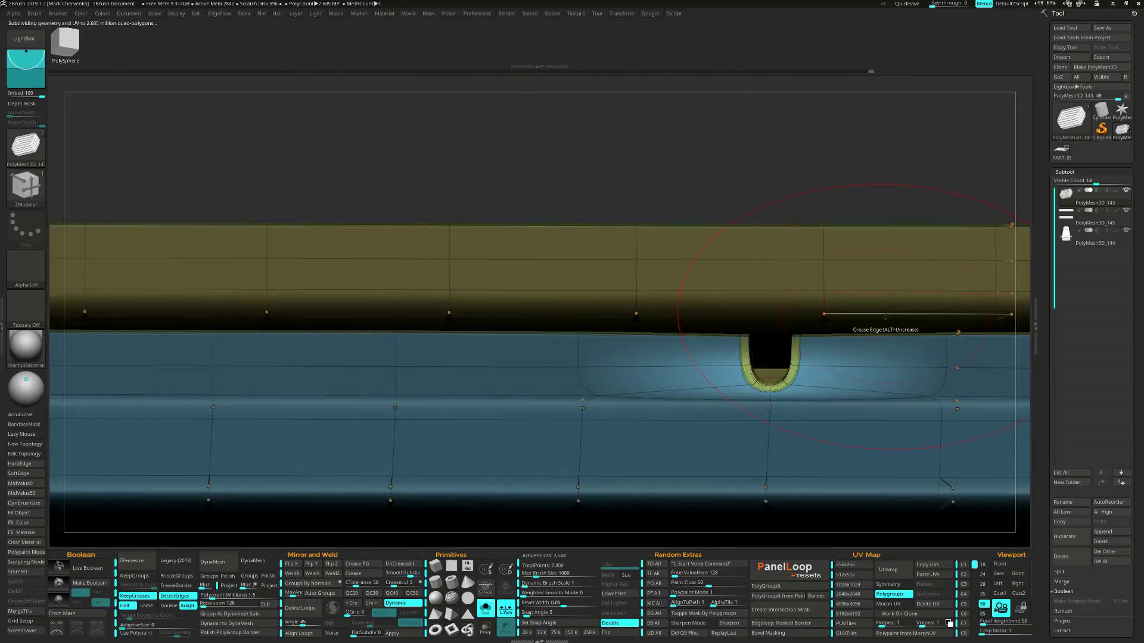
key("shift+f")
right_click_drag(864, 348, 852, 319)
mouse_move(769, 285)
left_mouse_down()
mouse_move(769, 271)
mouse_move(836, 289)
left_mouse_up()
left_click_drag(680, 260, 818, 345, "ctrl")
left_click_drag(846, 273, 845, 282)
mouse_move(637, 210)
left_mouse_down("ctrl")
mouse_move(767, 305)
mouse_move(844, 324)
left_mouse_up("ctrl")
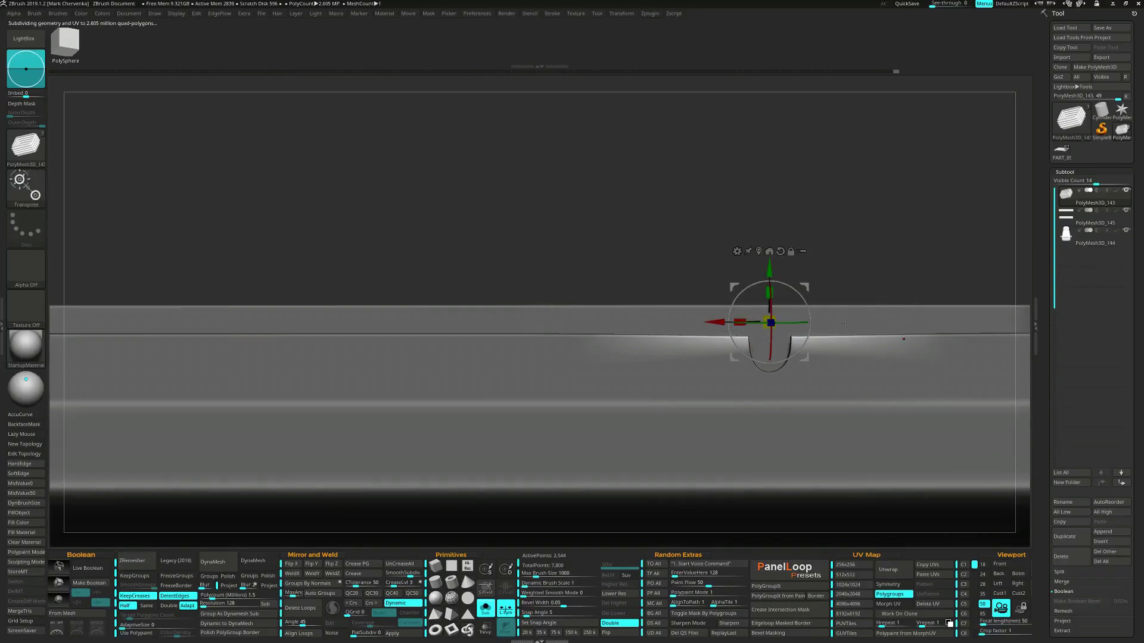
left_click(704, 222)
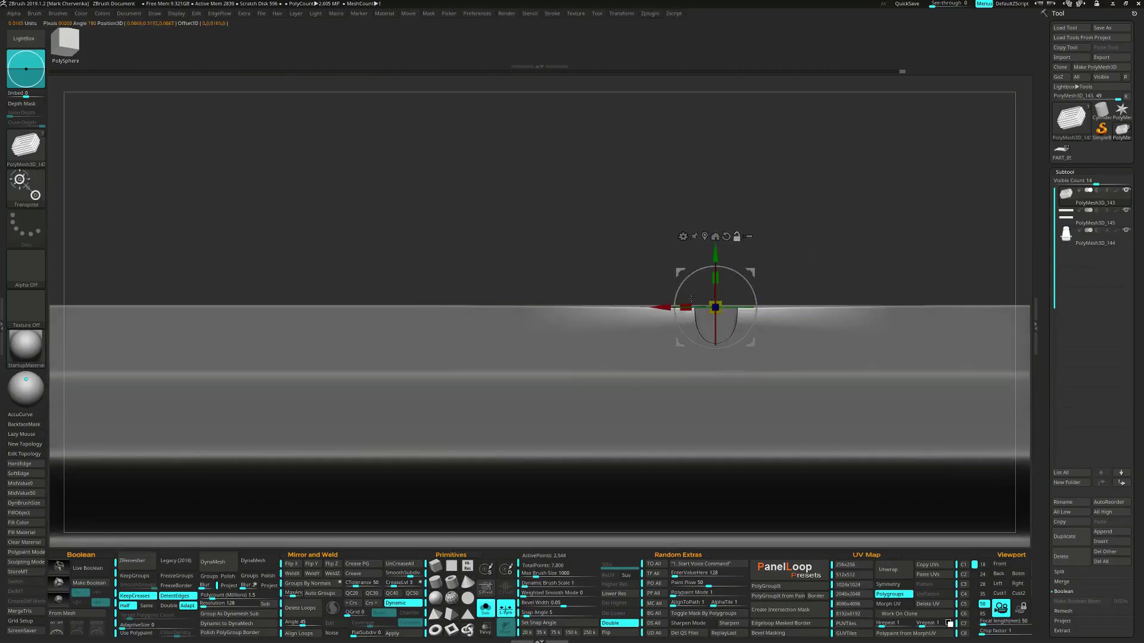
left_click_drag(689, 302, 687, 302)
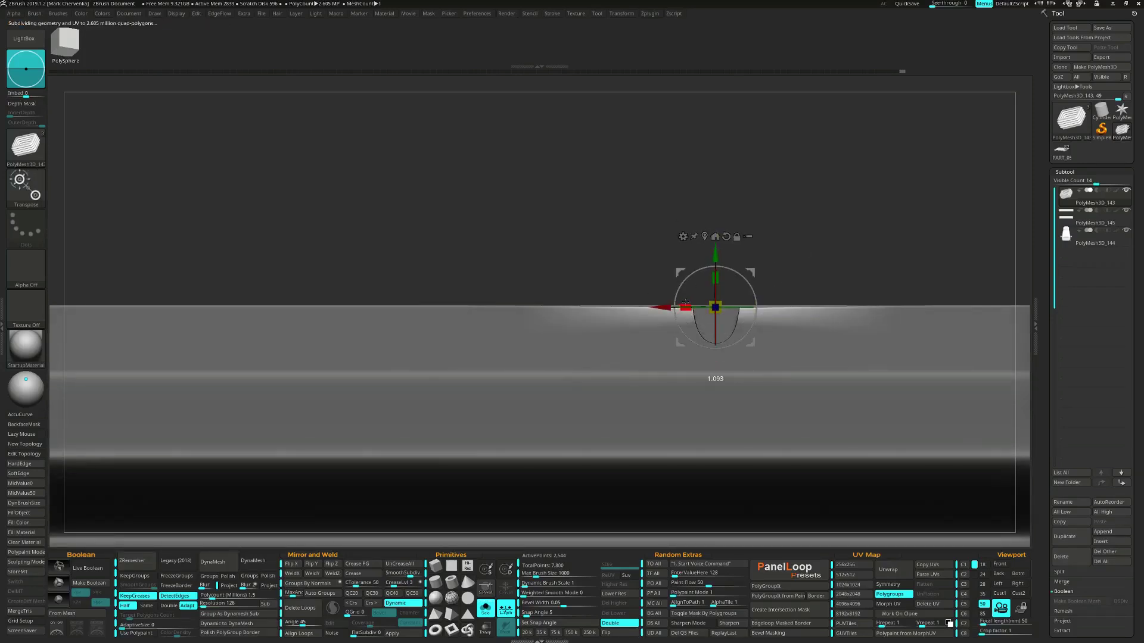
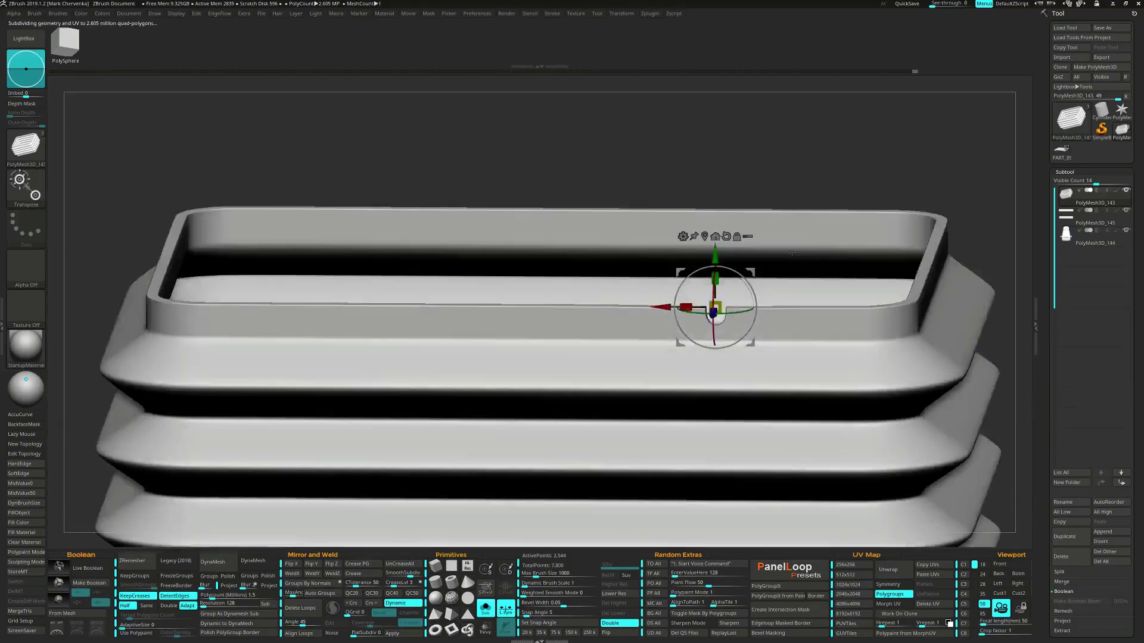
Show the seat parts again and narrow the bellows slightly toward its base with a taper deformer set to 0.05, accepting the result
right_click_drag(792, 252, 903, 343)
key("shift+s")
key("shift+d")
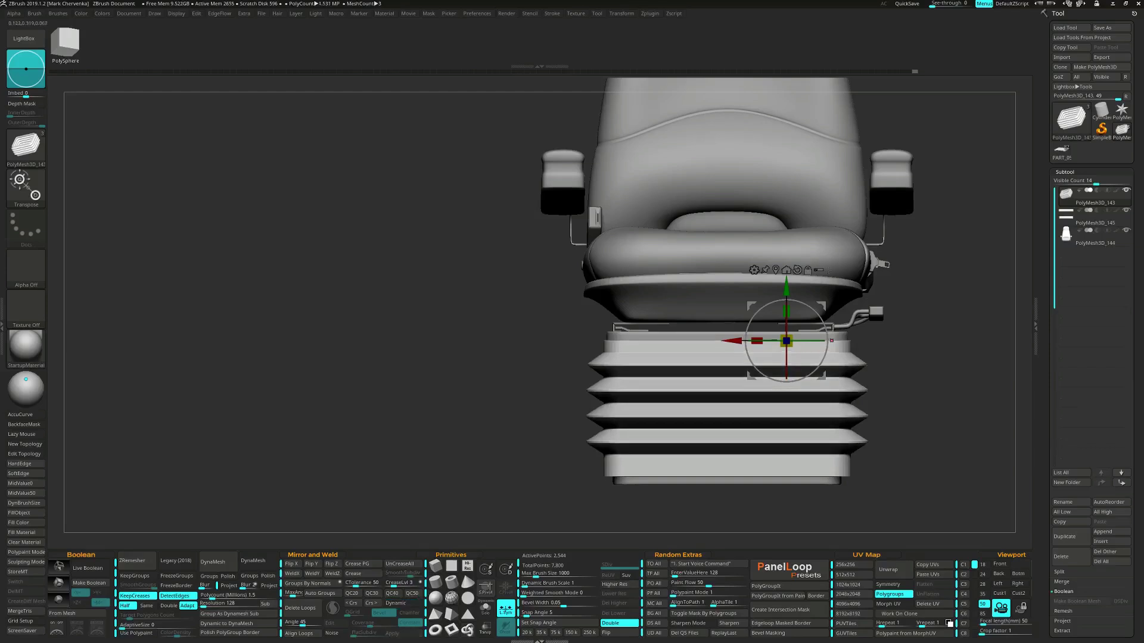
left_click(776, 270)
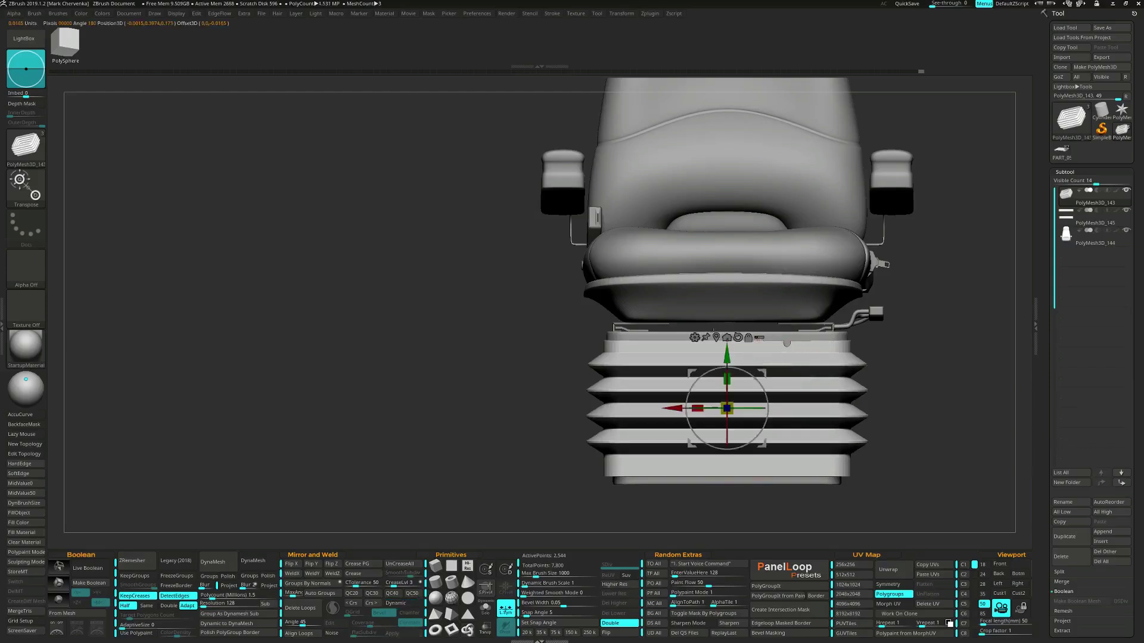
left_click(694, 337)
left_click(765, 411)
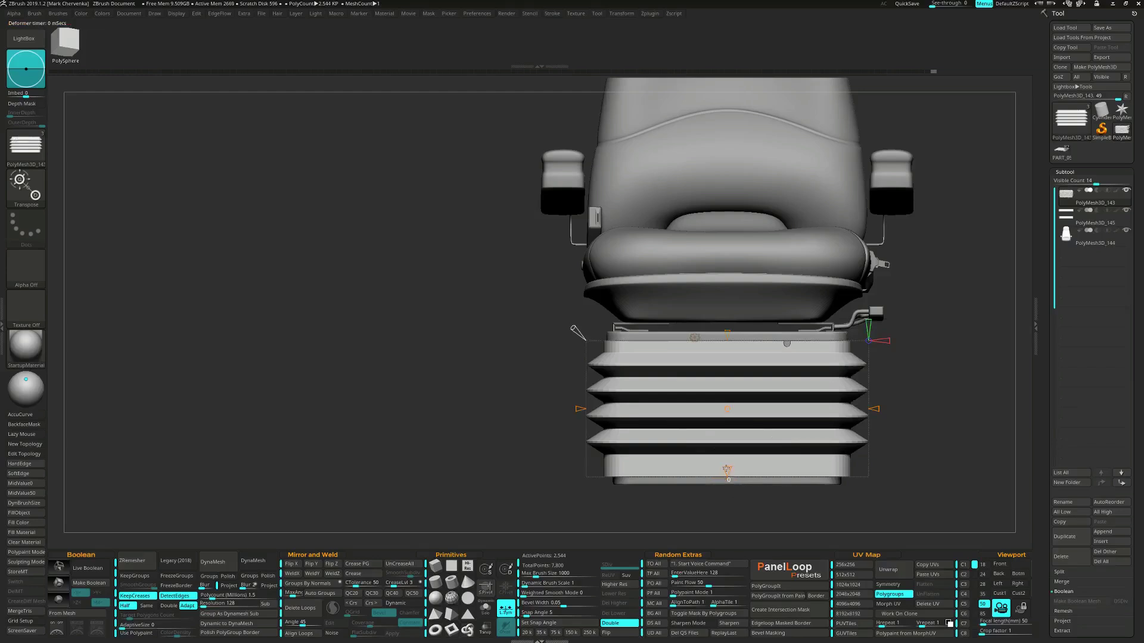
left_click_drag(727, 469, 727, 468)
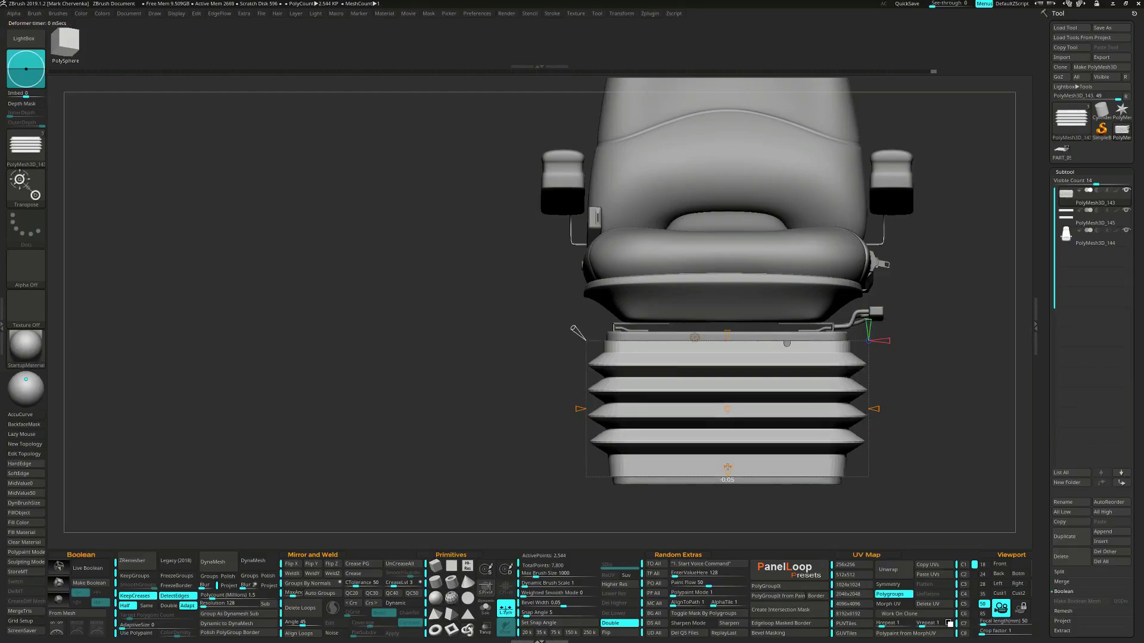
mouse_move(694, 400)
right_mouse_down()
mouse_move(730, 393)
mouse_move(704, 341)
mouse_move(698, 399)
right_mouse_up()
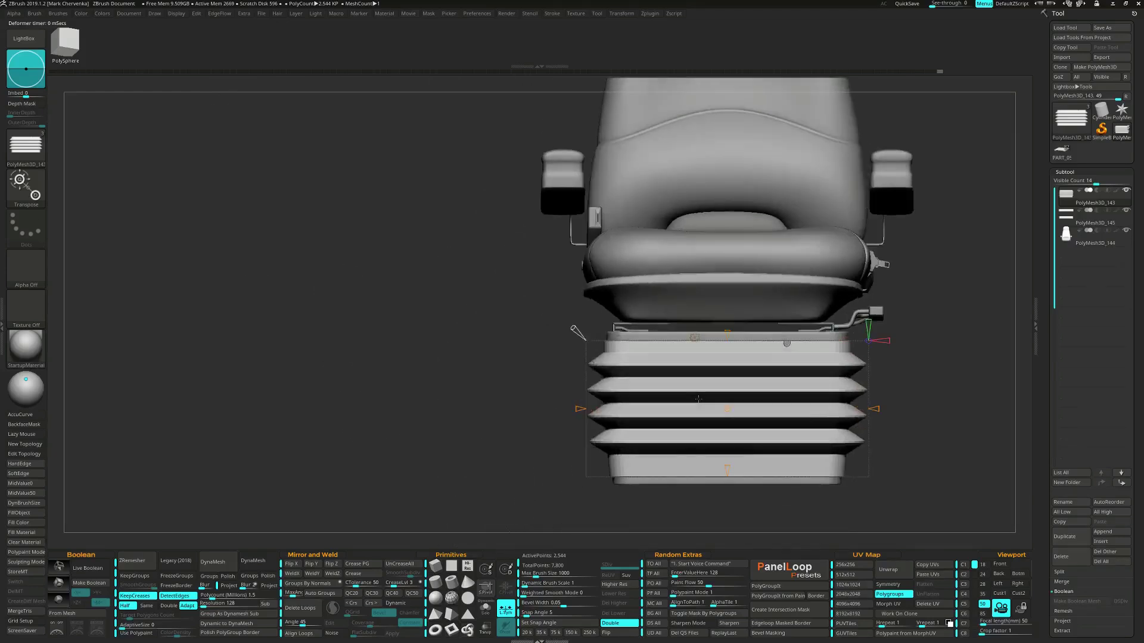
left_click(696, 340)
left_click(845, 340)
Turn on Dynamic Subdiv for the bellows and scale it down uniformly by a factor of 0.9817
key("d")
right_click_drag(902, 352, 894, 375)
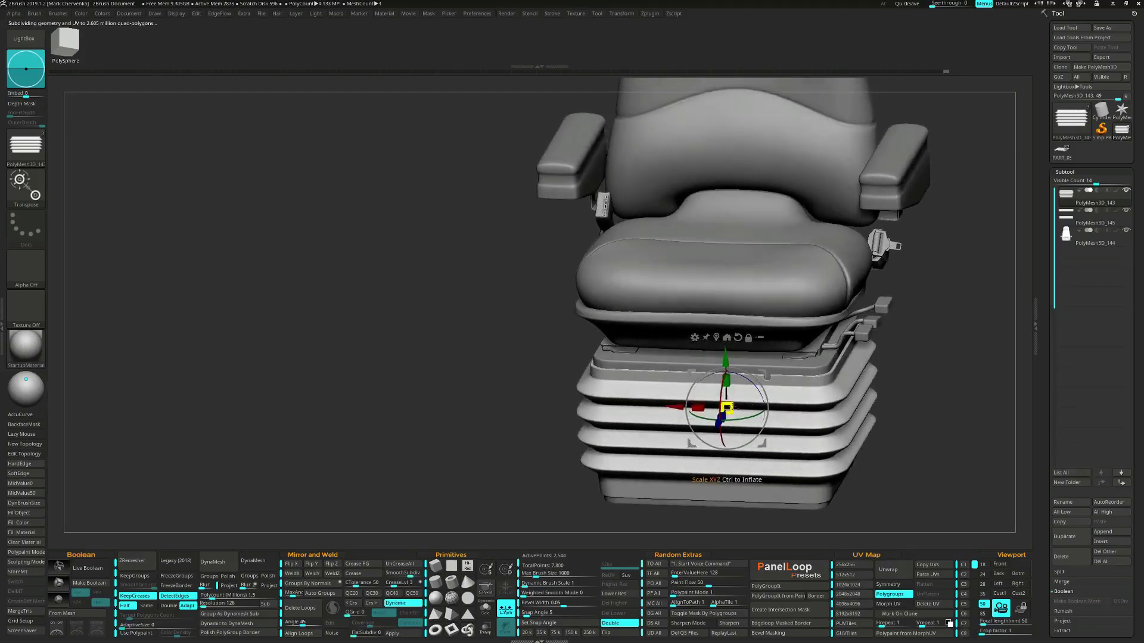
left_click_drag(730, 407, 728, 409)
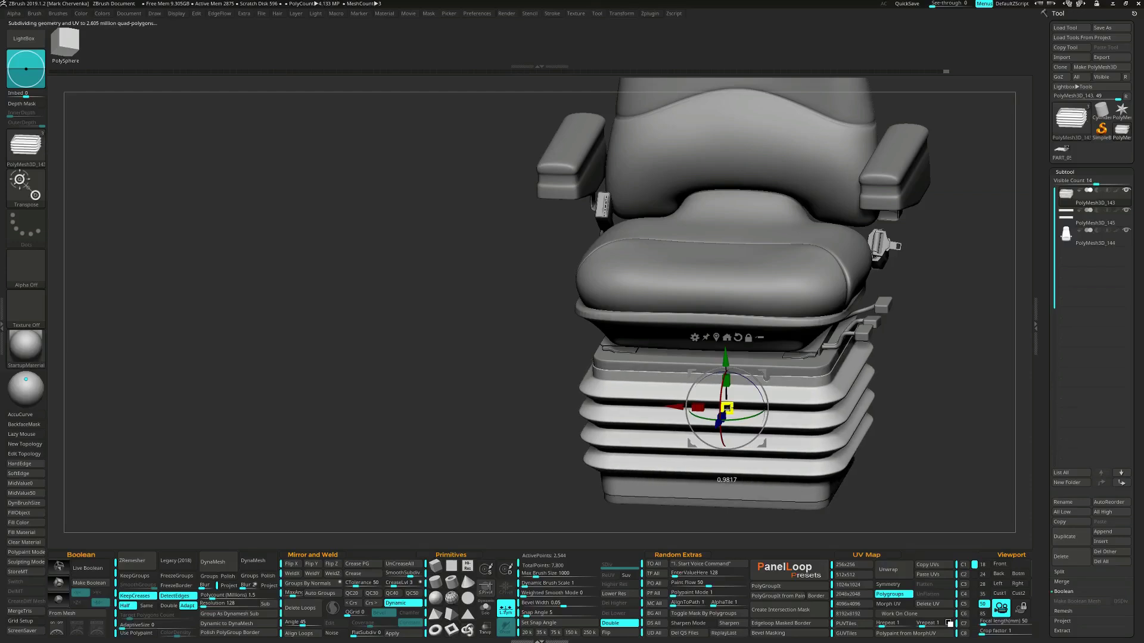
left_click_drag(911, 458, 931, 439, "shift")
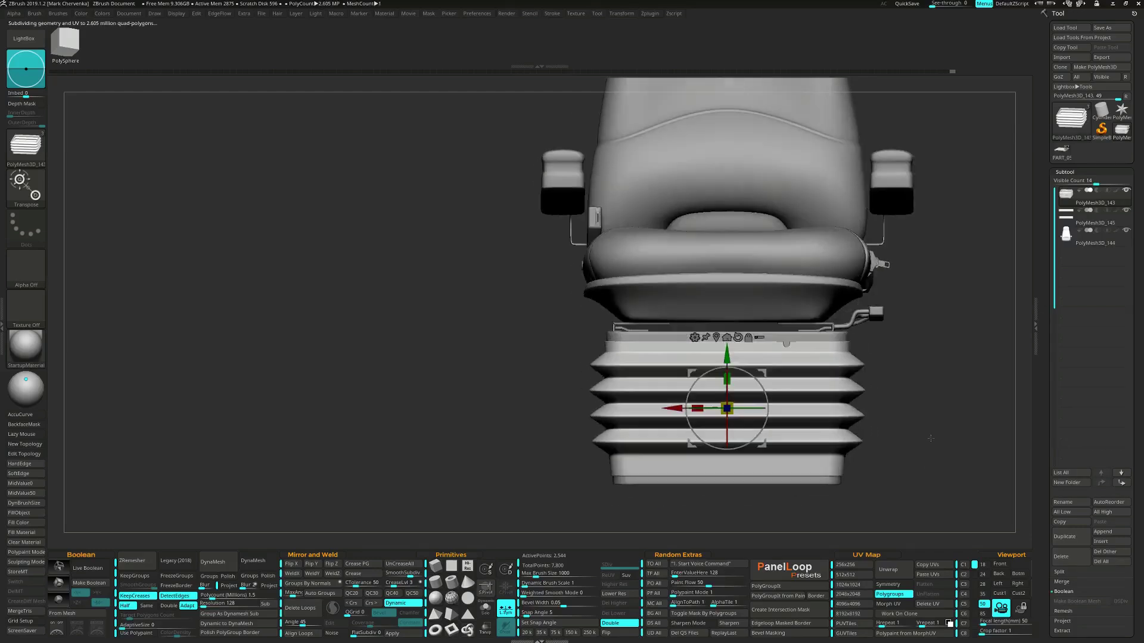
key("q")
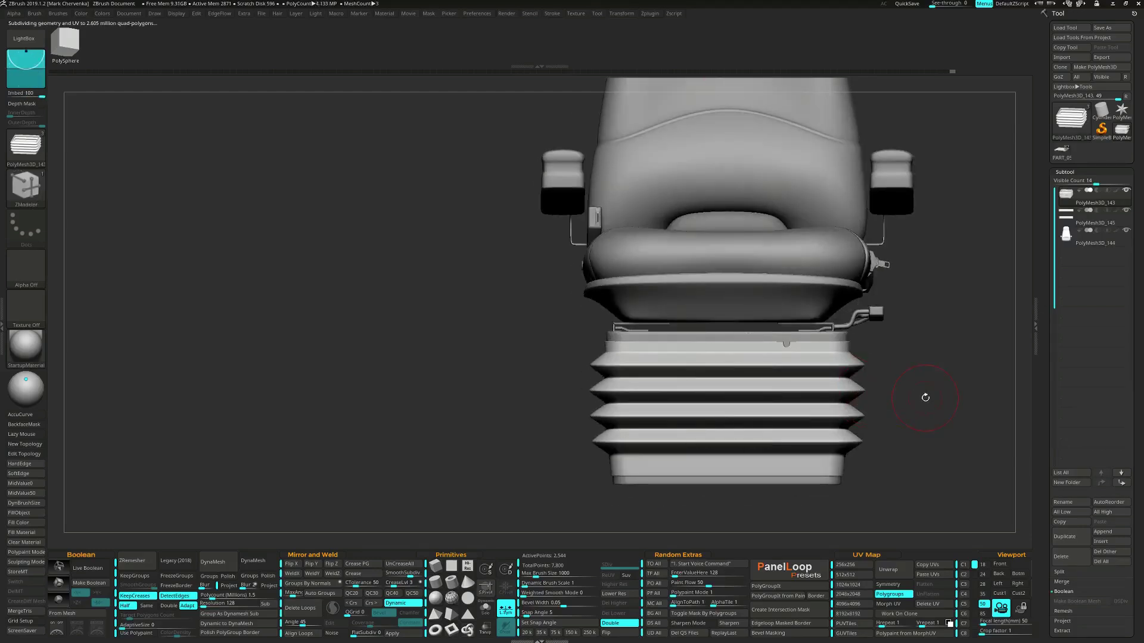
Choose the Move brush and adjust its draw size for sculpting the seat bellows
key("b")
key("m")
key("v")
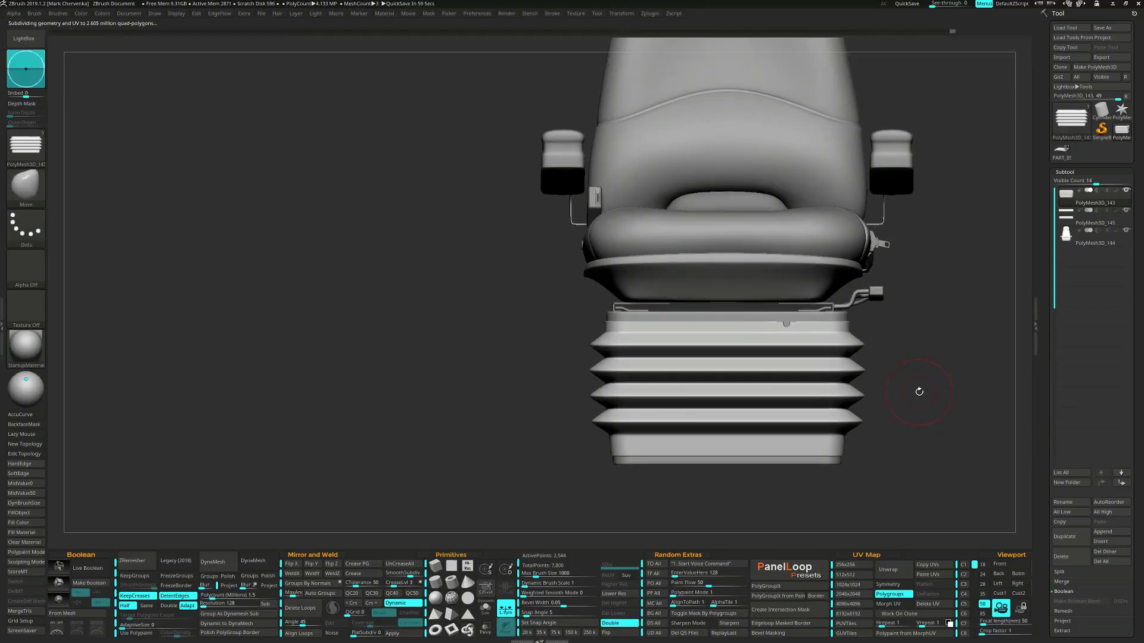
key("space")
left_click_drag(896, 369, 908, 373)
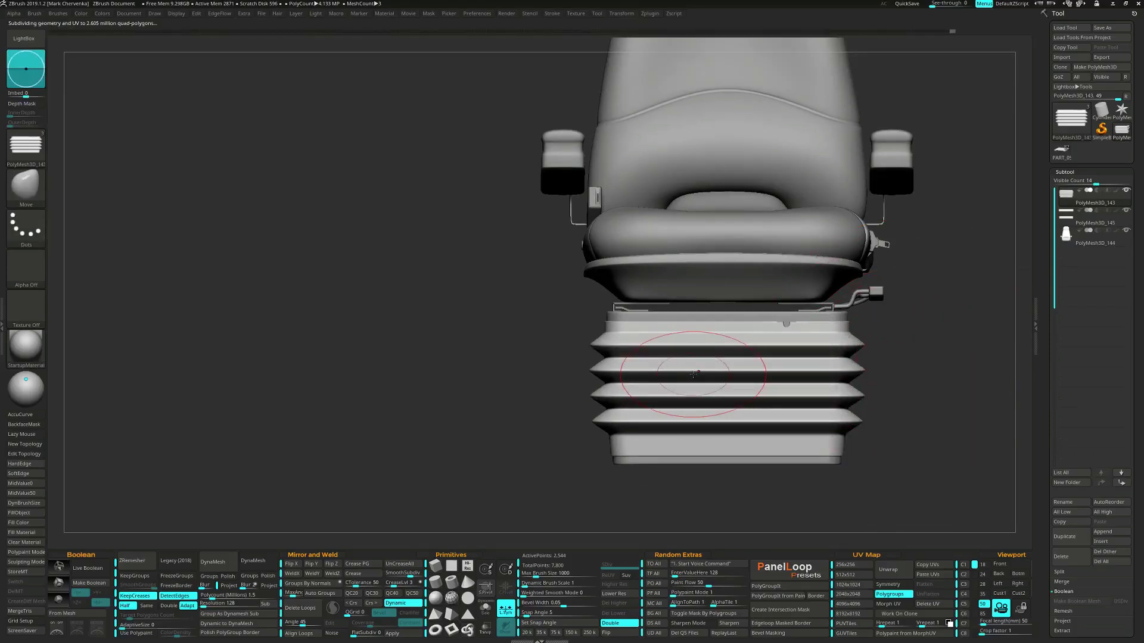
right_click_drag(581, 350, 582, 351, "ctrl")
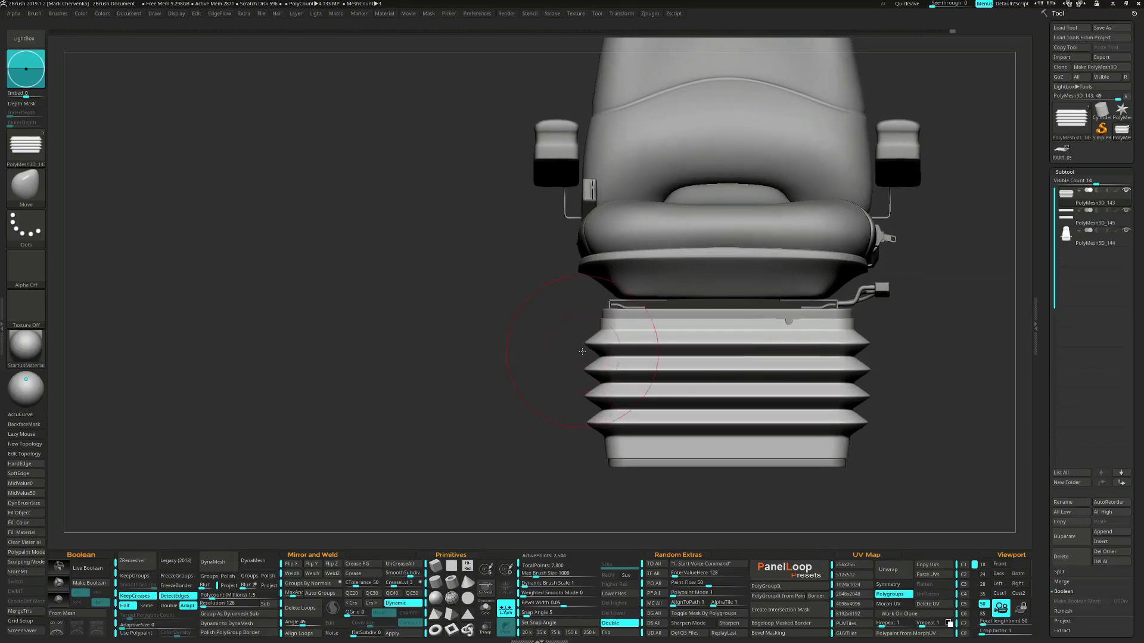
mouse_move(578, 354)
left_mouse_down("ctrl")
mouse_move(636, 384)
mouse_move(875, 392)
left_mouse_up("ctrl")
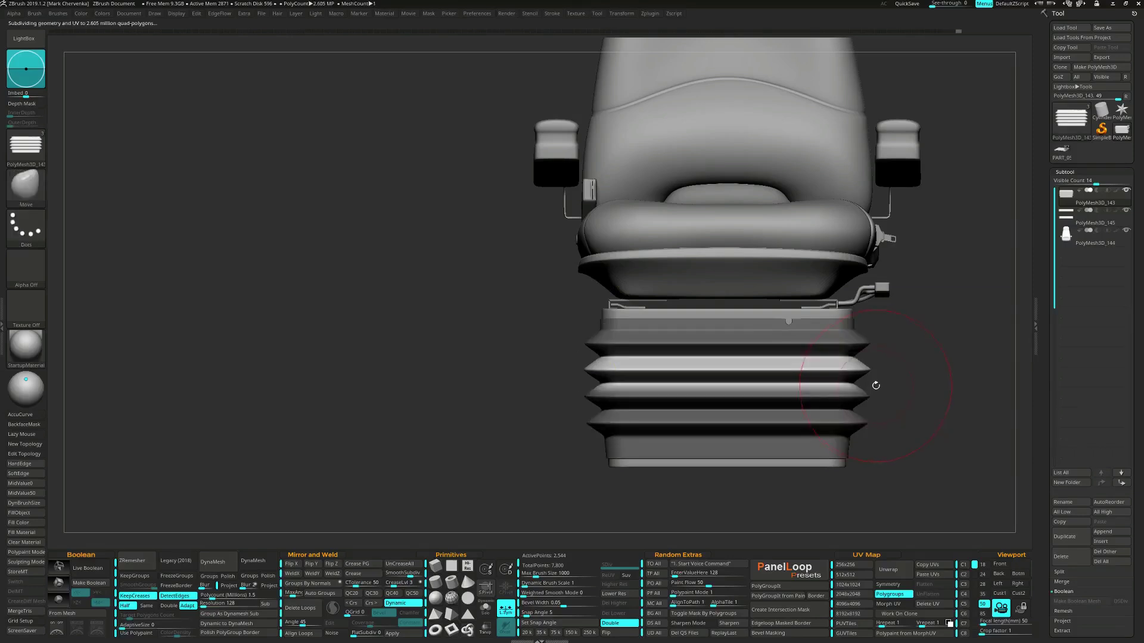
key("w")
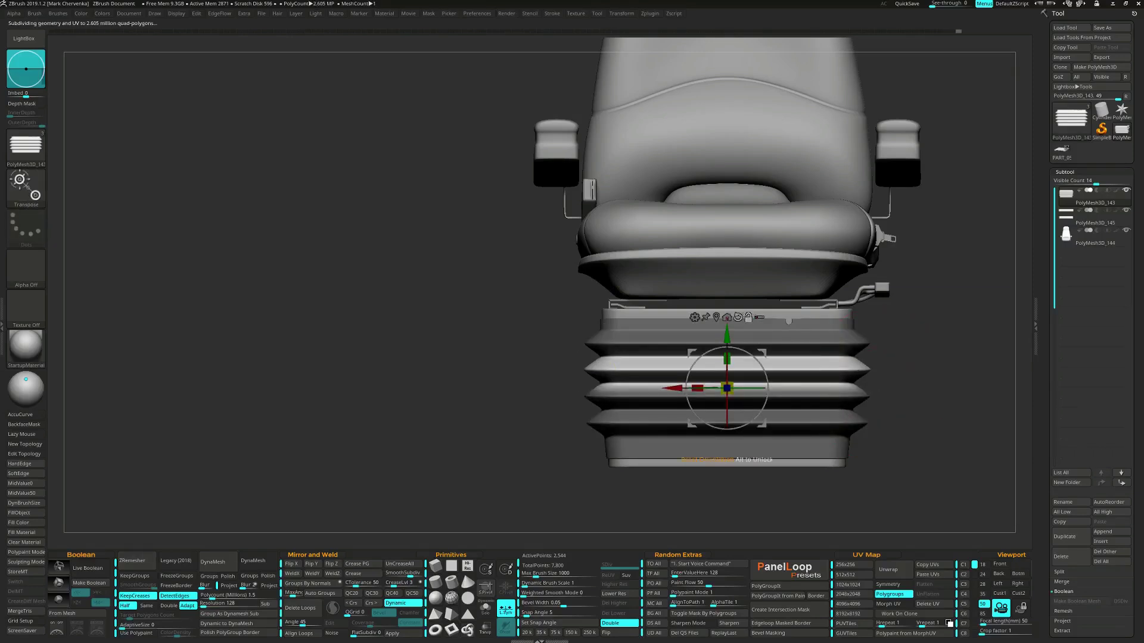
left_click(716, 317)
left_click_drag(727, 339, 728, 354)
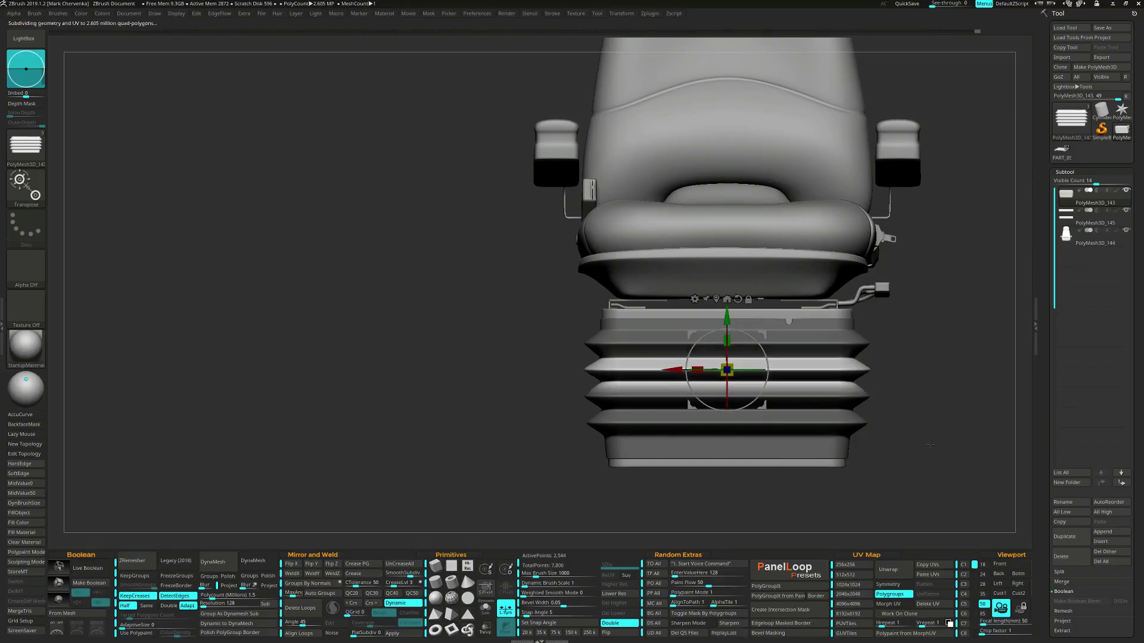
key("q")
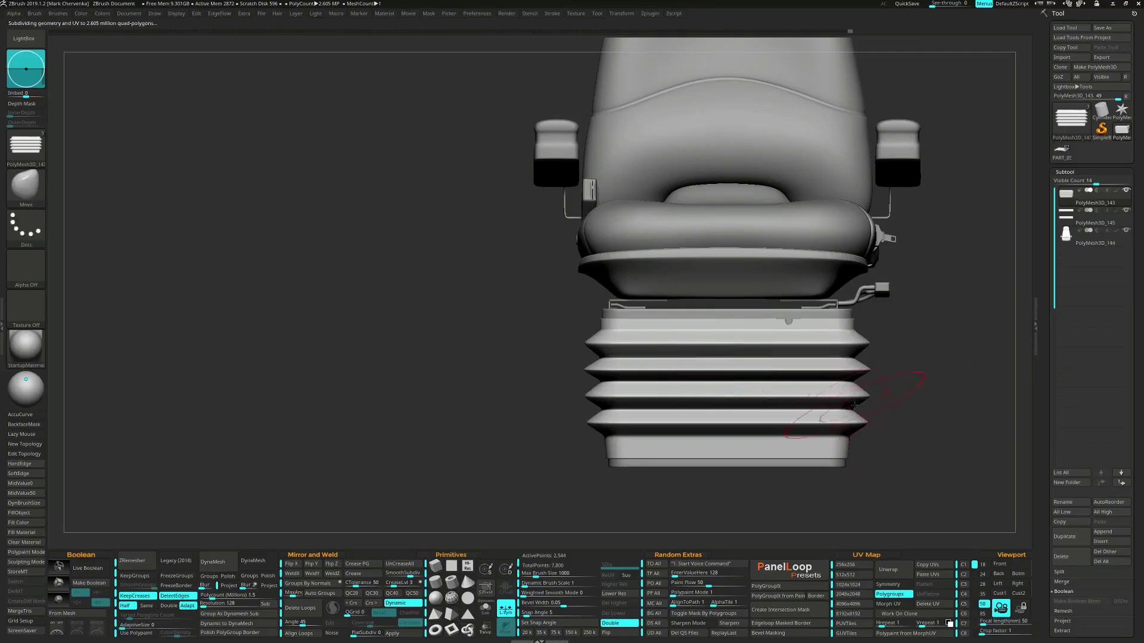
key("space")
left_click_drag(751, 377, 745, 386)
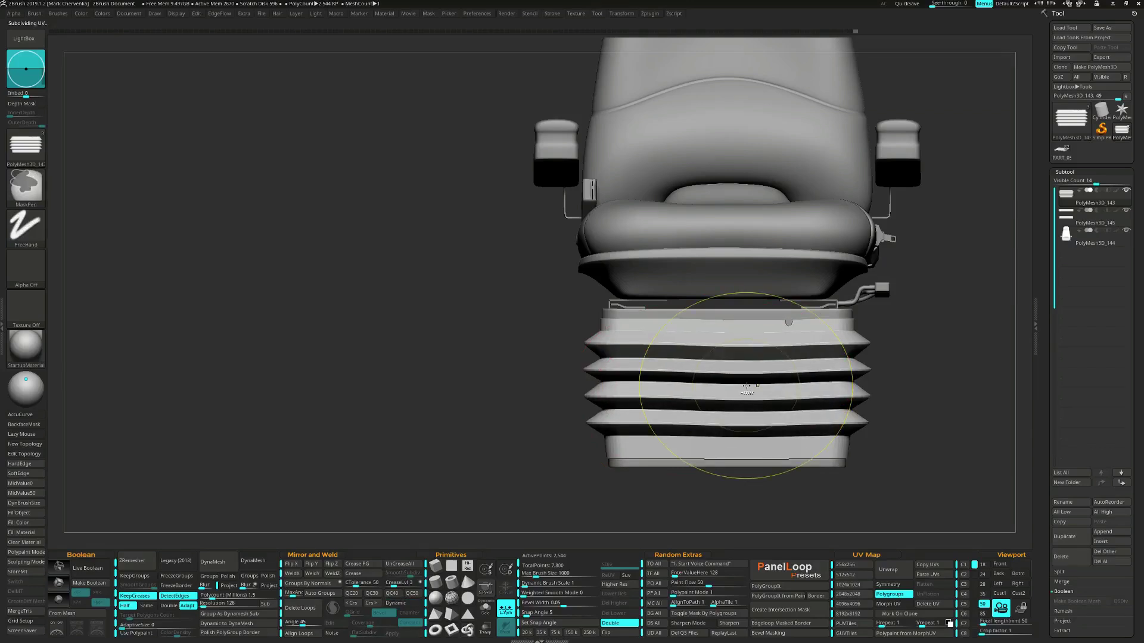
key("ctrl+z")
Mask the collar and the base band of the bellows and turn off Dynamic Subdiv
left_click_drag(575, 500, 878, 454, "ctrl")
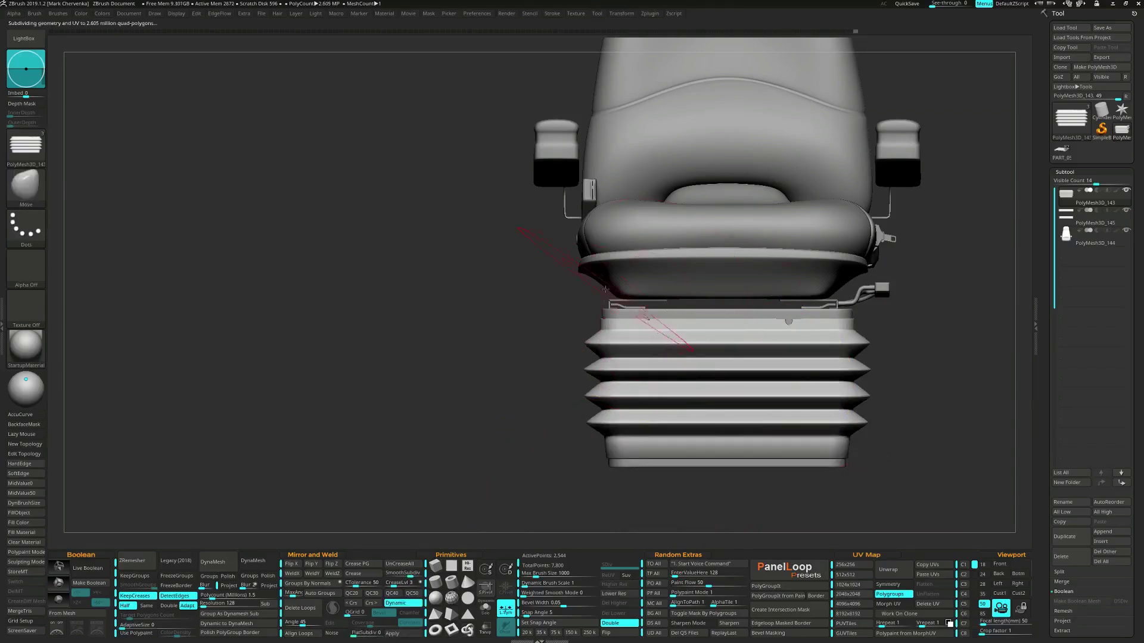
mouse_move(567, 281)
left_mouse_down("ctrl")
mouse_move(917, 325)
mouse_move(774, 326)
left_mouse_up("ctrl")
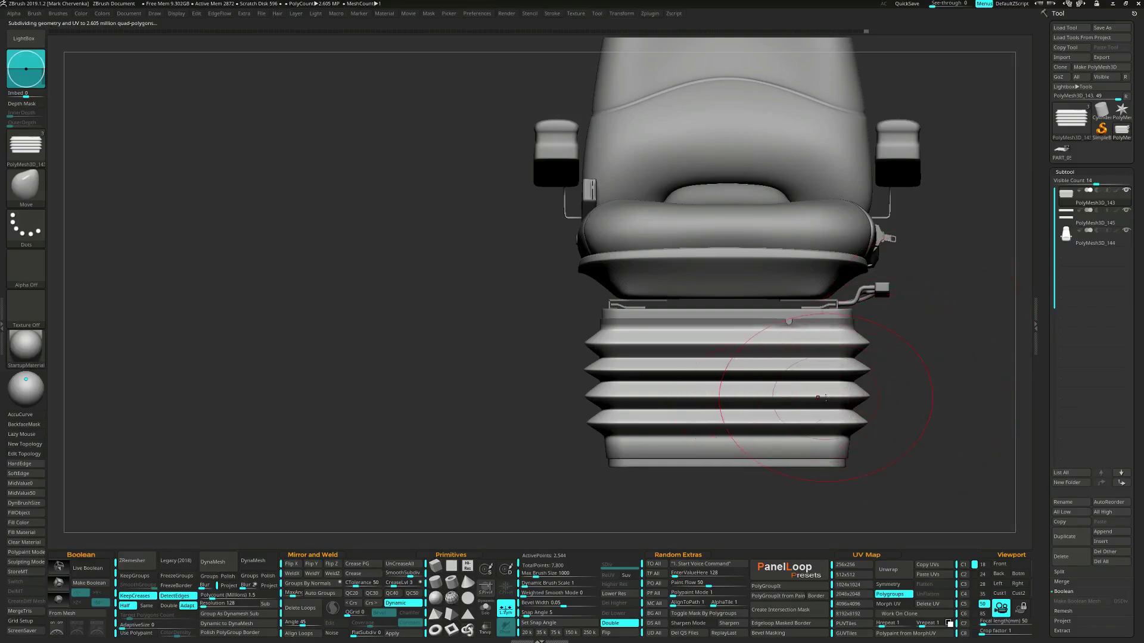
key("shift+d")
Make the folds sag slightly in the middle of the bellows' front side with a resized Move brush
key("space")
left_click_drag(784, 400, 778, 401)
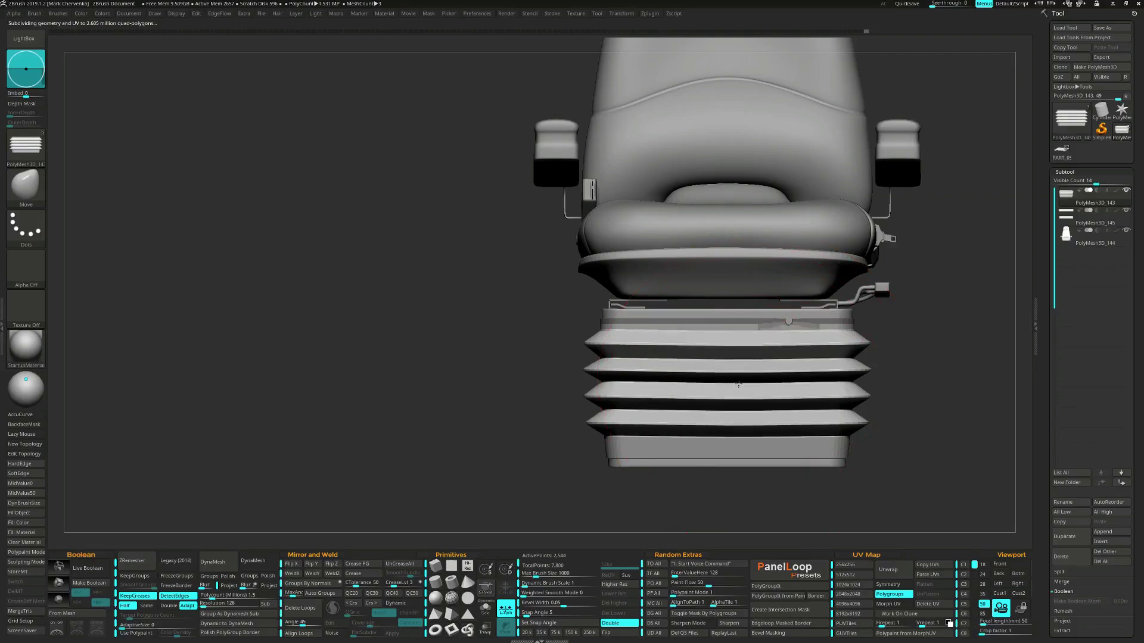
key("space")
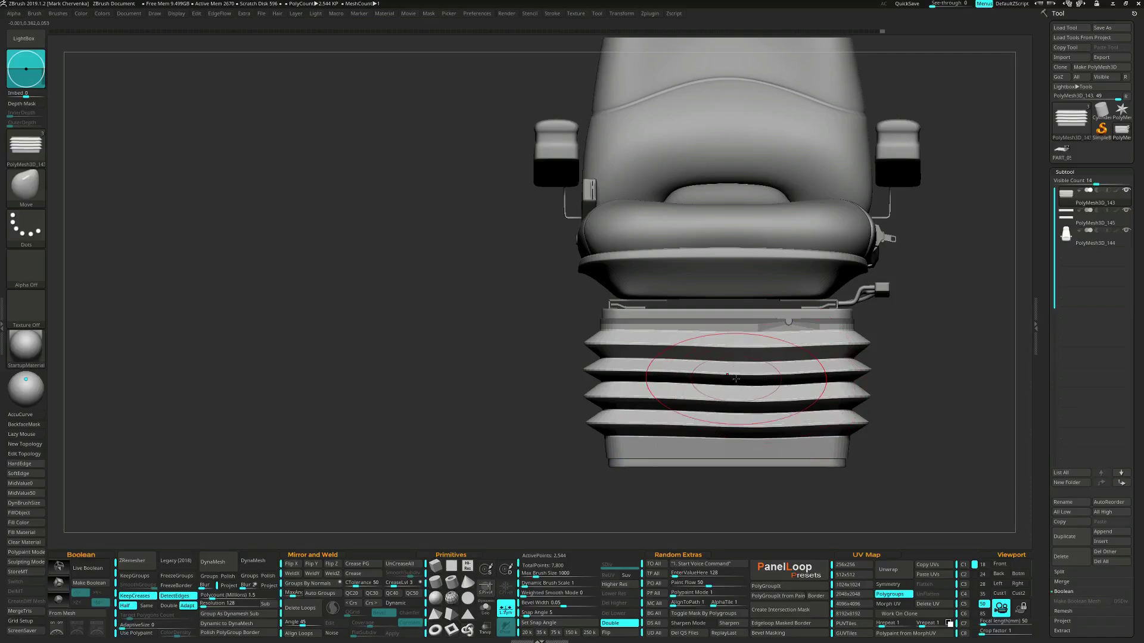
left_click_drag(670, 363, 670, 371)
Bend the bellows folds into soft, uneven sags on one side and on the back with the Move brush
right_click_drag(758, 393, 633, 417, "shift")
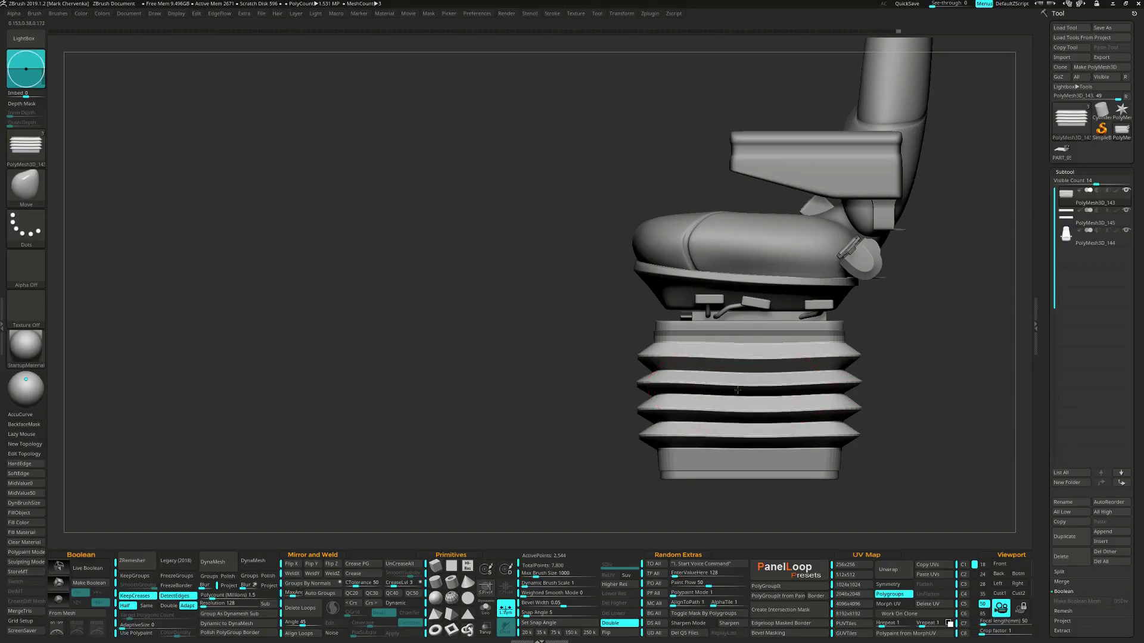
right_click_drag(736, 399, 595, 396, "shift")
key("space")
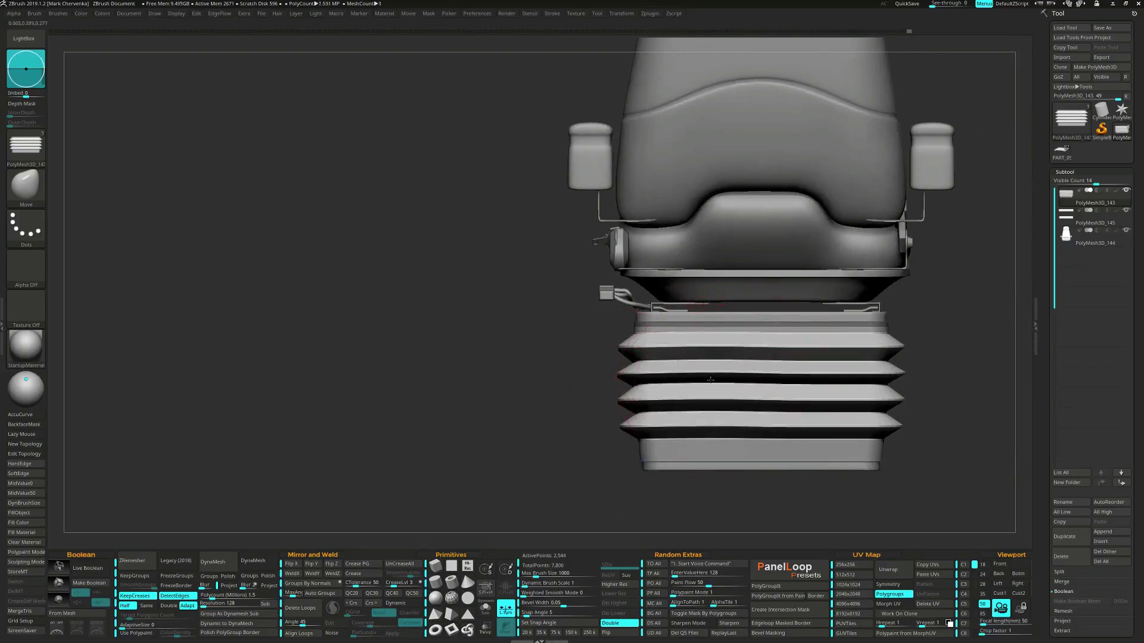
left_click_drag(711, 379, 808, 400)
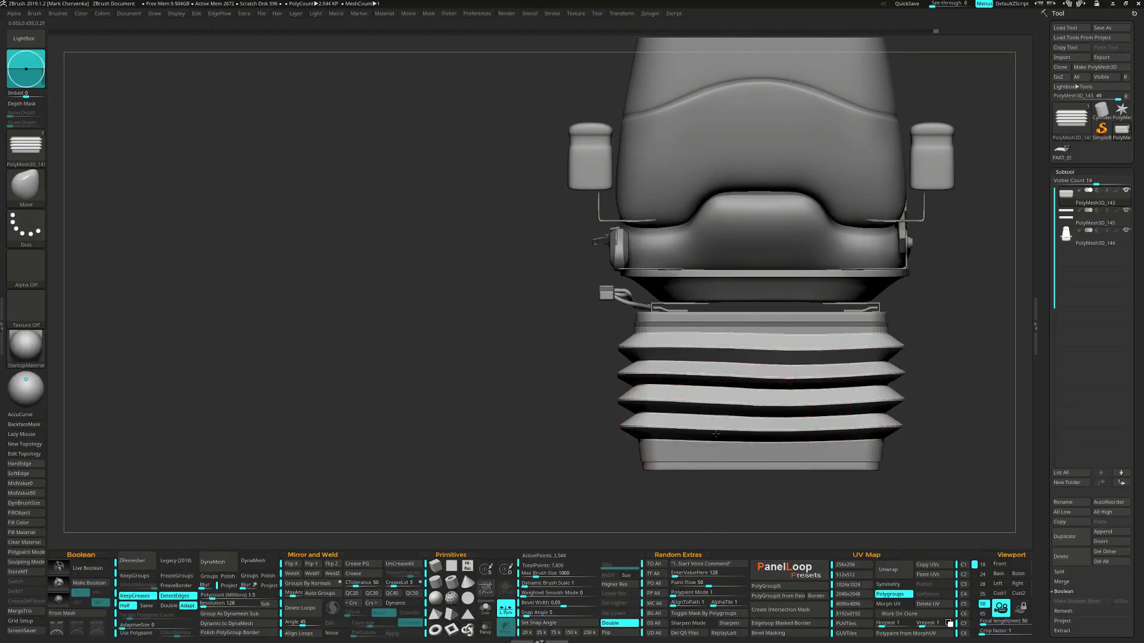
left_click_drag(715, 438, 717, 437)
Shape matching sags in the folds on the bellows' remaining side and turn Dynamic Subdiv back on
mouse_move(745, 411)
right_mouse_down("shift")
mouse_move(654, 402)
mouse_move(777, 409)
right_mouse_up("shift")
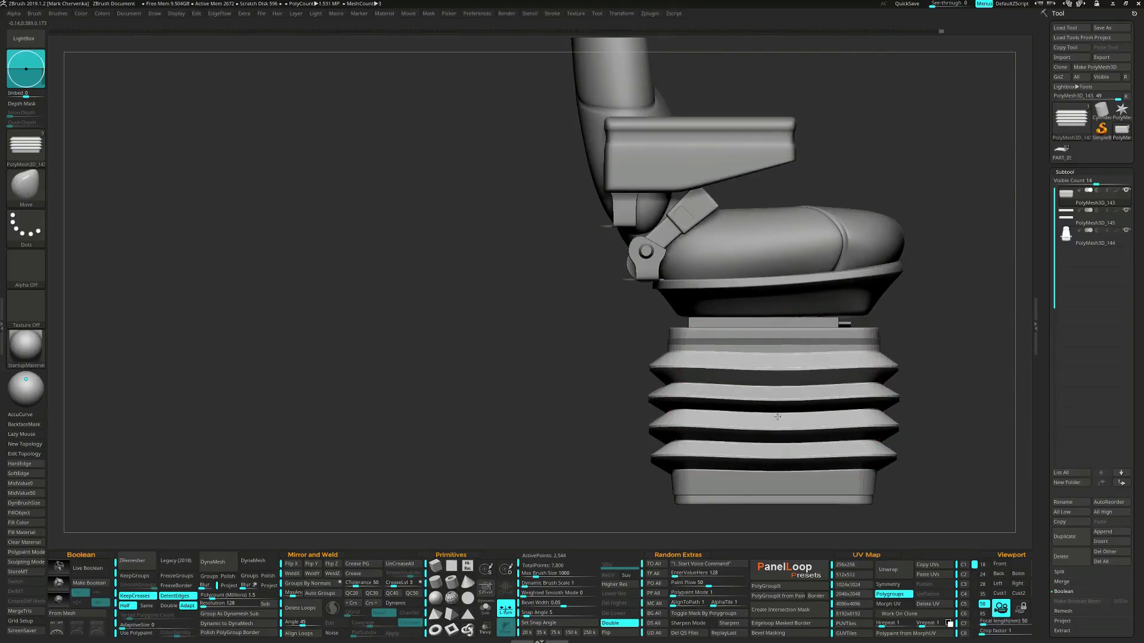
left_click_drag(822, 423, 820, 420)
right_click_drag(820, 420, 723, 398)
right_click_drag(723, 398, 658, 395, "alt")
right_click_drag(782, 399, 815, 416, "ctrl")
right_click_drag(815, 415, 719, 395, "alt")
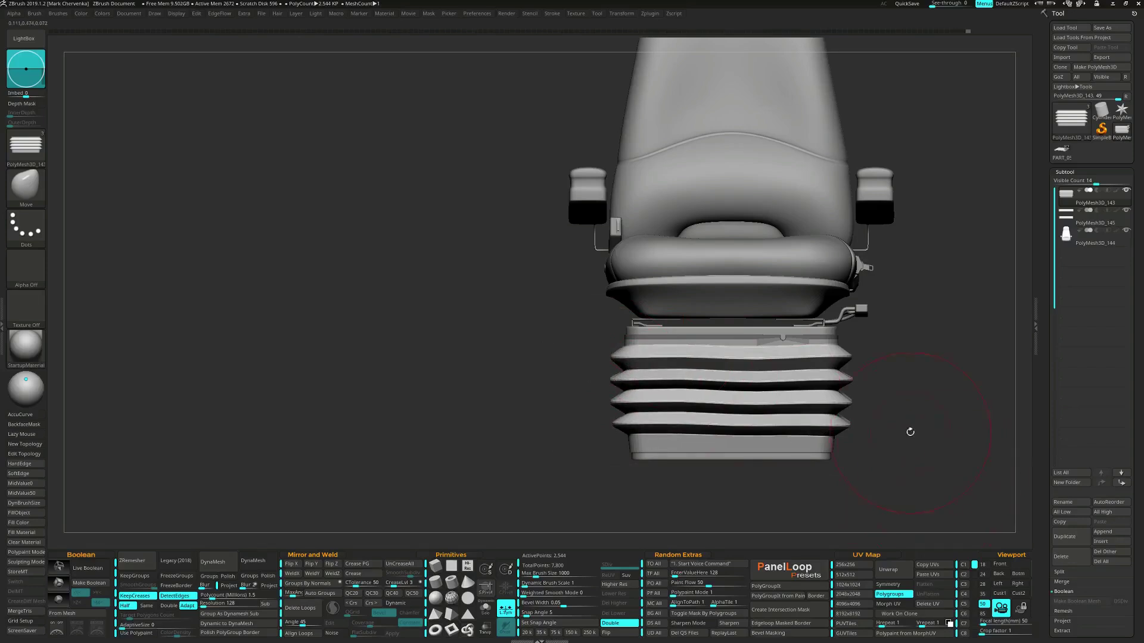
key("shift+d")
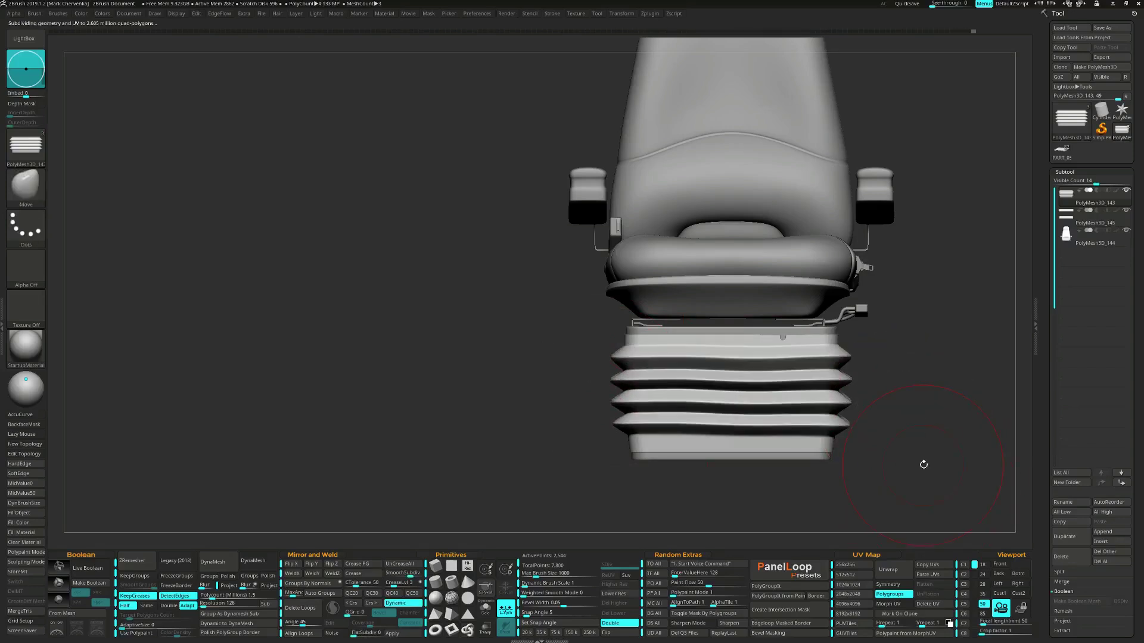
Warp the collar's upper edge into a gentle wave with the Move brush and preview it with Dynamic Subdiv
right_click_drag(834, 402, 688, 421)
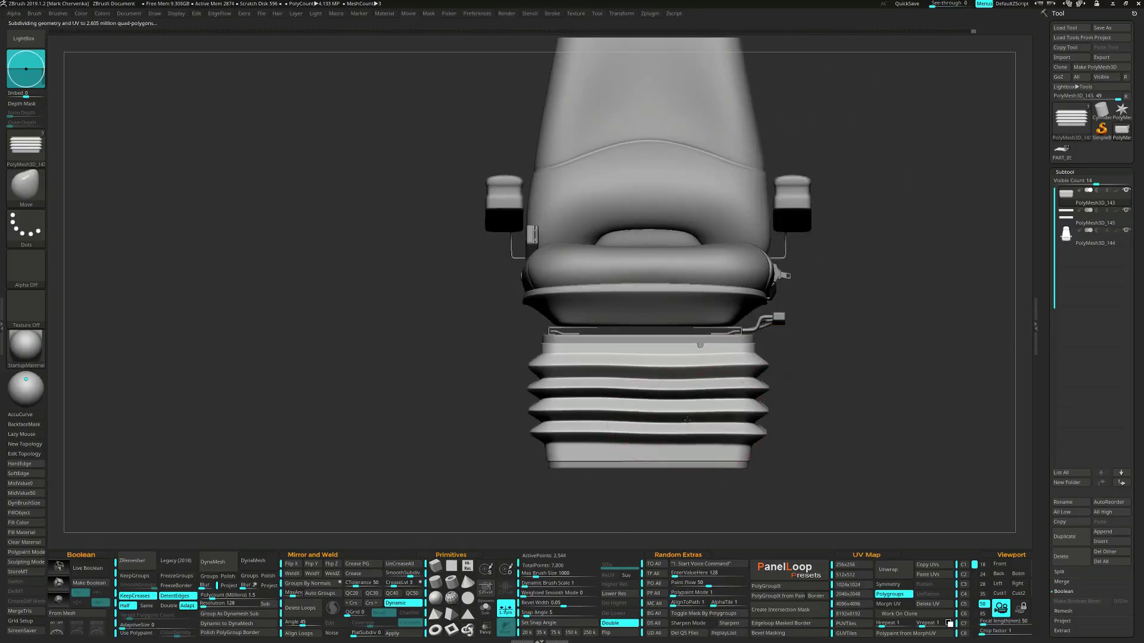
mouse_move(777, 414)
right_mouse_down("ctrl")
mouse_move(810, 391)
mouse_move(780, 407)
mouse_move(796, 396)
mouse_move(778, 387)
mouse_move(766, 424)
right_mouse_up("ctrl")
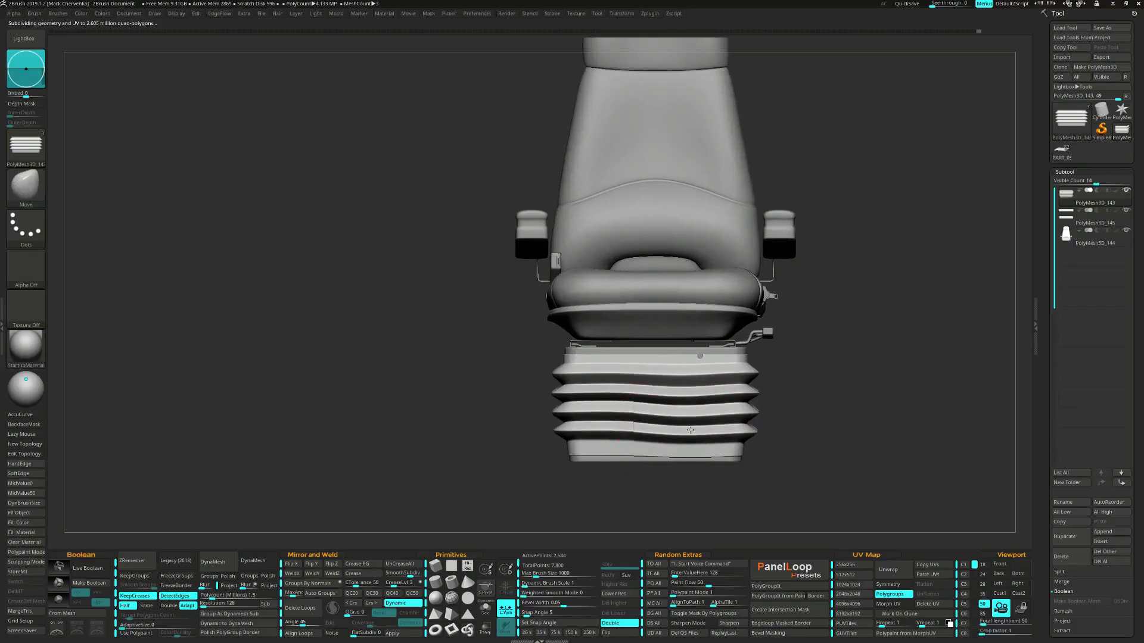
mouse_move(619, 350)
right_mouse_down("ctrl")
mouse_move(645, 353)
mouse_move(613, 369)
mouse_move(623, 357)
right_mouse_up("ctrl")
key("space")
mouse_move(624, 357)
left_mouse_down()
mouse_move(613, 368)
mouse_move(629, 376)
left_mouse_up()
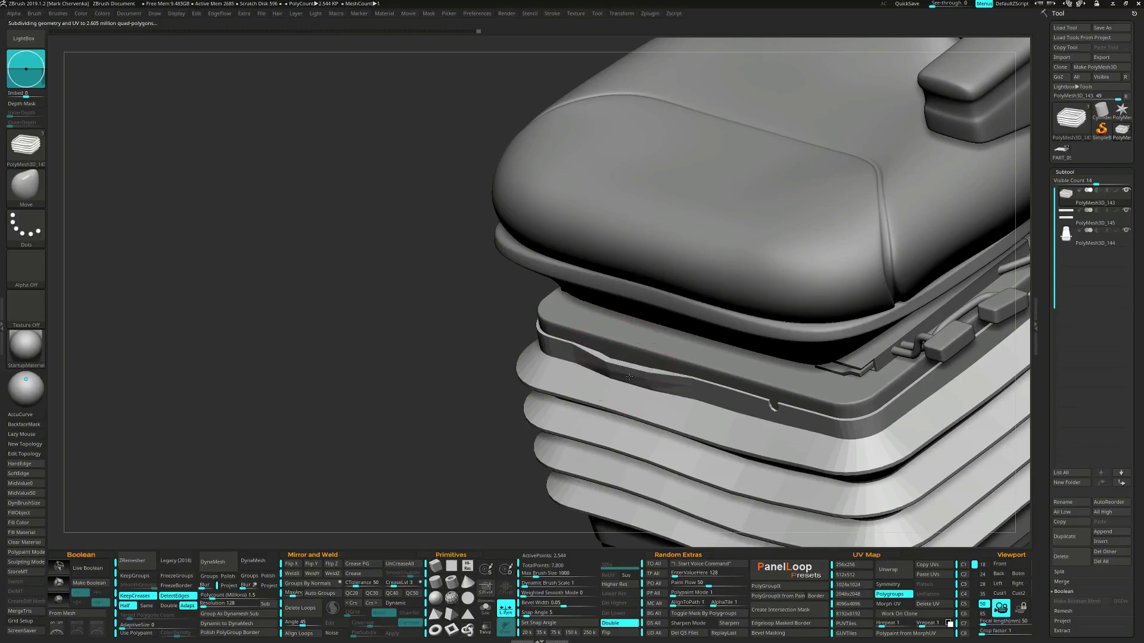
key("d")
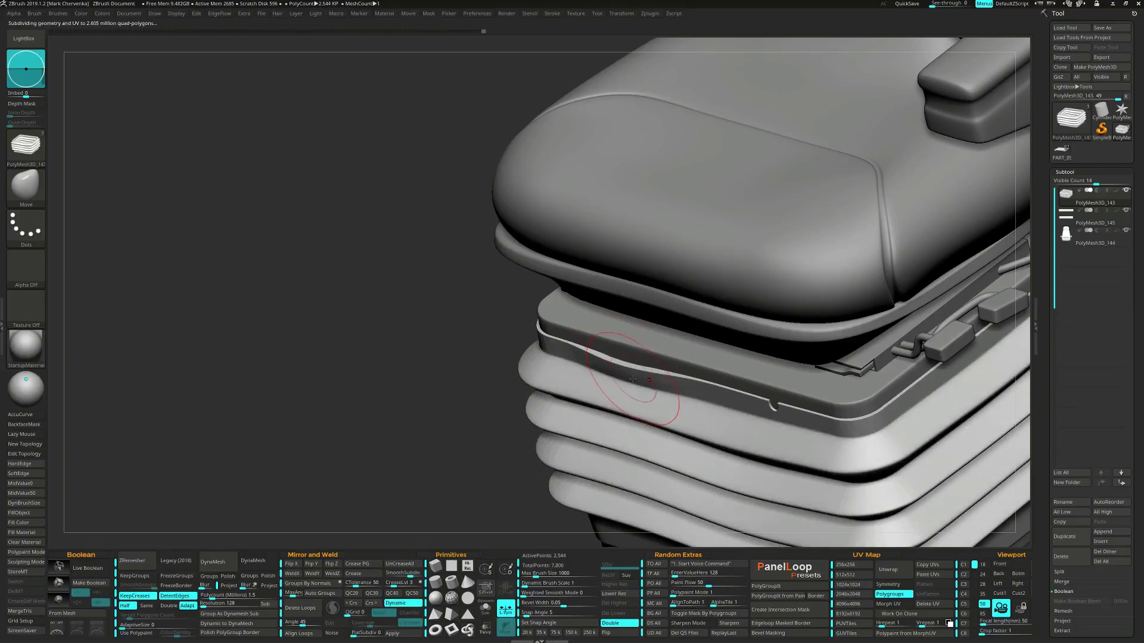
Isolate the bellows, turn off Dynamic Subdiv and show its polygroups and wireframe from above
key("shift+s")
key("shift+d")
right_click_drag(619, 297, 618, 308)
key("shift+f")
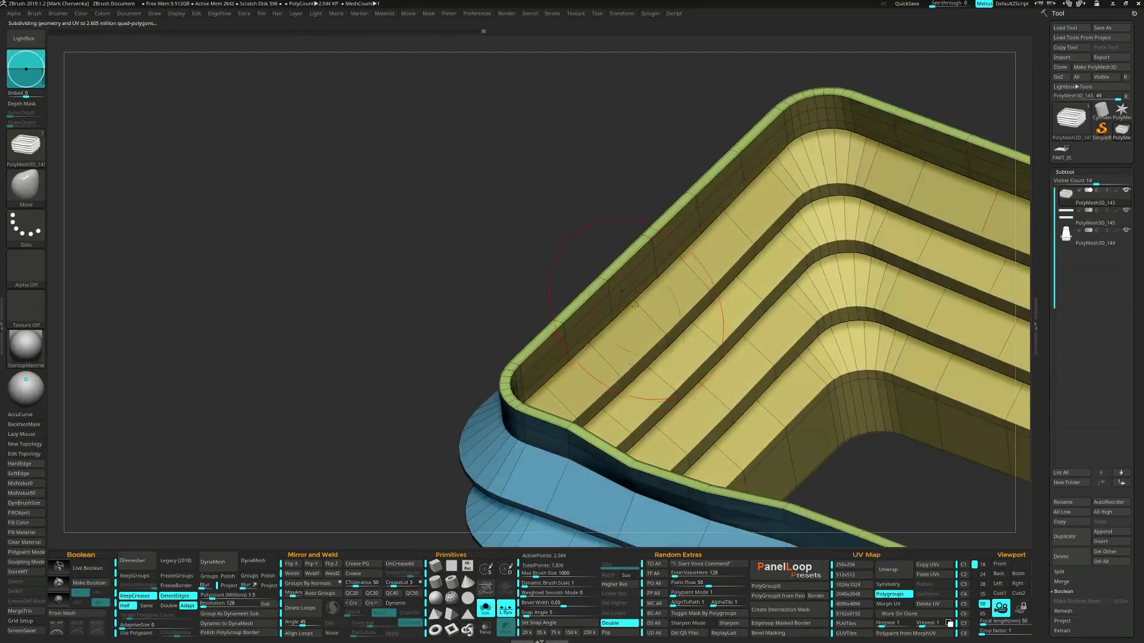
Thin the bellows wall by offsetting the entire inner polygroup outward with ZModeler QMesh, target Polygroup All
key("b")
key("z")
key("m")
key("space")
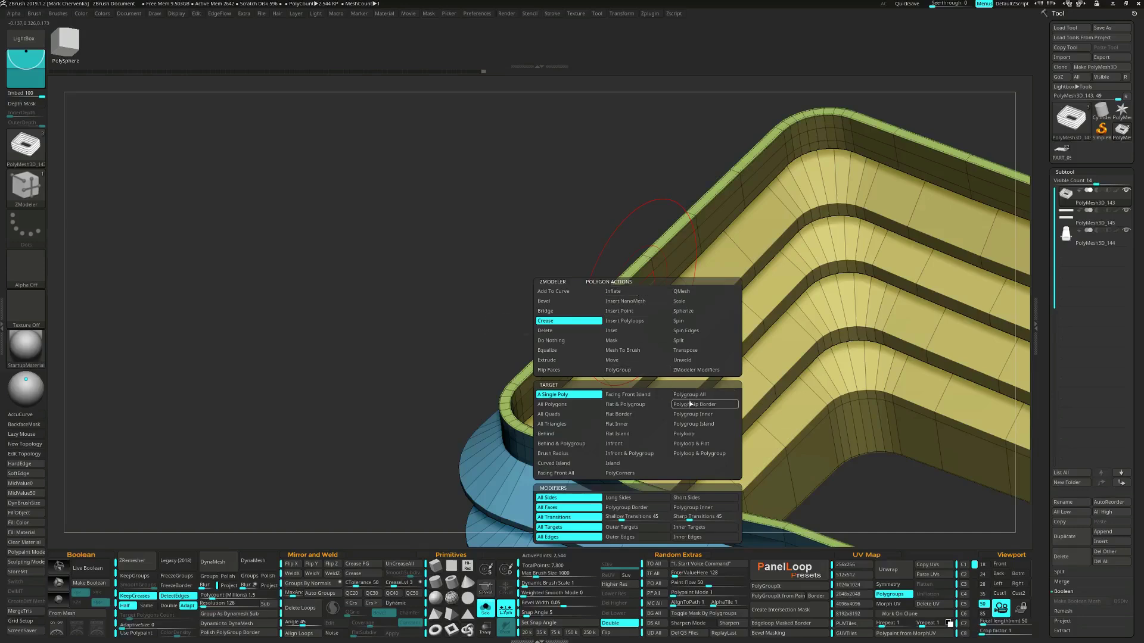
left_click(690, 394)
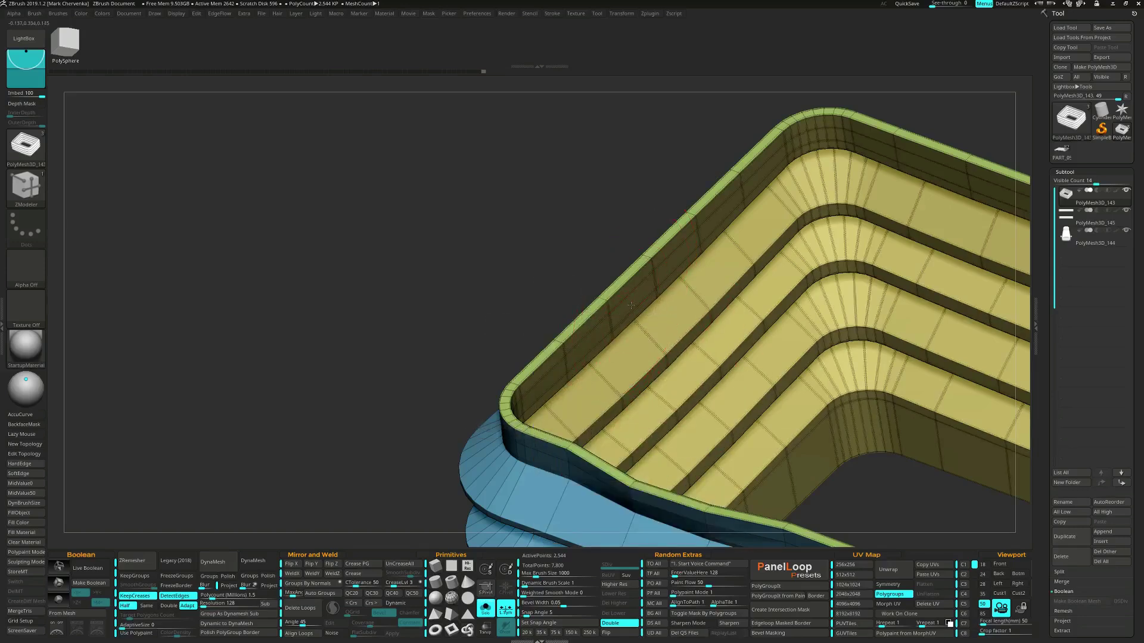
key("space")
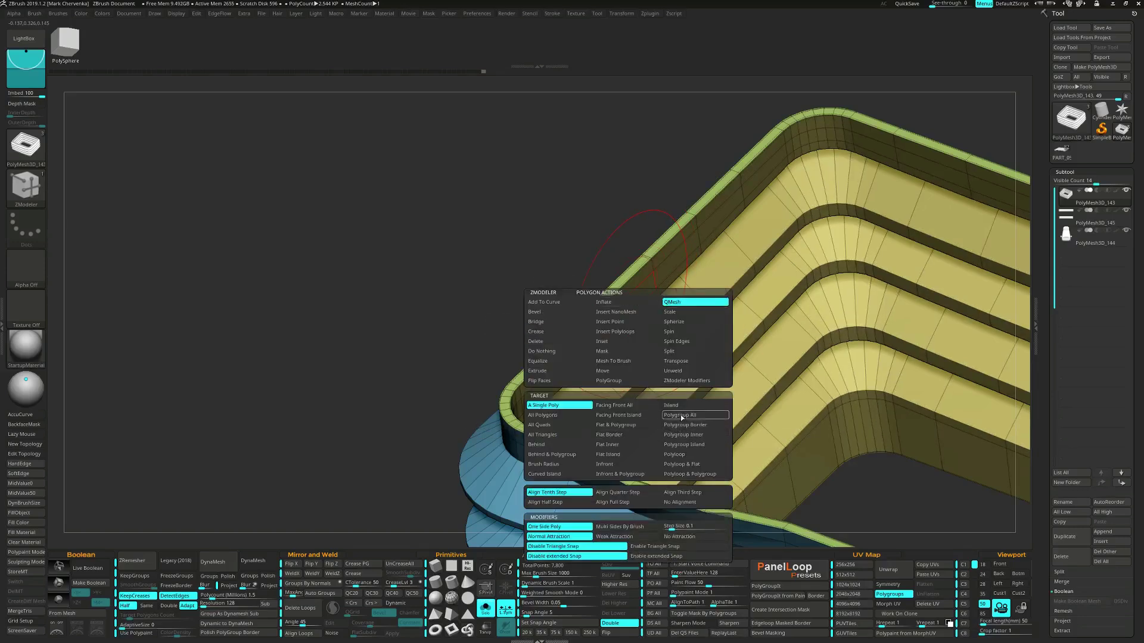
left_click(680, 414)
left_click_drag(627, 305, 621, 302)
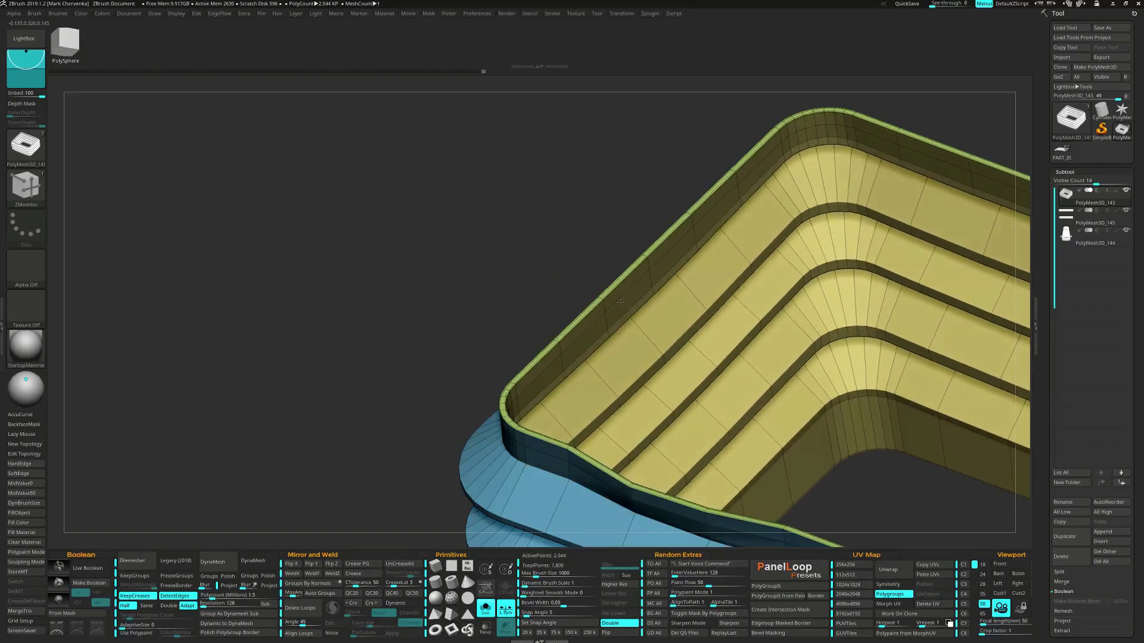
Show the other seat parts again, turn on Dynamic Subdiv and hide the wireframe
key("ctrl+shift+s")
key("d")
right_click_drag(648, 398, 667, 316, "alt")
key("shift+f")
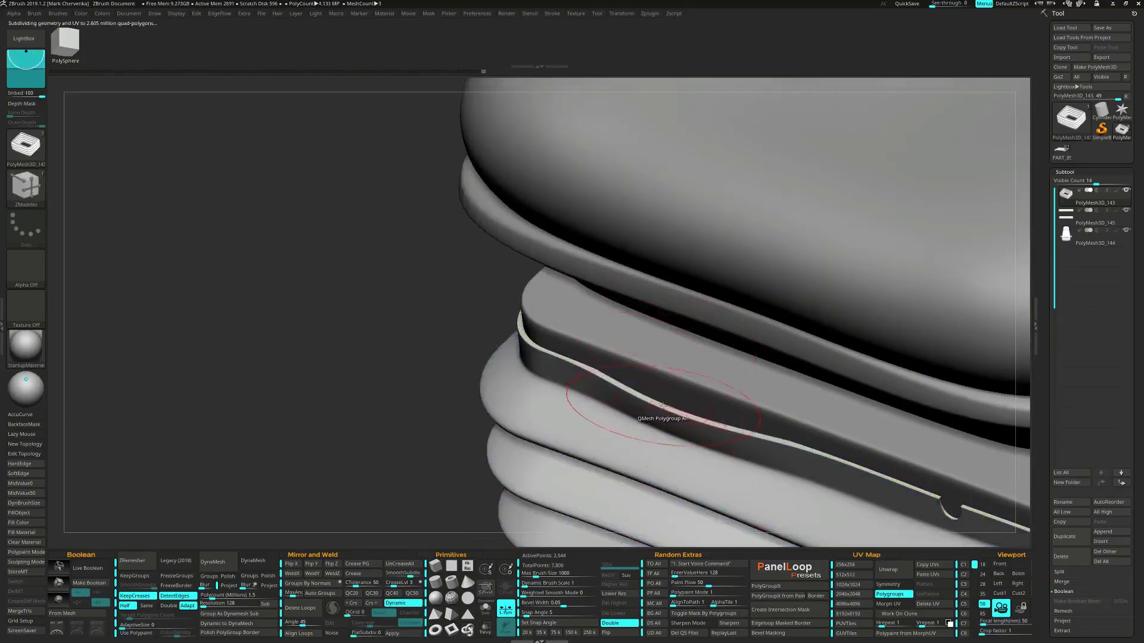
Switch to the Move brush and examine the warped collar and folds on the seat from several angles
key("b")
key("m")
key("v")
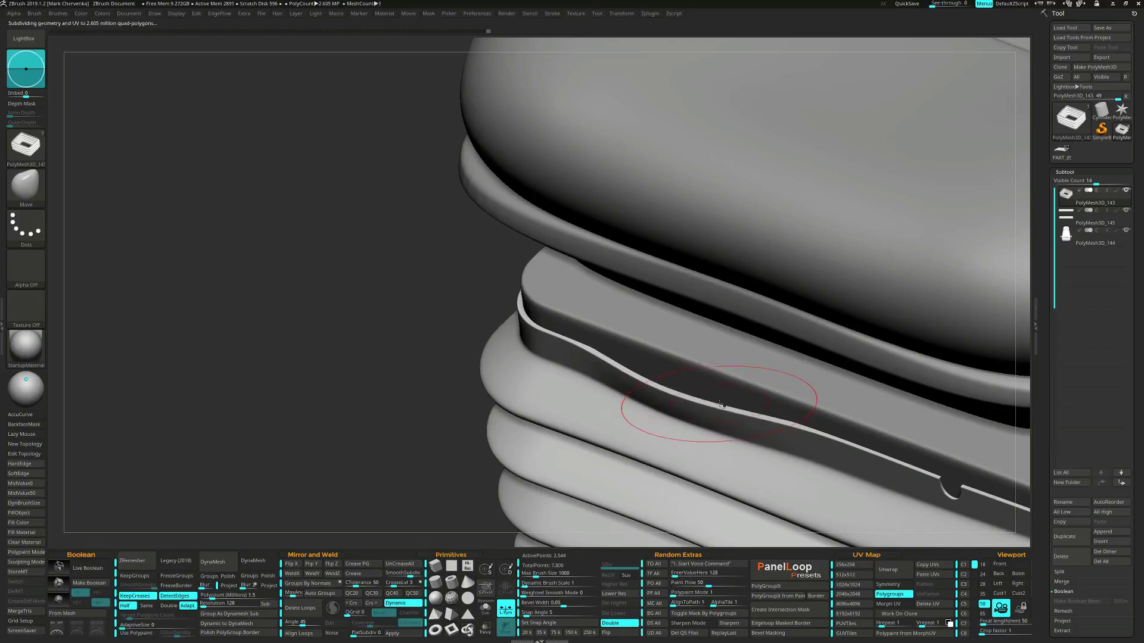
mouse_move(726, 408)
right_mouse_down("ctrl")
mouse_move(689, 364)
mouse_move(638, 377)
mouse_move(722, 424)
right_mouse_up("ctrl")
right_click_drag(587, 381, 618, 392, "alt")
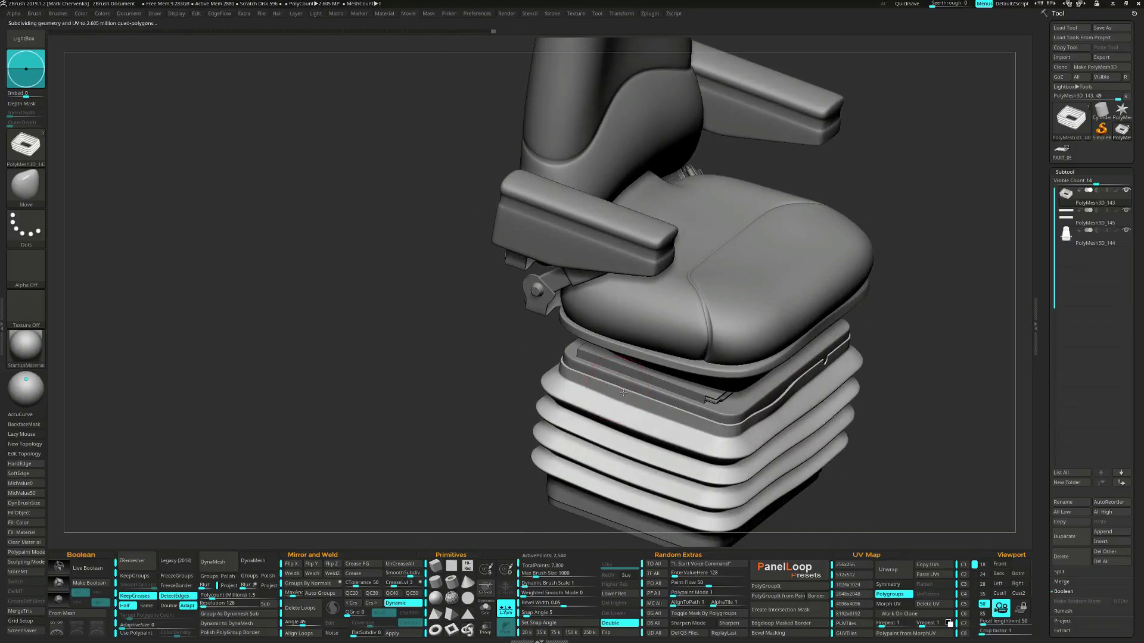
right_click_drag(622, 399, 578, 372)
right_click_drag(653, 470, 655, 404, "alt")
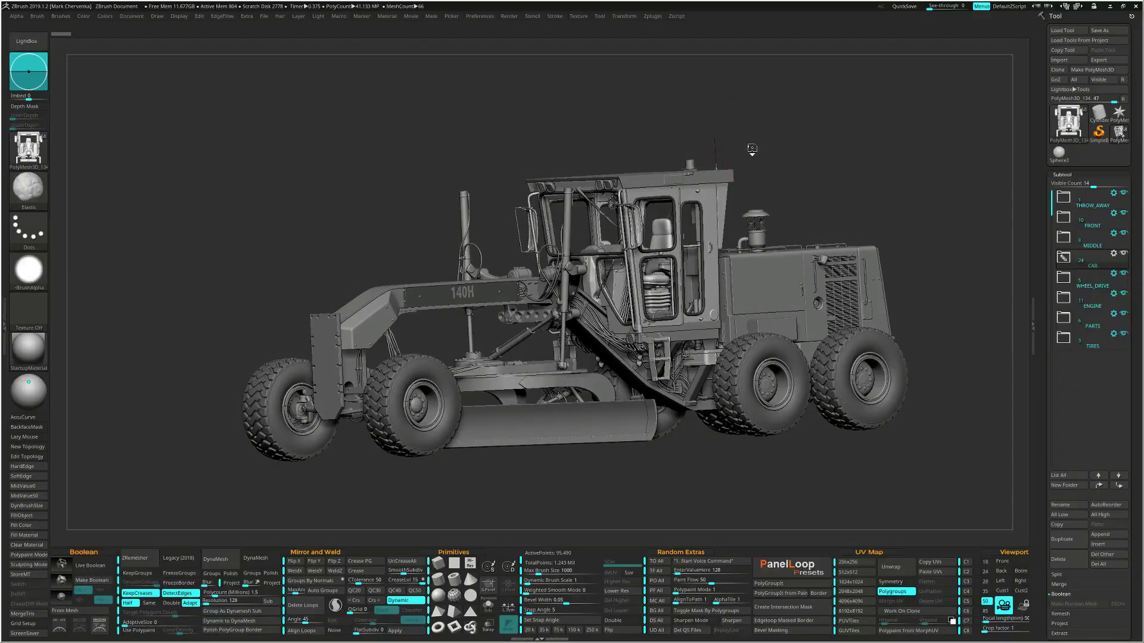
Collapse the Tool tray and turn on perspective for the view of the complete 140H grader
left_click_drag(748, 148, 758, 155)
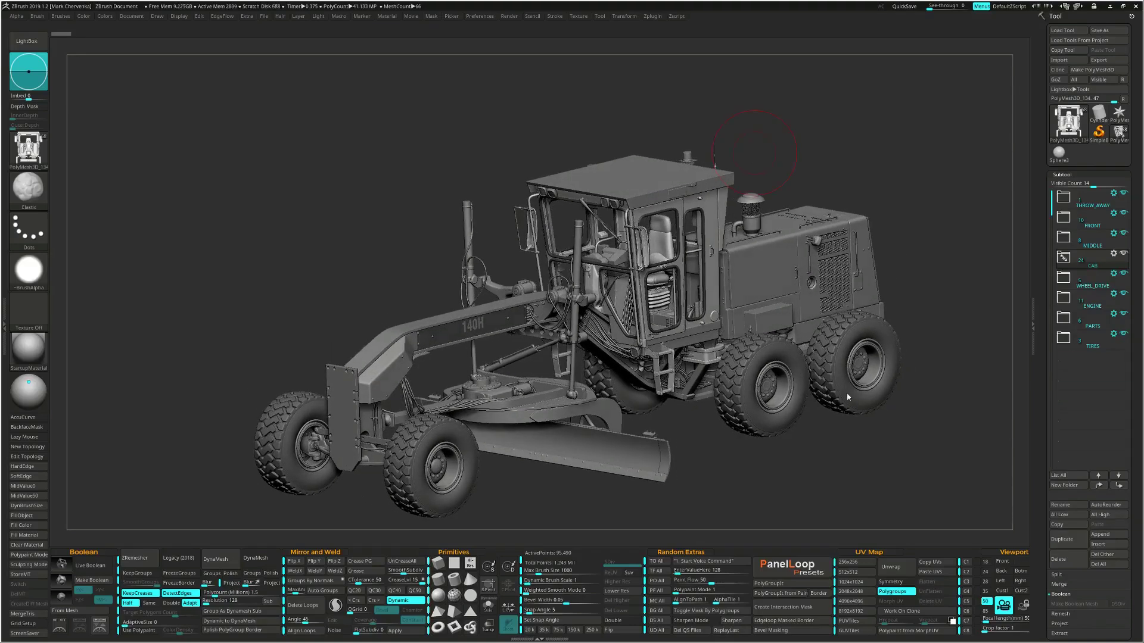
left_click(1035, 317)
left_click(1042, 606)
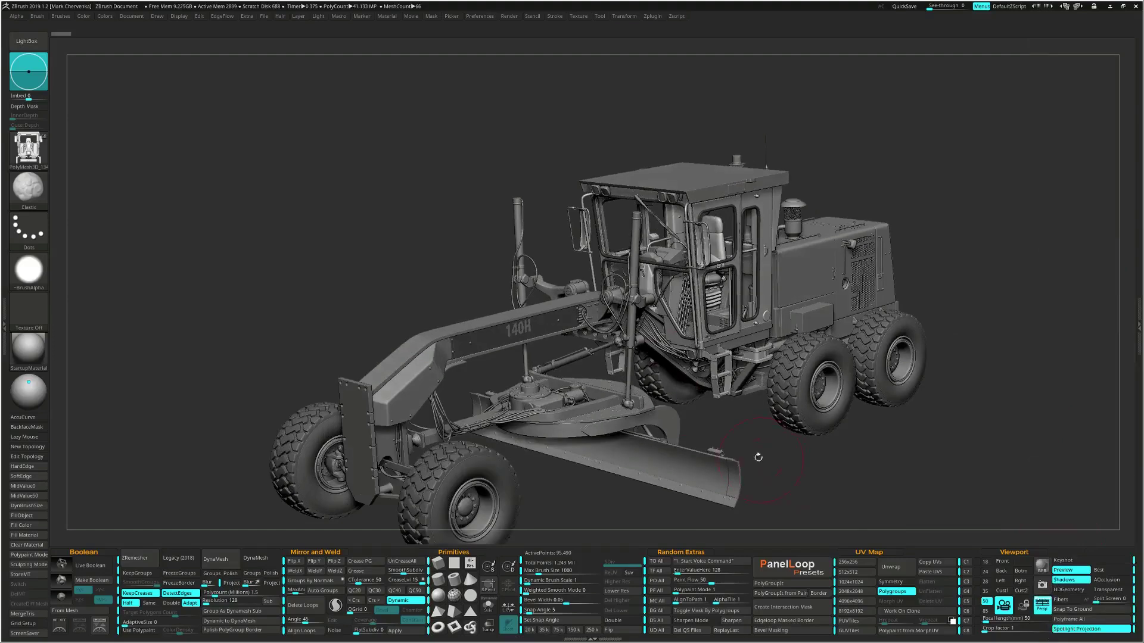
Examine the complete grader in perspective, including its cab, engine housing, blade and wheels
right_click_drag(651, 359, 516, 247)
mouse_move(646, 280)
right_mouse_down()
mouse_move(572, 287)
mouse_move(652, 263)
mouse_move(643, 356)
right_mouse_up()
mouse_move(628, 247)
right_mouse_down("ctrl")
mouse_move(623, 290)
mouse_move(649, 317)
mouse_move(668, 312)
mouse_move(605, 302)
mouse_move(575, 277)
mouse_move(566, 285)
mouse_move(596, 352)
right_mouse_up("ctrl")
right_click_drag(572, 291, 516, 220, "ctrl")
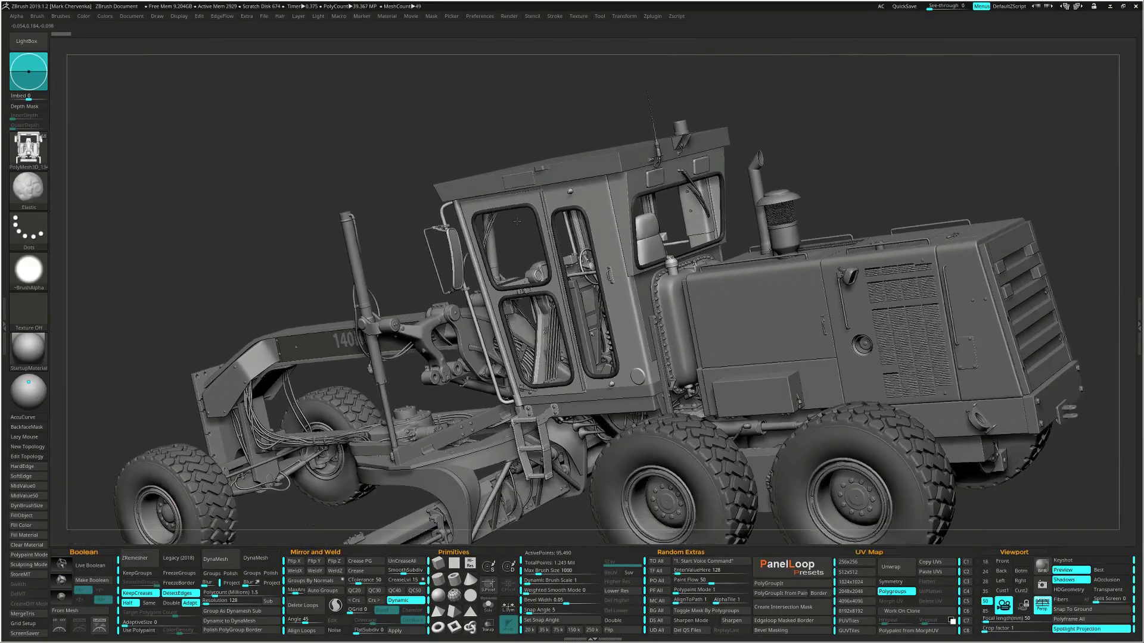
right_click_drag(506, 286, 593, 256)
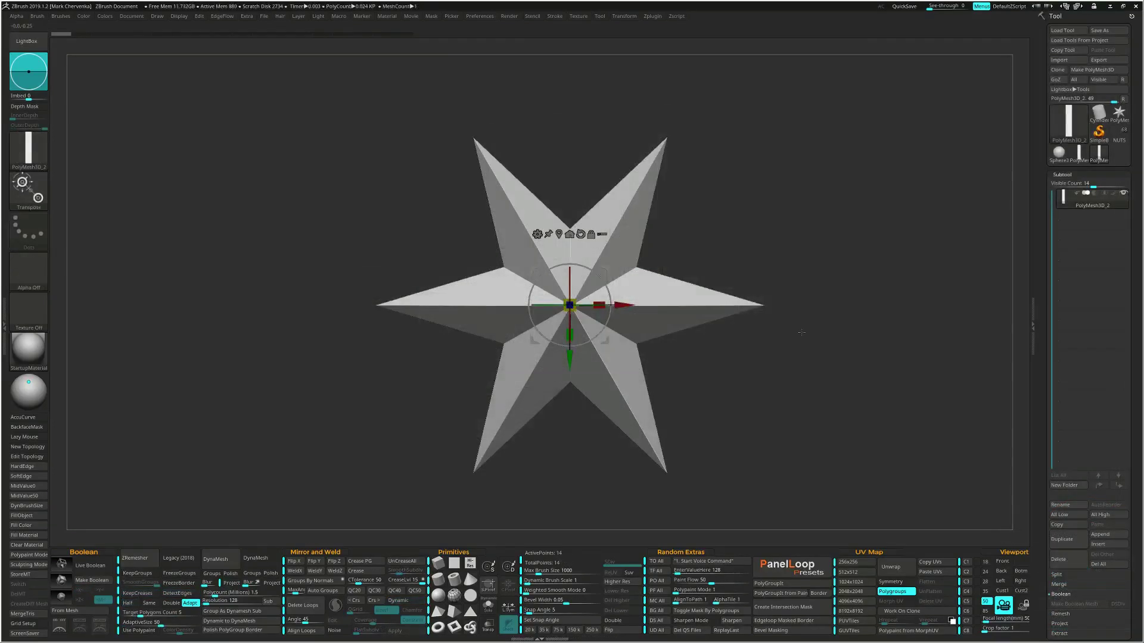
Replace the star mesh with a PolyCube primitive
right_click_drag(802, 333, 759, 342)
mouse_move(653, 277)
right_mouse_down()
mouse_move(592, 248)
mouse_move(677, 260)
right_mouse_up()
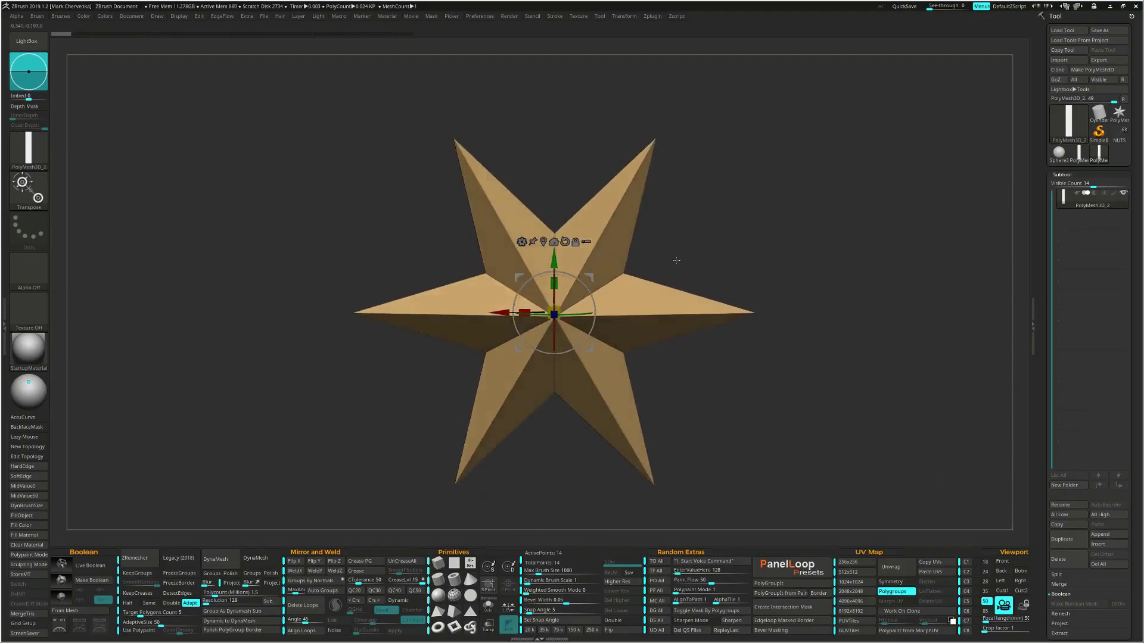
left_click(522, 241)
left_click(606, 240)
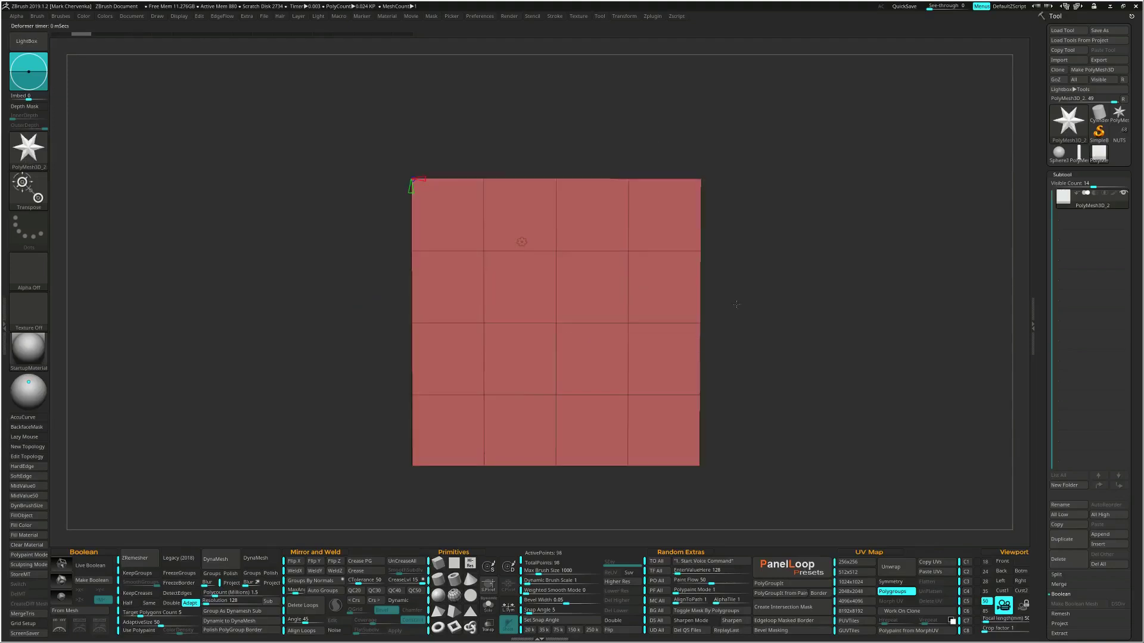
Reduce the cube to a single segment per side, shape it into a tall, narrow, thin strip and return to draw mode
right_click_drag(731, 301, 638, 325)
left_click_drag(531, 322, 625, 356)
left_click_drag(535, 319, 547, 266)
right_click_drag(539, 309, 563, 382)
left_click_drag(530, 330, 564, 322)
mouse_move(572, 319)
right_mouse_down()
mouse_move(648, 320)
mouse_move(692, 336)
right_mouse_up()
key("q")
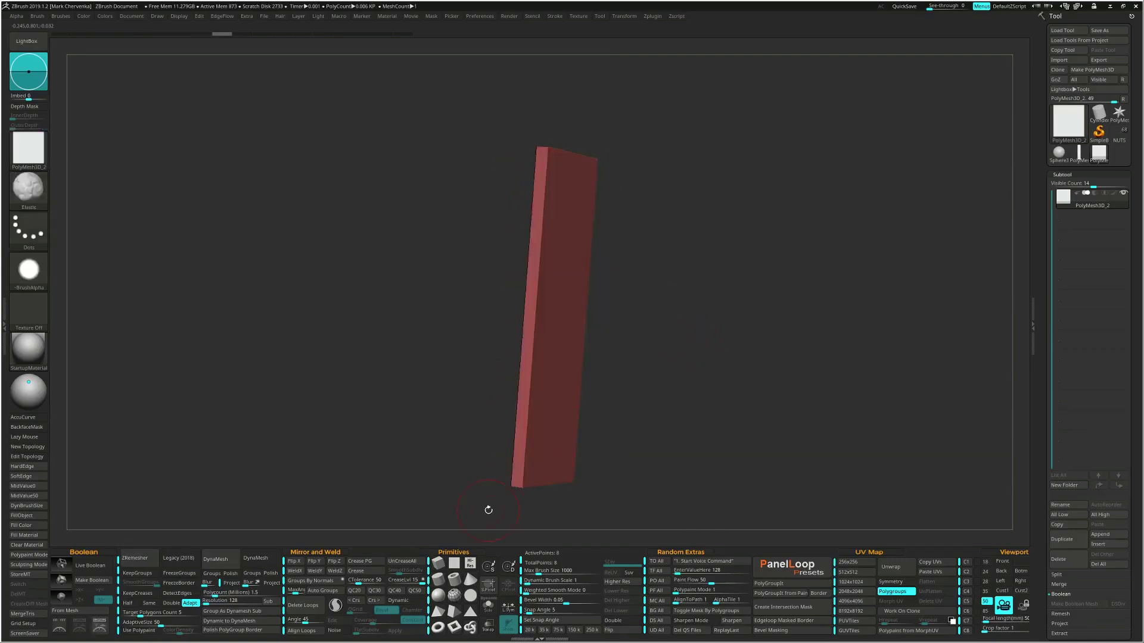
Turn on Dynamic Subdiv, convert the strip to DynaMesh at resolution 512 and hide the wireframe
left_click(398, 600)
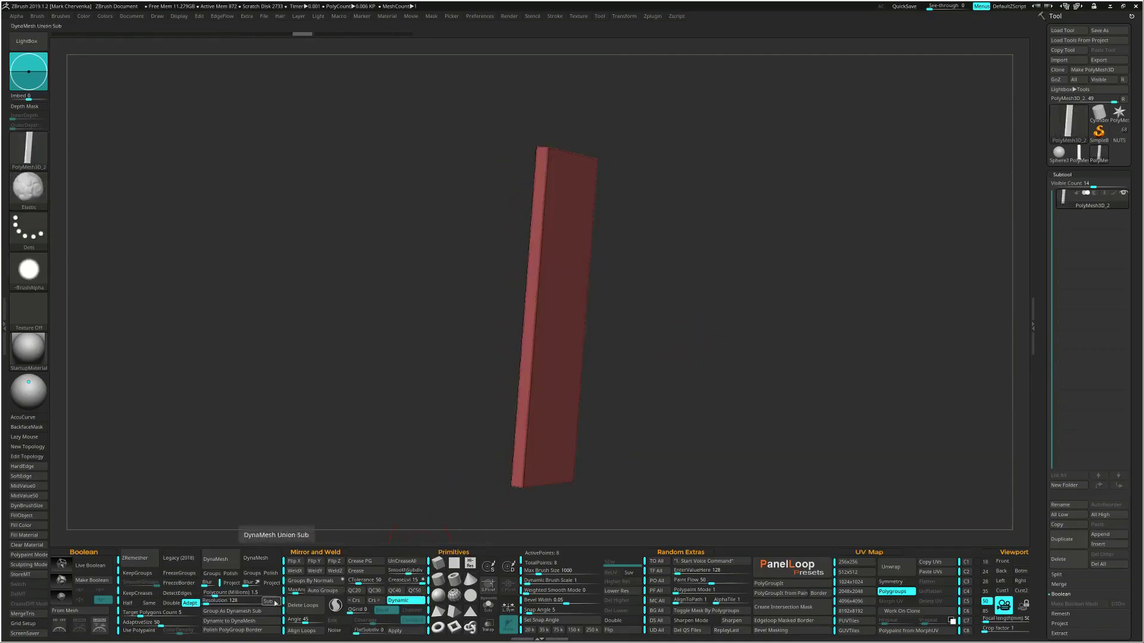
left_click(255, 558)
key("shift+f")
right_click_drag(605, 363, 638, 374, "shift")
left_click_drag(483, 117, 557, 520, "ctrl")
right_click_drag(552, 477, 480, 423)
right_click_drag(567, 209, 566, 212, "ctrl")
Adjust the brush's draw size and sculpt overlapping curved weld ridges down the strip's front face
key("space")
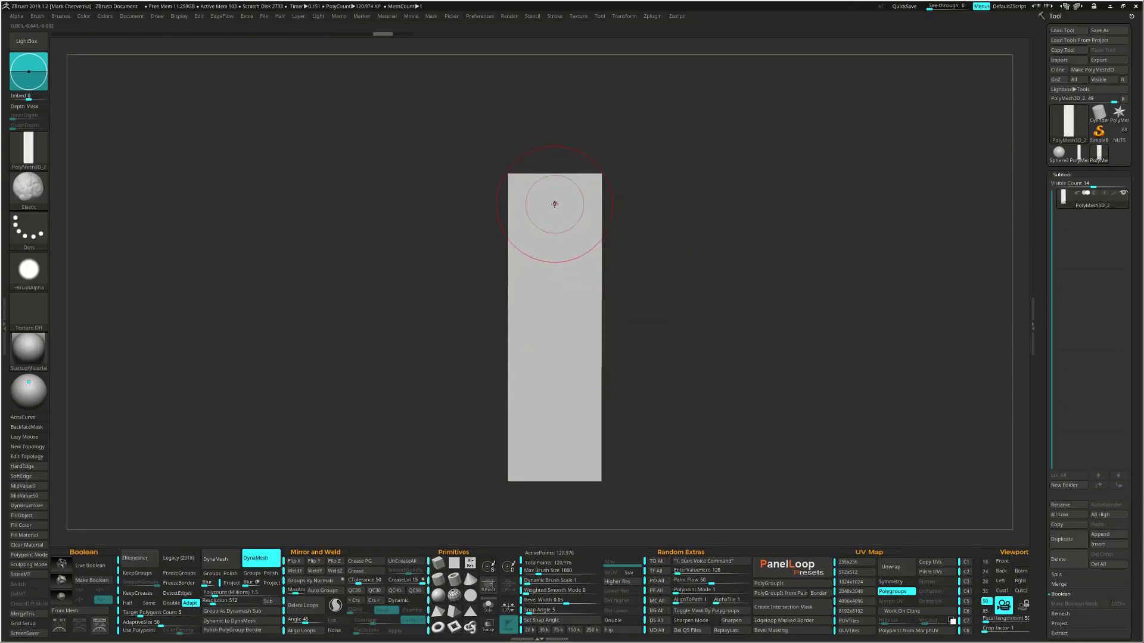
key("space")
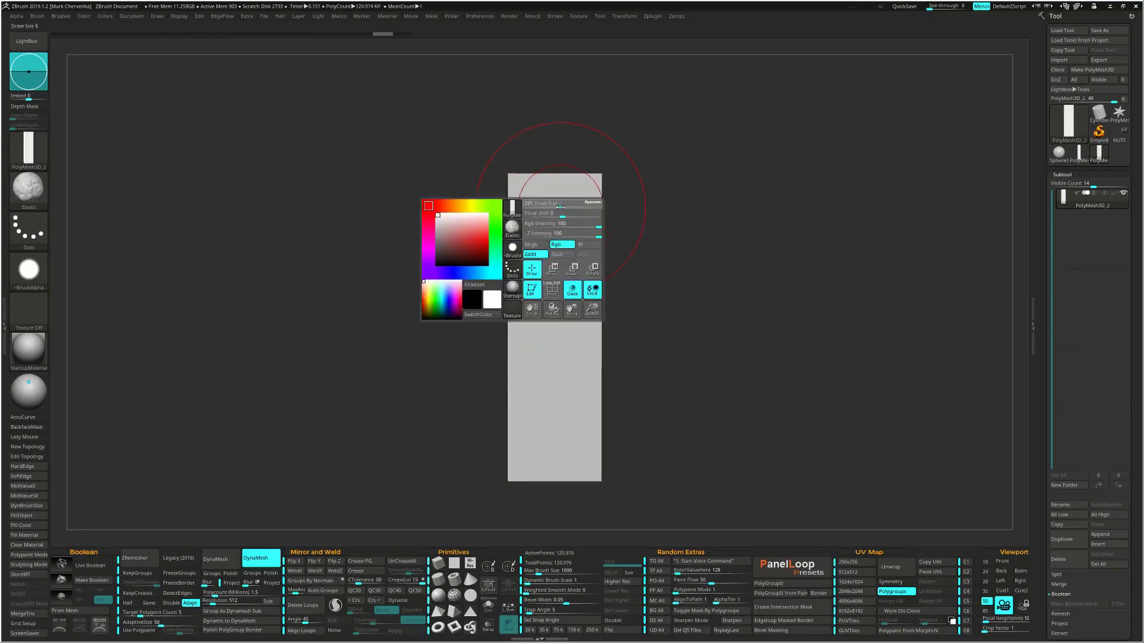
left_click_drag(554, 209, 550, 547)
right_click_drag(597, 445, 575, 409, "ctrl")
mouse_move(575, 410)
right_mouse_down()
mouse_move(557, 403)
mouse_move(649, 409)
mouse_move(626, 316)
mouse_move(630, 373)
right_mouse_up()
Stretch the ridged weld strip along its length
key("w")
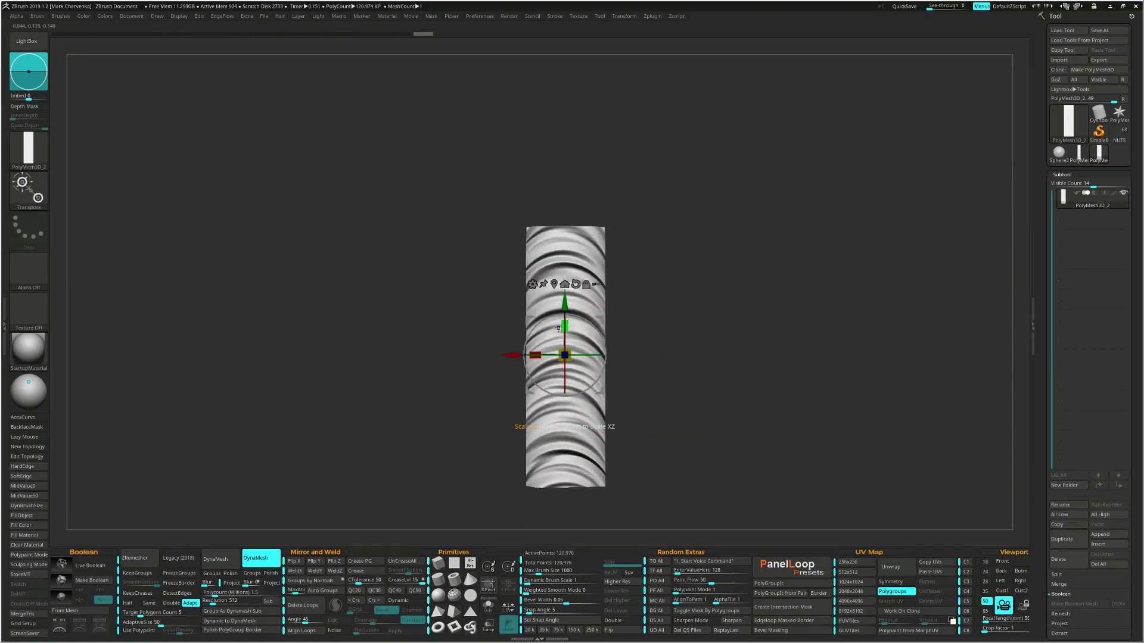
left_click_drag(563, 325, 565, 268)
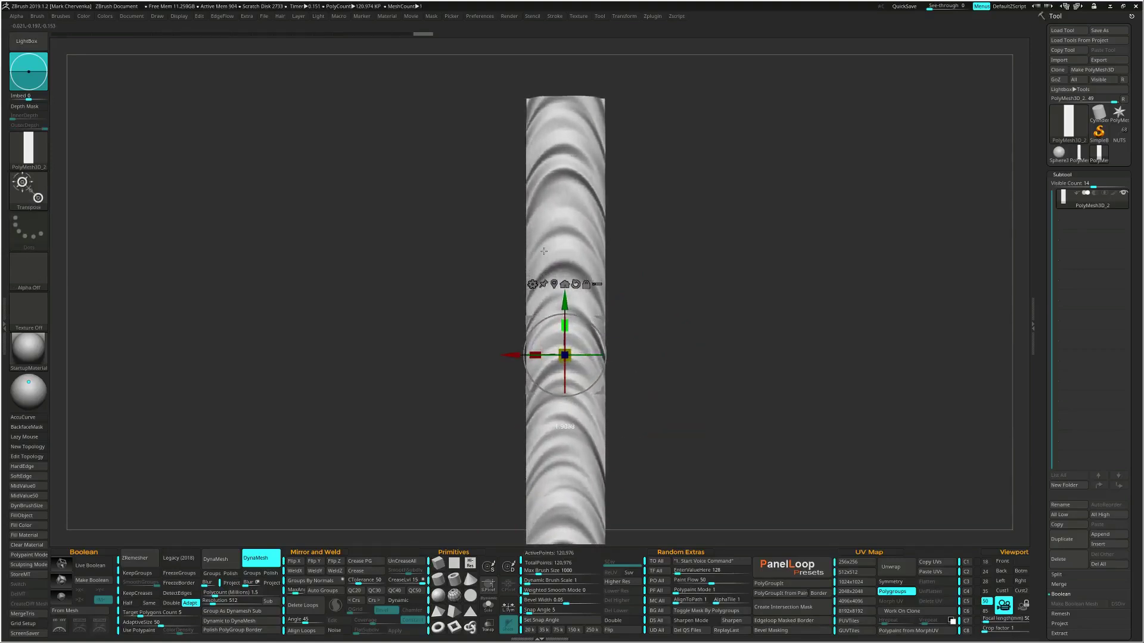
right_click_drag(667, 378, 647, 366, "ctrl")
Smooth the weld ridges with Polish By Features and adjust the strip's length scale
key("space")
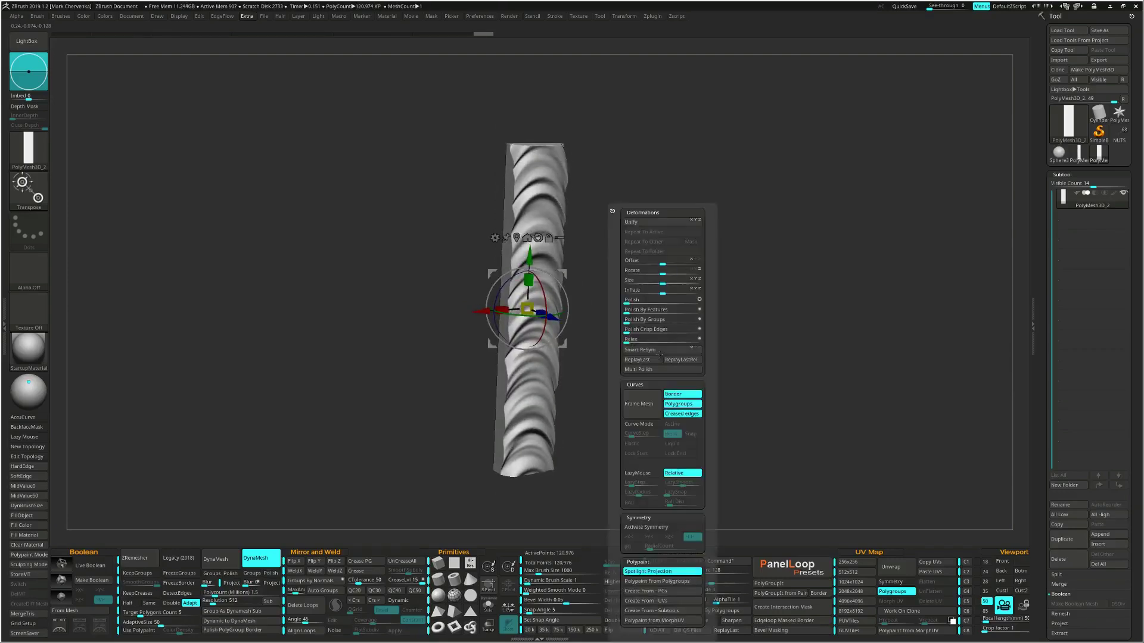
left_click(625, 311)
right_click_drag(633, 313, 615, 256)
left_click_drag(277, 194, 718, 302, "ctrl")
left_click(732, 358, "ctrl")
left_click_drag(528, 279, 538, 291)
Slice the strip lengthwise in side view to separate the ridged front from its flat back
mouse_move(655, 333)
right_mouse_down()
mouse_move(724, 331)
mouse_move(757, 312)
mouse_move(710, 352)
mouse_move(664, 329)
right_mouse_up()
key("shift+f")
right_click_drag(664, 329, 687, 332)
right_click_drag(685, 272, 681, 310, "alt")
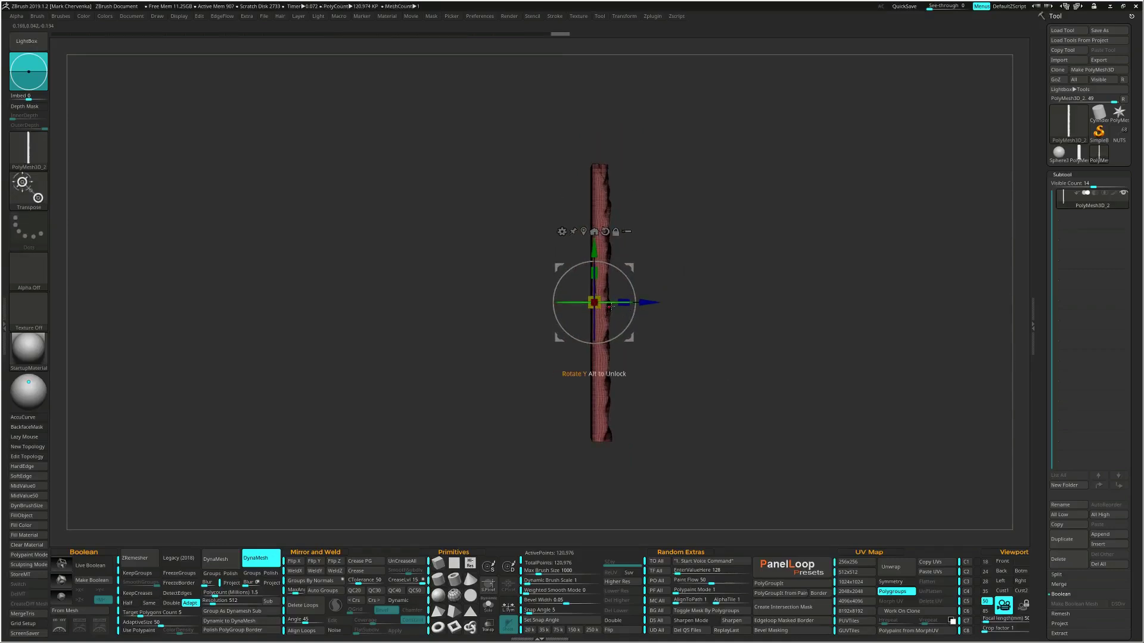
left_click_drag(612, 305, 607, 304)
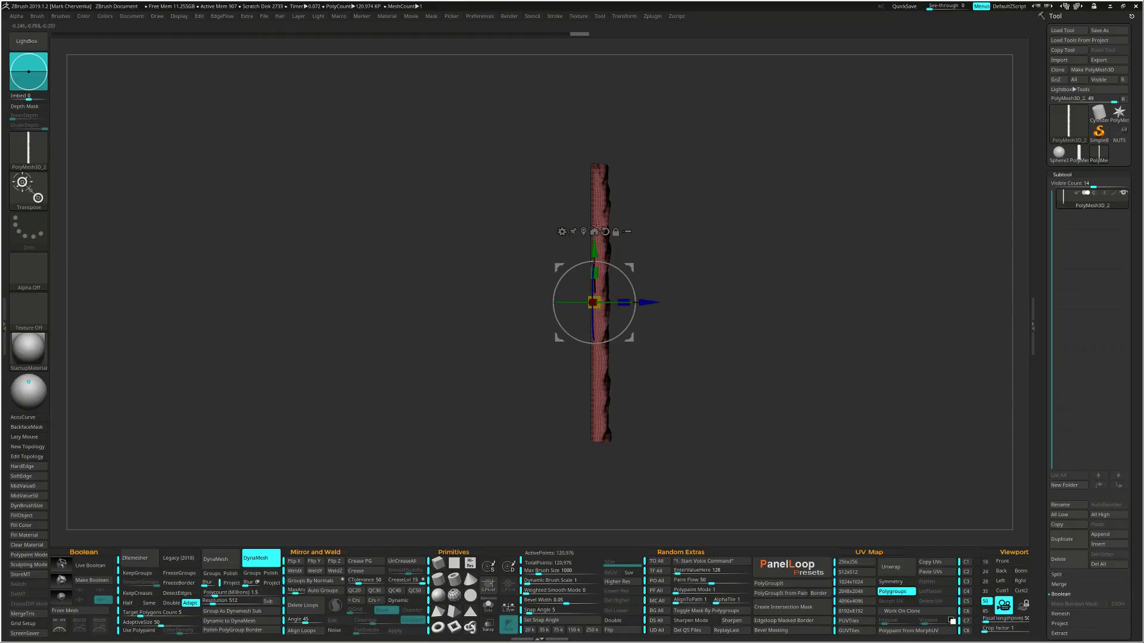
left_click_drag(599, 111, 607, 329, "ctrl+shift")
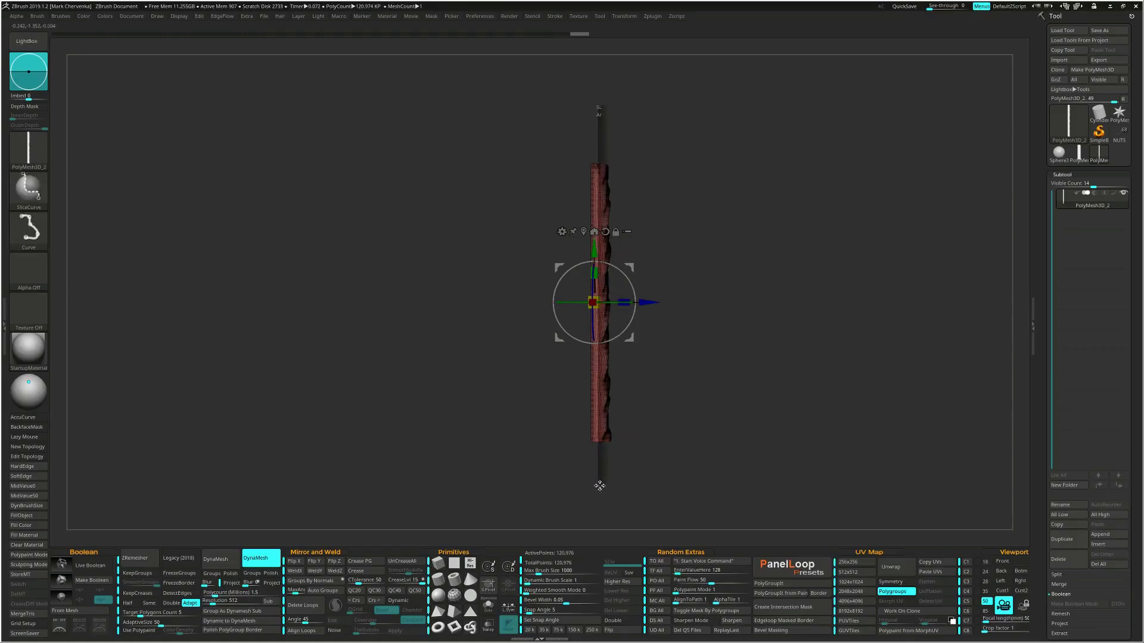
left_click_drag(599, 486, 600, 486, "ctrl+shift")
Isolate the ridged front part of the strip, hide the wireframe and delete the hidden back
mouse_move(681, 350)
right_mouse_down()
mouse_move(691, 396)
mouse_move(663, 361)
mouse_move(672, 305)
right_mouse_up()
key("q")
key("shift+f")
left_click(612, 341, "ctrl+shift")
key("ctrl+shift+d")
Round the weld strip's cross-section into a domed bead with the Deformer Soft modifier, accept it and check the mesh in draw mode
key("w")
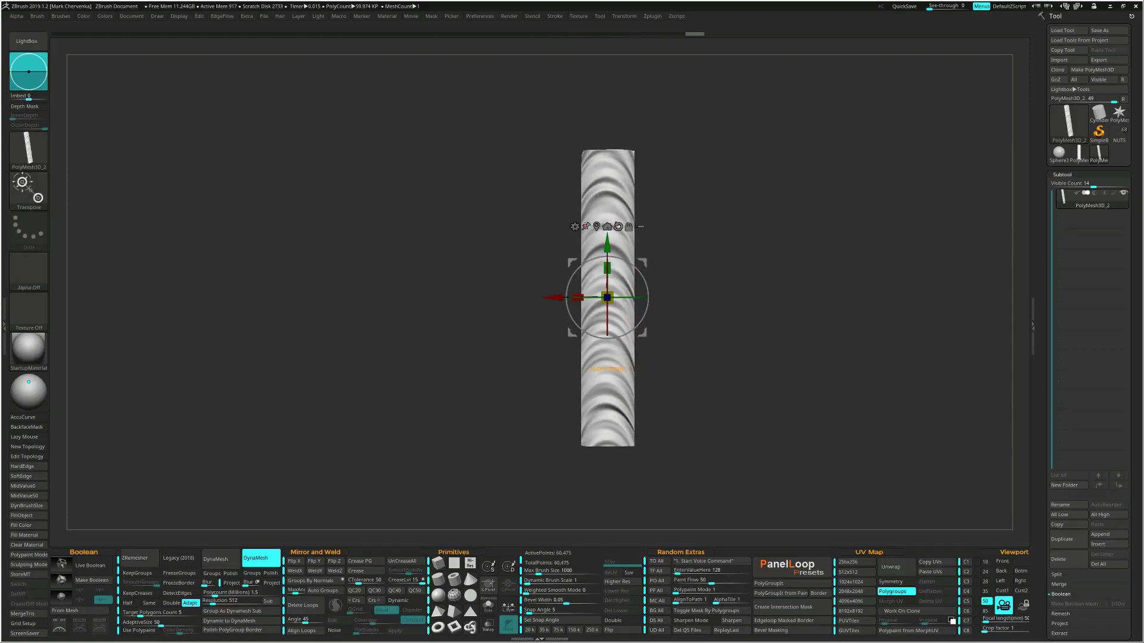
left_click(574, 227)
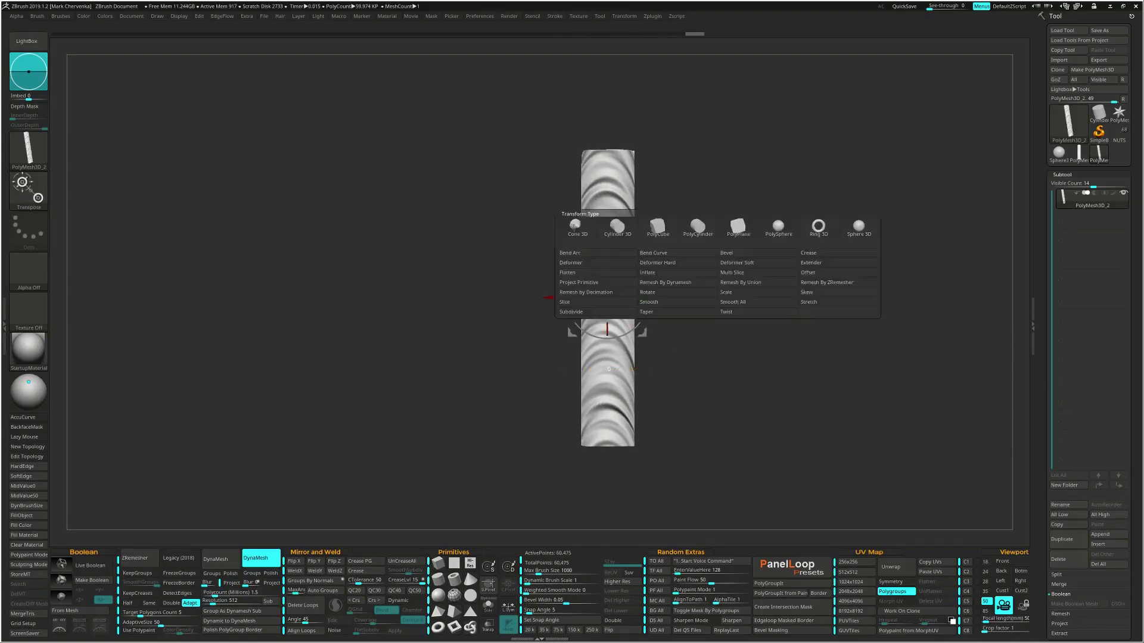
left_click(753, 268)
left_click_drag(592, 125, 618, 476, "ctrl")
left_click_drag(618, 473, 613, 340)
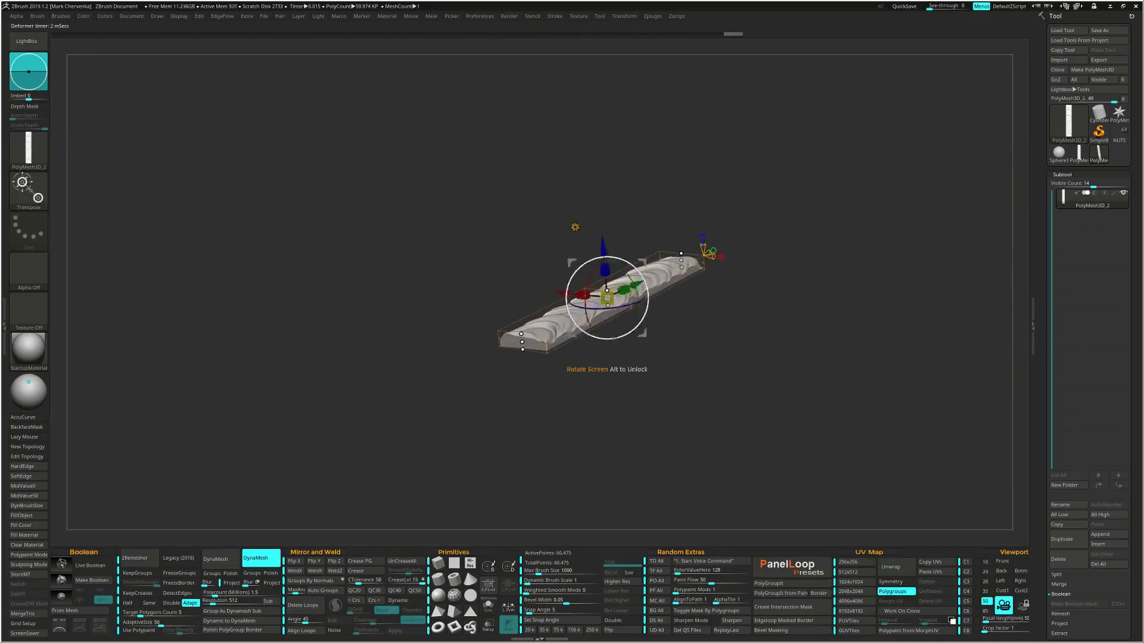
left_click_drag(603, 249, 626, 418)
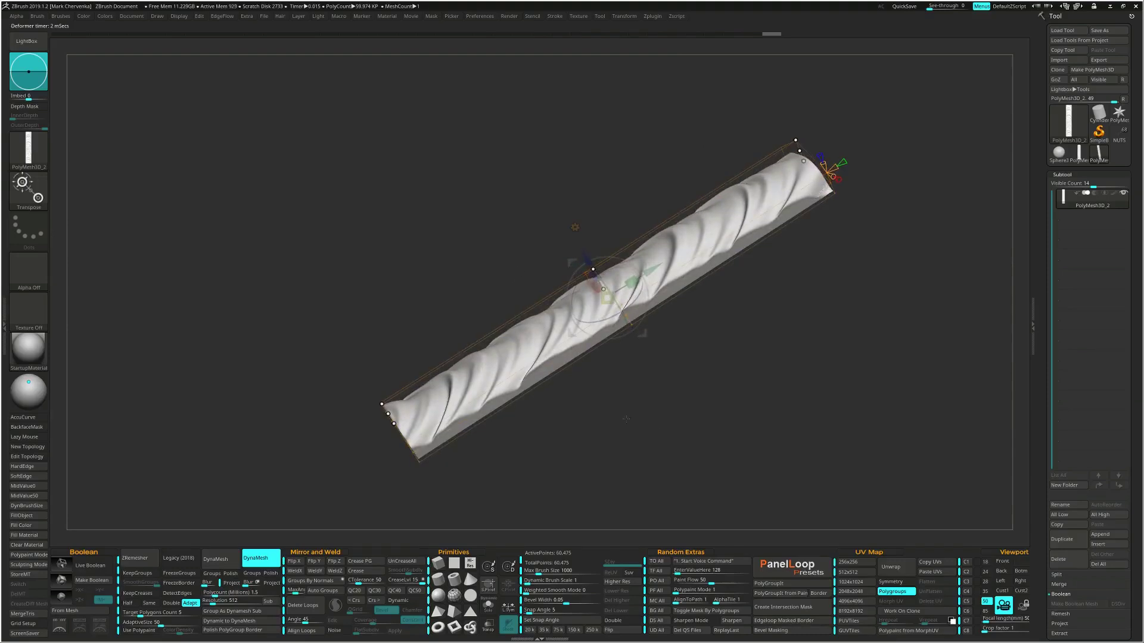
left_click(575, 225)
left_click(709, 226)
mouse_move(801, 156)
left_mouse_down()
mouse_move(717, 235)
mouse_move(726, 297)
mouse_move(690, 291)
mouse_move(696, 308)
mouse_move(680, 318)
left_mouse_up()
key("q")
key("shift+f")
key("shift+f")
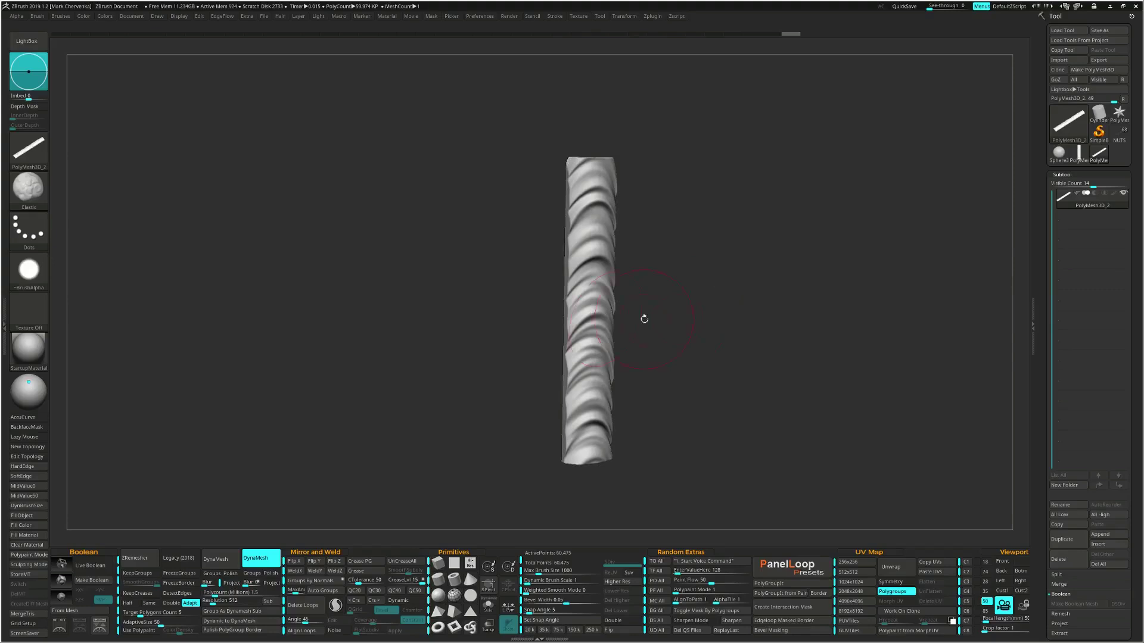
Pre-process the weld strip in Decimation Master, decimate it to about 10.5% and inspect its wireframe
left_click(4, 322)
left_click(42, 214)
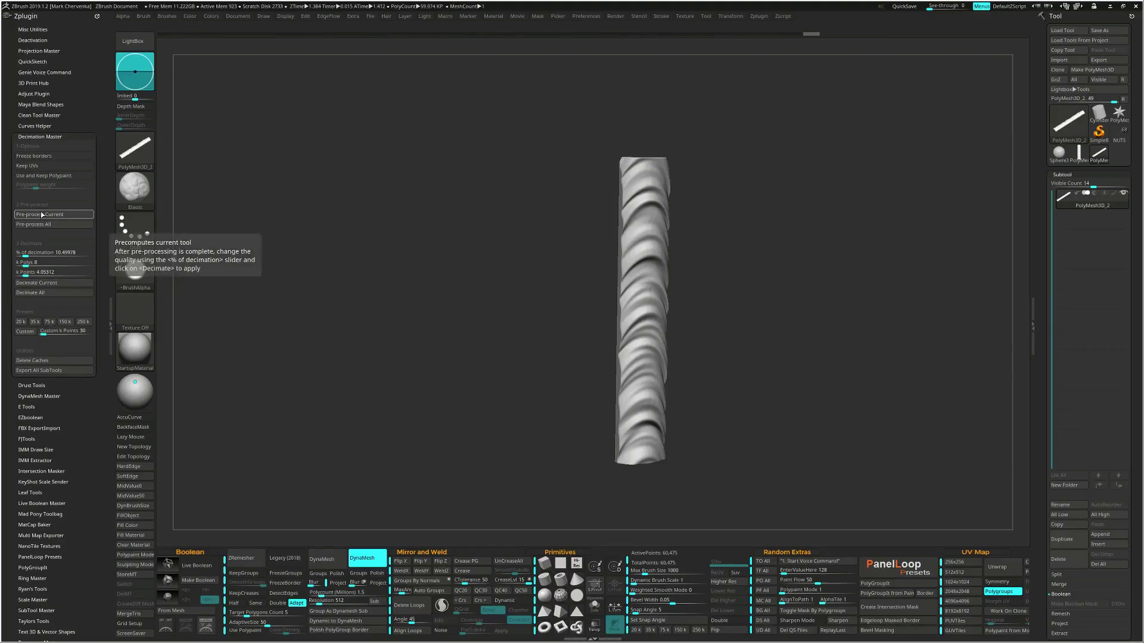
key("Return")
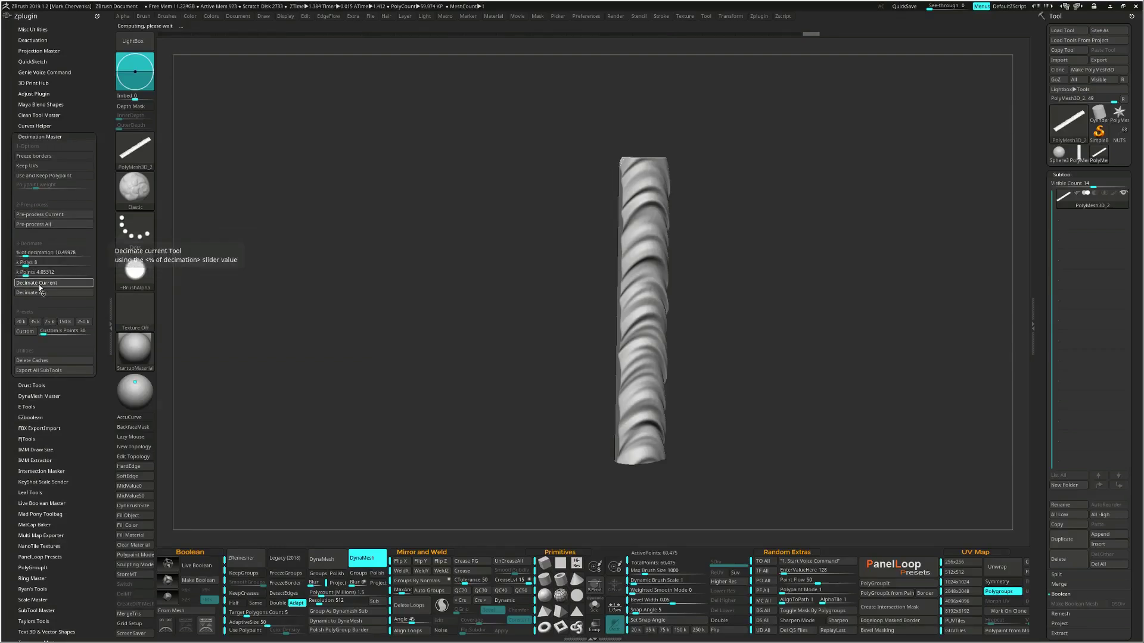
left_click(39, 283)
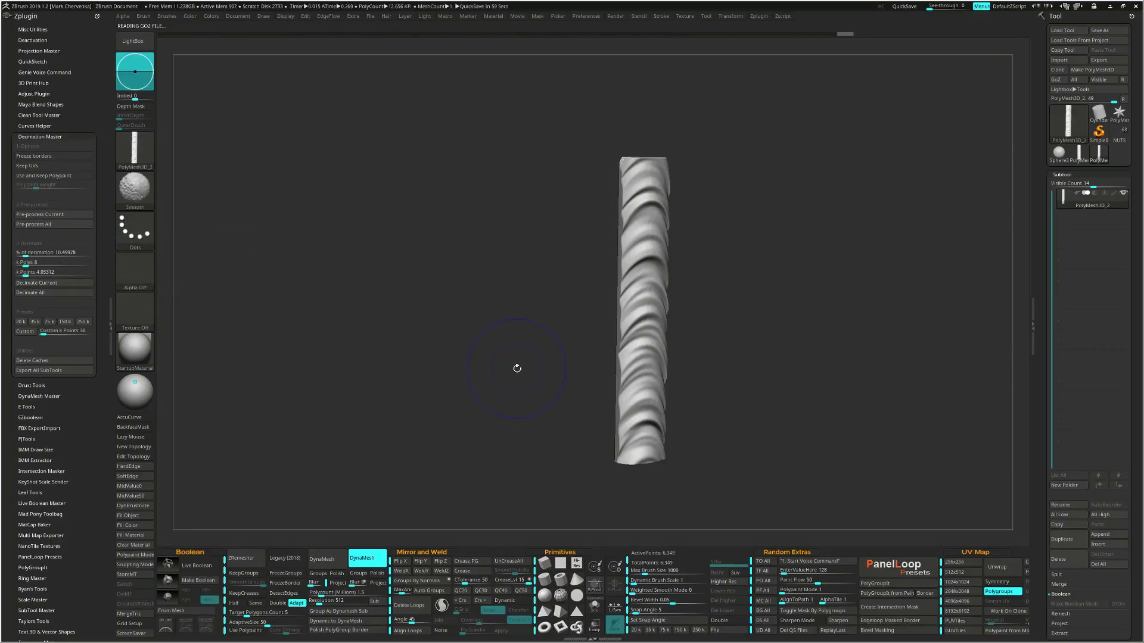
key("shift+f")
mouse_move(537, 355)
left_mouse_down()
mouse_move(567, 338)
mouse_move(568, 352)
mouse_move(555, 333)
mouse_move(417, 329)
mouse_move(390, 287)
left_mouse_up()
key("shift")
key("shift+f")
left_click(107, 303)
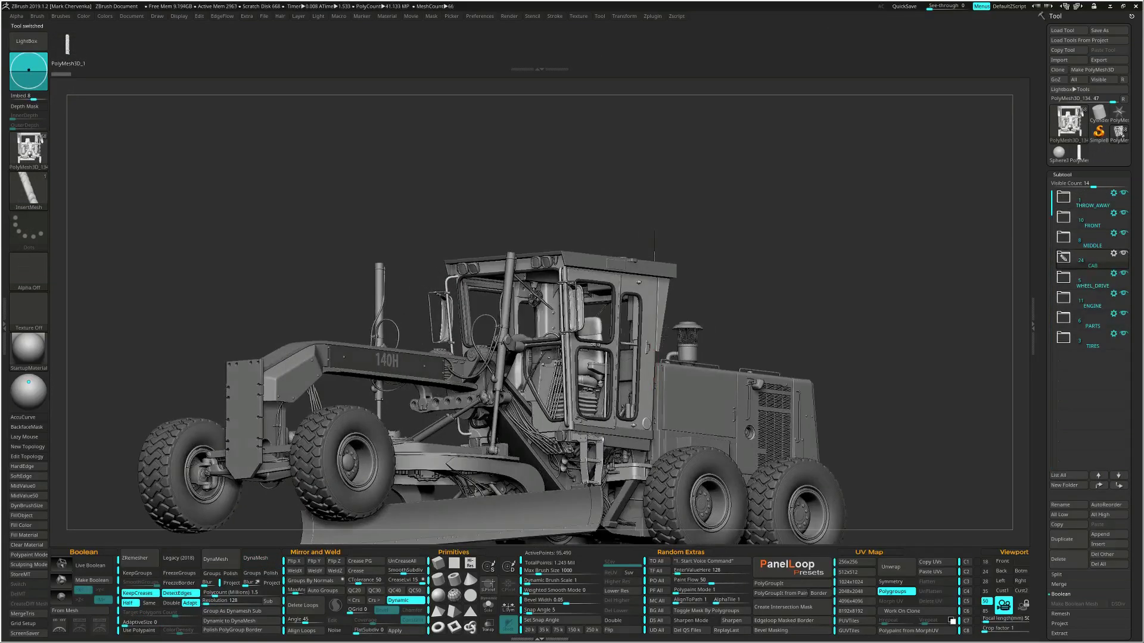
Open the PARTS folder, select the WELDS subtool and examine the welds around the grader's blade circle
right_click_drag(595, 345, 622, 254, "alt")
right_click_drag(517, 363, 658, 402)
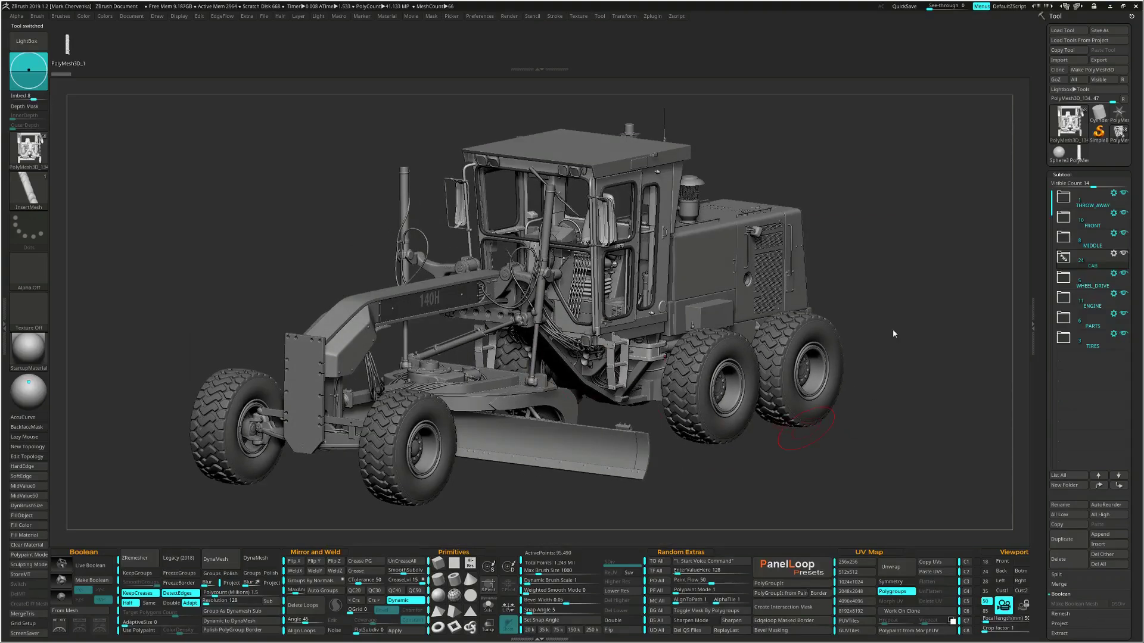
left_click(1064, 318)
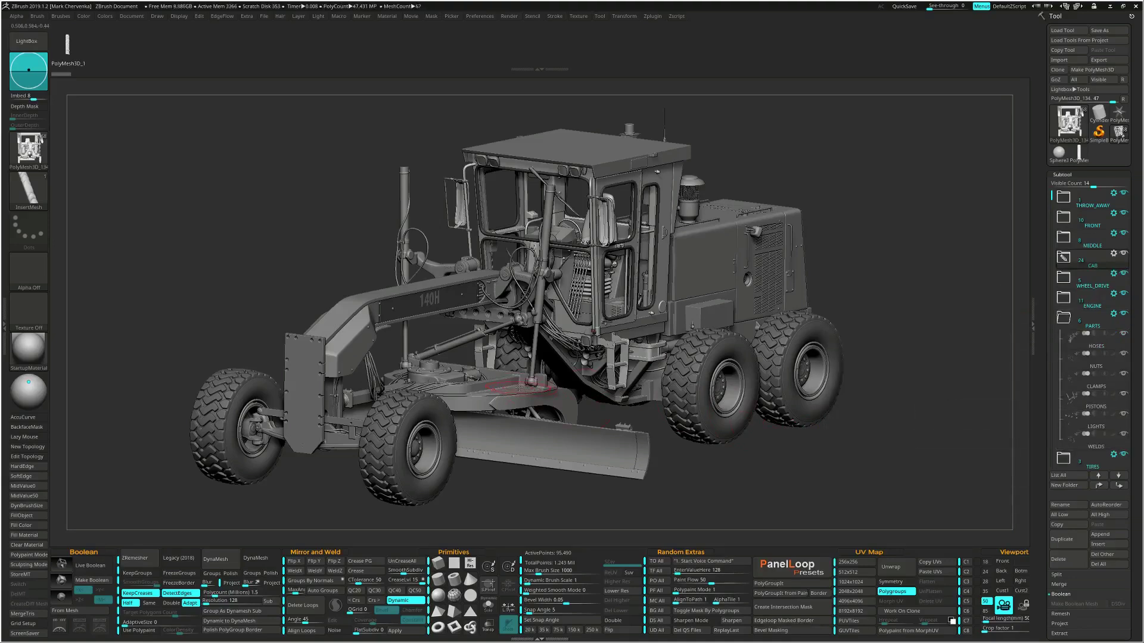
left_click(1074, 443)
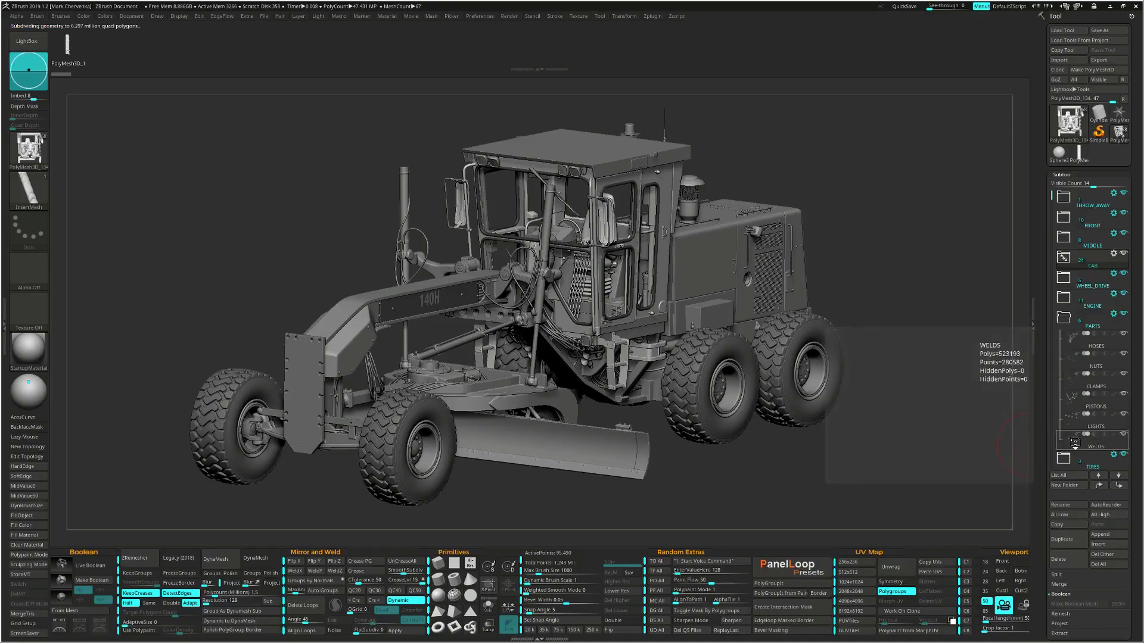
right_click_drag(502, 380, 476, 402, "ctrl")
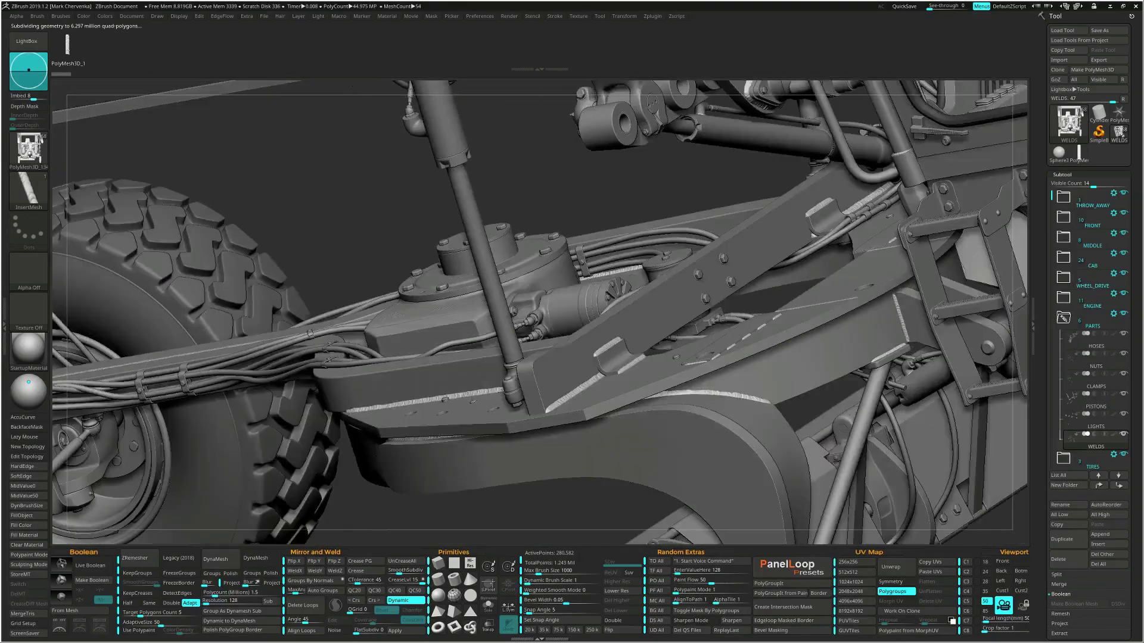
right_click_drag(572, 354, 827, 362)
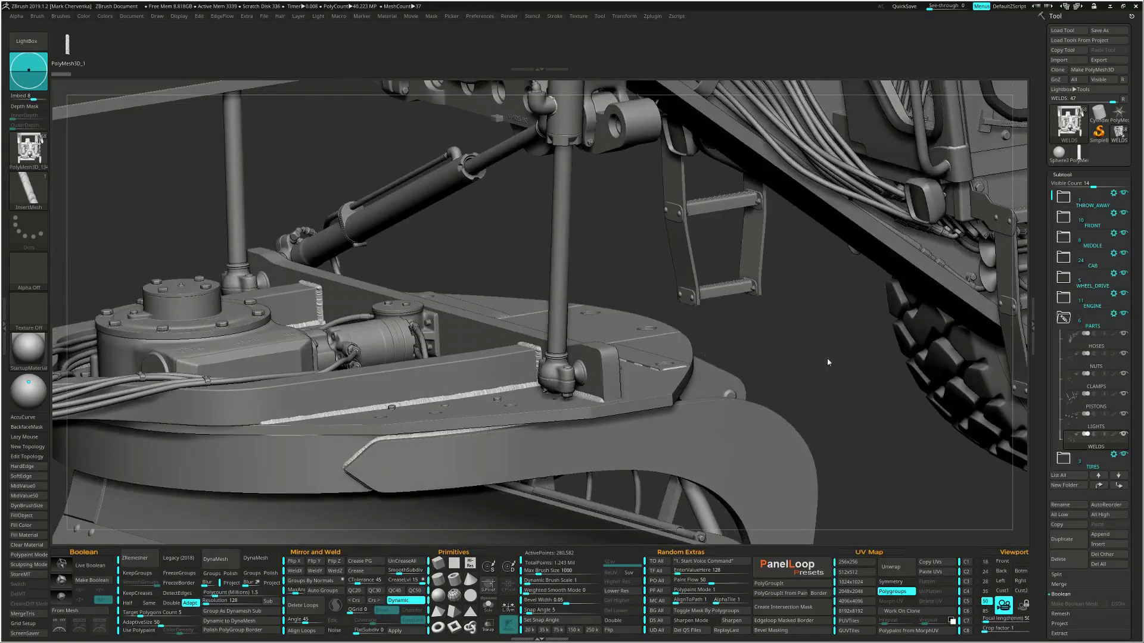
Collapse the Tool tray, turn on perspective and examine the blade circle and the complete grader
left_click(1036, 330)
left_click(1042, 605)
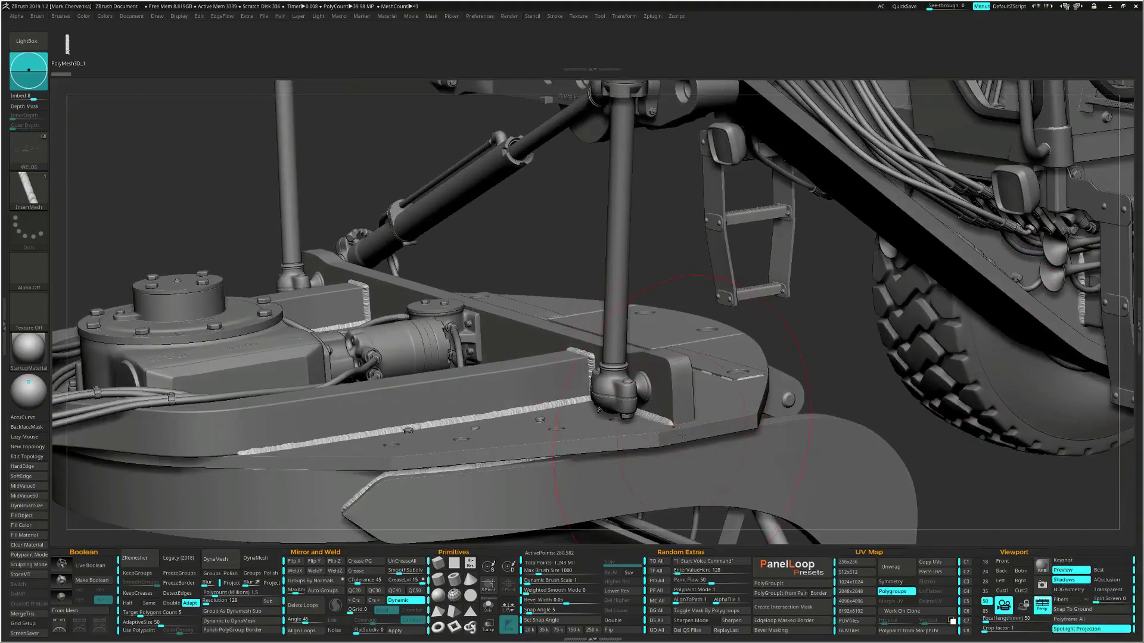
right_click_drag(674, 422, 566, 291, "ctrl")
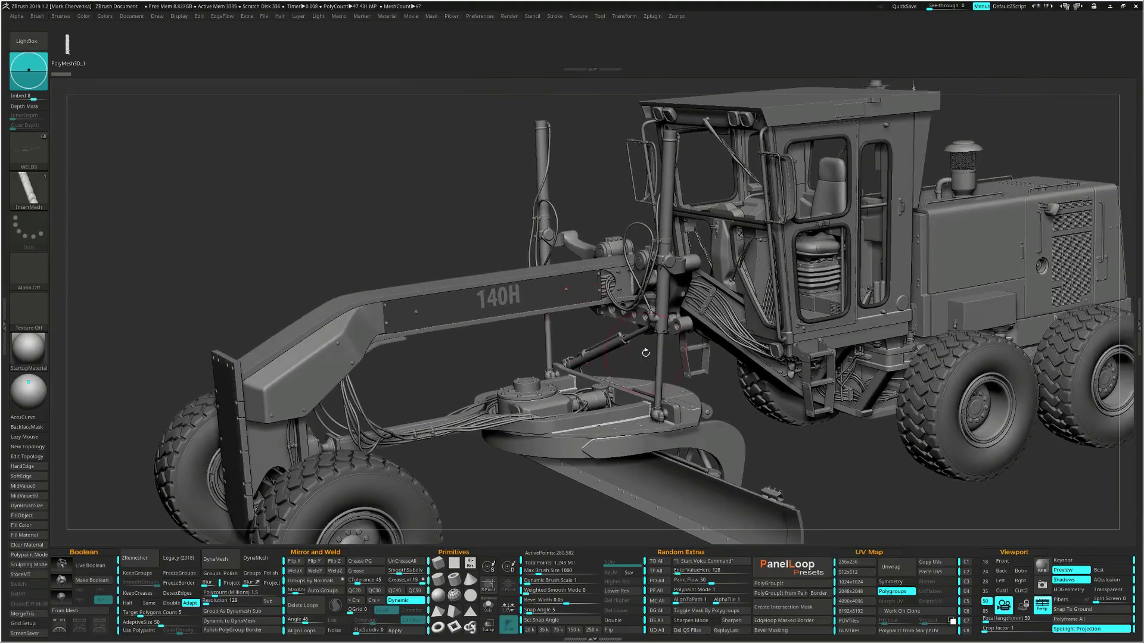
right_click_drag(626, 353, 545, 321)
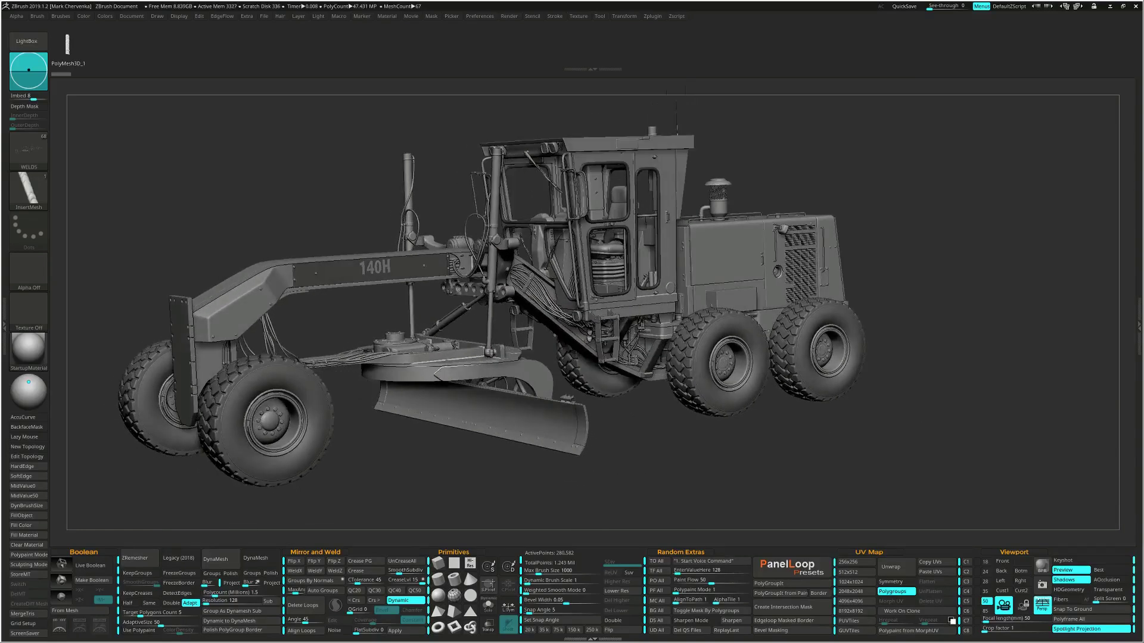
Reopen the Tool tray, isolate the WELDS subtool to review all welds and show the complete grader again
left_click(1137, 330)
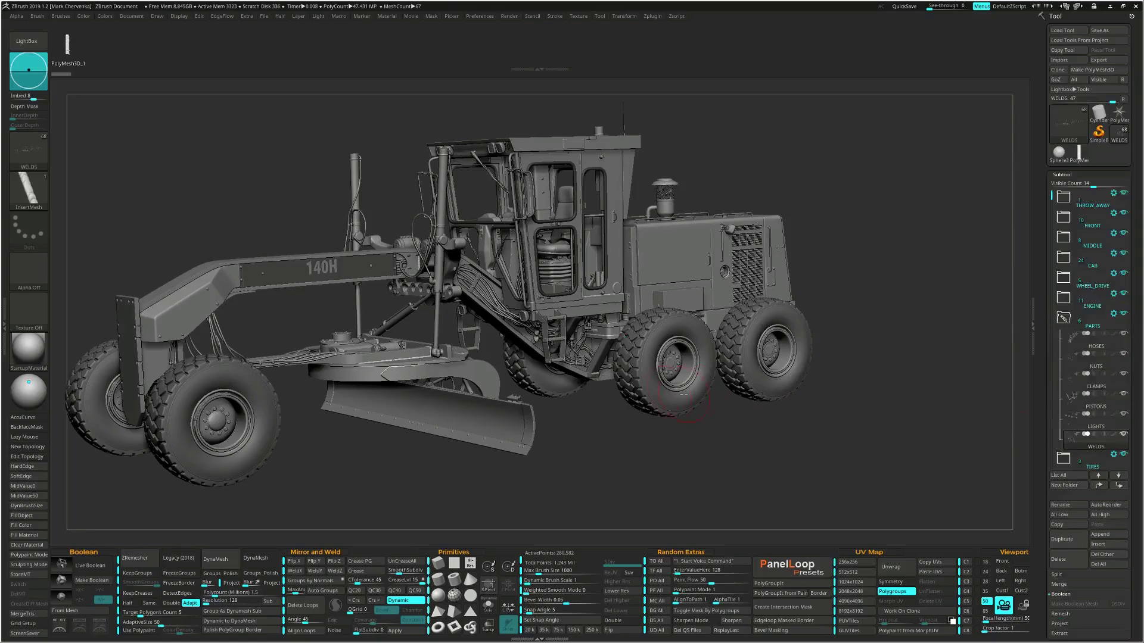
key("alt+s")
mouse_move(587, 317)
right_mouse_down()
mouse_move(615, 341)
mouse_move(583, 317)
mouse_move(620, 322)
mouse_move(613, 312)
right_mouse_up()
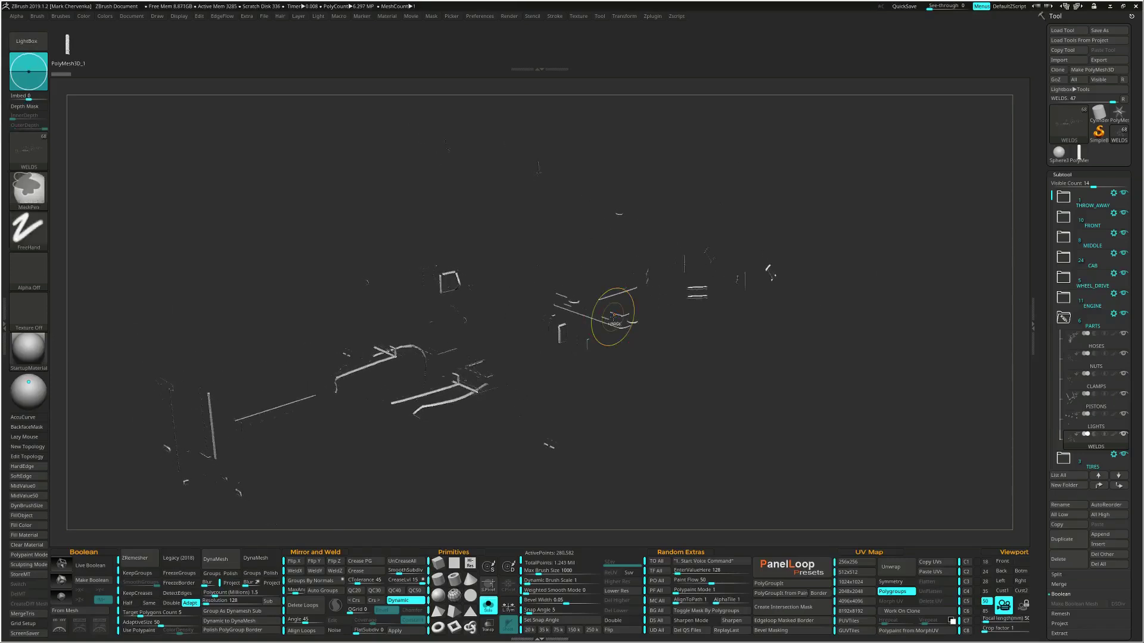
key("alt+s")
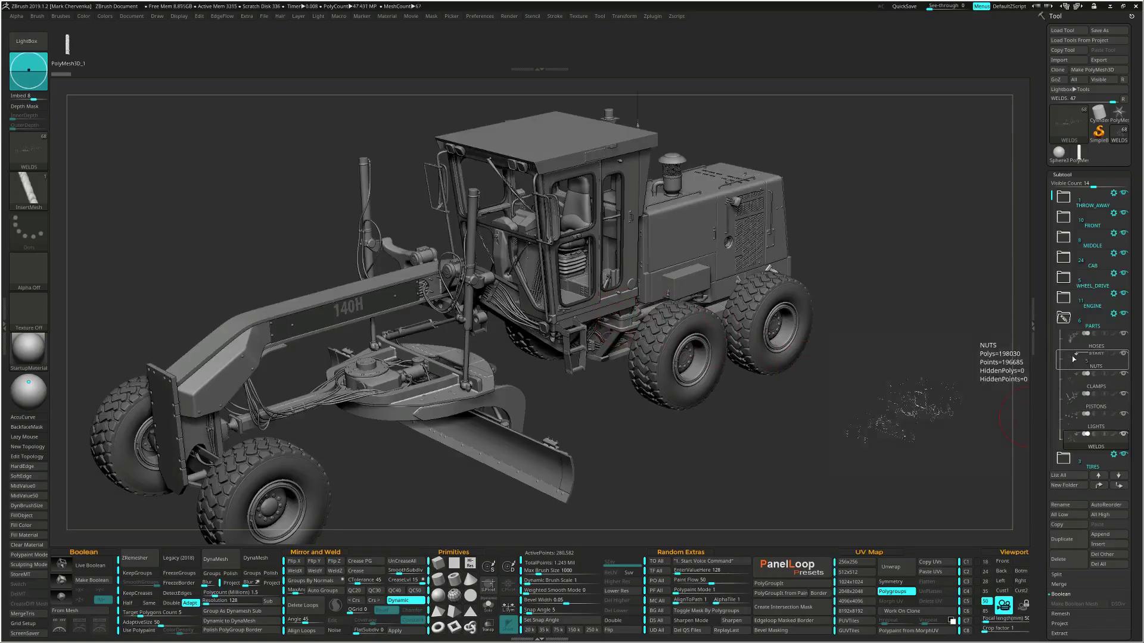
Select and isolate the NUTS subtool, review all nuts and bring back the complete grader
left_click(1072, 361)
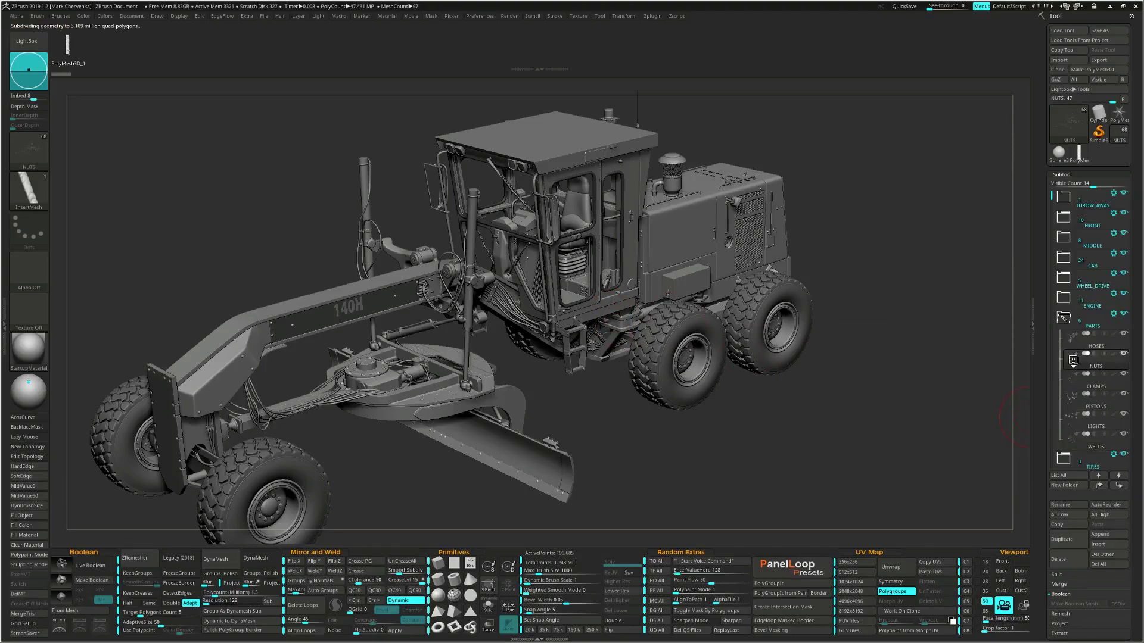
key("alt+s")
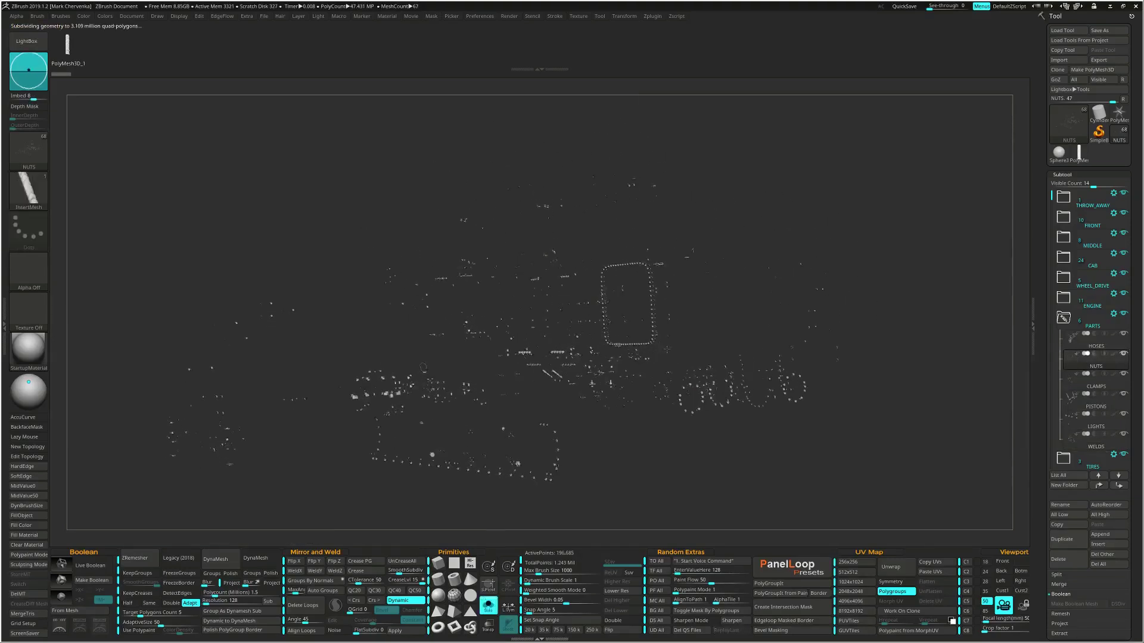
mouse_move(678, 344)
left_mouse_down()
mouse_move(666, 362)
mouse_move(661, 340)
mouse_move(667, 362)
mouse_move(769, 372)
mouse_move(602, 309)
mouse_move(619, 308)
mouse_move(567, 311)
left_mouse_up()
right_click(526, 363)
key("ctrl")
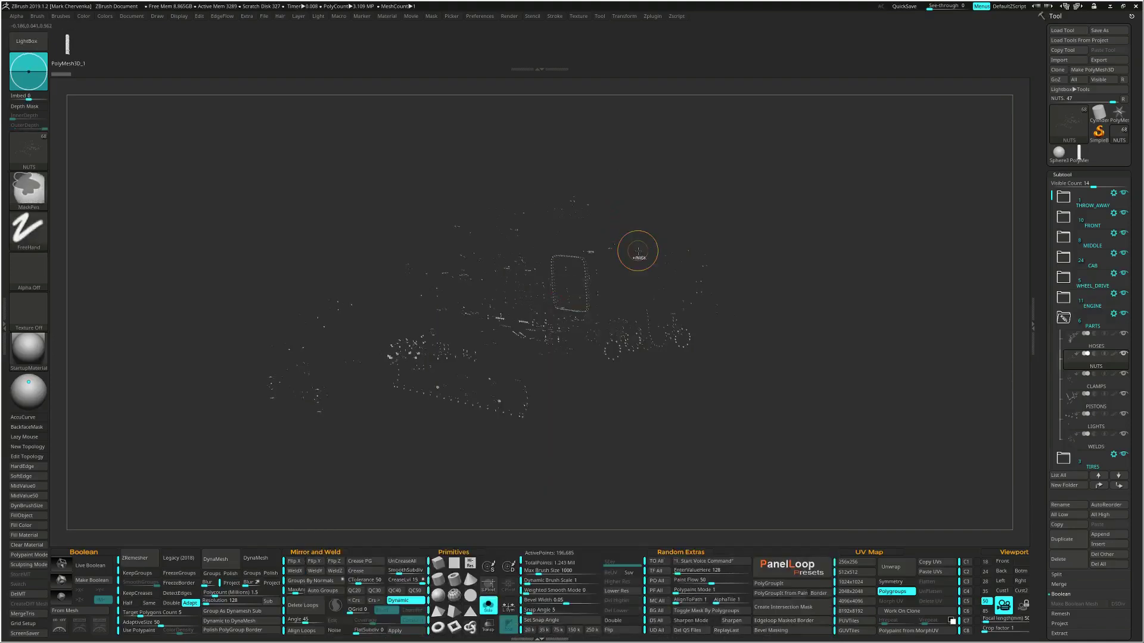
key("ctrl+shift+s")
right_click_drag(622, 304, 673, 299)
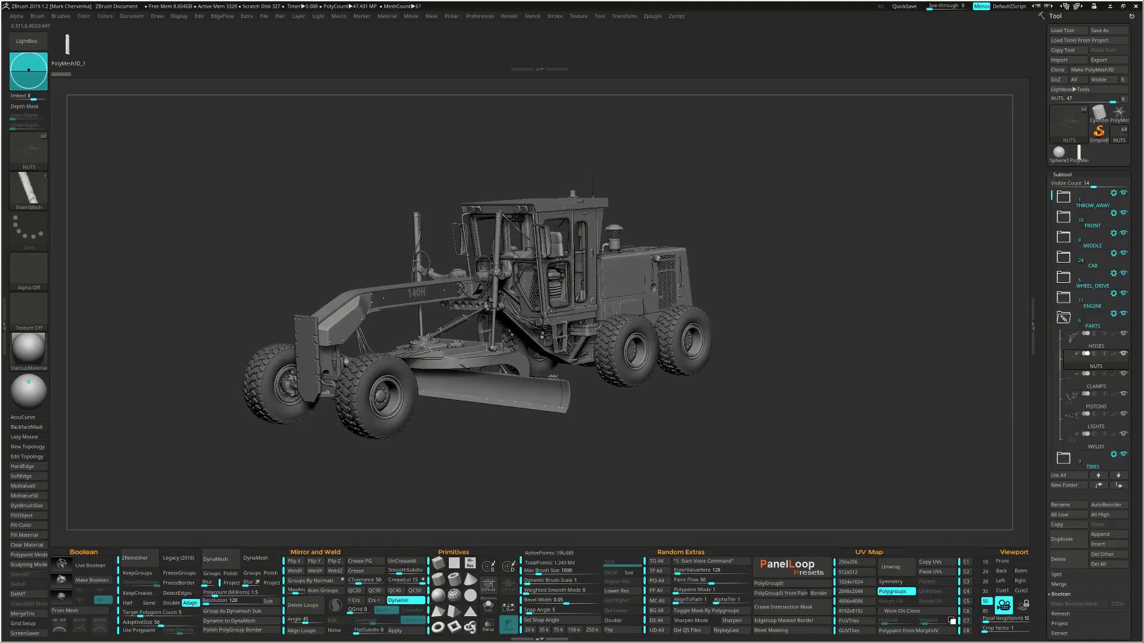
scroll(608, 309, "up", 3)
right_click_drag(586, 302, 652, 300, "alt")
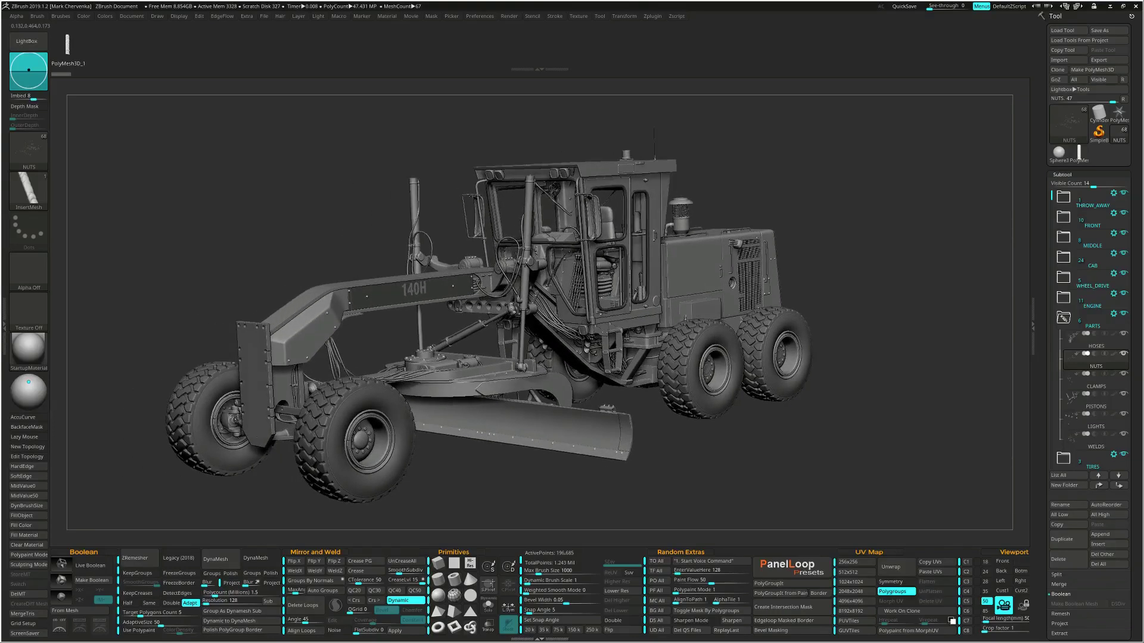
Close the PARTS folder, collapse the Tool tray and examine the finished grader from both sides
left_click(1063, 320)
left_click(1035, 329)
double_click(1035, 329)
right_click_drag(742, 348, 741, 350)
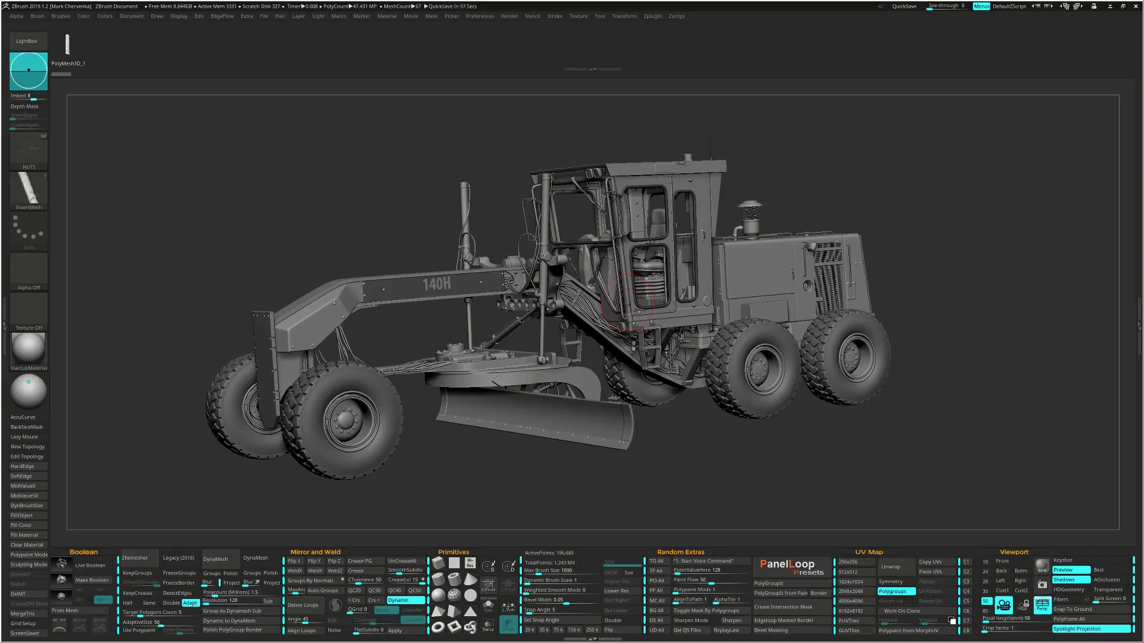
right_click_drag(740, 350, 722, 286)
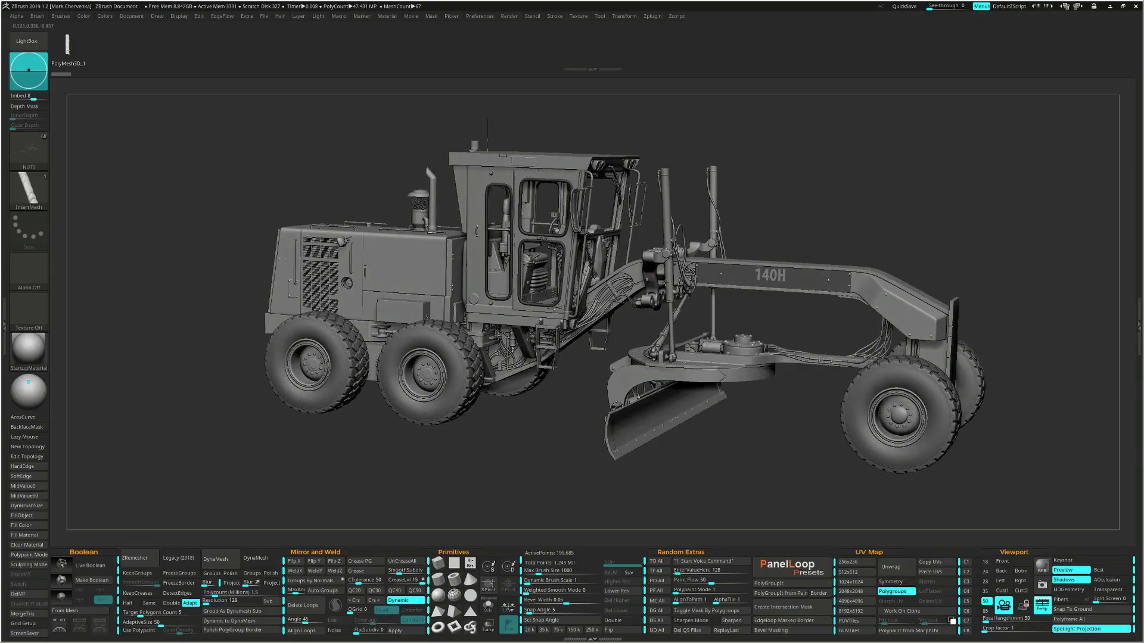
right_click_drag(664, 283, 595, 275)
right_click_drag(594, 274, 424, 293, "alt")
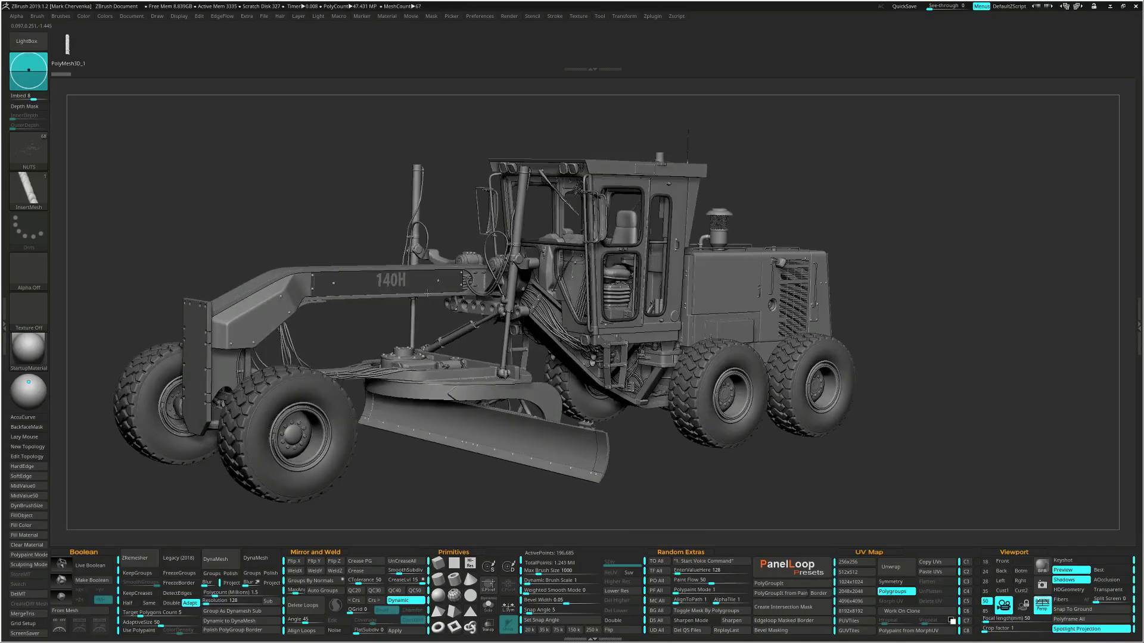